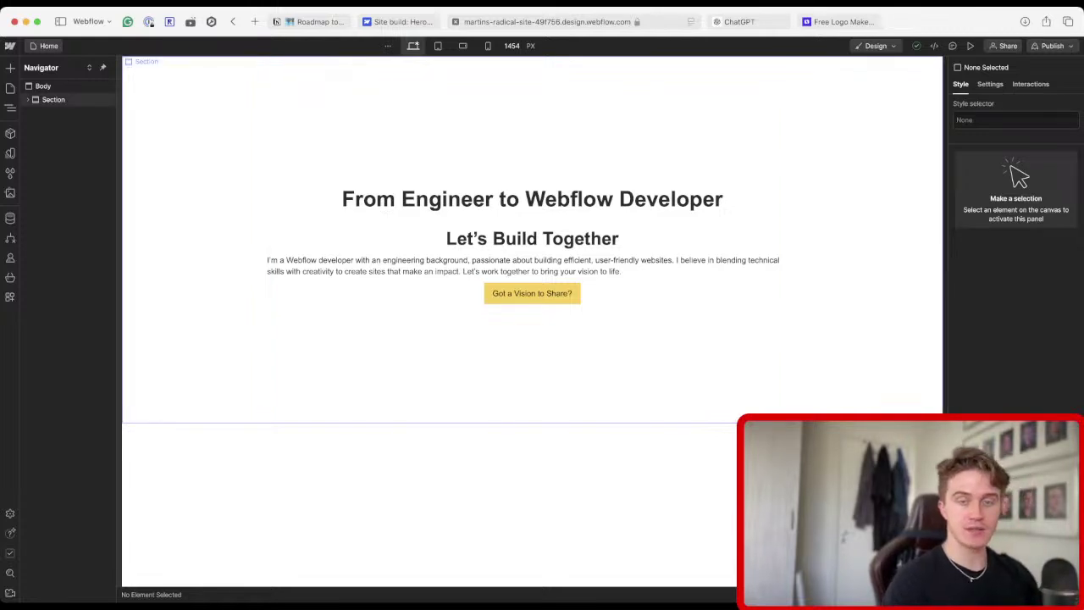
Switch to the Webflow University "Site build: Hero" lesson and resume playing its video.
click(53, 99)
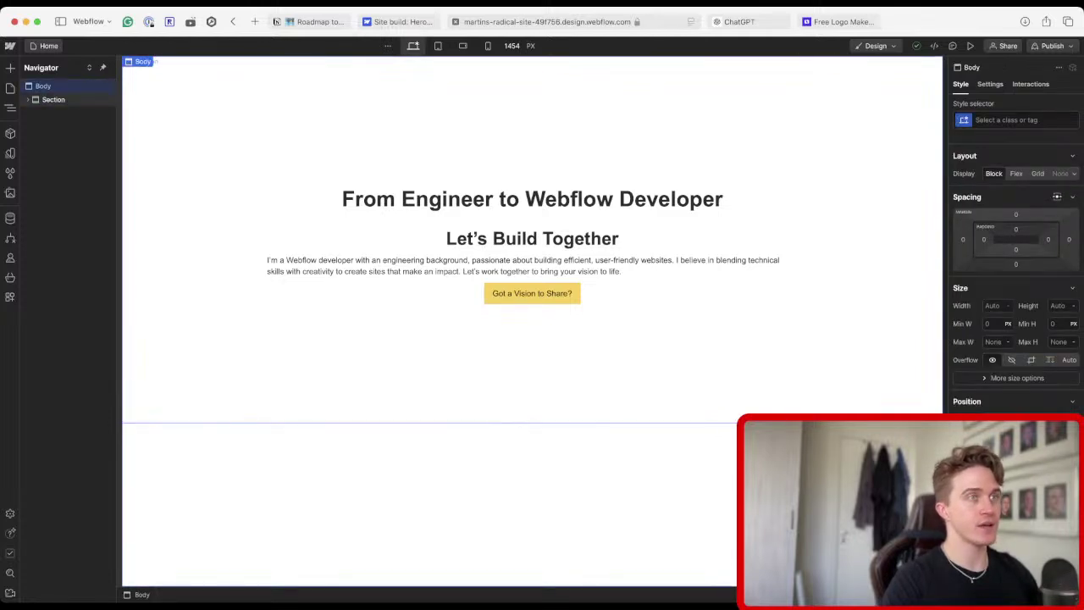
key(ctrl+shift+Tab)
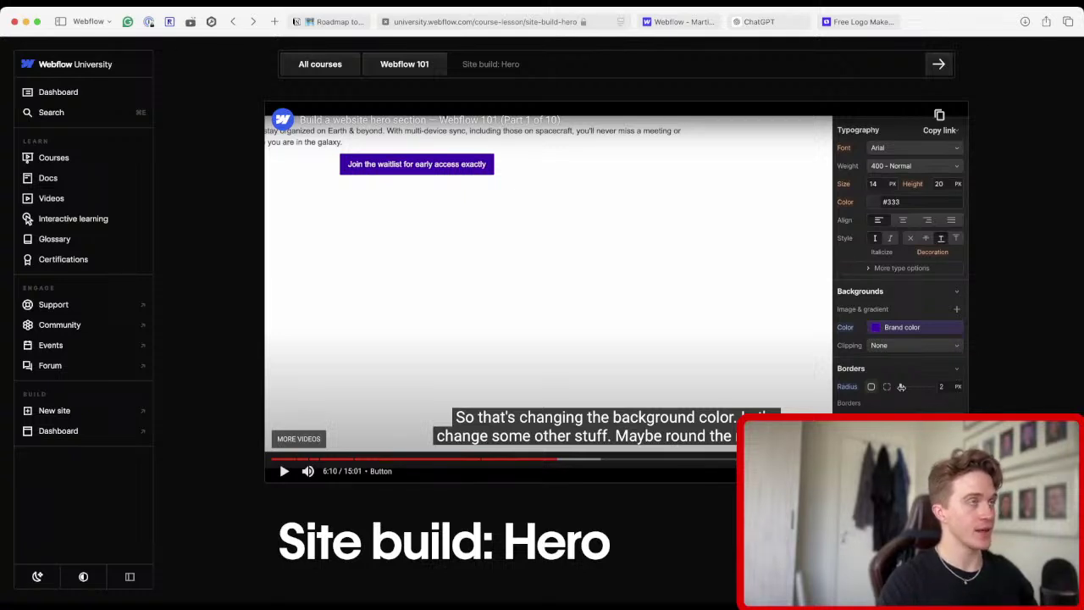
key(space)
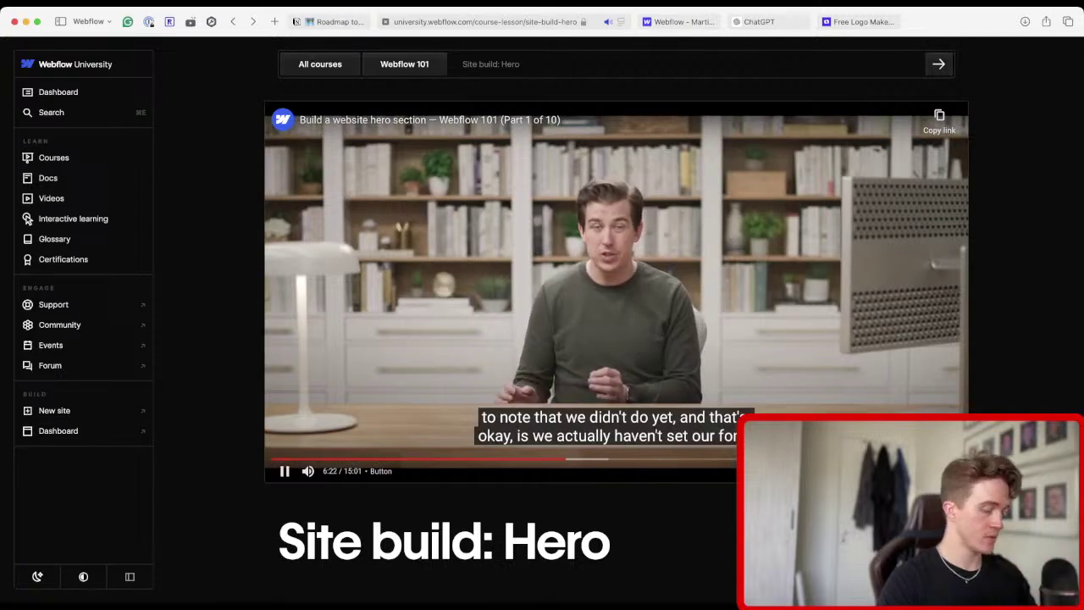
Rewind the lesson video to 5:37 and replay it up to naming the new brand color variable at 5:57.
key(Left)
key(Left)
key(Left)
key(space)
key(Left)
key(Left)
key(Left)
key(Left)
key(Left)
key(Left)
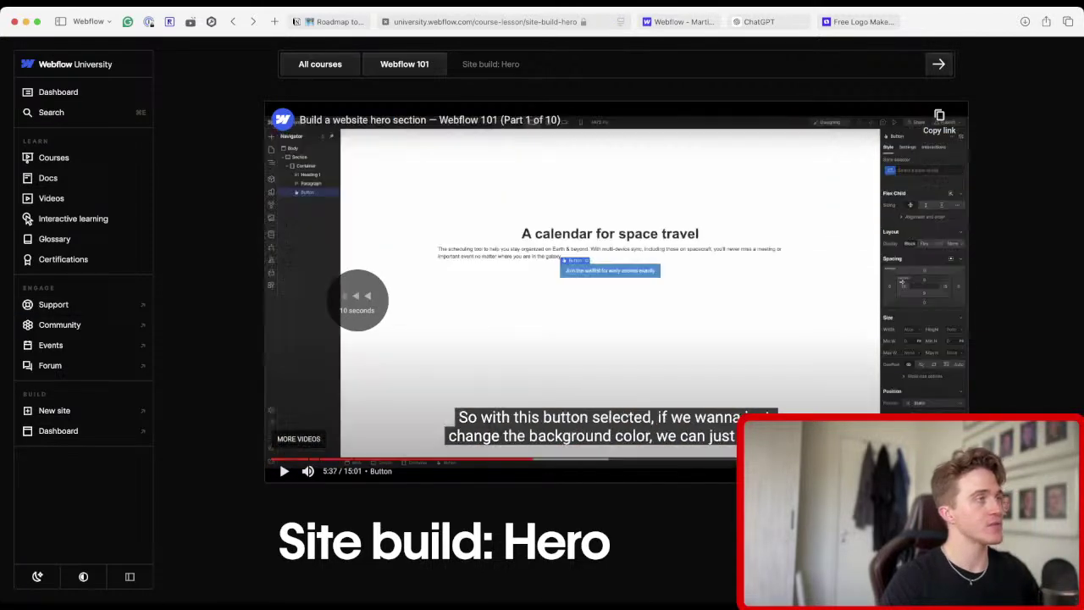
key(space)
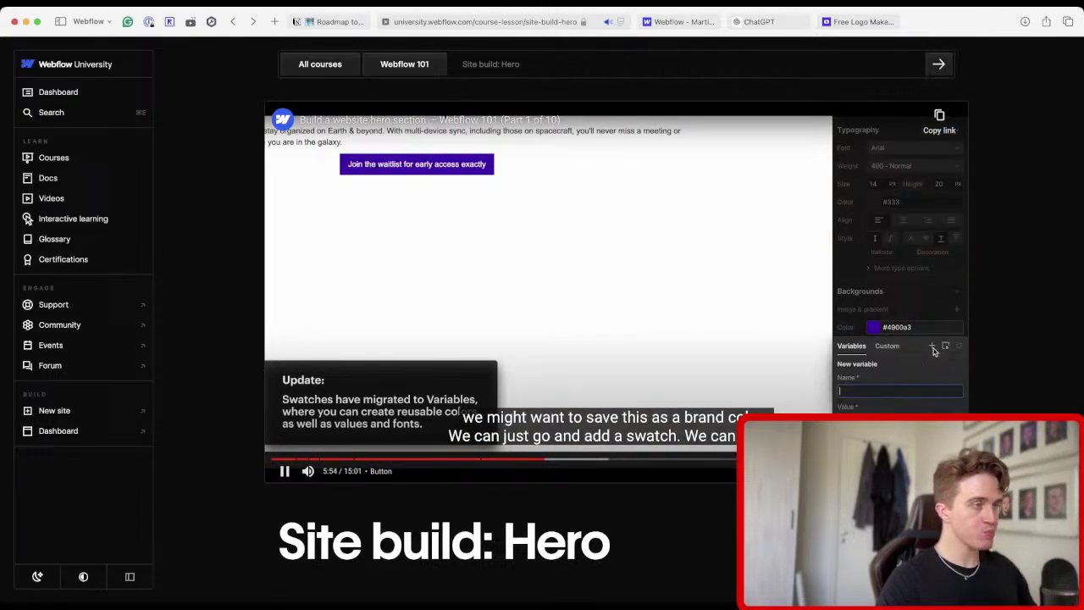
key(space)
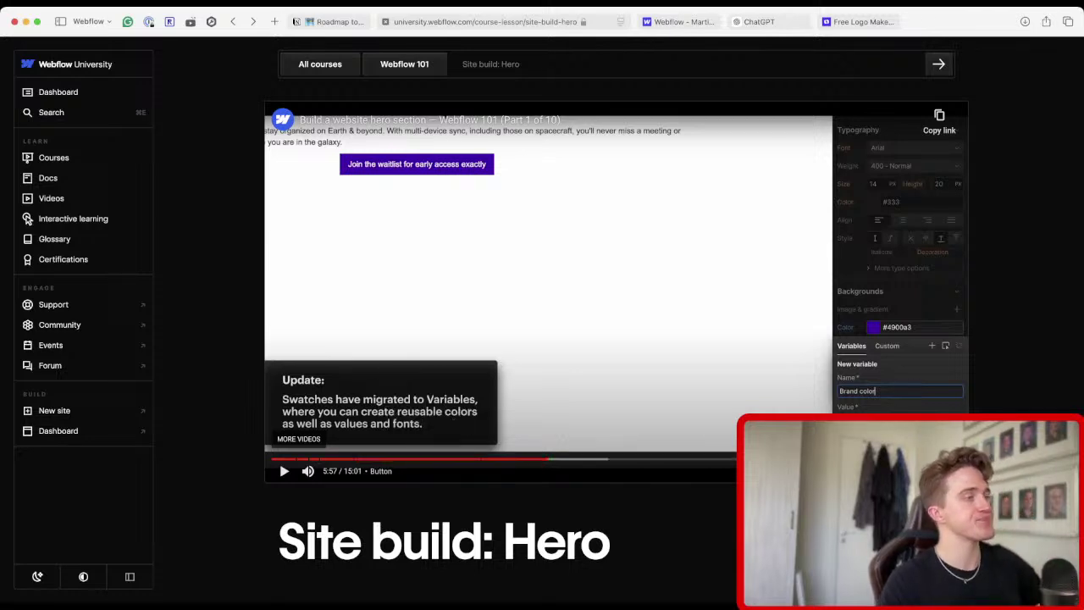
Return to the Webflow site design and copy the background color value of the "Got a Vision to Share?" button.
key(ctrl+Tab)
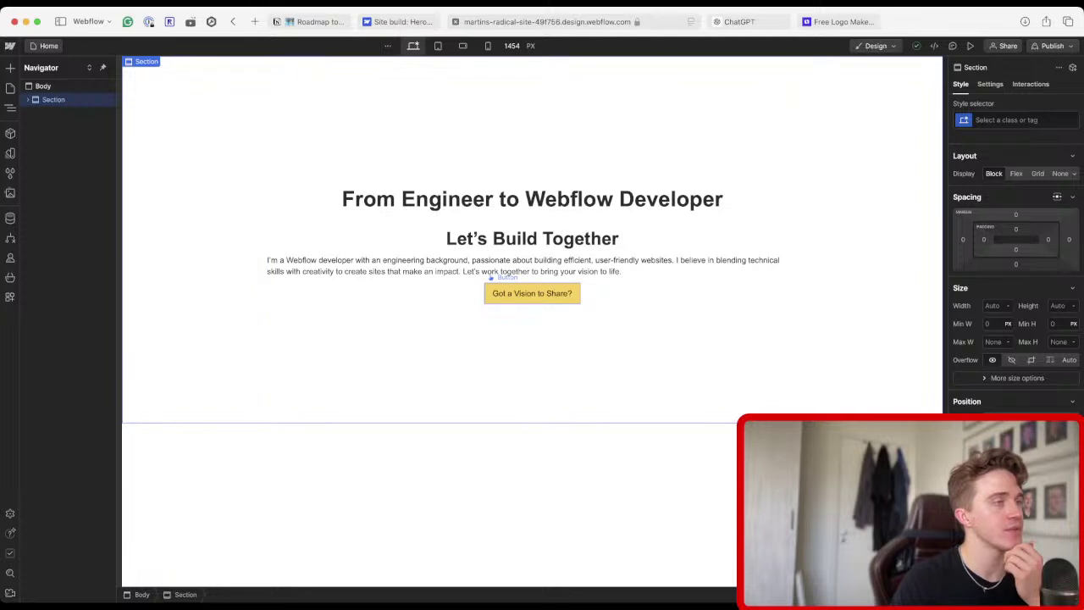
click(531, 292)
scroll(1016, 279, down, 5)
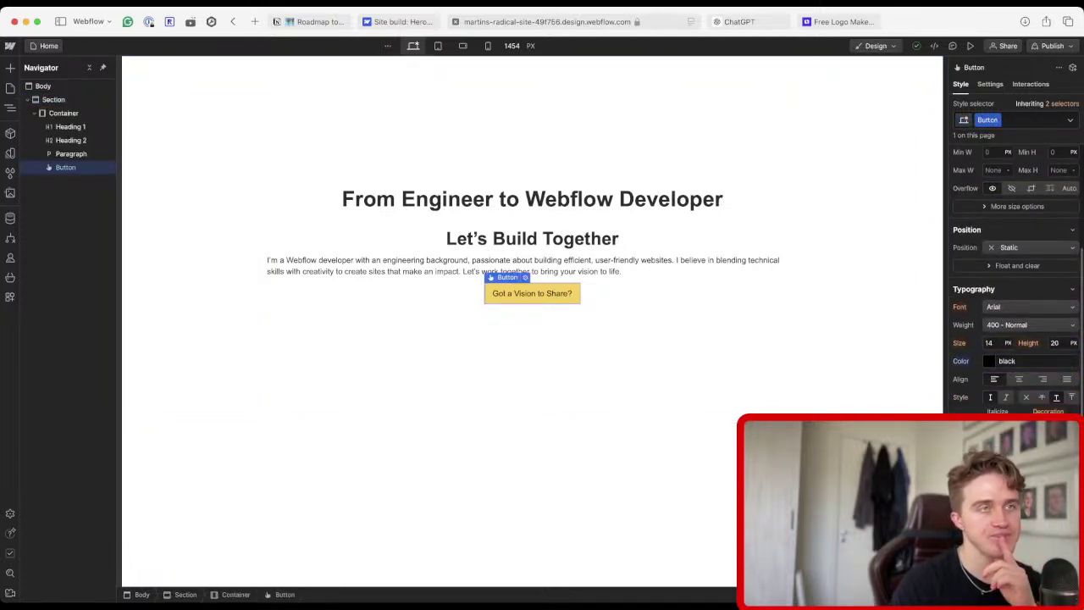
scroll(1016, 280, down, 3)
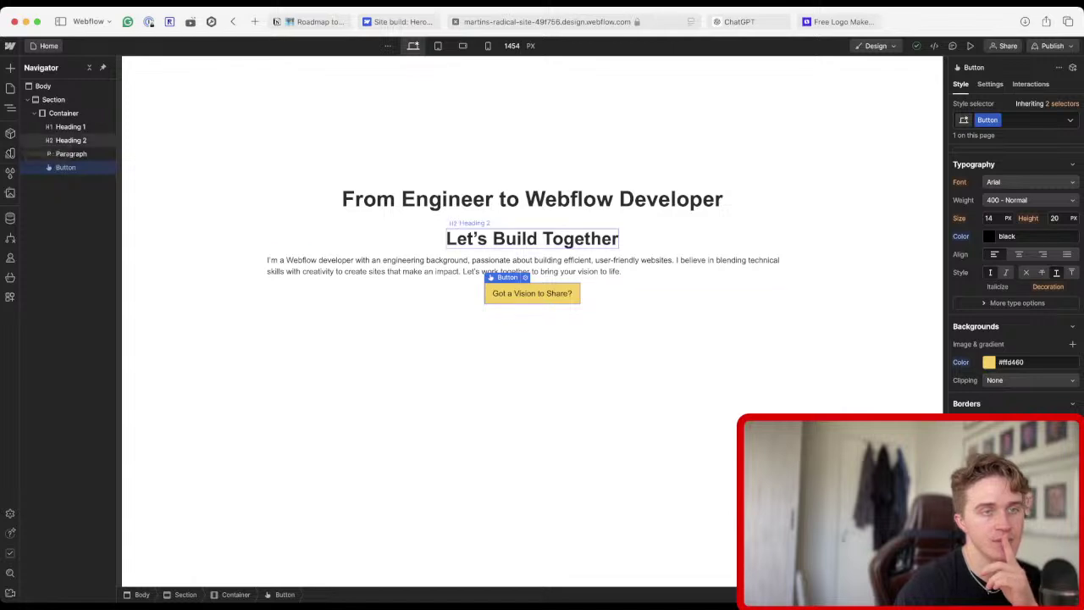
click(985, 357)
key(super+c)
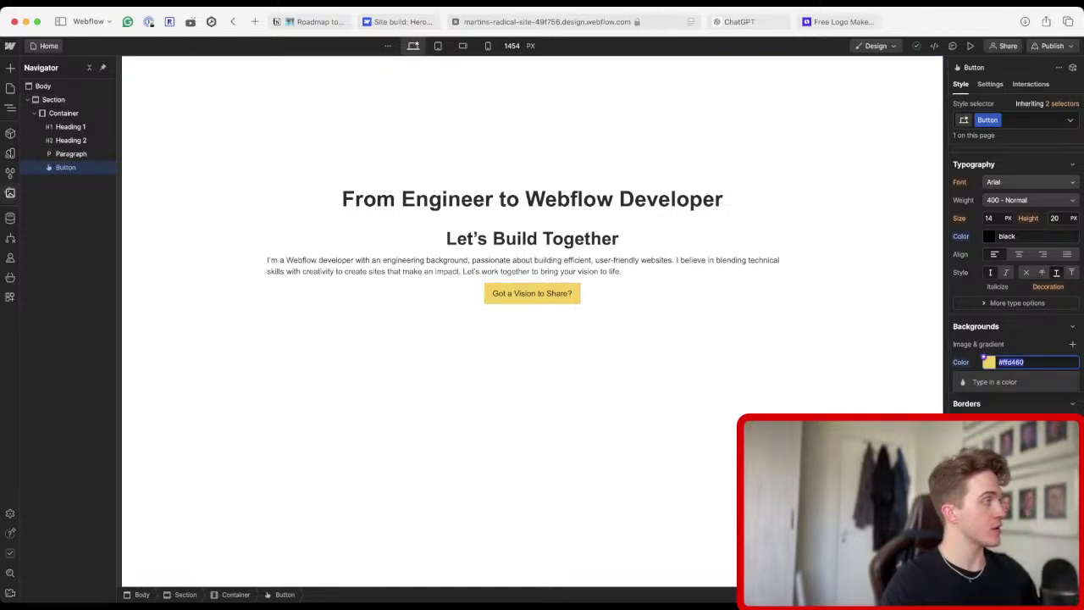
Create a new color variable and set its value to the copied #ffd460.
click(10, 153)
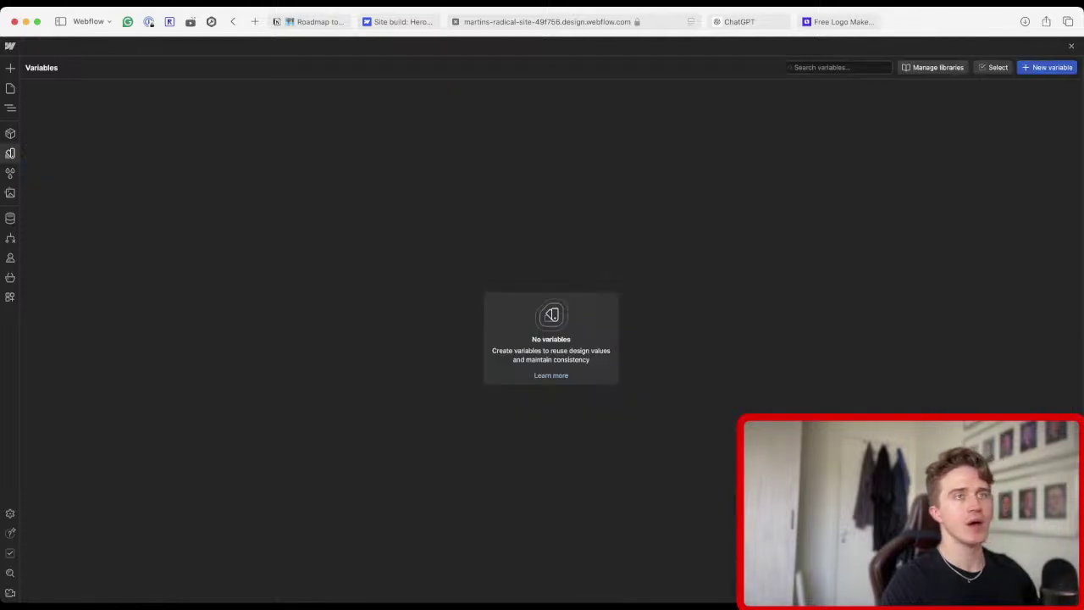
click(1047, 67)
click(1031, 84)
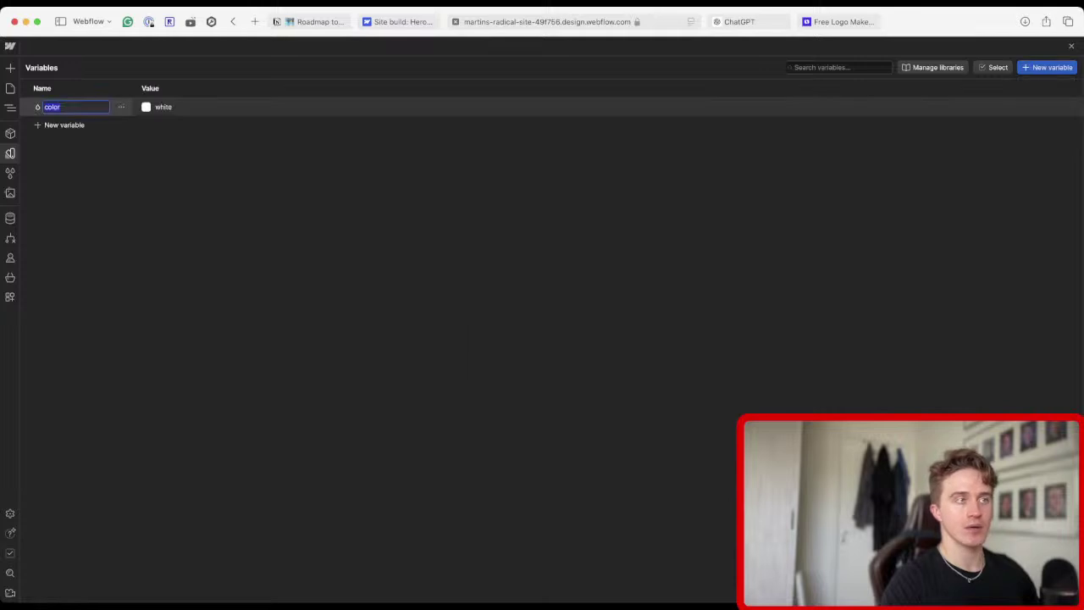
key(super+v)
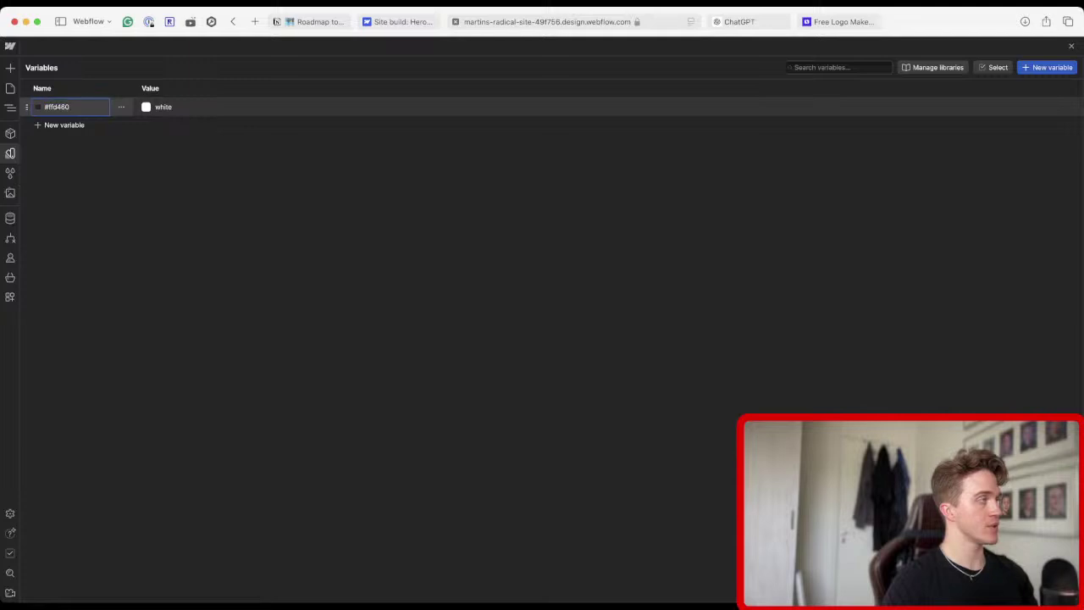
click(234, 107)
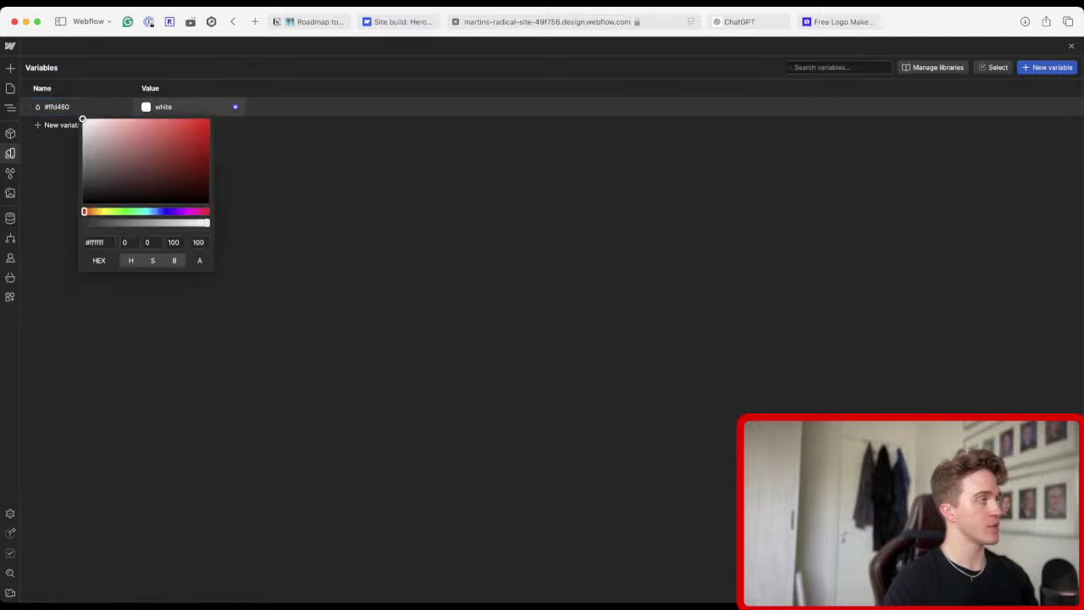
key(super+v)
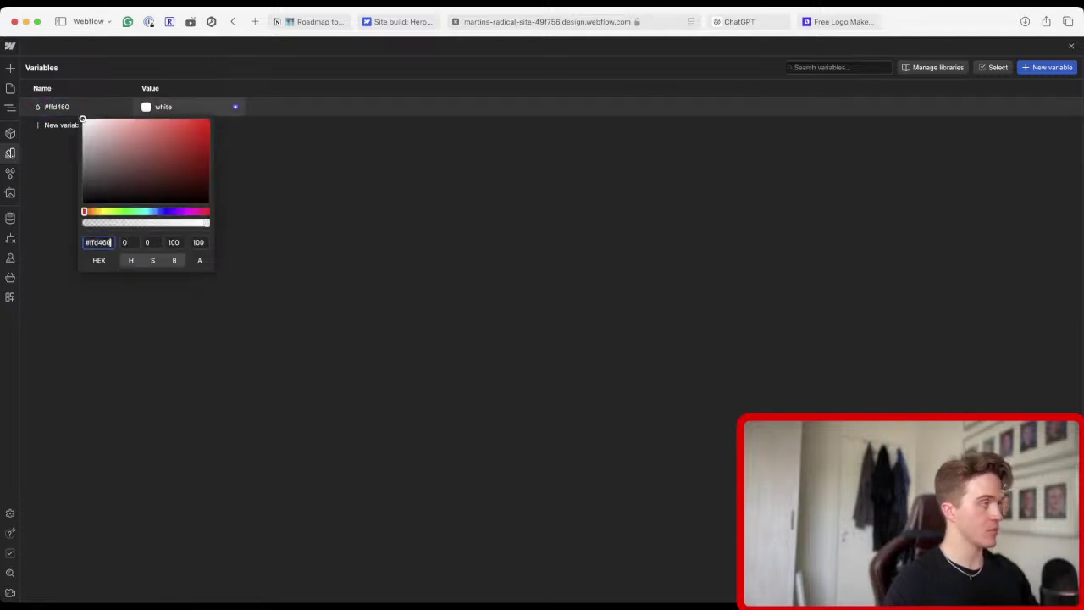
key(Return)
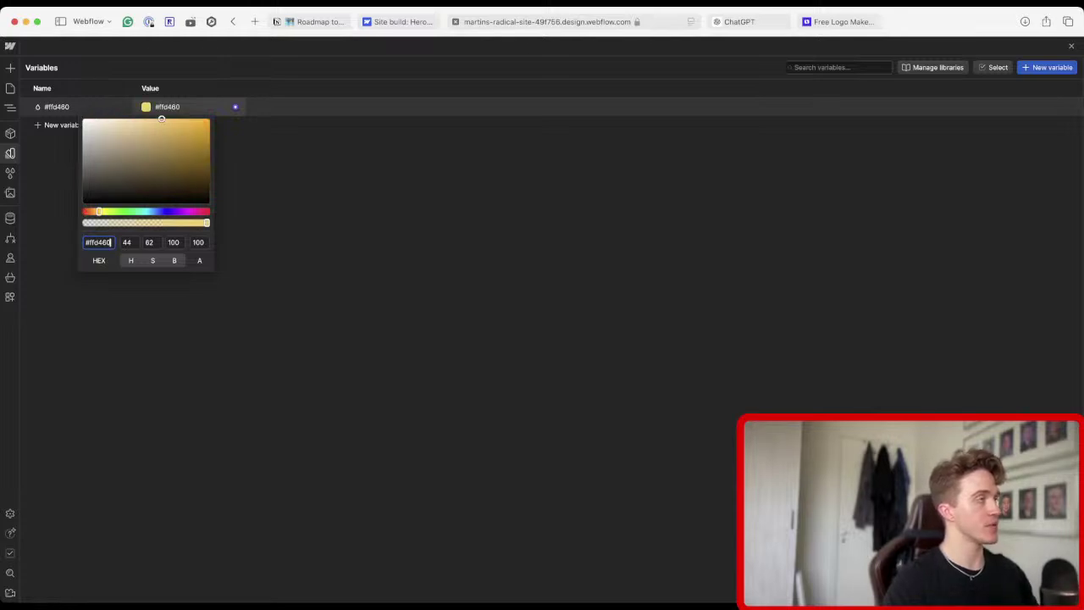
key(Escape)
Rename the new color variable as Highlighter.
double_click(56, 107)
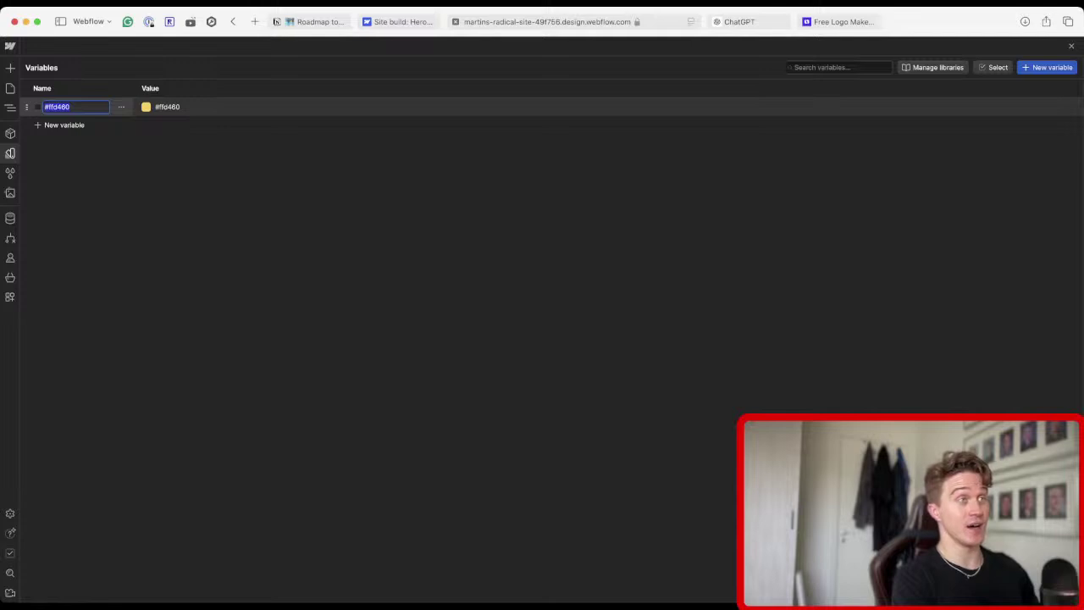
text(high)
key(BackSpace)
key(BackSpace)
key(BackSpace)
key(BackSpace)
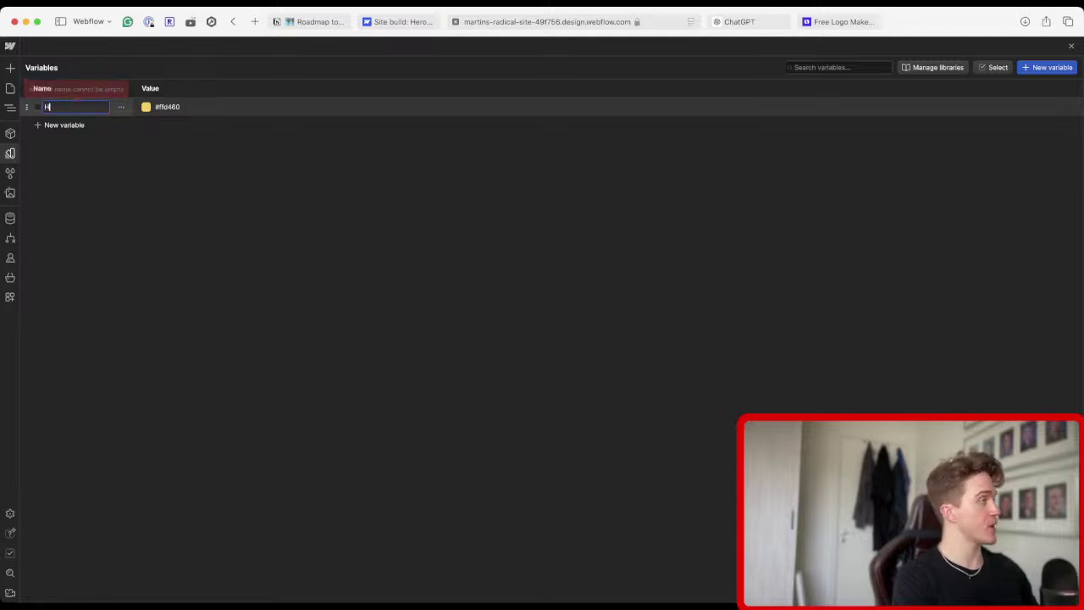
text(Highlighter)
key(Return)
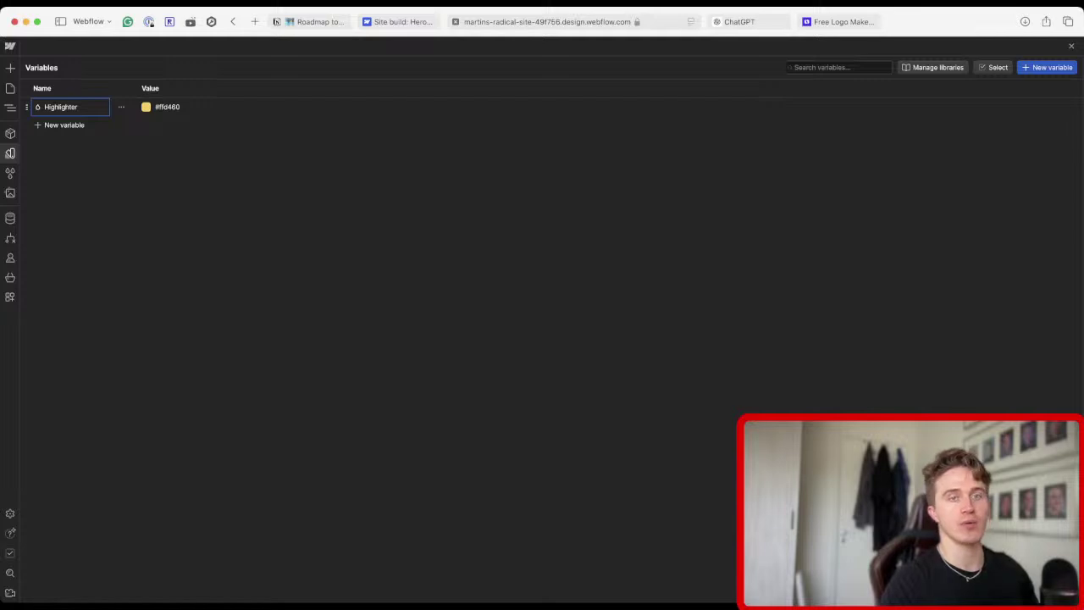
key(Escape)
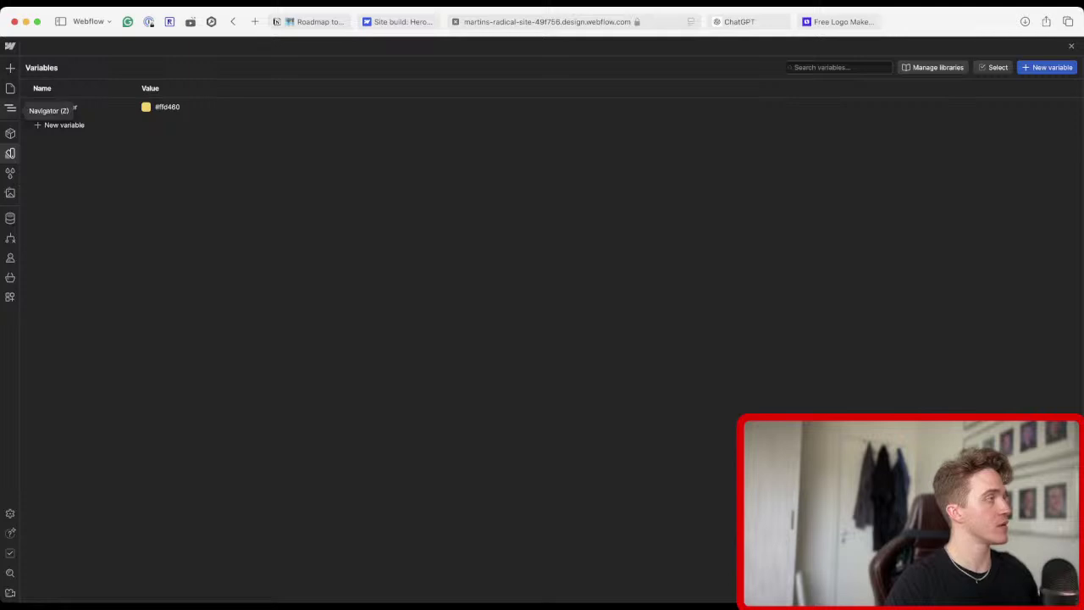
Reselect the hero button on the page and examine its background color options without changing the color.
click(10, 134)
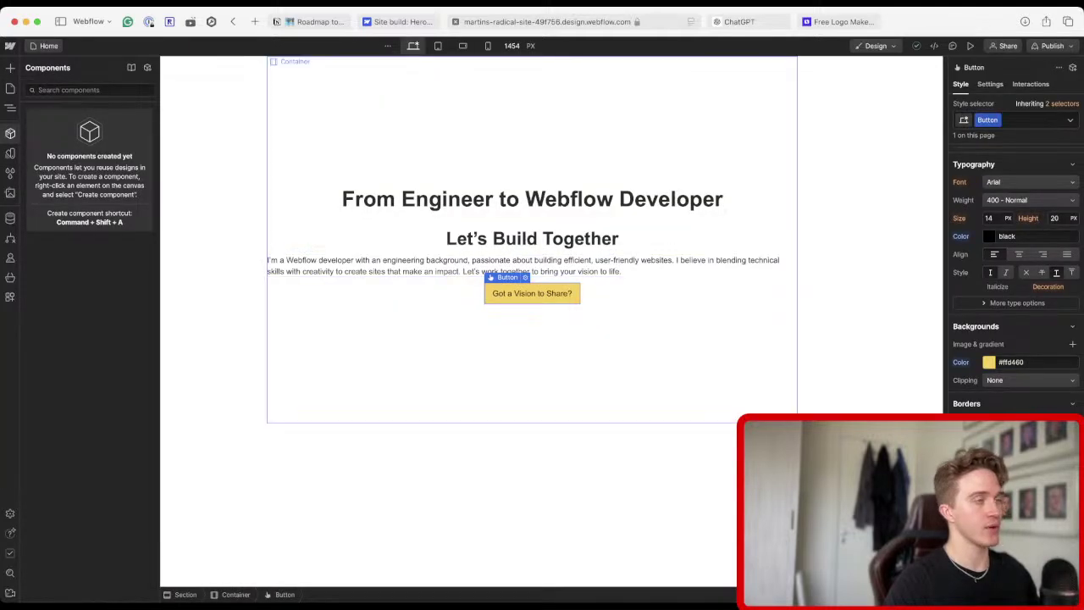
click(407, 339)
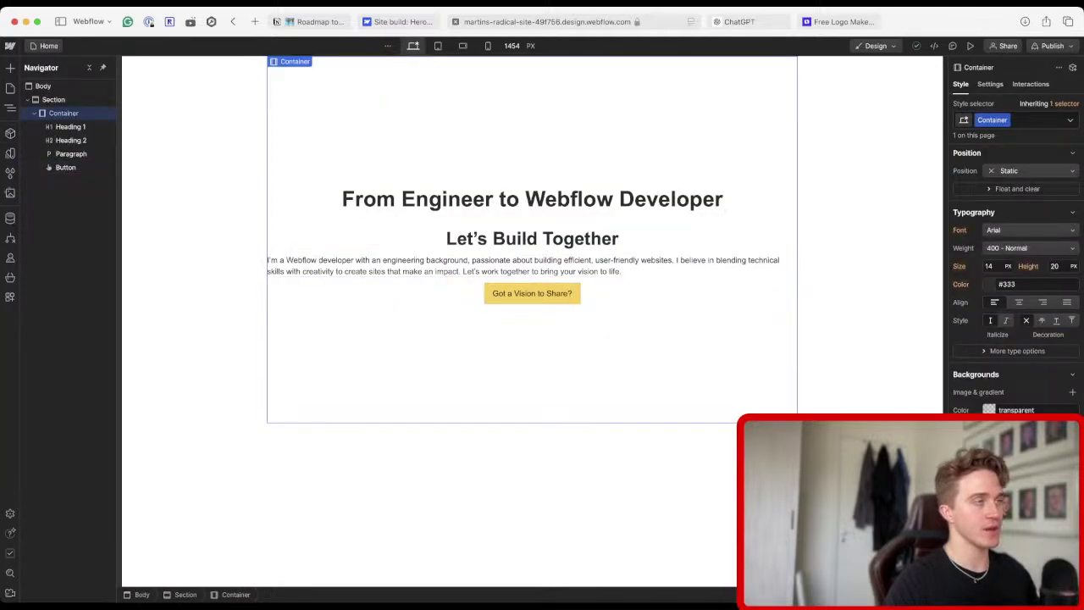
click(65, 167)
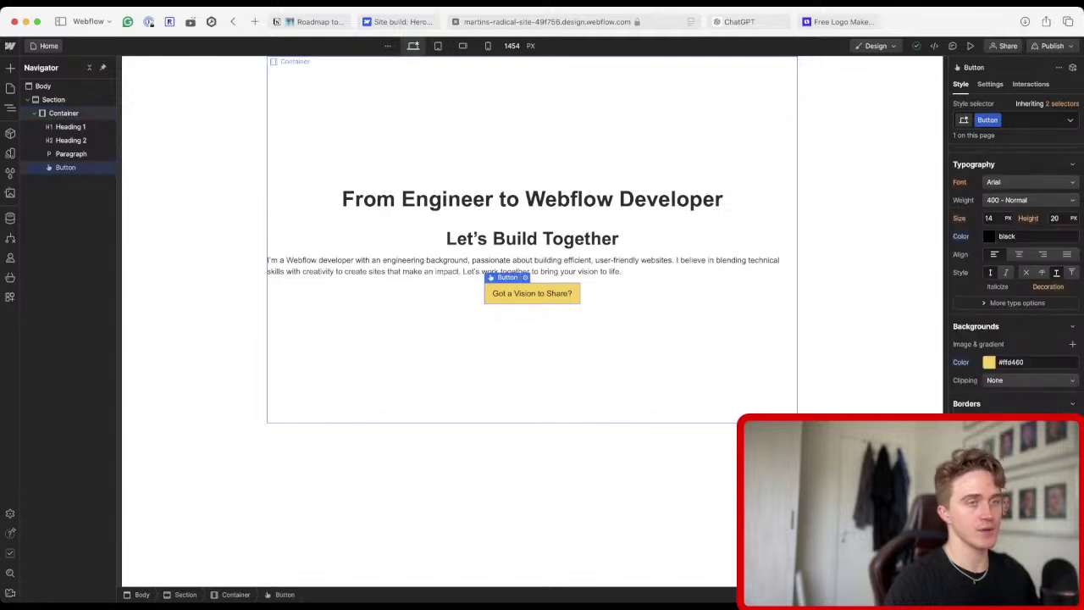
click(1008, 362)
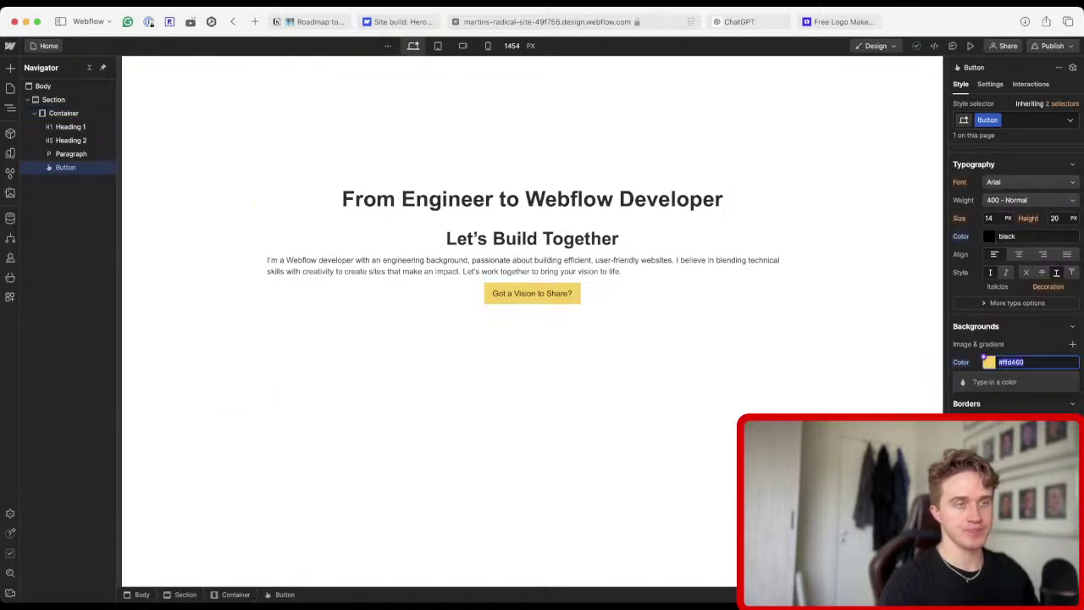
key(Return)
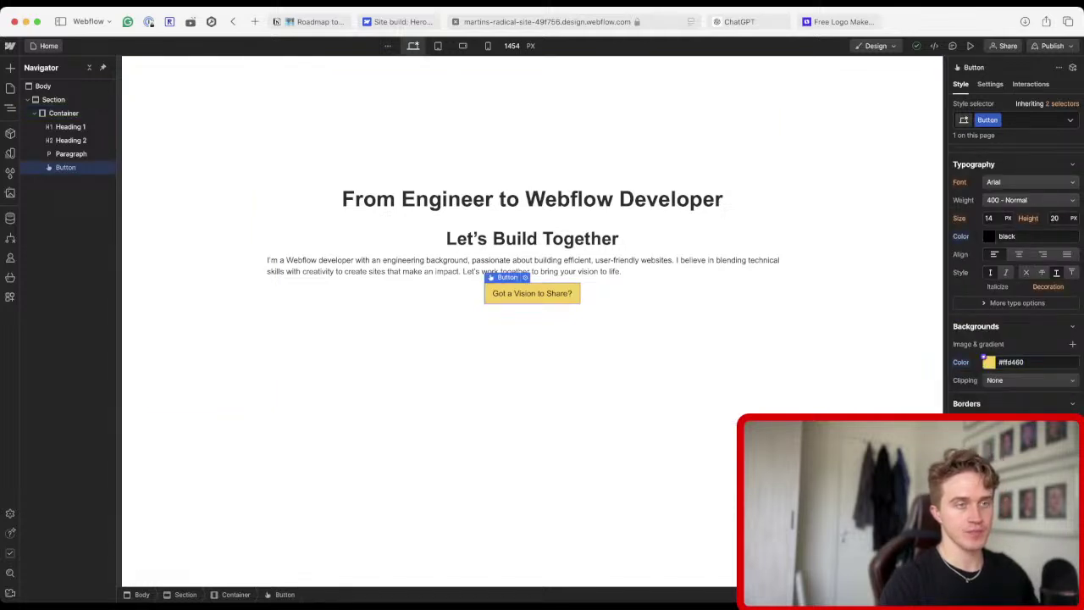
click(988, 362)
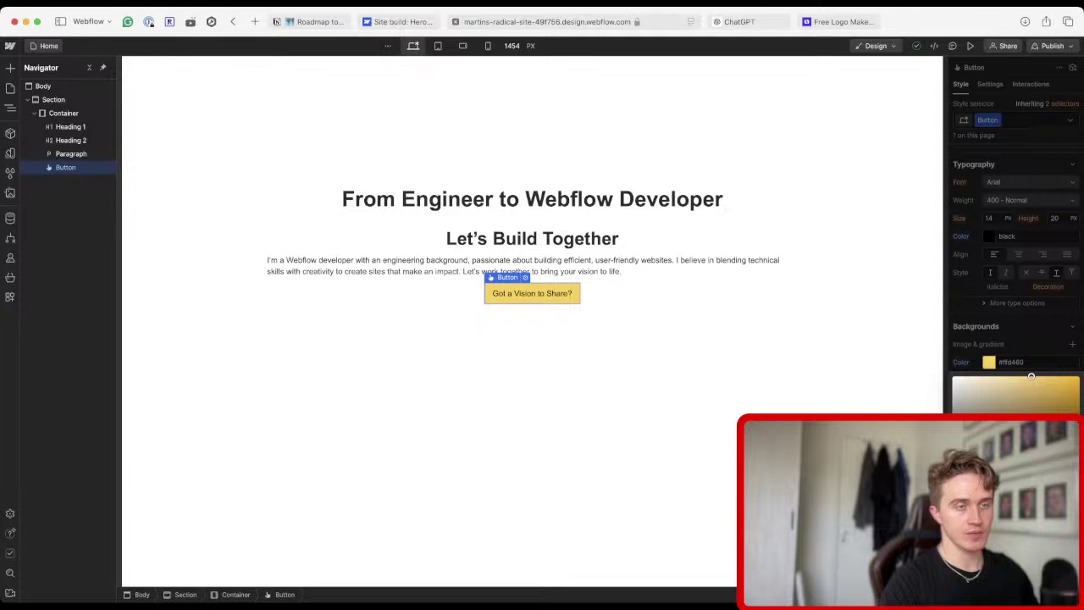
key(Escape)
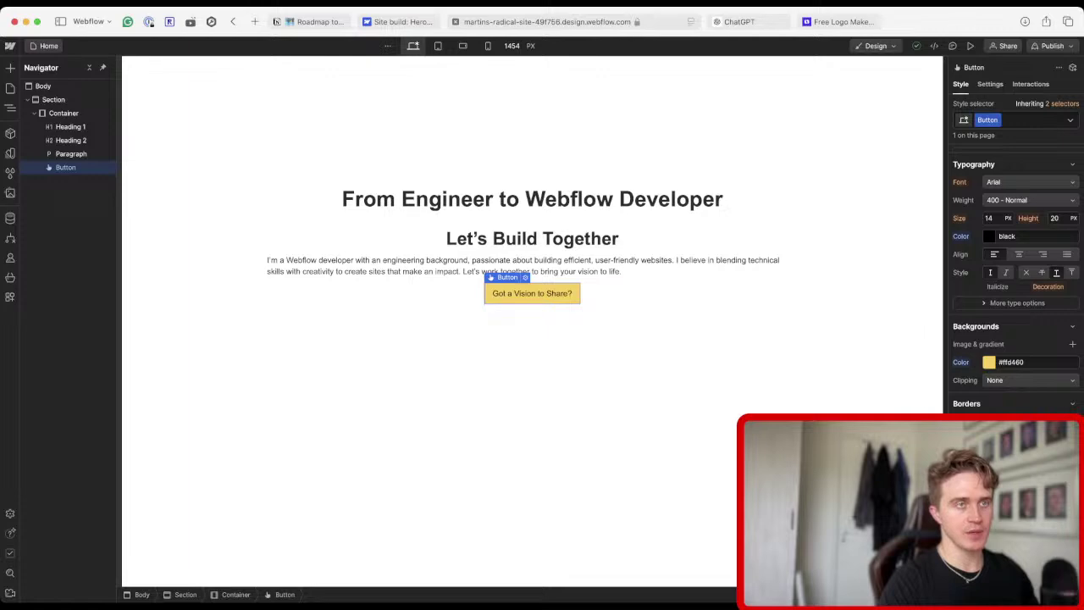
Check the paused lesson video for how the brand color variable is added, and return to the site design.
click(739, 21)
click(402, 21)
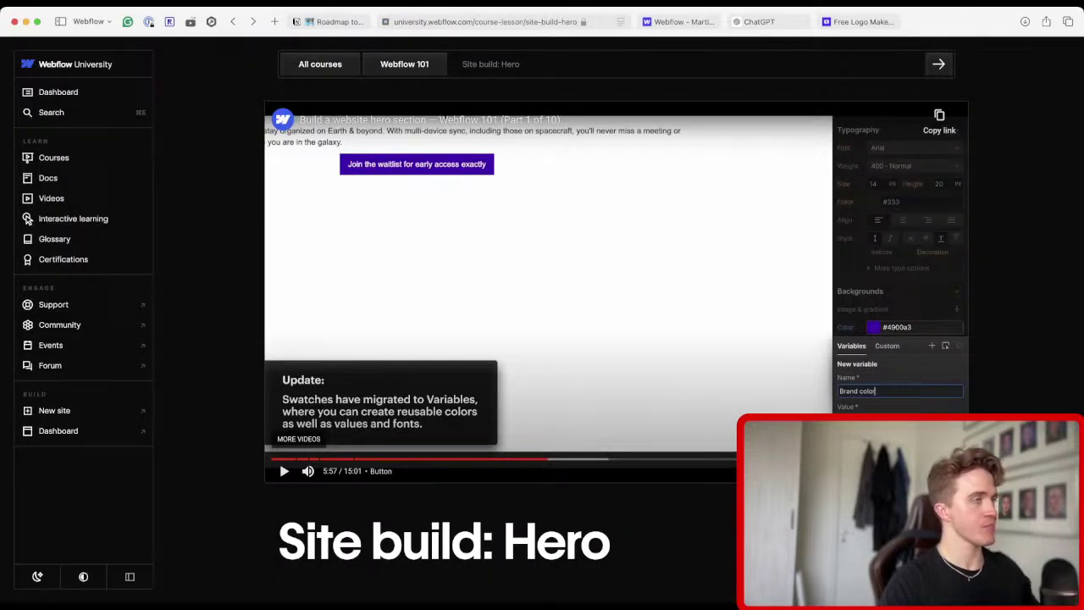
key(ctrl+Tab)
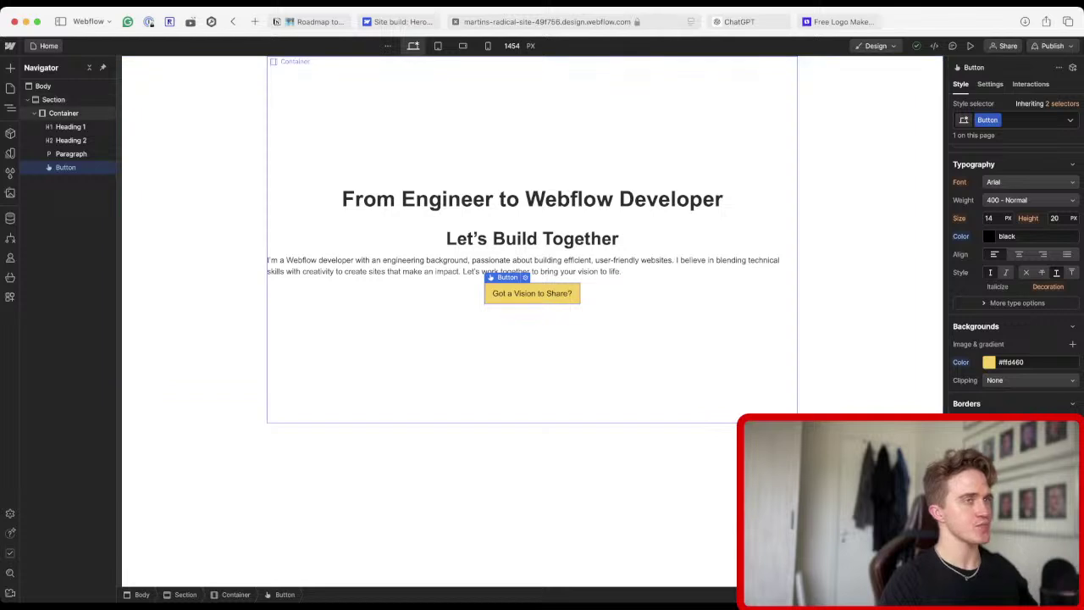
Try to set the Container's background color to Highlighter by entering the variable's name.
click(64, 114)
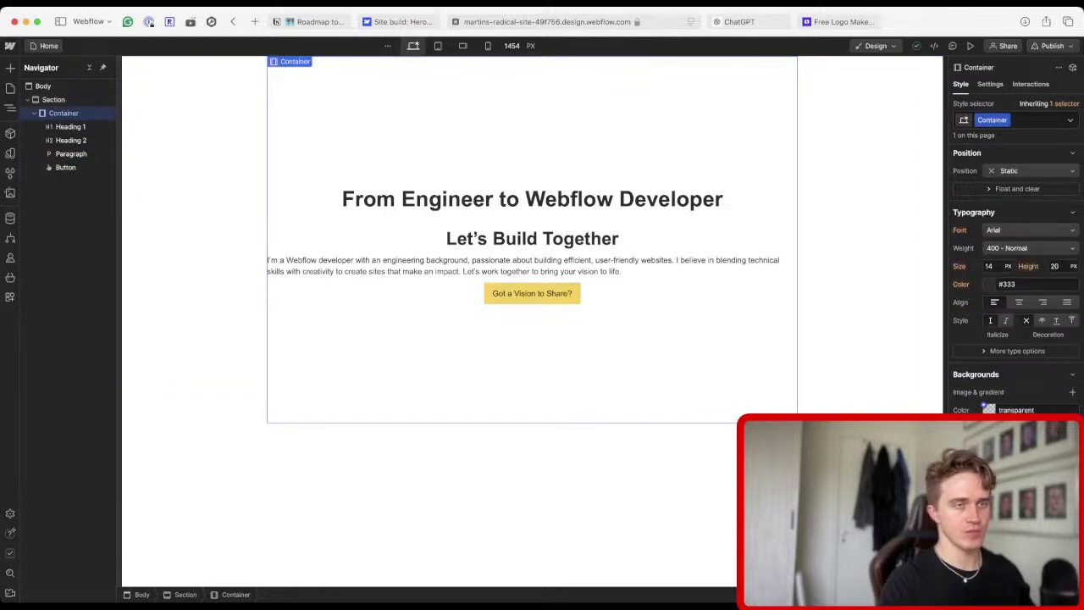
click(1016, 410)
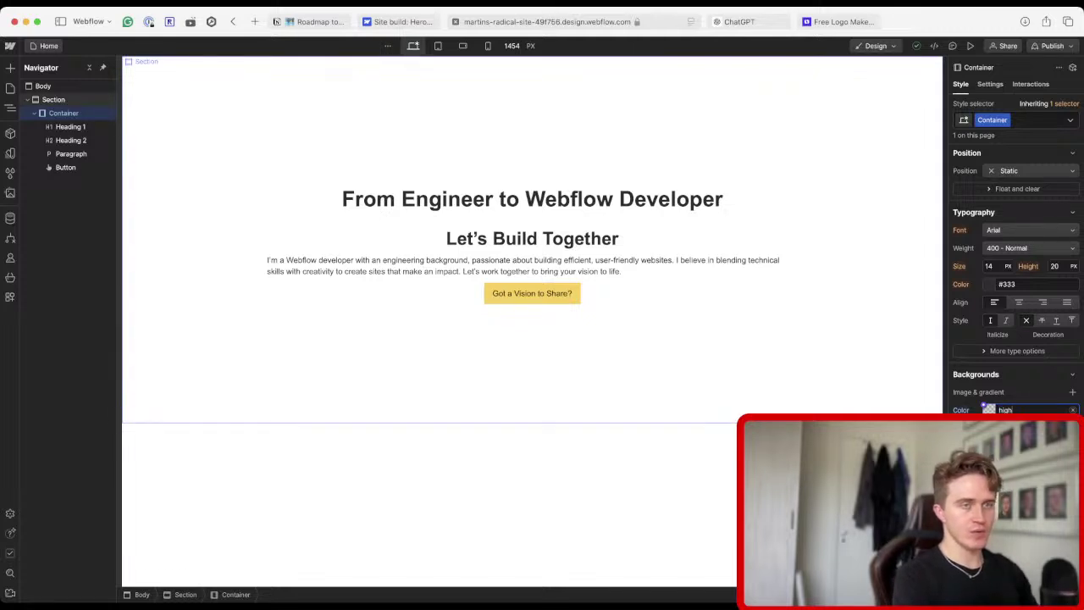
text(highligh)
text(hg)
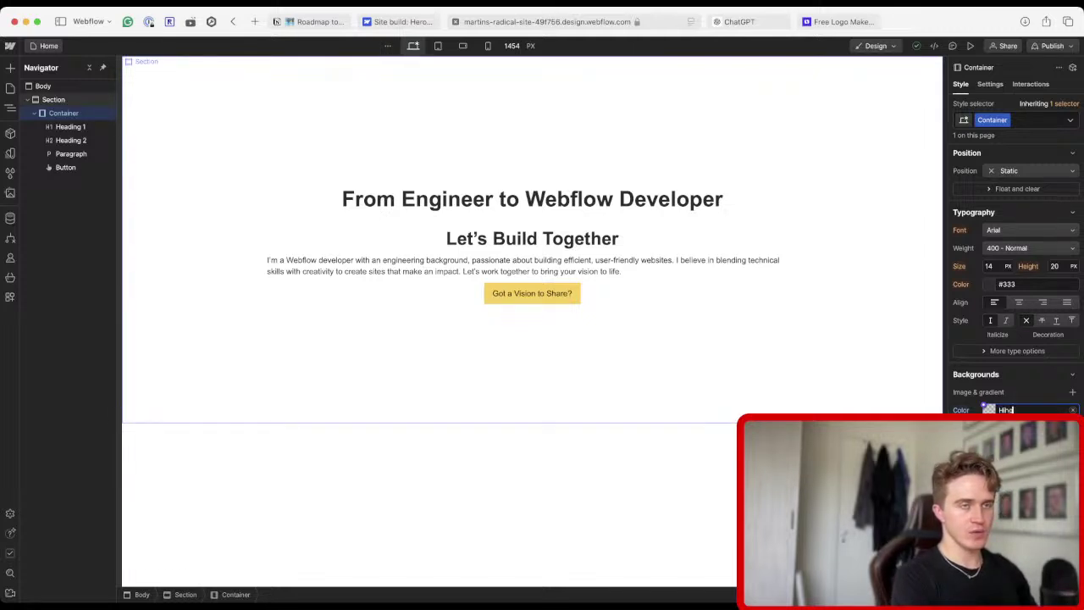
key(super+a)
text(Hi)
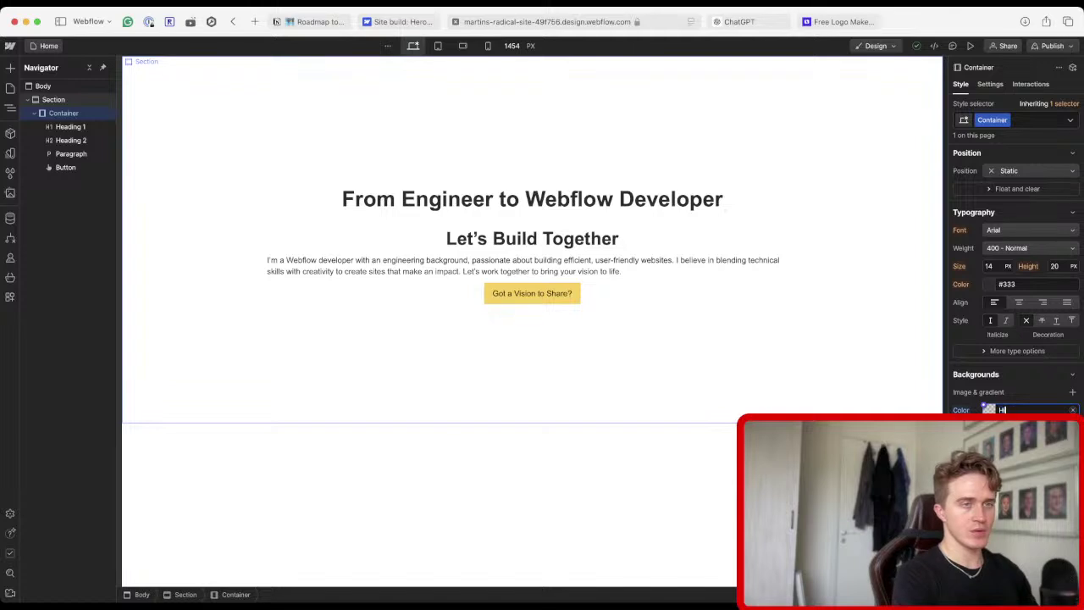
text(ghlighter)
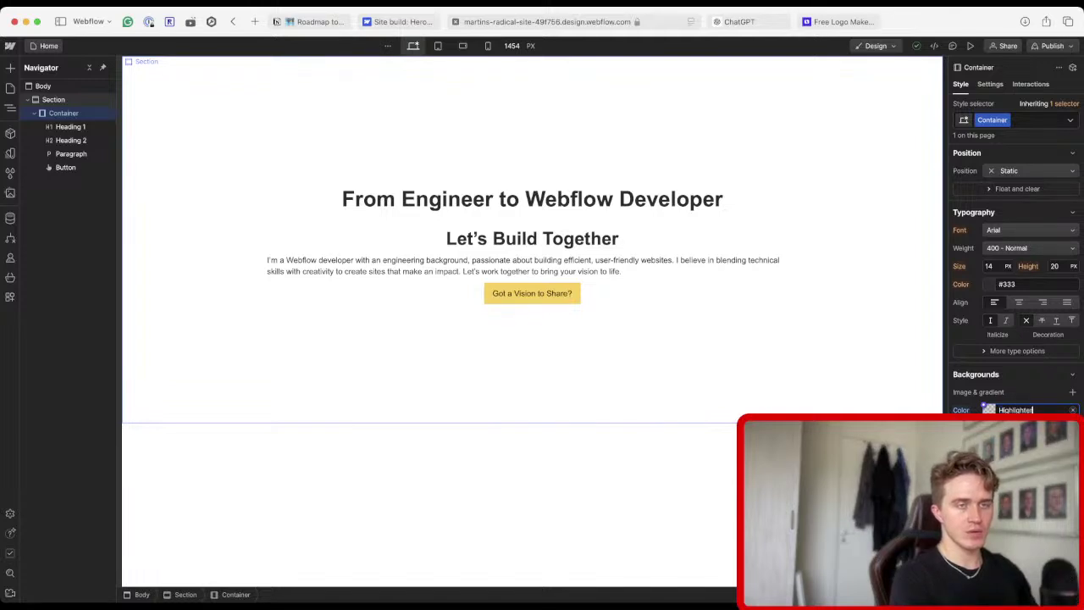
key(Return)
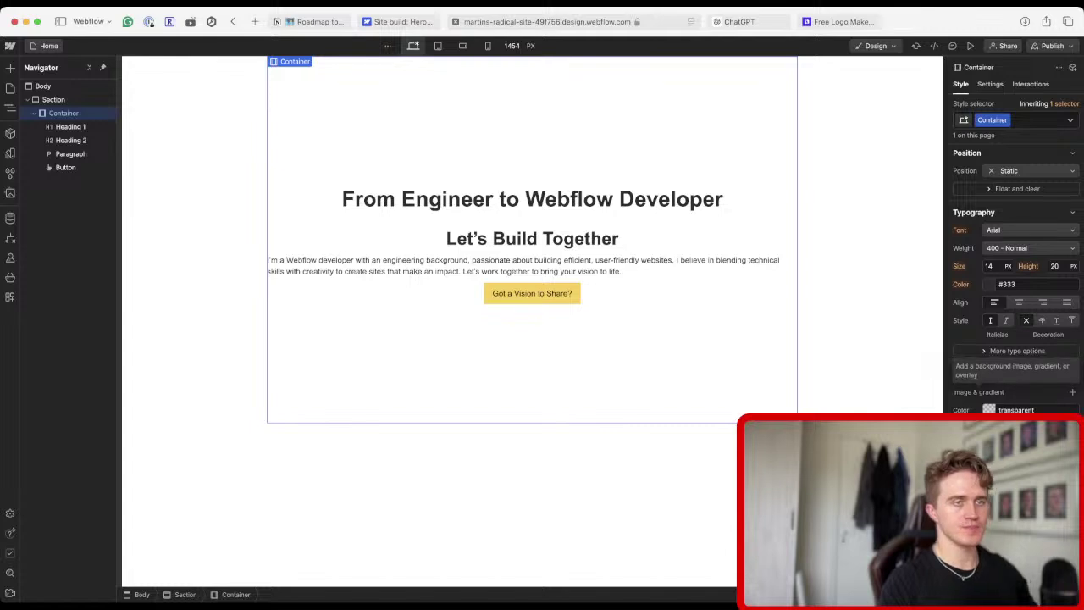
Look through the Container's style properties, from layout to effects, for a way to apply the color variable.
click(989, 410)
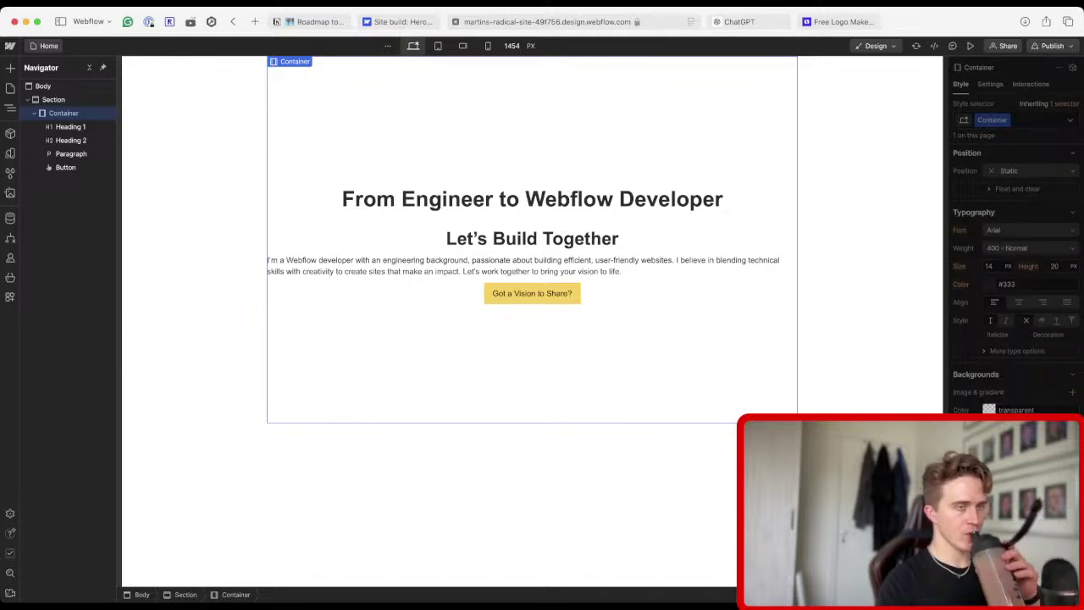
key(Escape)
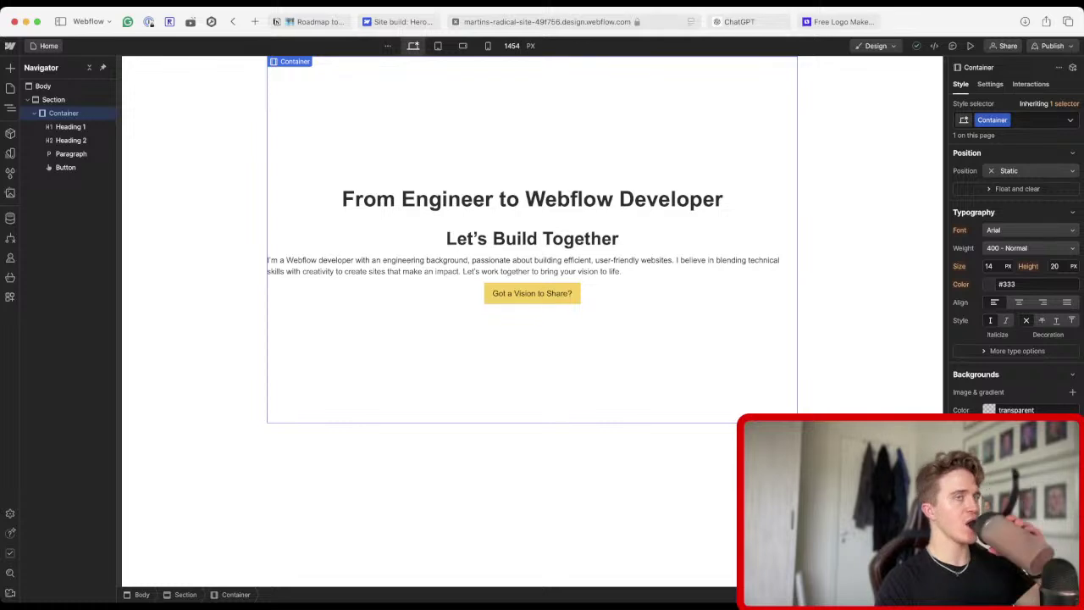
scroll(1016, 279, up, 2)
scroll(1017, 254, up, 3)
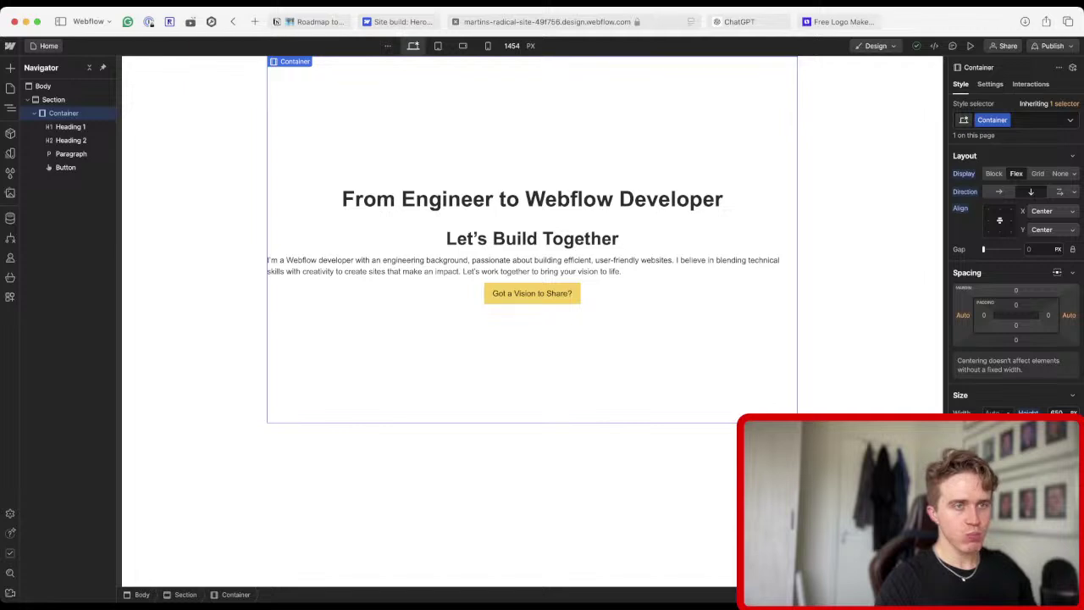
scroll(1016, 280, down, 2)
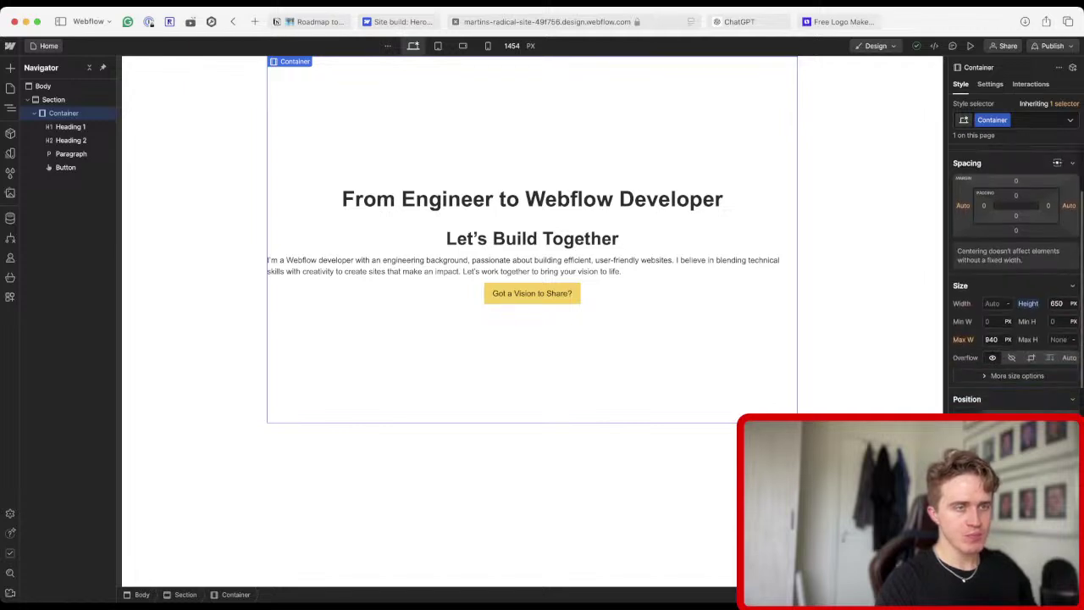
scroll(1016, 280, down, 3)
scroll(1016, 279, down, 3)
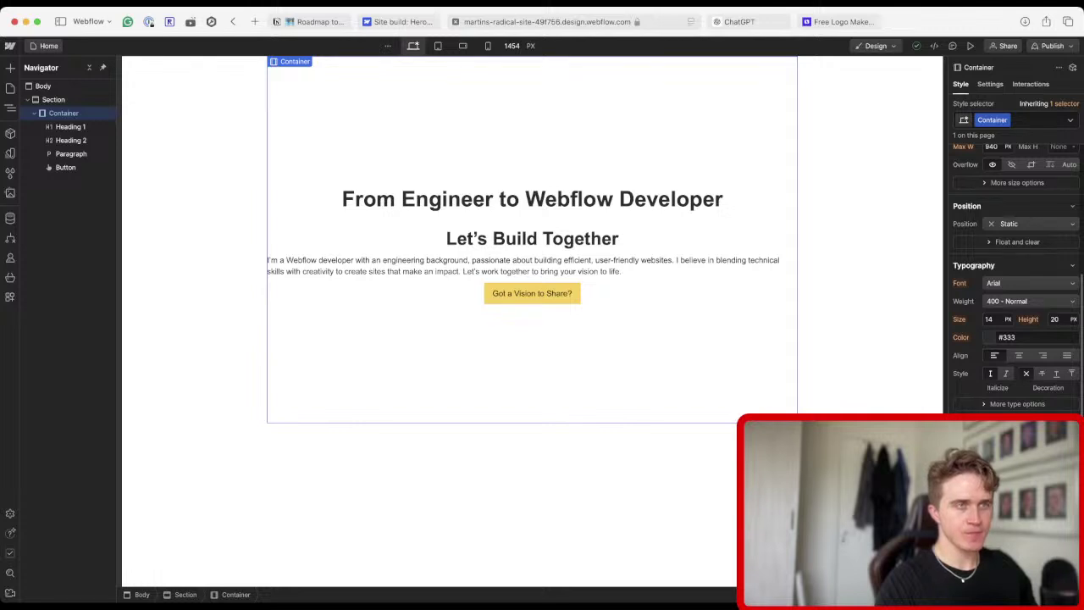
scroll(1016, 280, up, 8)
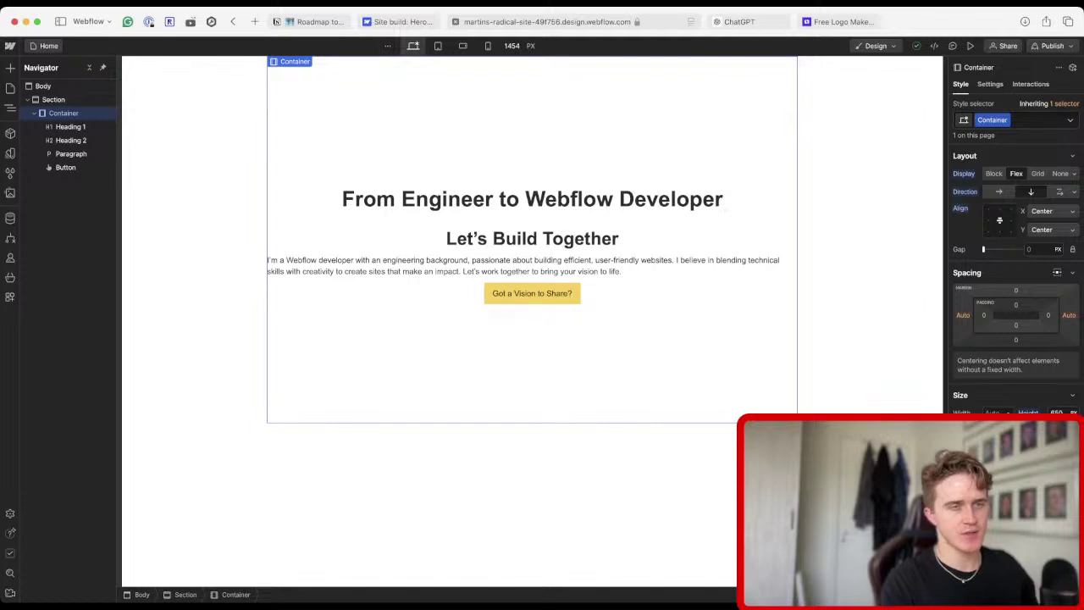
scroll(1016, 279, down, 2)
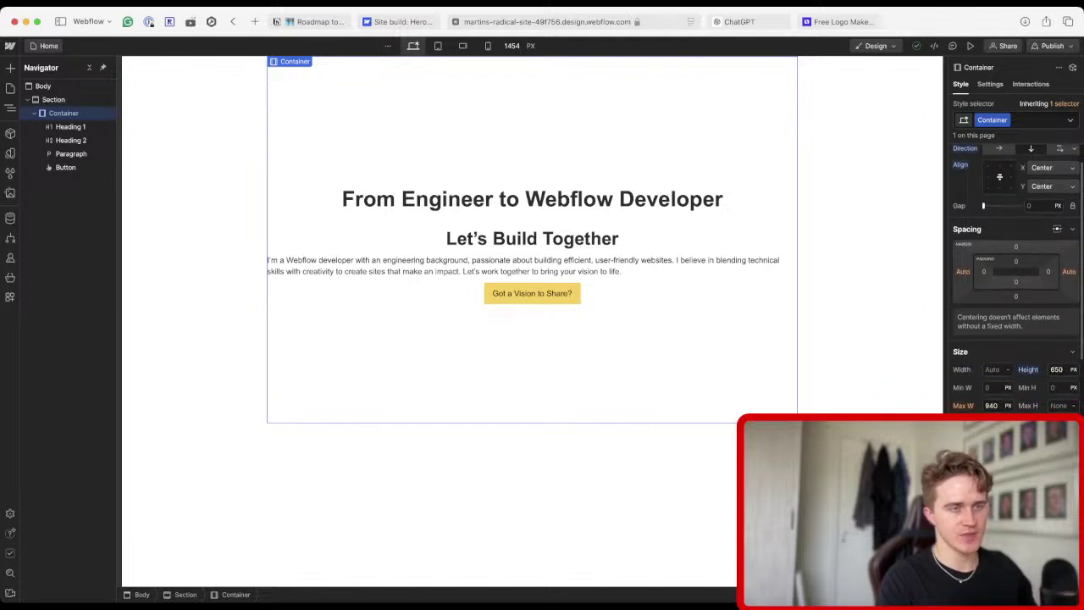
scroll(1016, 280, down, 5)
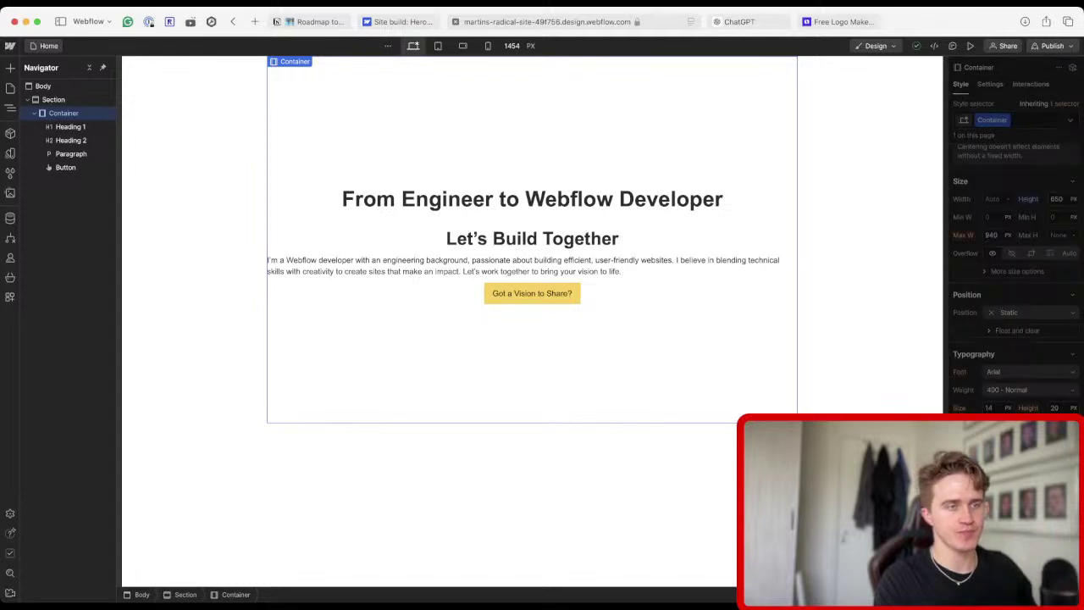
scroll(1016, 280, down, 7)
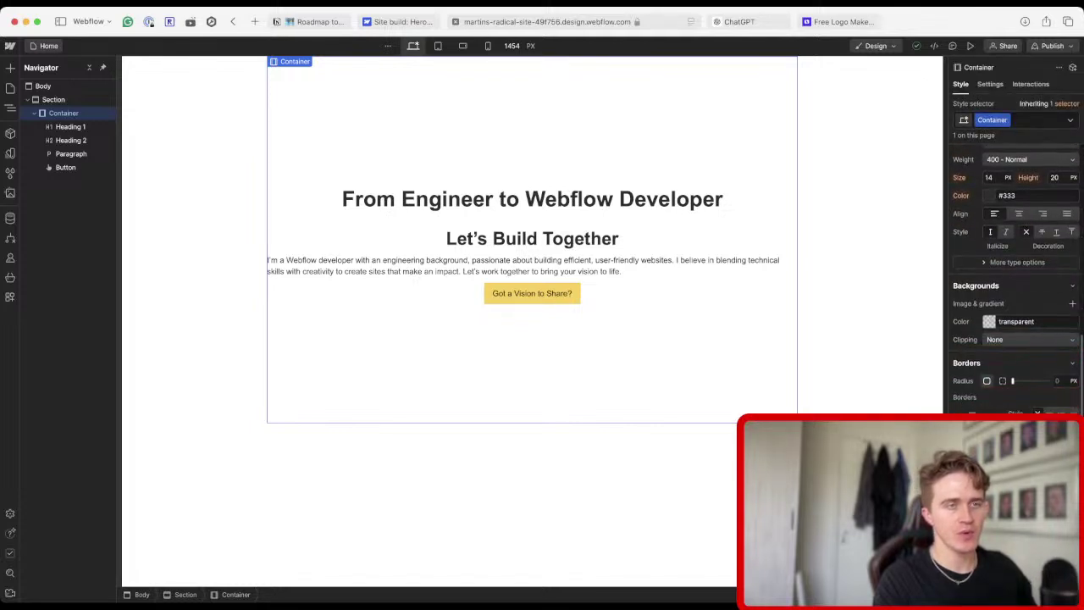
scroll(1016, 280, down, 5)
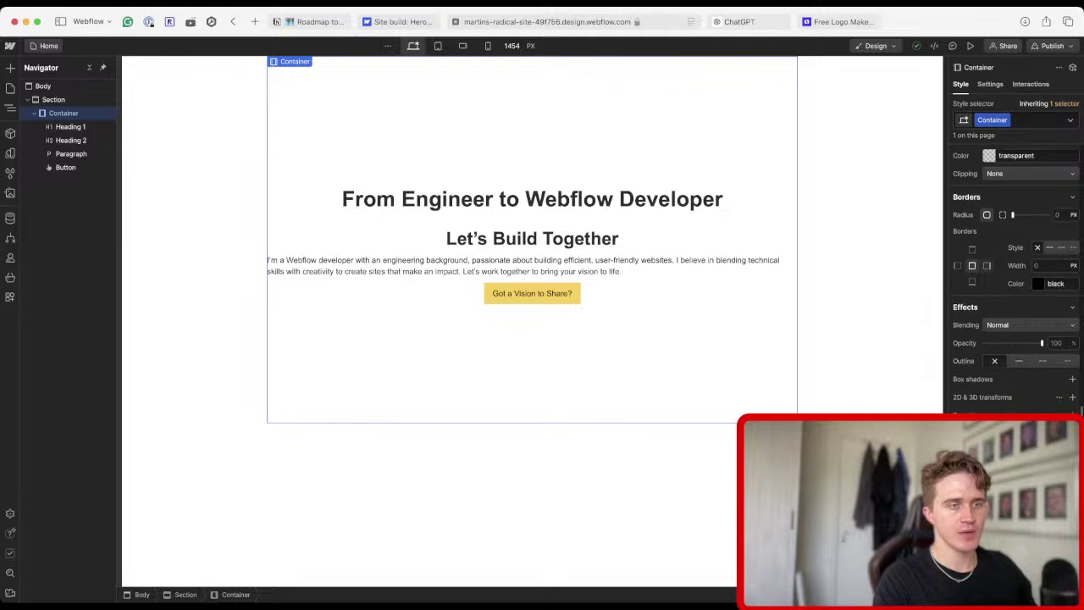
scroll(1016, 279, up, 12)
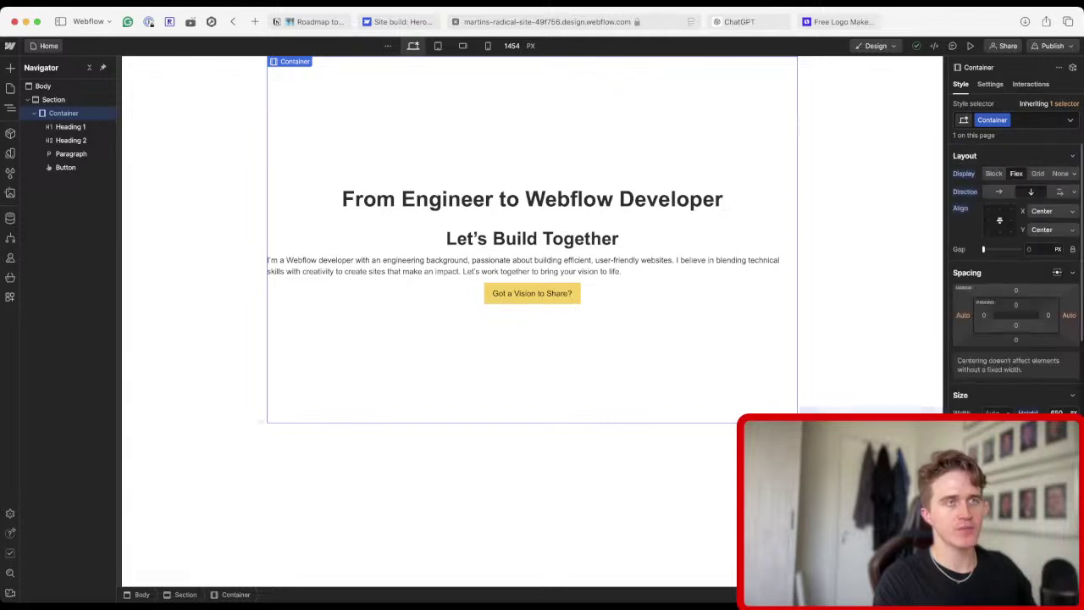
Inspect the hero button's element settings, interactions and style properties, including its background color.
click(59, 167)
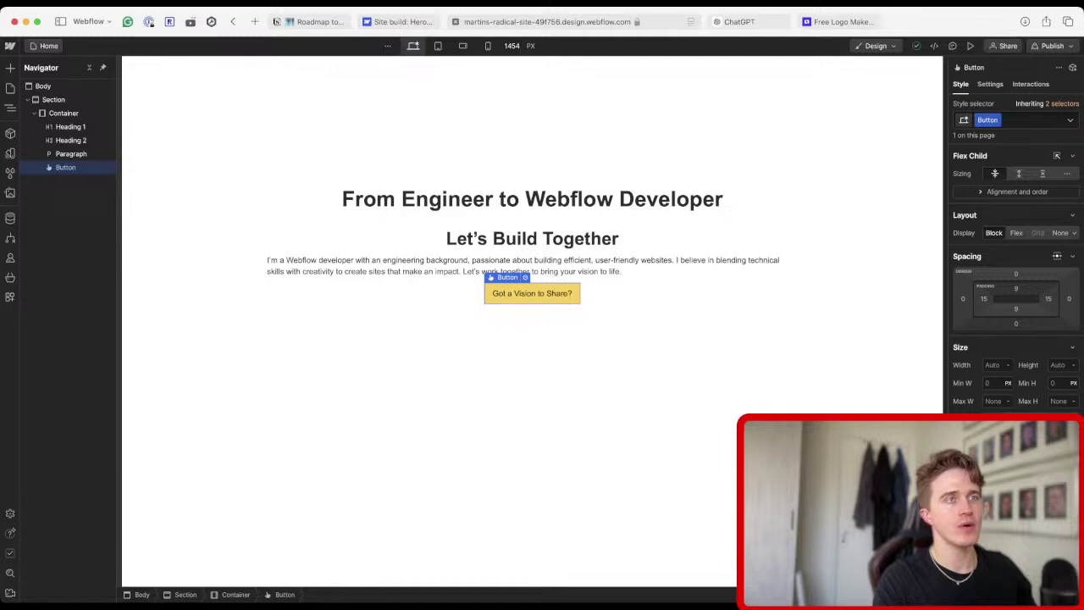
click(990, 84)
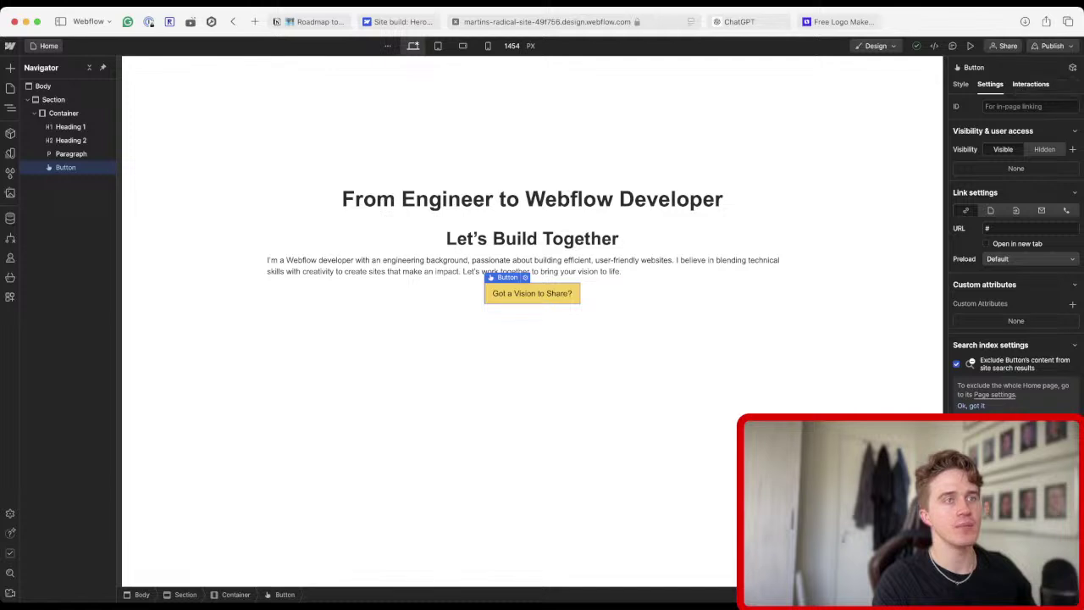
click(1030, 84)
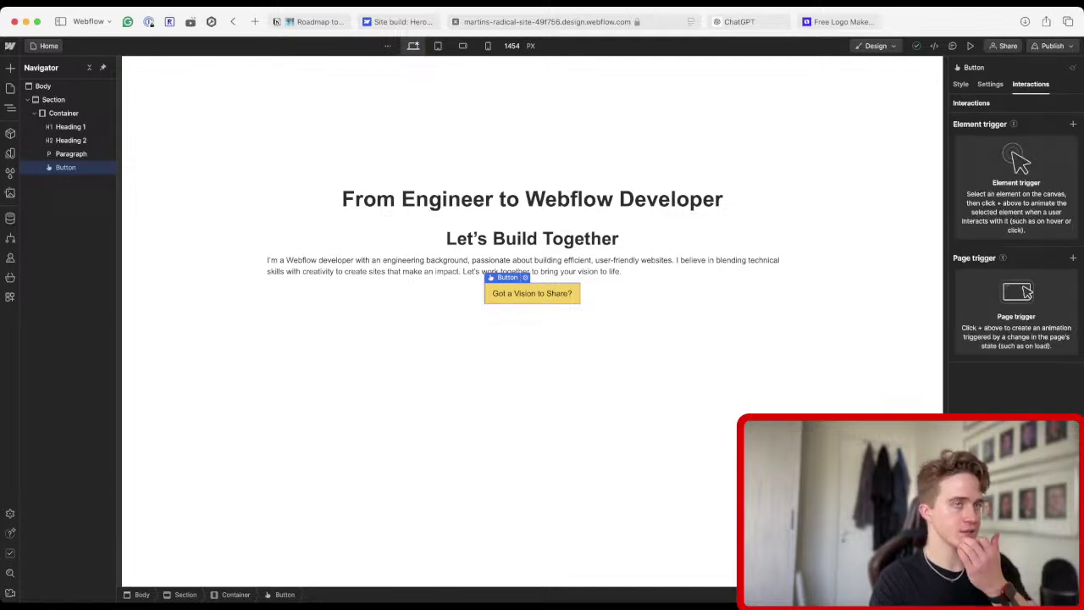
key(s)
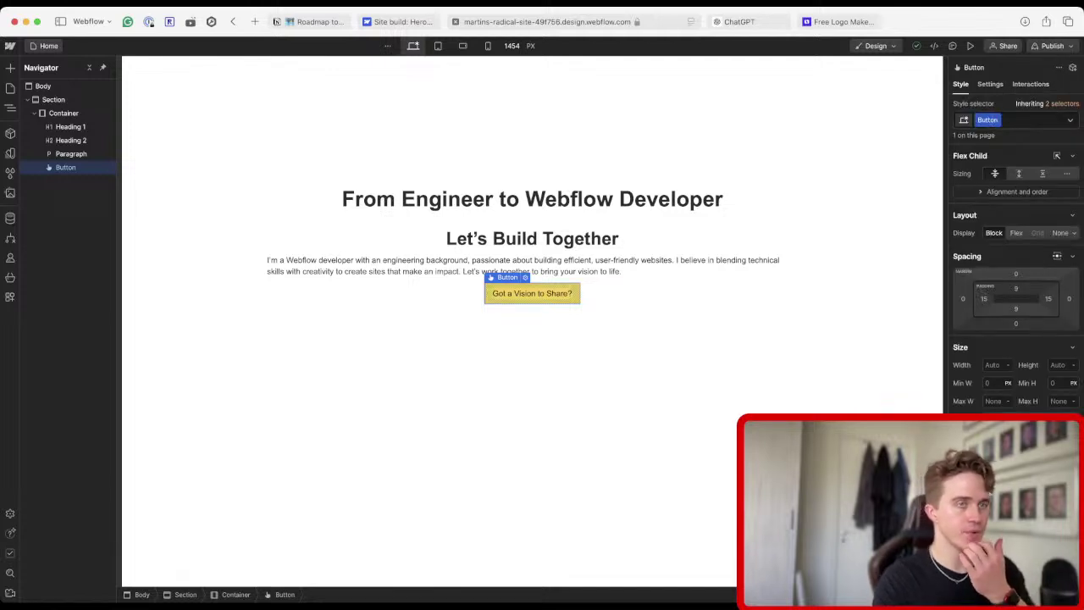
scroll(1016, 279, down, 5)
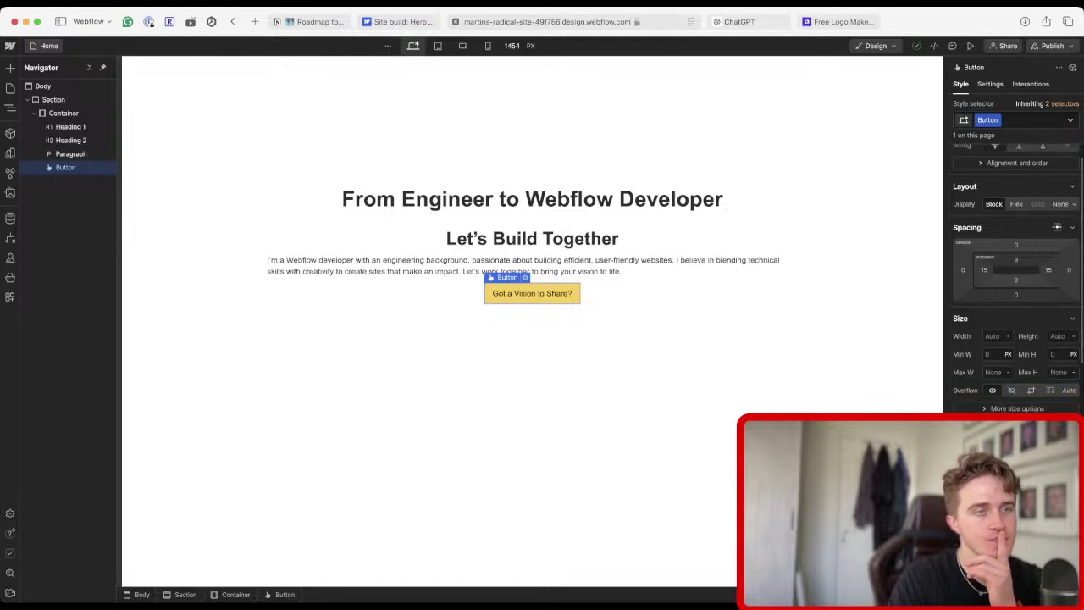
scroll(1016, 279, down, 3)
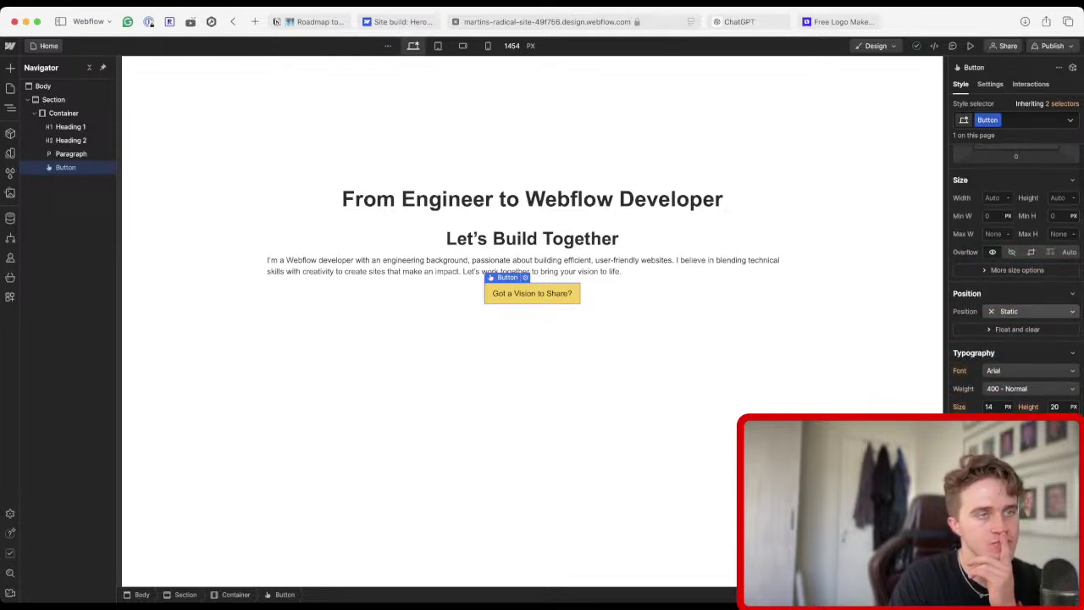
scroll(1016, 279, down, 2)
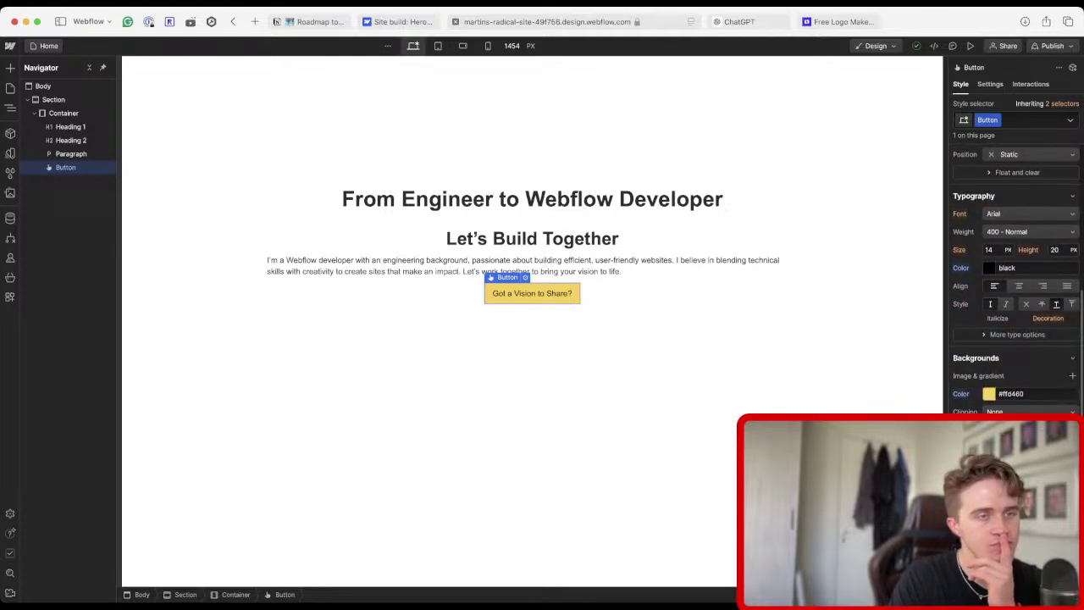
click(960, 393)
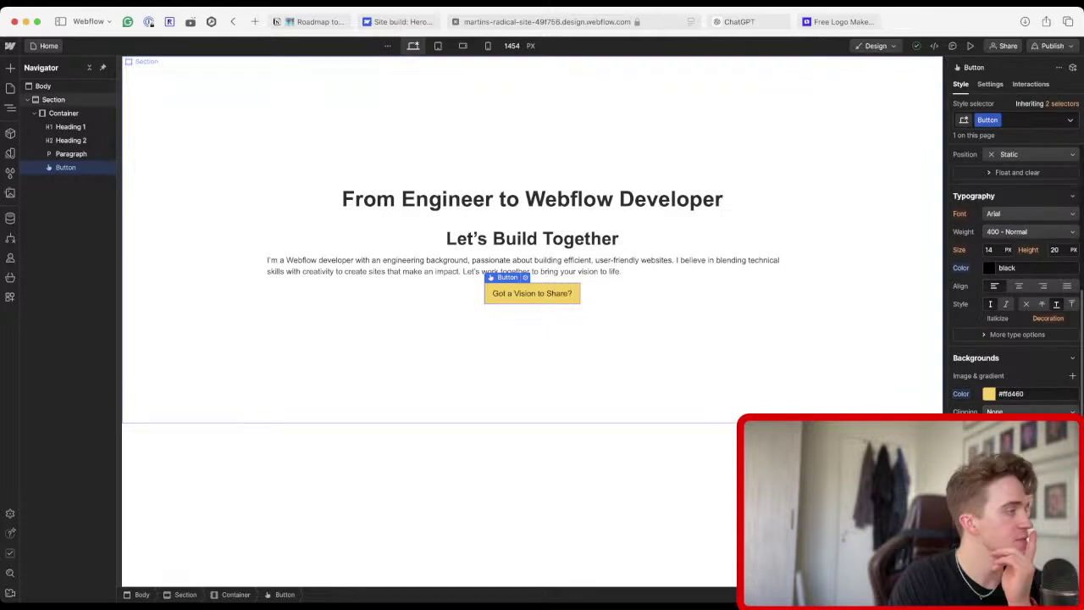
Review the site's variables and components, and return to the page's element structure.
click(10, 152)
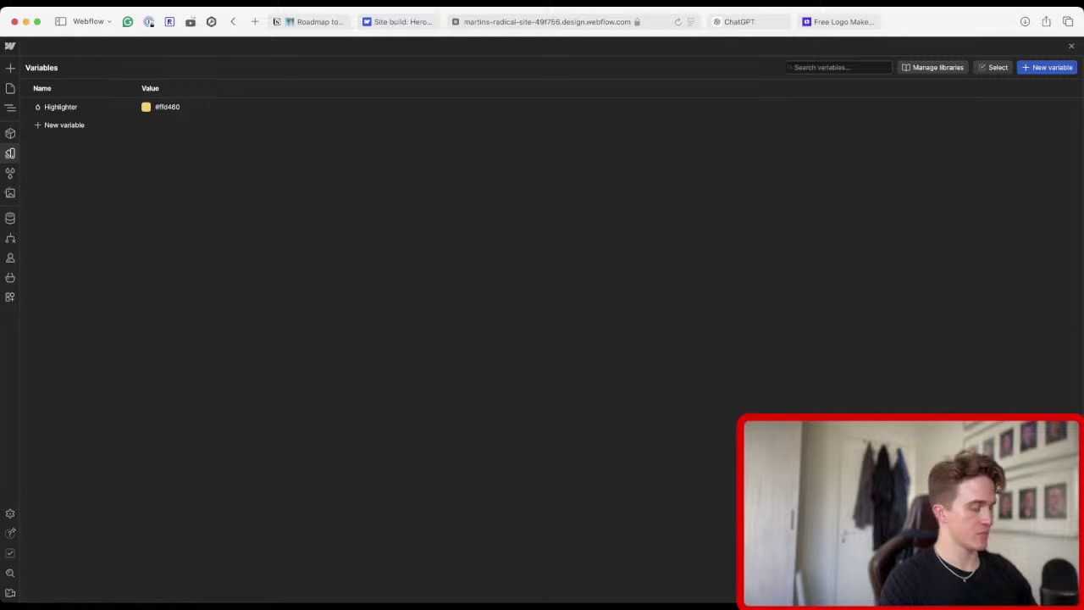
click(10, 132)
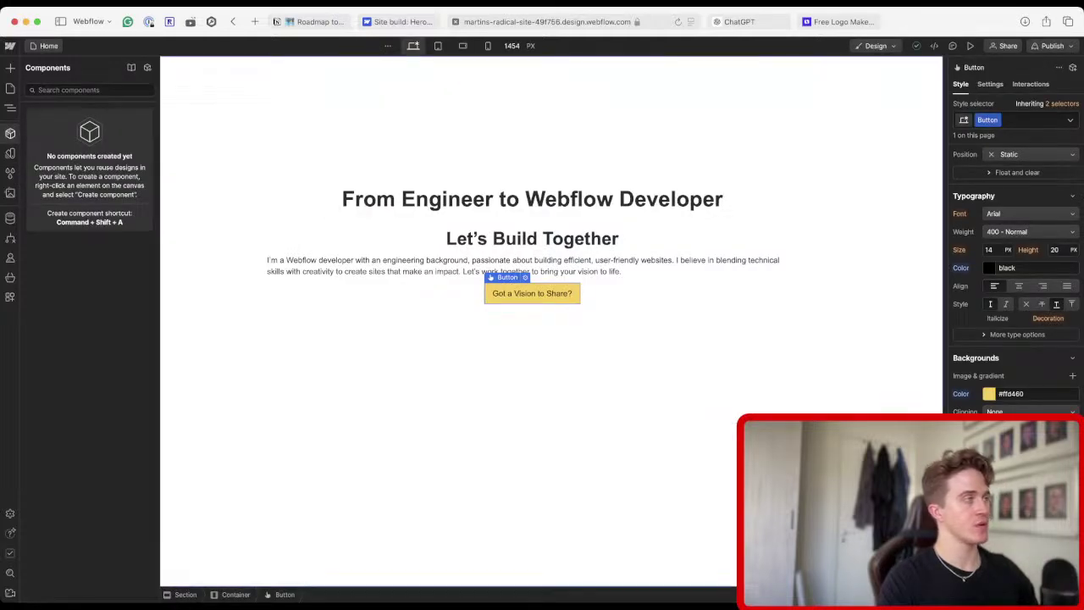
key(z)
key(Escape)
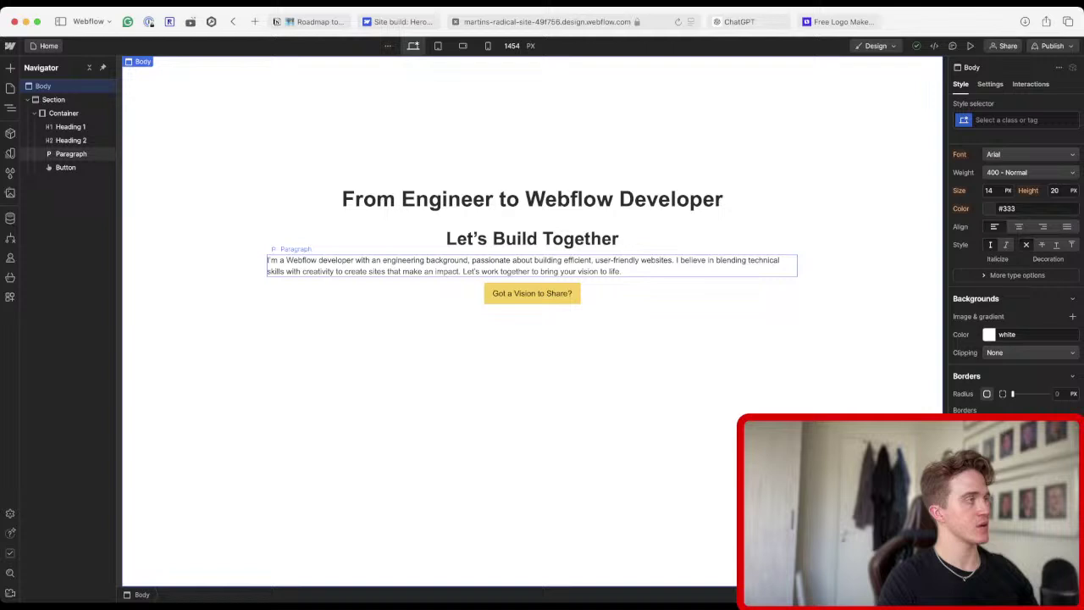
Check which actions are available for the hero button without choosing any.
click(65, 167)
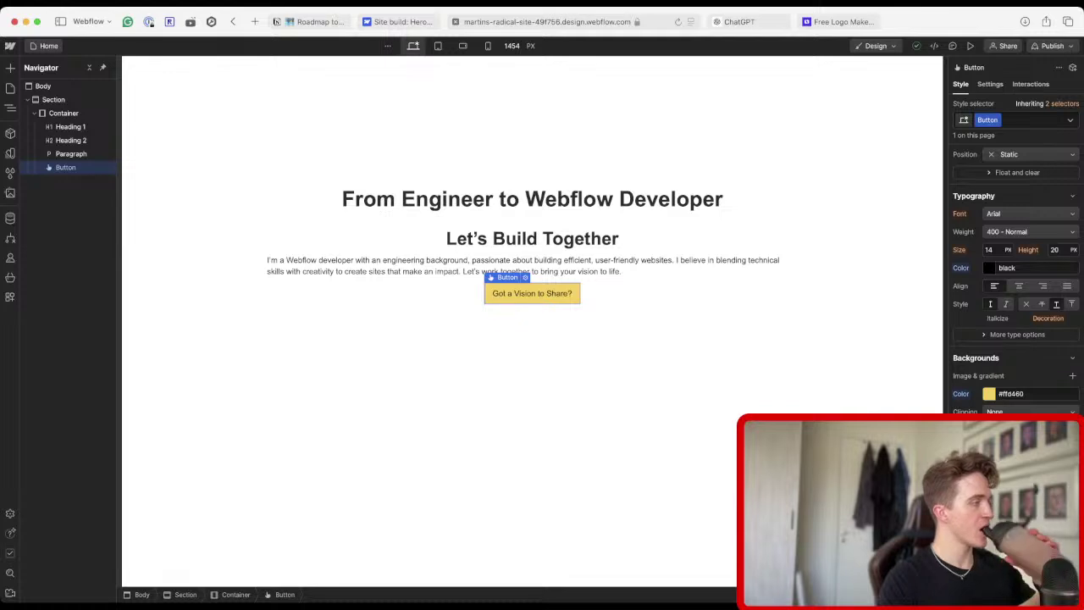
right_click(528, 293)
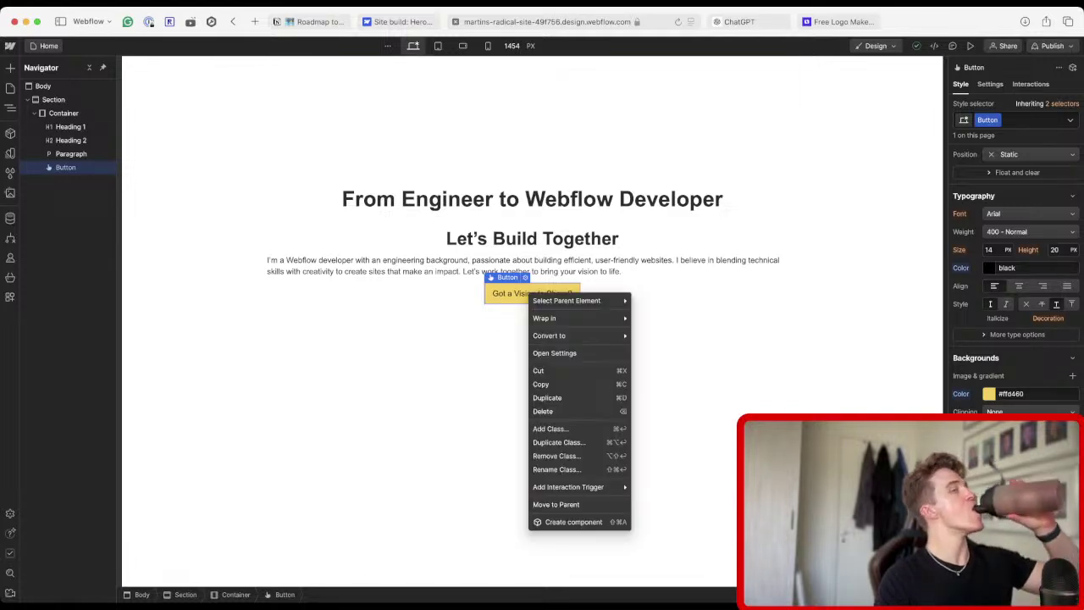
mouse_move(559, 318)
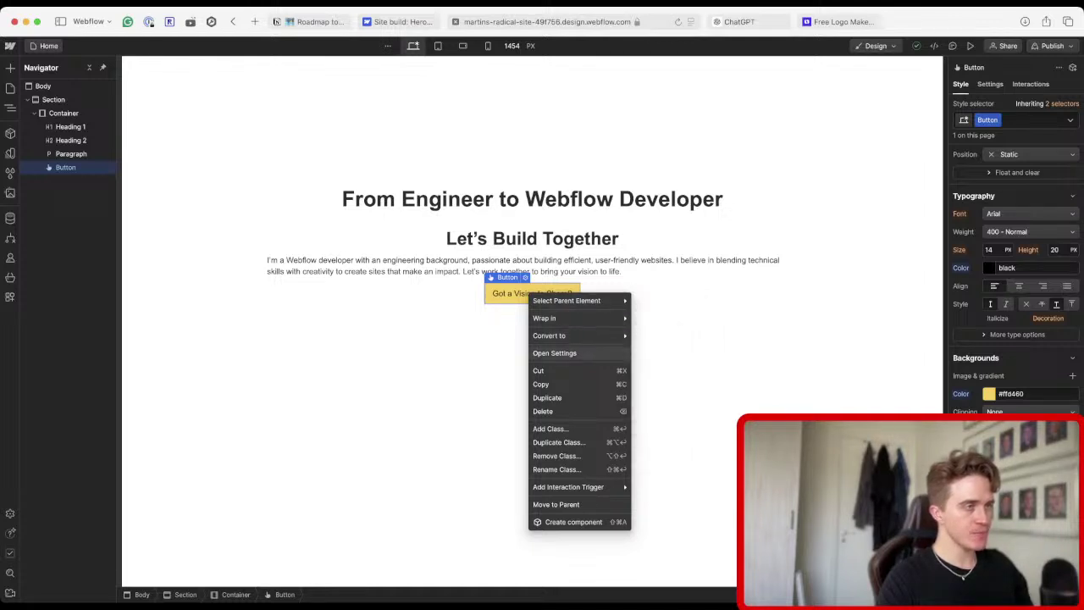
mouse_move(567, 487)
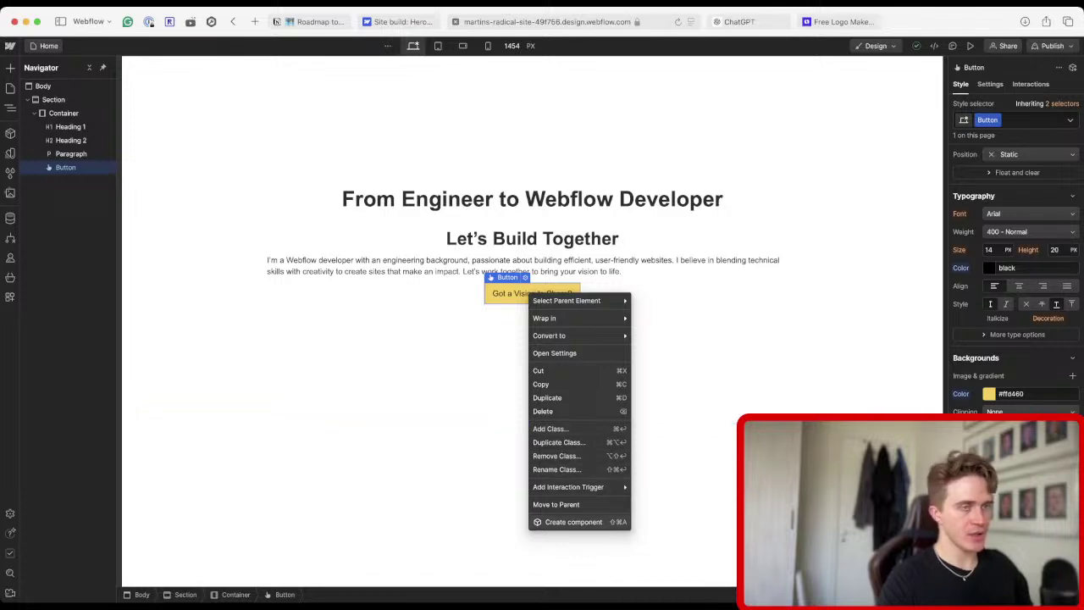
key(Escape)
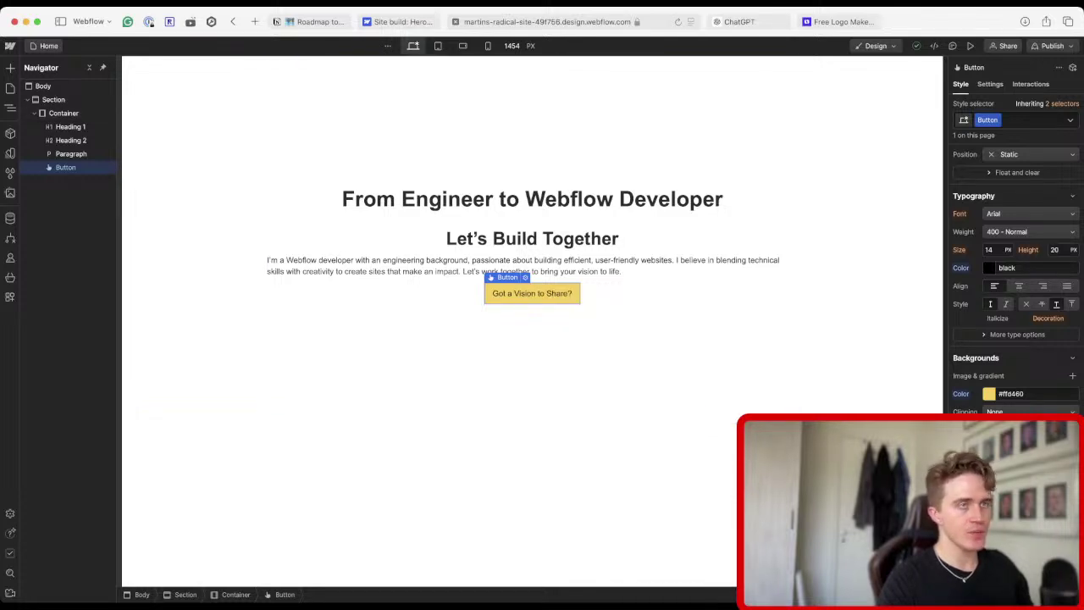
Compare the hero button's background, border and effect properties with the styles of the Body and Container.
click(532, 364)
click(195, 254)
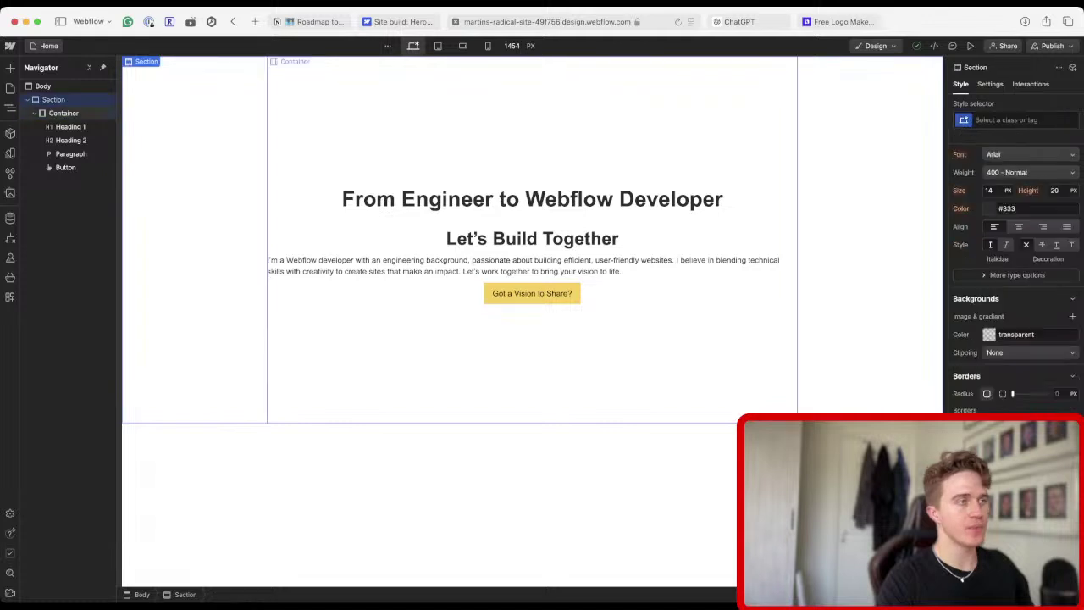
click(532, 293)
scroll(1016, 254, down, 5)
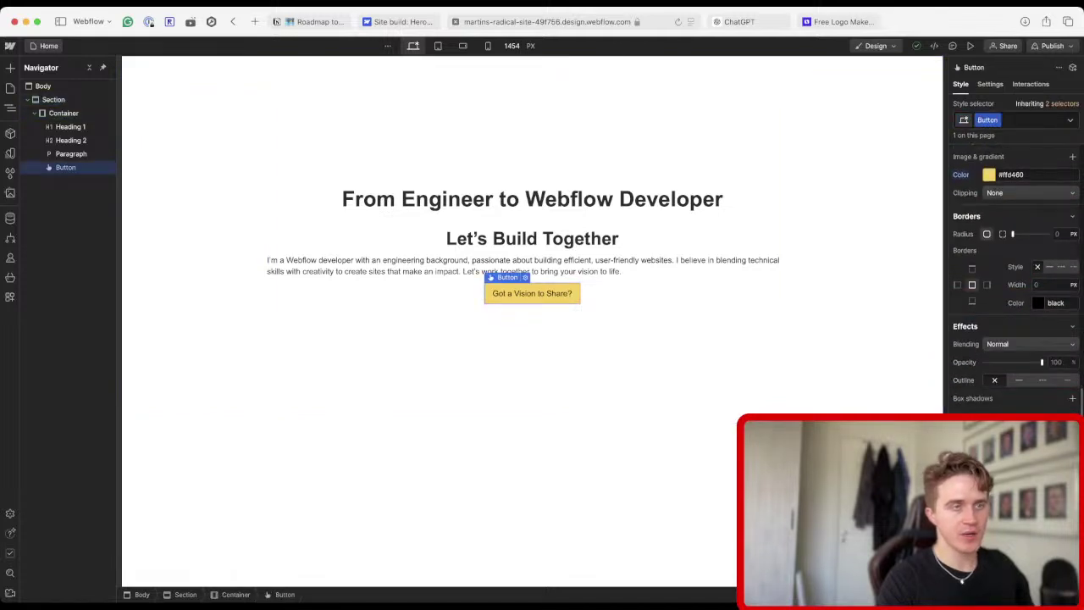
scroll(1016, 275, down, 1)
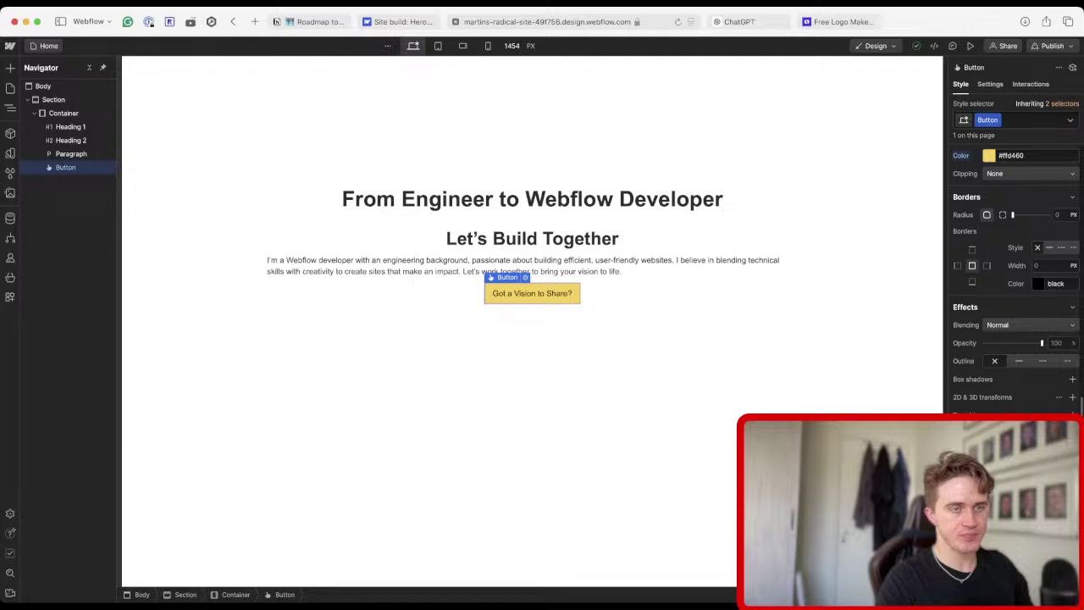
click(424, 424)
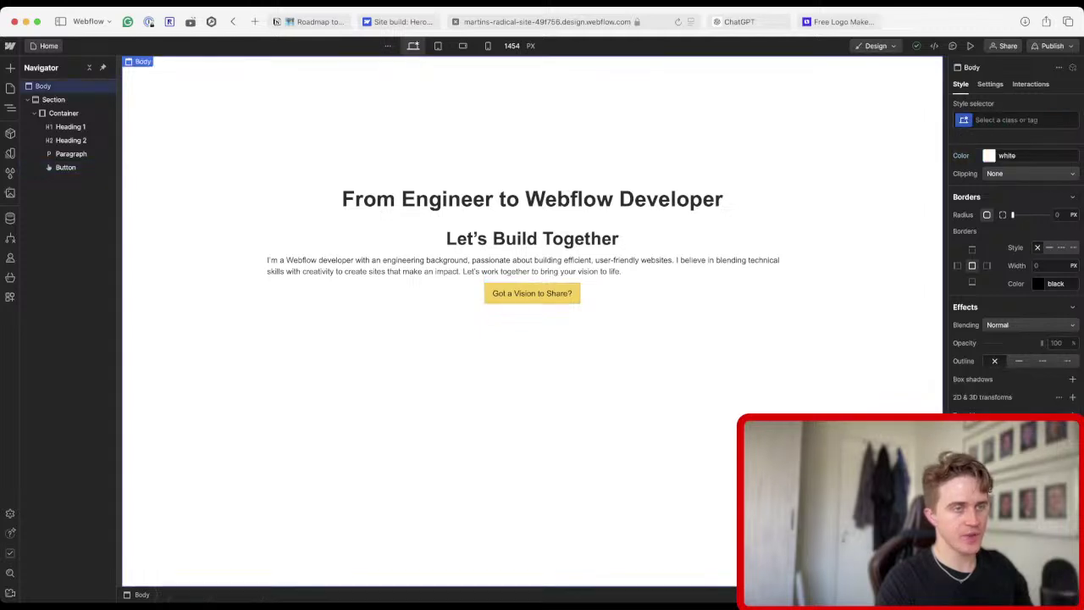
scroll(1016, 279, up, 10)
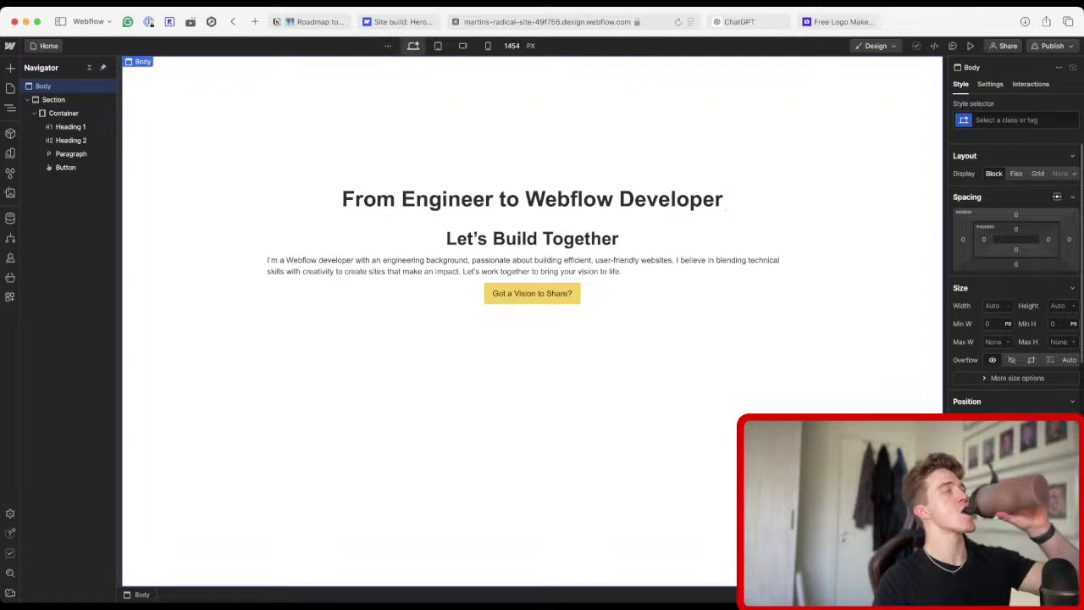
click(63, 112)
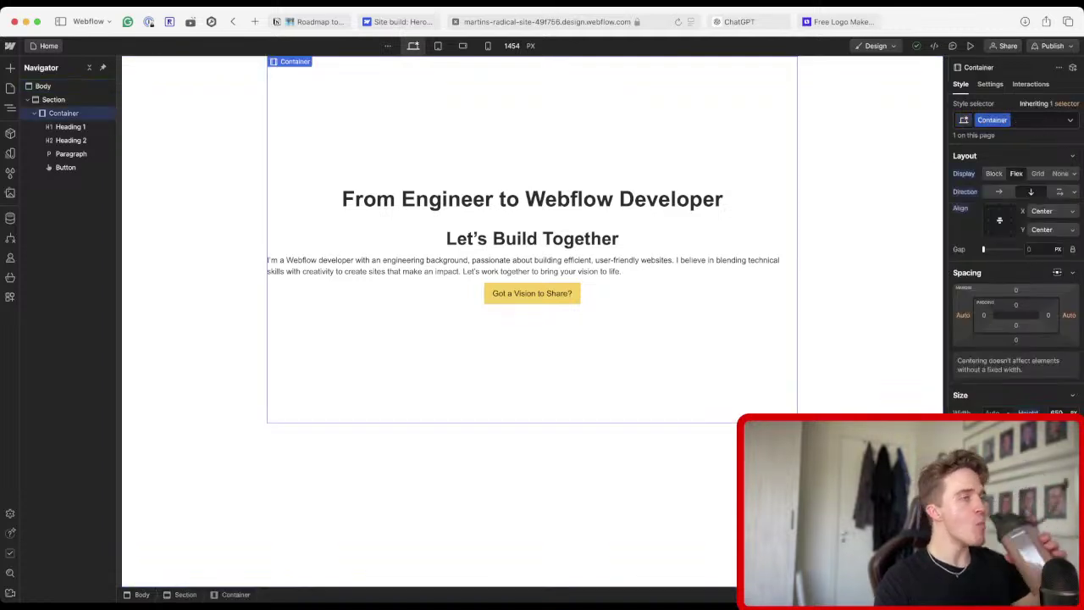
Play a short part of the lesson video on styling the button, pause it and return to the site design.
key(ctrl+shift+Tab)
key(space)
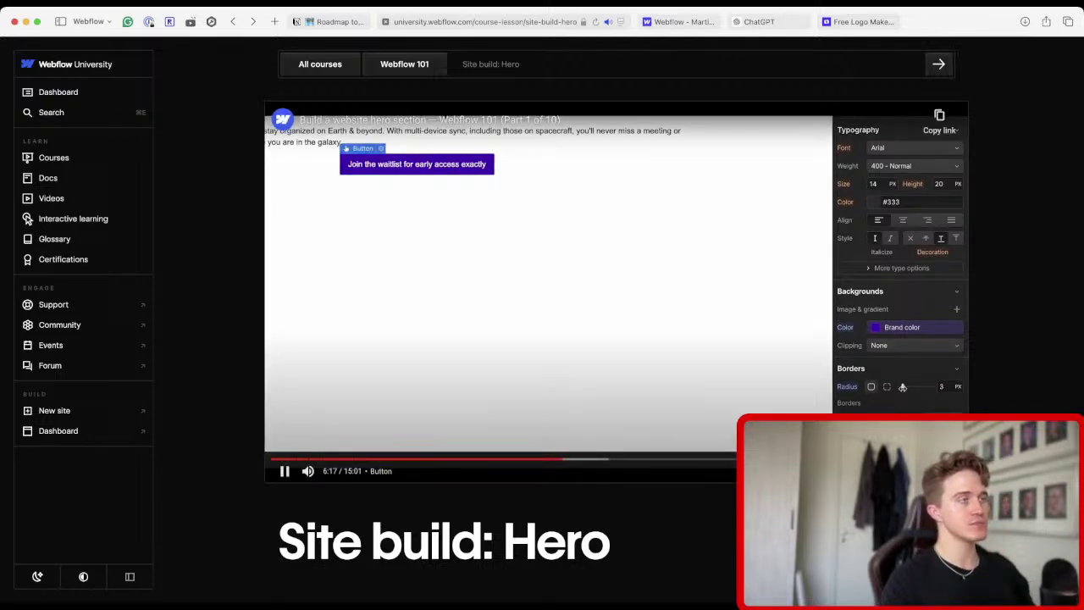
key(space)
key(ctrl+Tab)
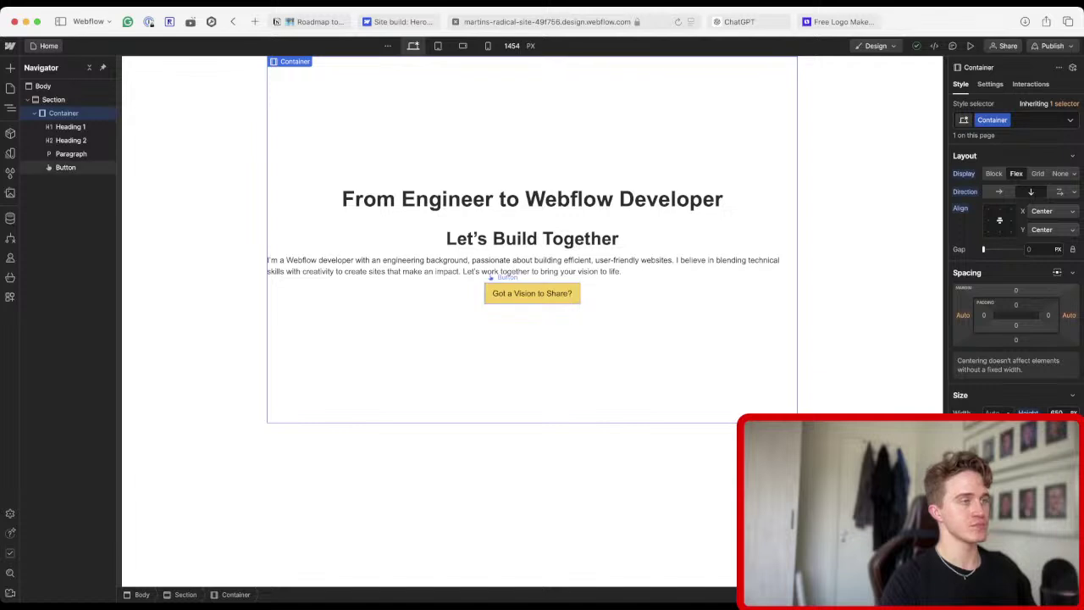
Compare the hero button's typography and background styles with the lesson video, and continue playing the lesson past the button part.
click(508, 288)
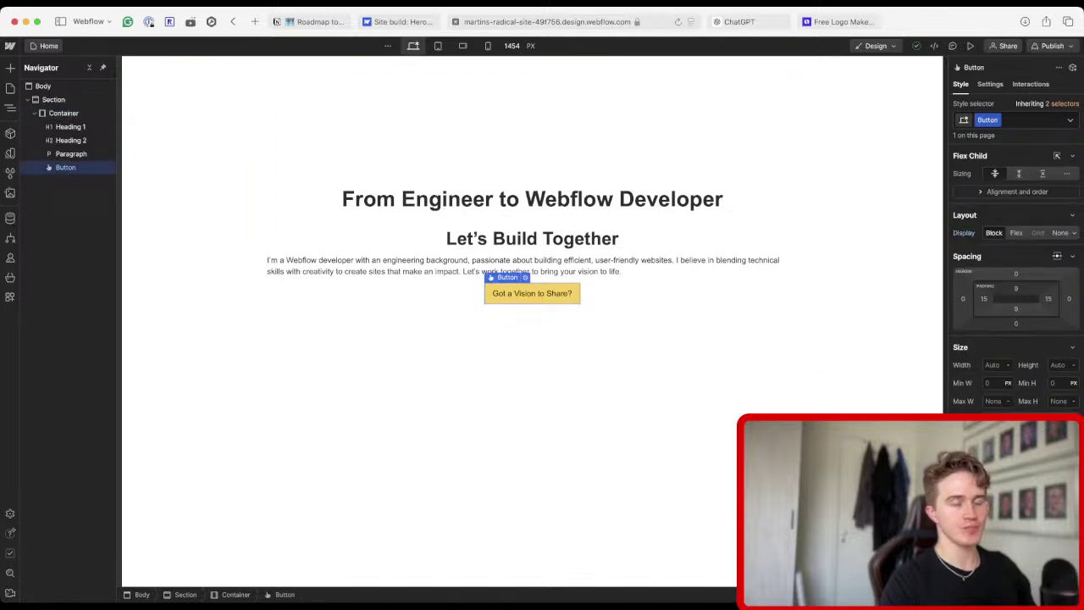
scroll(983, 396, down, 6)
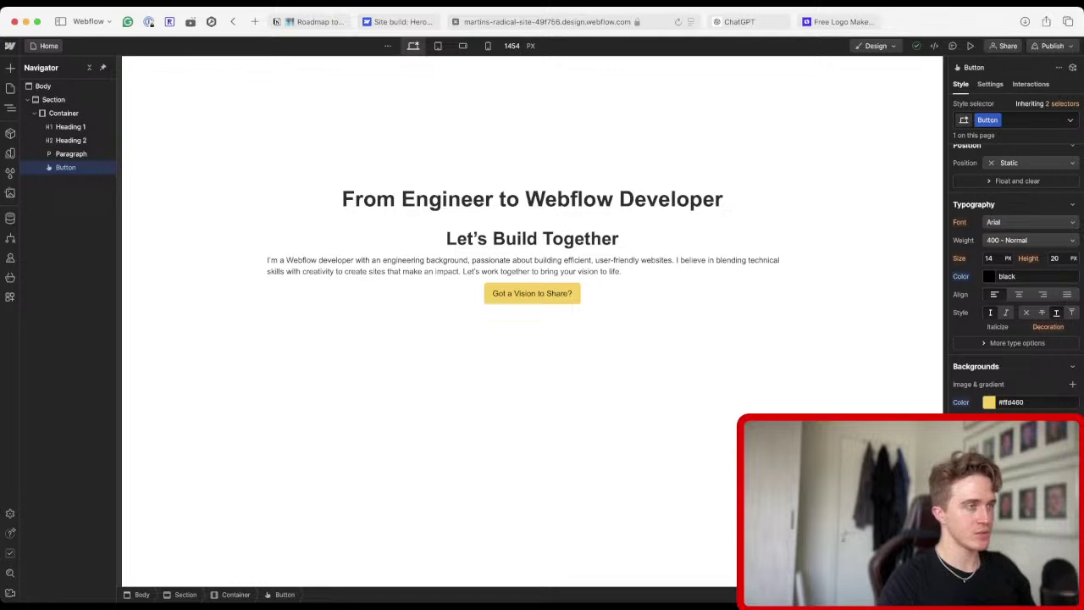
key(ctrl+shift+Tab)
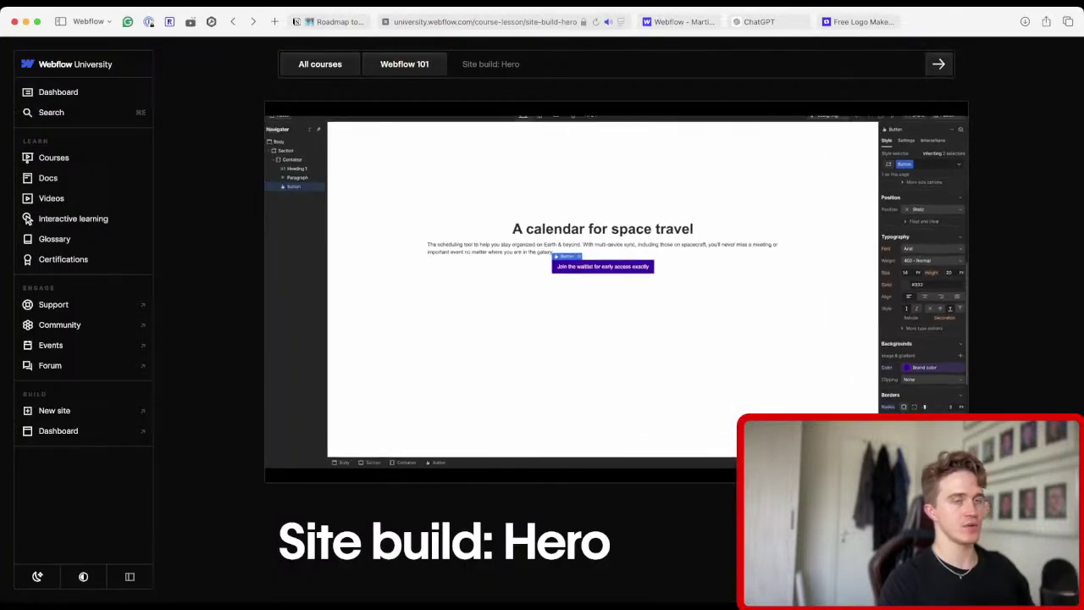
key(space)
key(ctrl+Tab)
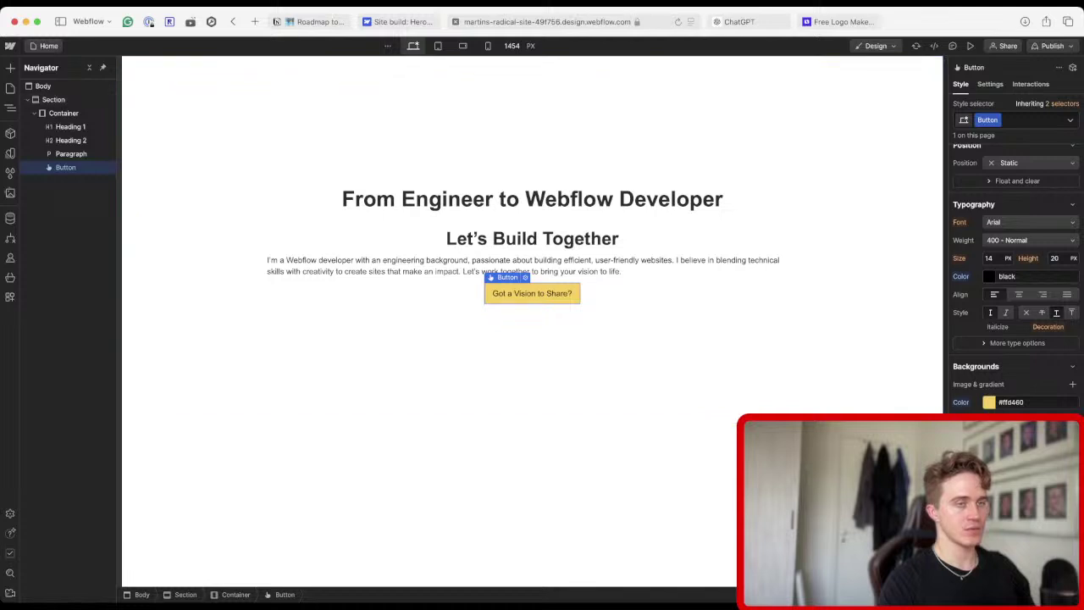
key(ctrl+shift+Tab)
key(space)
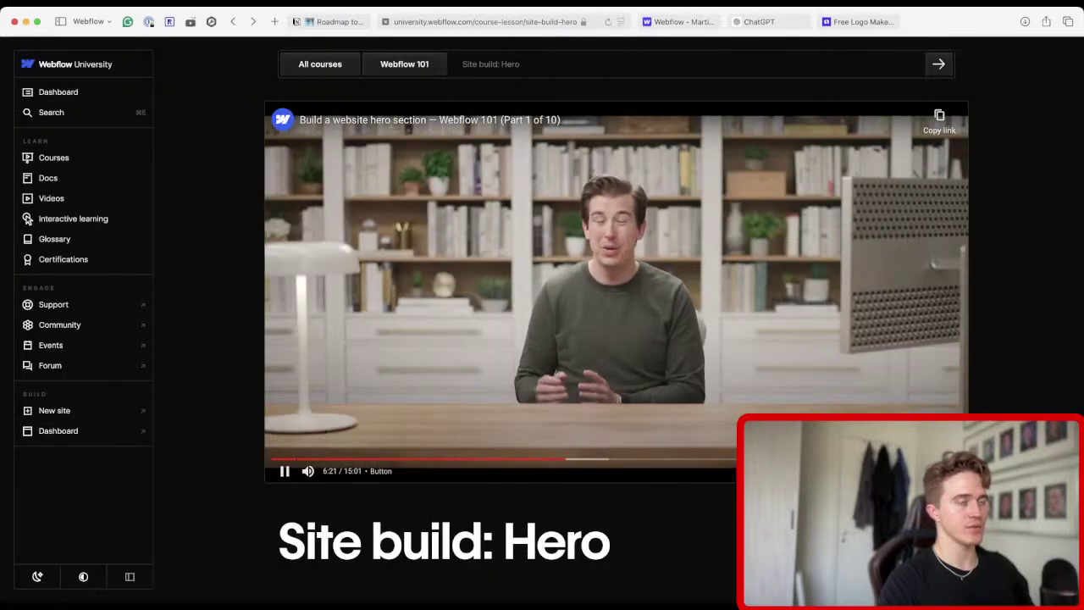
key(Right)
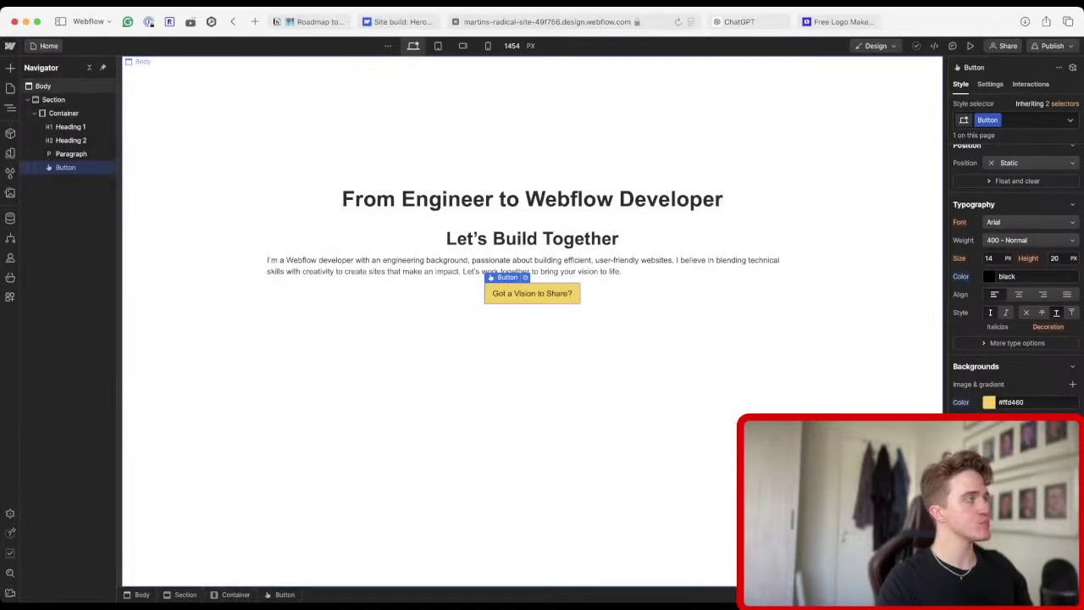
Select the page's Body element and examine its layout, spacing and size styles.
click(531, 474)
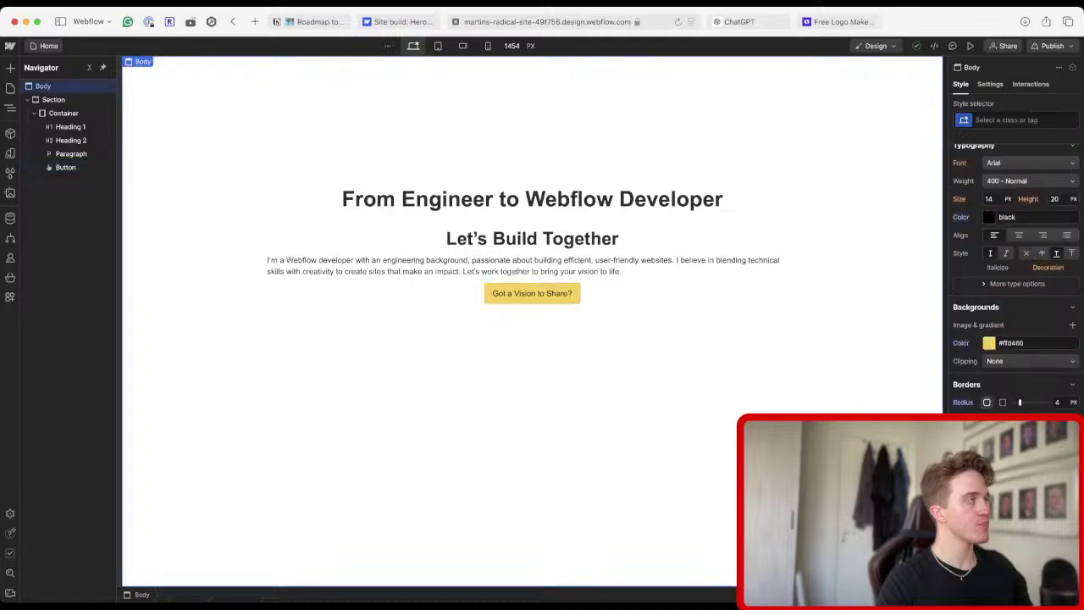
scroll(1016, 271, up, 5)
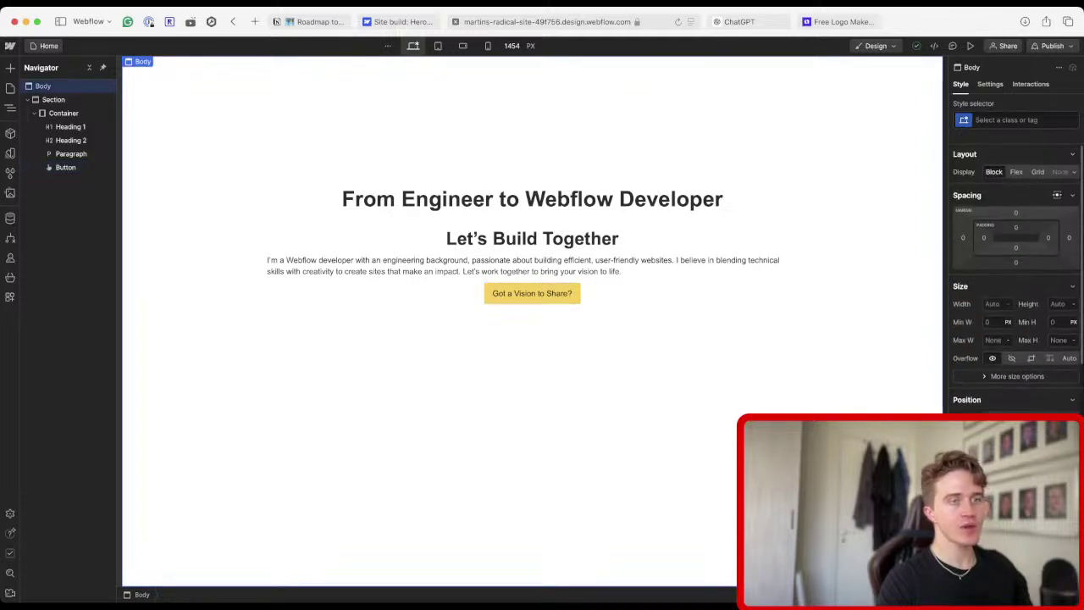
scroll(1016, 271, down, 1)
Switch to the Looka logo editor and examine the name, suggested and slogan options of the Sunlifted logo.
key(ctrl+Tab)
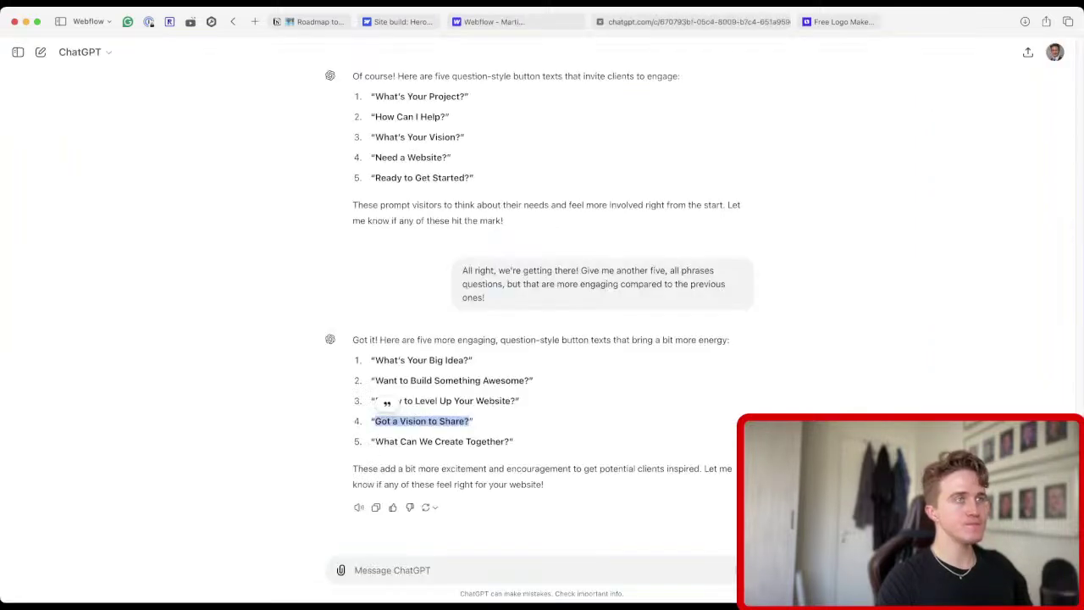
key(ctrl+Tab)
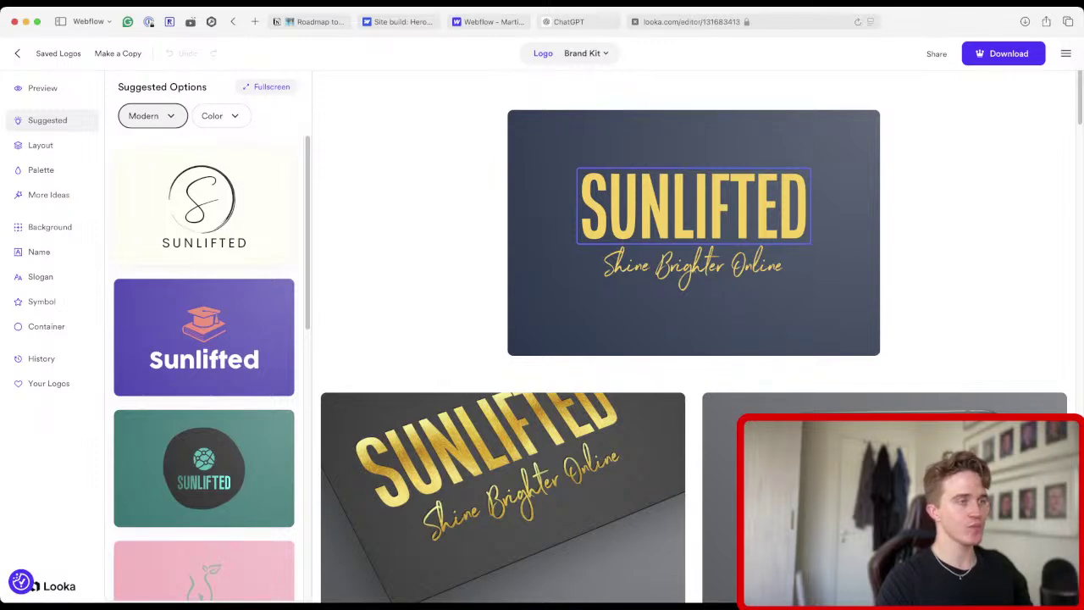
click(693, 206)
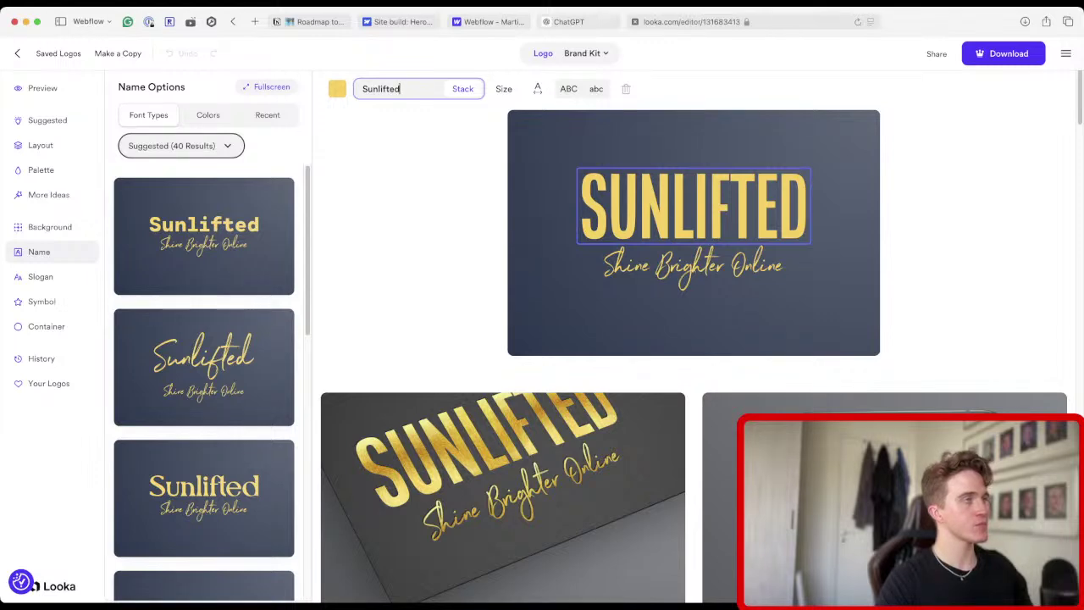
click(47, 120)
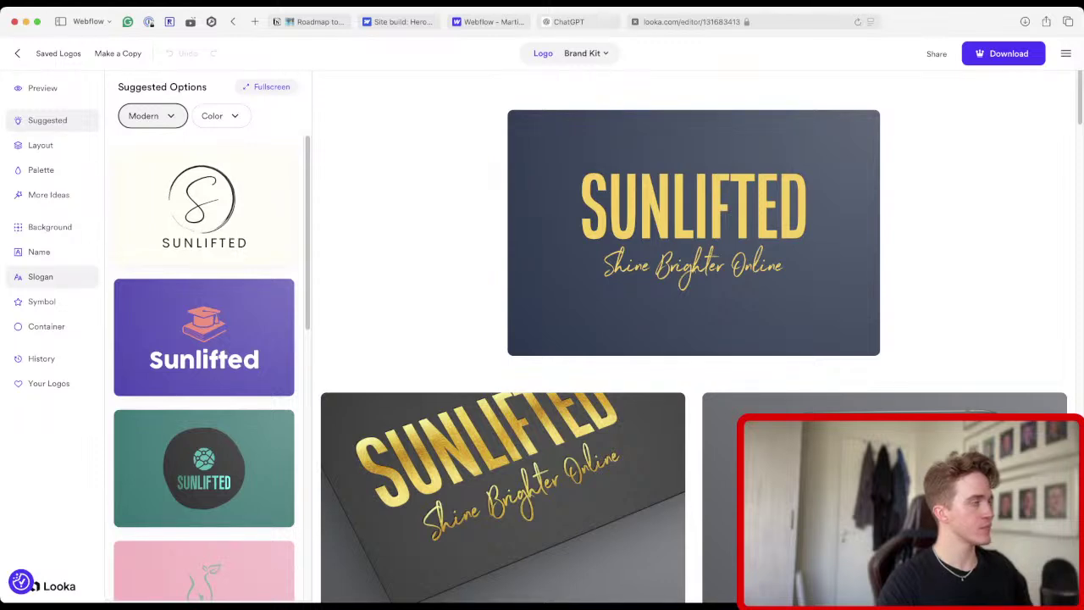
click(40, 276)
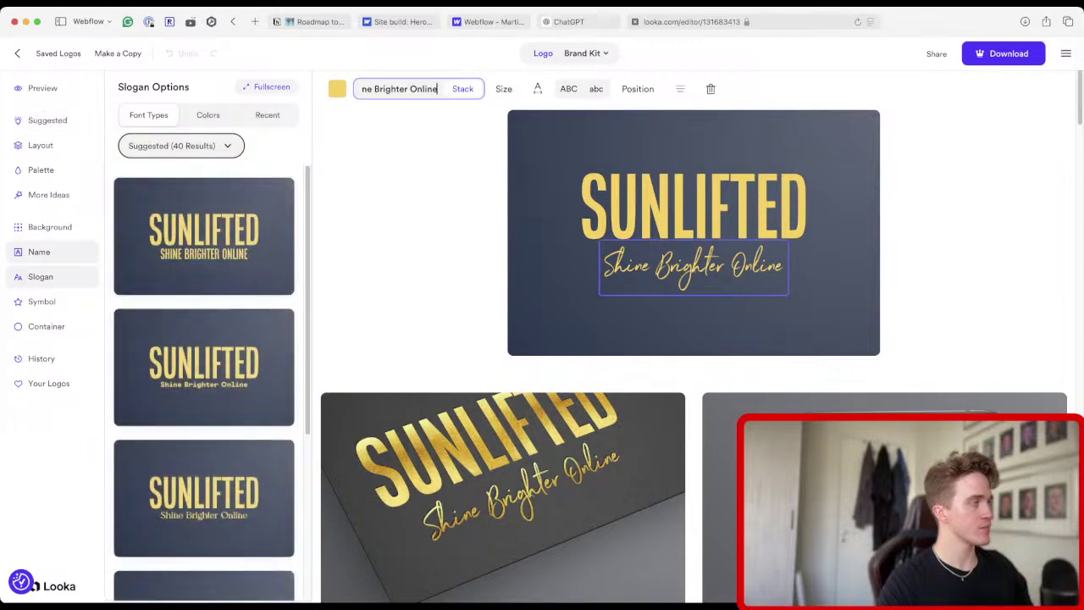
click(39, 251)
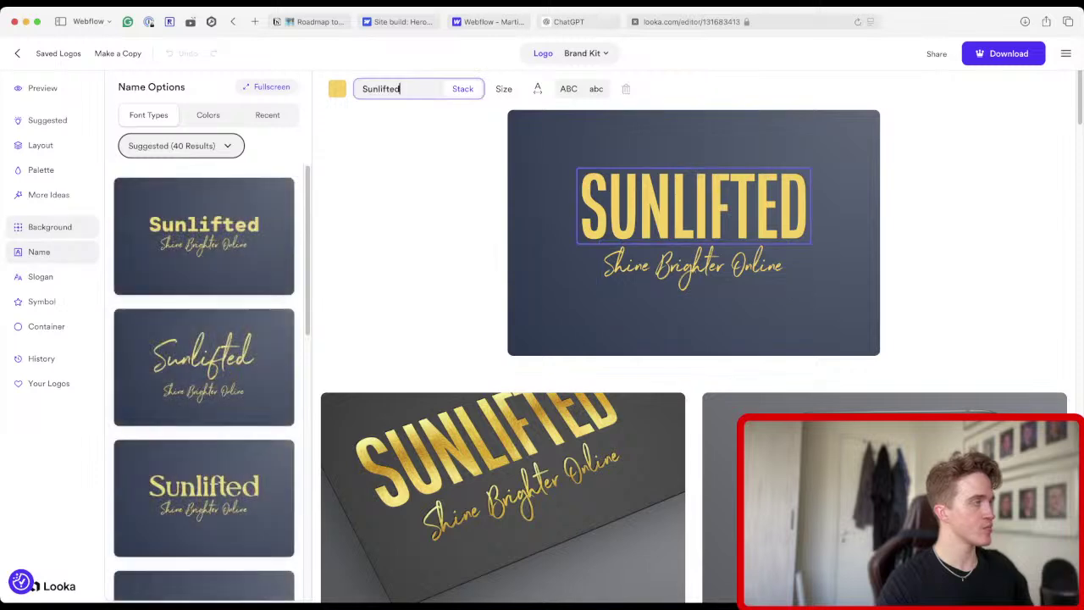
Leave the logo editor for the Sunlifted Brand Kit, and check its logo files offer and plan pricing.
click(17, 53)
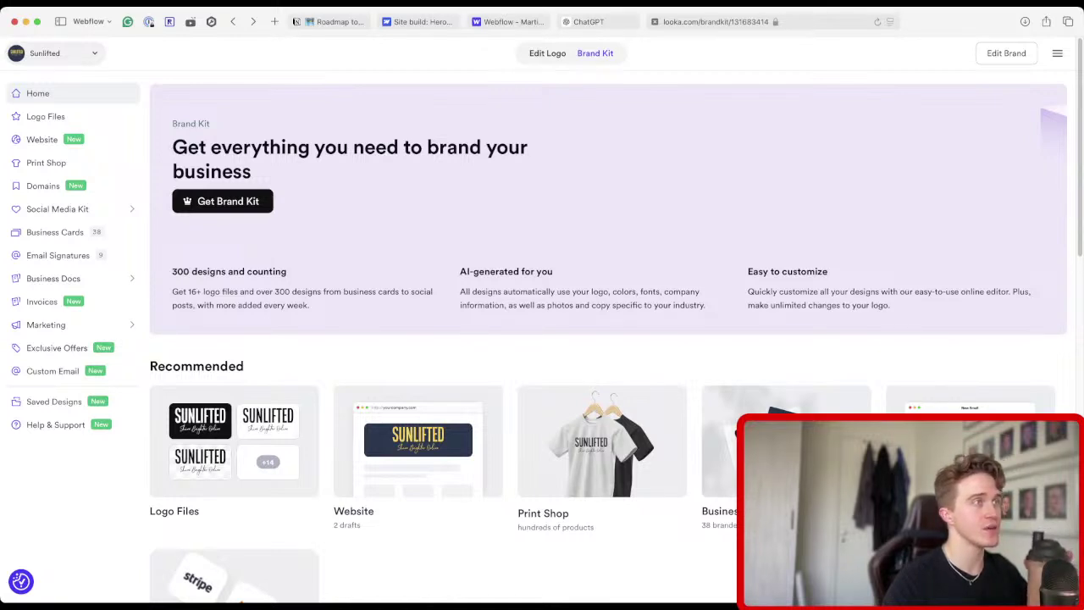
scroll(608, 338, down, 2)
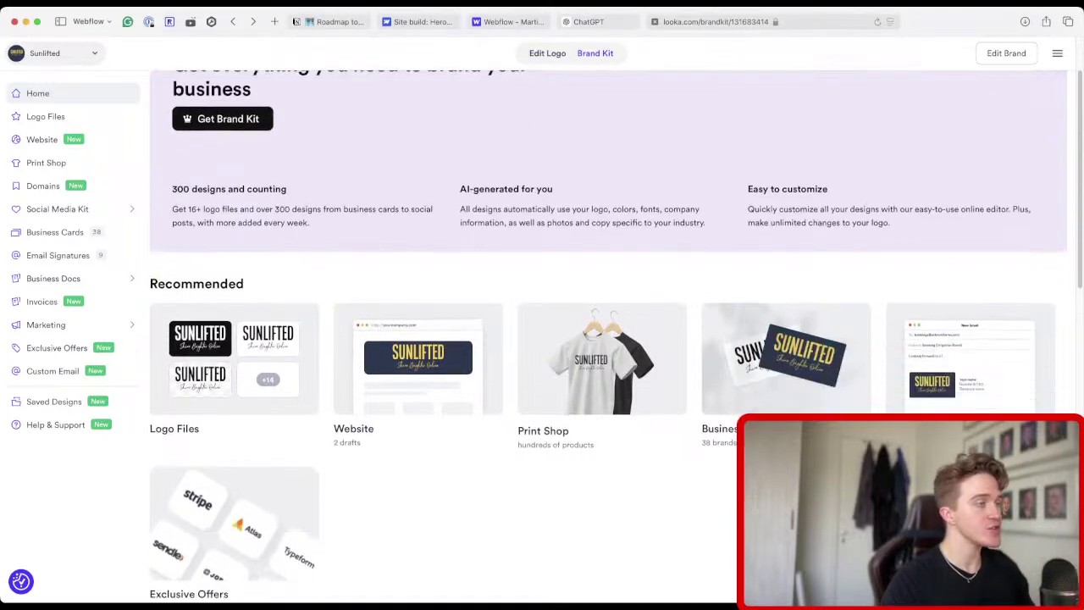
scroll(608, 339, up, 2)
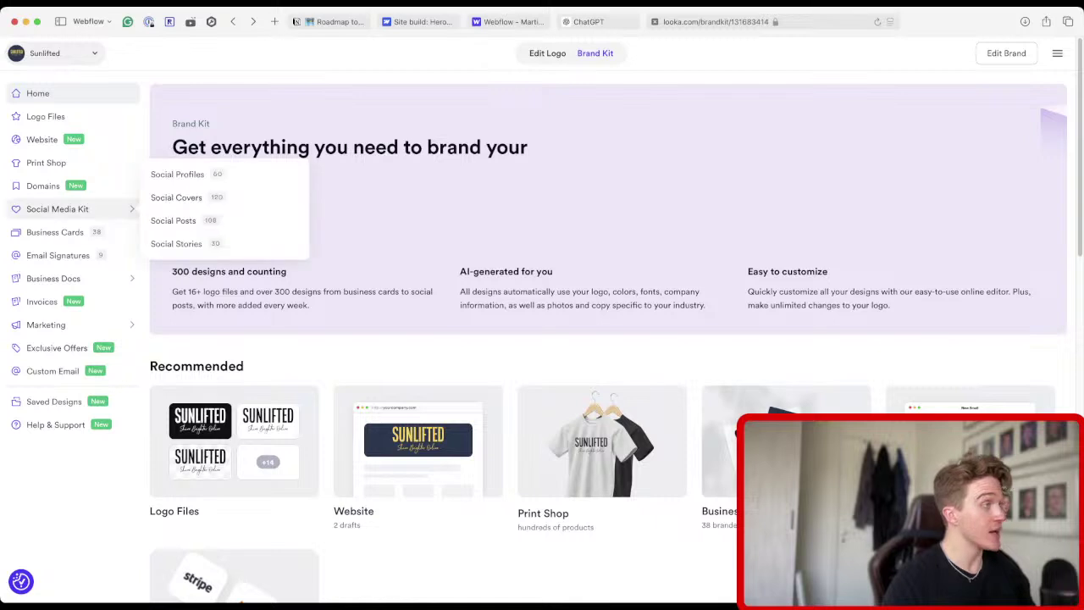
click(45, 116)
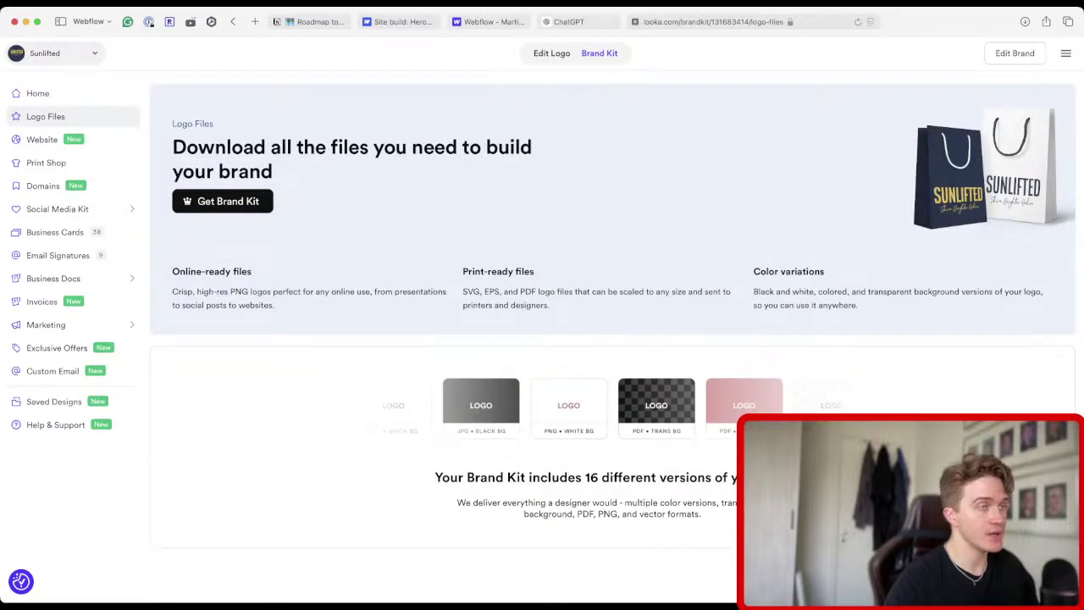
click(222, 201)
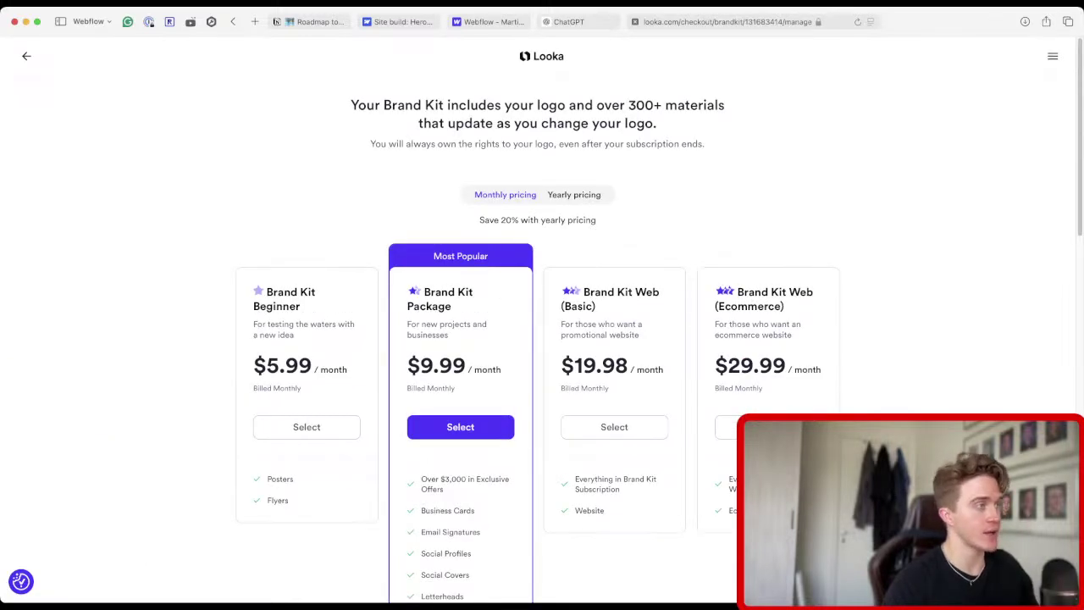
key(super+bracketleft)
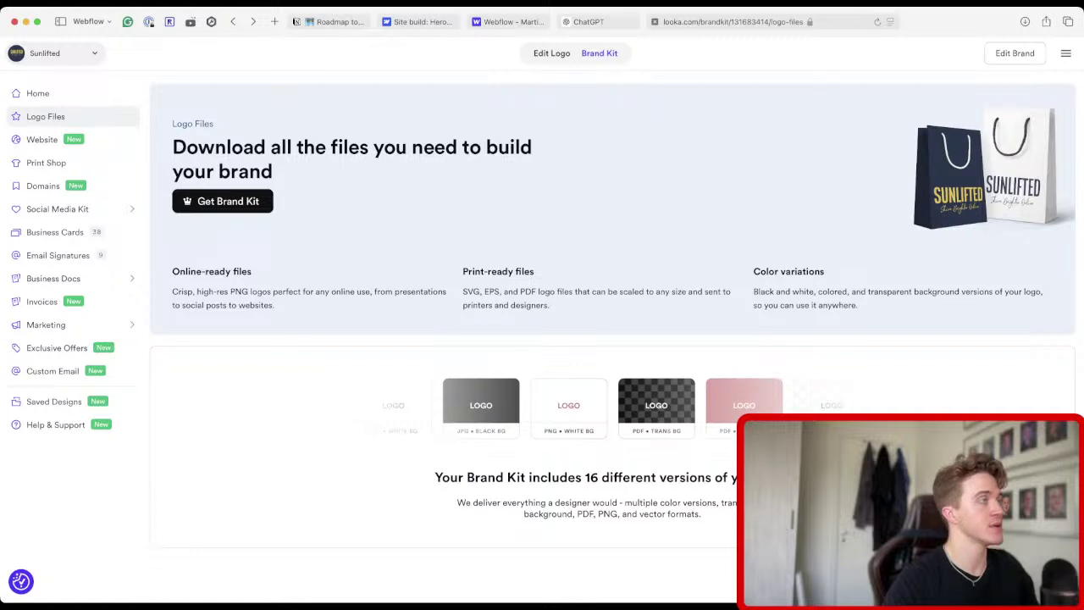
Look through the Brand Kit's design categories, its saved designs and the full home overview.
mouse_move(57, 208)
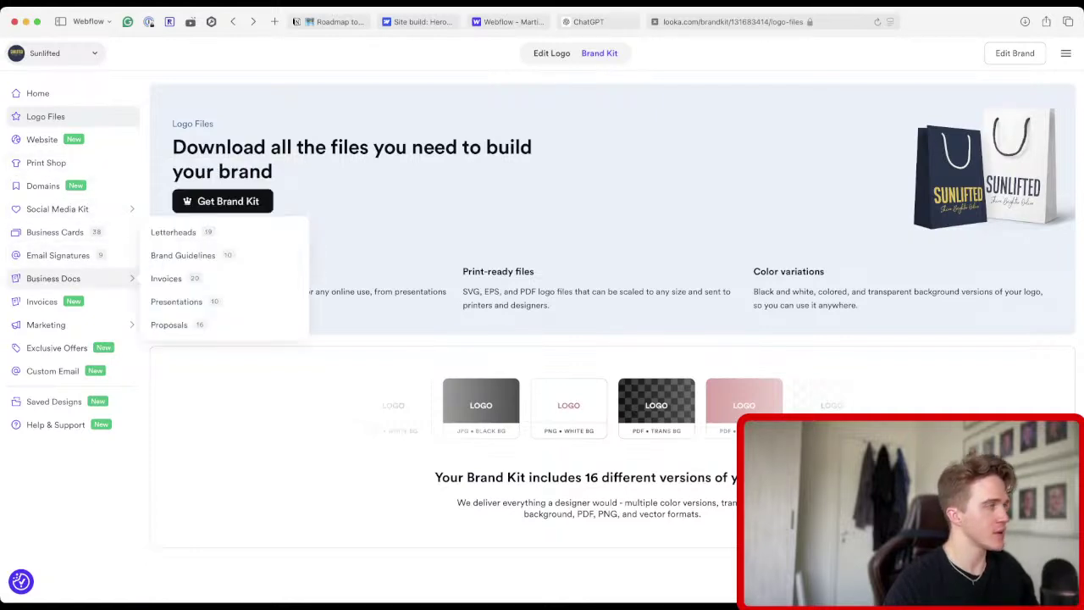
mouse_move(51, 324)
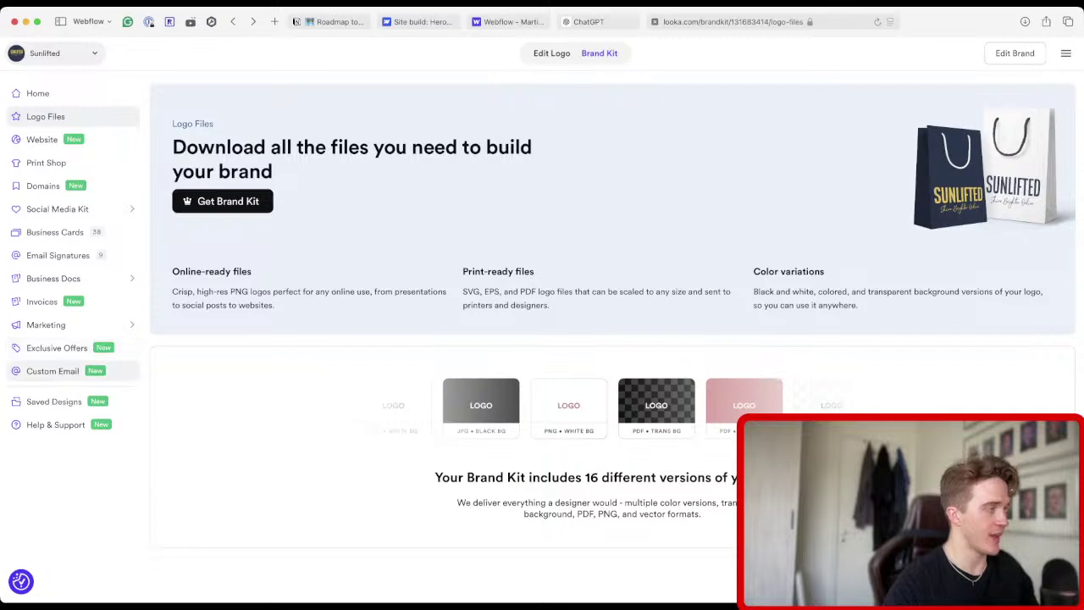
click(53, 401)
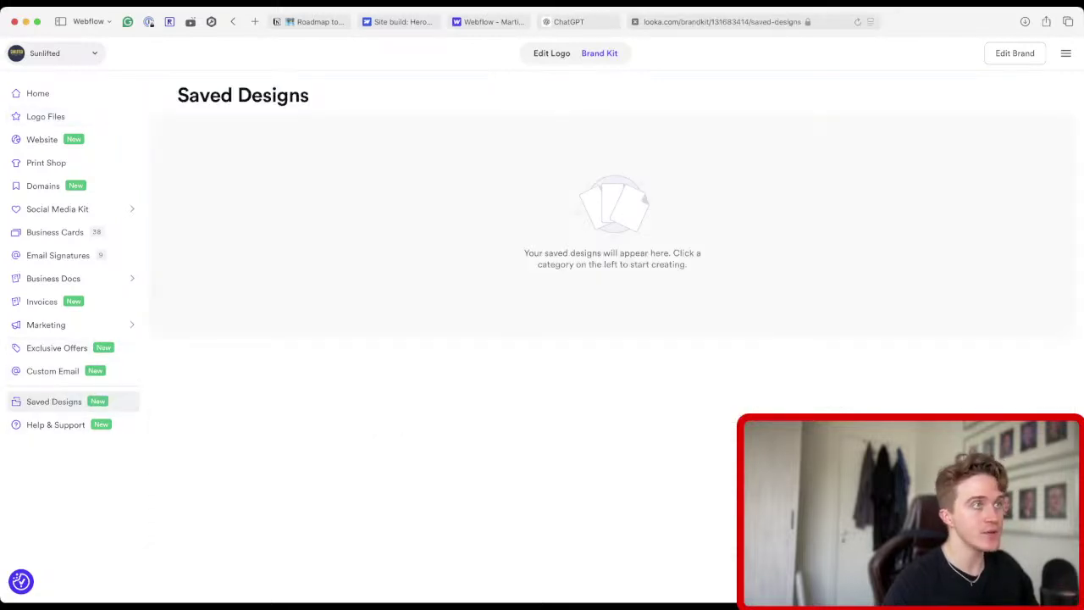
click(38, 93)
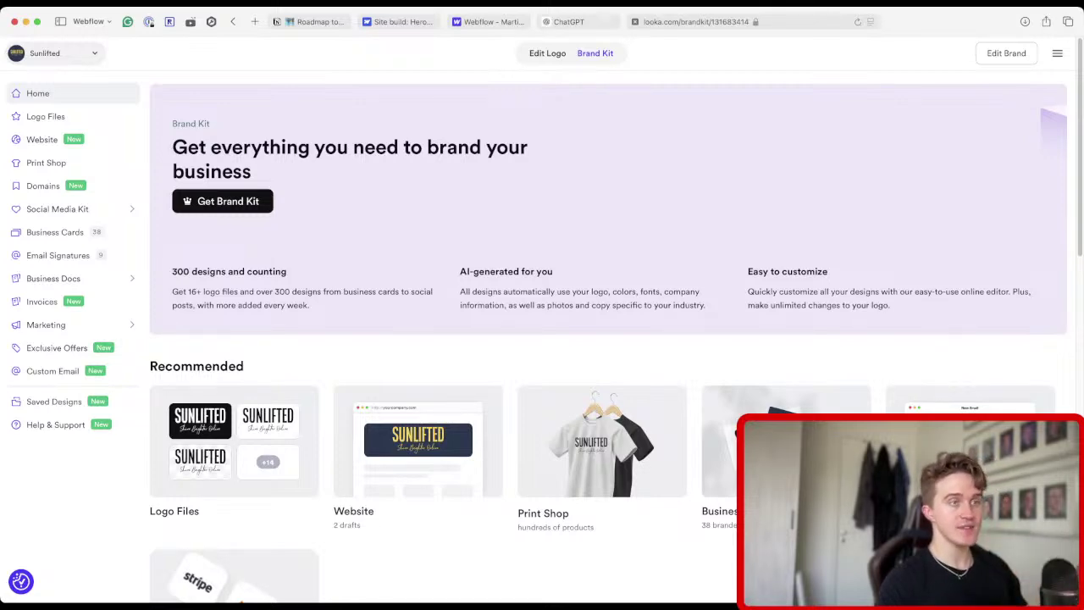
scroll(608, 338, down, 5)
scroll(785, 339, down, 15)
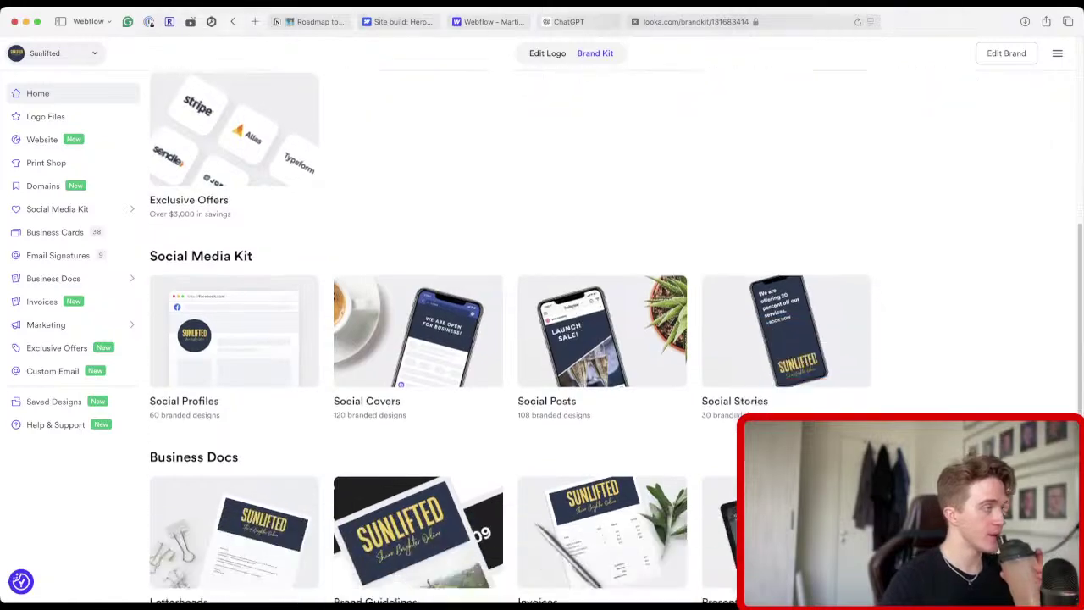
scroll(733, 390, up, 20)
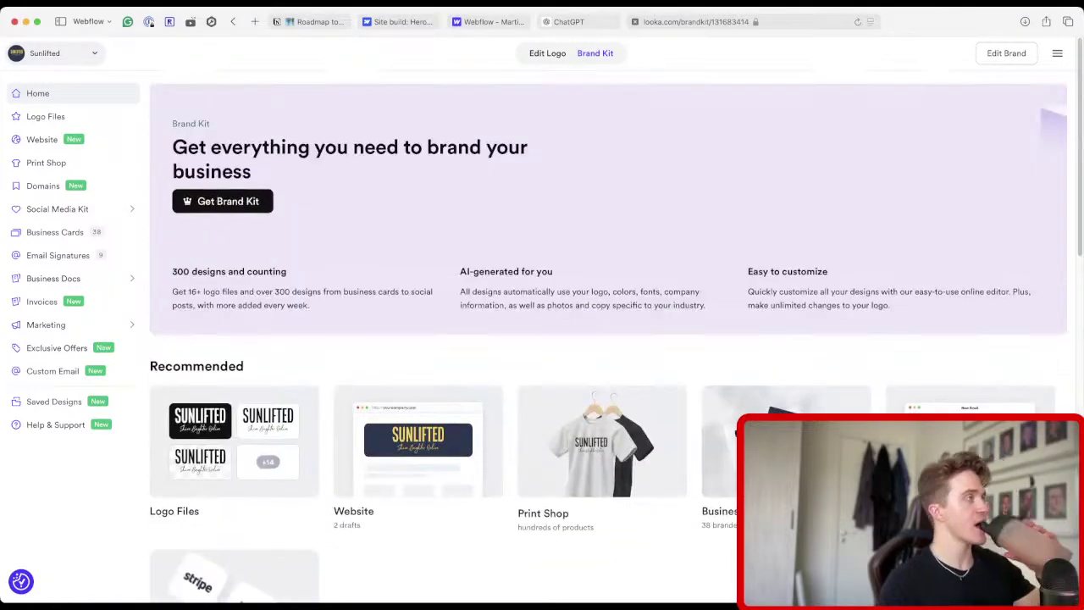
Check the account options, the logo files page and the brand setup questionnaire, dismissing the setup without answering.
click(1056, 52)
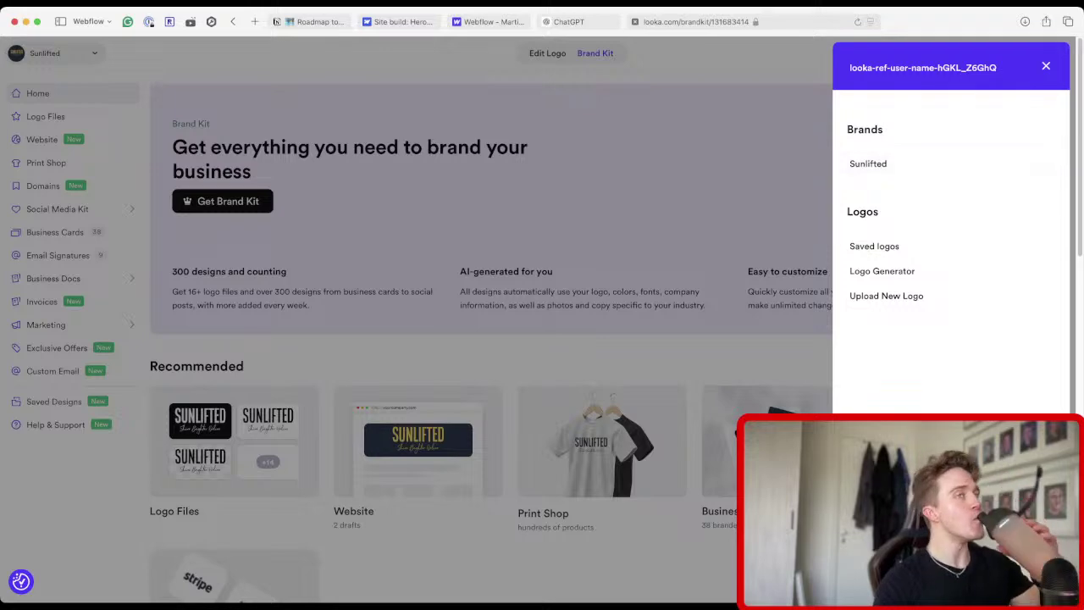
key(Escape)
click(45, 116)
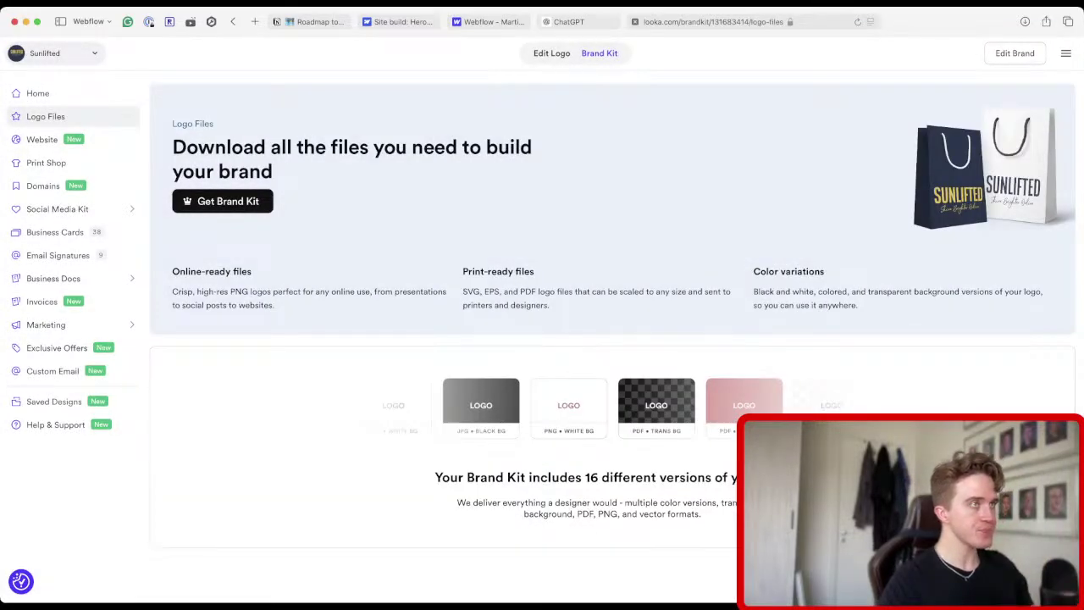
click(1025, 53)
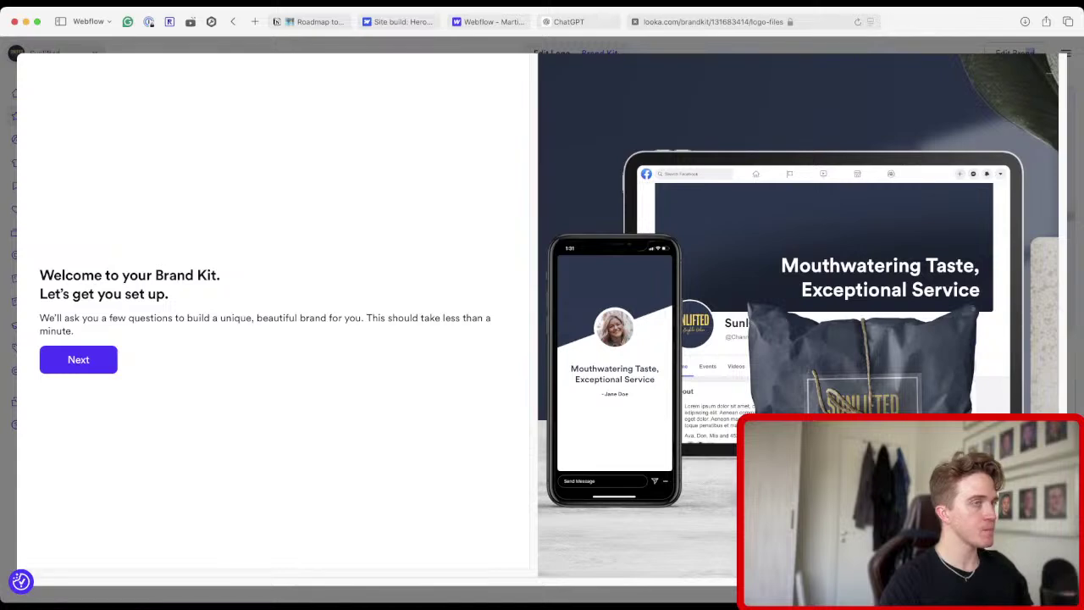
key(Escape)
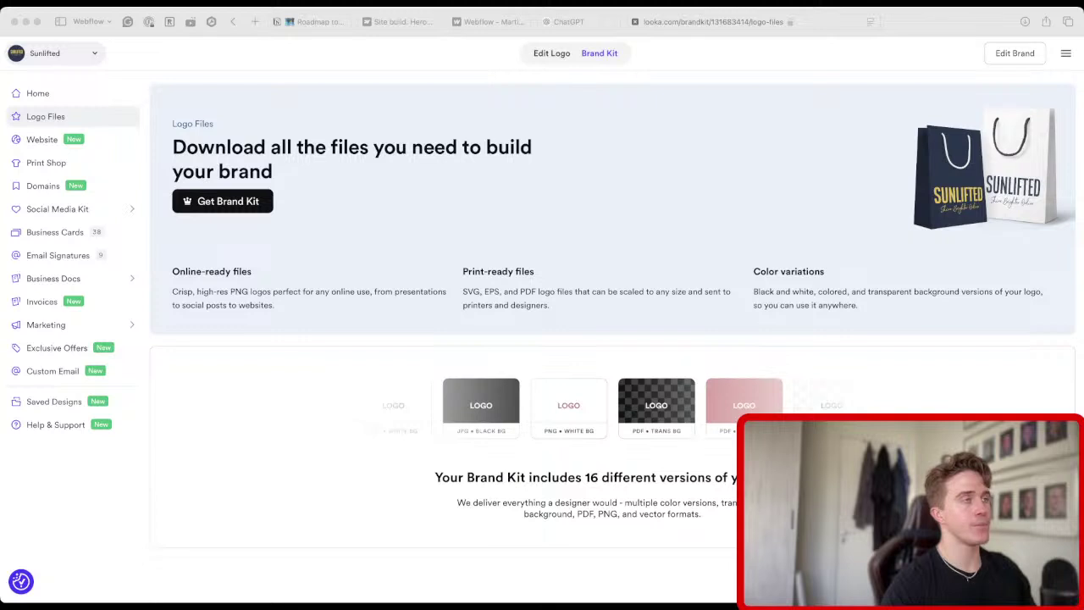
Close the Looka page, return to the Webflow site design and examine the Body's size and typography styles.
key(super+Tab)
key(super+Tab)
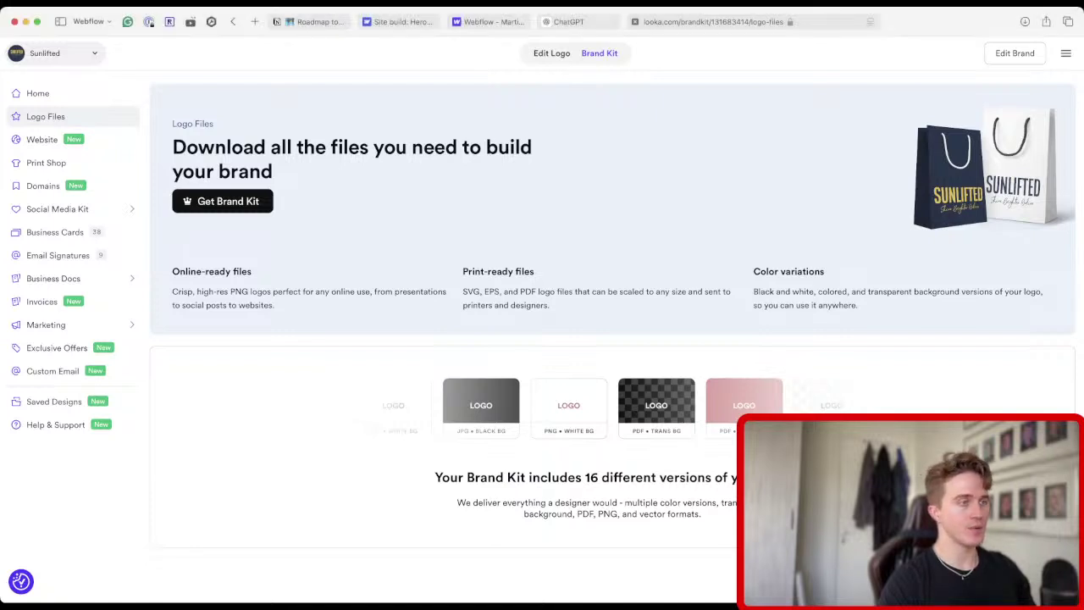
key(super+w)
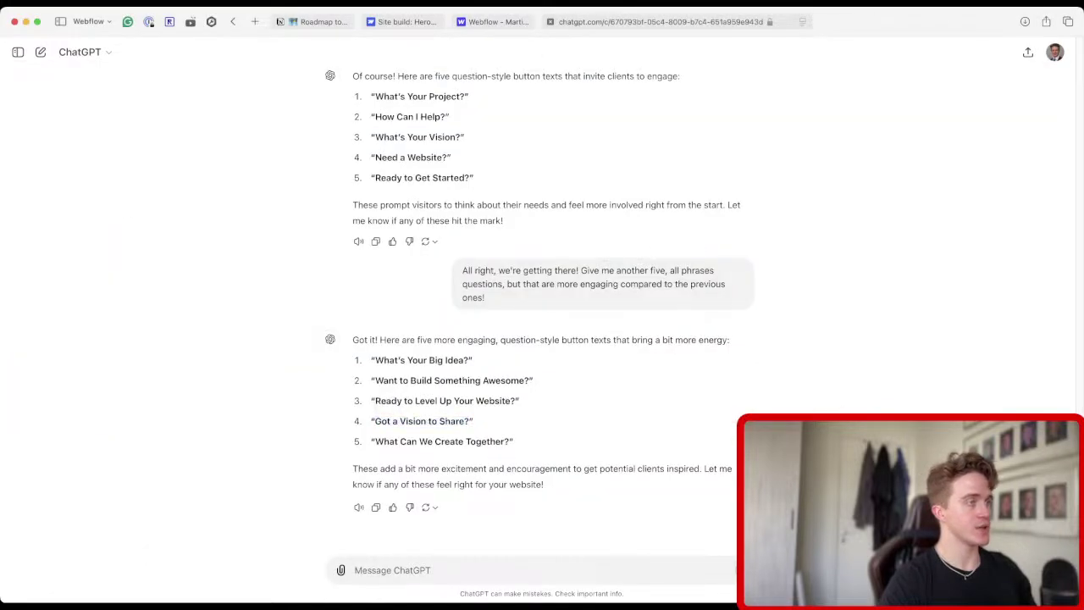
key(ctrl+shift+Tab)
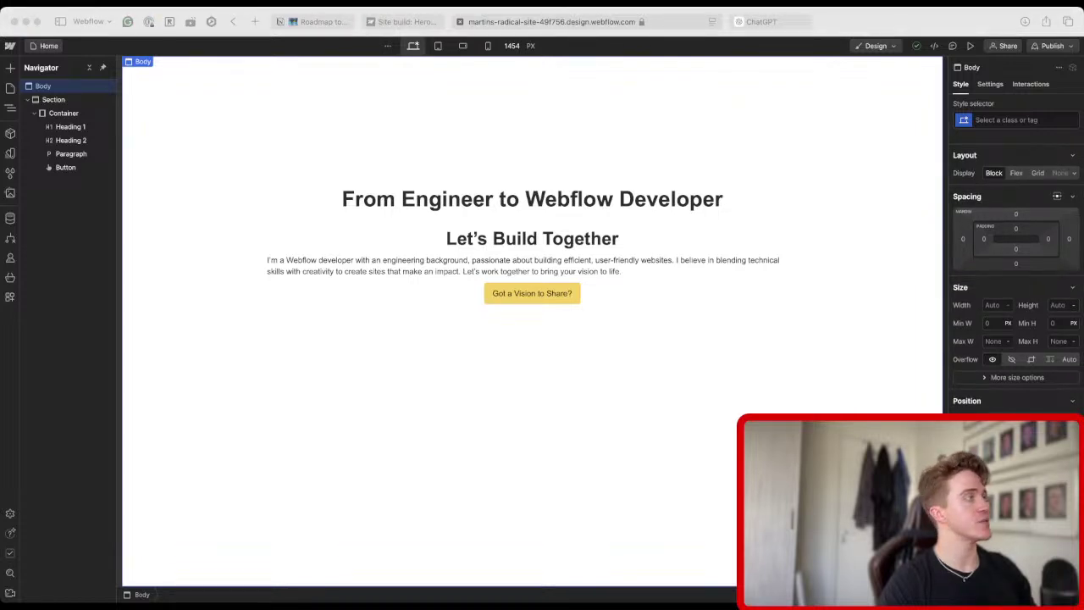
scroll(1016, 279, down, 3)
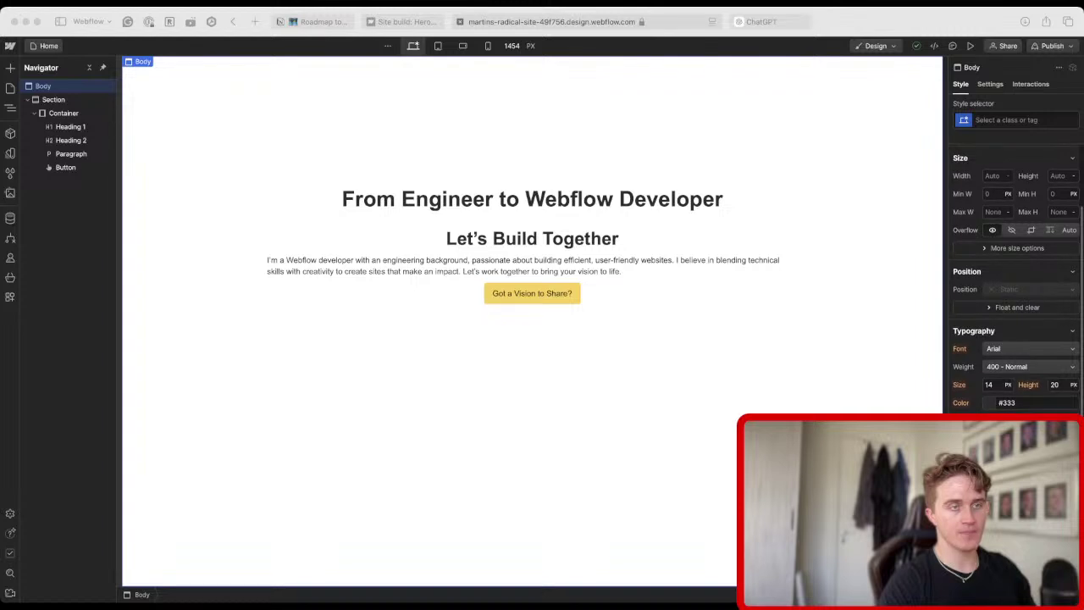
click(983, 344)
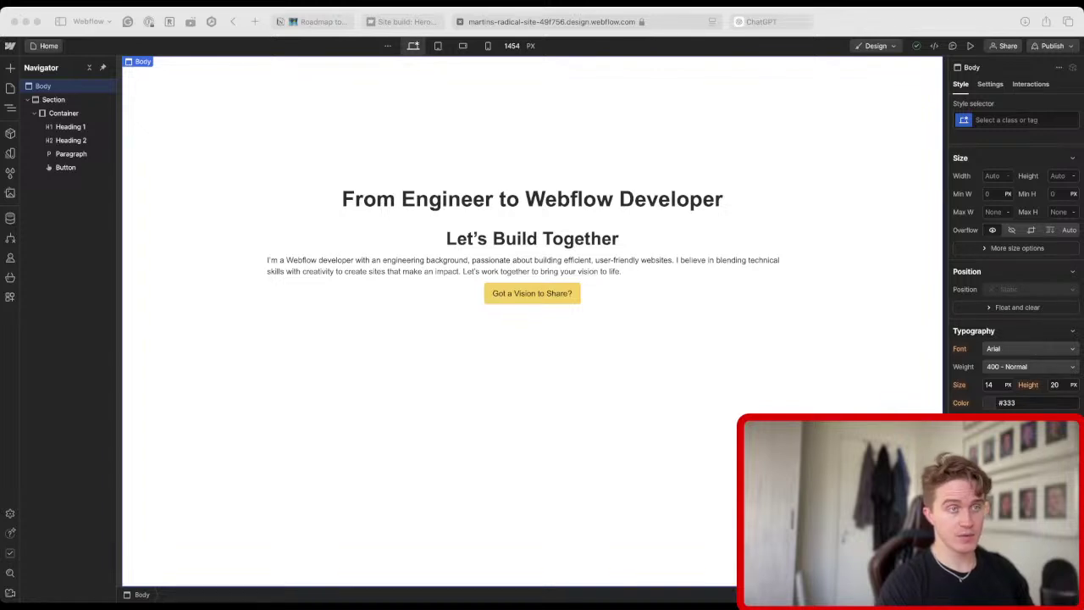
Preview alternative fonts for the Body, then open the site's font settings and read the custom font formats note.
click(1028, 348)
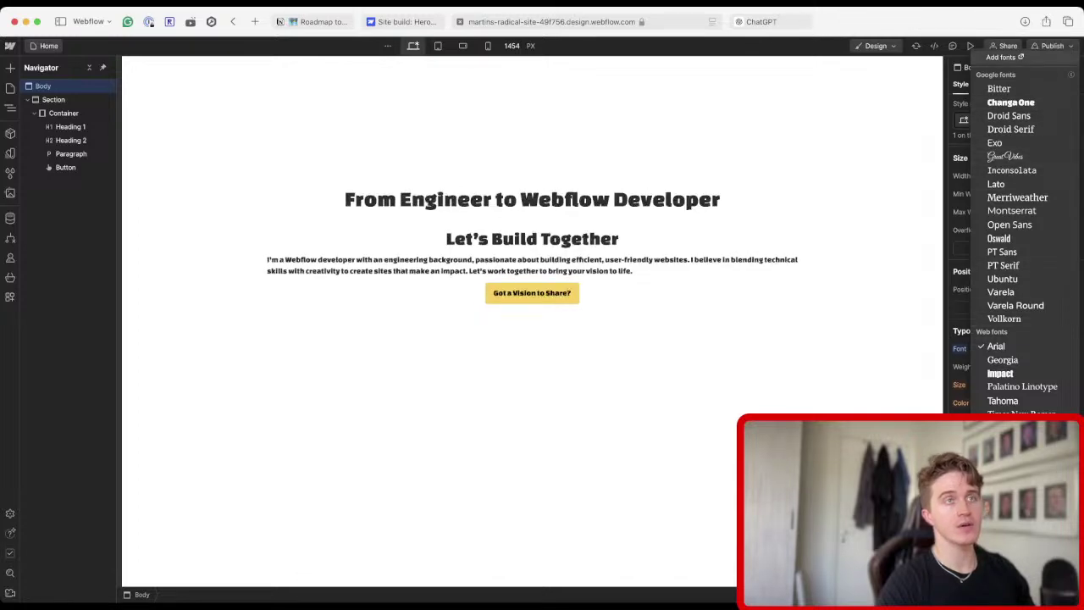
mouse_move(1071, 74)
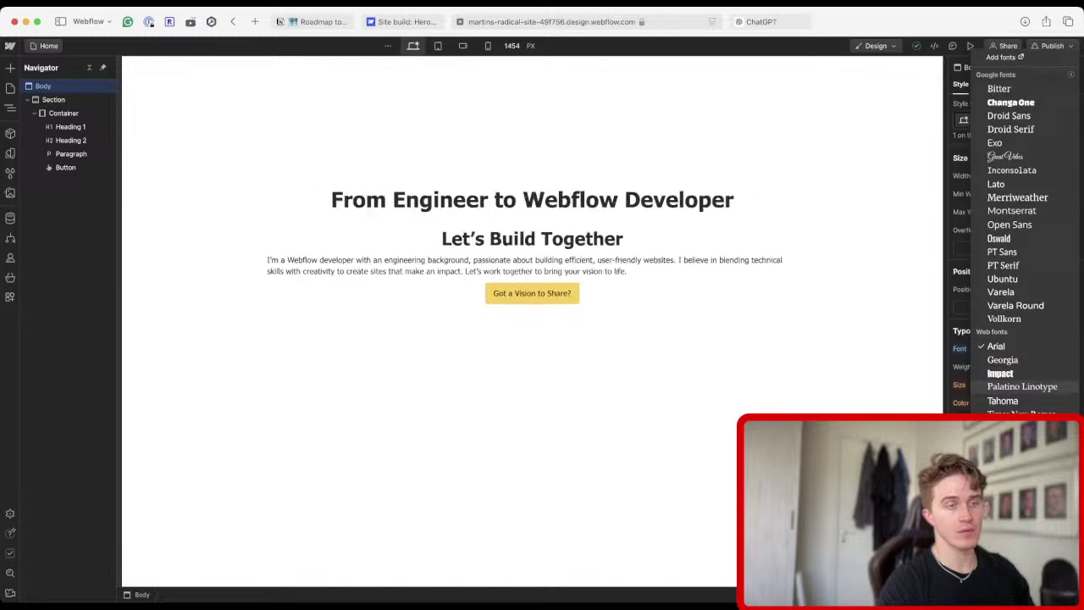
click(1002, 57)
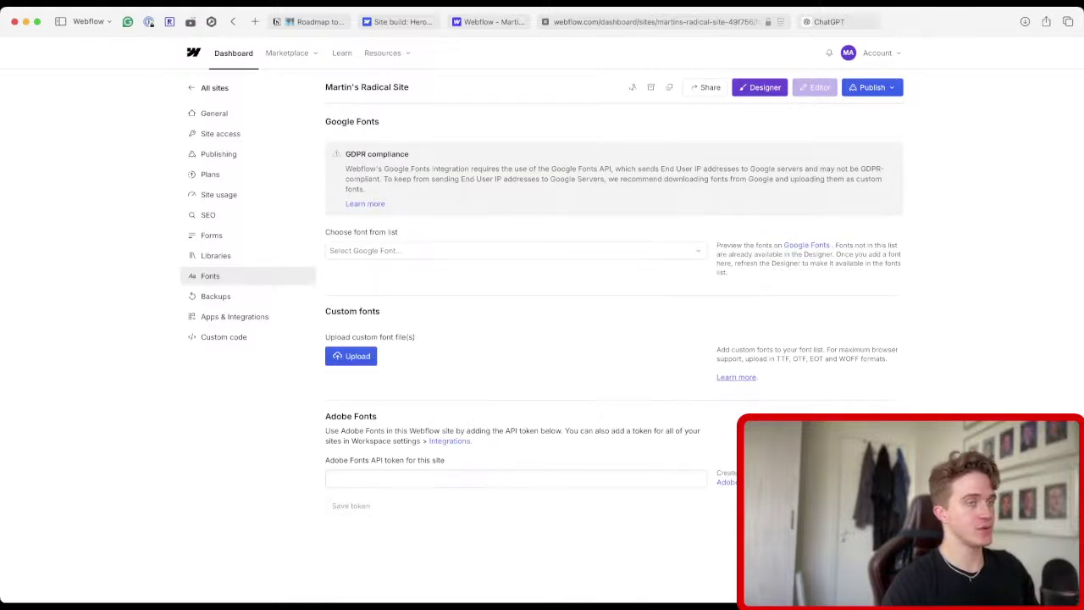
drag(731, 359, 833, 359)
click(834, 358)
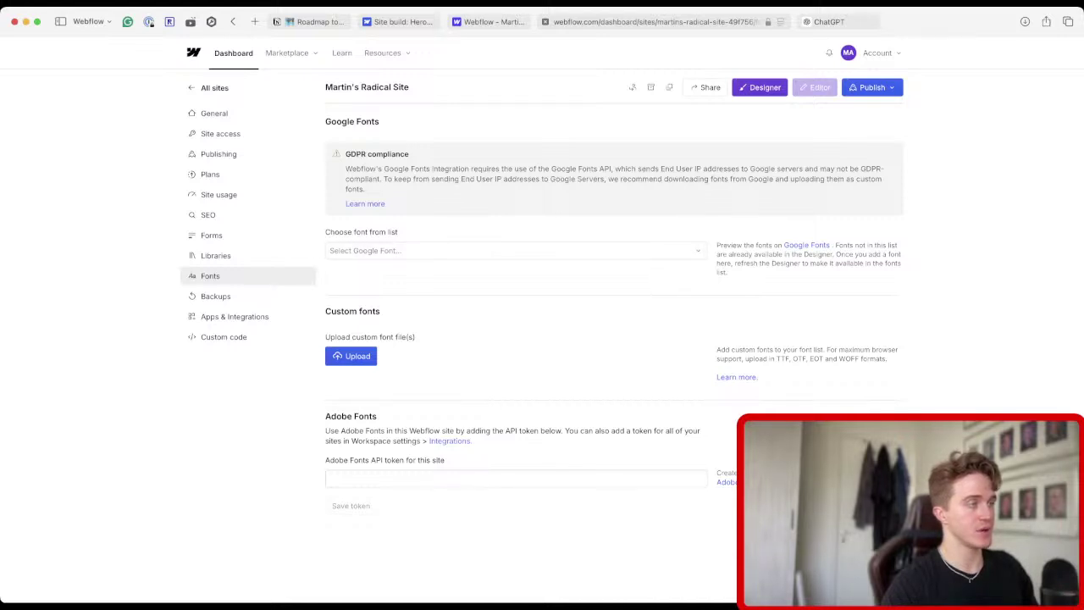
Try entering the font name Airwaves Regular as the site's Adobe Fonts API token, and copy the name.
click(424, 479)
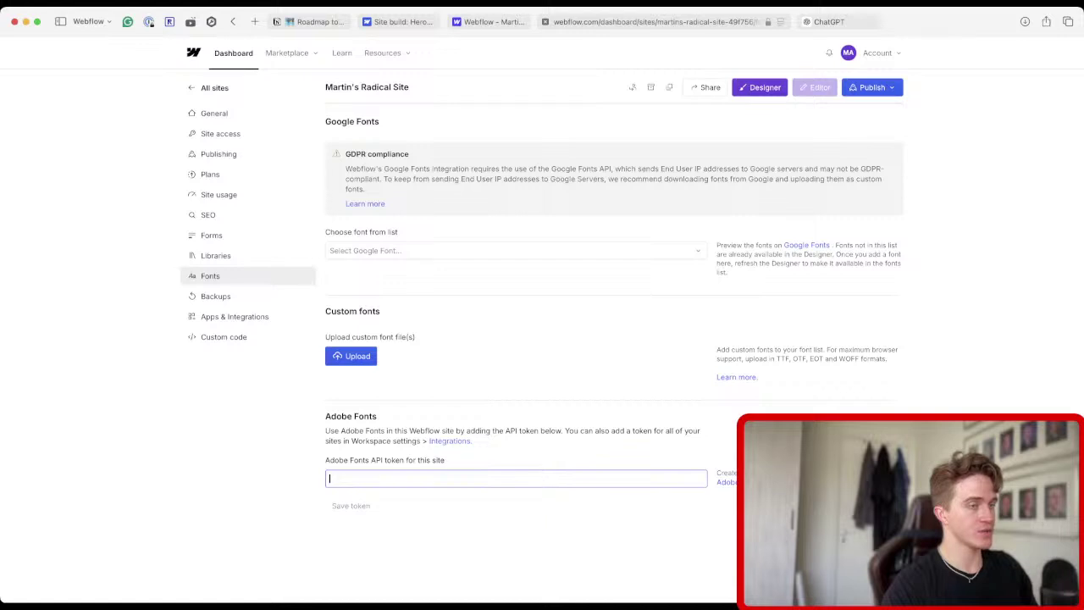
key(super+v)
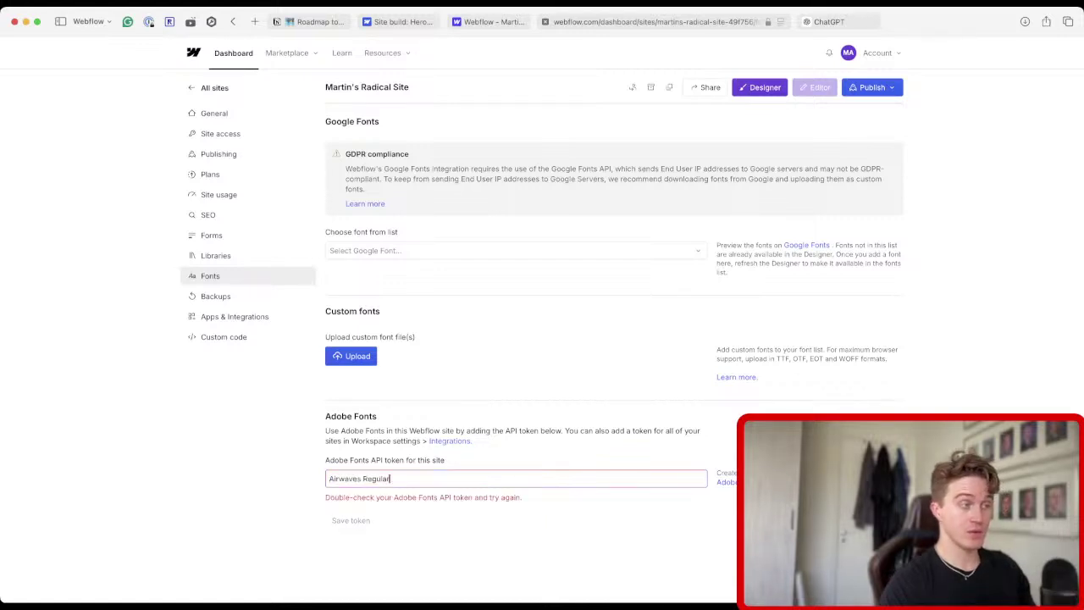
key(super+a)
key(super+c)
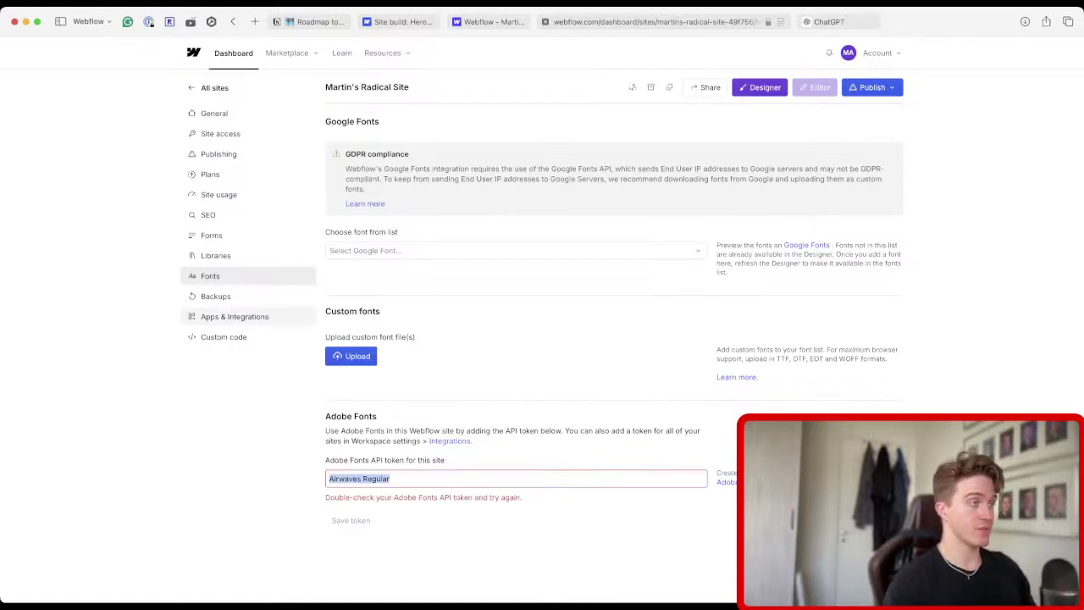
Search the Google Fonts list for Airwaves Regular, and clear the search.
click(515, 250)
key(super+v)
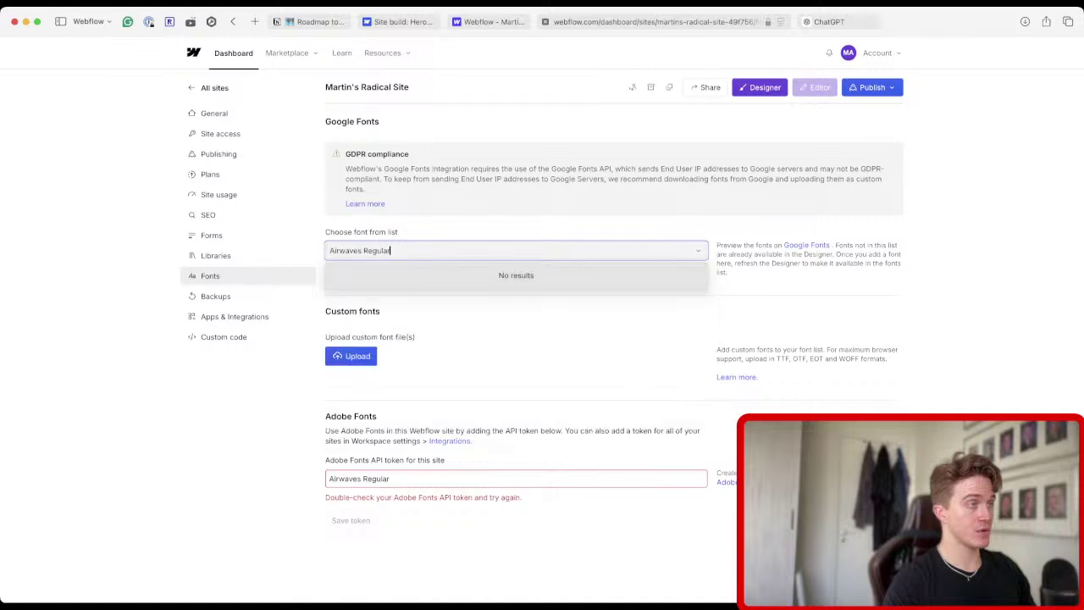
key(super+a)
key(BackSpace)
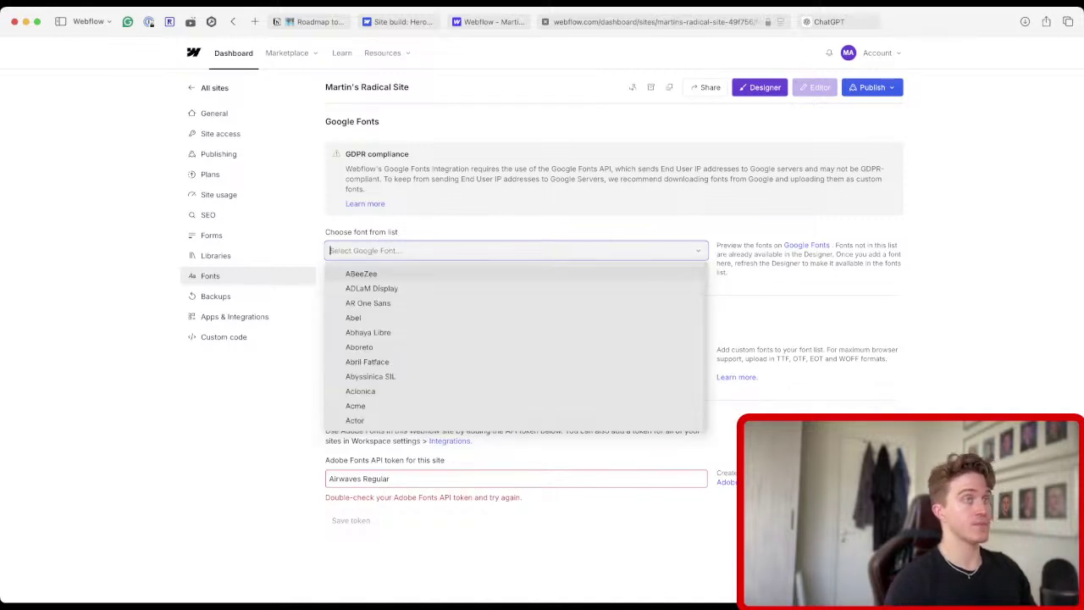
key(Escape)
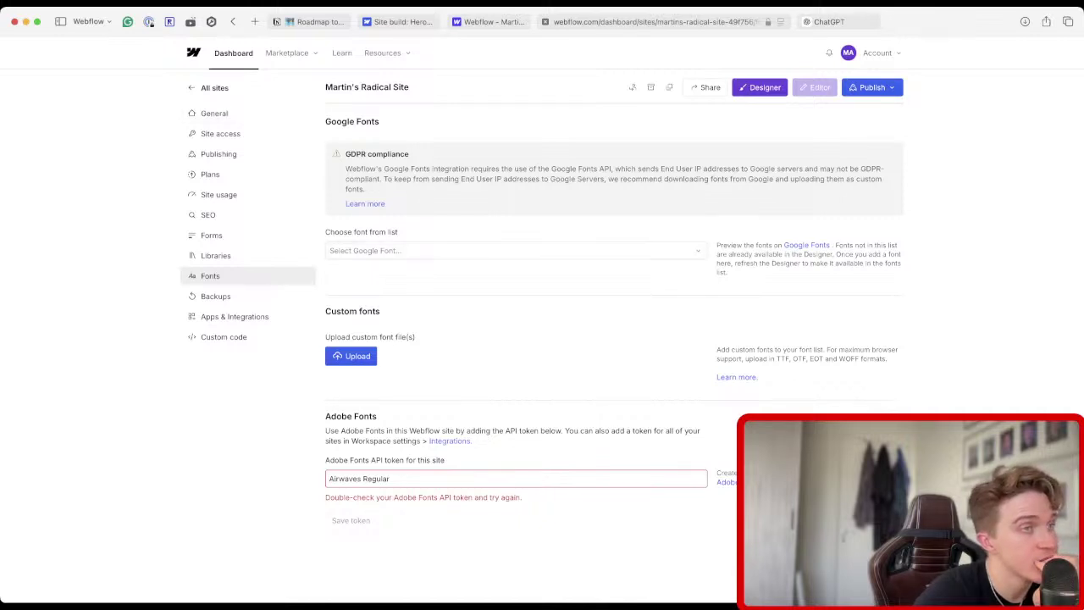
Browse the alphabetical list of available Google Fonts, and close it without choosing a font.
click(508, 249)
scroll(515, 348, down, 5)
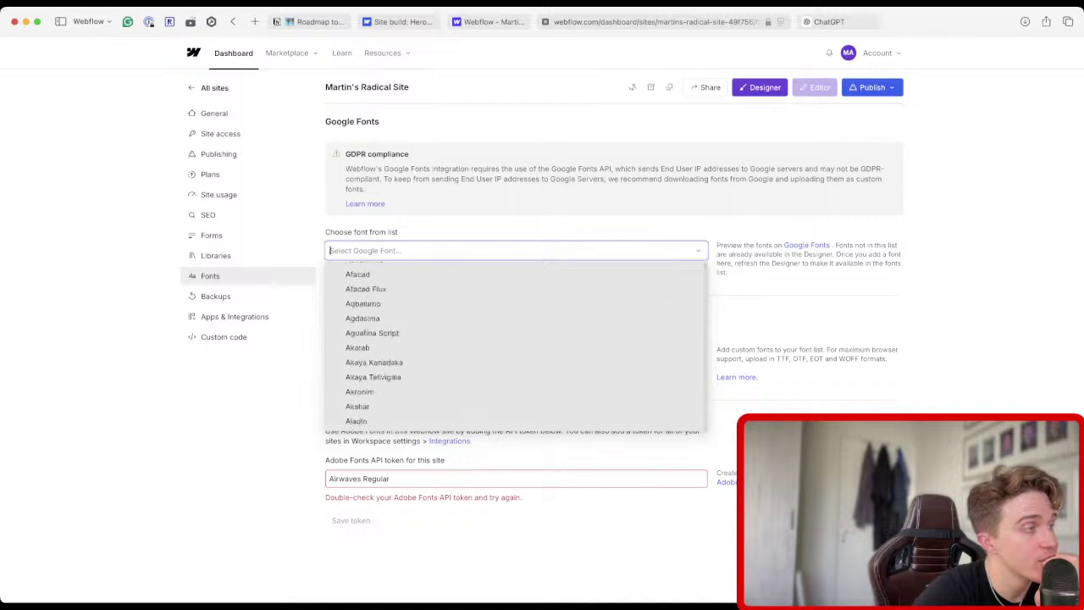
scroll(514, 339, down, 15)
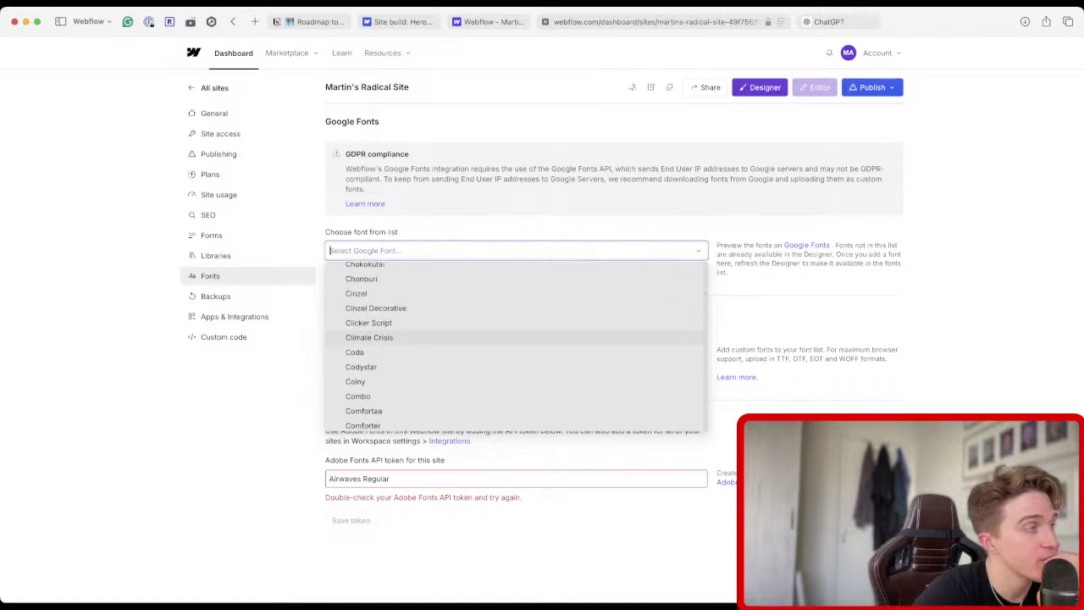
scroll(515, 338, up, 12)
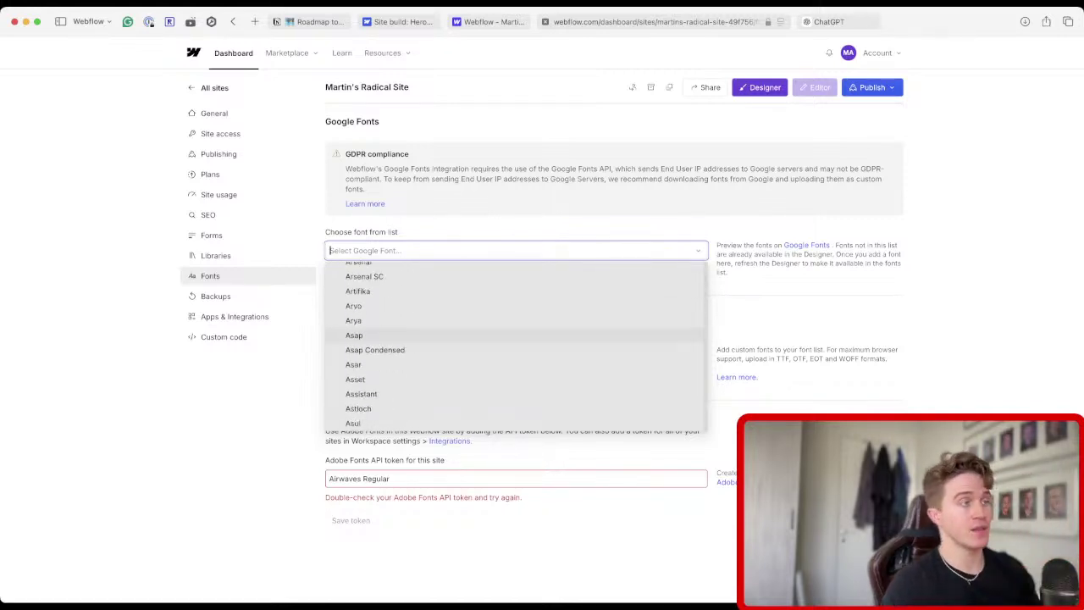
click(514, 249)
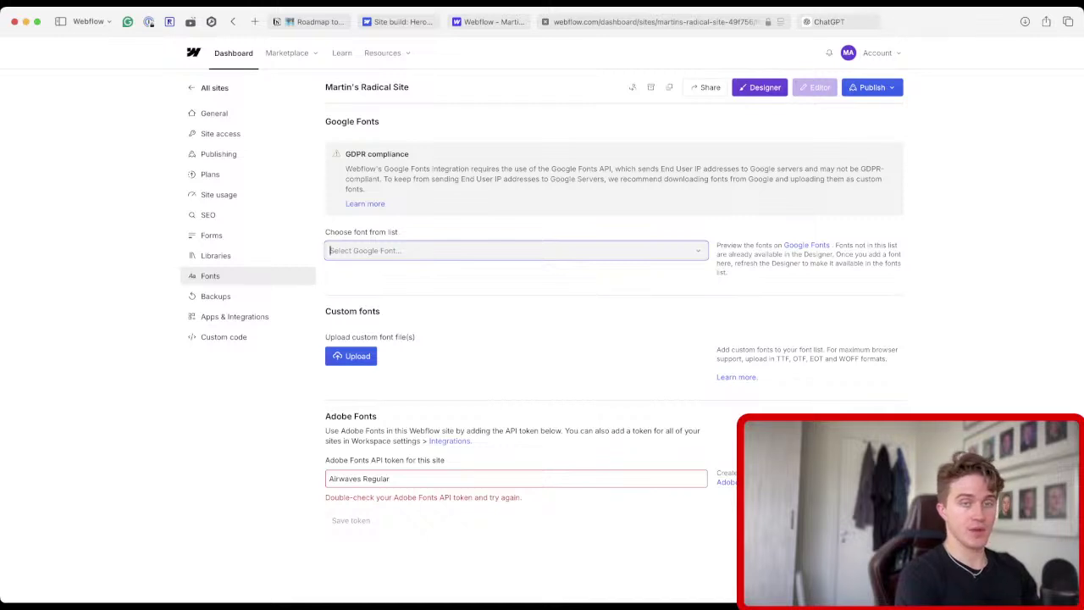
Search the Google Fonts list for "airwa", "north" and "carto", and clear the search without adding a font.
text(airwa)
key(super+a)
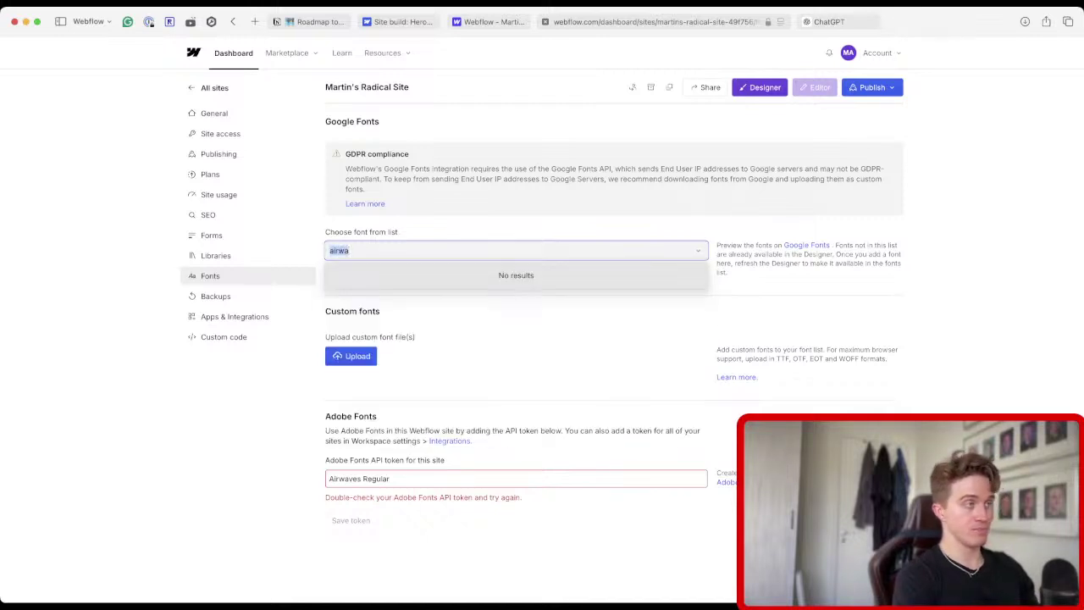
key(BackSpace)
text(north)
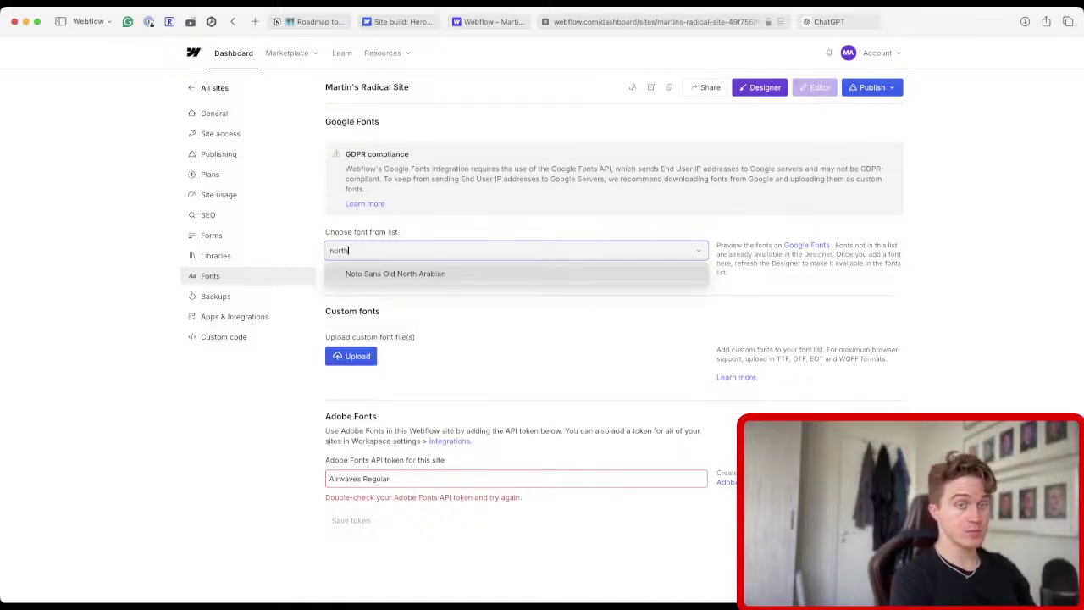
key(super+a)
text(carte)
key(super+a)
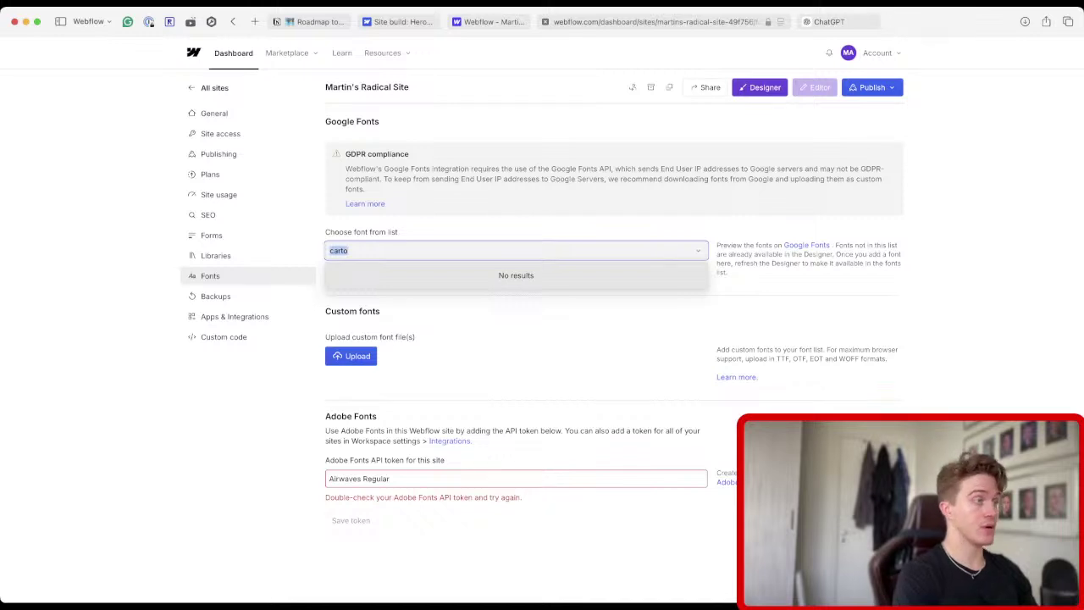
key(BackSpace)
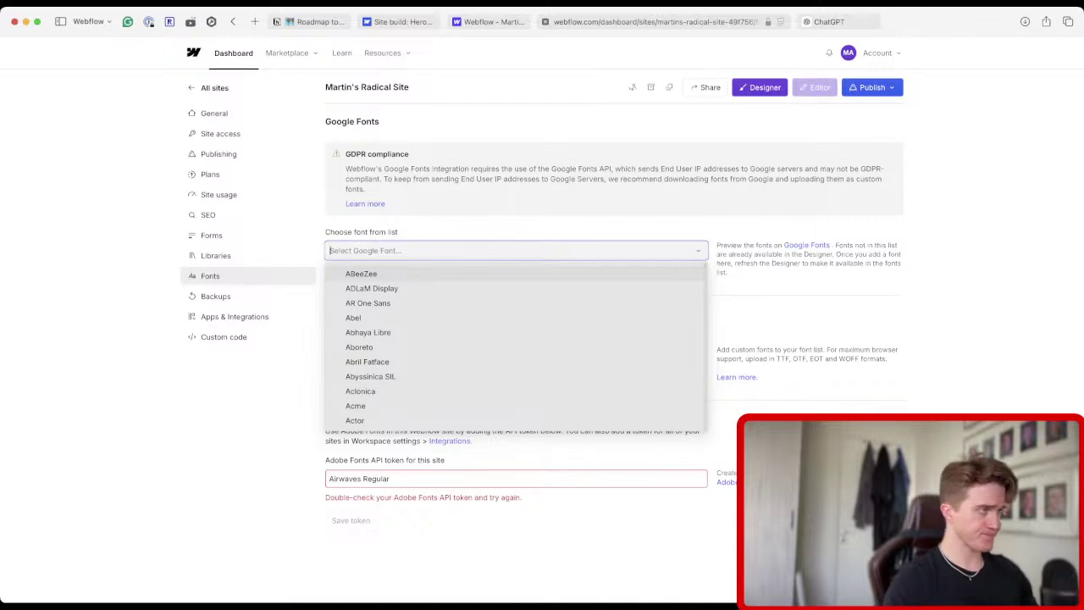
key(Escape)
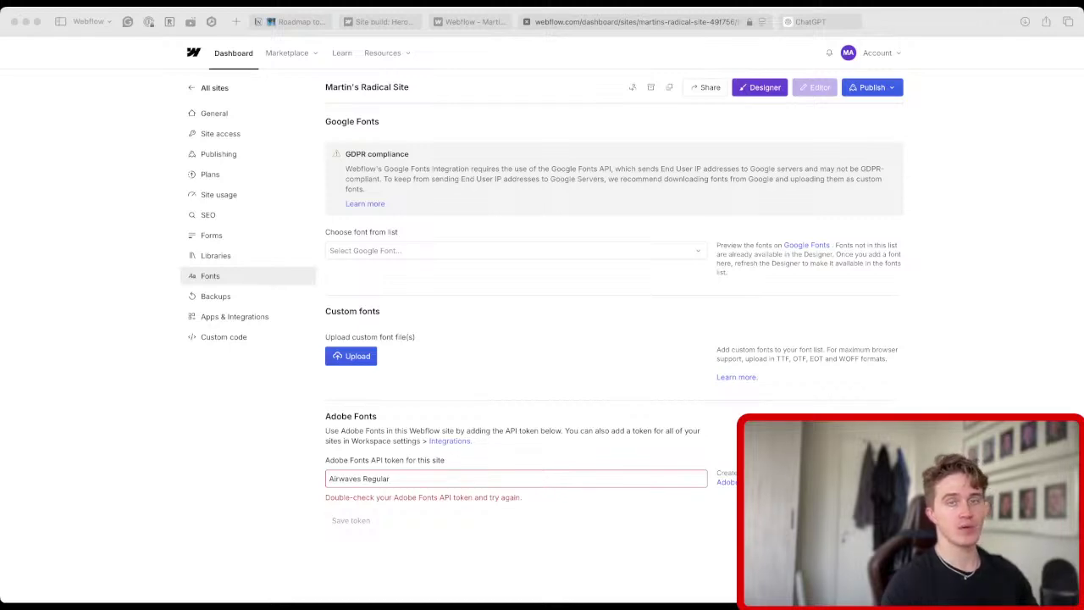
Look up the colour #FED85D in a Google search, close that page and return to the Webflow site design.
key(super+t)
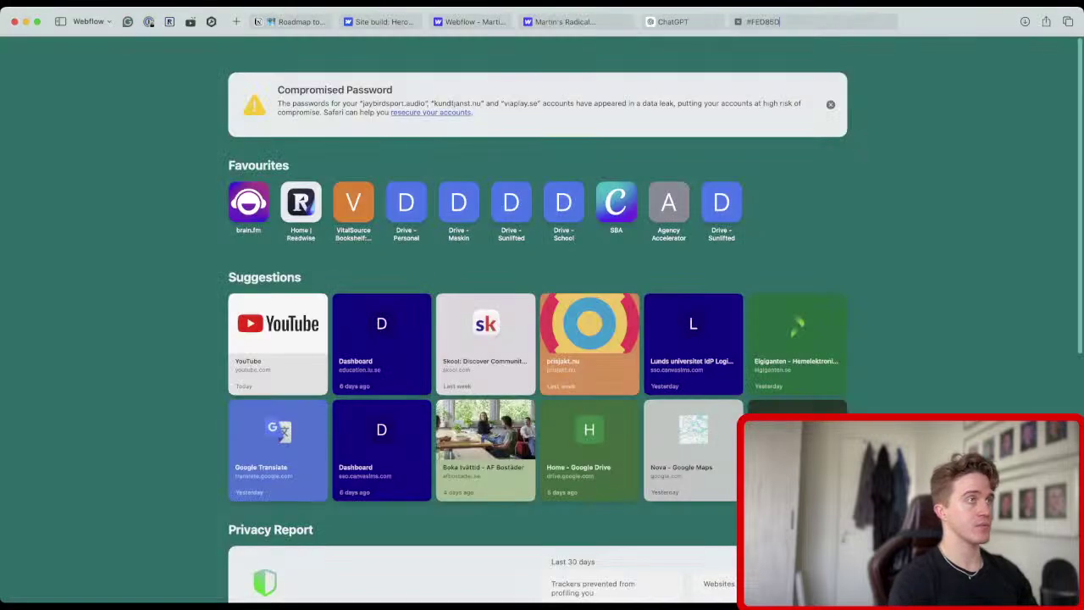
text(#FED85D)
key(Return)
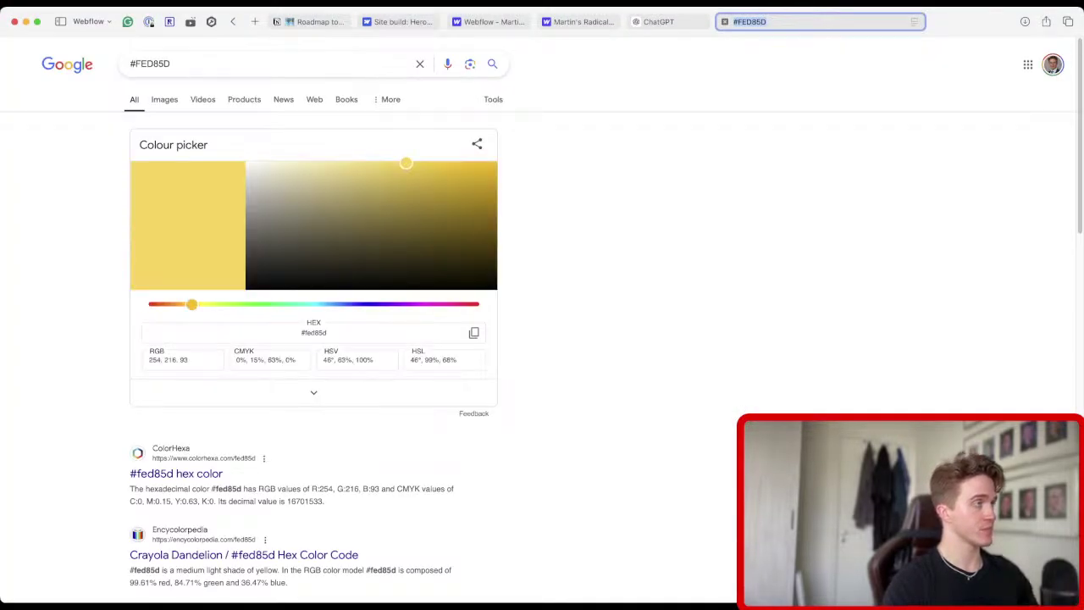
key(super+w)
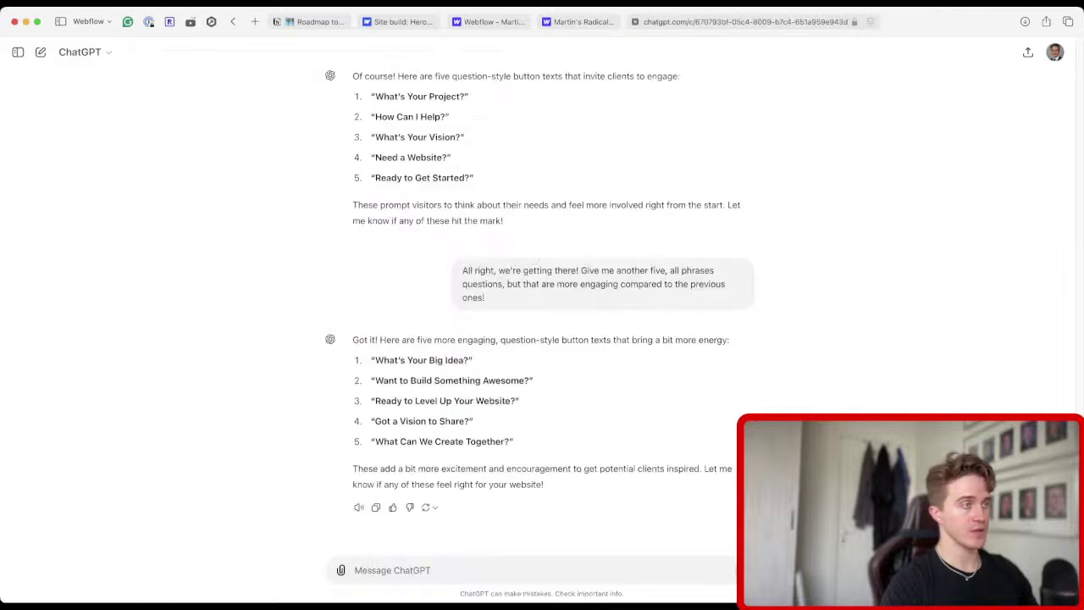
key(super+Tab)
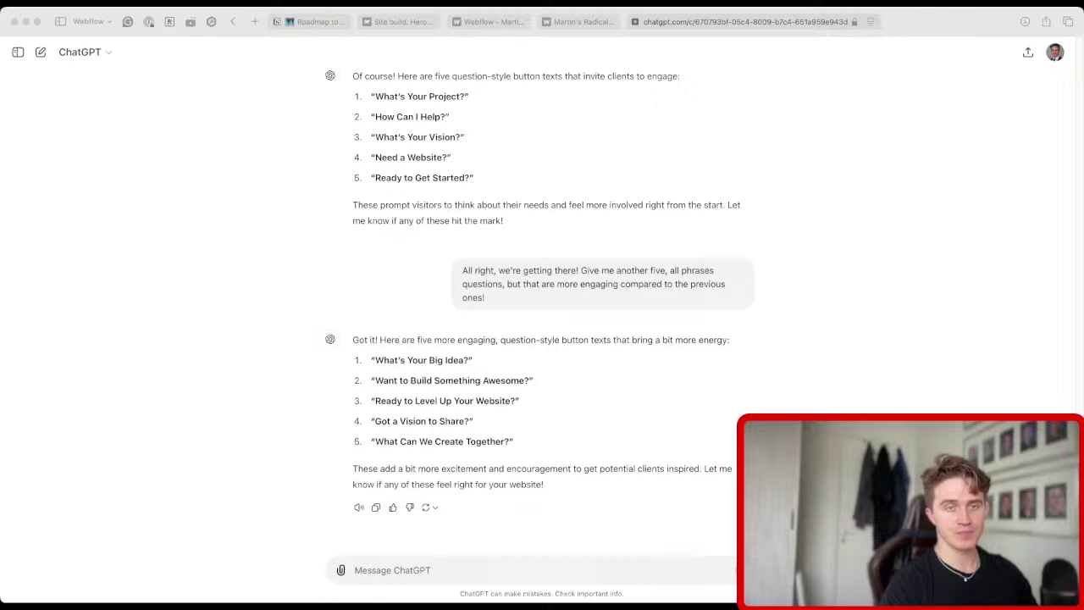
key(super+Tab)
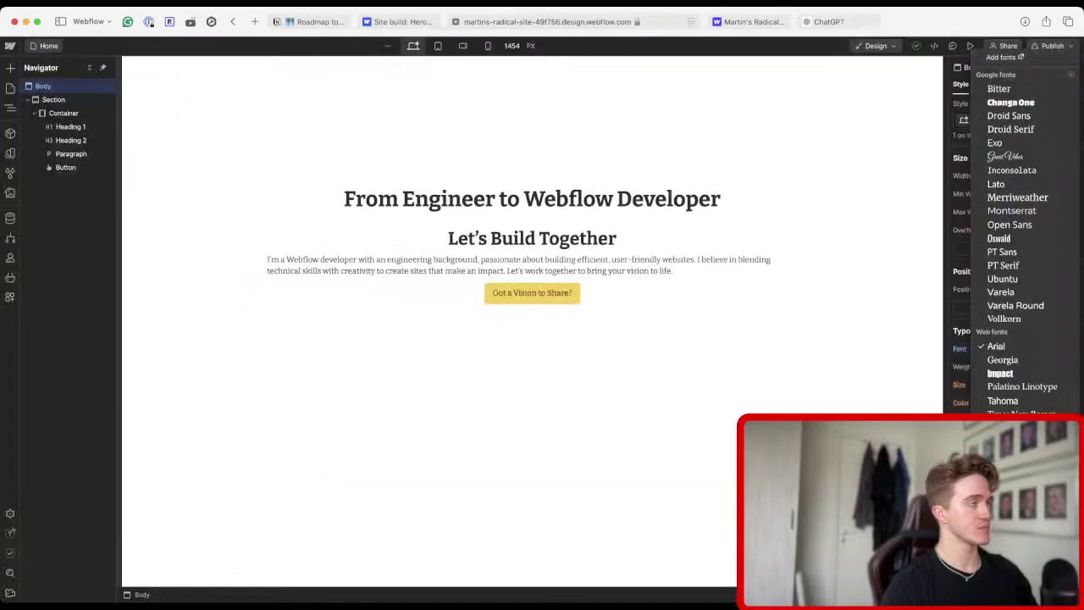
Try the Bitter font on the Body, and undo the font change.
click(999, 89)
key(super+z)
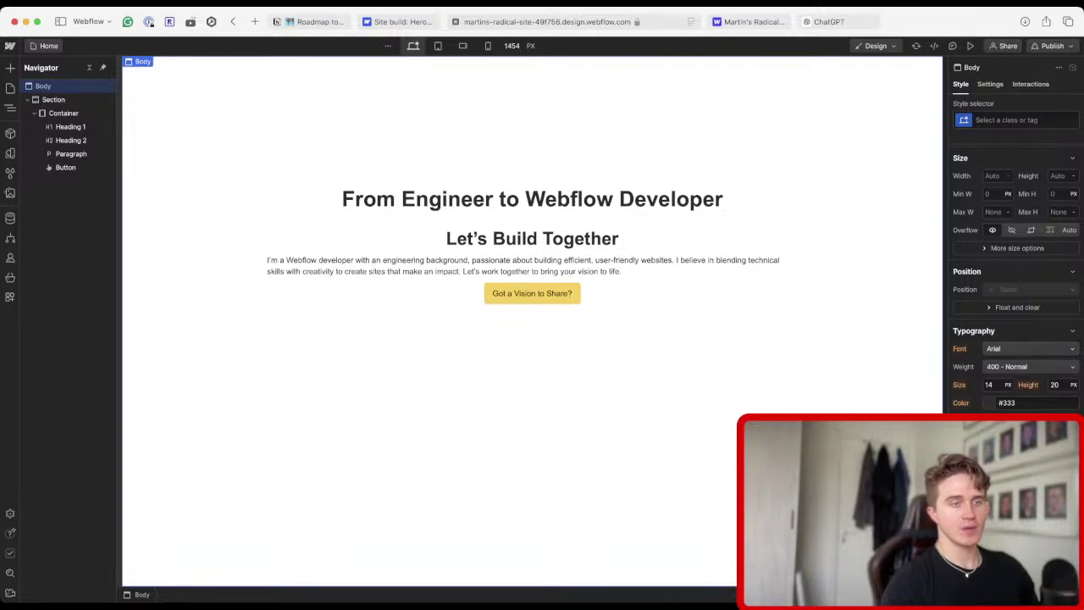
Examine the Body's typography and background styles, and collapse the additional type options.
scroll(1016, 280, down, 5)
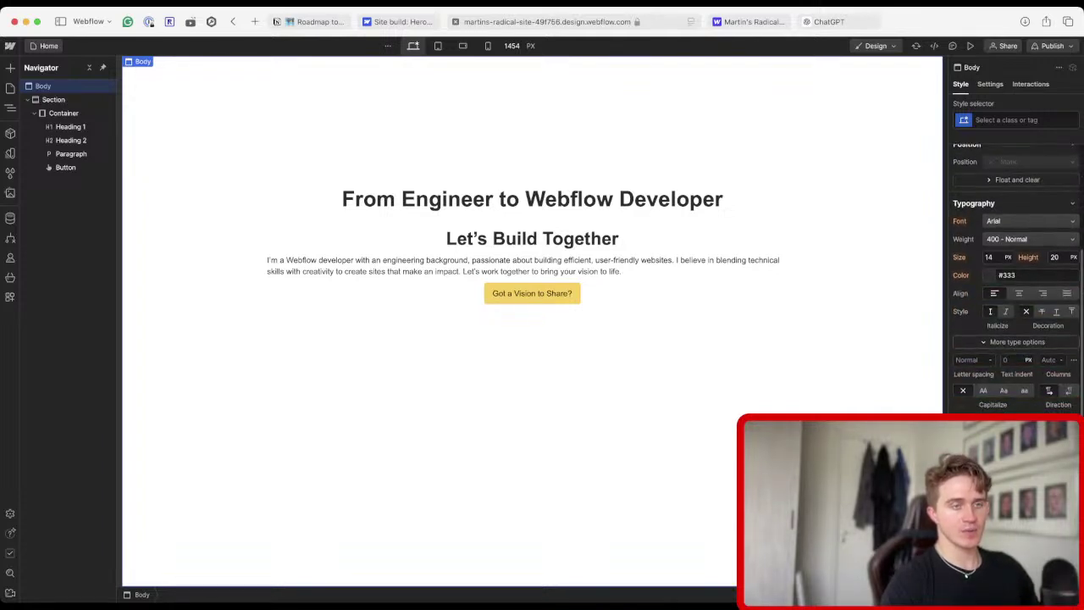
scroll(1016, 279, down, 3)
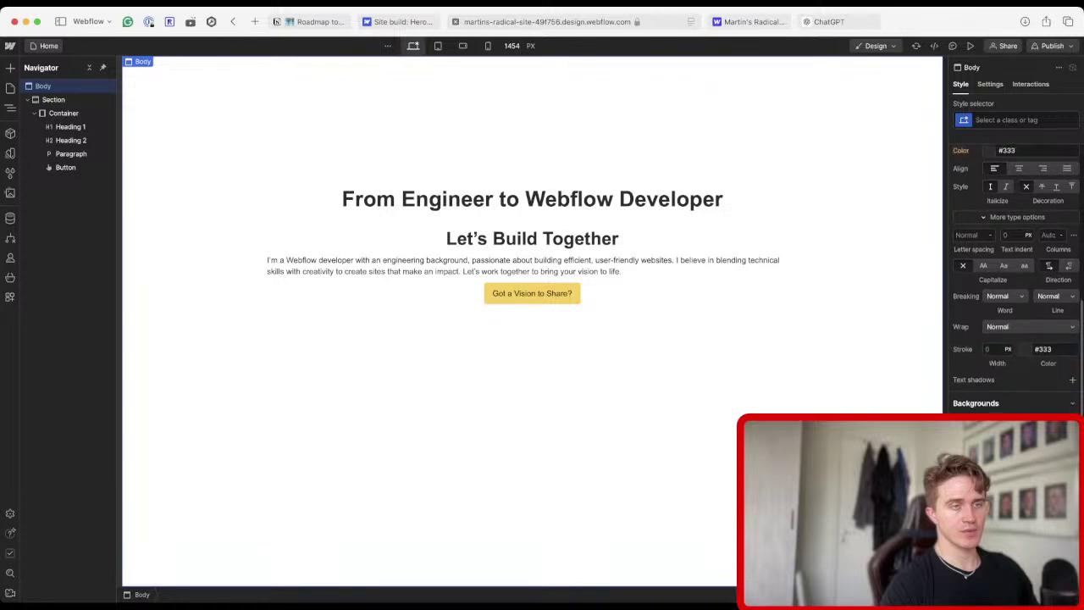
scroll(1017, 279, down, 2)
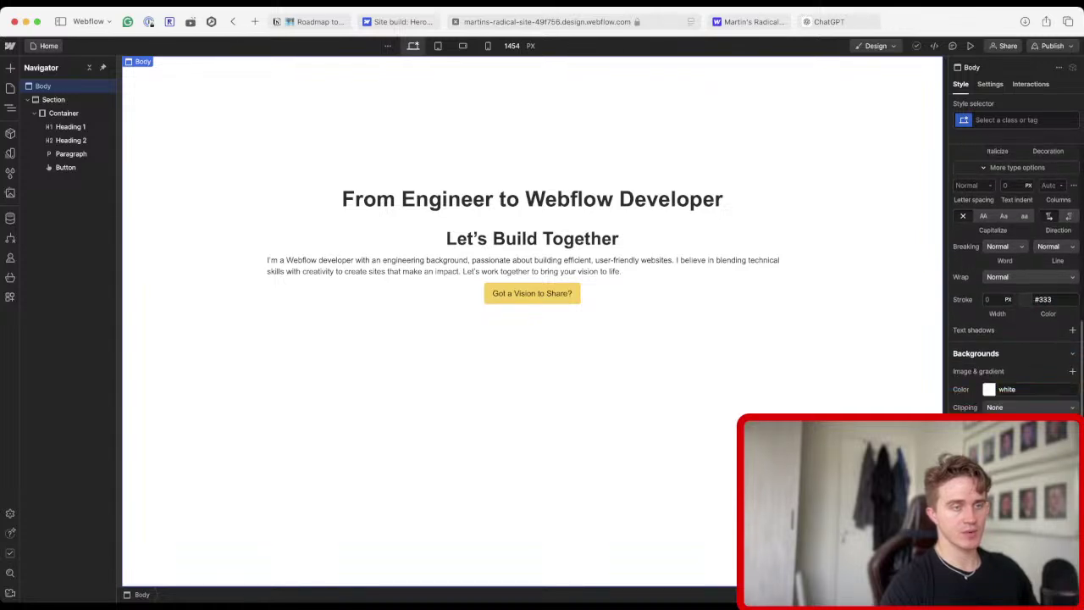
scroll(1016, 280, up, 6)
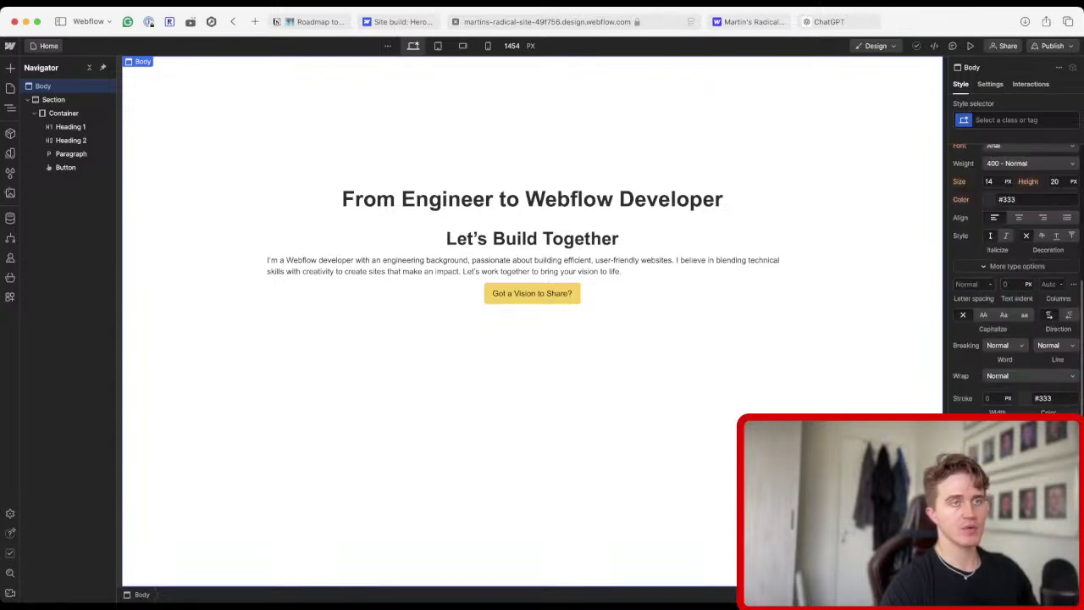
scroll(1016, 313, down, 1)
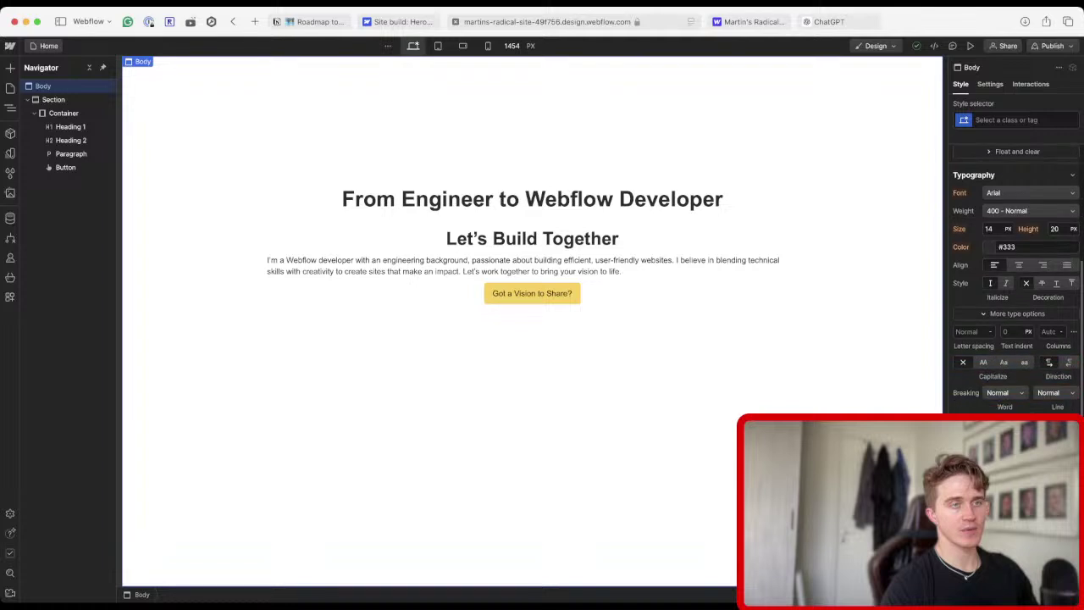
click(1016, 313)
click(1017, 314)
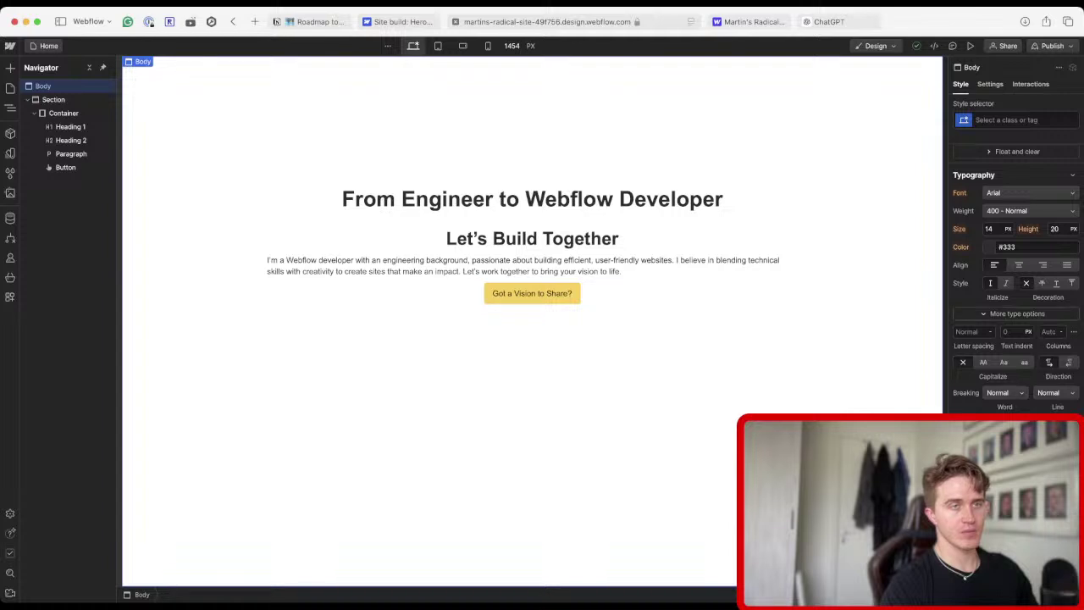
click(1017, 313)
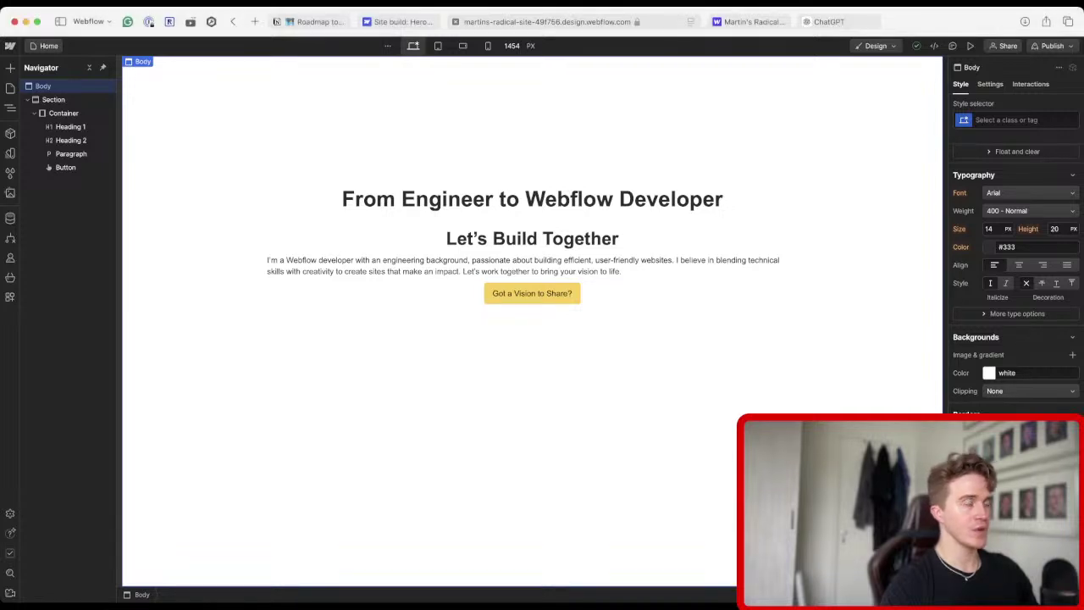
Return to the Site build: Hero lesson and watch its video to about 8:31, pausing where needed.
key(ctrl+shift+Tab)
key(space)
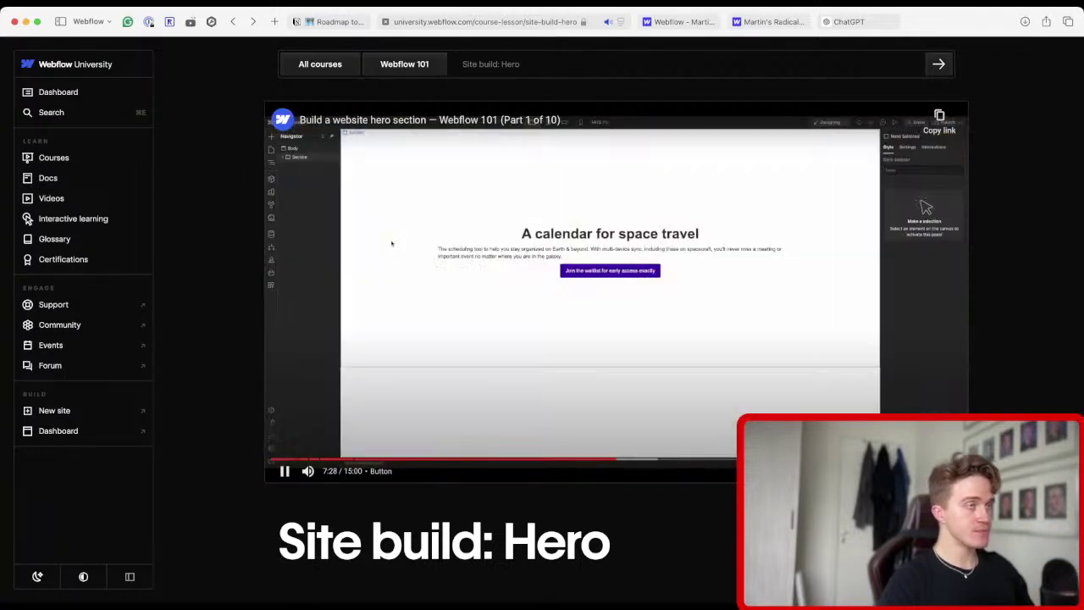
key(space)
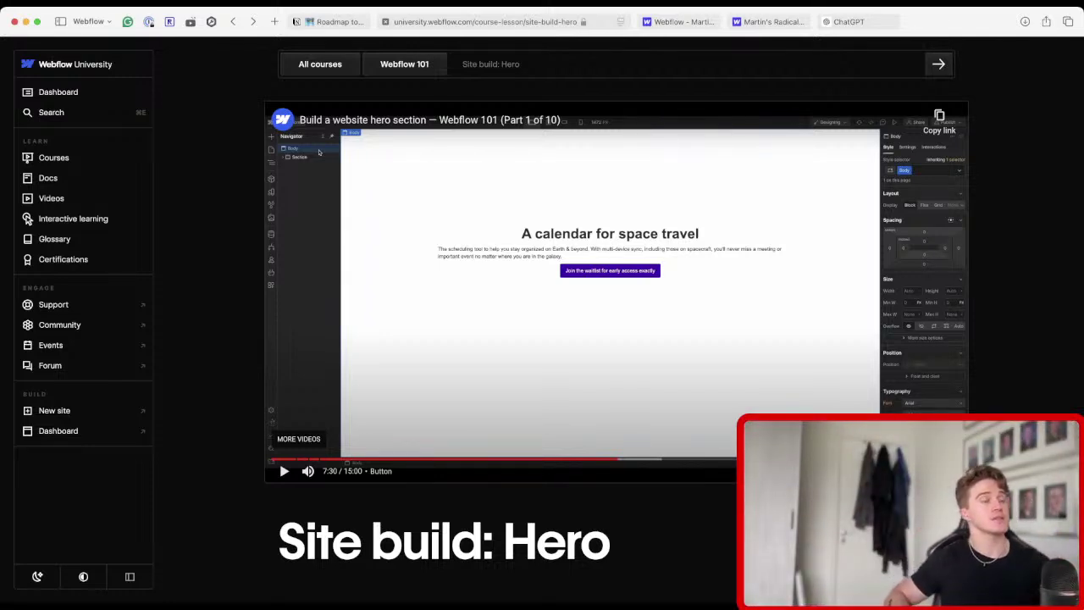
key(space)
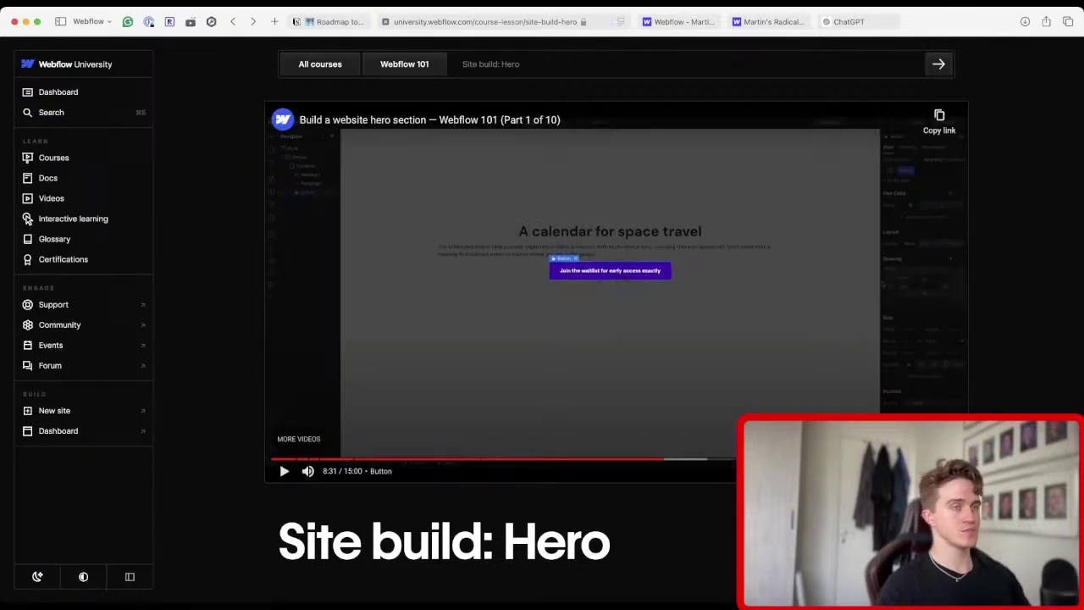
Return to the Webflow site design and examine the Button's size, typography, background and border styles.
key(ctrl+Tab)
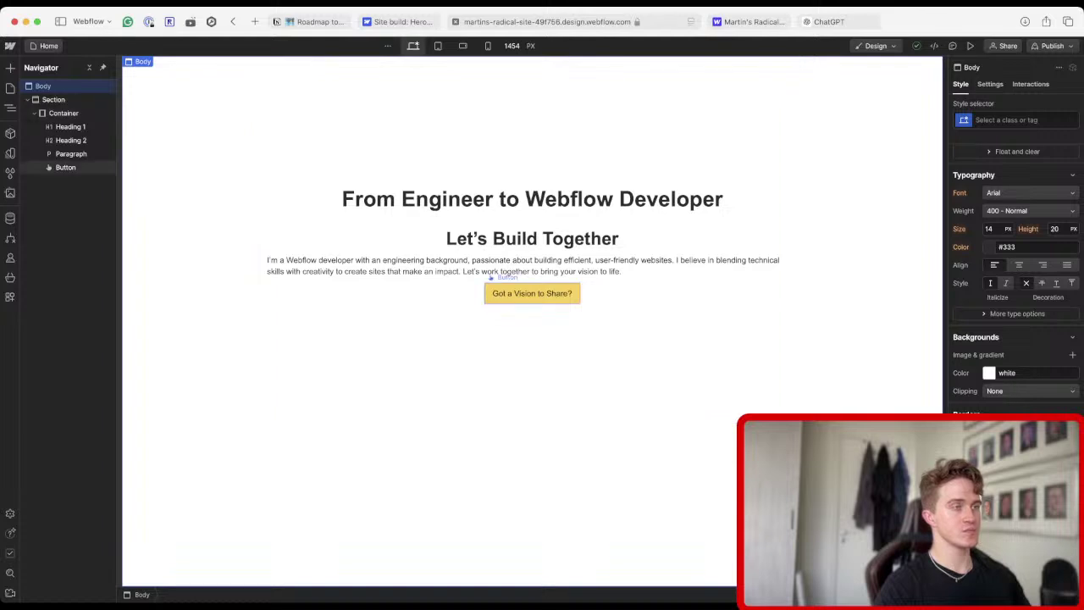
click(65, 167)
scroll(1016, 280, up, 3)
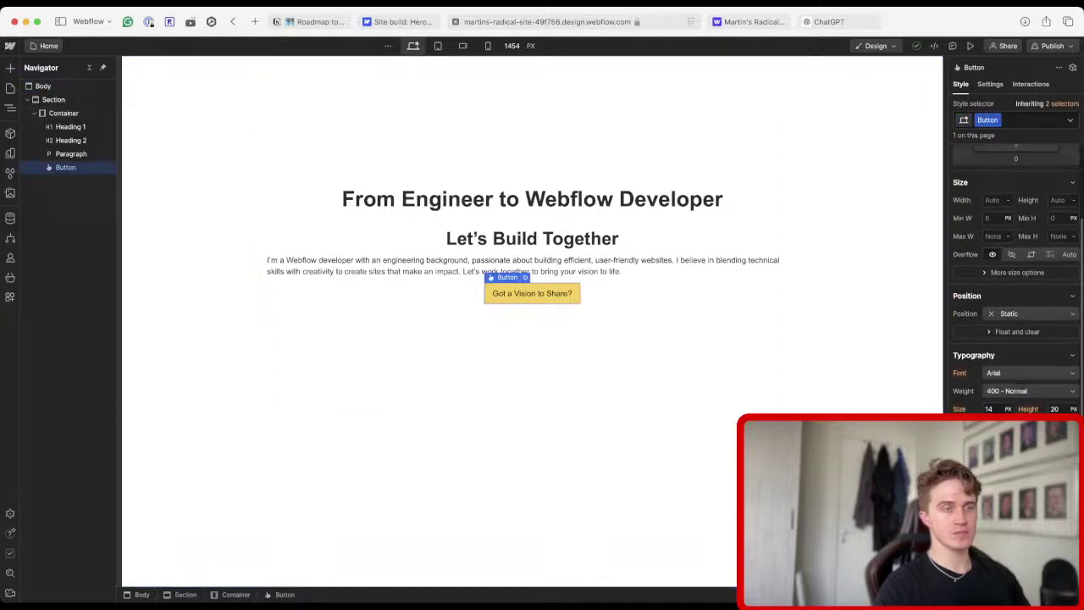
scroll(1016, 279, down, 5)
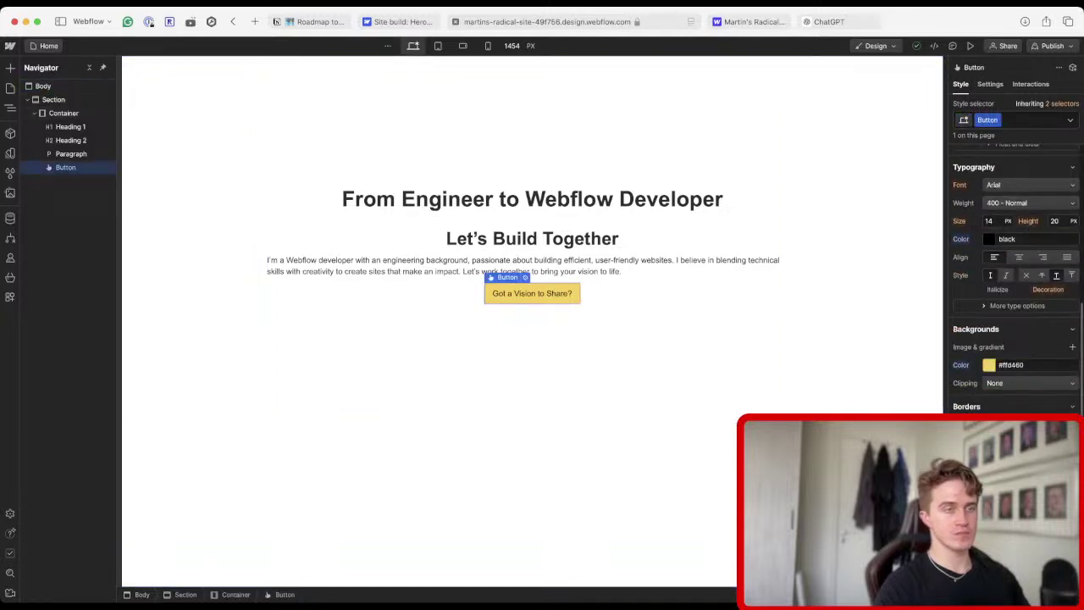
scroll(1016, 279, down, 3)
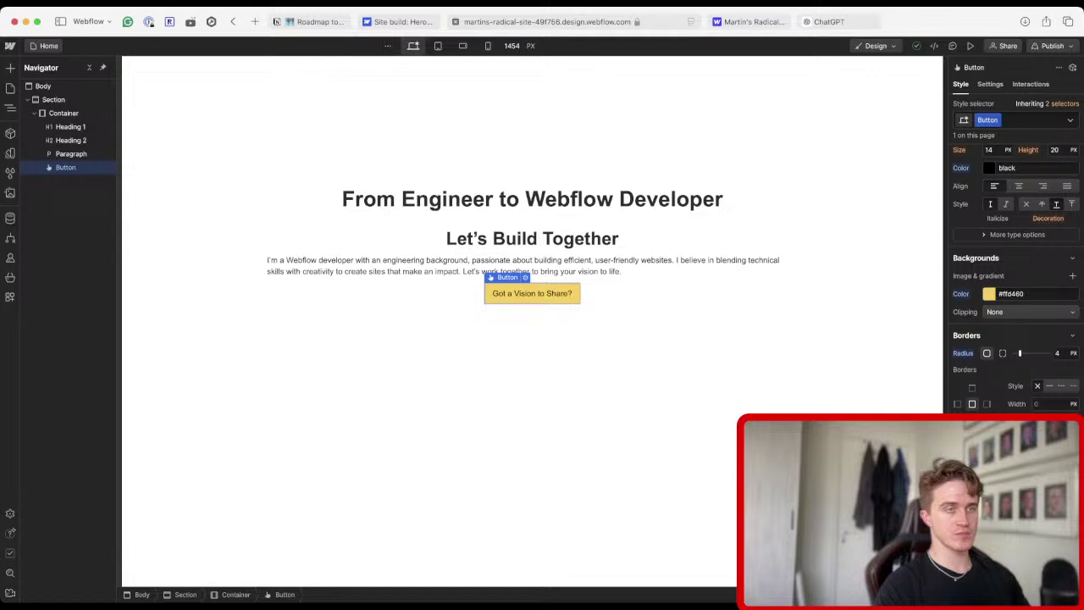
scroll(1016, 280, up, 3)
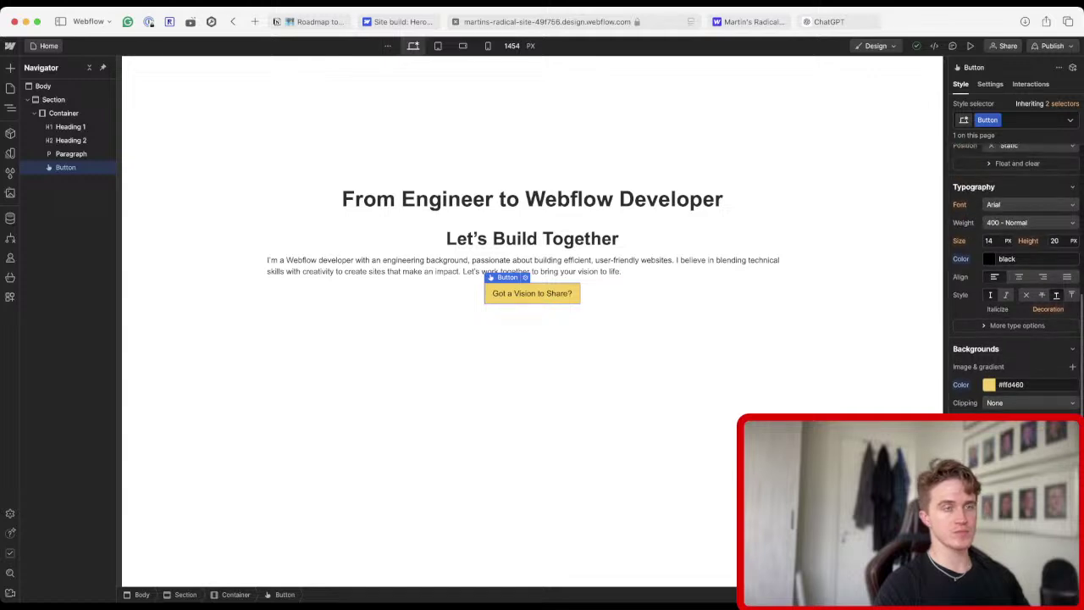
scroll(1017, 280, down, 5)
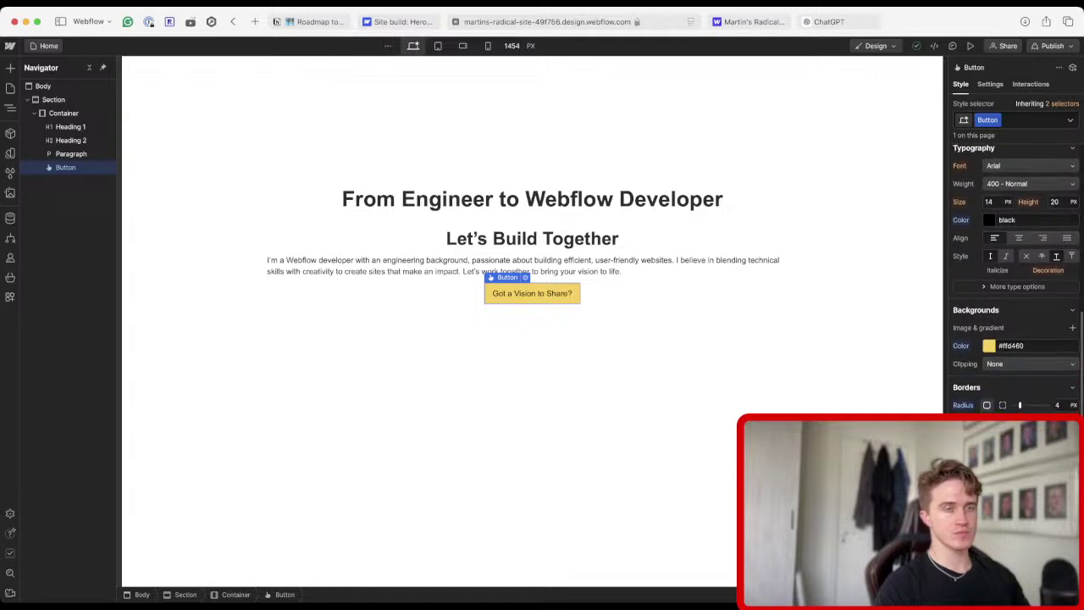
scroll(1016, 279, down, 3)
scroll(1017, 280, up, 10)
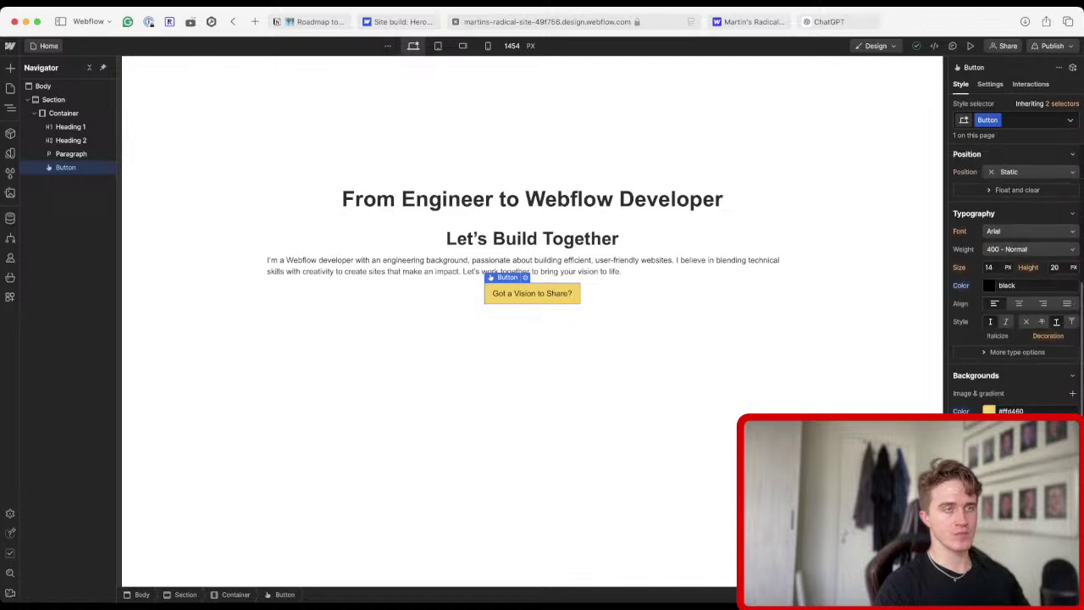
Widen the Button's left and right padding equally to 30 px each.
scroll(1016, 280, up, 2)
scroll(983, 264, up, 1)
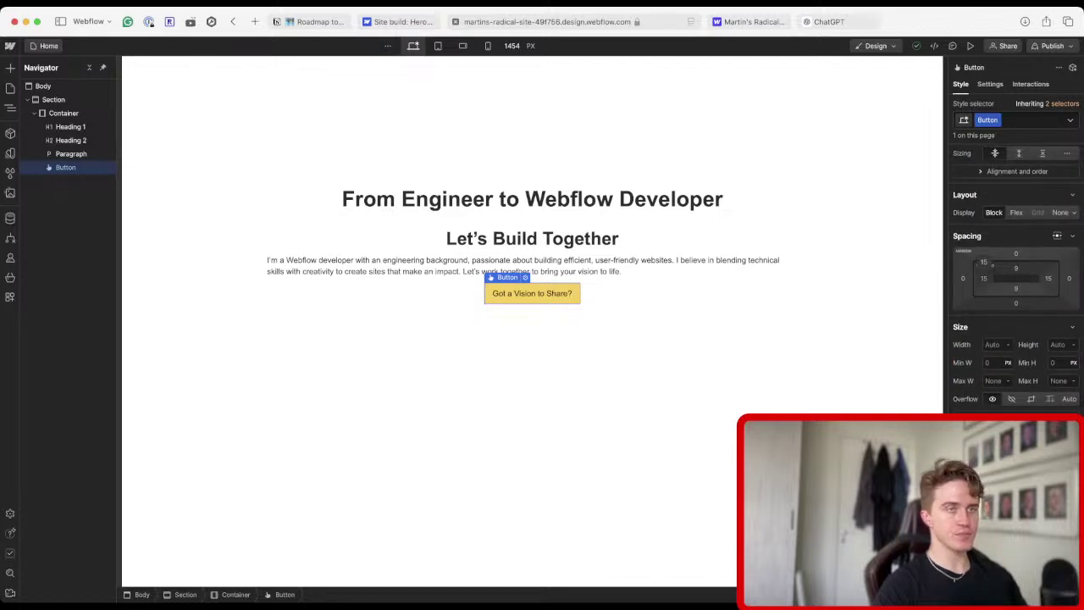
alt+click(983, 278)
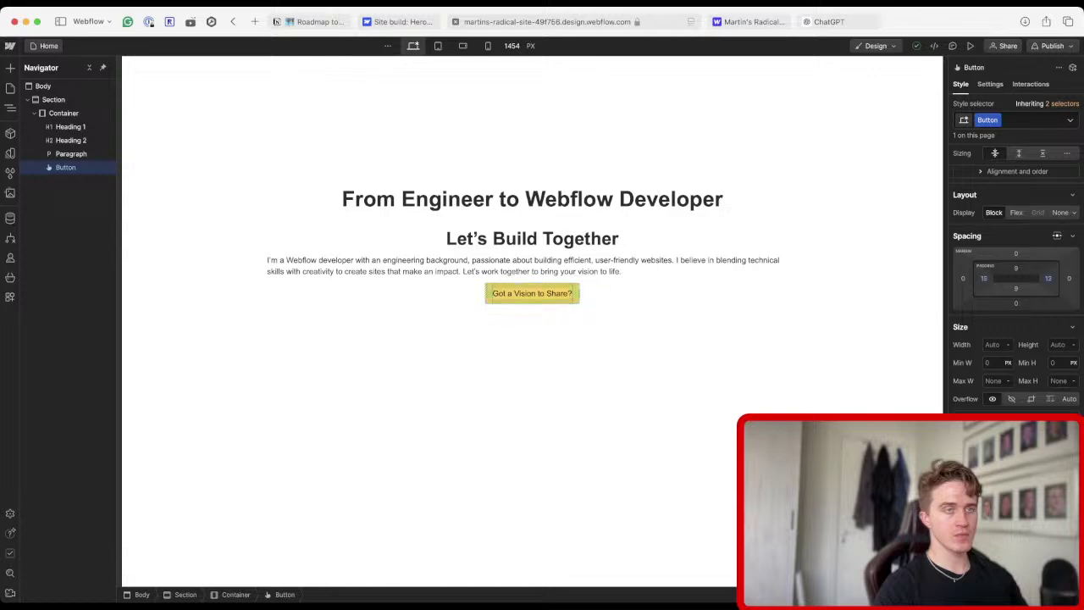
drag(984, 277, 957, 278)
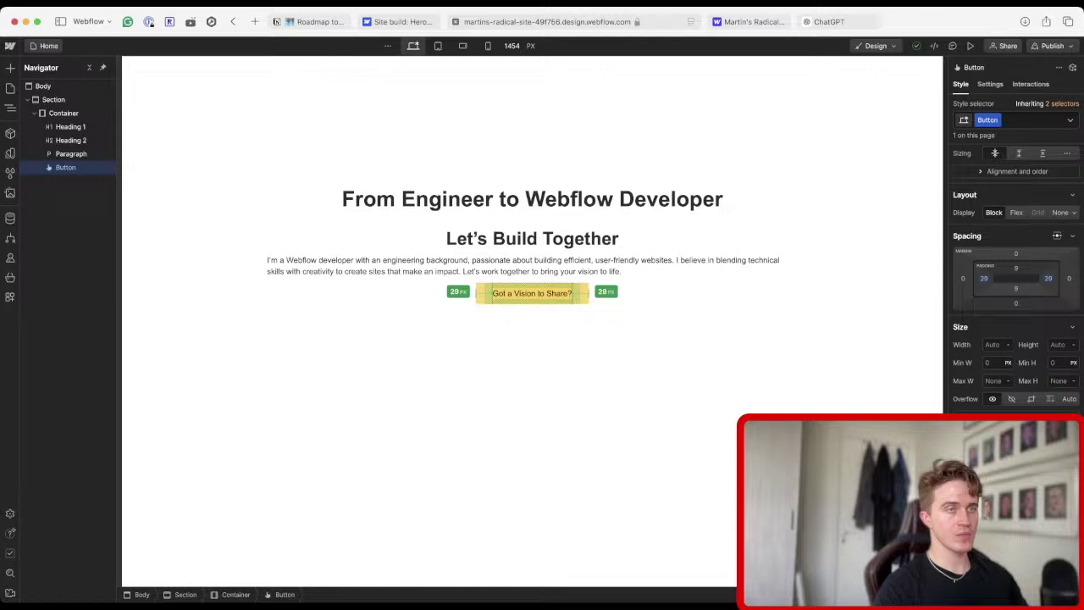
Set the top margin of the "Let's Build Together" heading to 0 px.
click(53, 99)
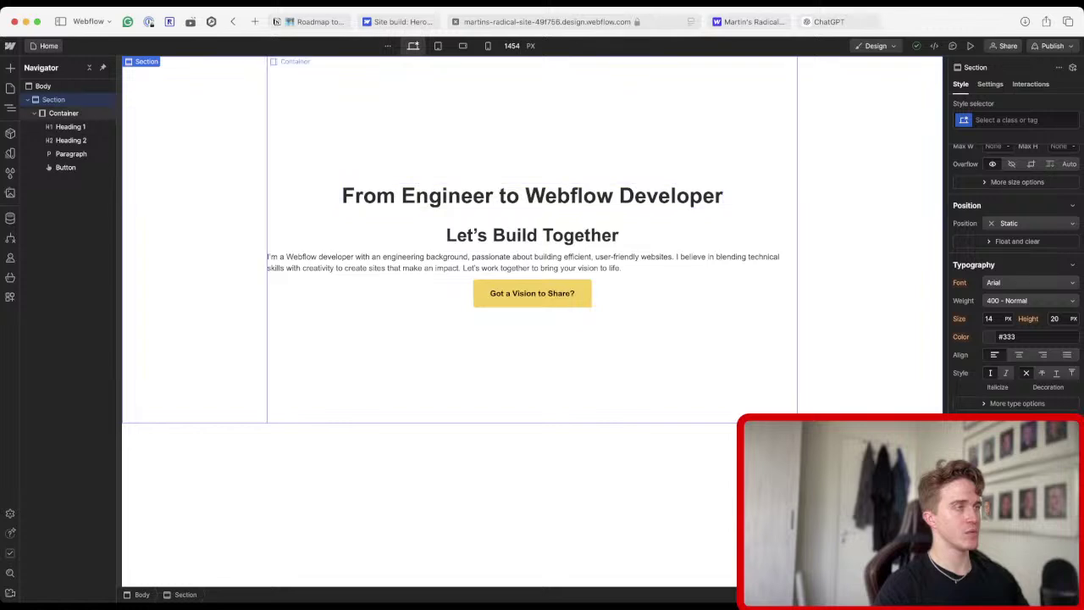
click(532, 236)
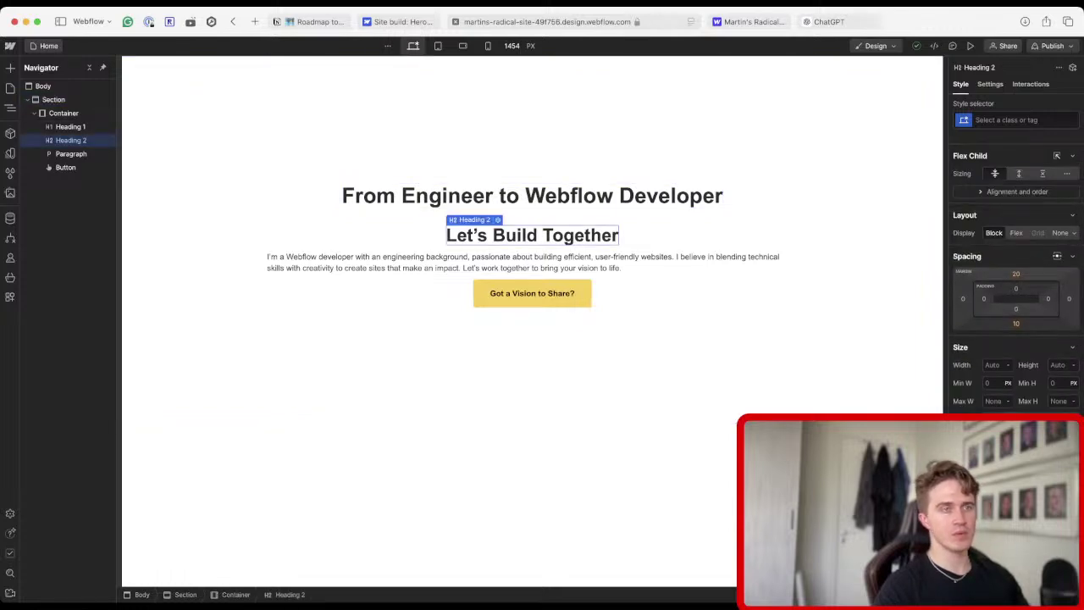
mouse_move(532, 222)
mouse_down()
mouse_move(532, 231)
mouse_move(532, 208)
mouse_up()
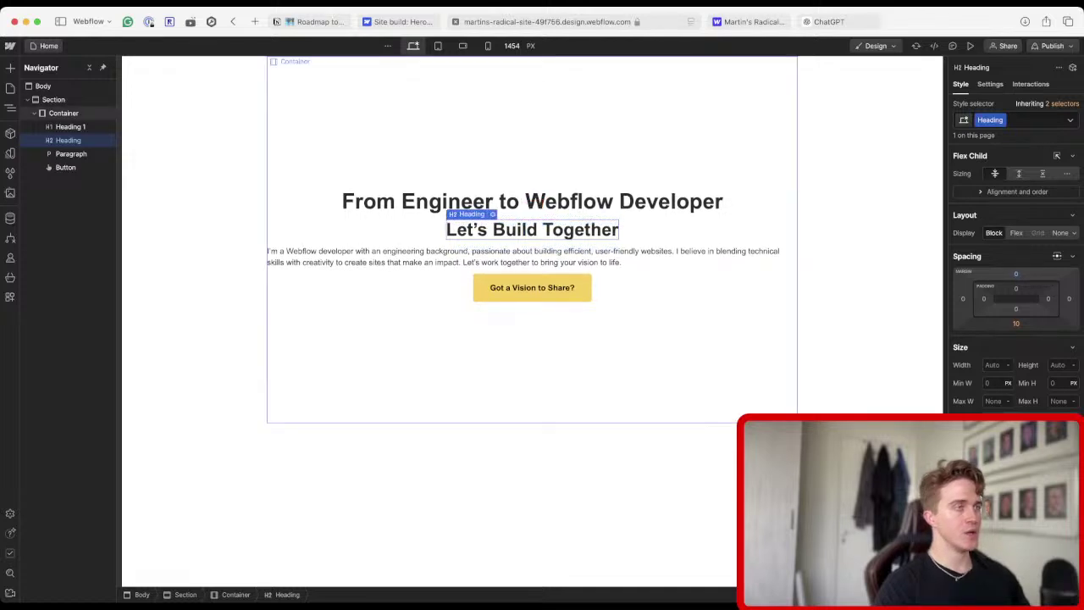
Set the bottom margin of the "From Engineer to Webflow Developer" heading to 0 px.
click(532, 204)
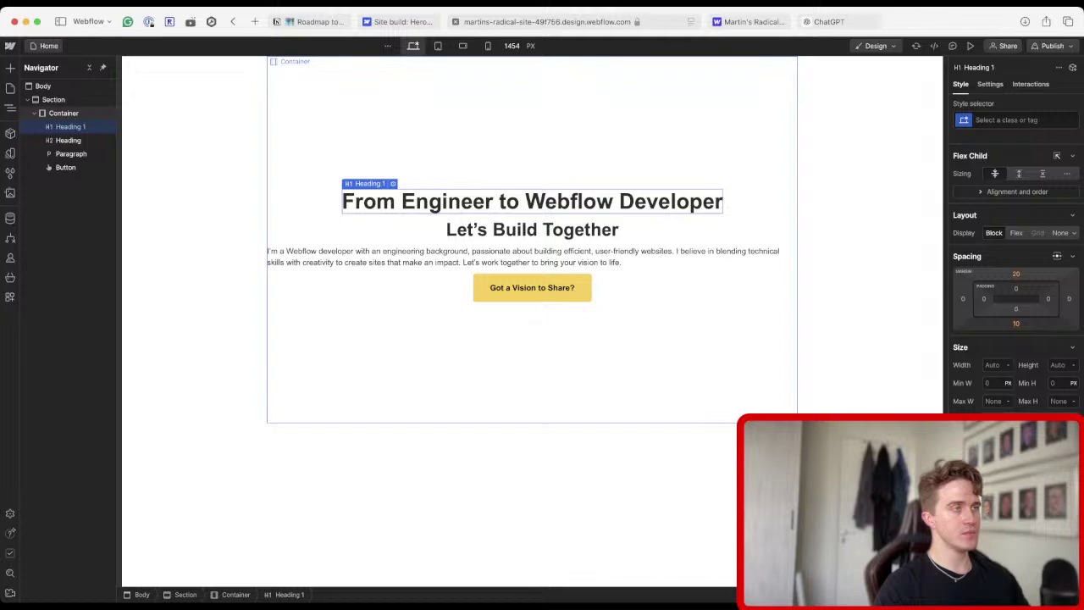
click(63, 112)
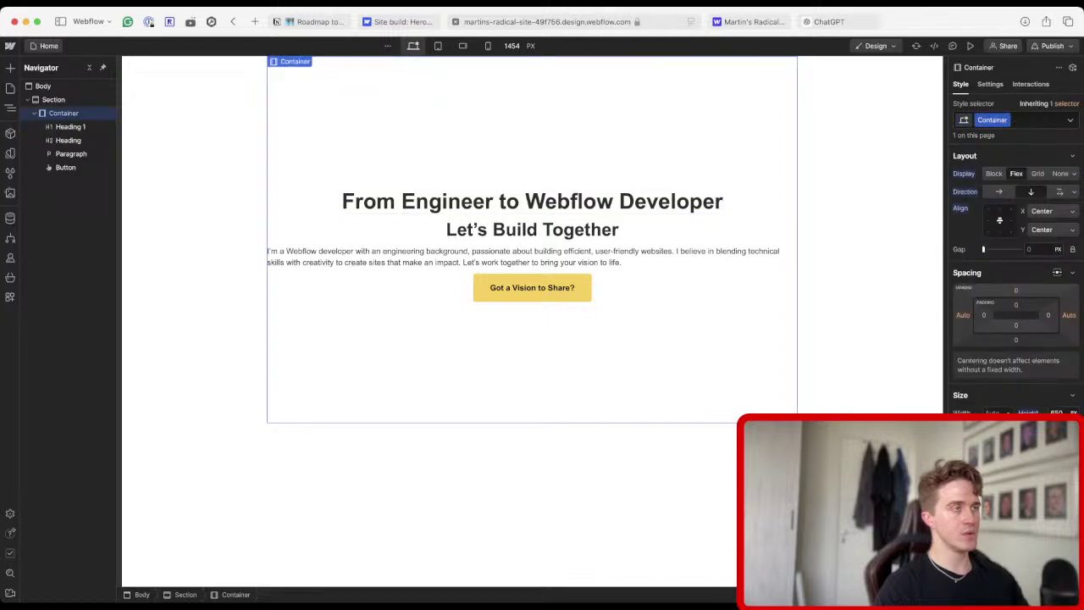
click(532, 201)
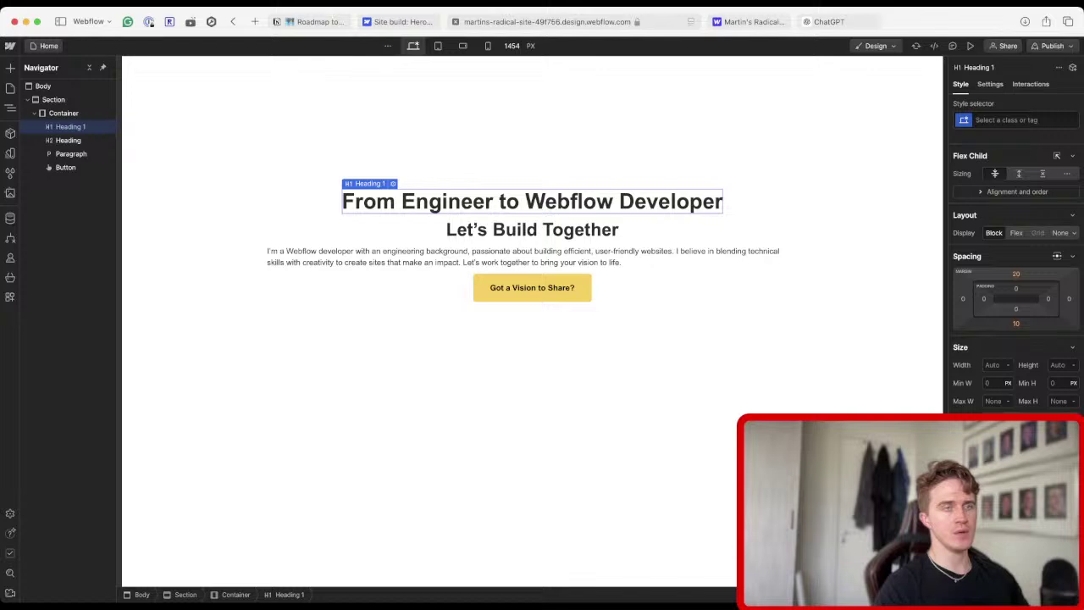
drag(1016, 320, 1016, 338)
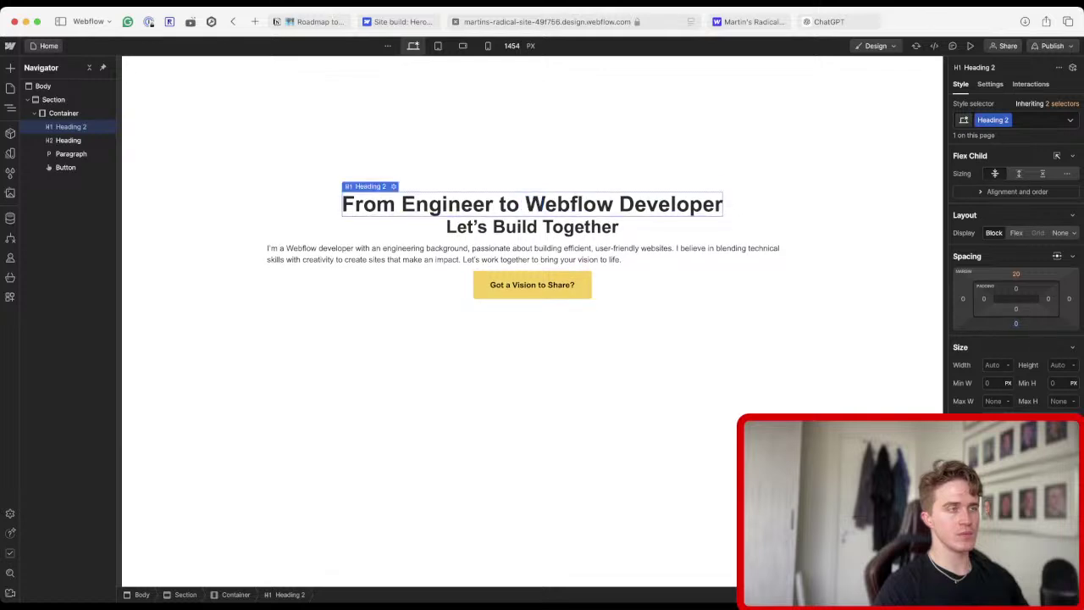
click(758, 326)
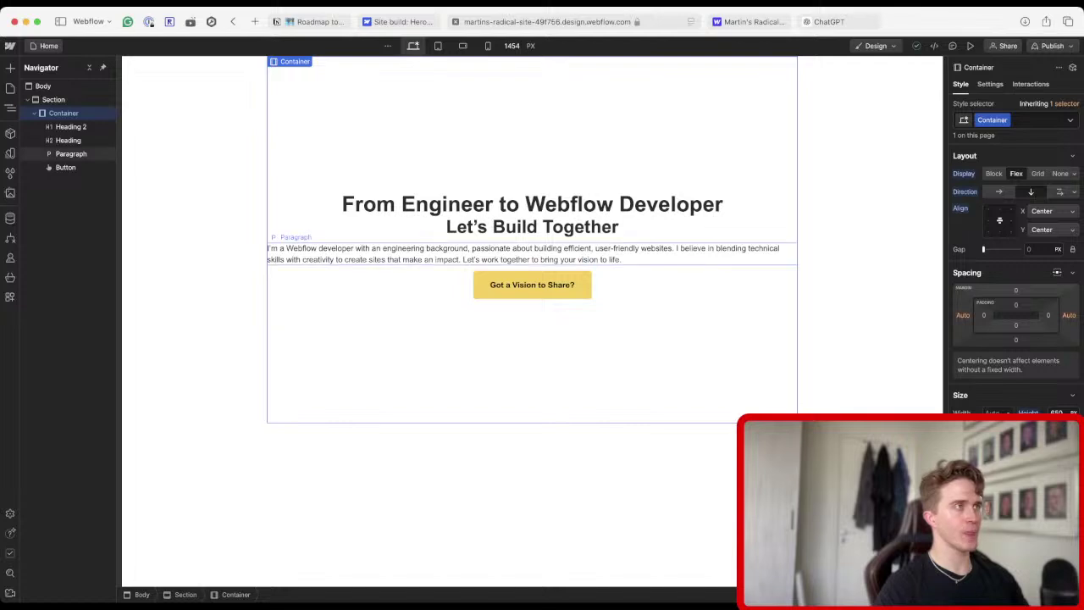
Watch the next part of the Hero lesson video, pause it and return to the site design.
key(ctrl+shift+Tab)
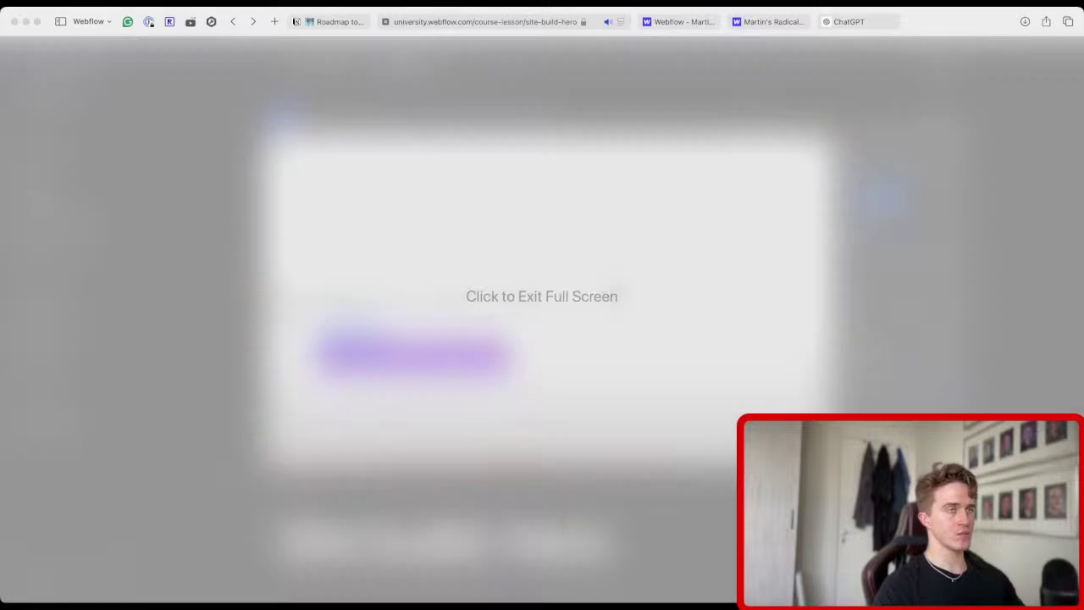
key(space)
key(ctrl+Tab)
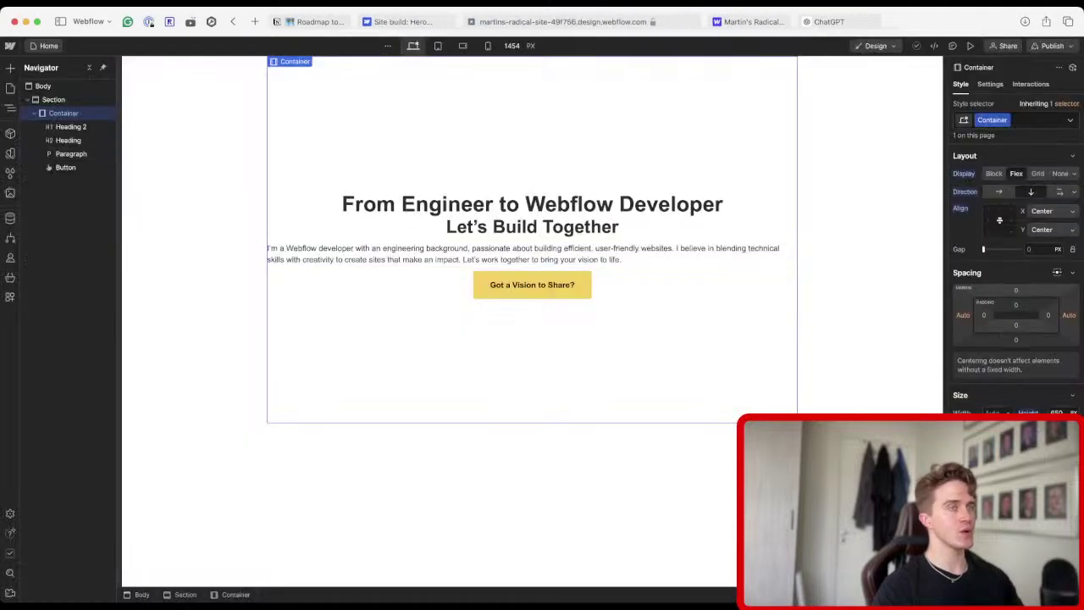
Rename the class of the "Got a Vision to Share?" button to Hero Button.
click(65, 167)
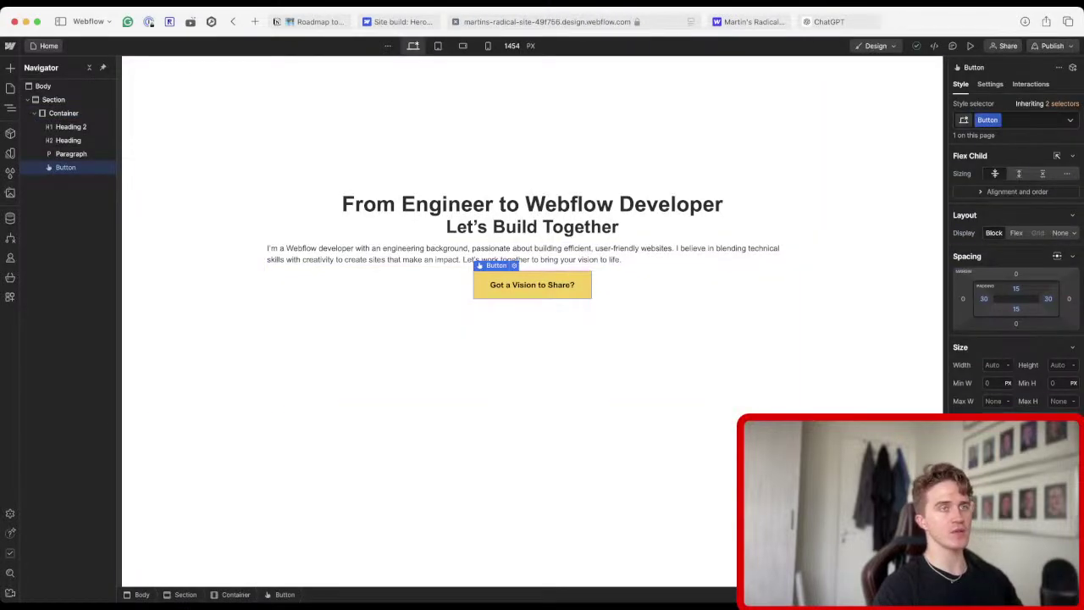
text(Hero)
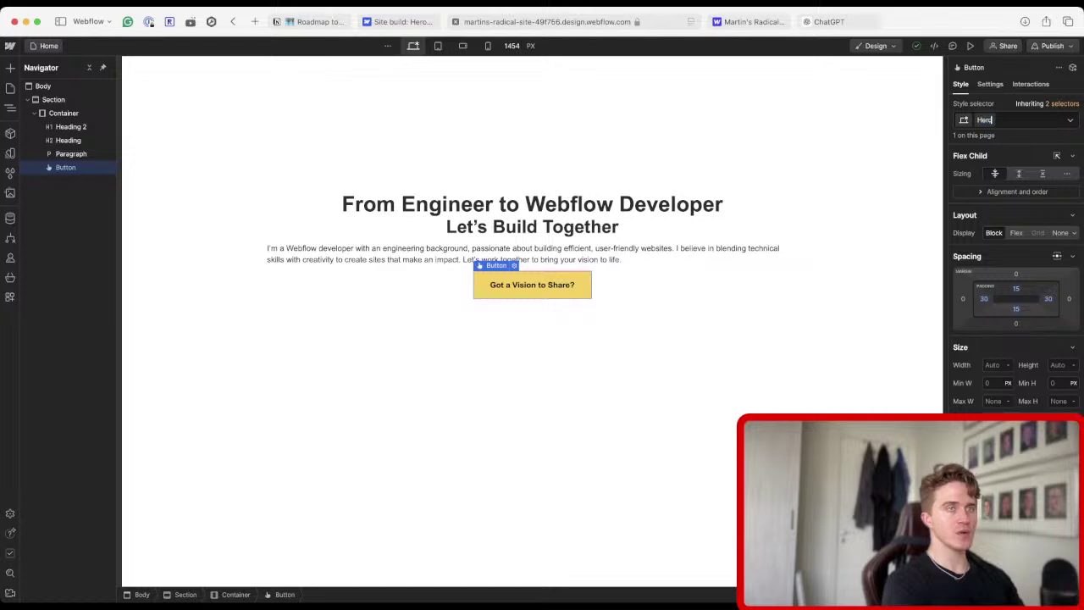
text( Button)
key(Return)
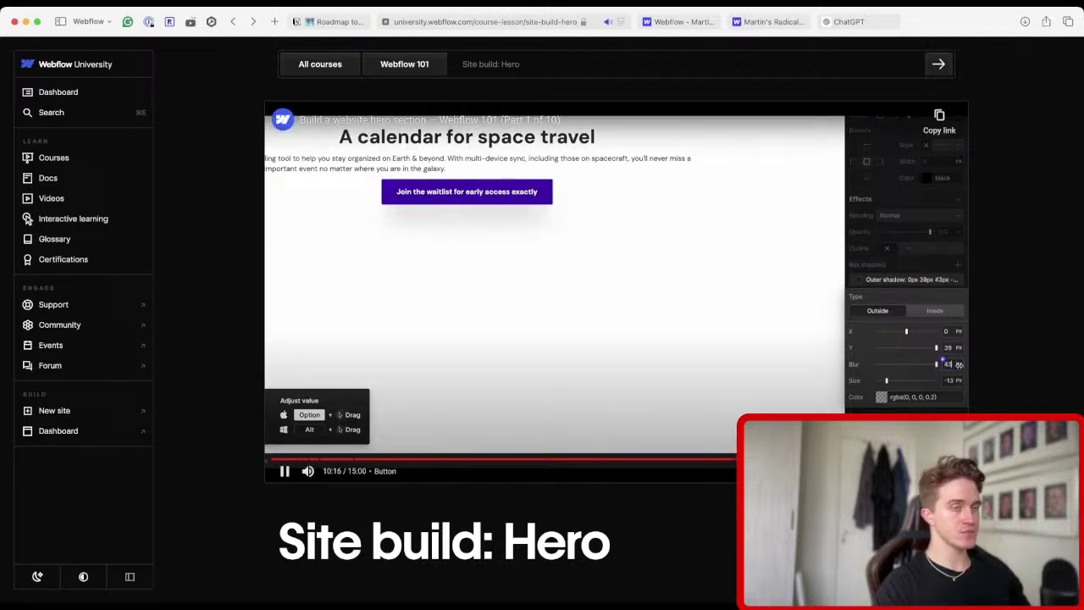
Pause the lesson video at 10:18, return to the site design and add a box shadow to the Hero Button.
key(space)
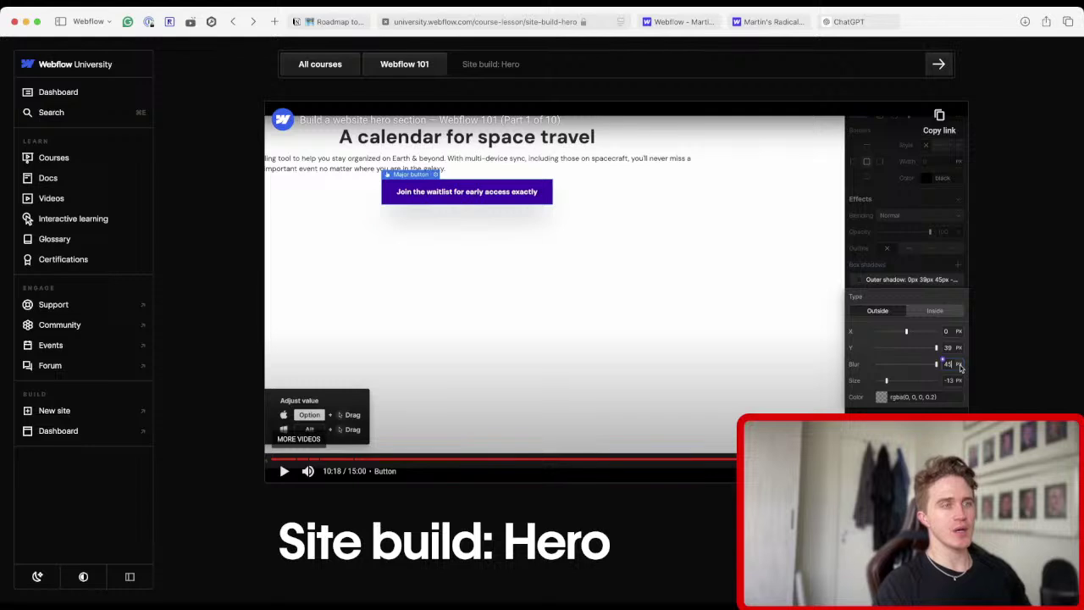
key(ctrl+Tab)
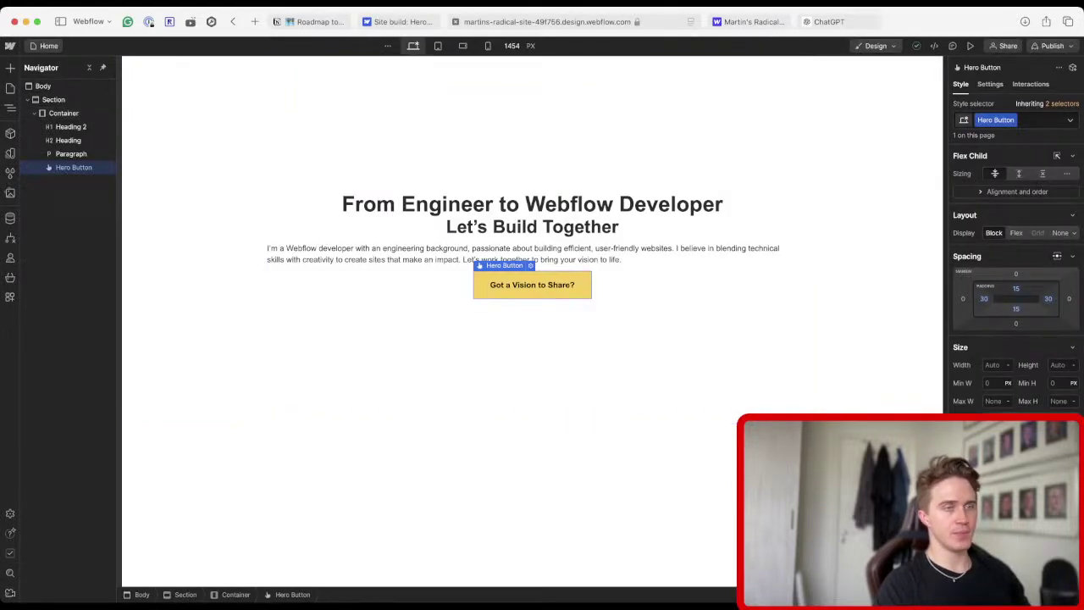
scroll(1016, 279, down, 10)
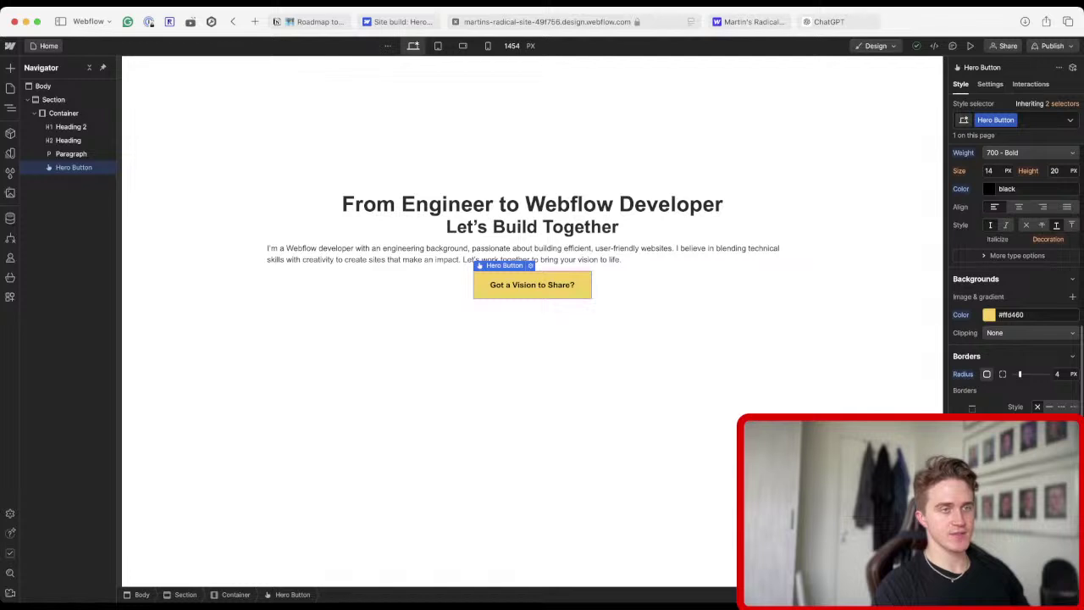
scroll(1016, 279, down, 5)
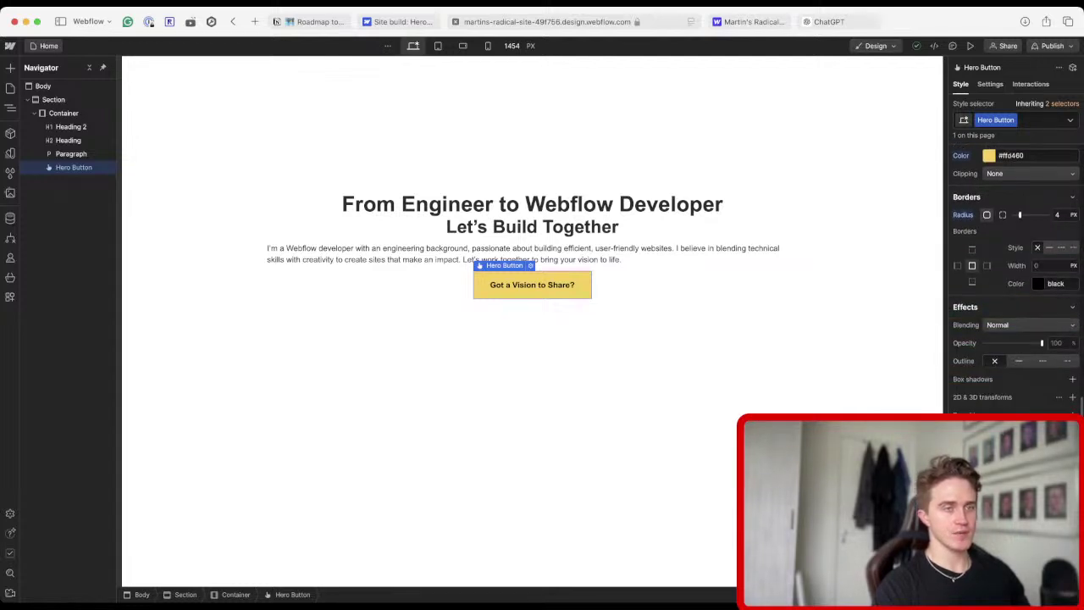
click(1072, 379)
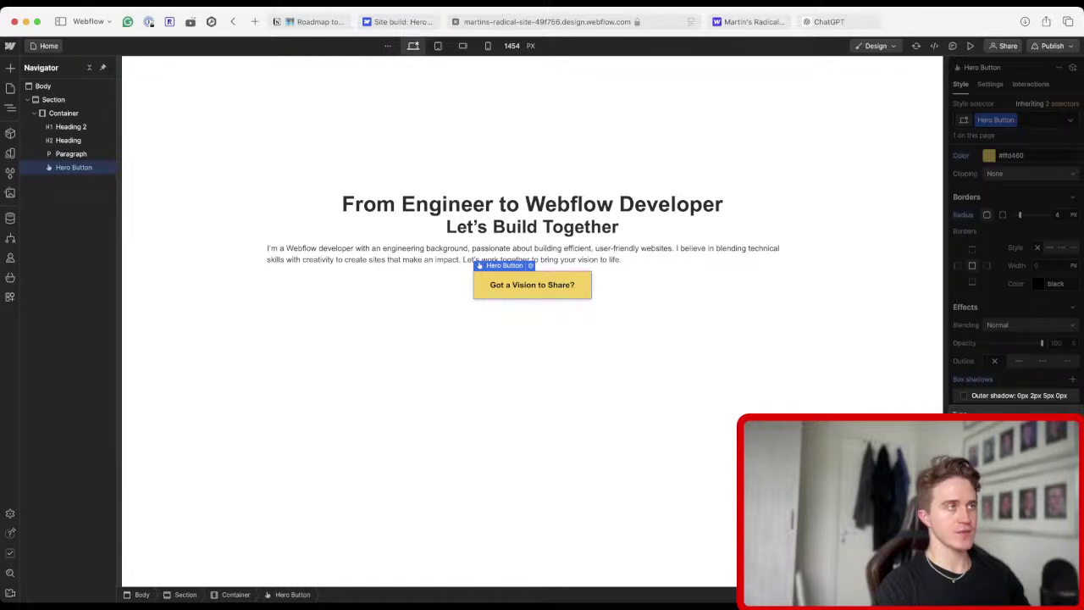
Check the shadow settings in the lesson video and raise the Hero Button shadow's Y offset to 38 px.
key(ctrl+shift+Tab)
key(ctrl+Tab)
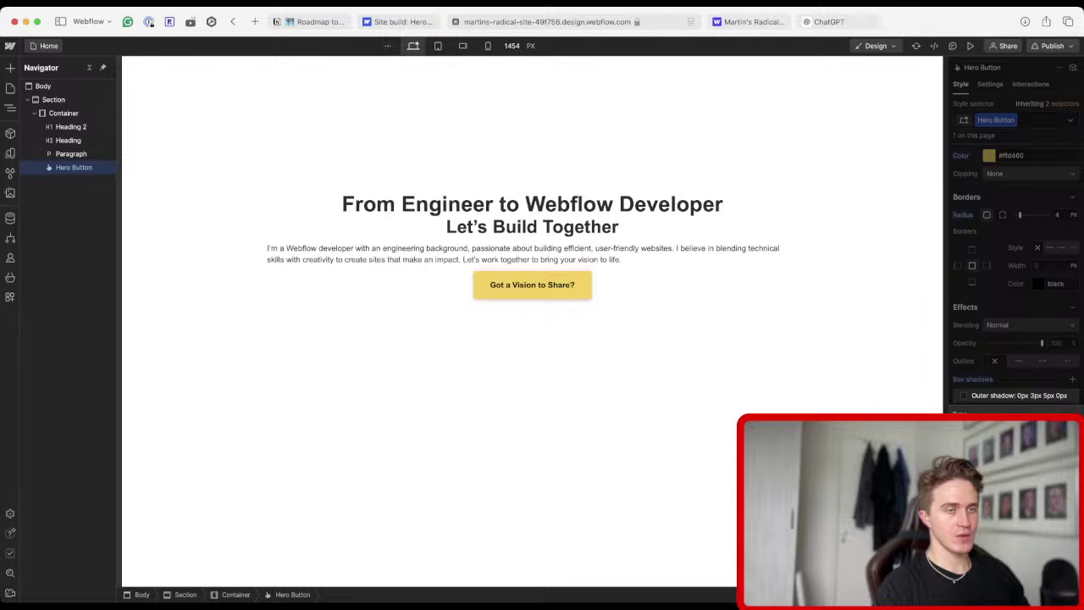
key(Up)
key(Up)
key(Up)
key(Up)
key(Up)
key(Up)
key(Up)
key(Up)
key(Up)
key(Up)
key(Up)
key(Up)
key(Up)
key(Up)
key(Up)
key(Up)
key(Up)
key(Up)
key(Up)
key(Up)
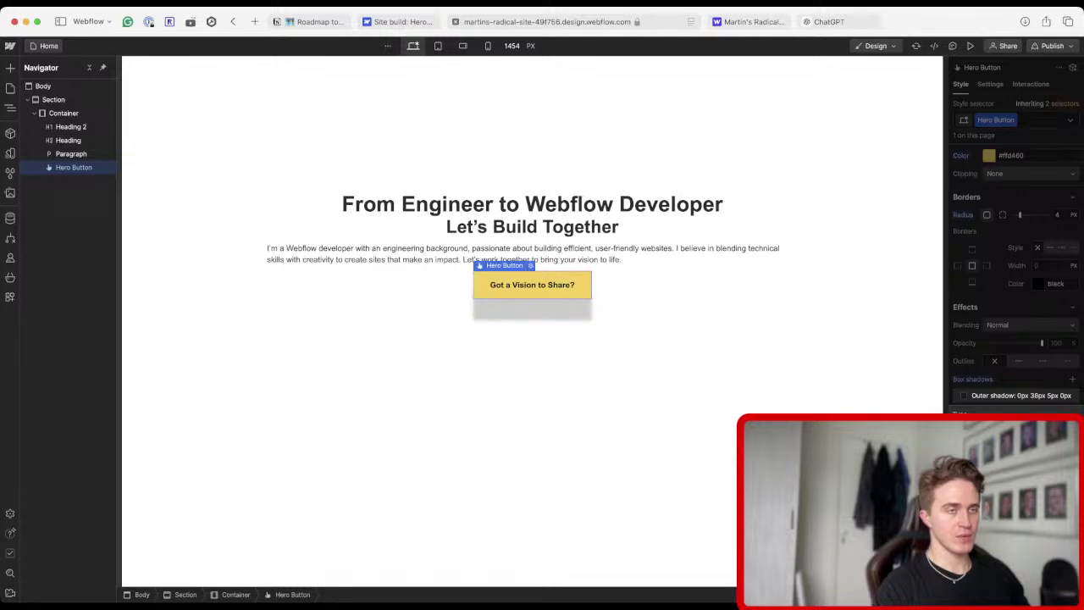
Set the Hero Button shadow's blur to 45 px, comparing it with the settings in the lesson video.
key(ctrl+shift+Tab)
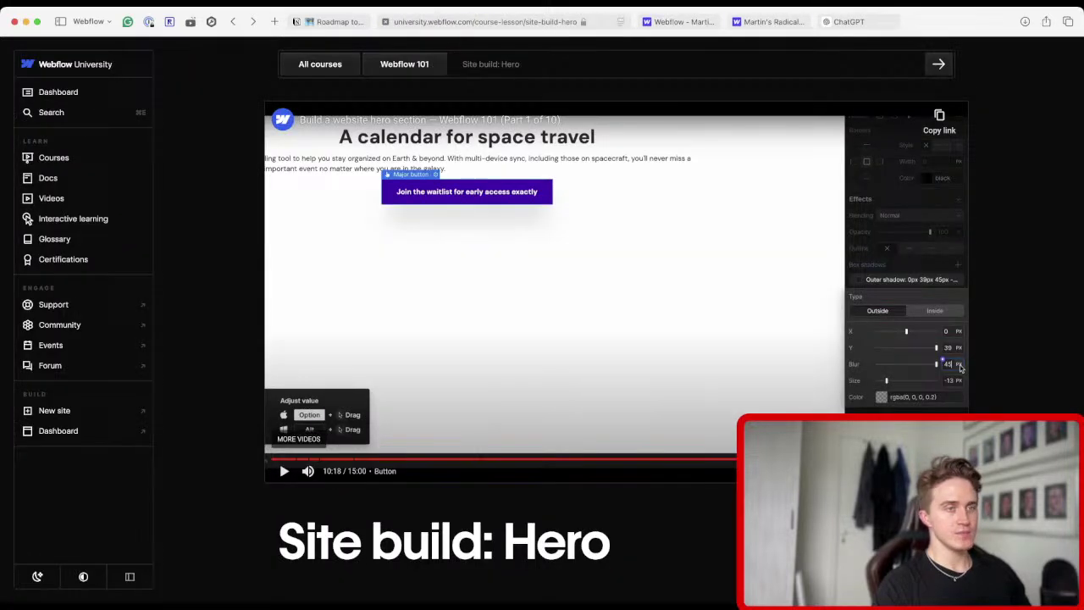
key(ctrl+Tab)
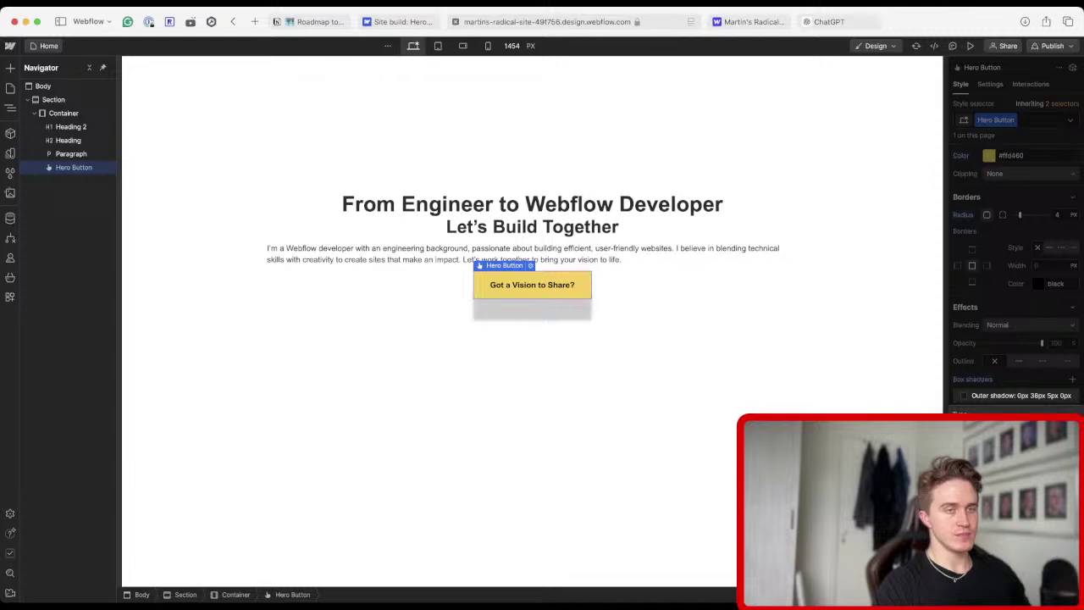
text(26)
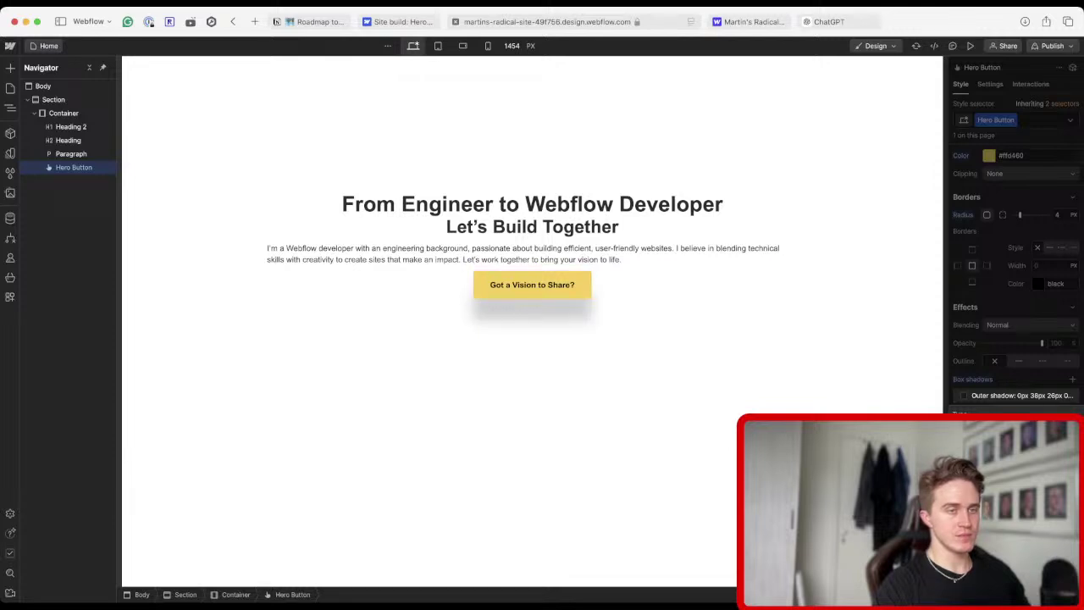
key(shift+Up)
key(shift+Up)
key(Down)
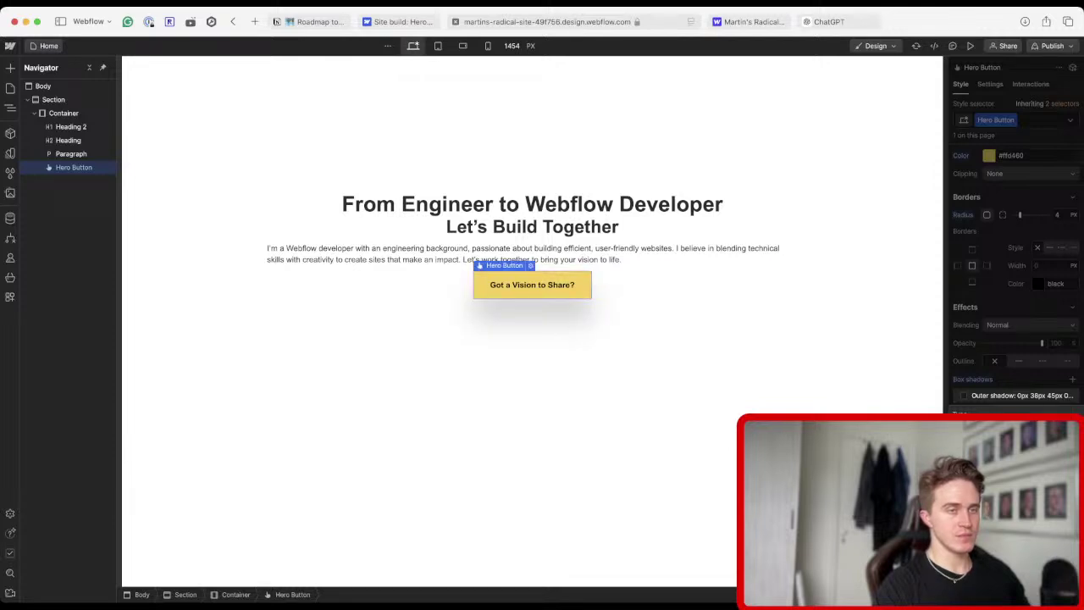
key(ctrl+shift+Tab)
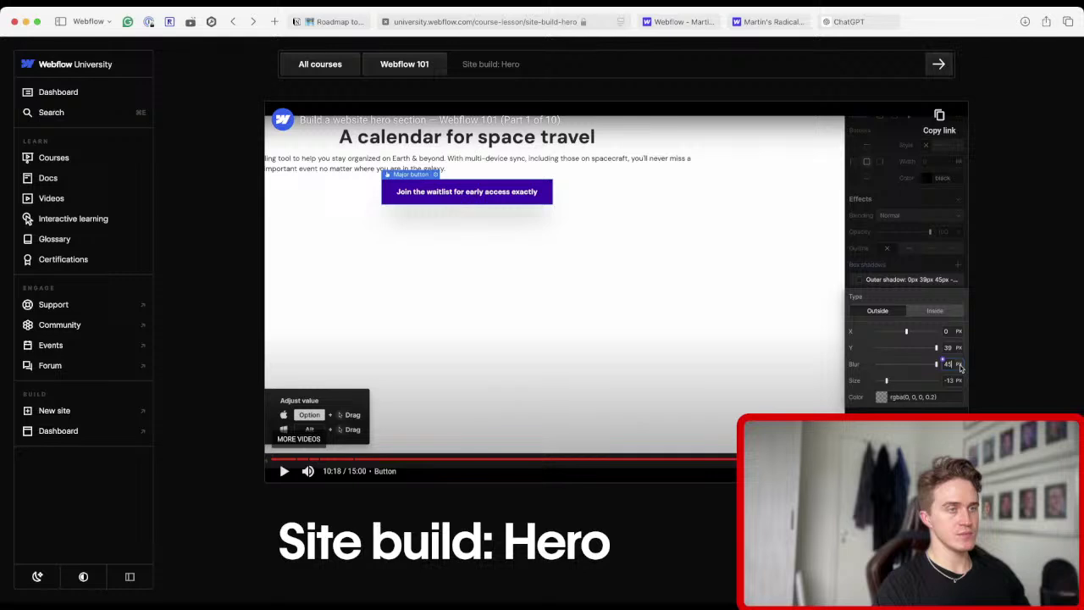
Return to the site design and try a larger size for the Hero Button's box shadow.
key(ctrl+Tab)
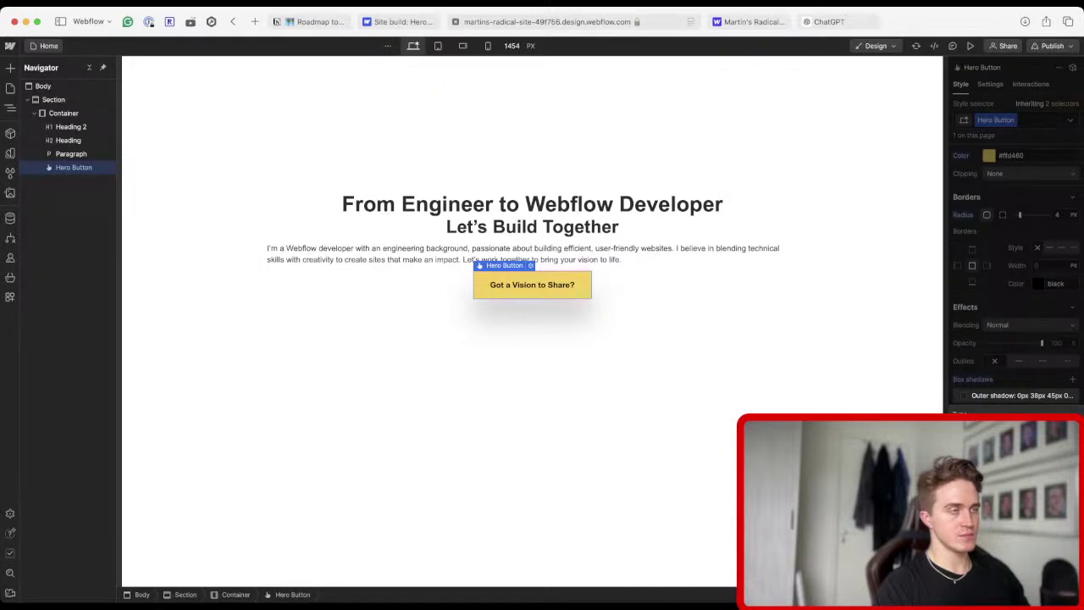
key(Down)
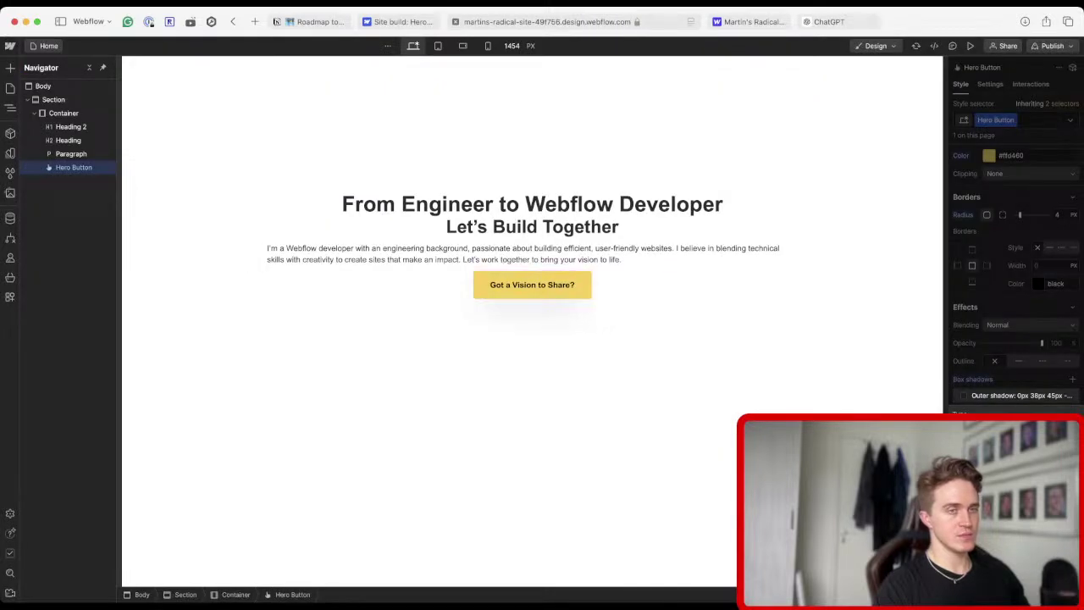
key(Up)
key(Up)
key(Up)
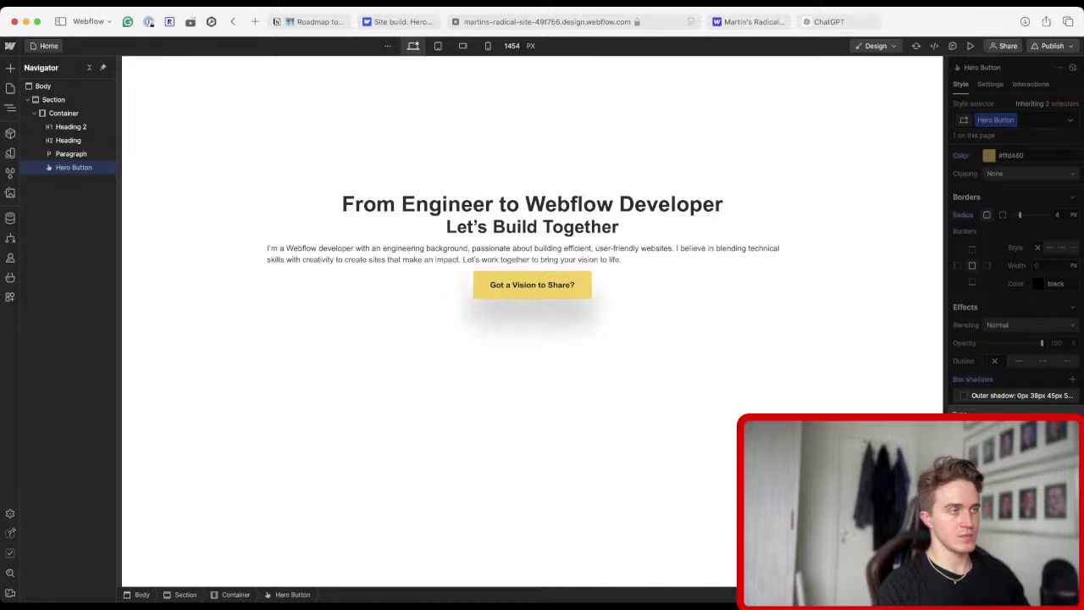
key(Up)
key(Up)
key(Up)
key(Up)
key(Up)
key(Up)
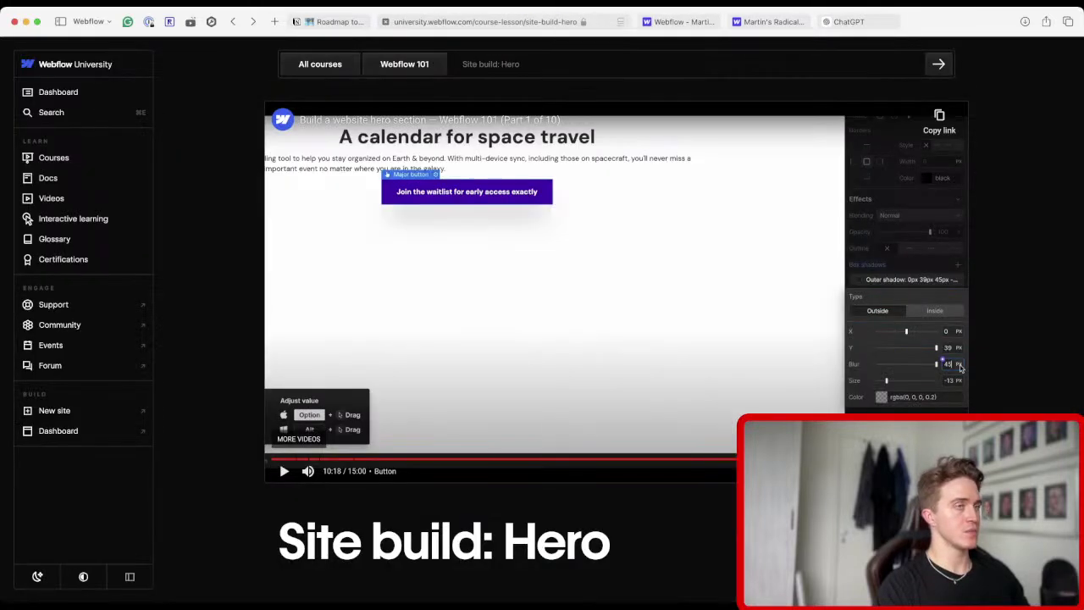
Watch the lesson video to 10:25, return to the site design and set the Hero Button's shadow color to the Highlighter variable.
key(space)
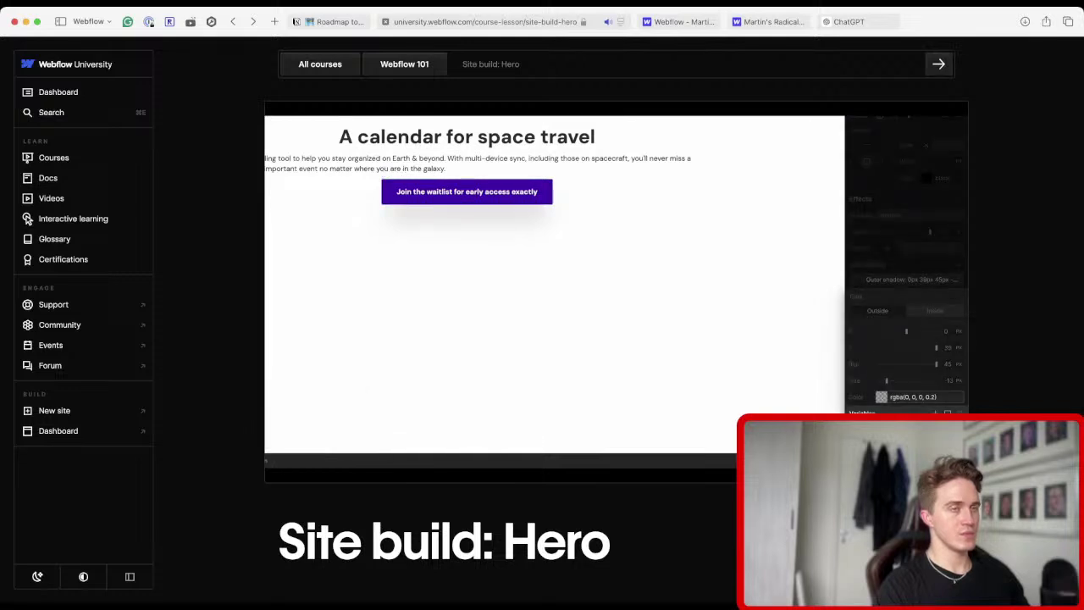
key(space)
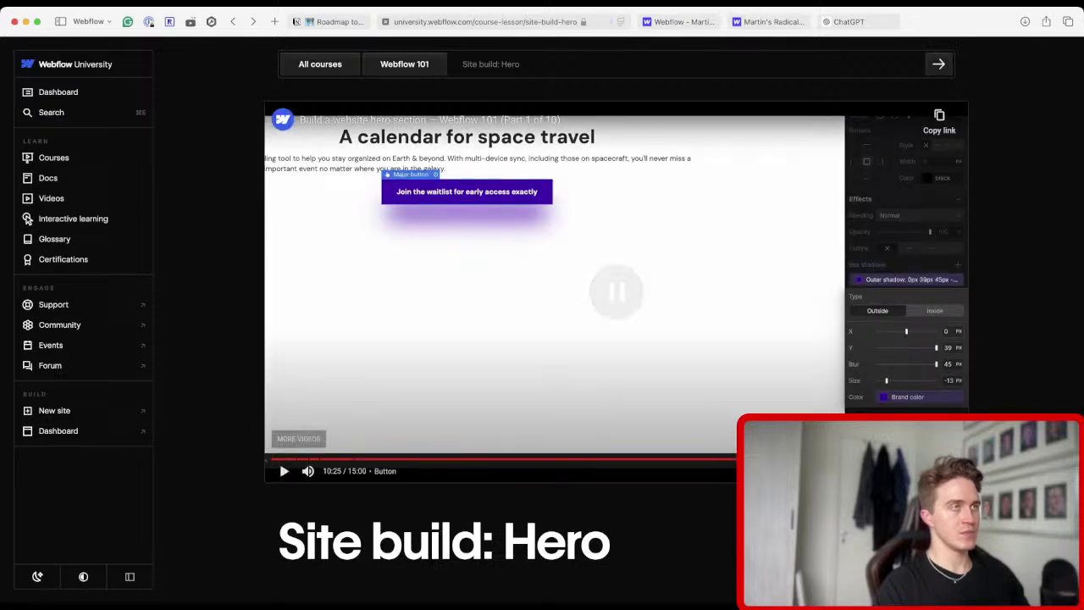
key(ctrl+Tab)
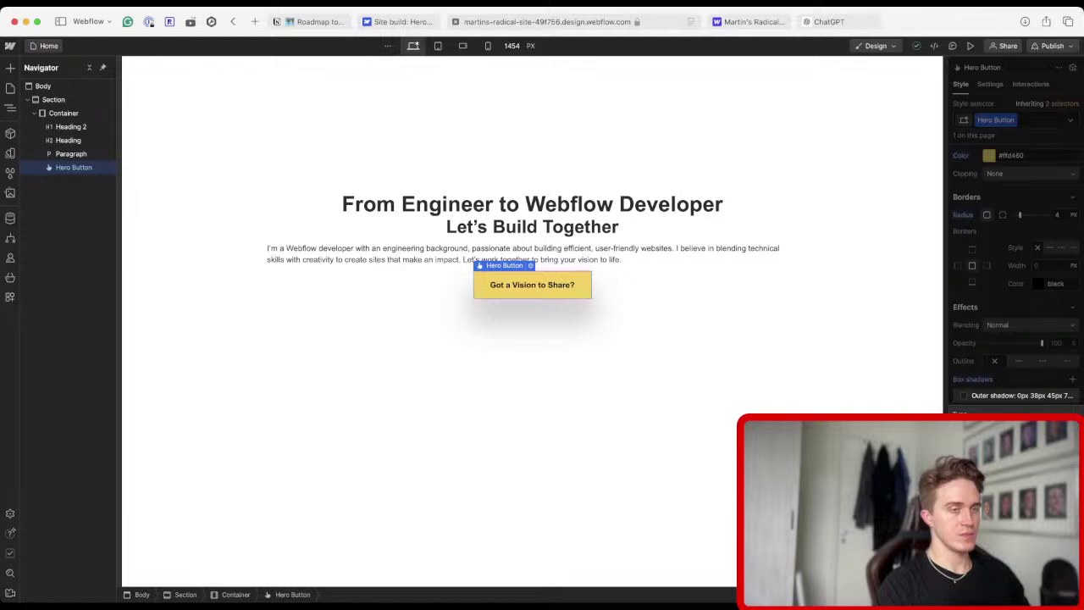
click(989, 509)
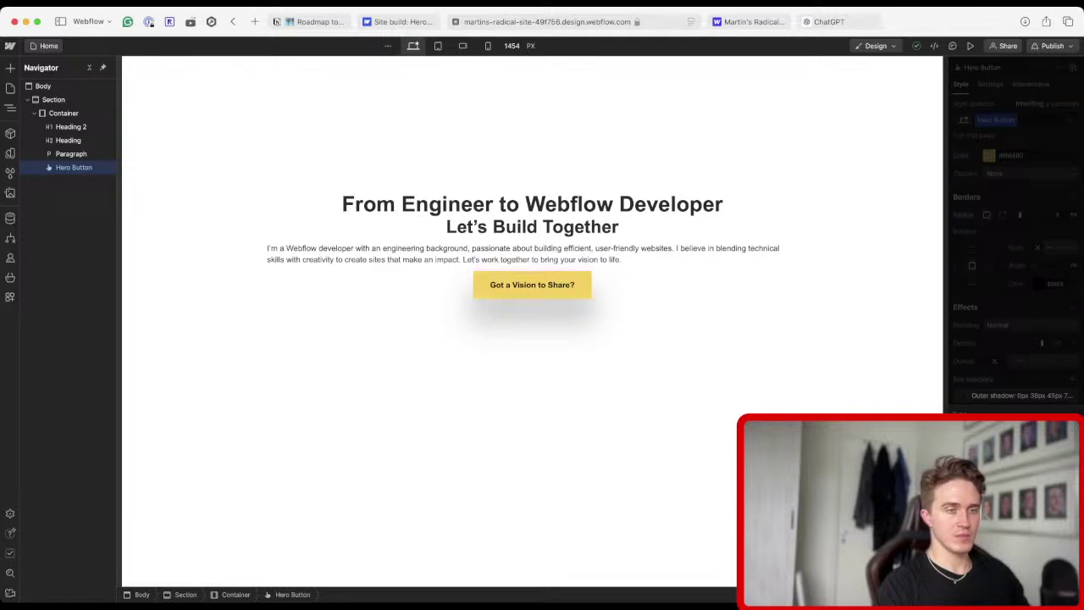
click(999, 542)
key(Escape)
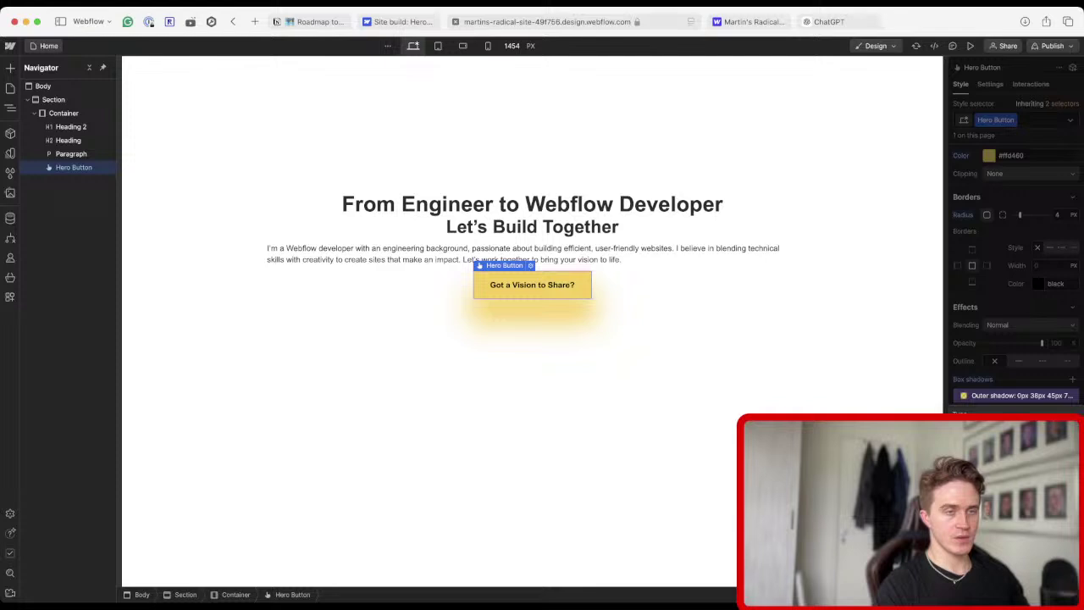
Reduce the Hero Button shadow's size to a negative value and compare it with the lesson video up to 10:28.
drag(1019, 492, 1010, 492)
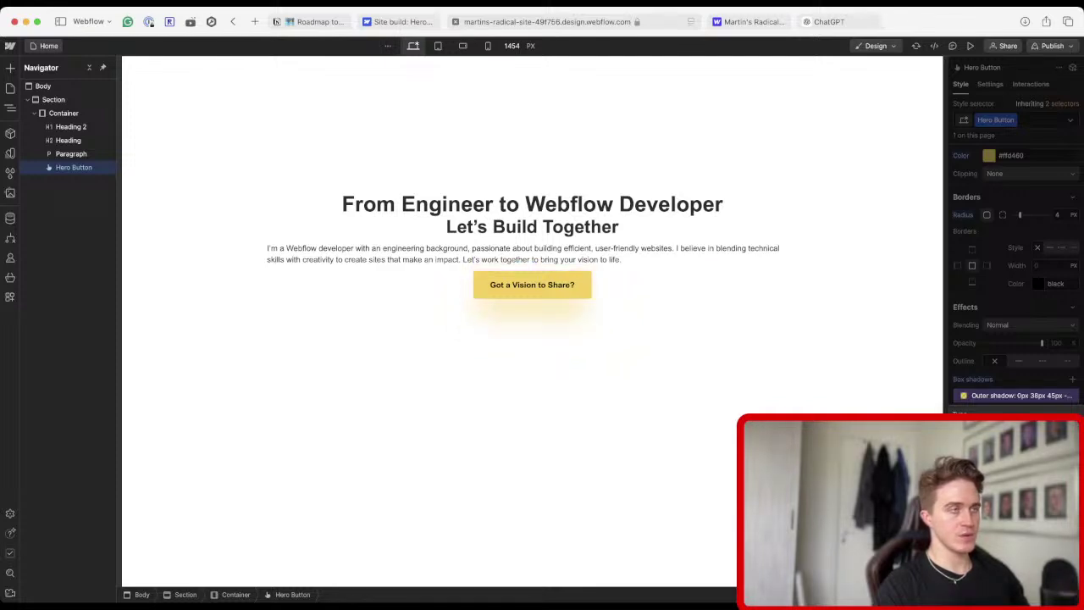
click(531, 423)
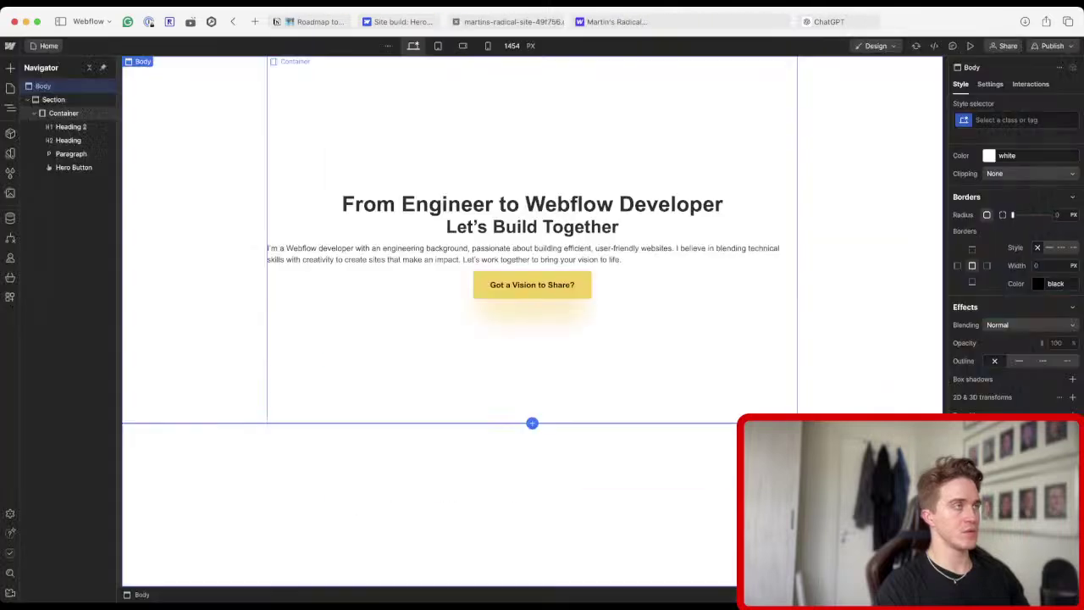
key(super+alt+Left)
key(space)
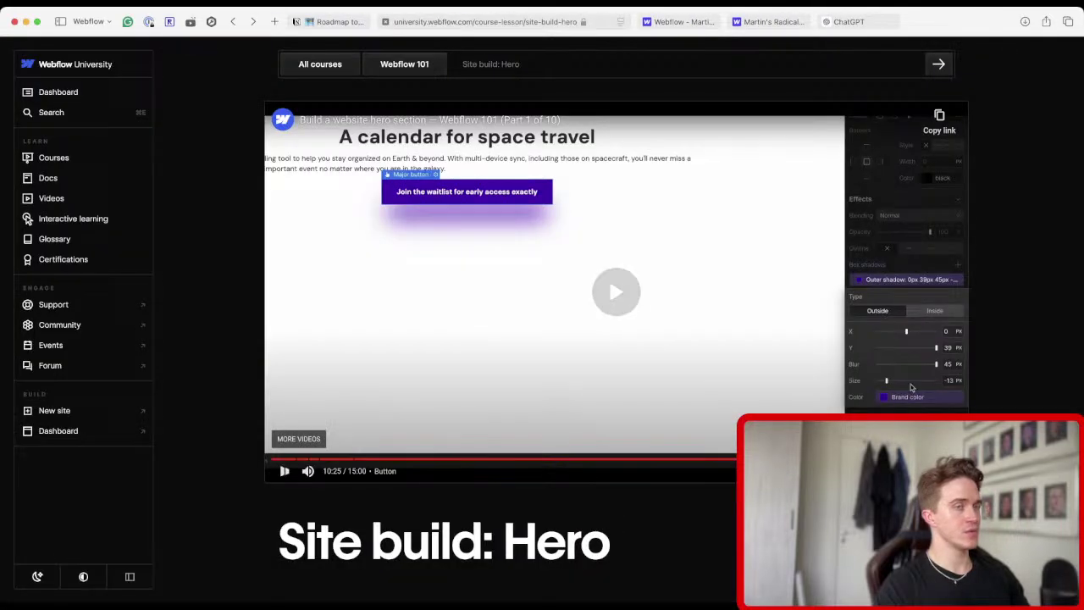
key(space)
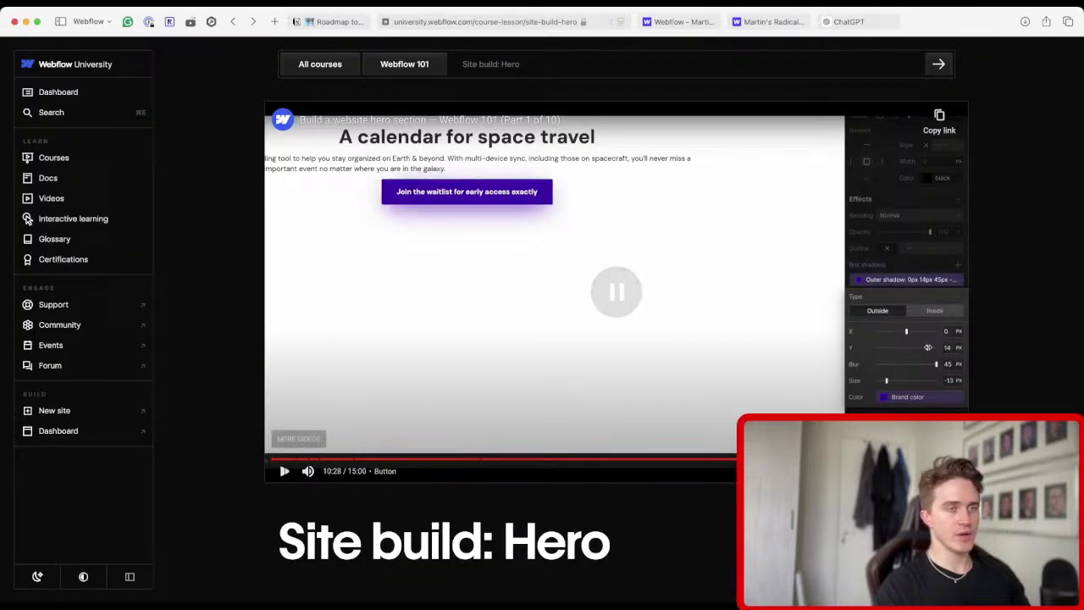
key(super+alt+Right)
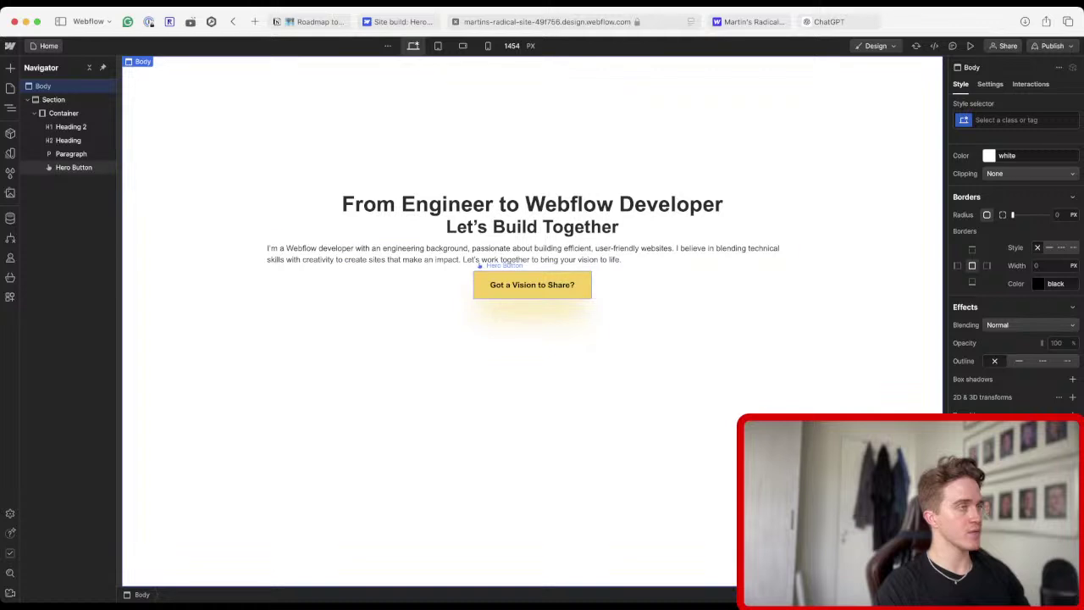
Try the Highlighter variable as the background color of the "From Engineer to Webflow Developer" heading.
click(70, 126)
scroll(984, 278, up, 3)
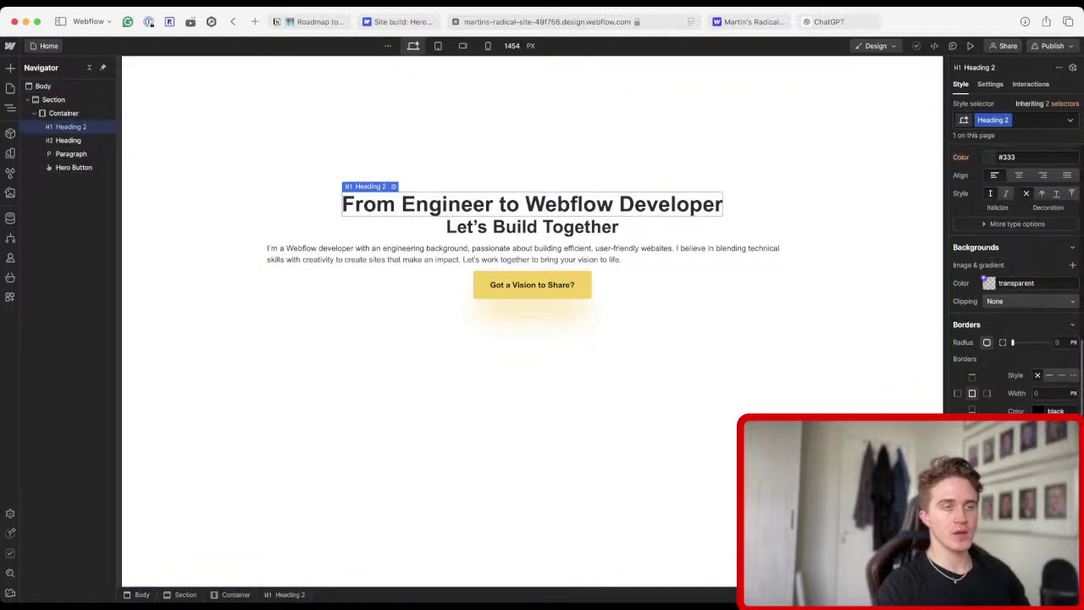
click(988, 283)
key(Escape)
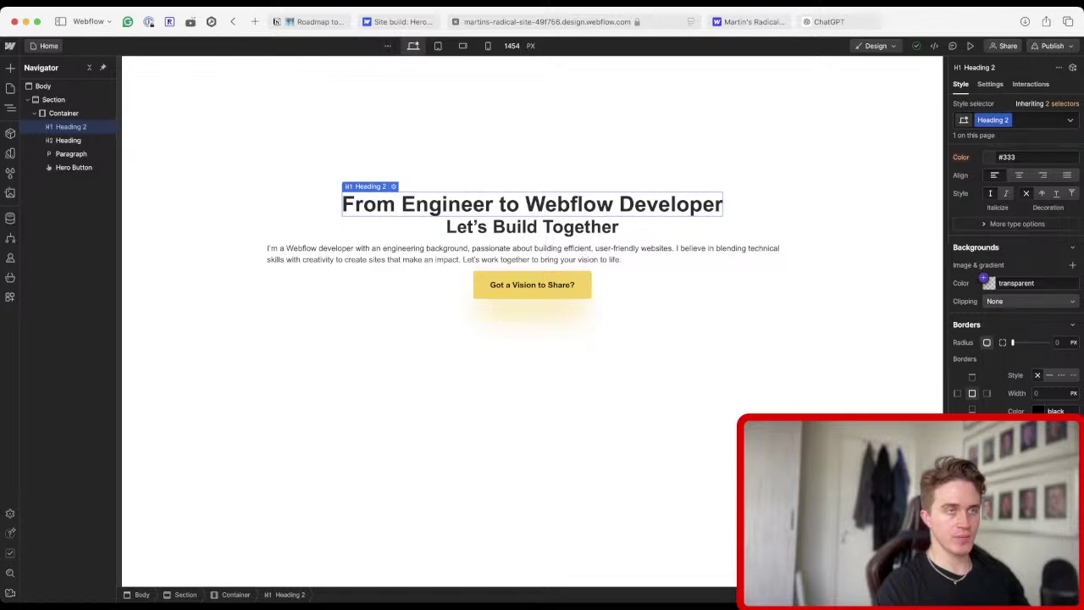
click(983, 277)
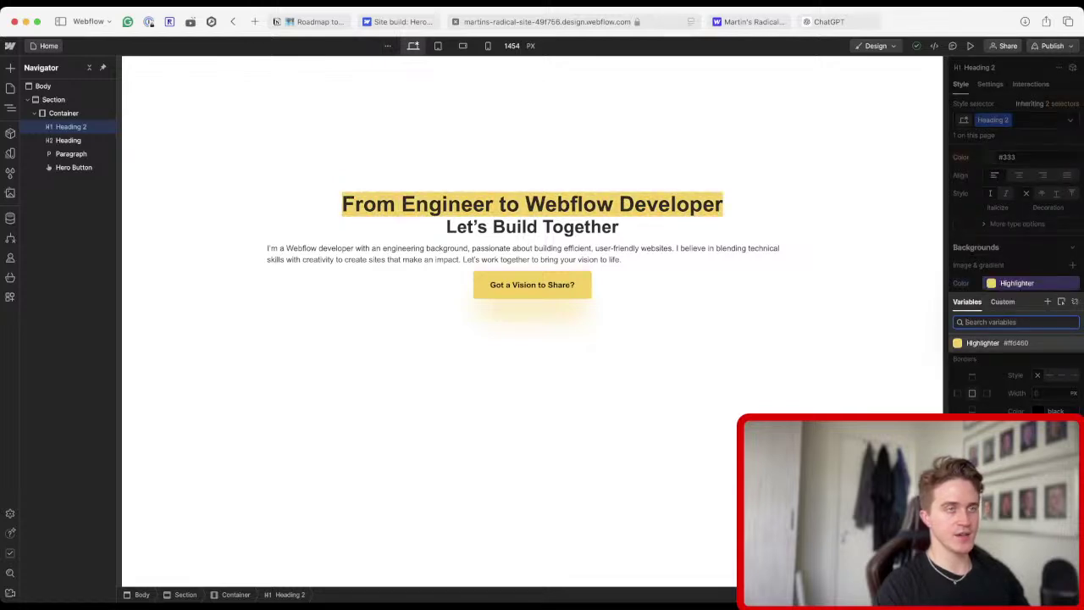
key(Escape)
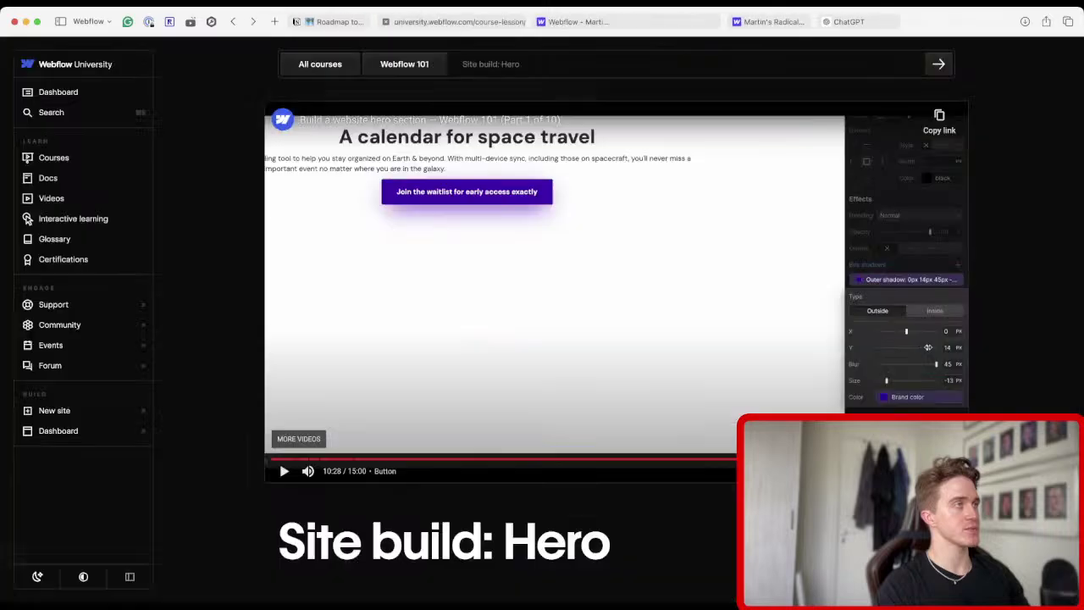
Continue the lesson video from 10:28 through the end of the Button chapter into the App image chapter.
key(space)
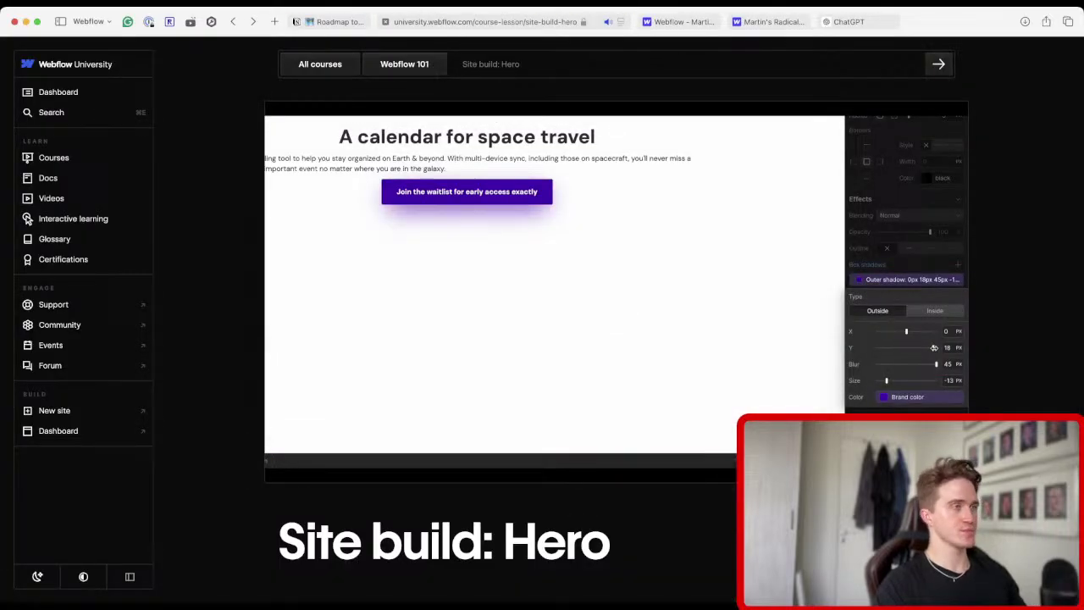
key(space)
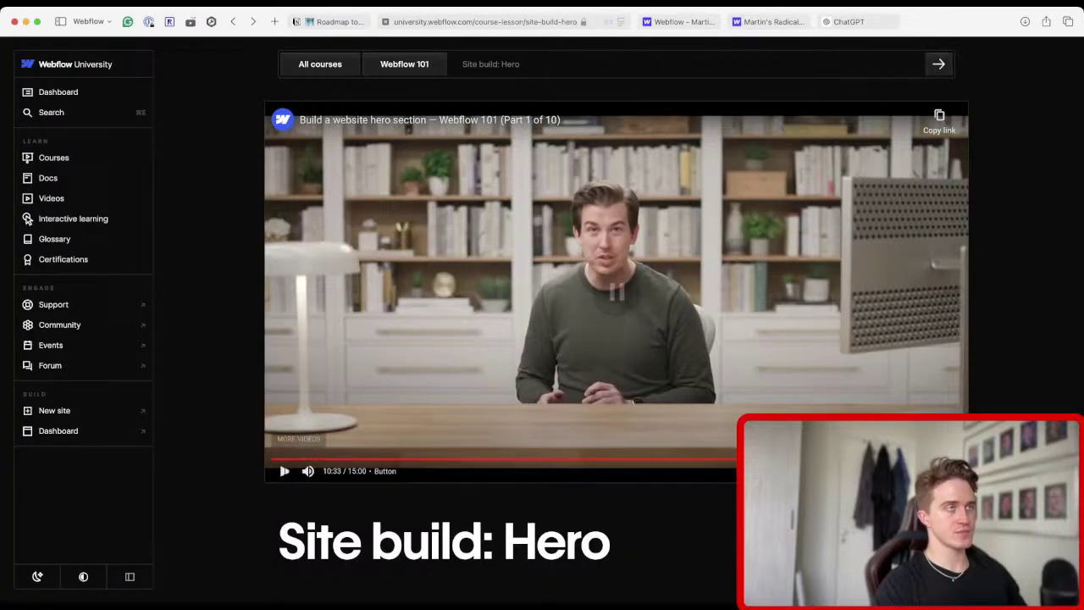
key(ctrl+Tab)
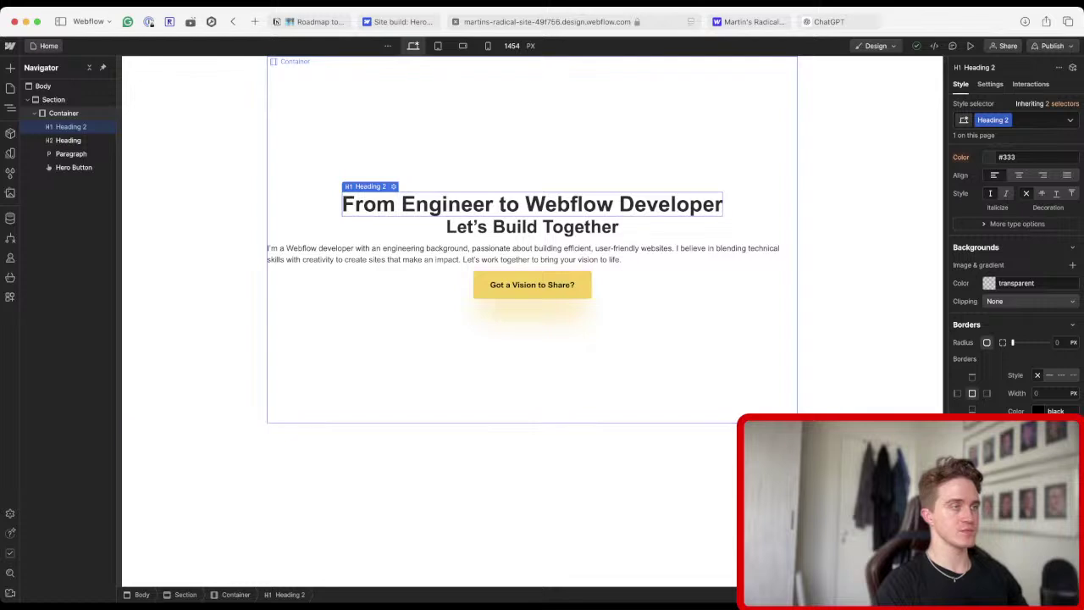
key(ctrl+shift+Tab)
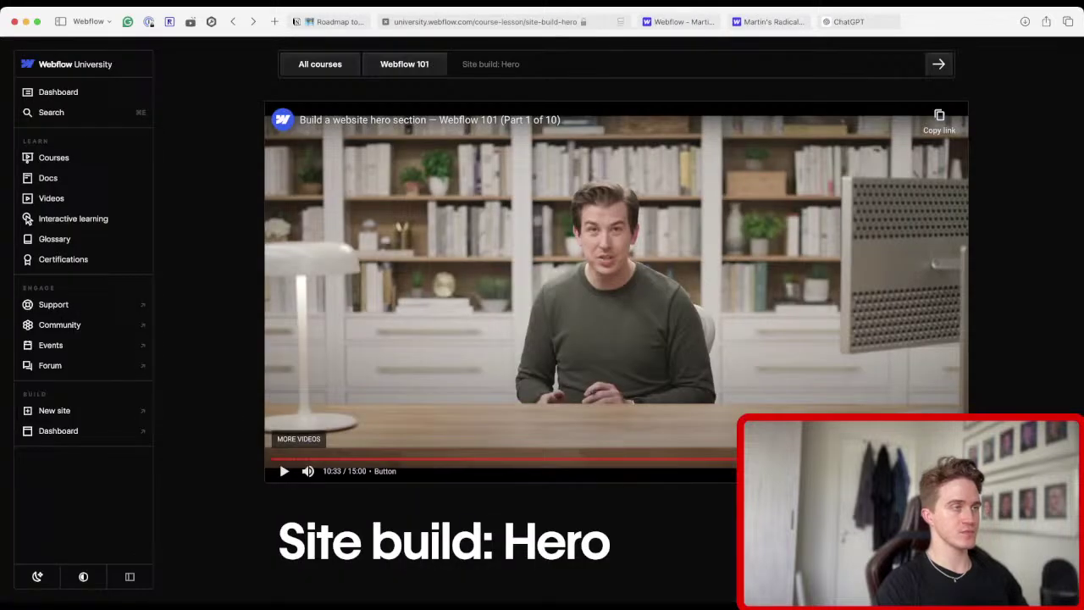
key(space)
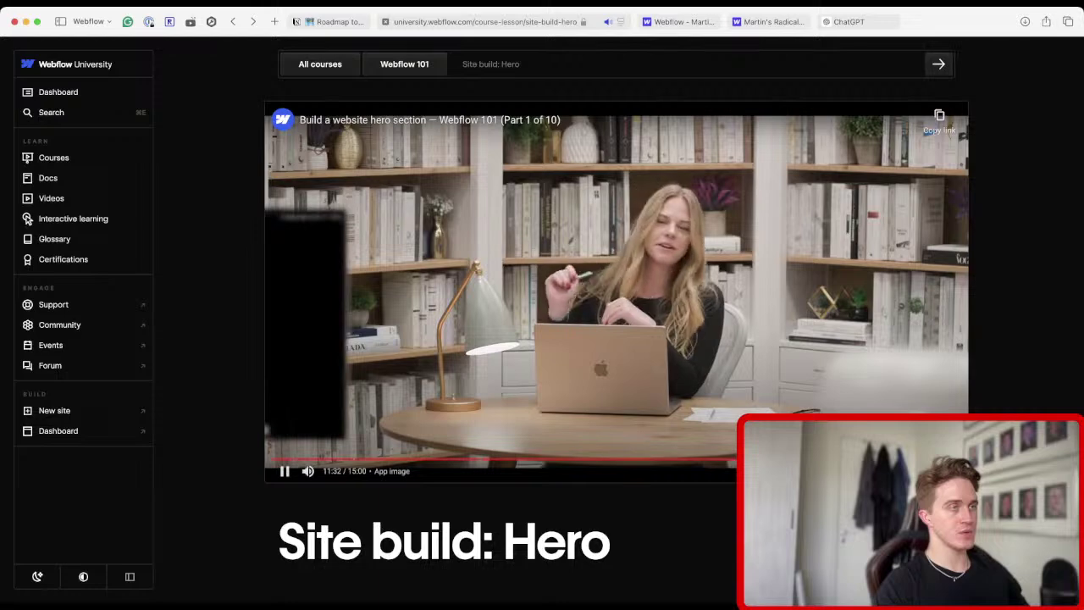
Return to the site design, inspect the Container, Section and Body elements, and open the site's assets.
key(ctrl+Tab)
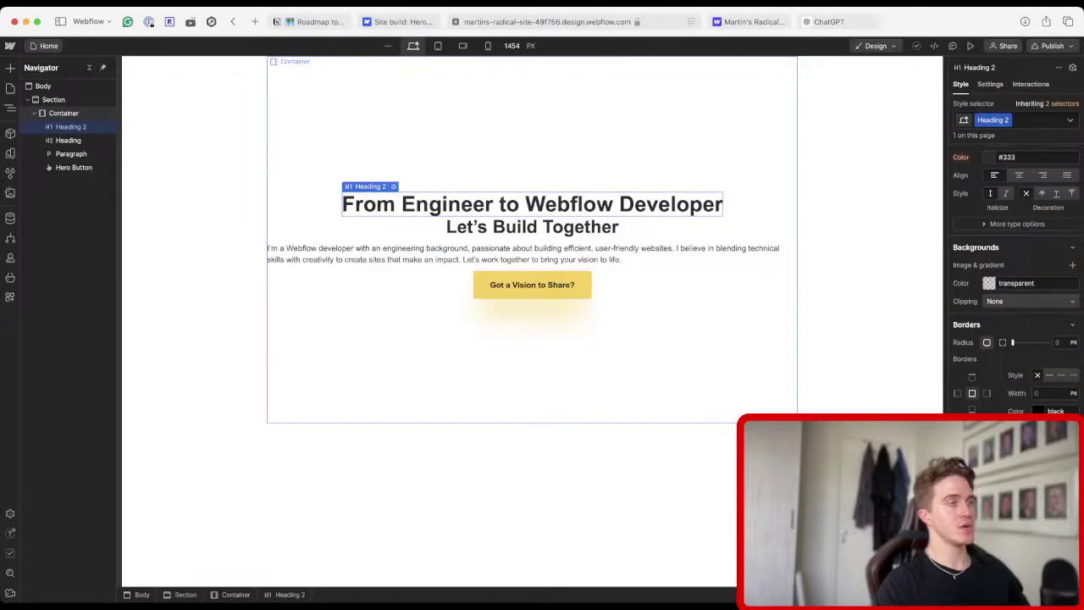
click(64, 113)
click(54, 99)
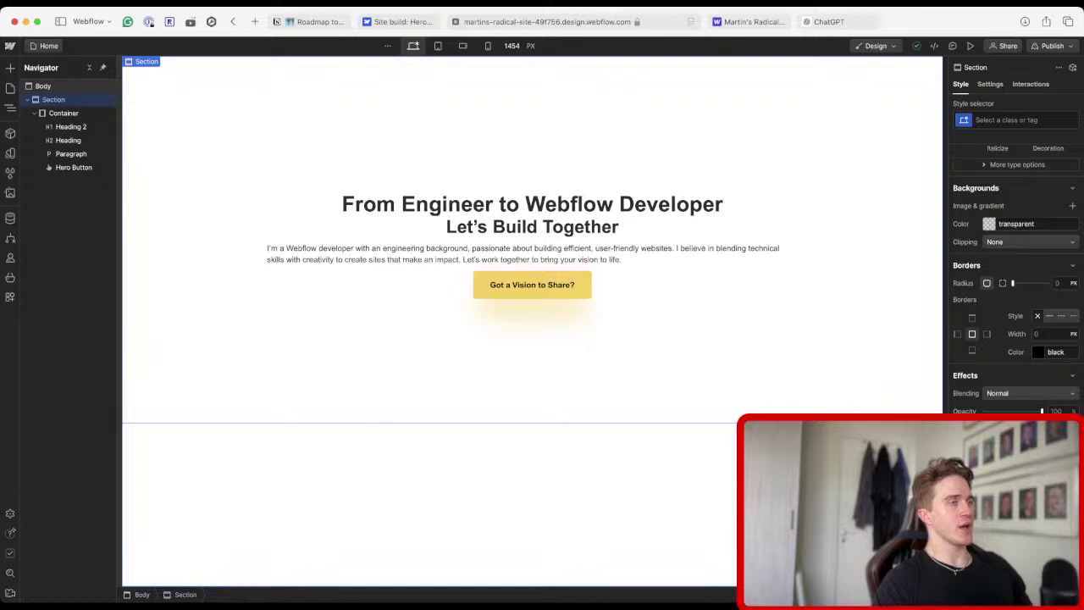
click(42, 86)
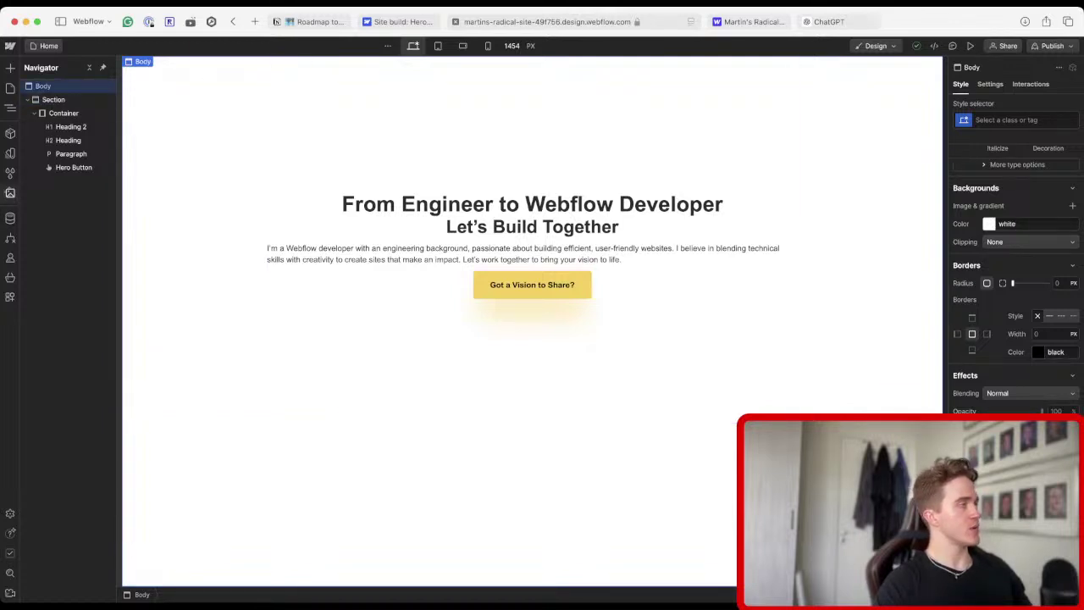
click(10, 193)
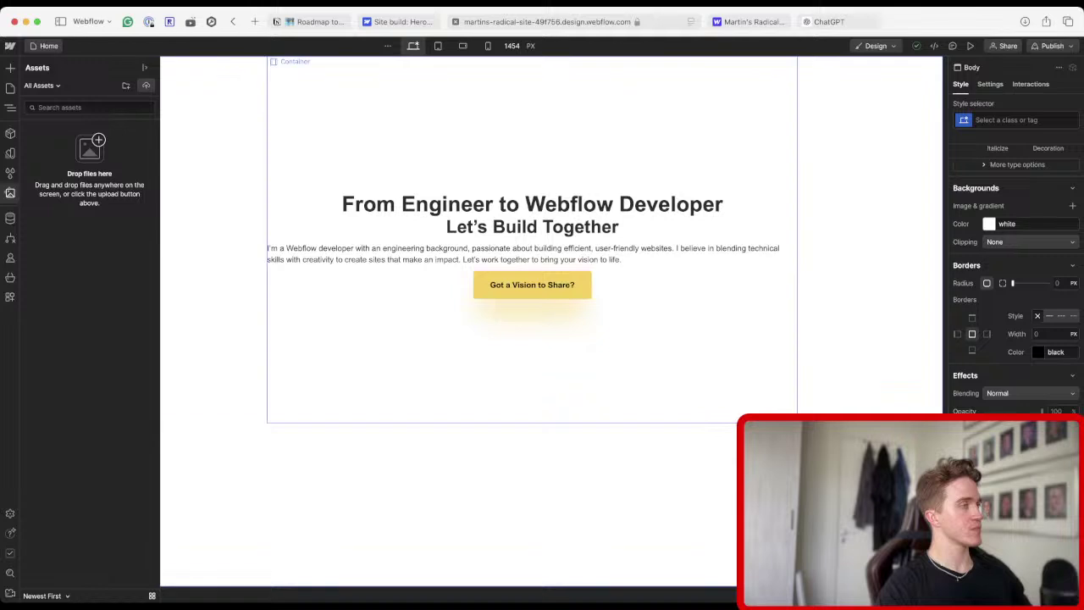
Watch the lesson video's App image chapter and pause it at 12:55.
key(ctrl+shift+Tab)
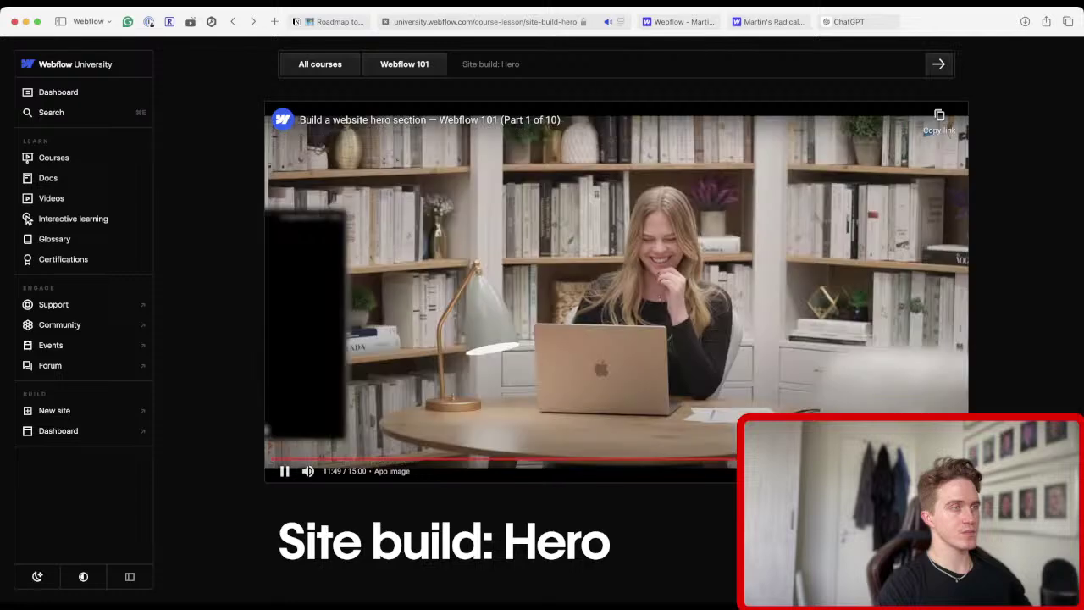
key(space)
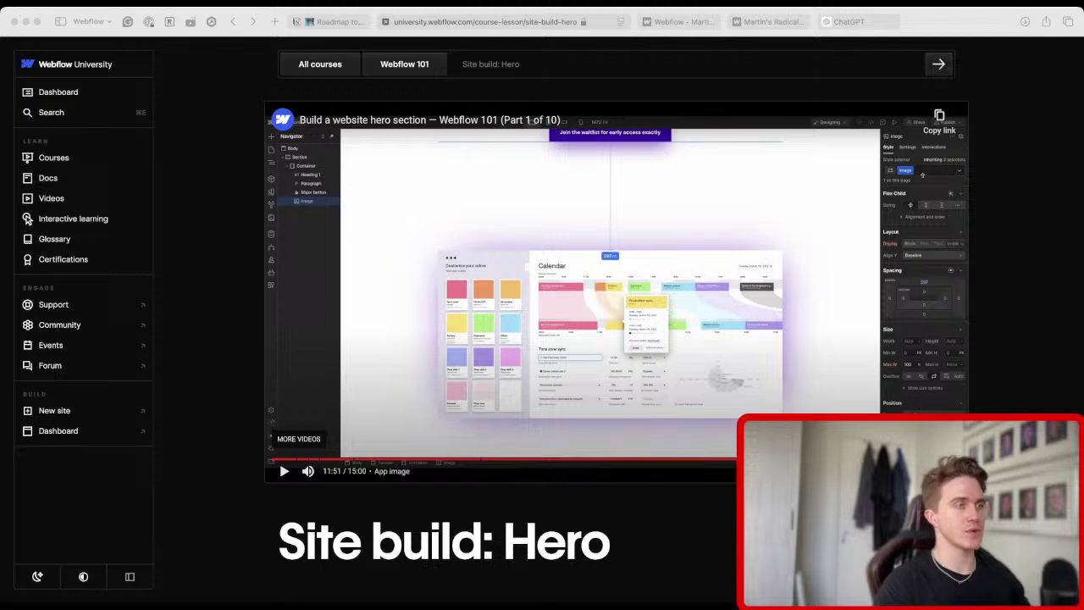
key(space)
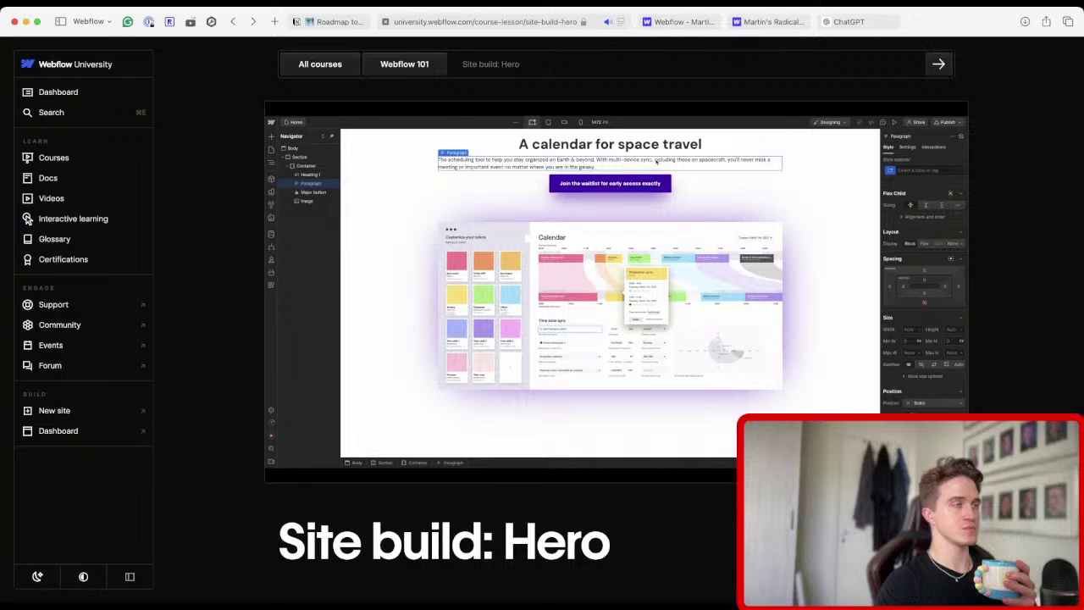
key(space)
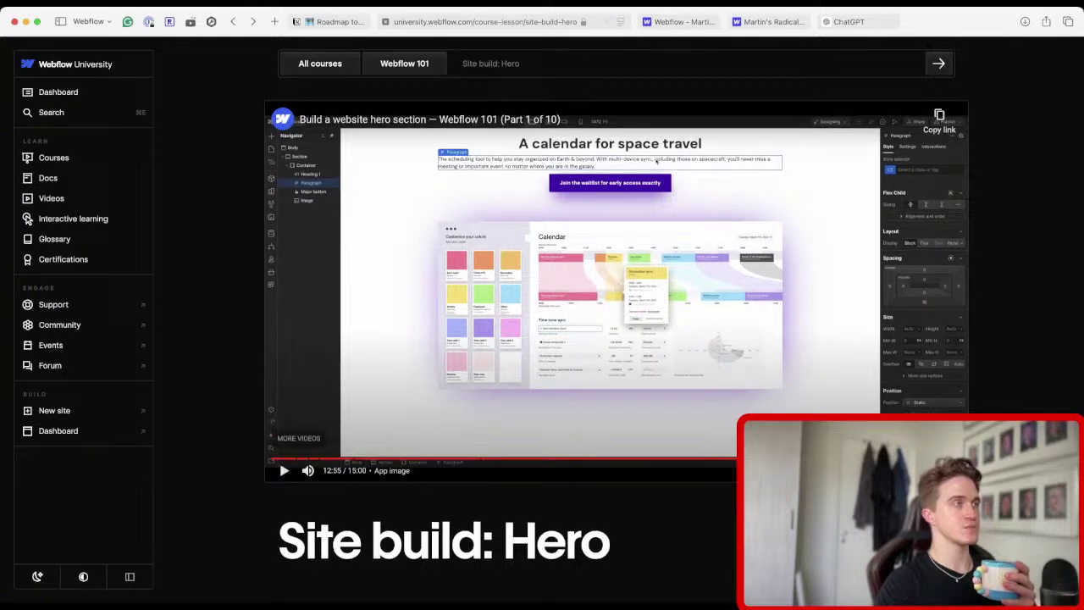
Return to the site design and set the hero paragraph's top and bottom padding to 15 px.
key(ctrl+Tab)
click(532, 253)
key(z)
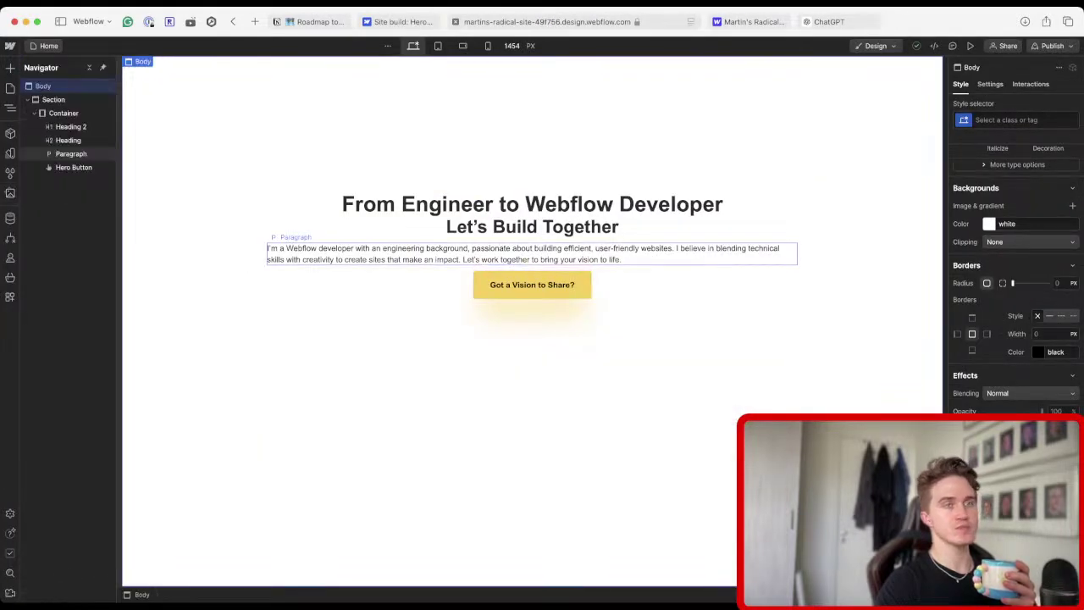
scroll(1016, 271, up, 10)
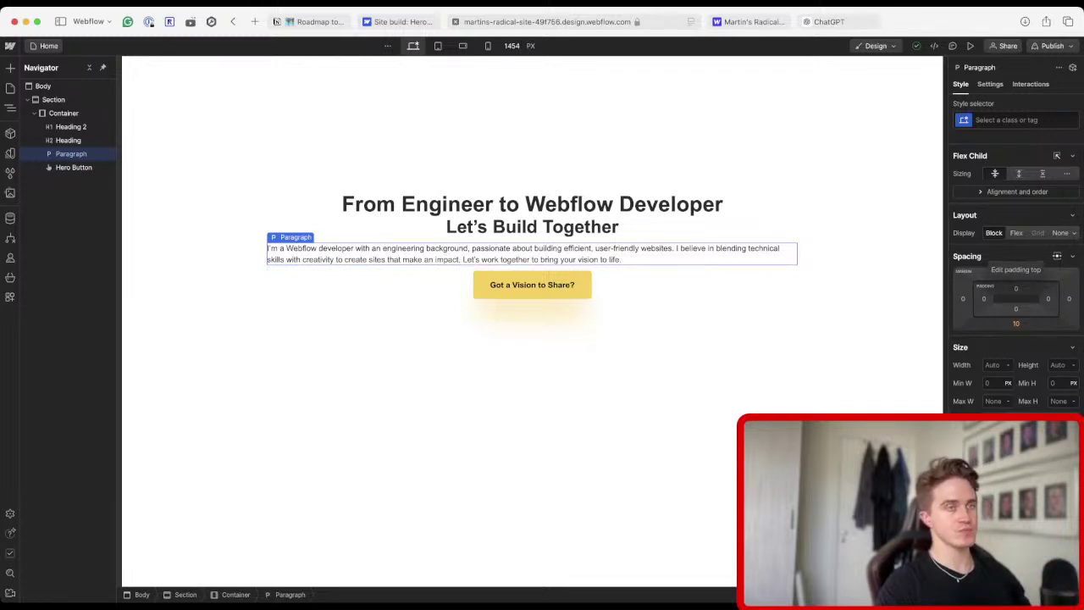
click(1015, 273)
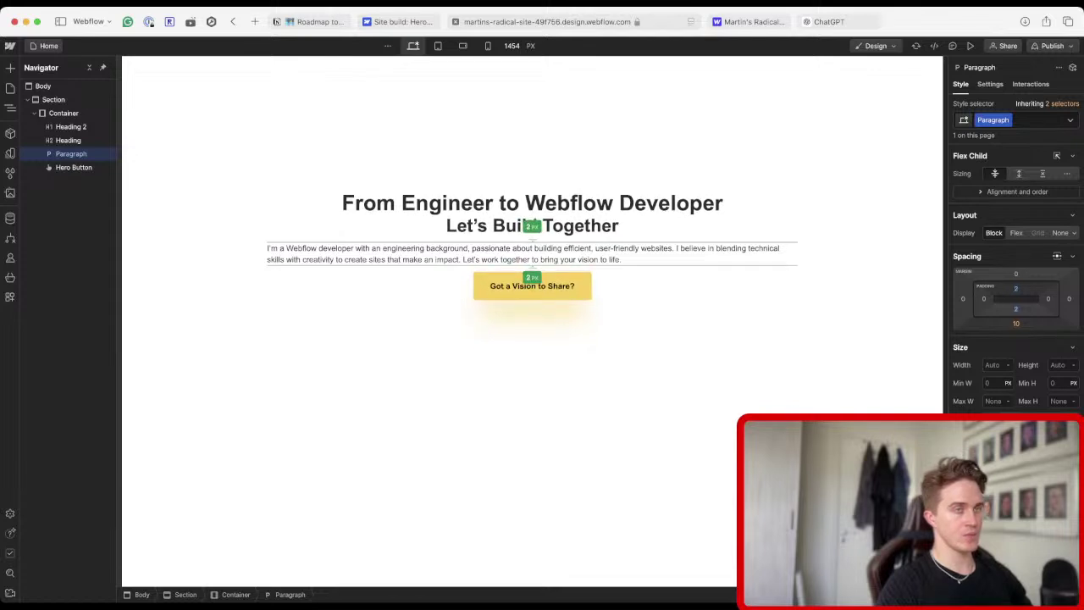
drag(1015, 288, 1015, 275)
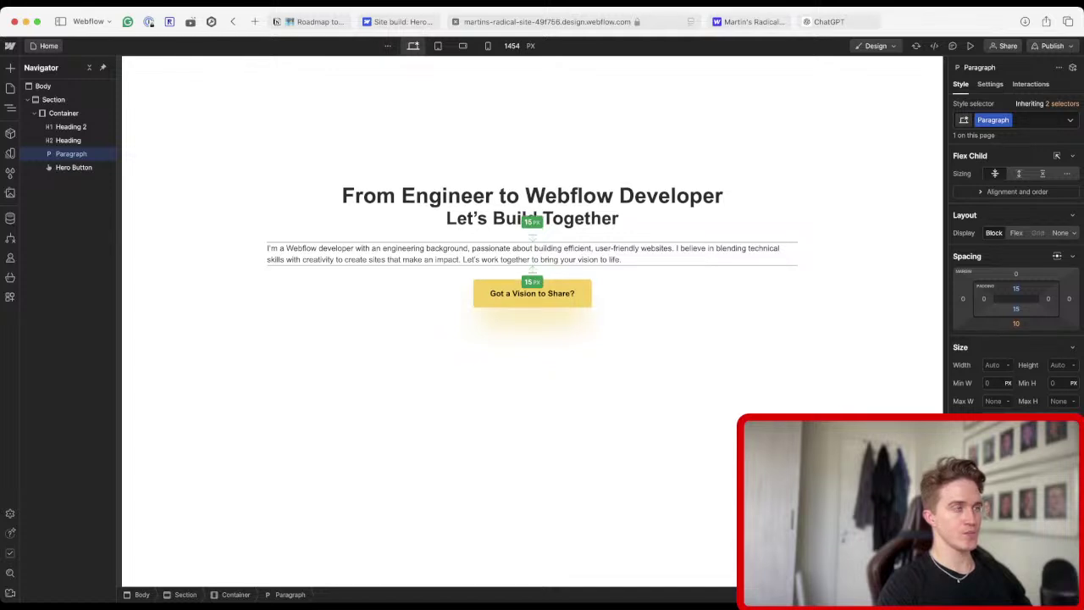
Set the hero paragraph's top and bottom padding to 13 px.
drag(1015, 275, 1016, 271)
click(63, 112)
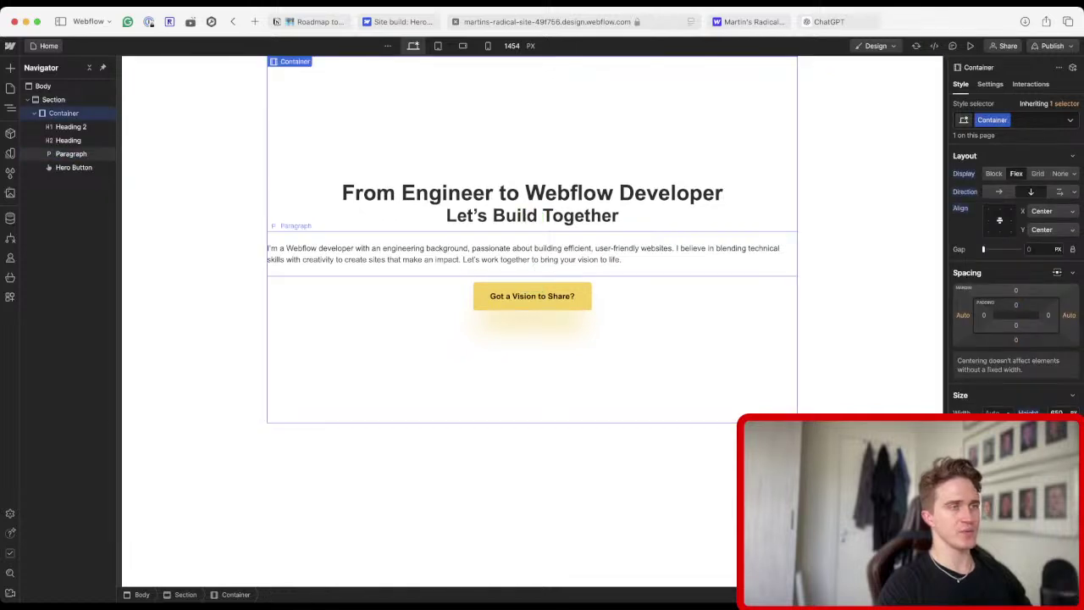
click(71, 153)
drag(1015, 289, 1015, 294)
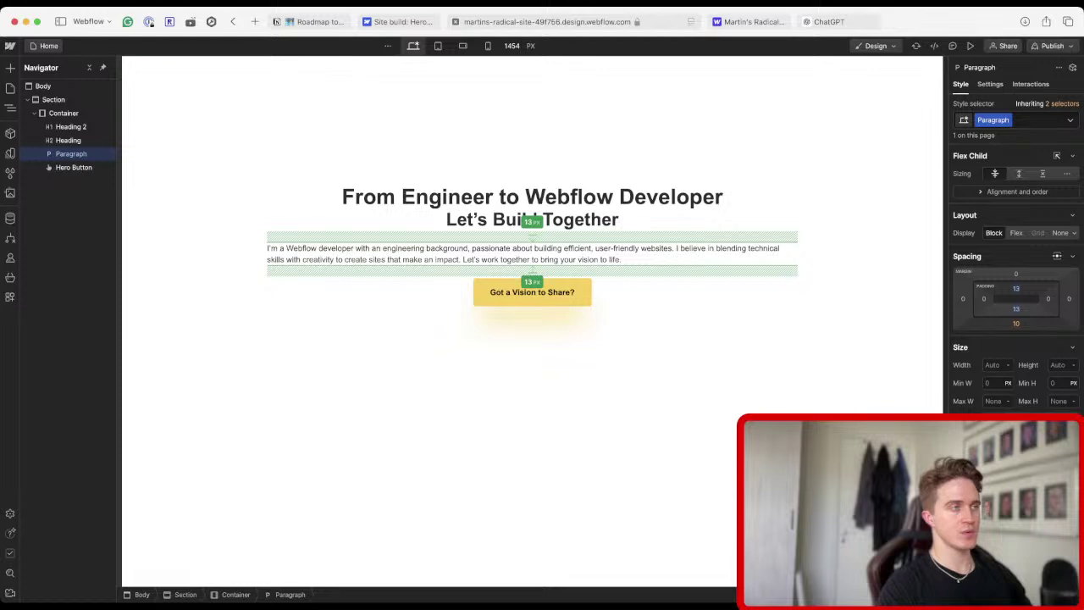
Switch to the Webflow University lesson video and watch the part on the hero paragraph's class and spacing.
click(864, 458)
key(ctrl+shift+Tab)
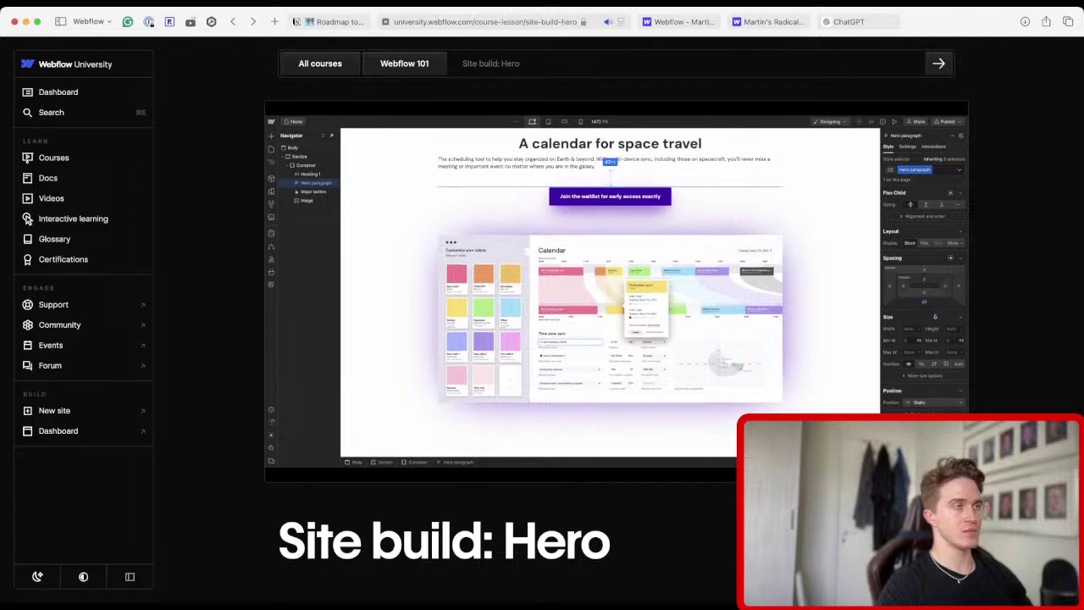
key(space)
Return to the site design and rename the paragraph's class to Hero Paragraph.
key(ctrl+Tab)
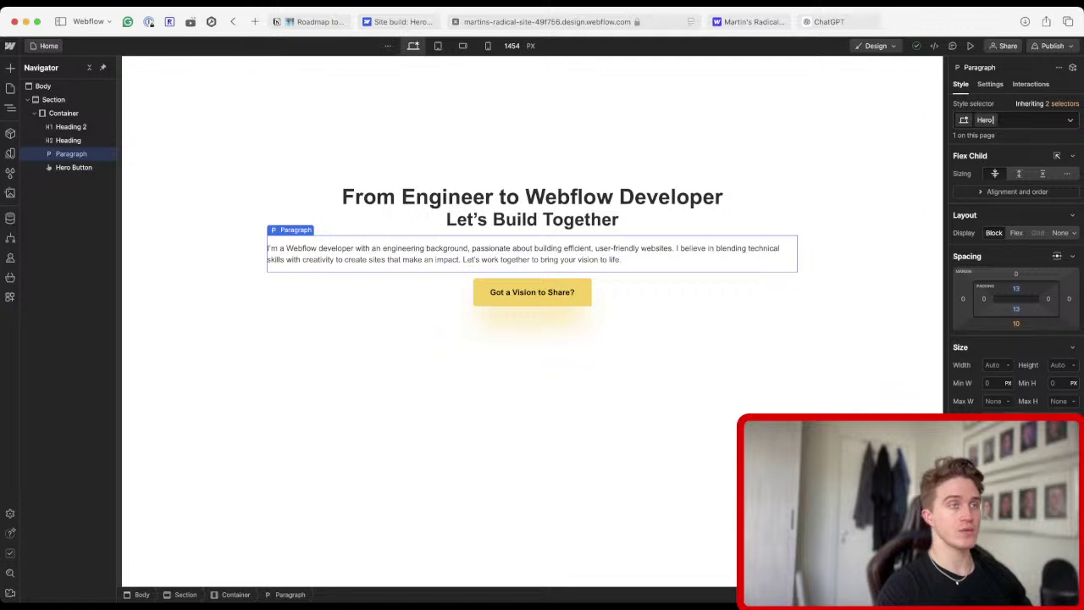
text(Paragraph)
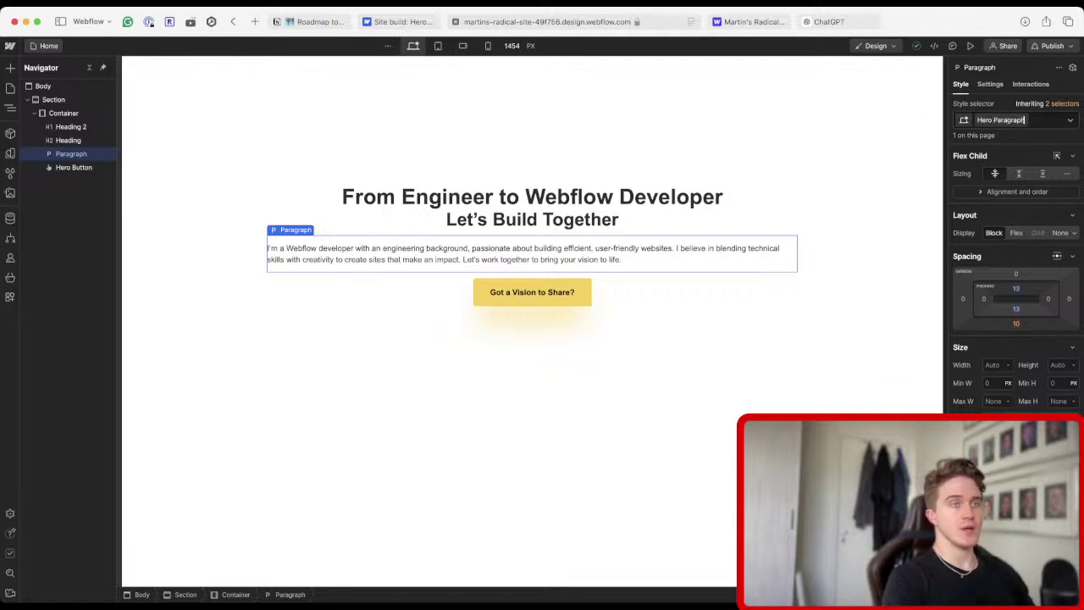
key(Return)
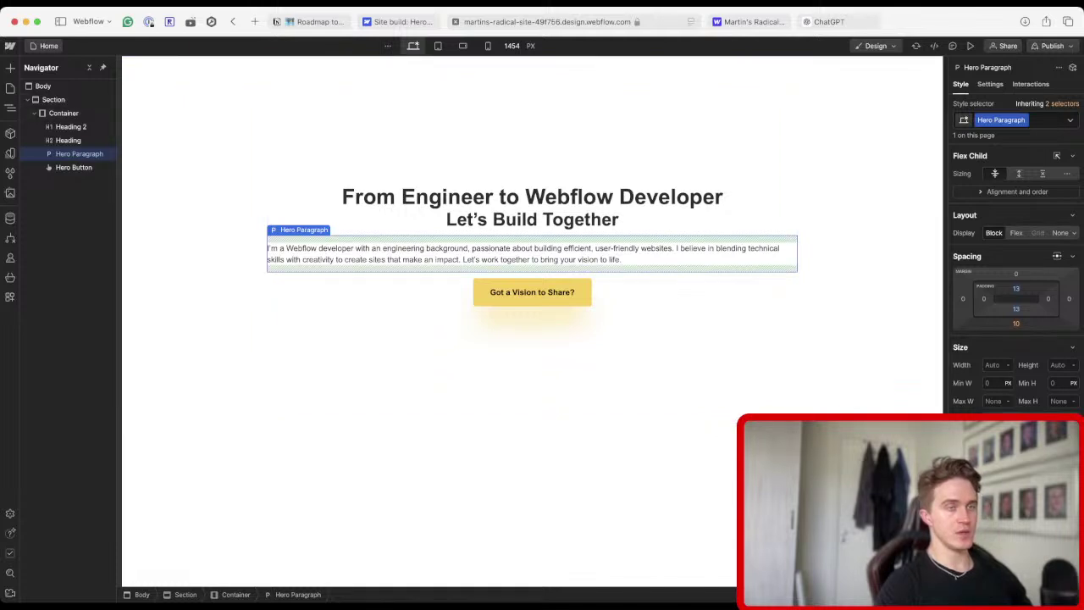
Set the Hero Paragraph's bottom margin to 3 px and its bottom padding to 30 px.
click(1016, 323)
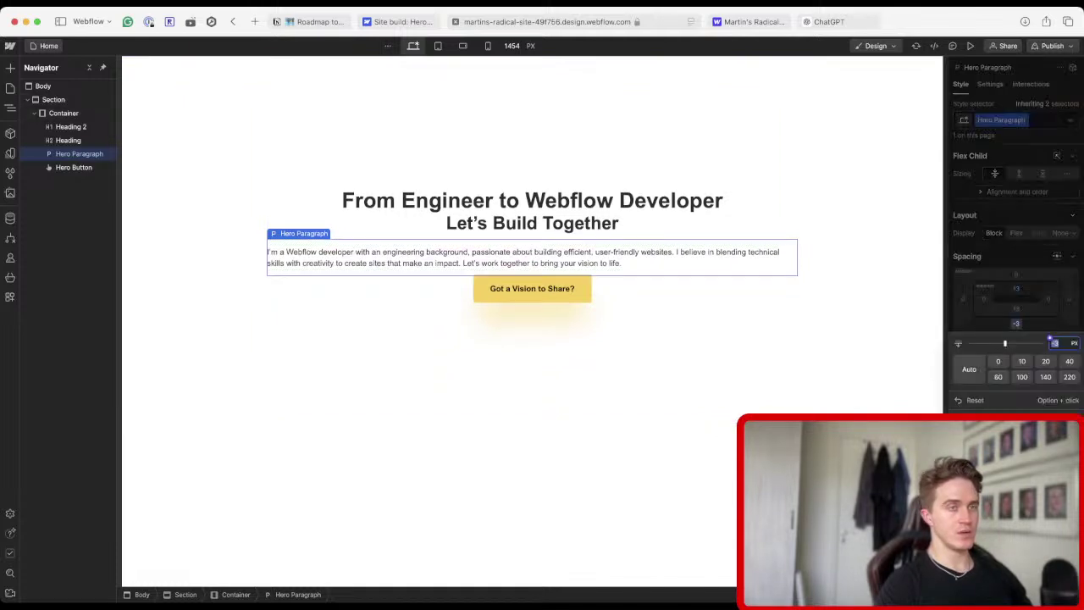
text(0)
key(Return)
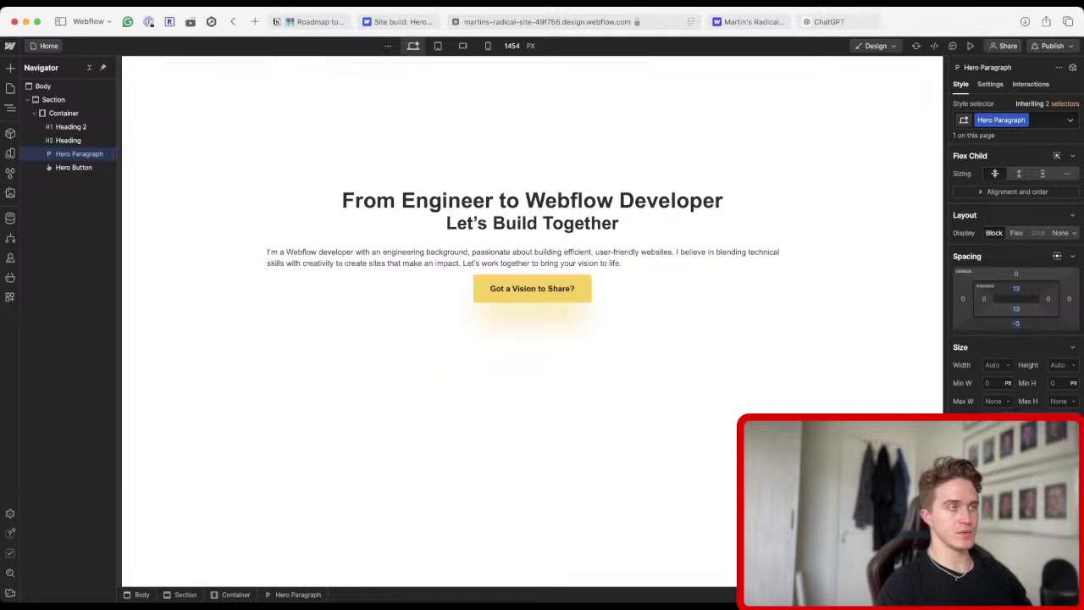
drag(532, 292, 532, 268)
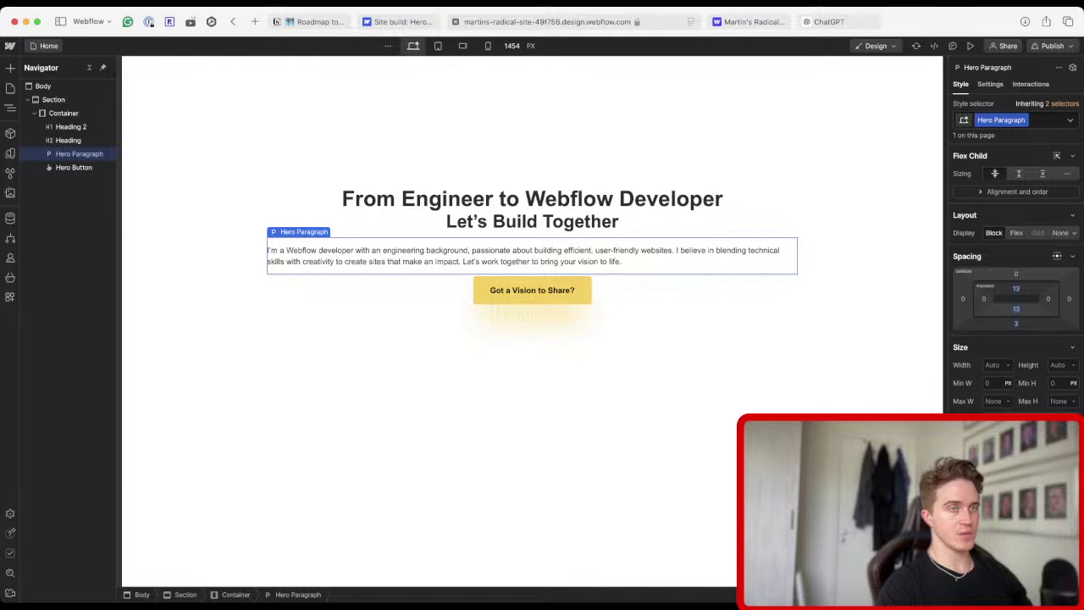
drag(532, 271, 532, 285)
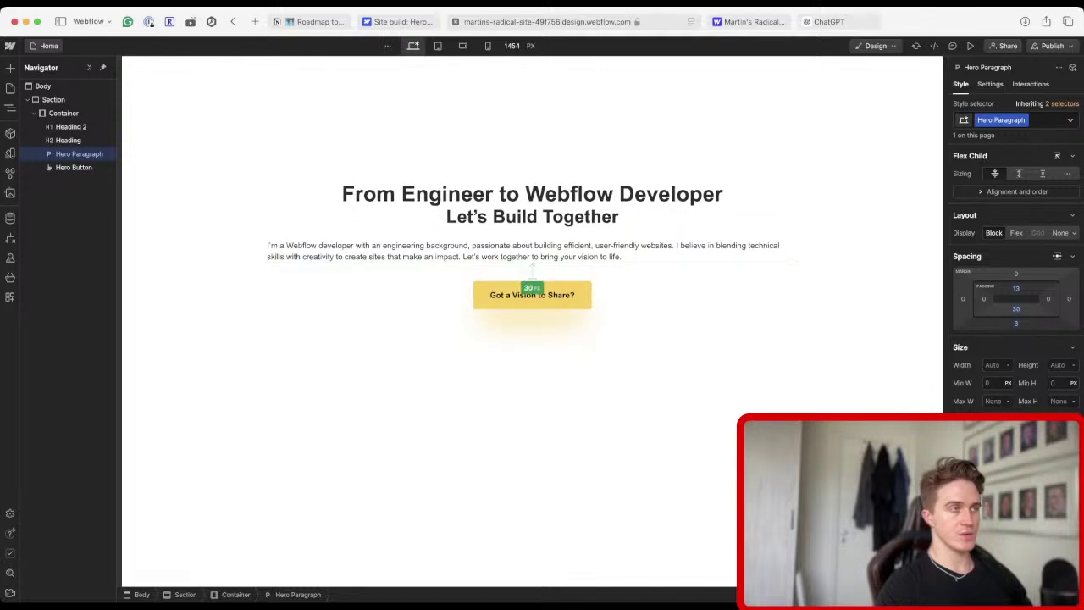
click(532, 372)
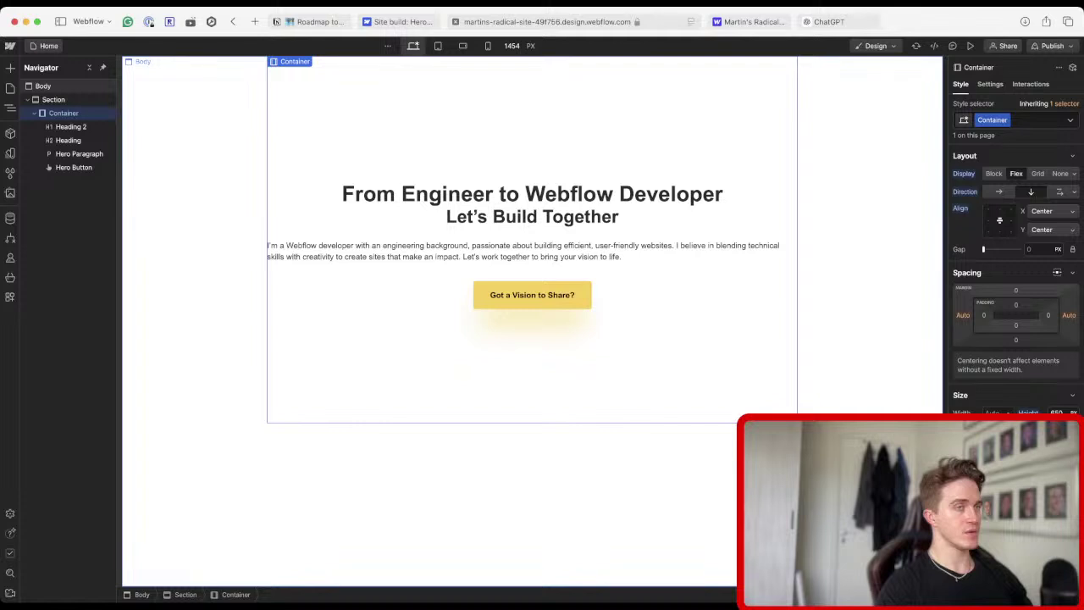
click(78, 154)
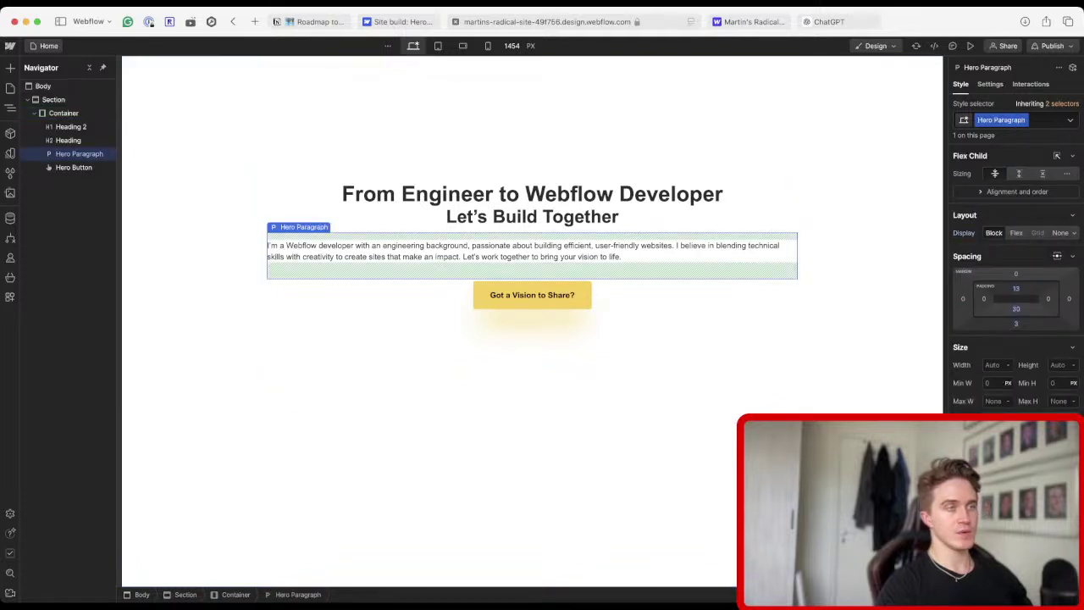
Watch the lesson video's App image chapter up to 13:44, checking back briefly on the site design.
key(ctrl+shift+Tab)
key(space)
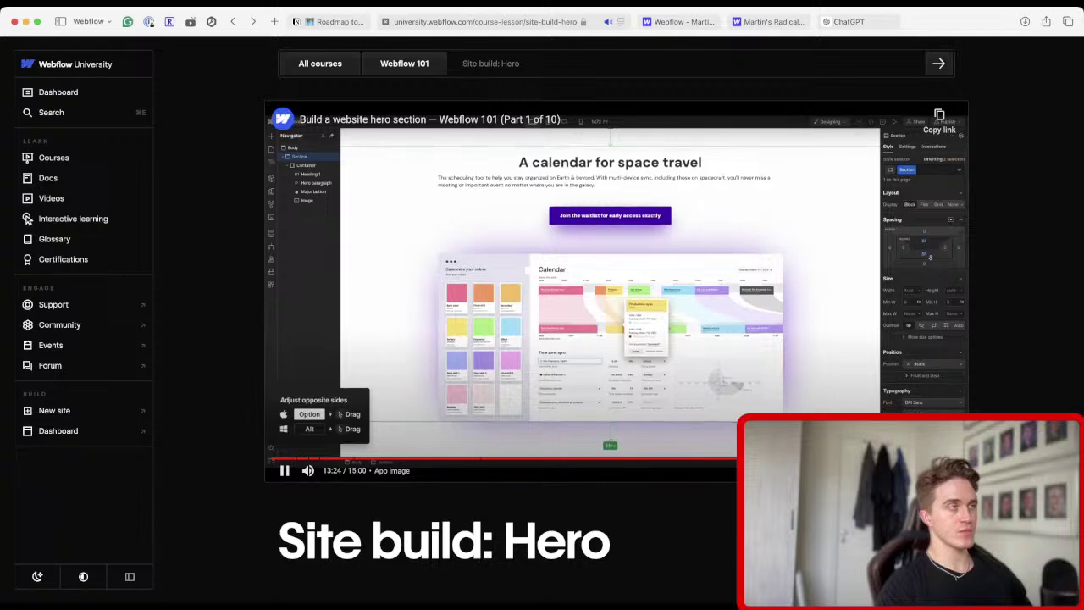
key(space)
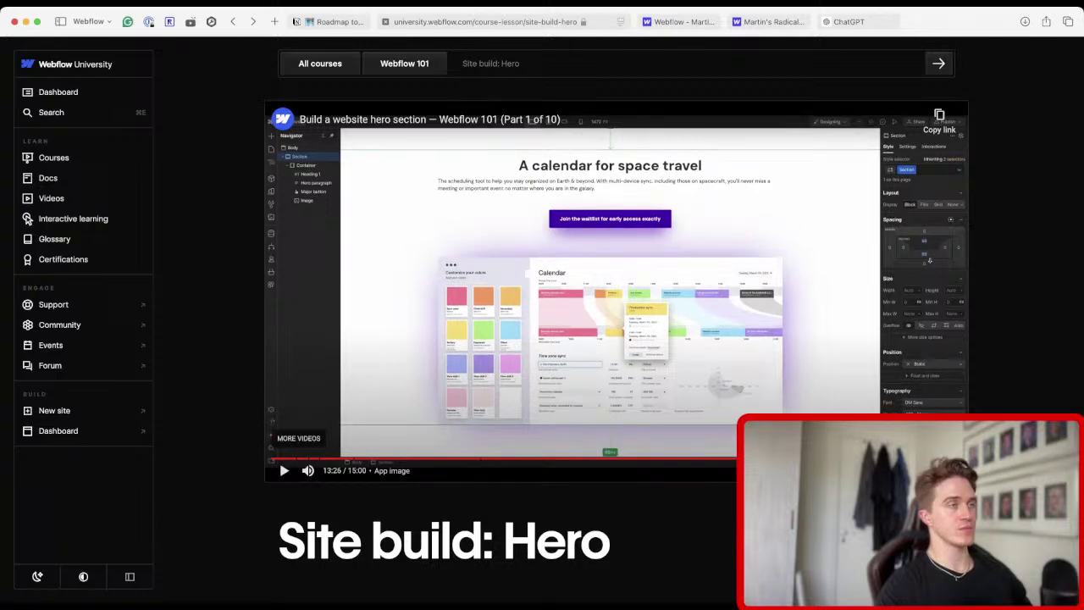
key(ctrl+Tab)
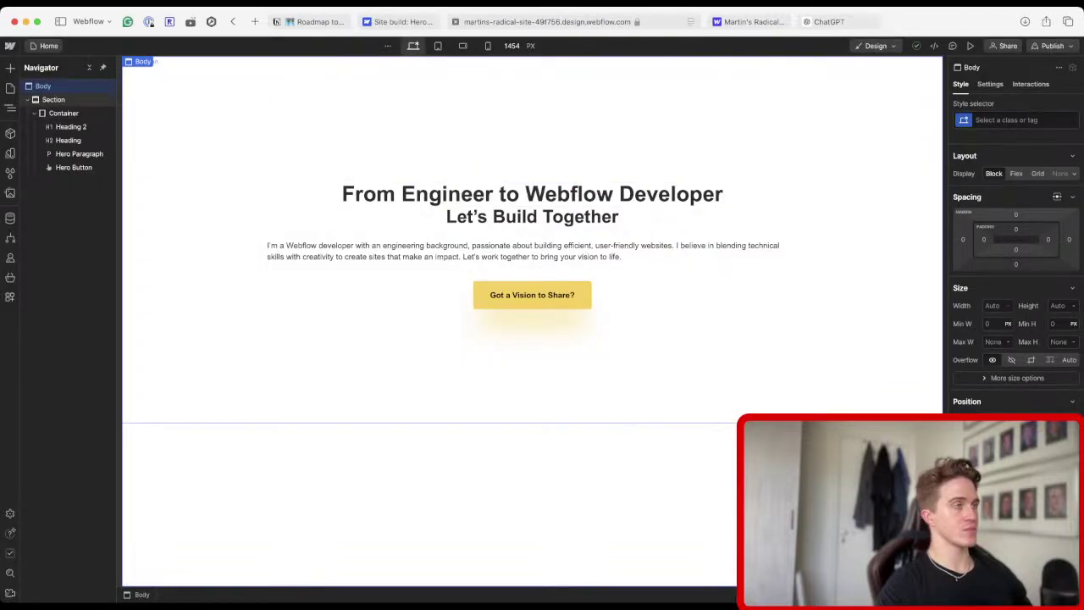
key(ctrl+shift+Tab)
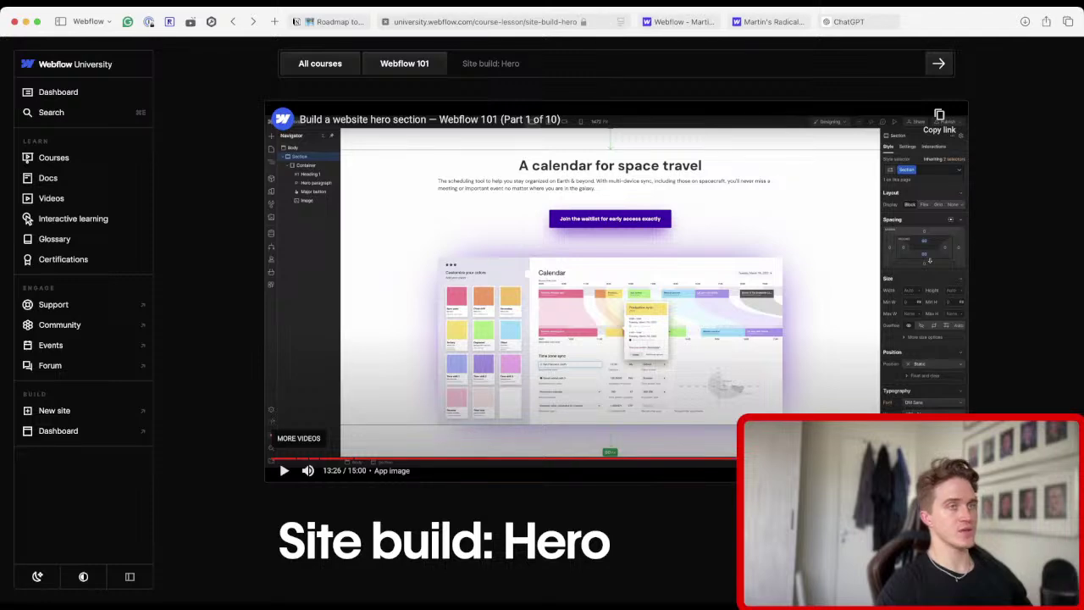
key(space)
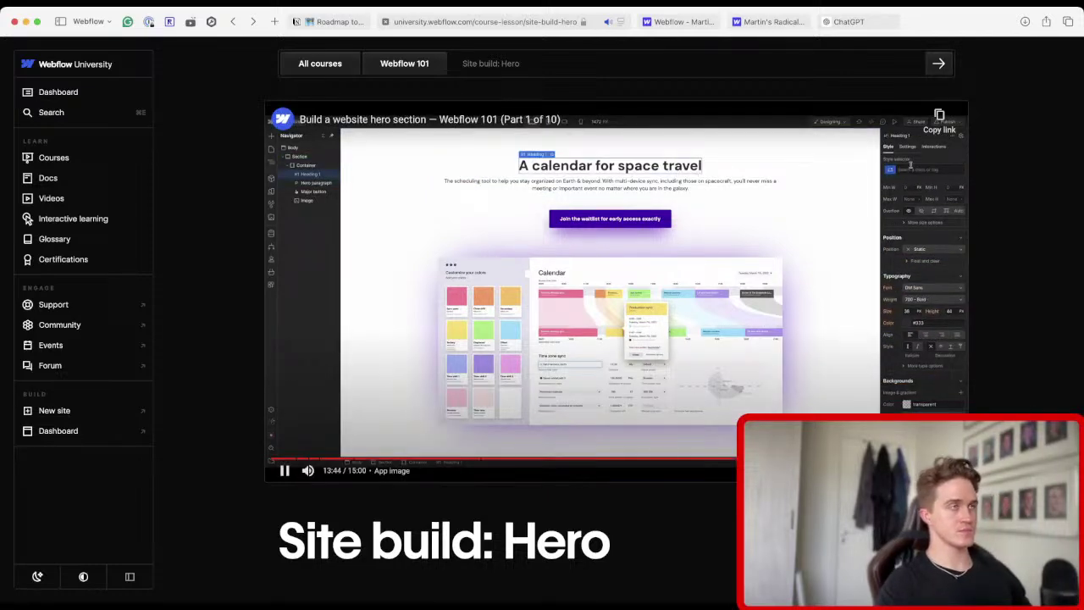
Return to the site design and enlarge the text of the Hero Paragraph and the H1 heading.
key(ctrl+Tab)
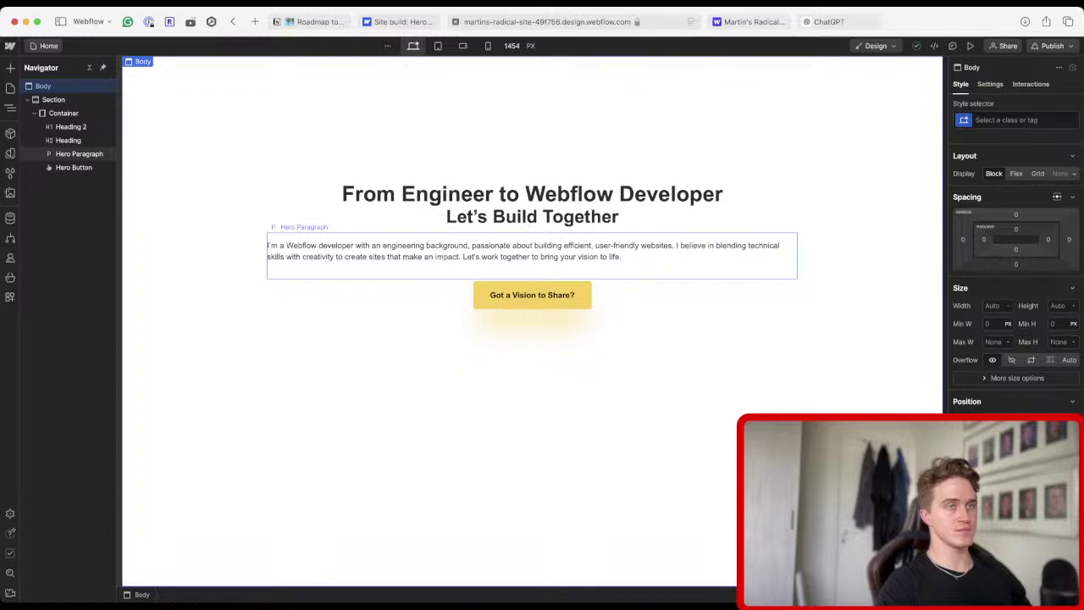
click(79, 153)
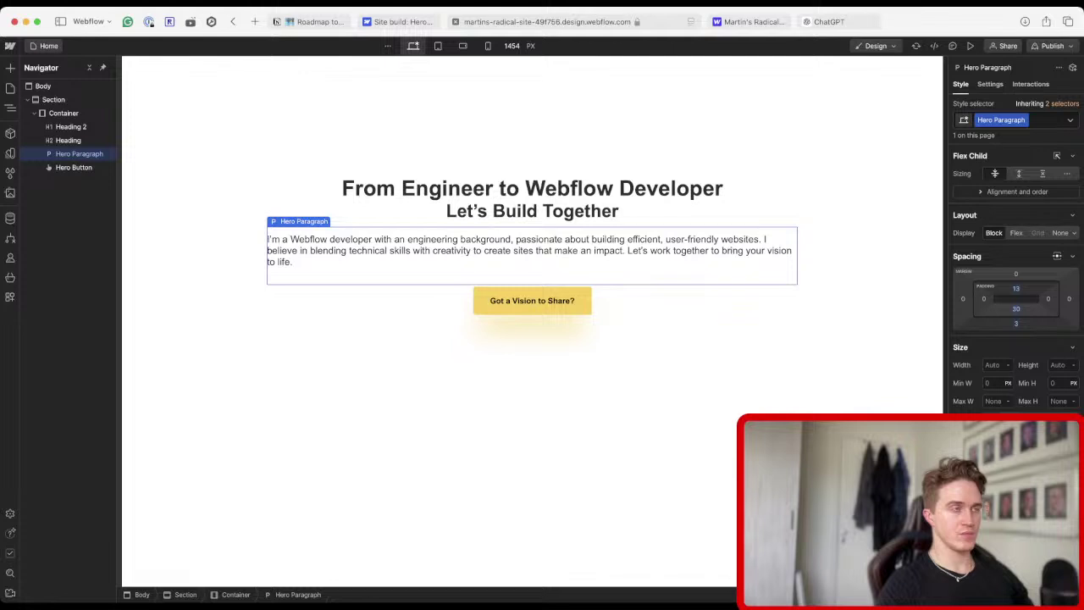
click(71, 126)
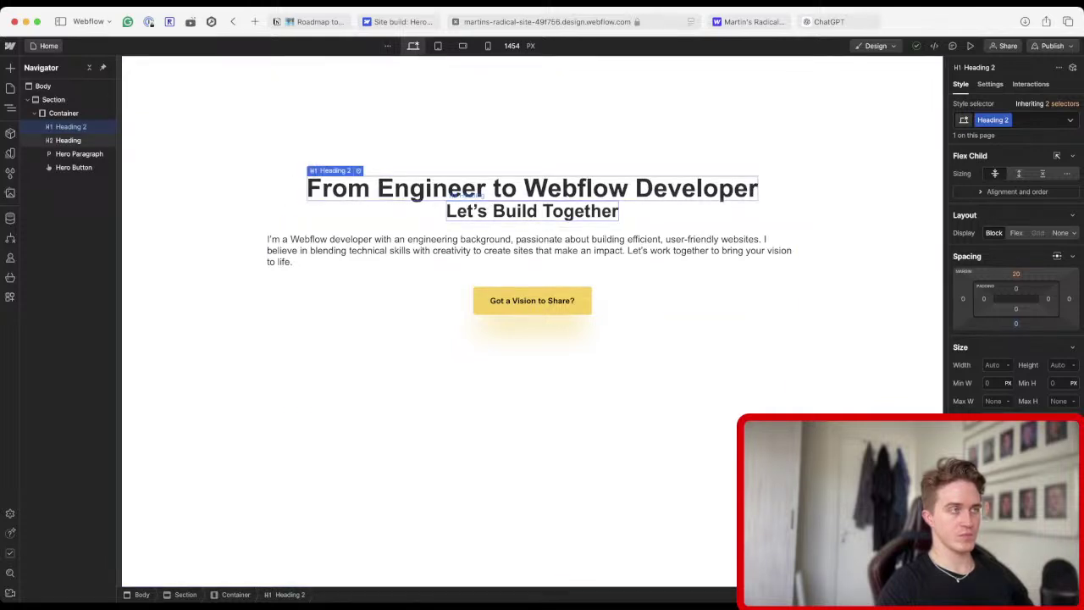
click(67, 140)
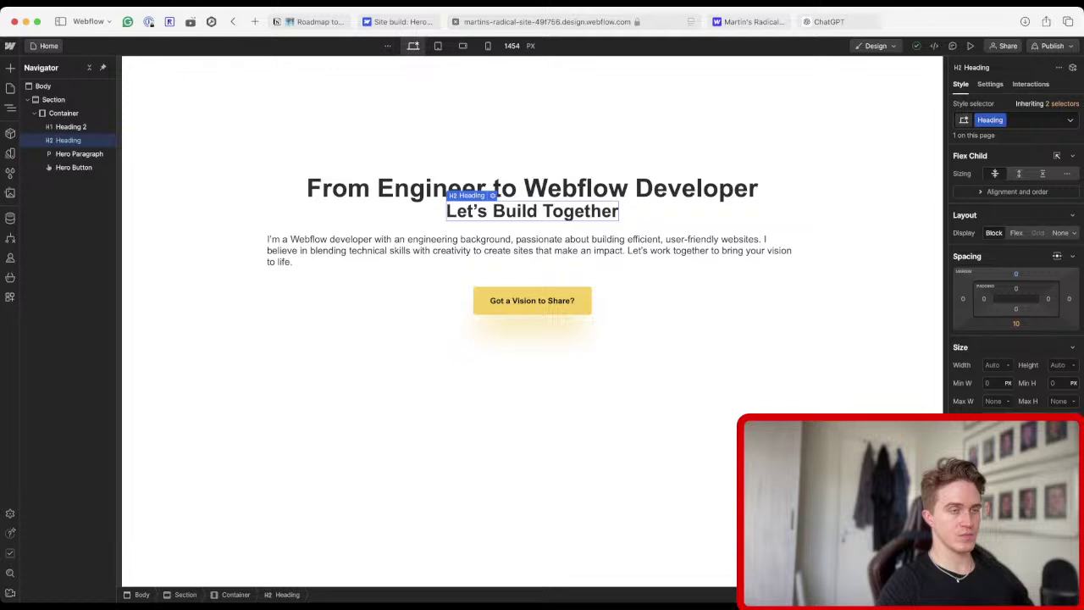
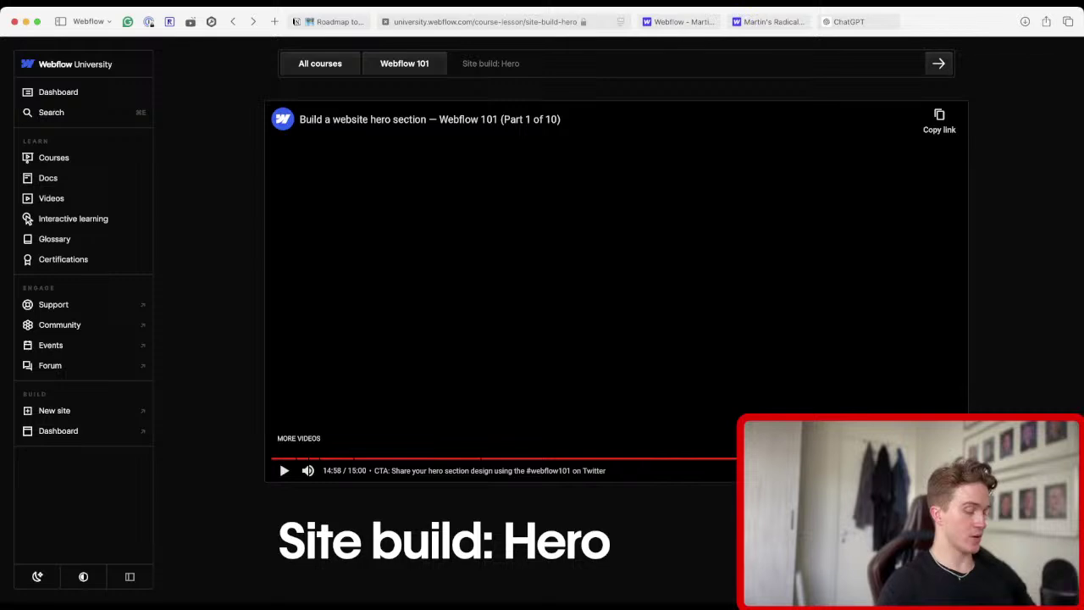
Search the web for twitter-com in a new tab, open X.com and dismiss its cookie notice.
key(super+t)
text(t)
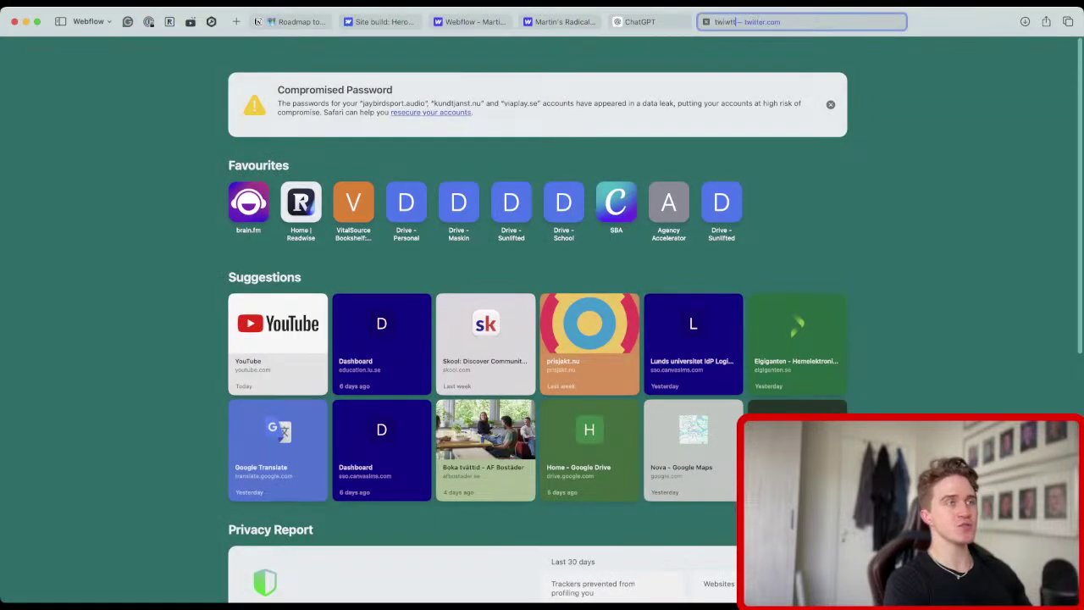
text(witter-com)
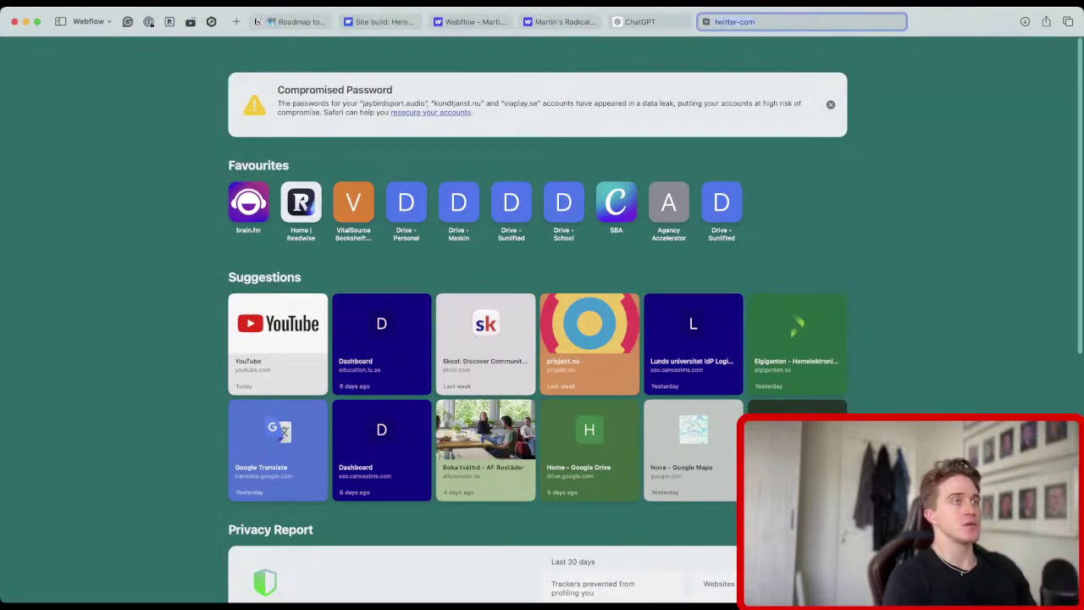
key(Return)
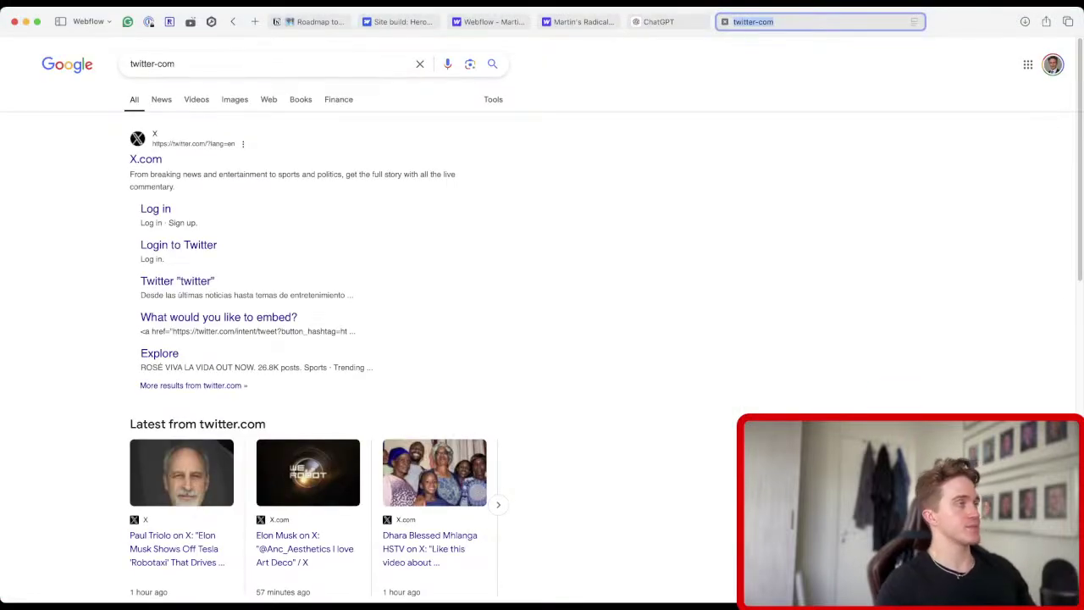
click(146, 159)
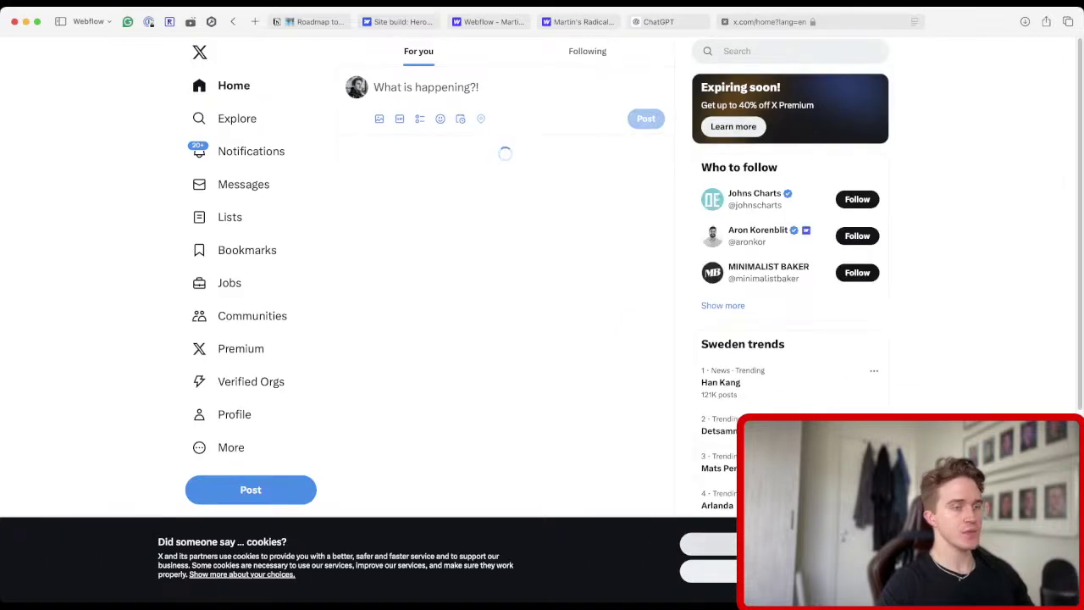
click(766, 570)
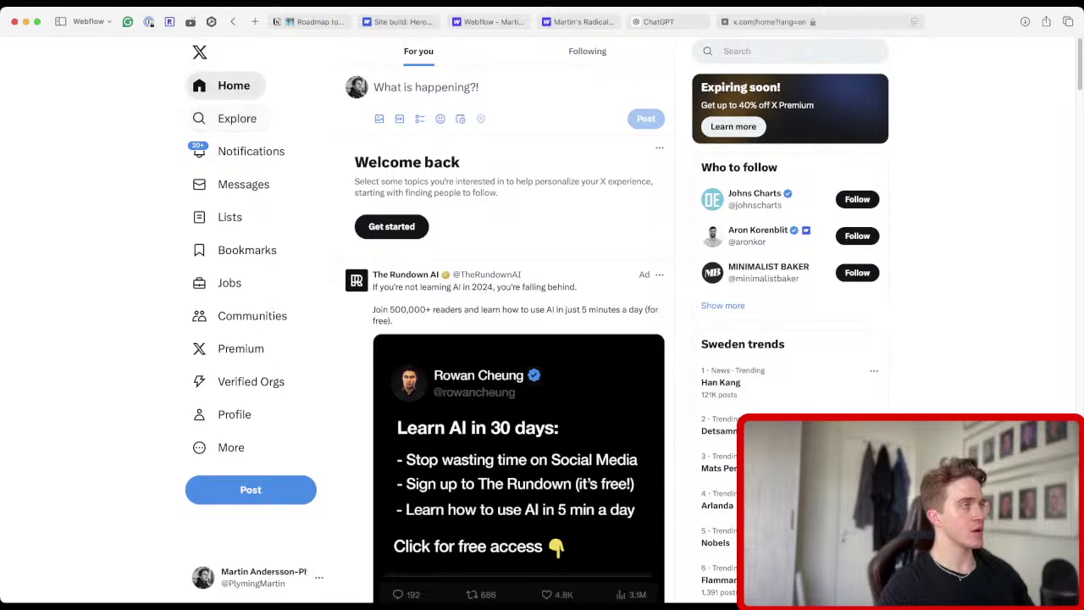
Open the signed-in account's X profile and look through its posts, including the earlier #webflow101 post.
click(356, 87)
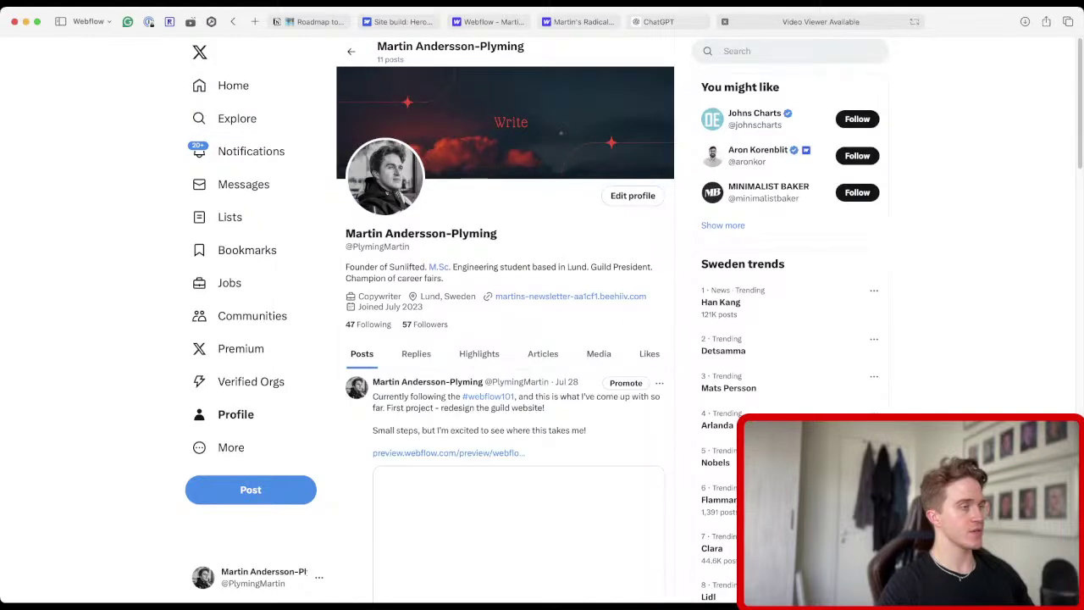
scroll(505, 338, down, 3)
scroll(505, 338, down, 3)
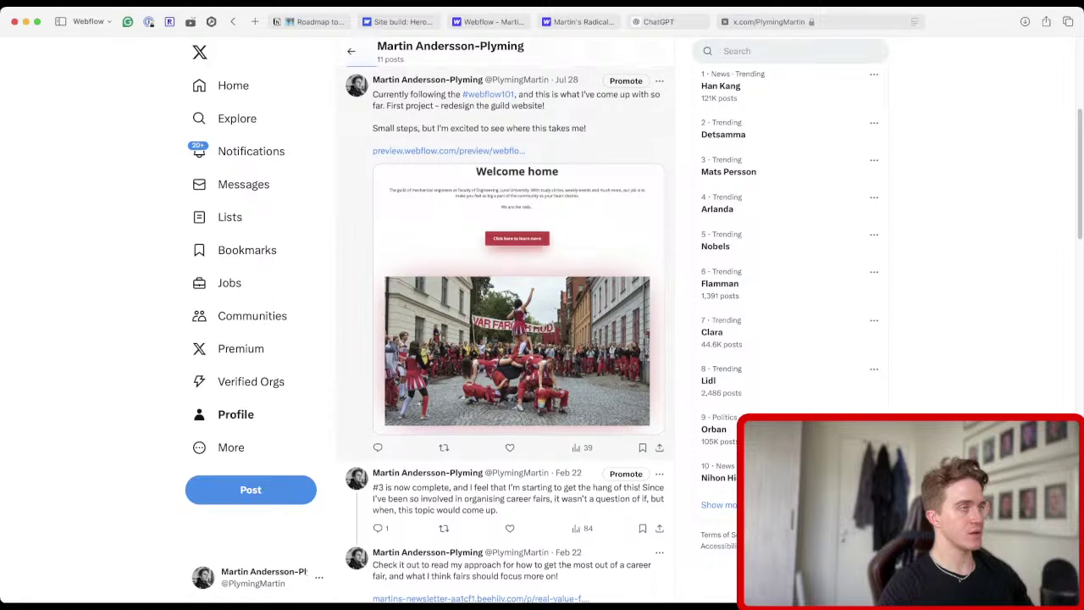
scroll(505, 338, up, 4)
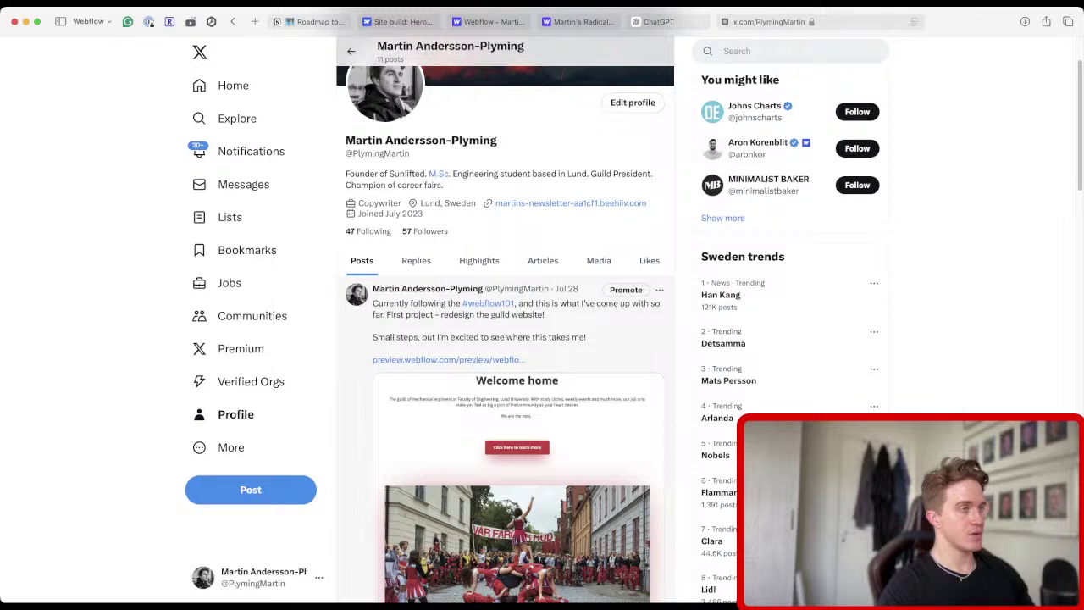
scroll(505, 338, up, 1)
scroll(504, 339, down, 1)
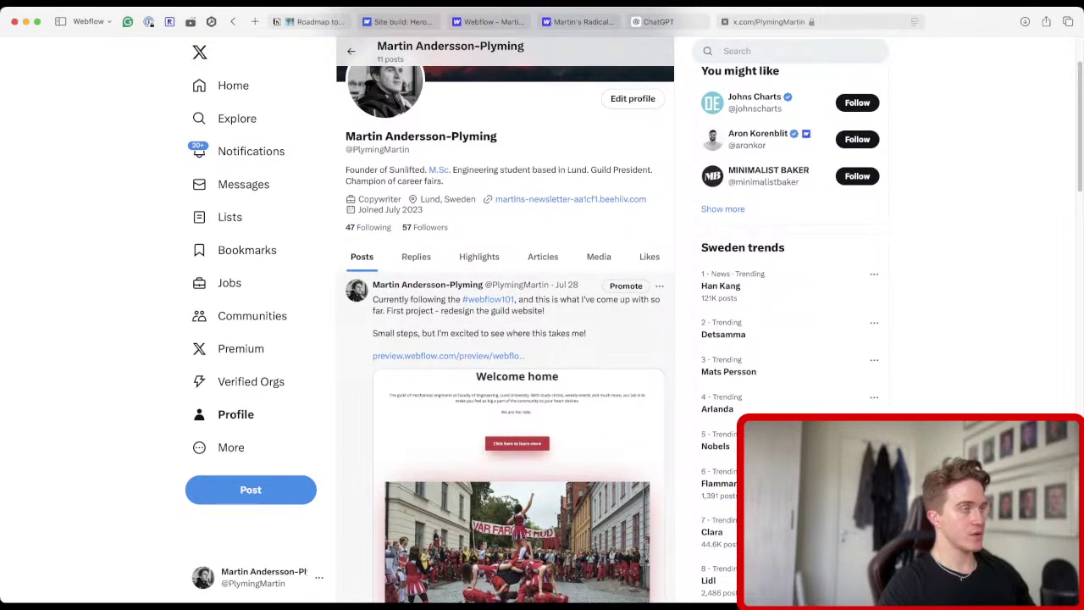
scroll(504, 339, up, 5)
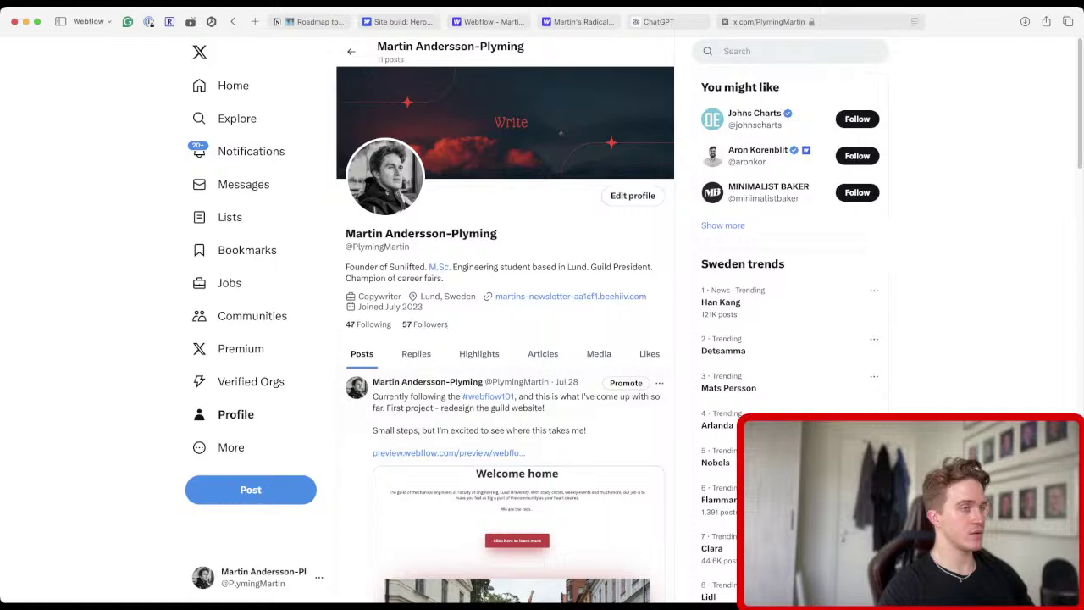
scroll(505, 338, down, 5)
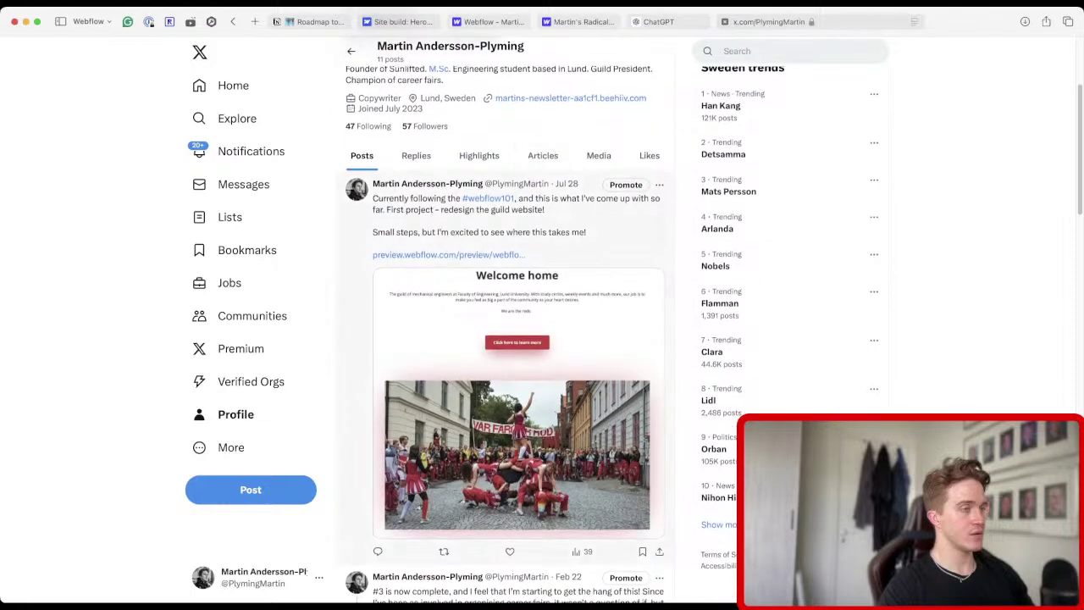
scroll(505, 339, down, 4)
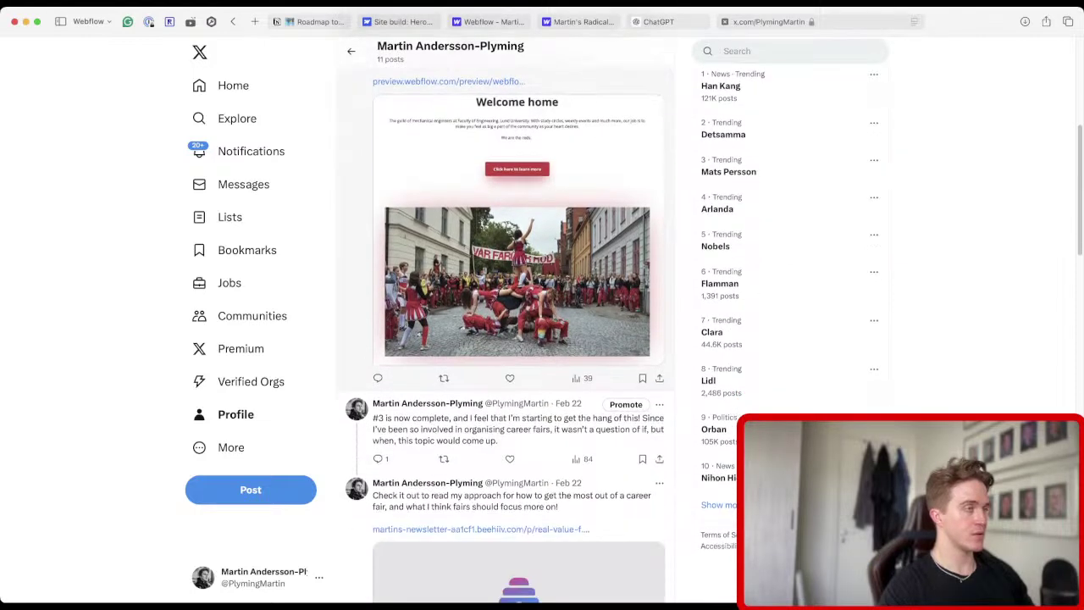
scroll(505, 339, up, 1)
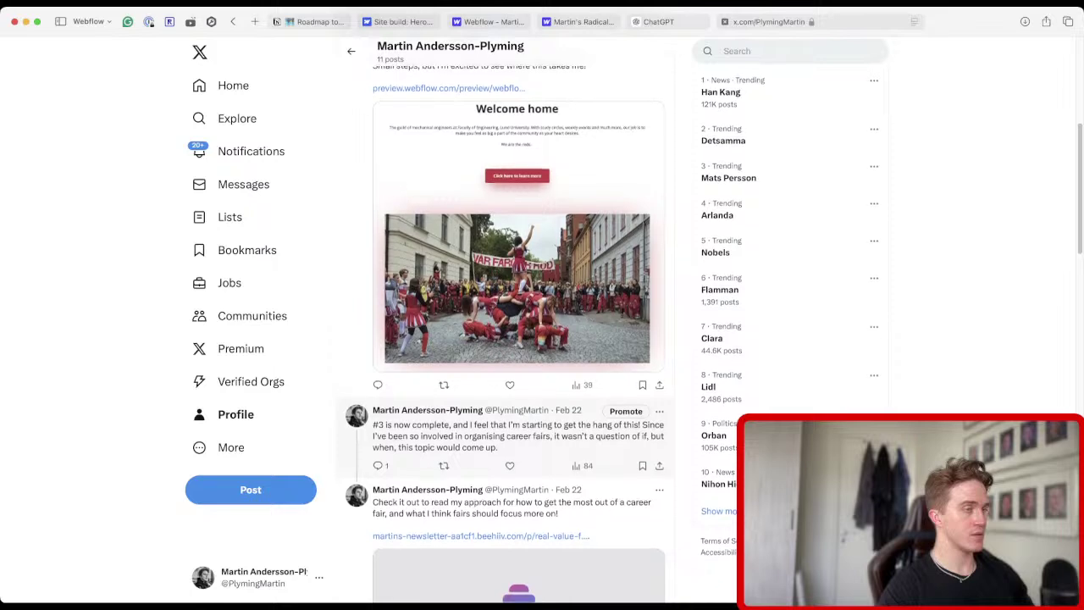
Open the Feb 22 post about career fairs, check its thread, and look back through the profile's posts.
click(377, 470)
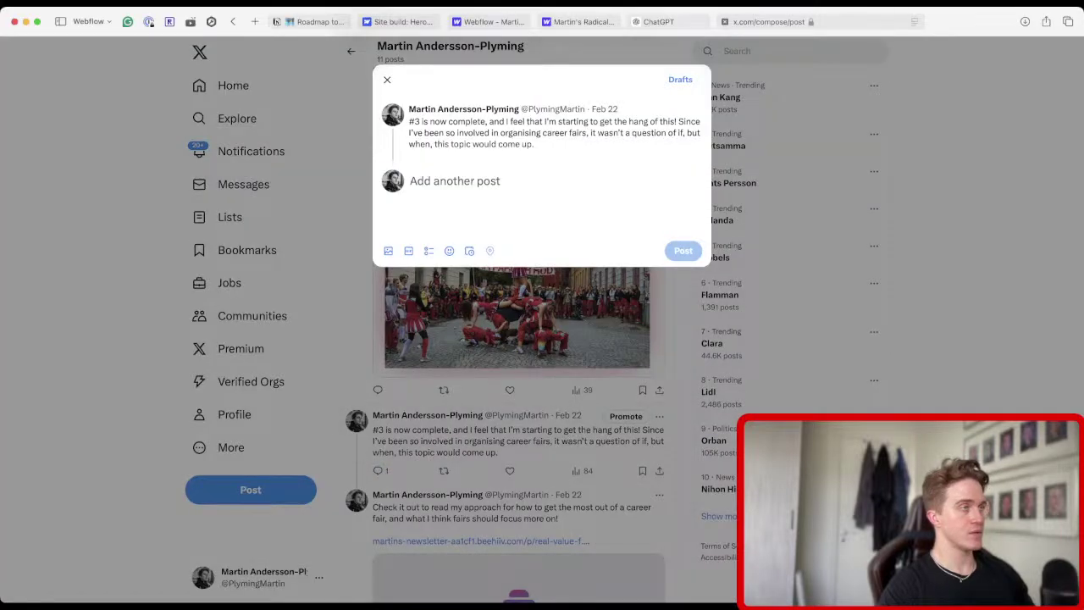
click(592, 127)
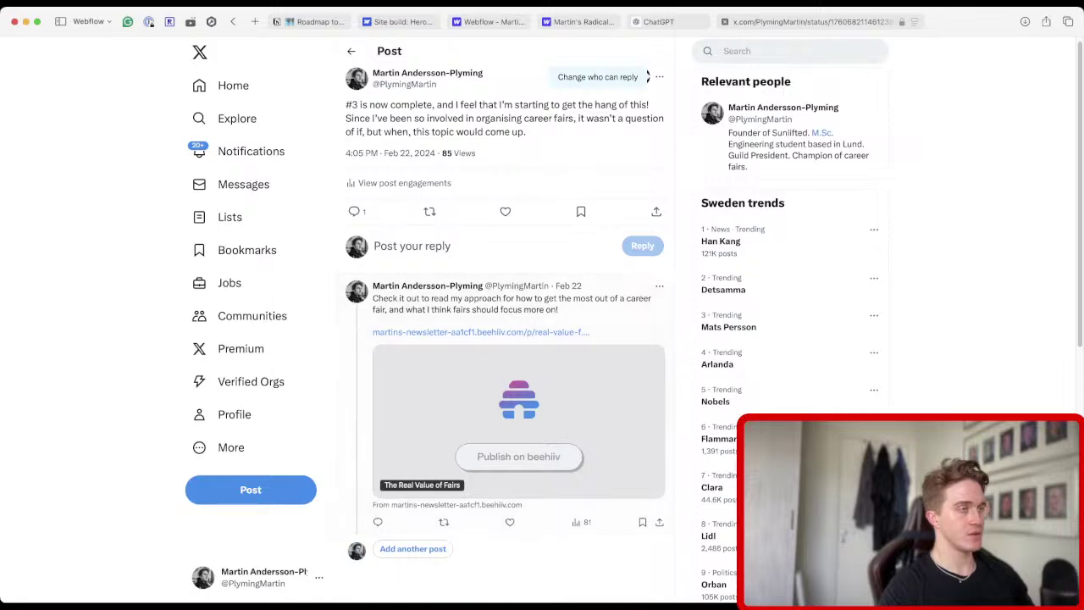
click(351, 51)
scroll(505, 319, down, 2)
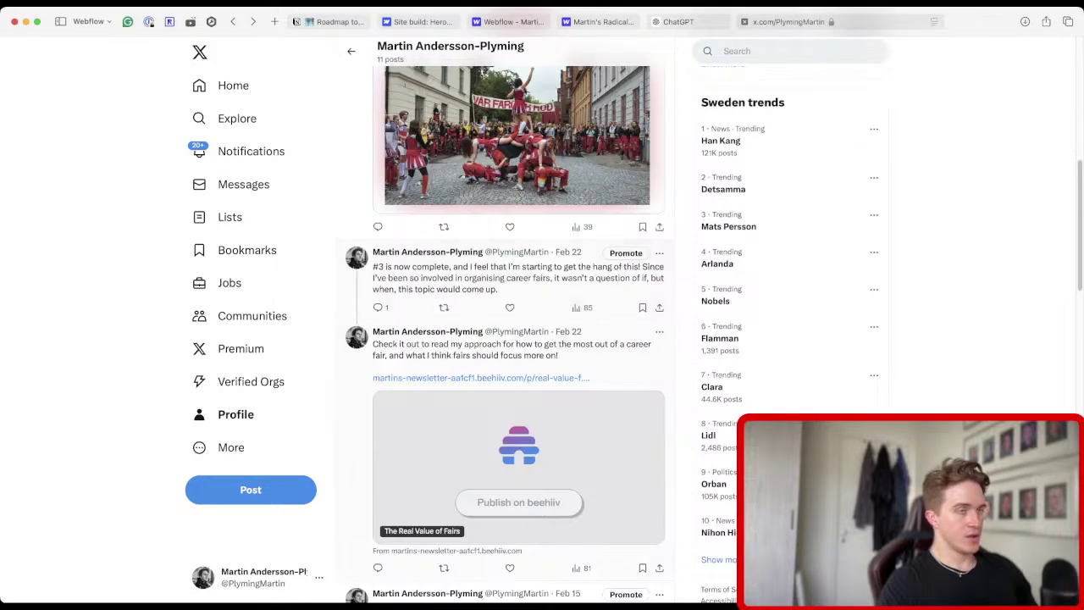
scroll(505, 319, up, 5)
scroll(504, 319, up, 2)
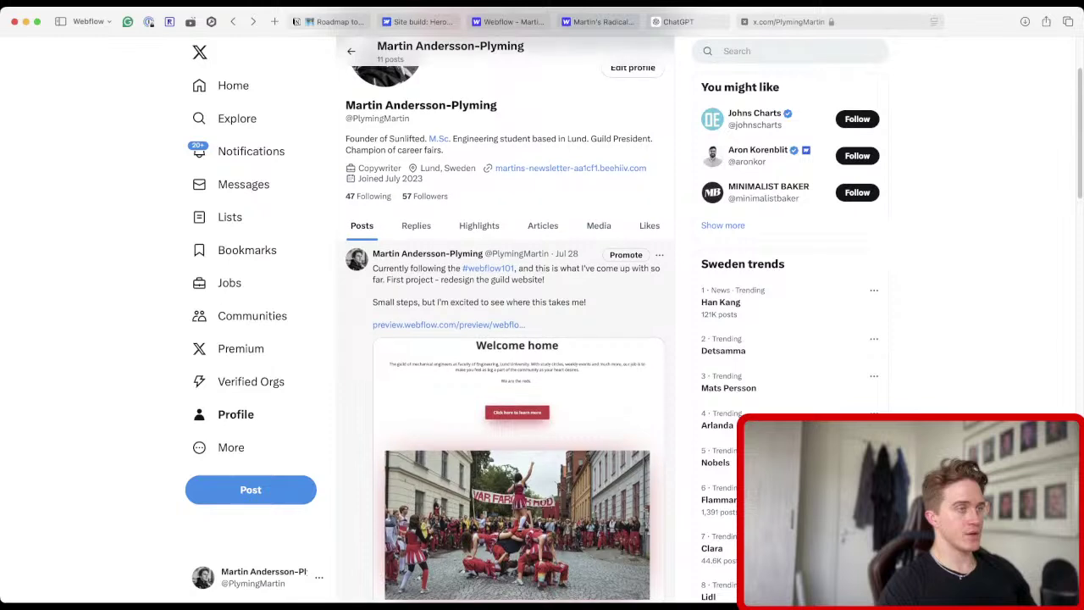
scroll(504, 319, up, 4)
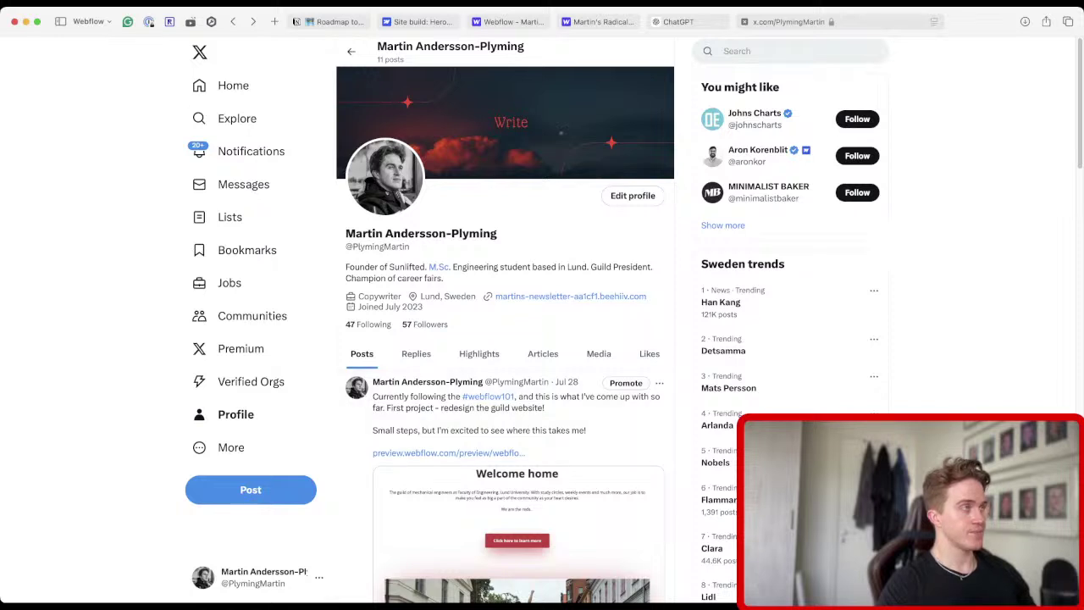
Go to the X home feed and attach a screenshot of the Webflow hero section design to a new post.
click(233, 84)
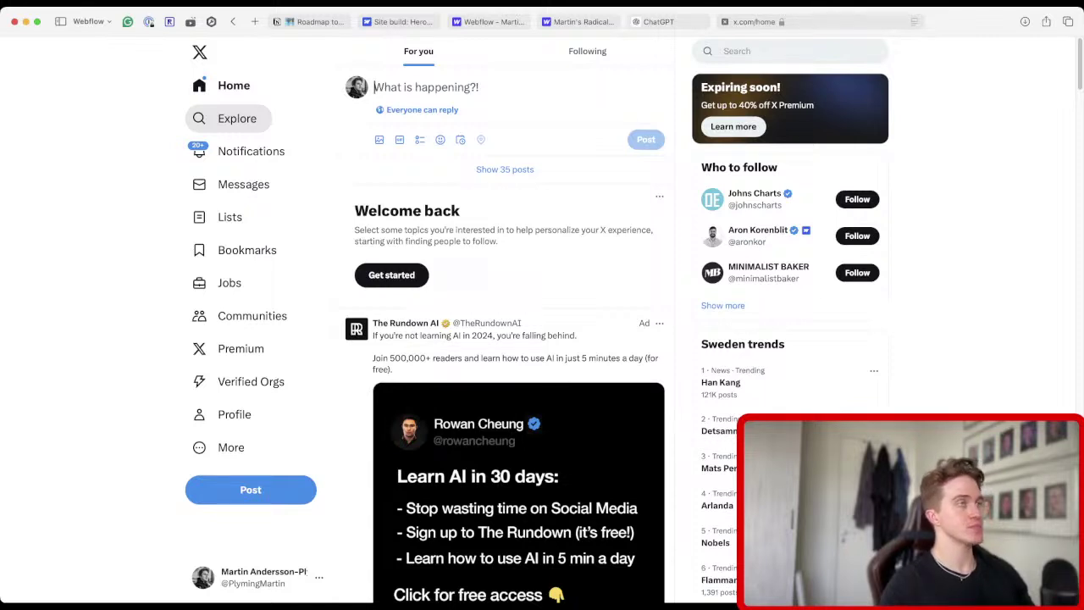
key(super+3)
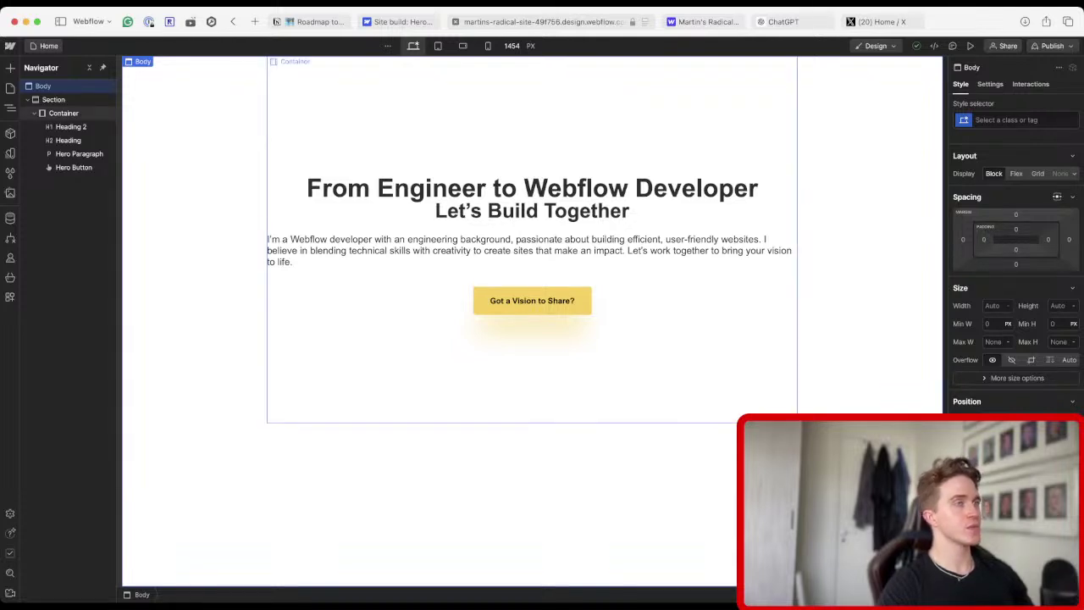
click(881, 21)
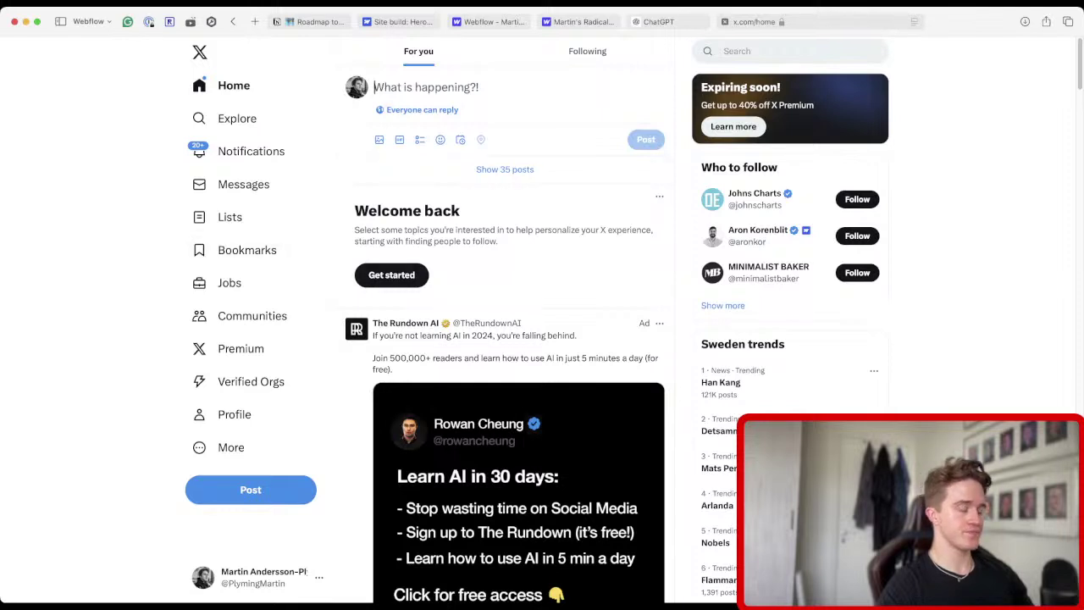
key(super+v)
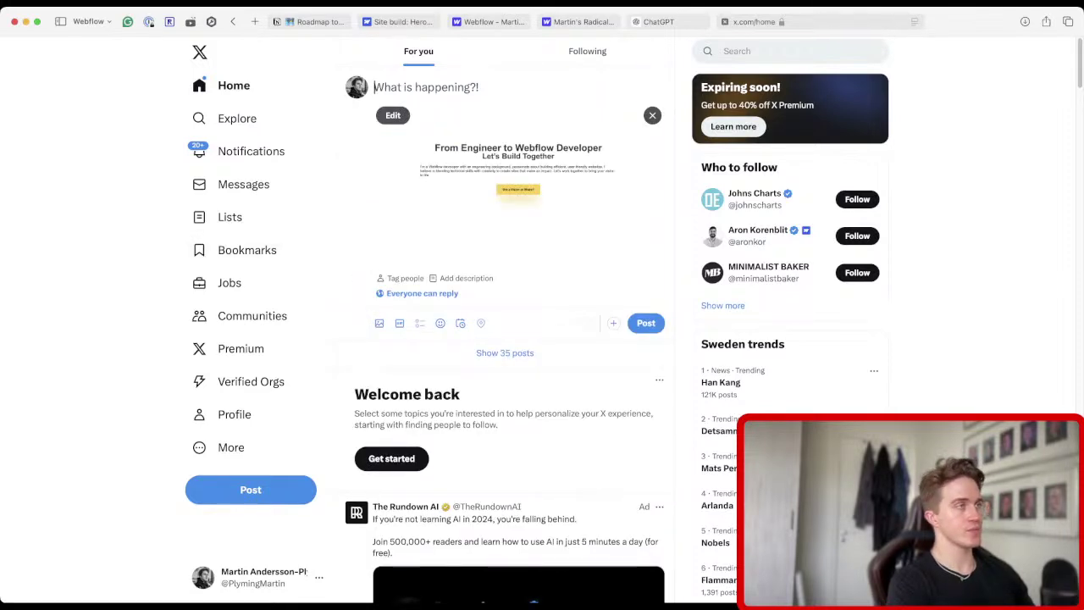
Write "Alright, committing to livestreaming" as the opening text of the post, followed by a hashtag sign.
text(Alright, )
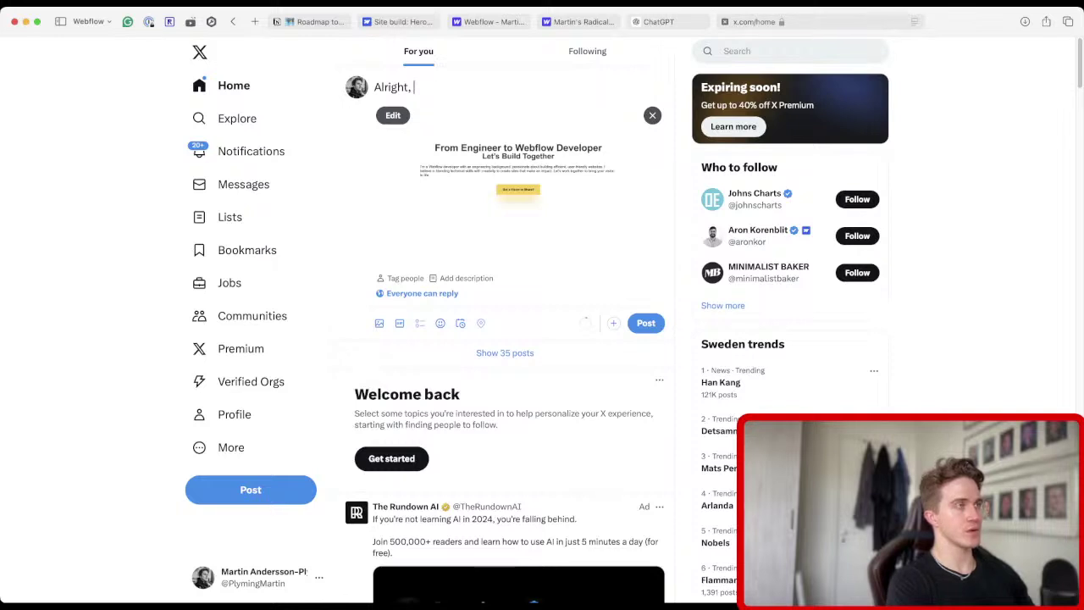
text(Comm)
key(BackSpace)
key(BackSpace)
key(BackSpace)
key(BackSpace)
text(committing to l)
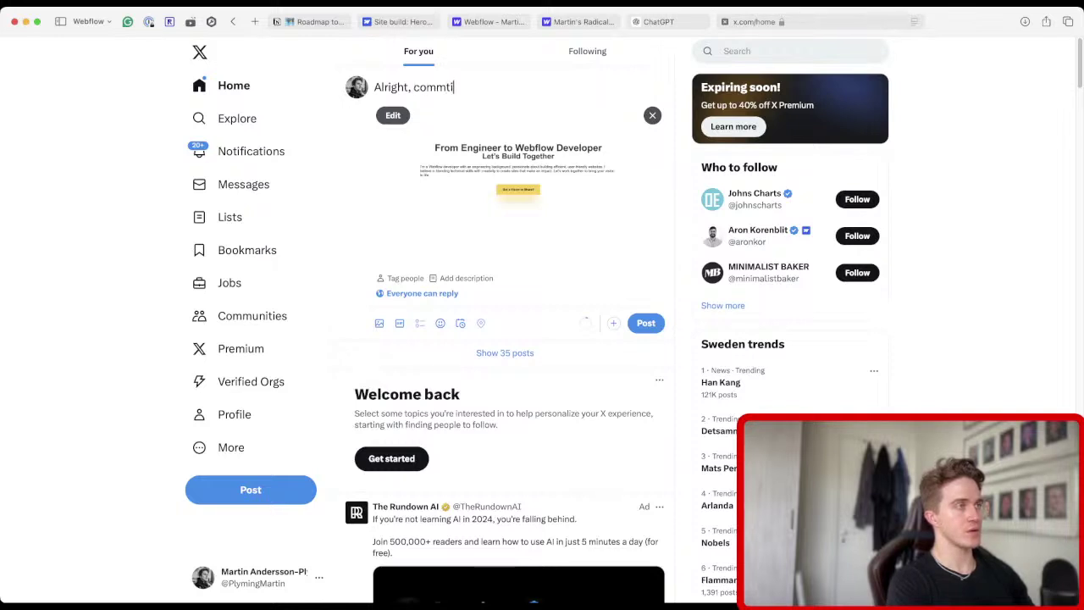
text(ivestreaming)
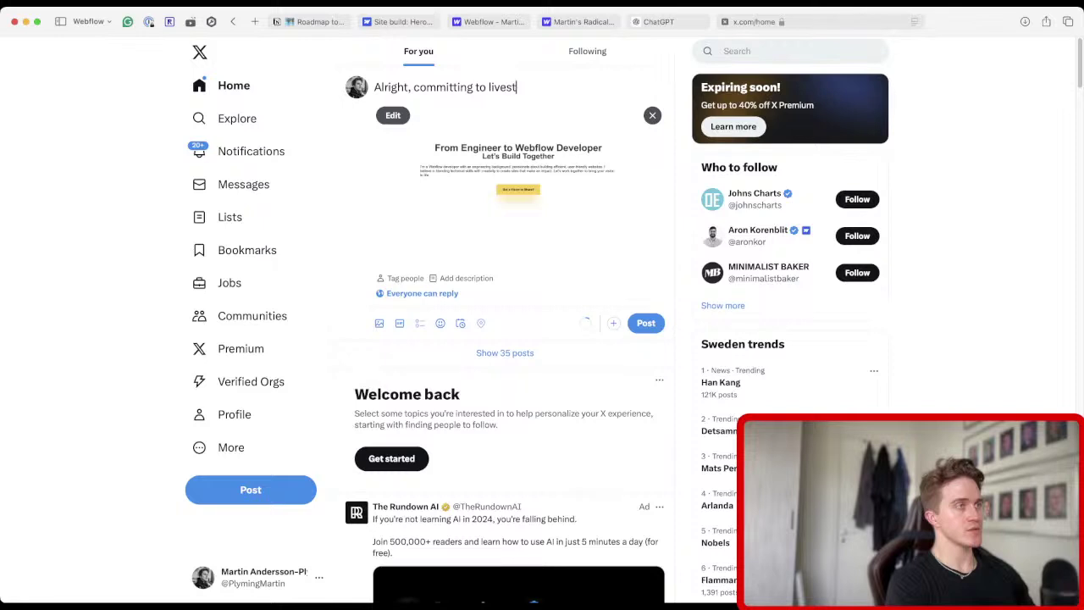
key(BackSpace)
key(BackSpace)
key(BackSpace)
key(BackSpace)
key(BackSpace)
key(BackSpace)
key(BackSpace)
key(BackSpace)
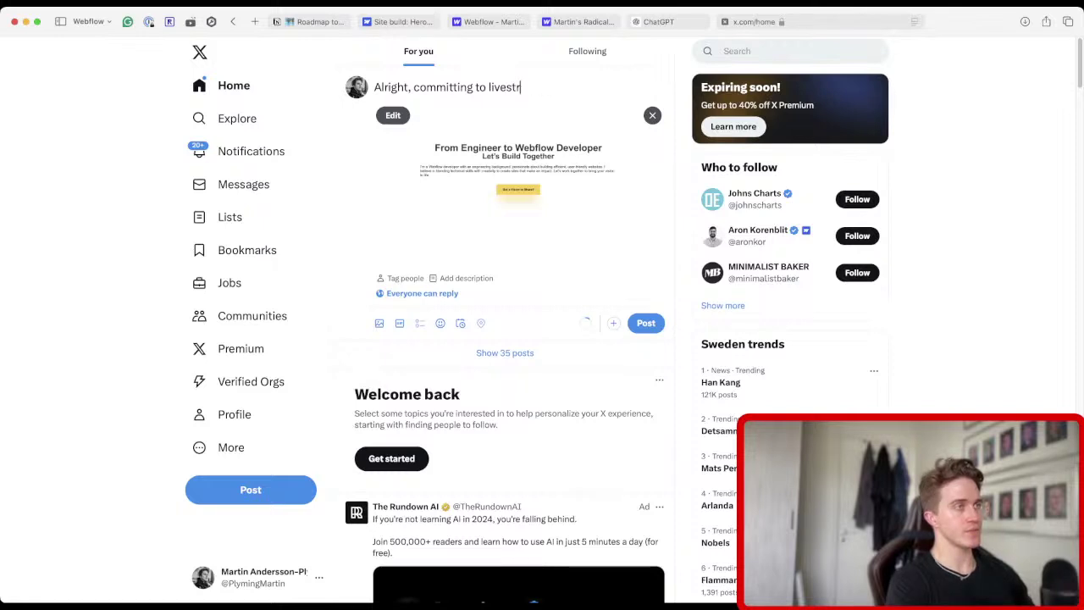
text(reaming #)
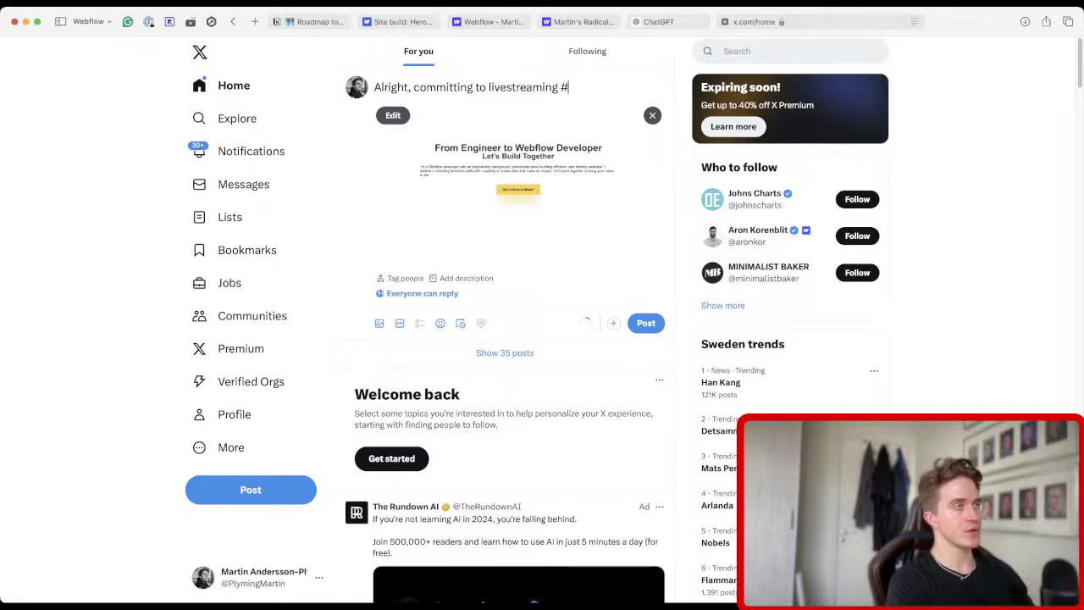
Complete the hashtag in the post as #webbae in lowercase.
text(Webbae)
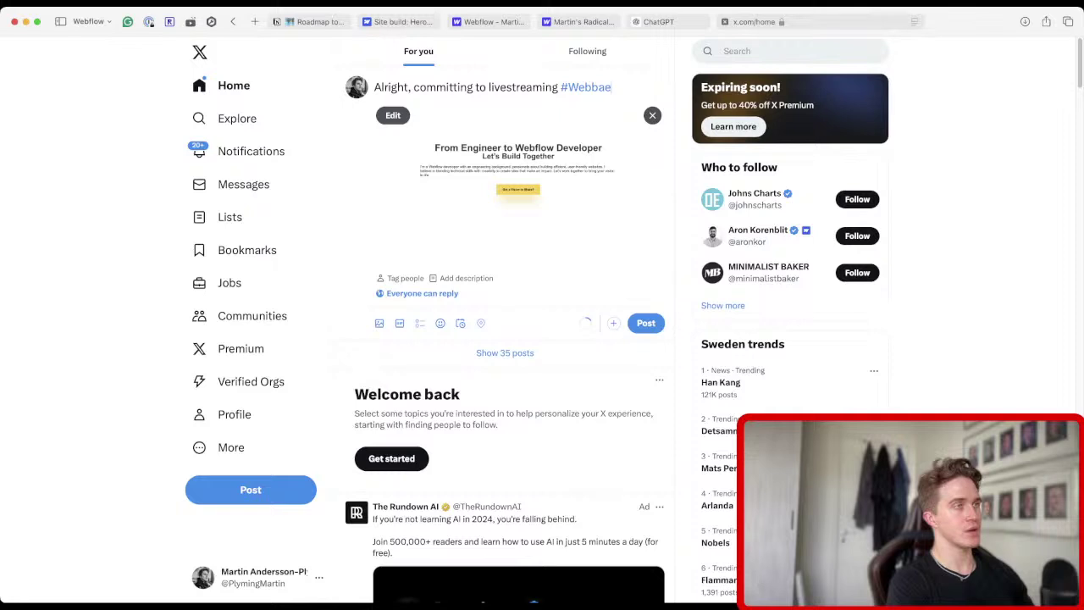
key(BackSpace)
key(BackSpace)
key(BackSpace)
key(BackSpace)
key(BackSpace)
key(BackSpace)
text(webbe)
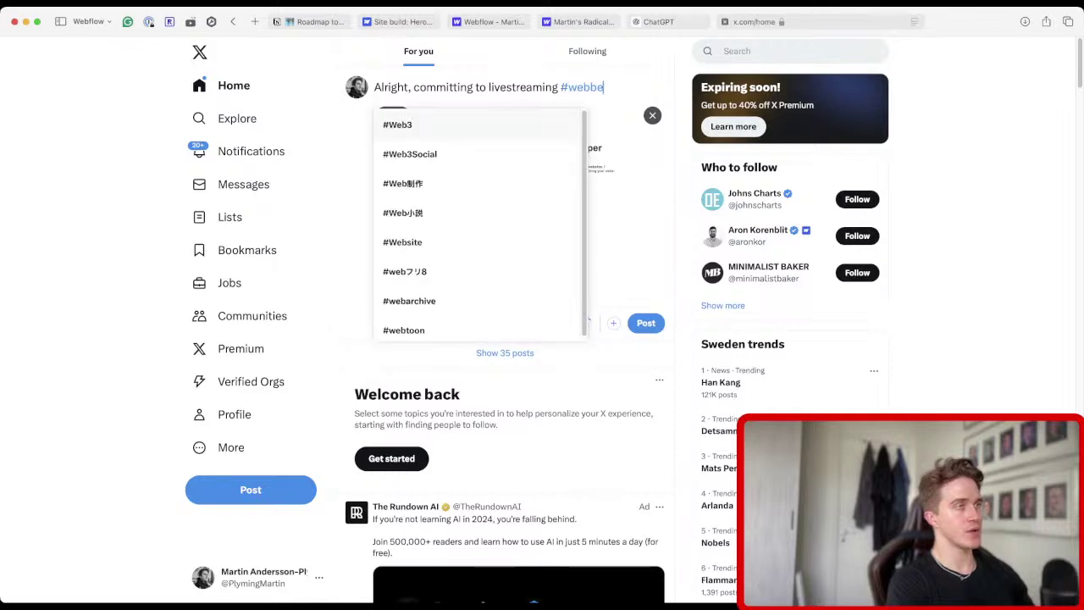
key(BackSpace)
text(ae)
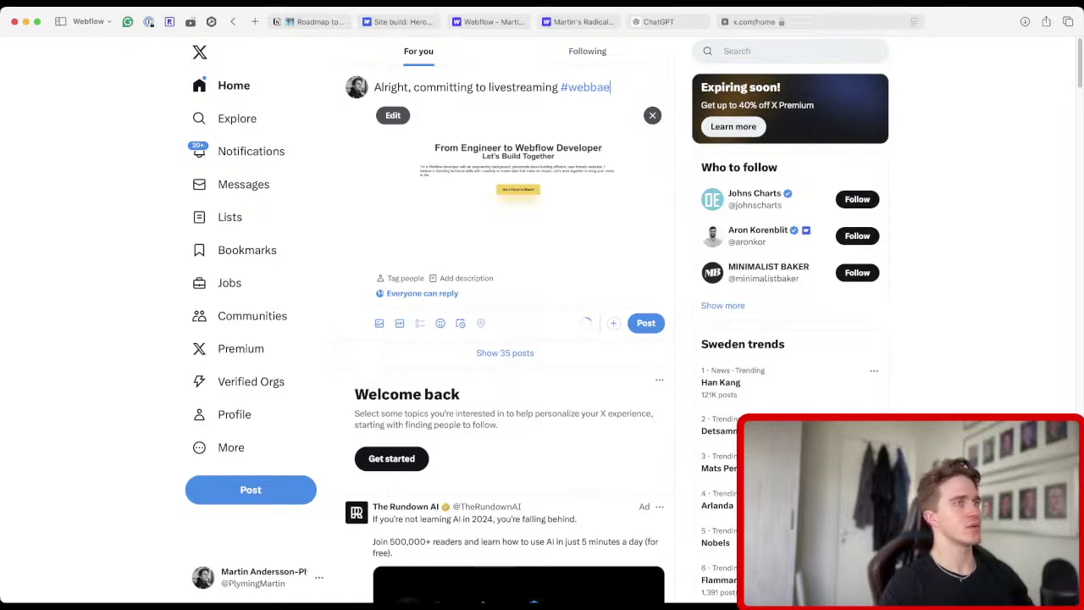
Open X in a new tab, search for webbae and look through the top results.
click(200, 52)
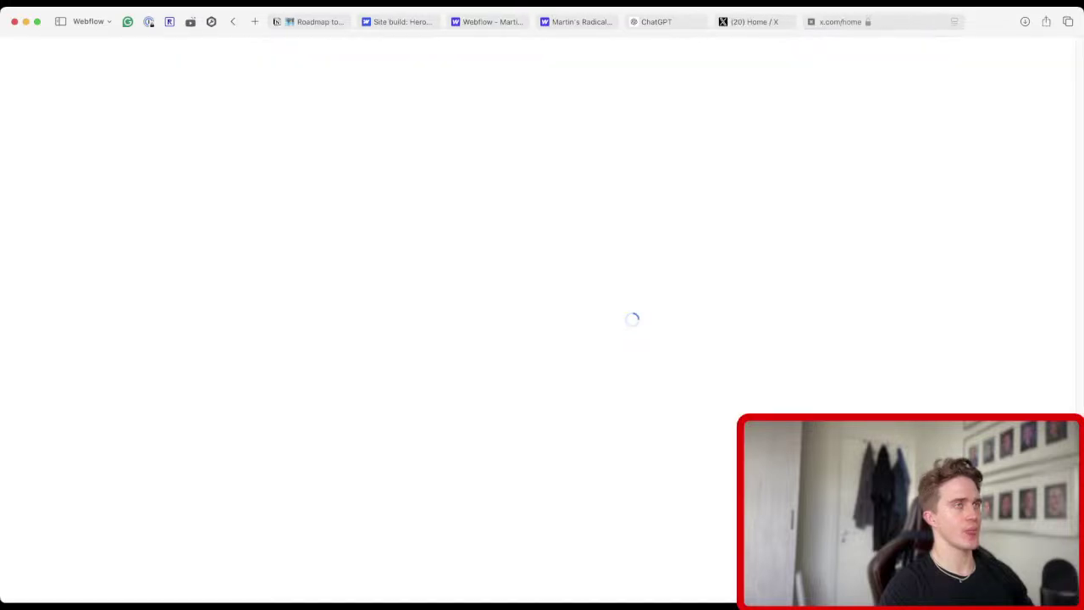
click(789, 51)
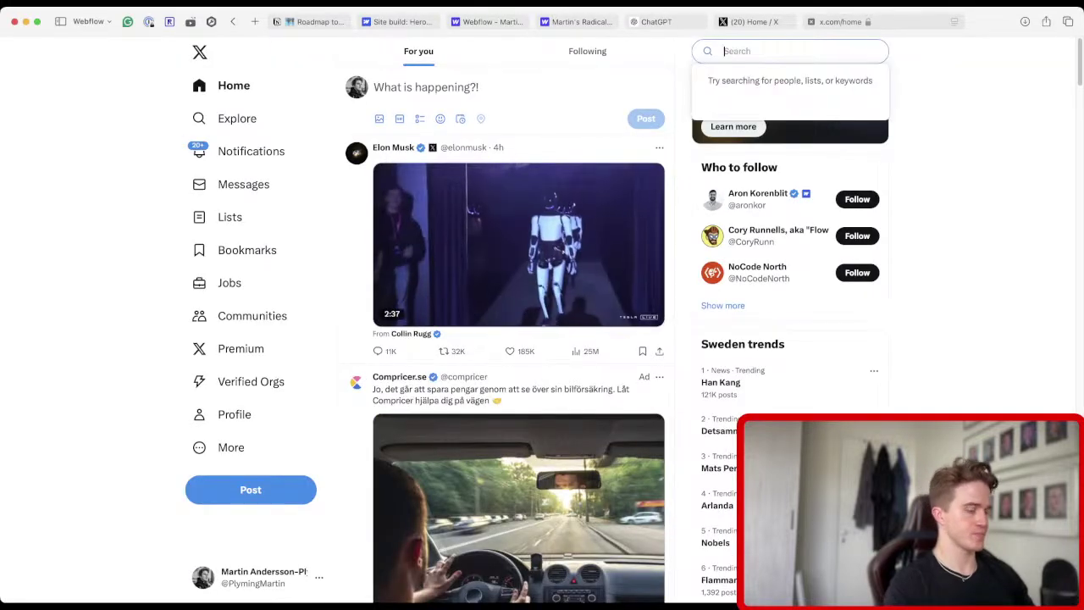
text(webbae)
key(Return)
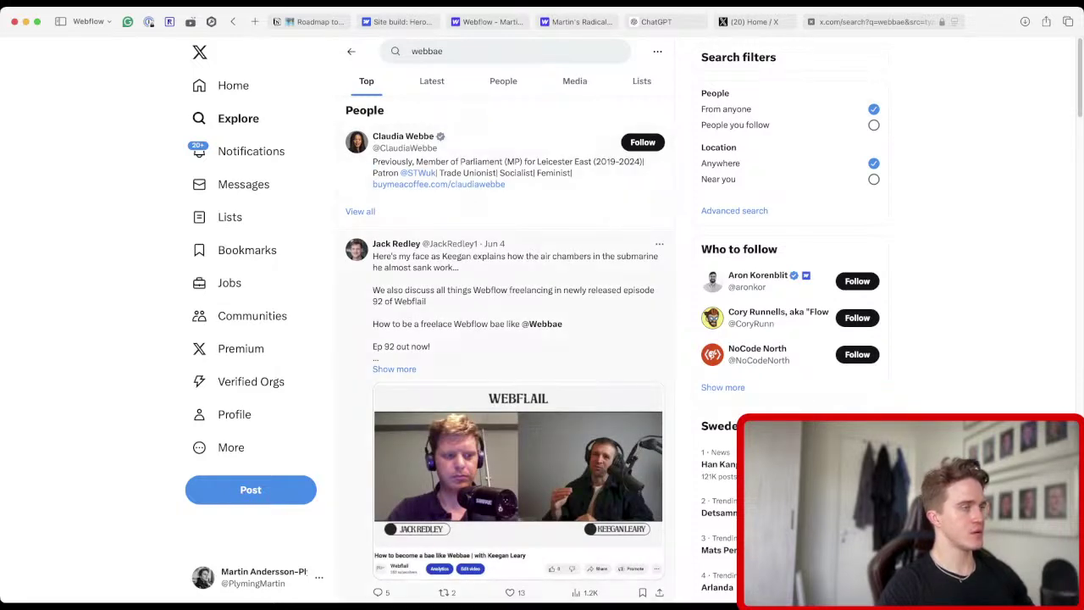
scroll(508, 339, down, 3)
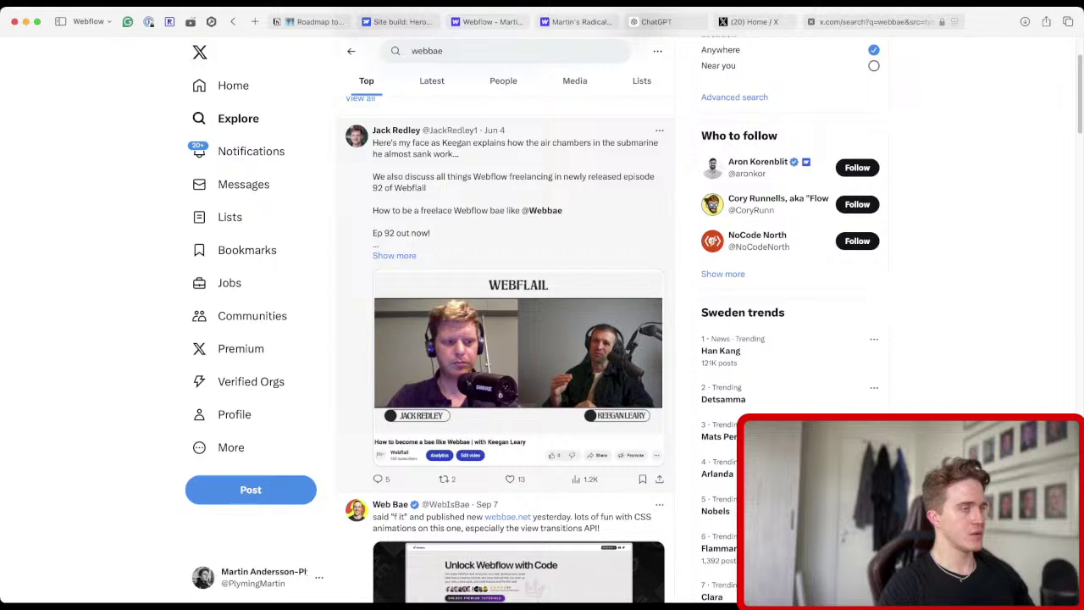
scroll(508, 339, up, 3)
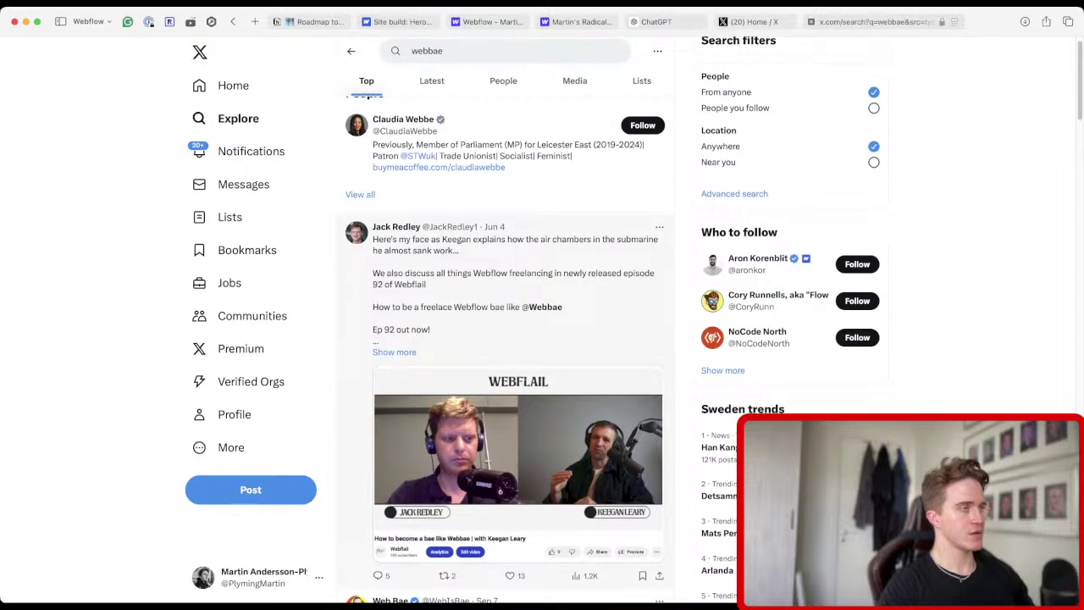
Read the full Webflail episode 92 post and its replies for the Web Bae handle, and return to the draft post.
click(394, 352)
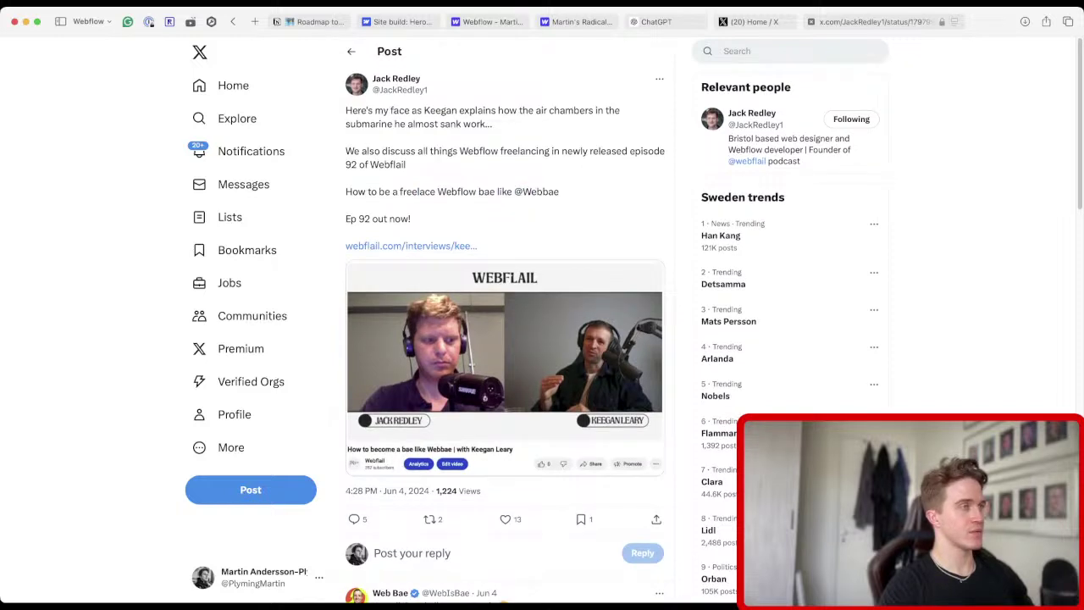
scroll(614, 333, down, 1)
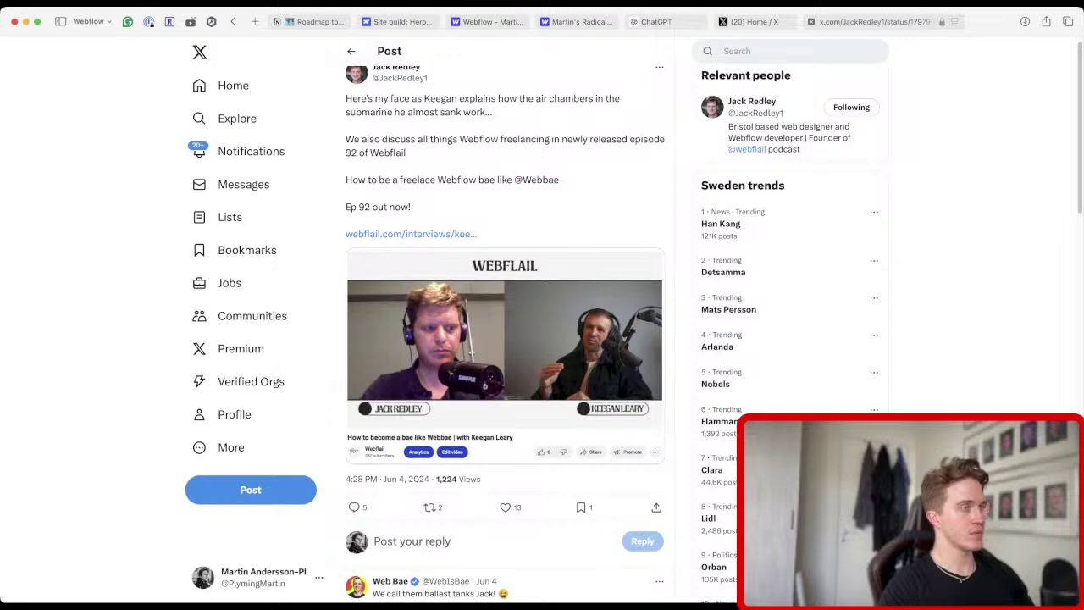
scroll(506, 338, down, 4)
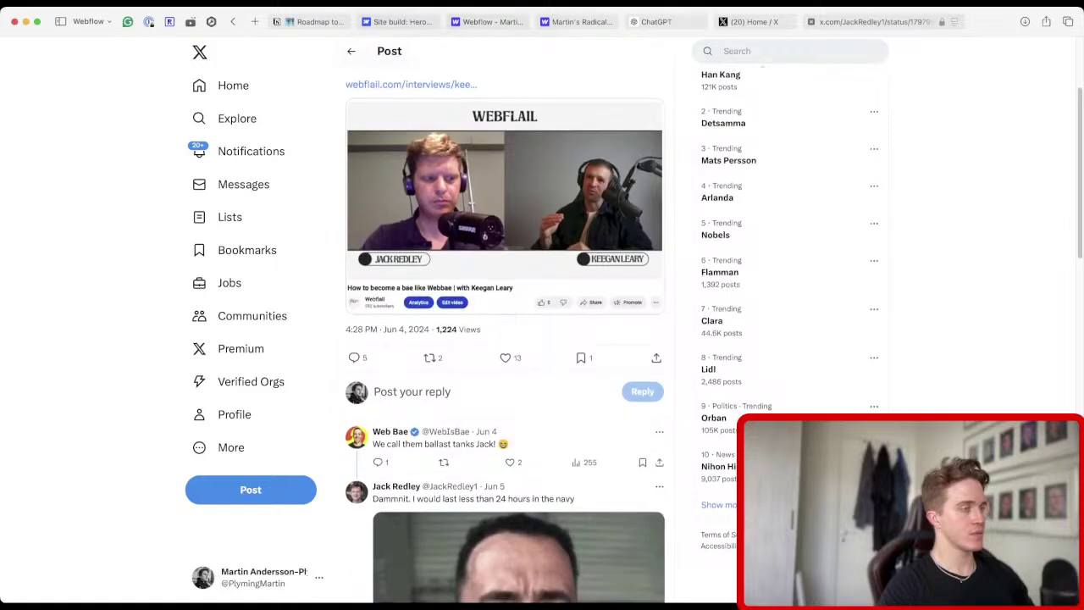
scroll(505, 339, up, 4)
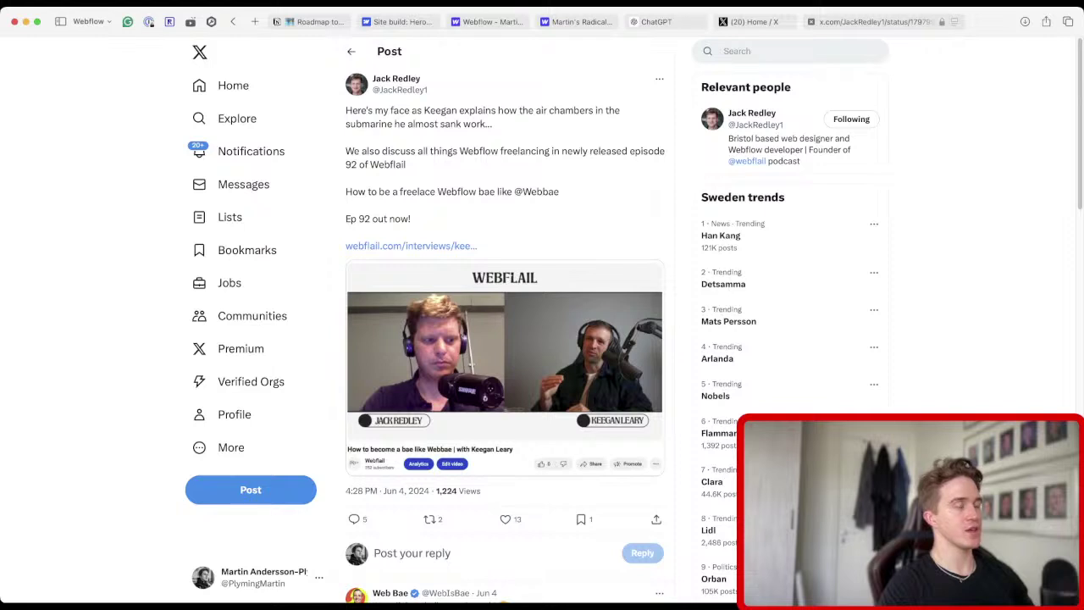
key(super+bracketleft)
key(super+bracketleft)
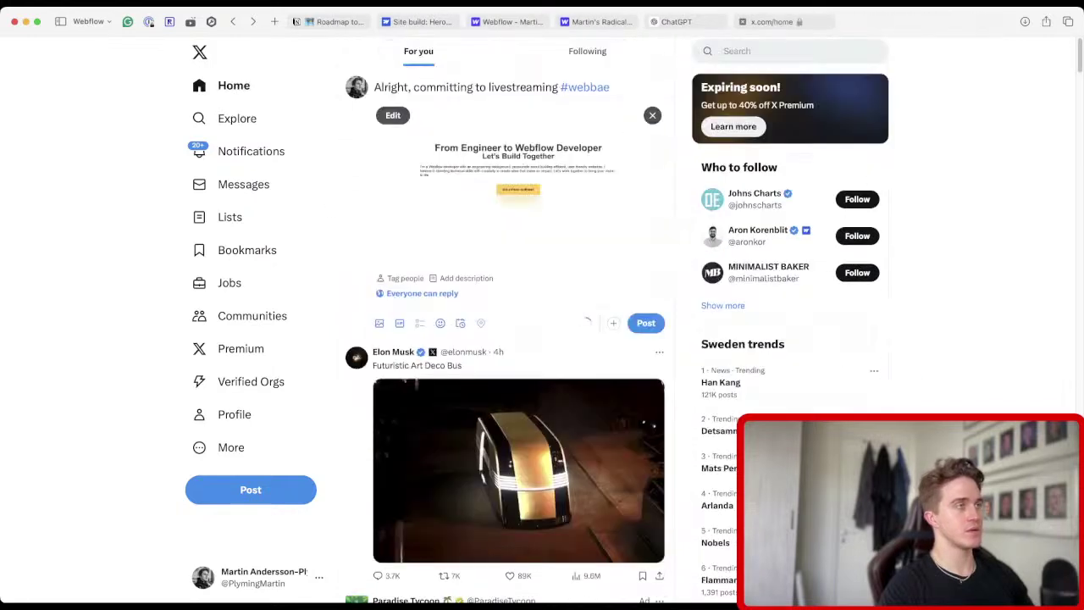
Change the hashtag in the draft post to #webisbae.
key(super+t)
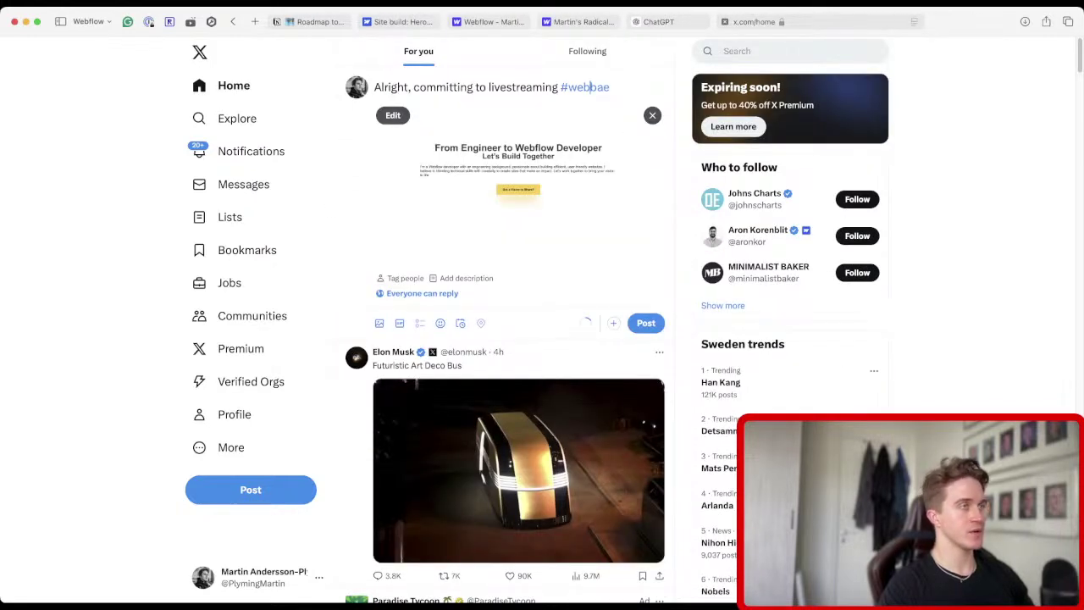
text(is)
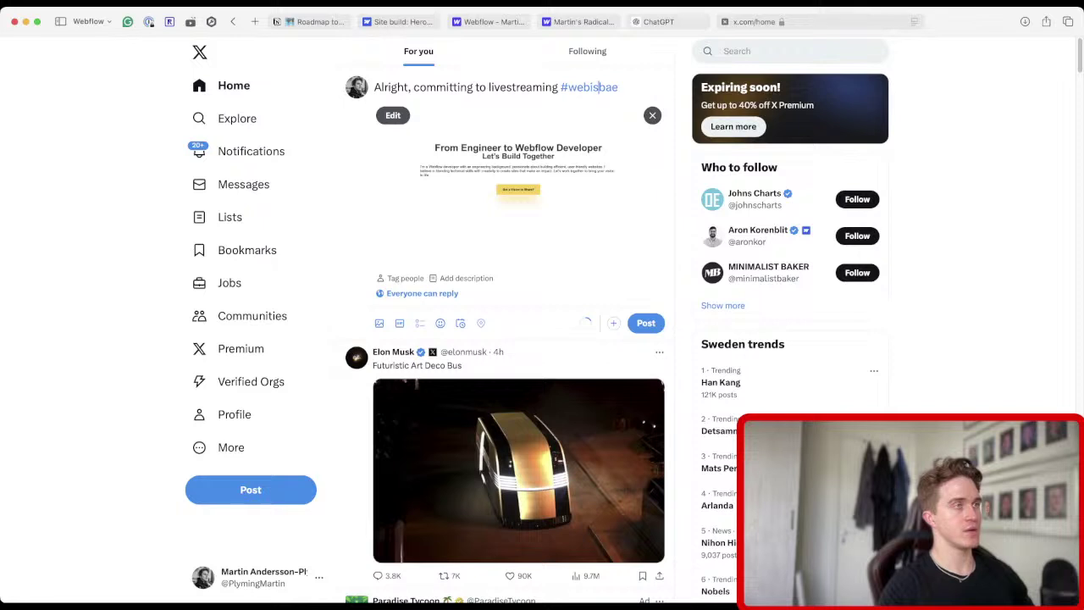
key(Right)
key(Right)
key(Right)
key(BackSpace)
key(BackSpace)
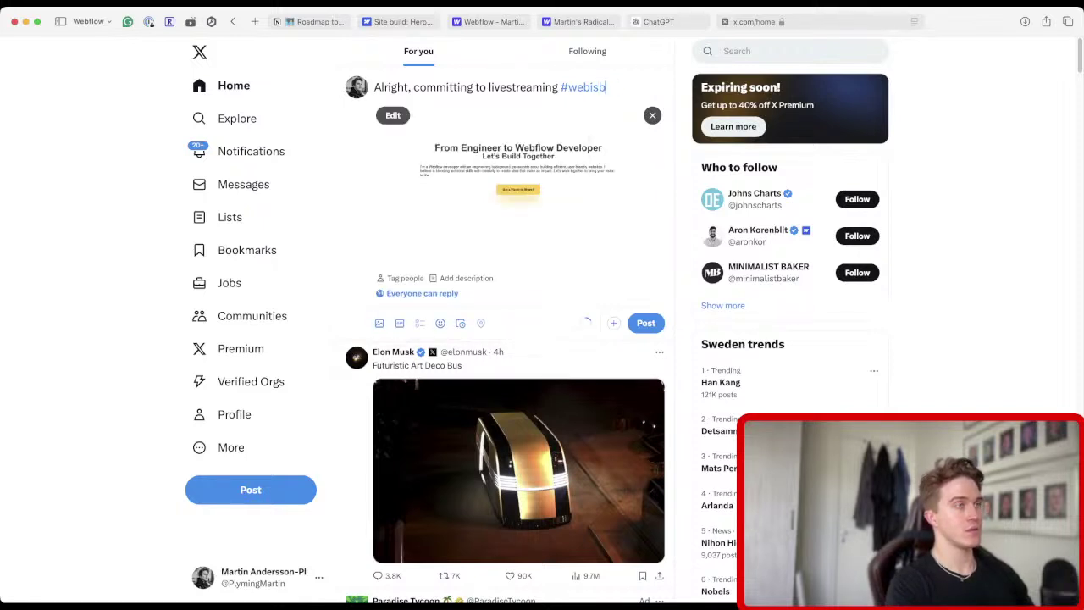
text(ae)
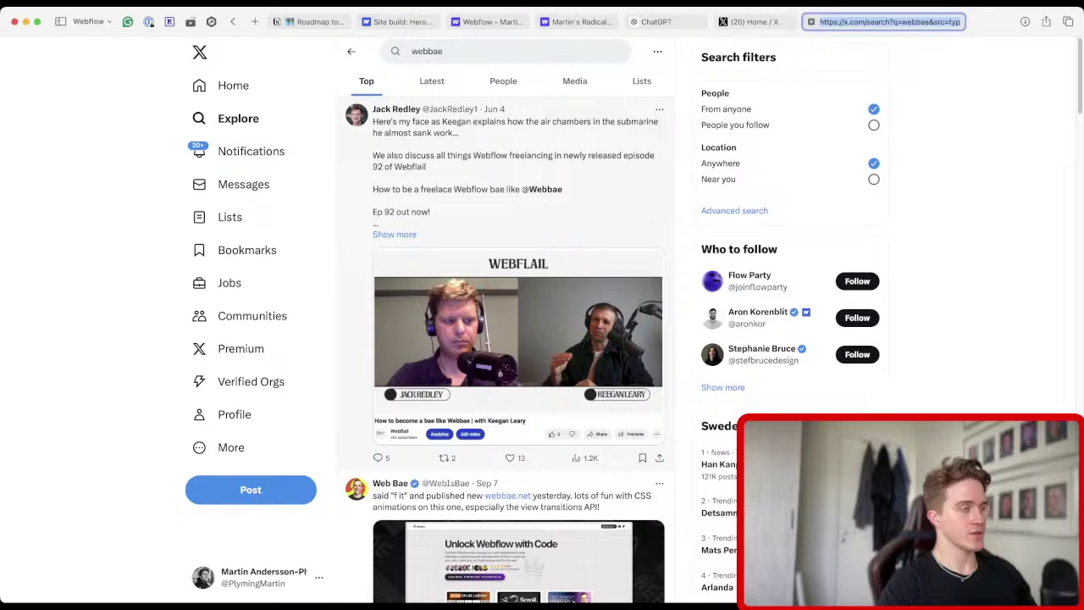
Open the Web Bae profile from the webbae search results and follow the account.
scroll(518, 339, down, 3)
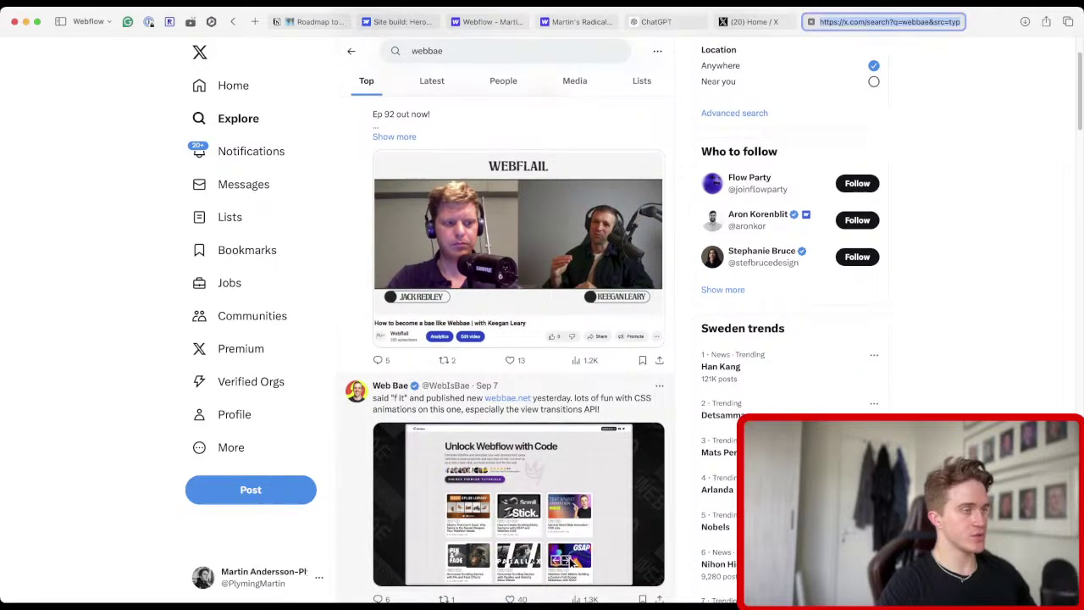
click(390, 385)
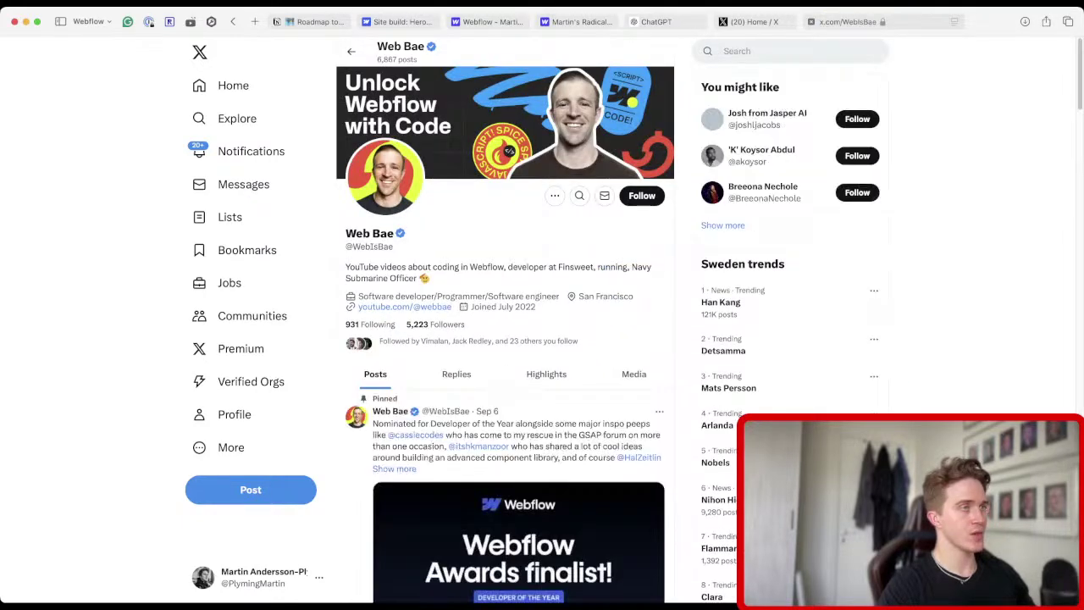
click(642, 196)
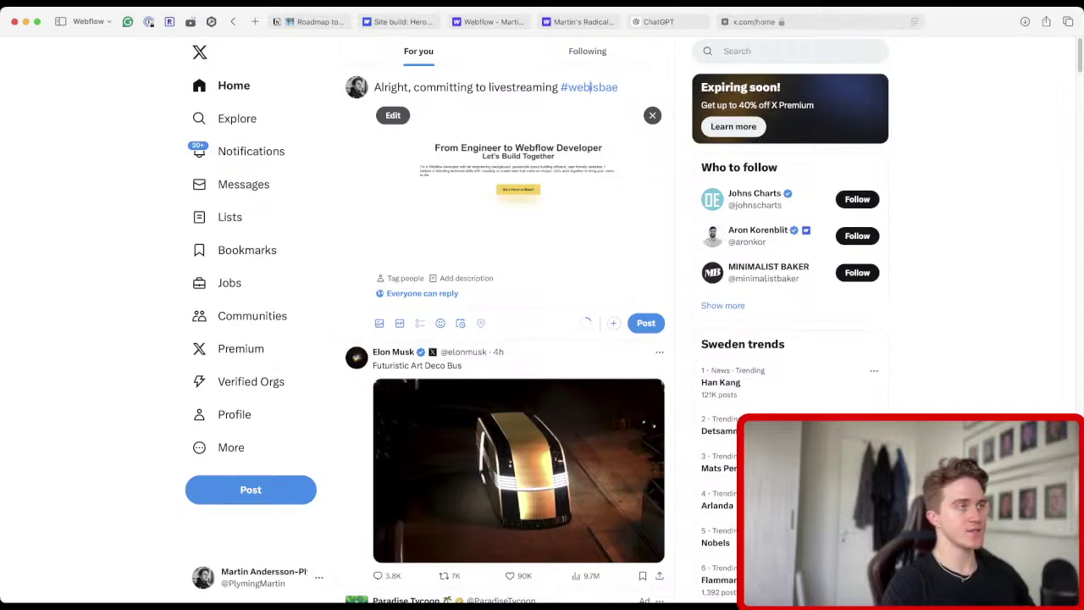
Recapitalise the hashtag in the draft post as #WebIsBae and add 's after it.
key(Left)
key(Left)
key(BackSpace)
text(W)
key(Right)
key(Right)
key(Right)
key(BackSpace)
text(S)
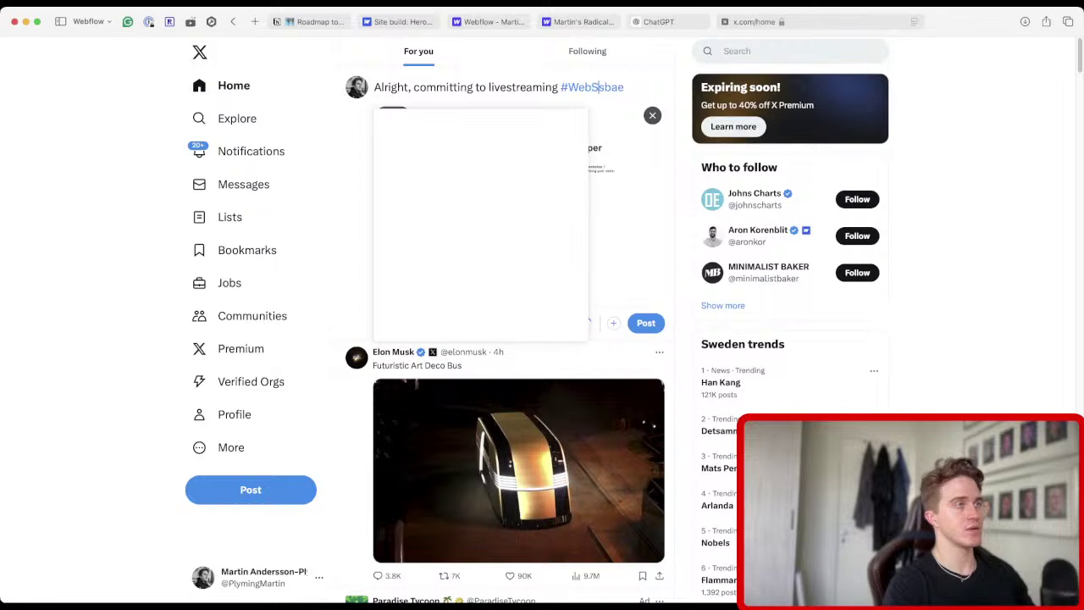
key(Right)
key(Right)
key(Right)
key(BackSpace)
key(BackSpace)
key(Right)
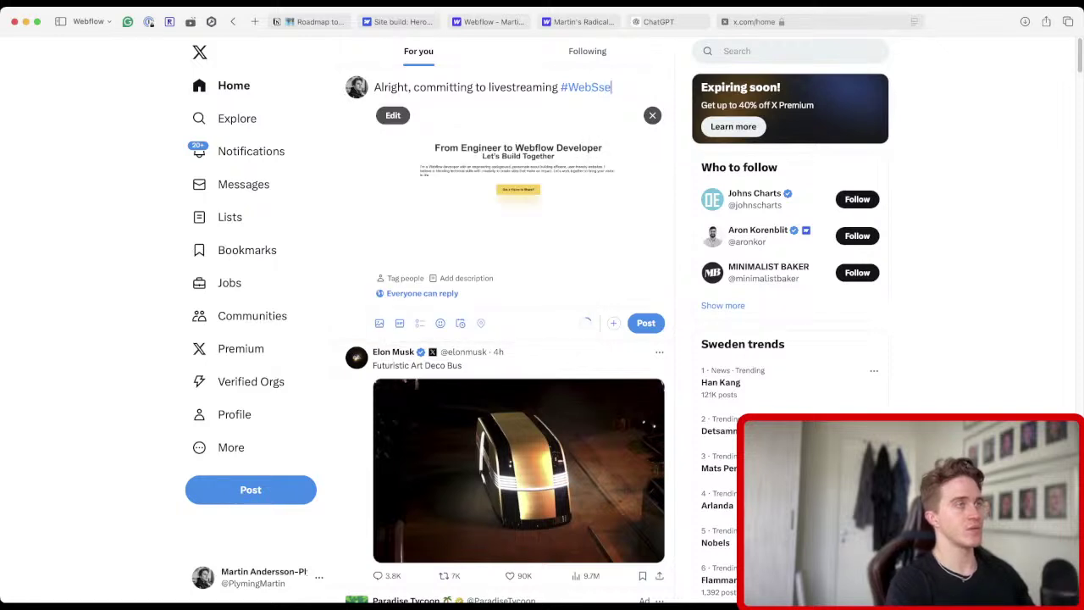
key(BackSpace)
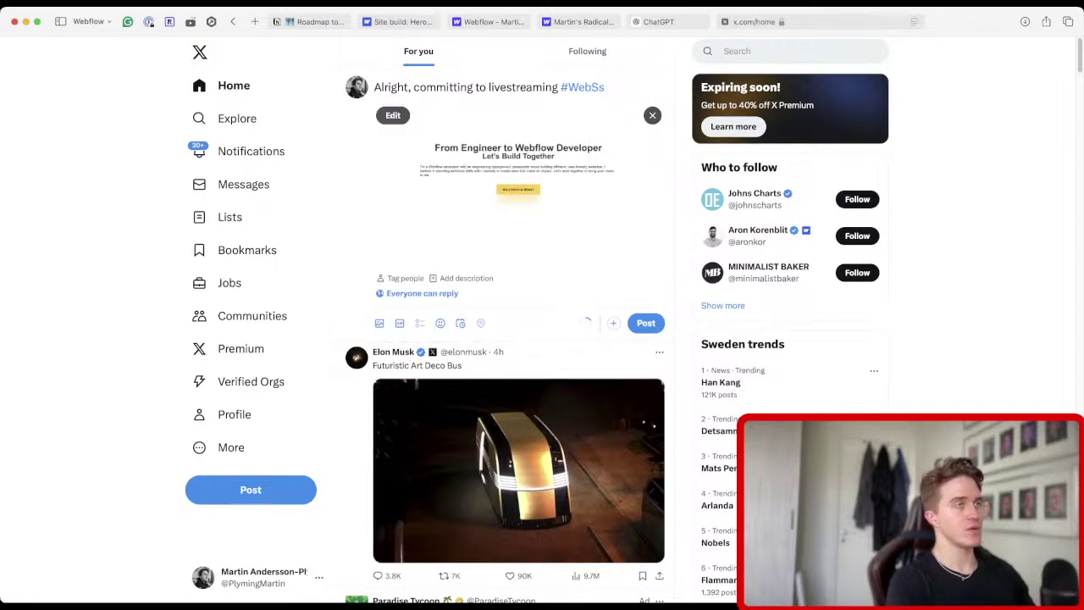
key(BackSpace)
key(BackSpace)
text(Is)
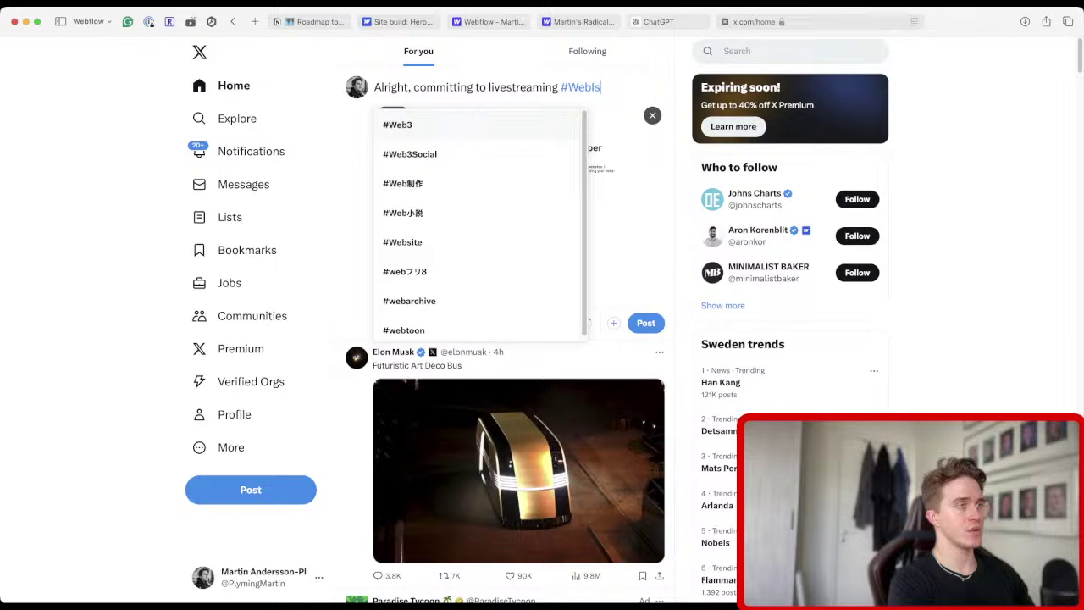
text(Bae)
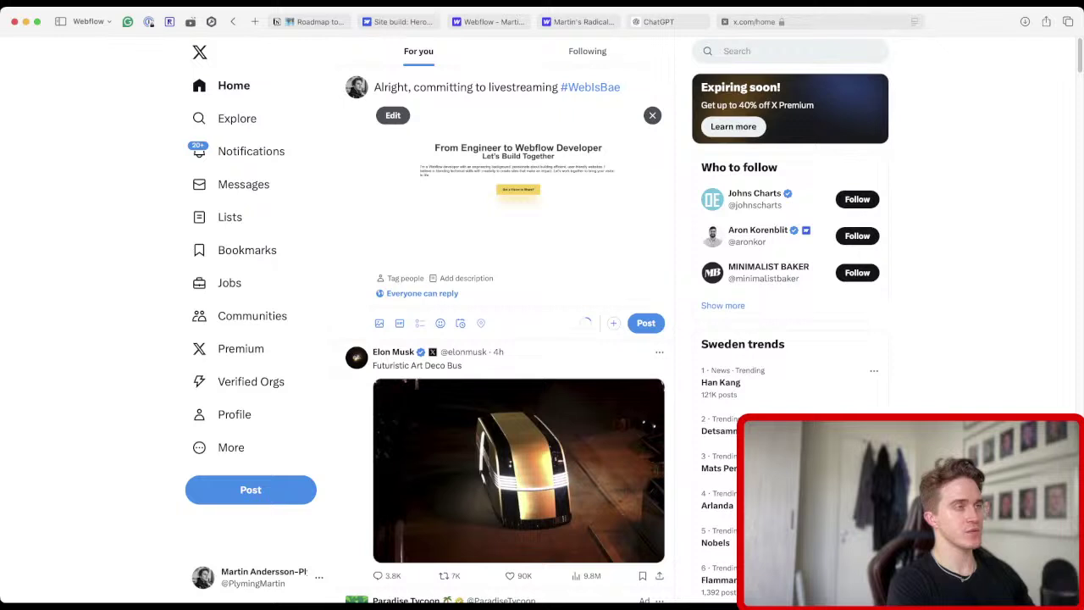
text('s)
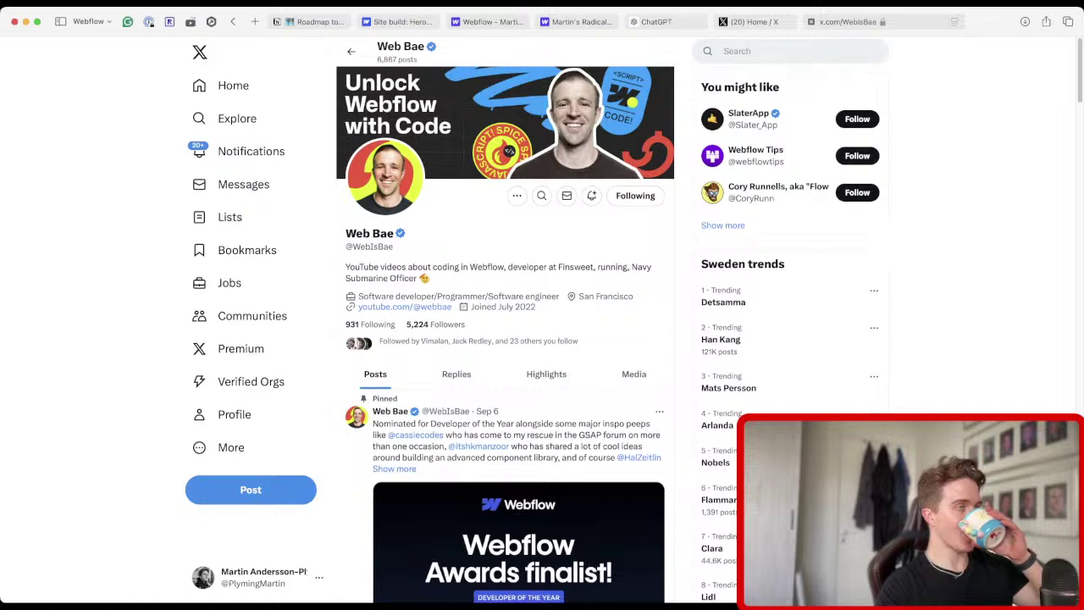
Look through the recent posts on the Web Bae profile, return to its header and close the profile tab.
scroll(541, 339, down, 2)
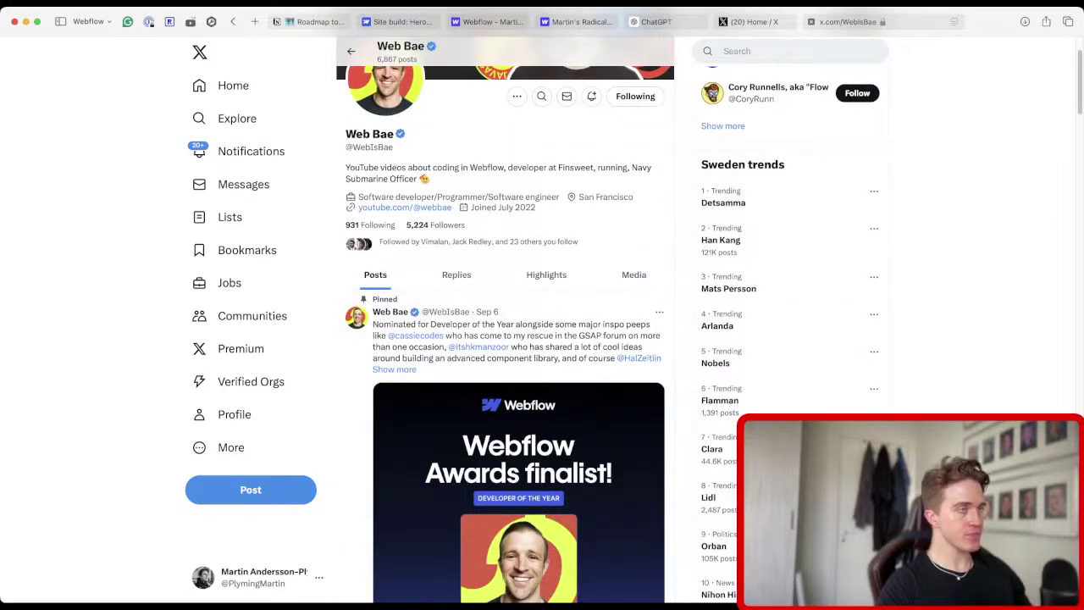
scroll(542, 339, down, 4)
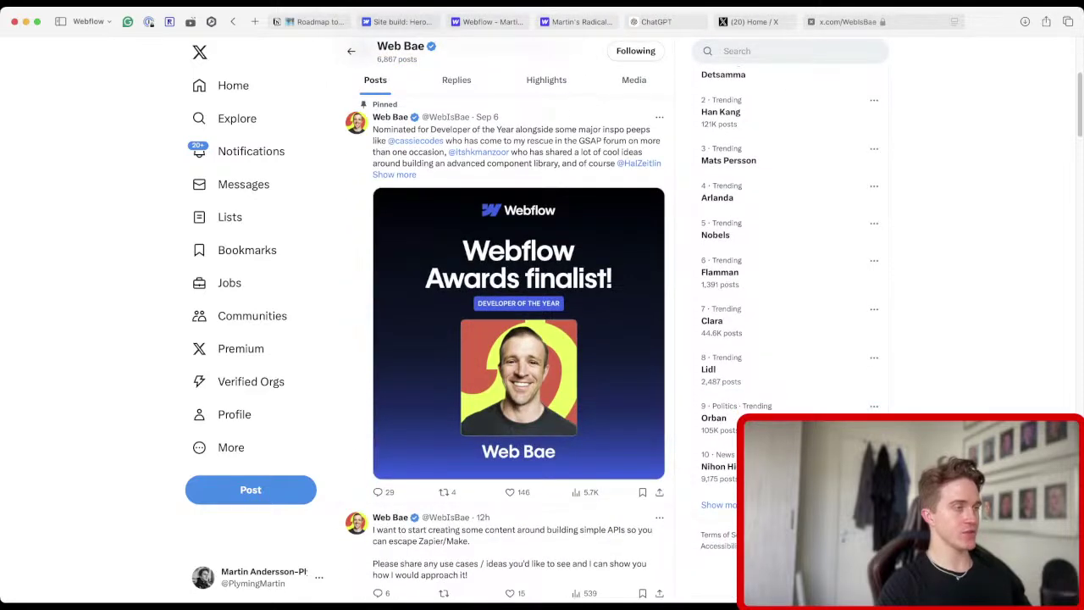
scroll(518, 339, down, 4)
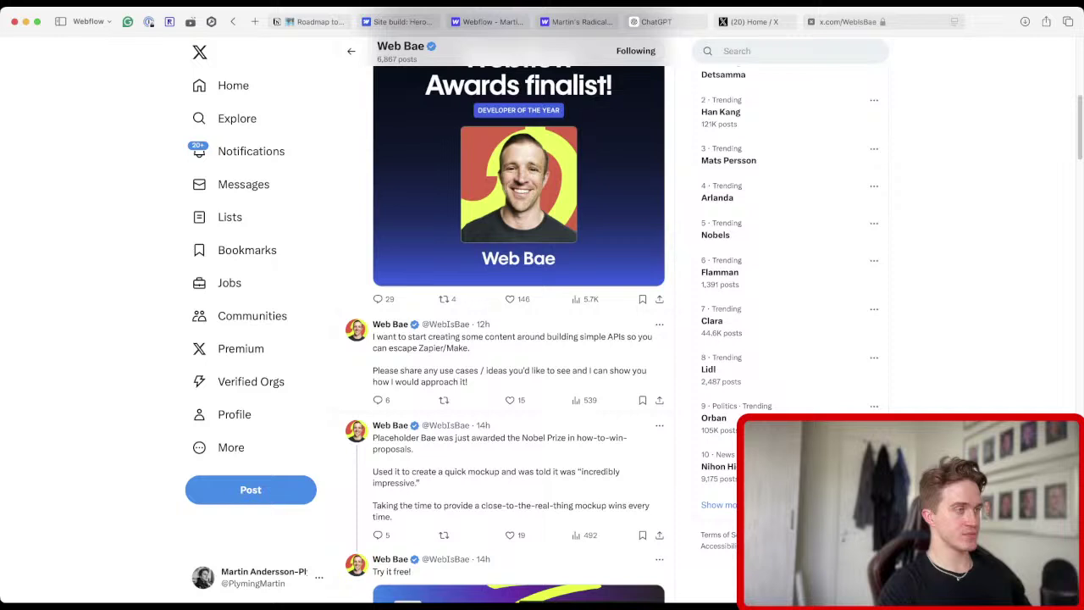
scroll(519, 339, down, 3)
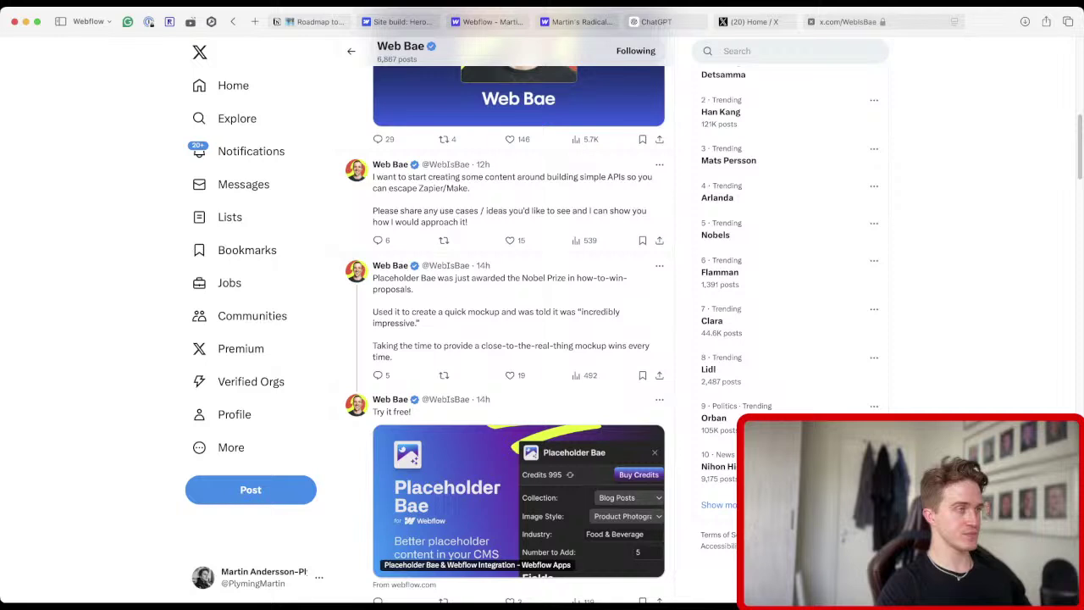
scroll(518, 339, down, 1)
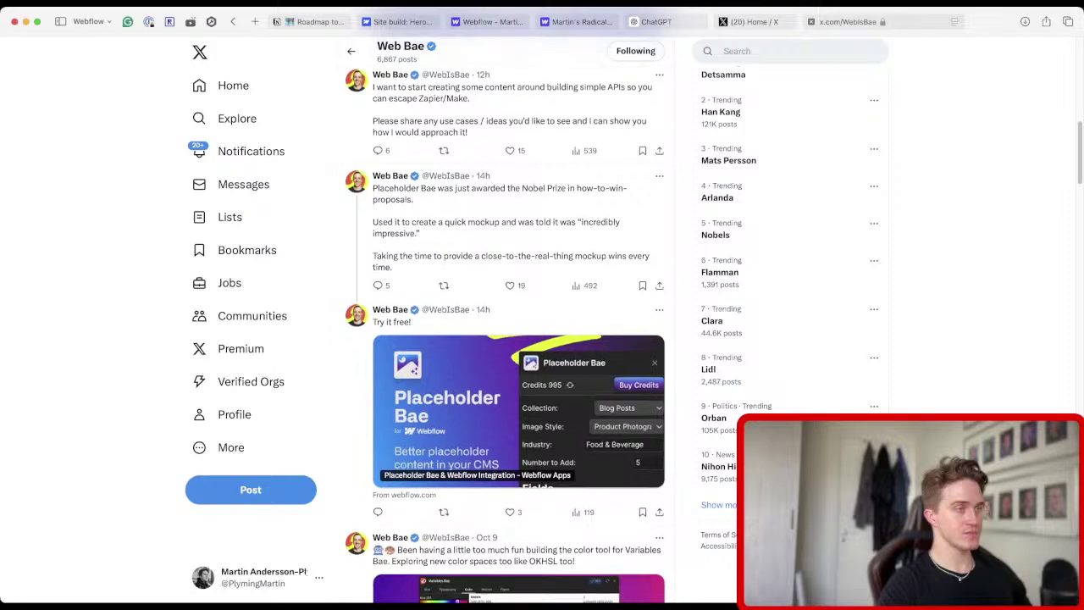
scroll(518, 339, down, 4)
scroll(518, 339, up, 10)
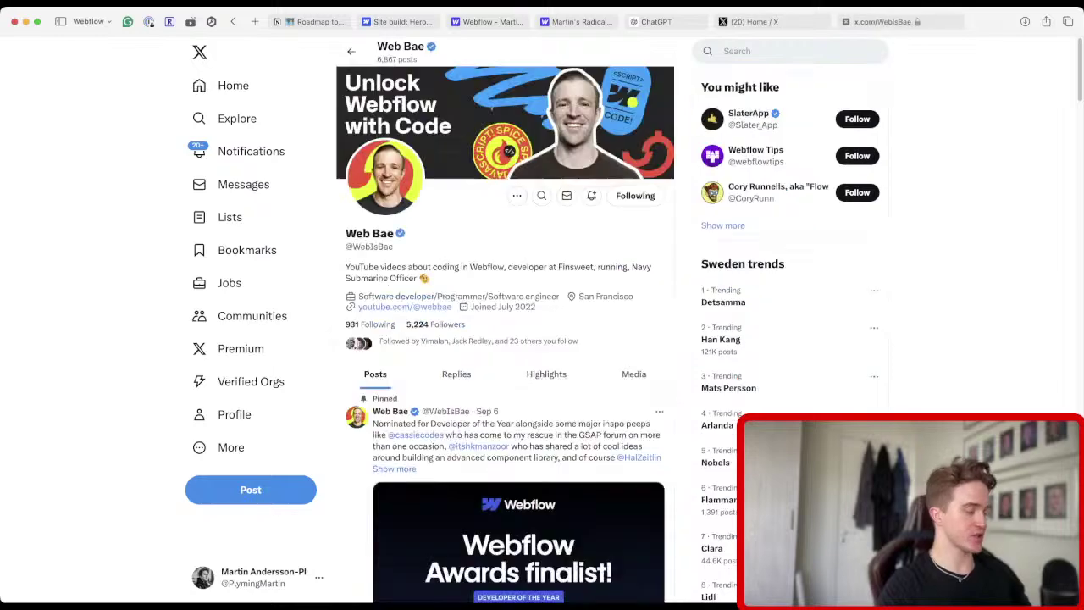
key(super+w)
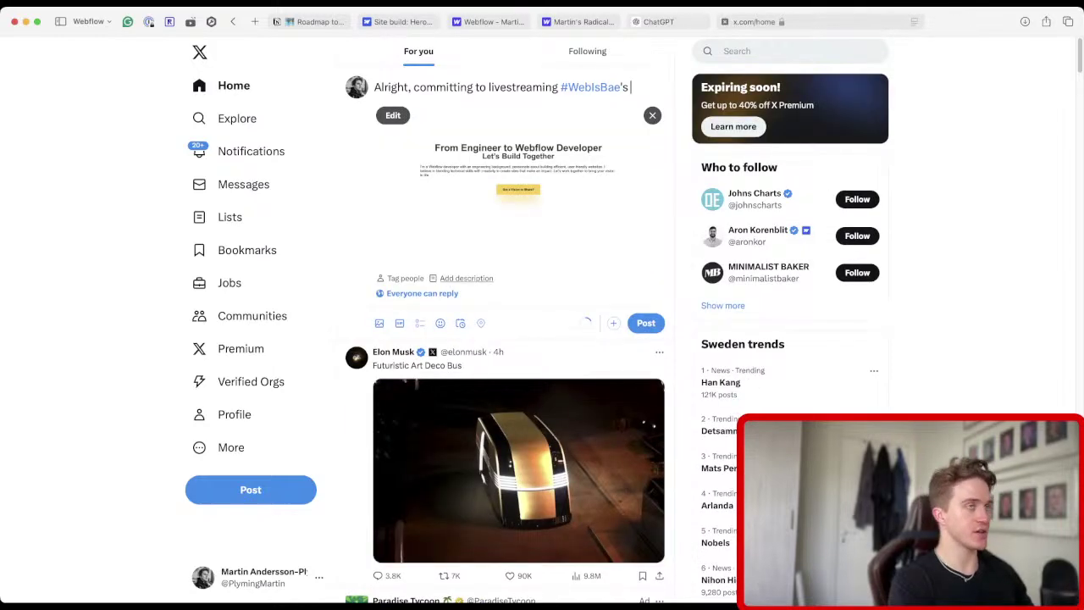
key(alt+BackSpace)
key(alt+BackSpace)
key(alt+BackSpace)
text(livestreaming #)
key(BackSpace)
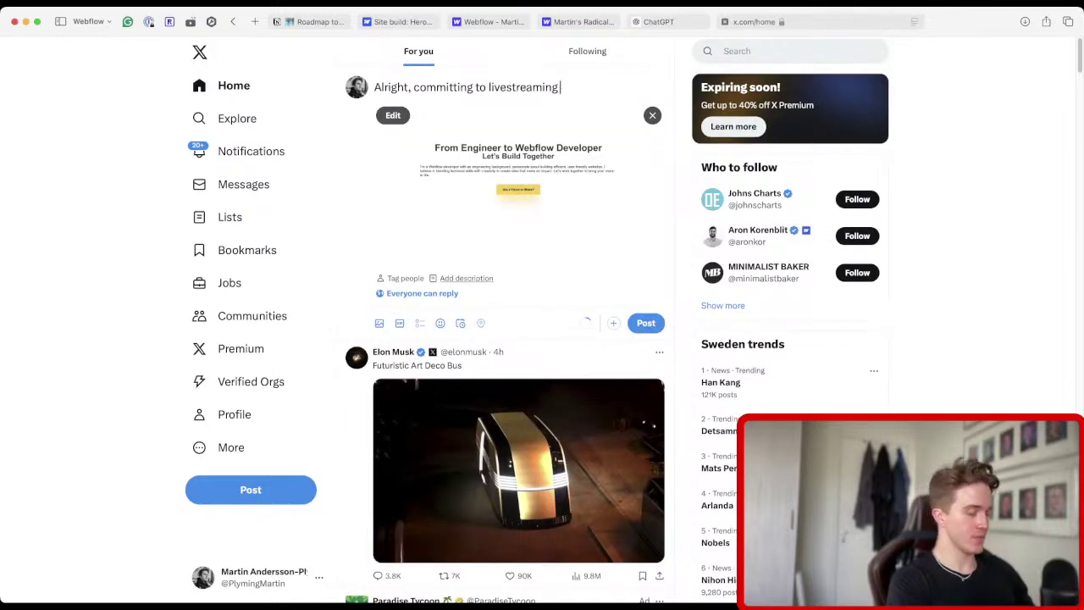
text(@webisbae)
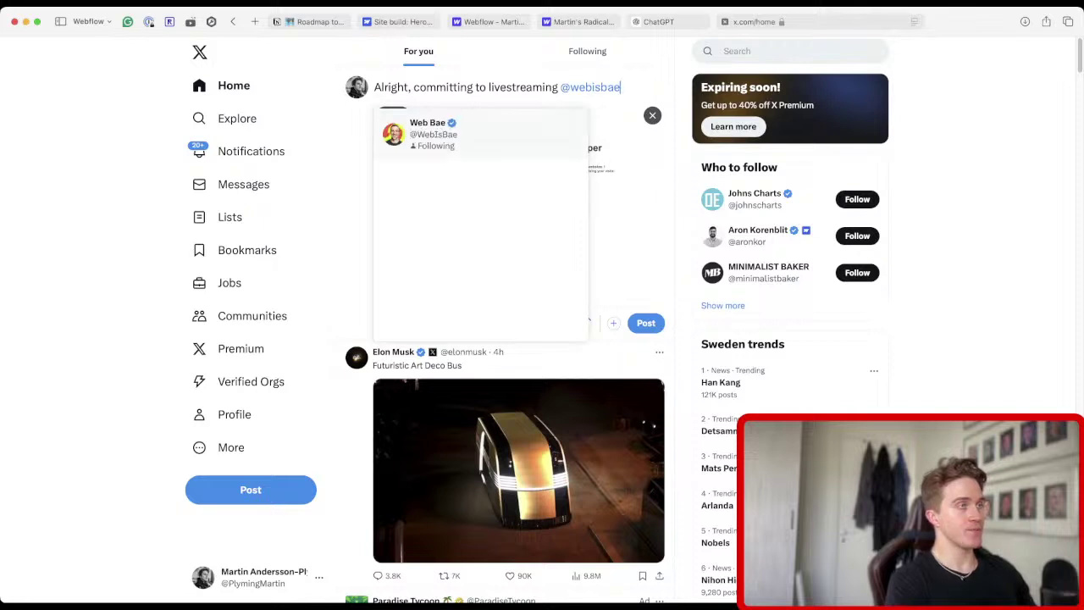
key(Return)
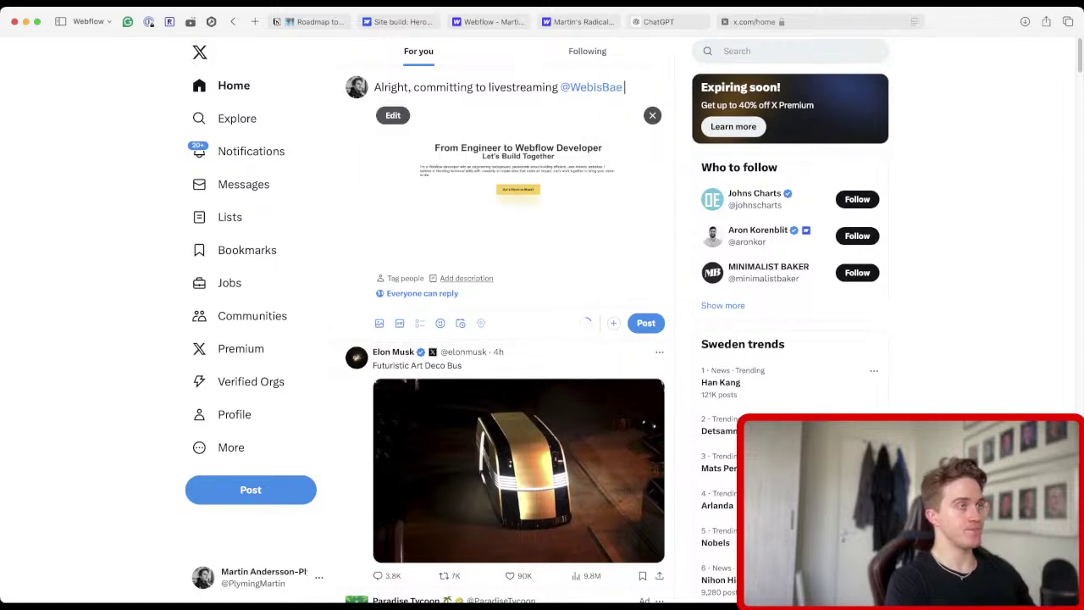
key(BackSpace)
text('s )
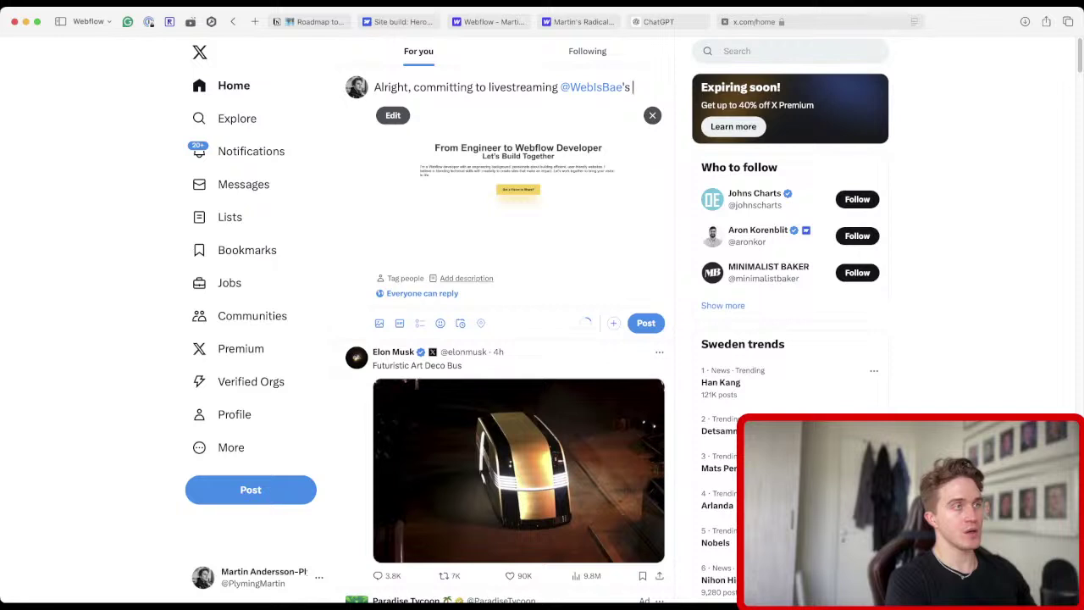
text(road)
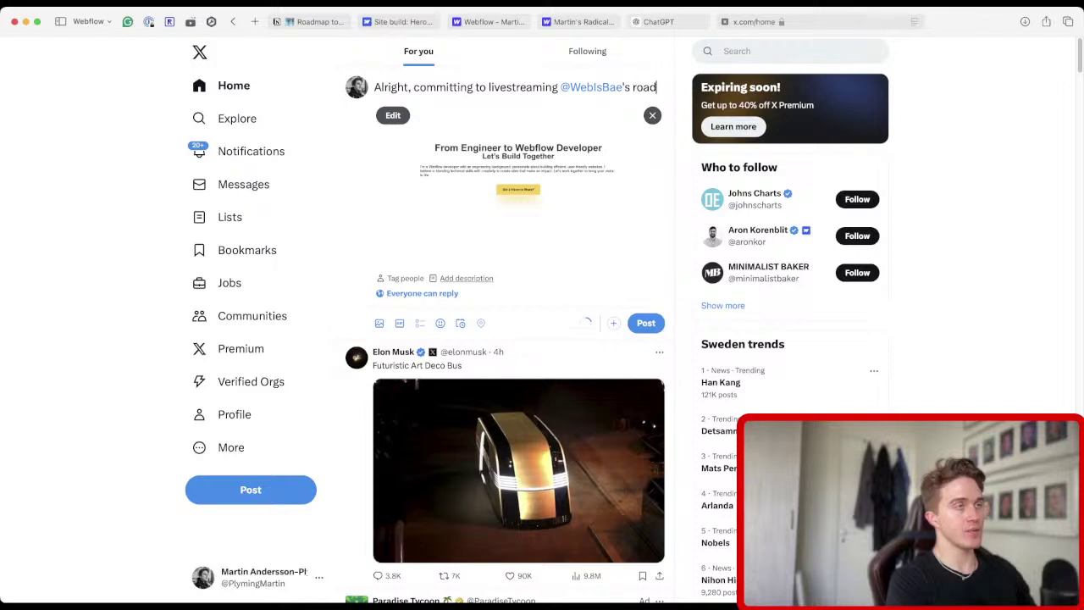
text(map to)
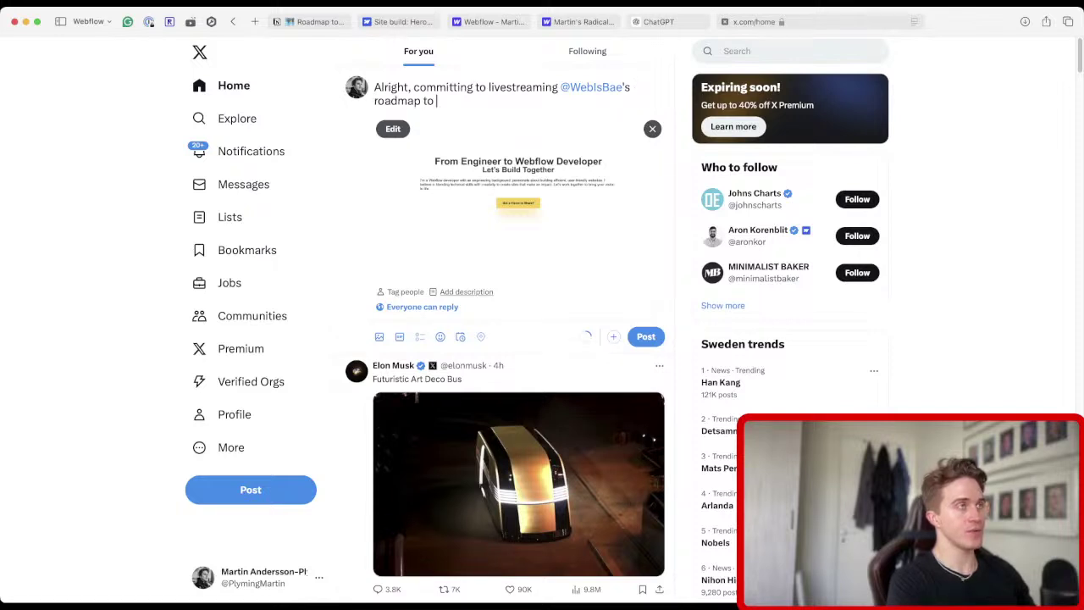
Open the Notion roadmap page to check its title, copy the page's link and return to the draft post.
key(ctrl+shift+Tab)
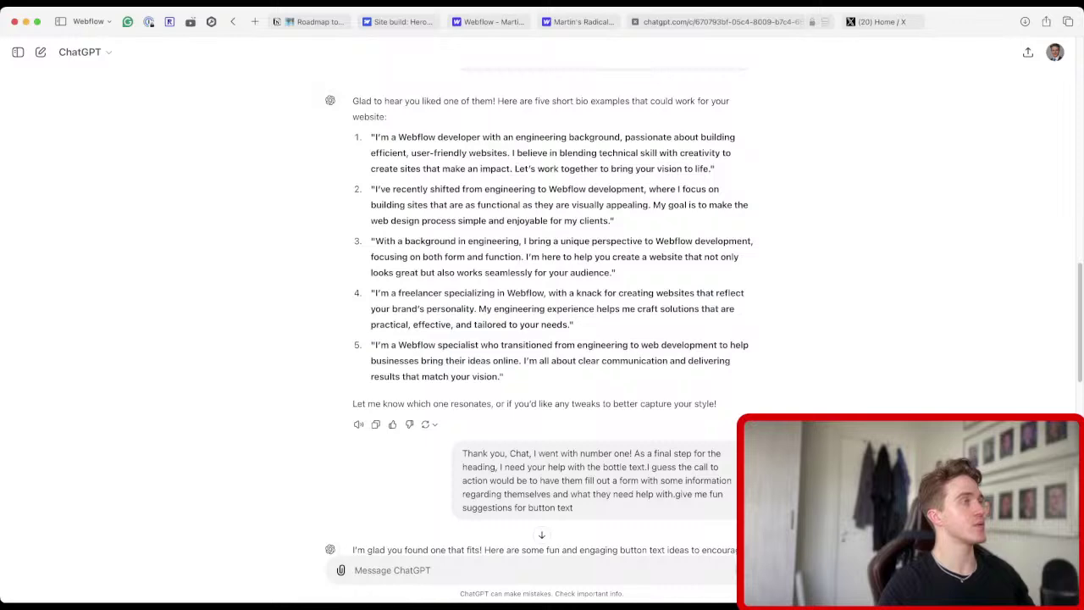
key(ctrl+shift+Tab)
click(309, 21)
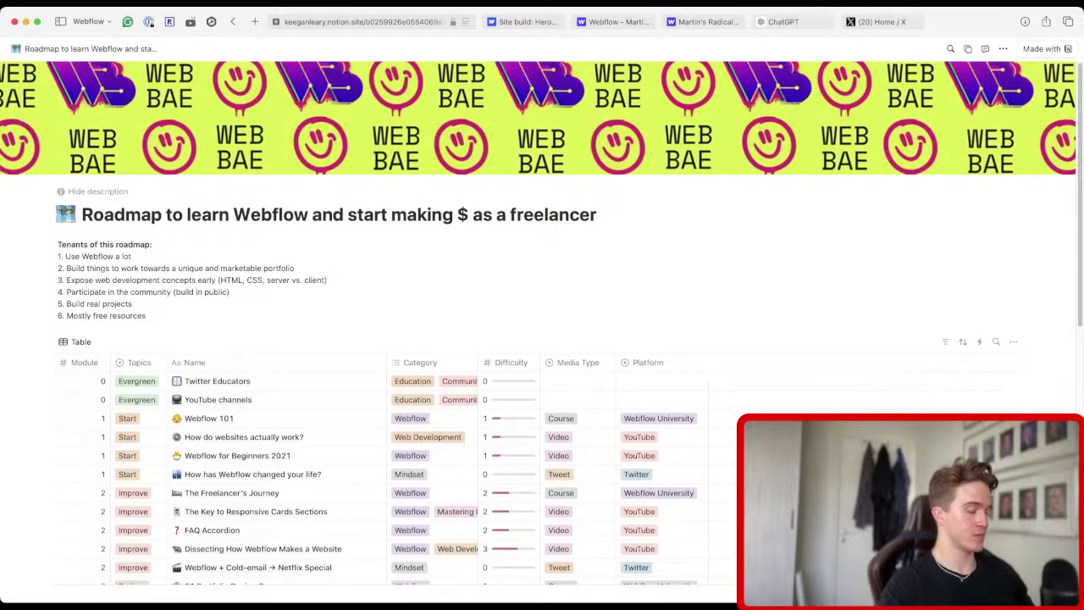
key(super+l)
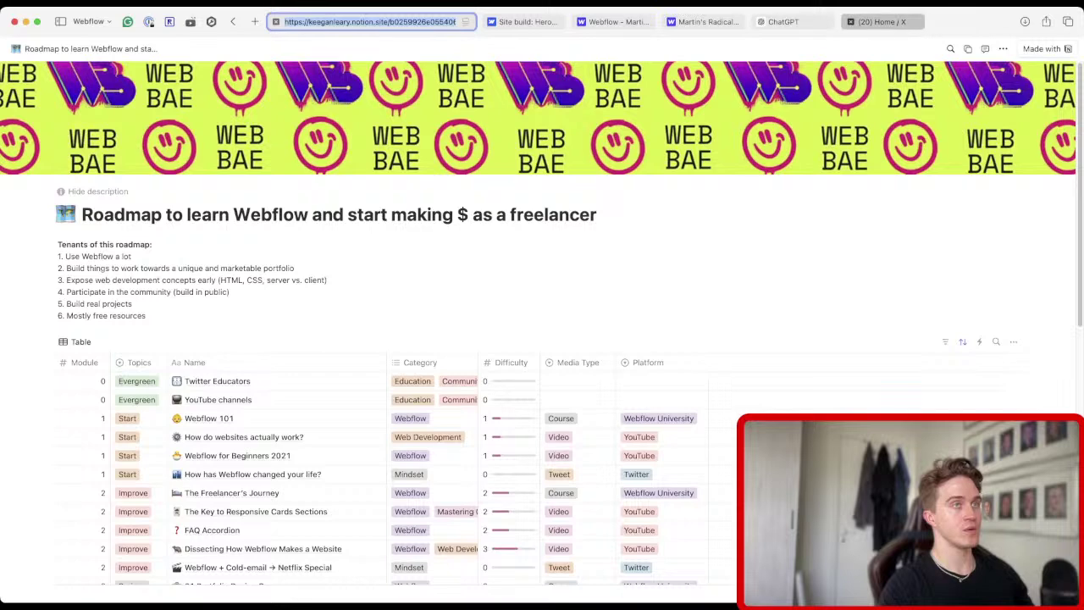
key(ctrl+shift+Tab)
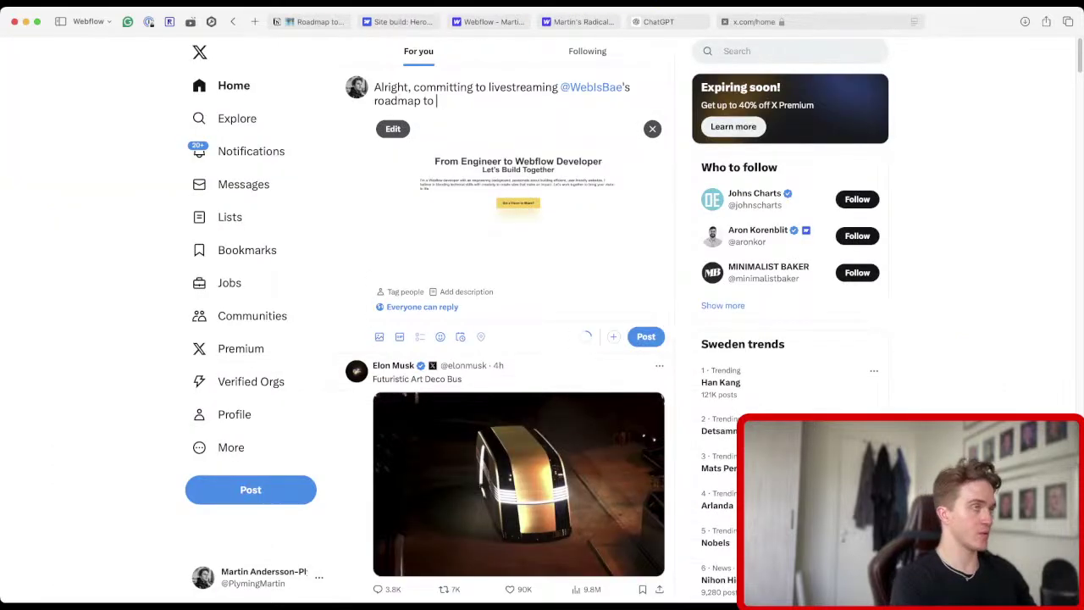
Complete the draft's sentence with the roadmap title capitalised as "Roadmap to Learn Webflow".
text(learn Webflow)
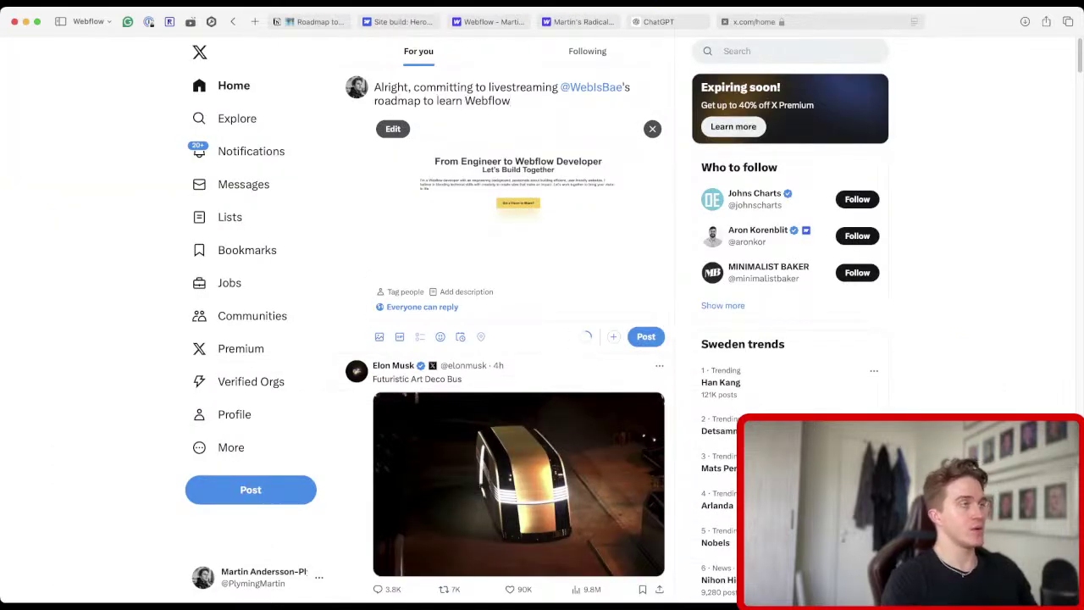
key(shift+alt+Left)
key(shift+alt+Left)
key(shift+alt+Left)
key(shift+alt+Left)
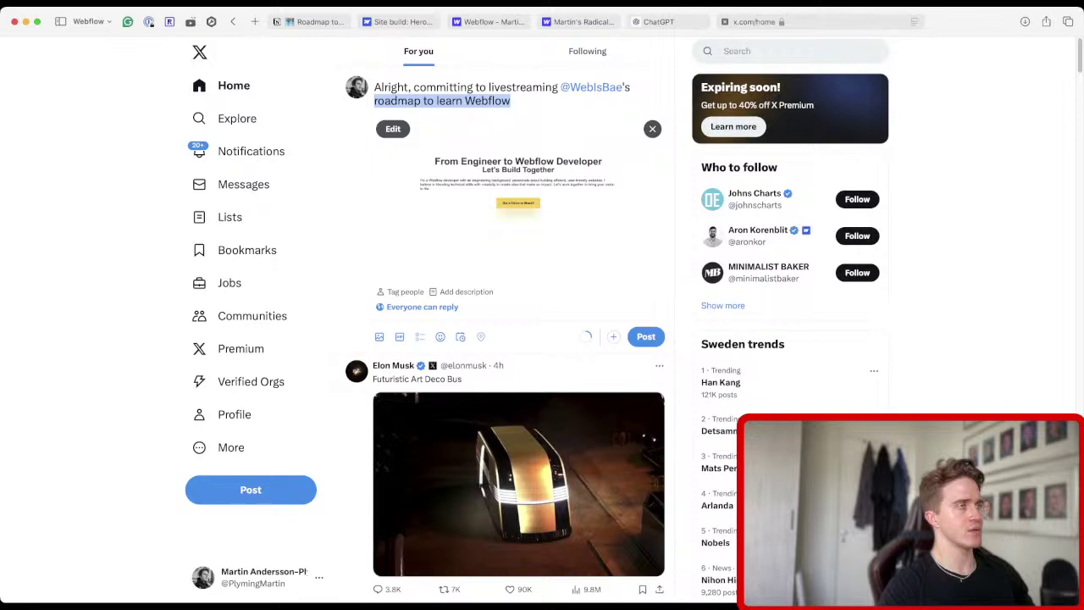
text(Roadmap to Learn Webflow)
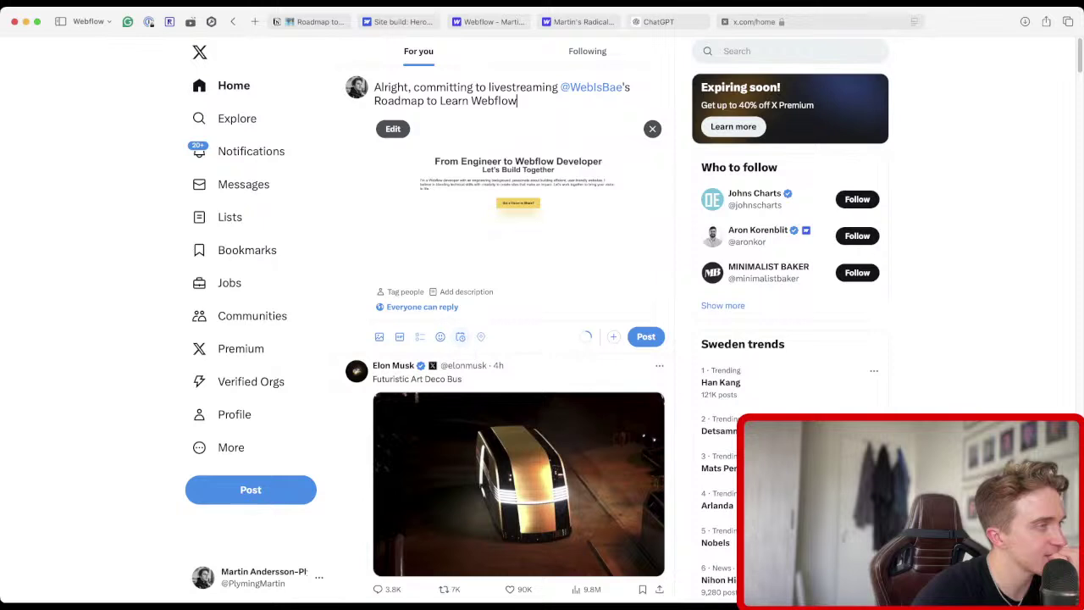
click(465, 291)
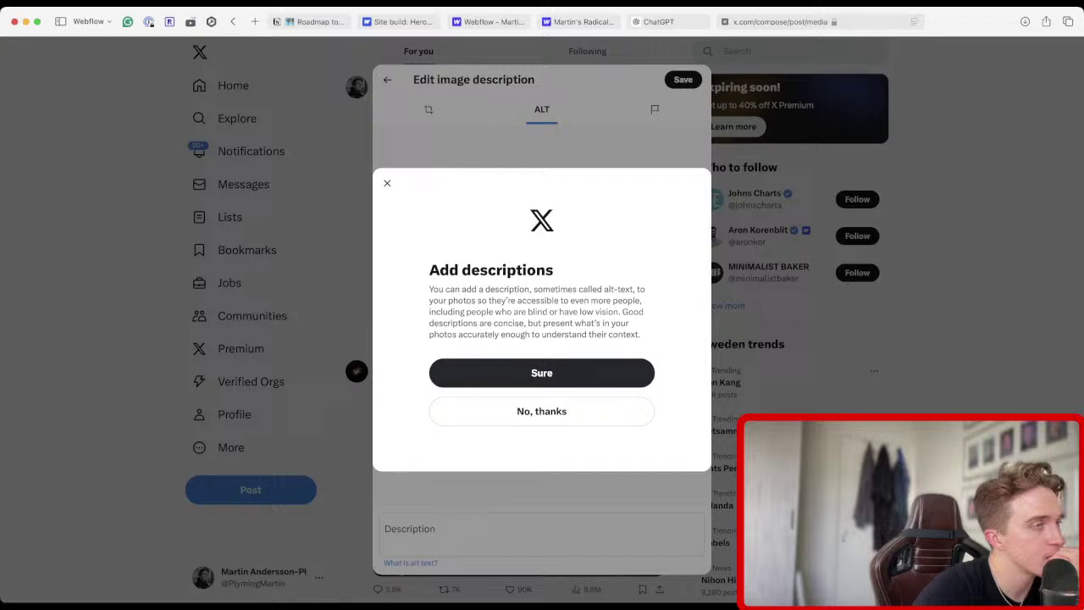
click(541, 373)
key(Escape)
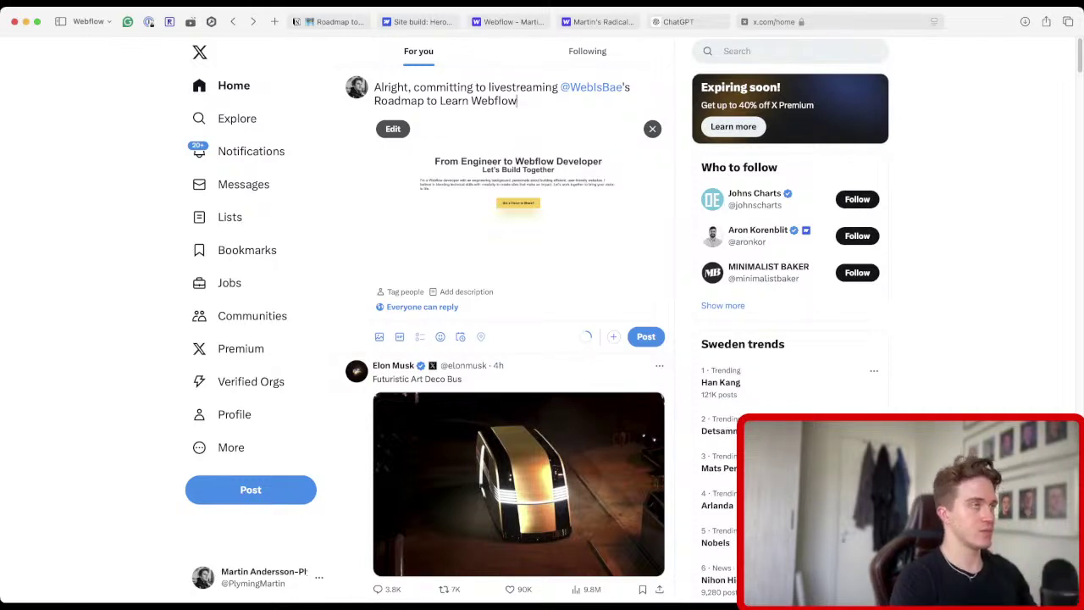
Paste the Notion roadmap link below the sentence after a blank line and select the question mark in the link.
key(Return)
key(Return)
text(https://keeganleary.notion.site/b0259926e0554069a7823dfb308fe893?v=1d686a1876ca4b139131cc823e356a97)
double_click(465, 145)
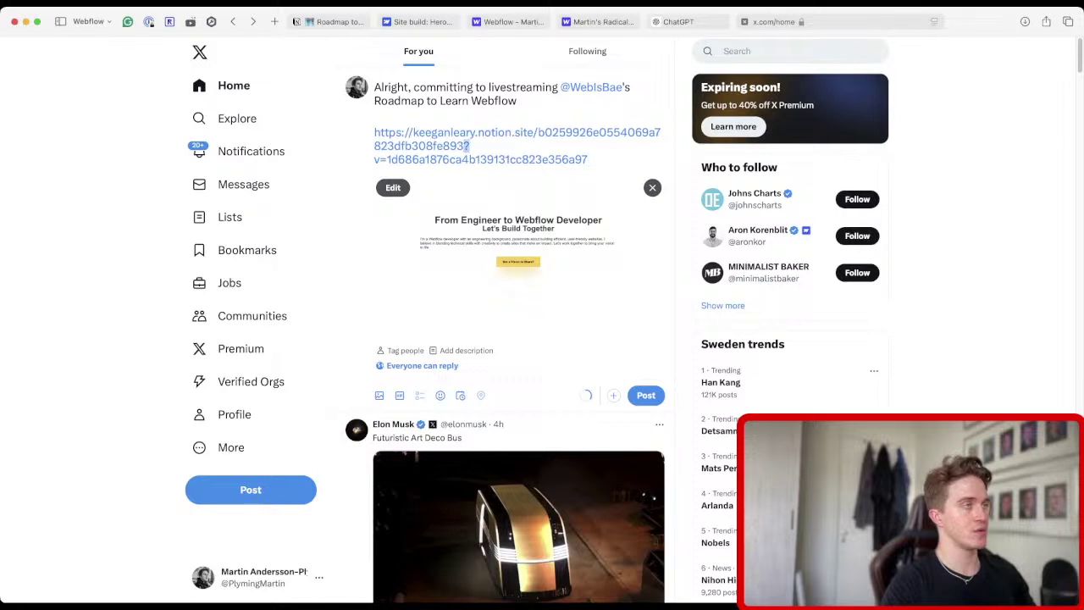
Add two line breaks after the post's opening sentence and extend that sentence with "on Youtube".
click(588, 159)
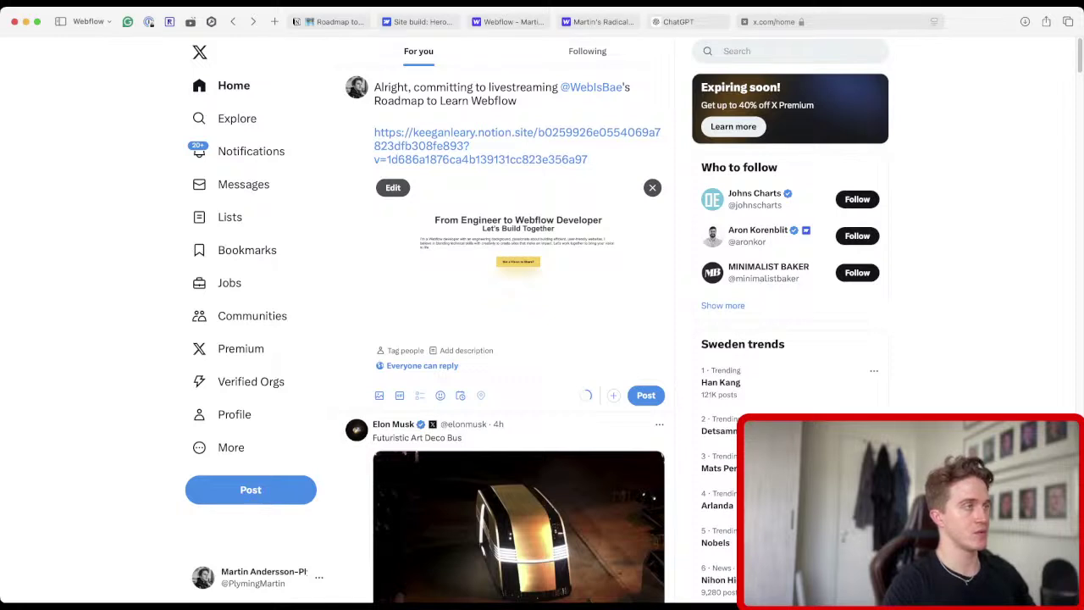
click(375, 116)
click(518, 100)
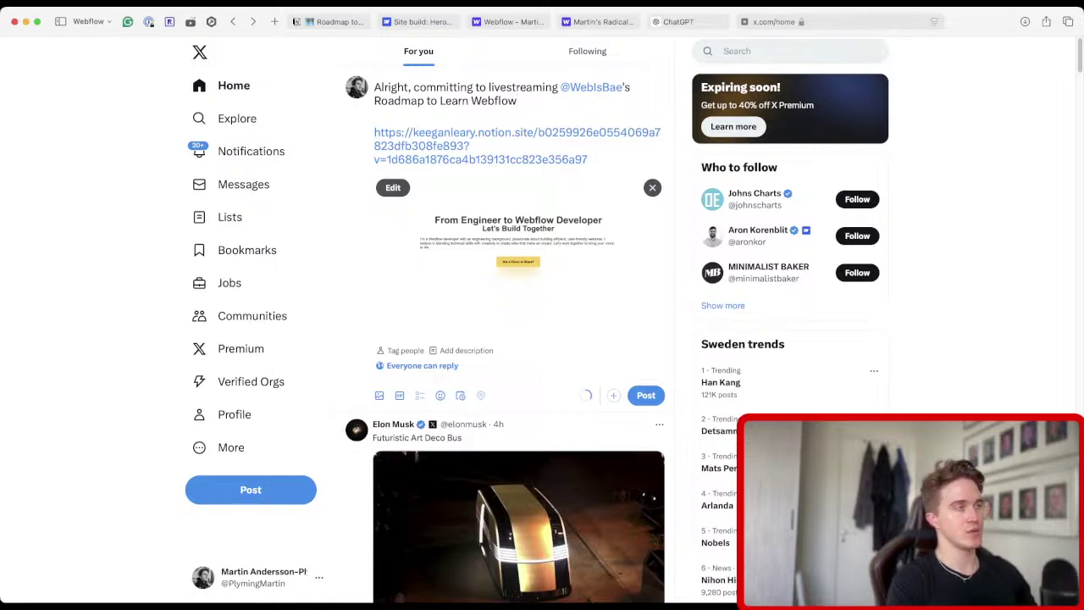
key(Return)
key(Return)
key(Up)
key(Up)
key(Up)
key(Up)
key(End)
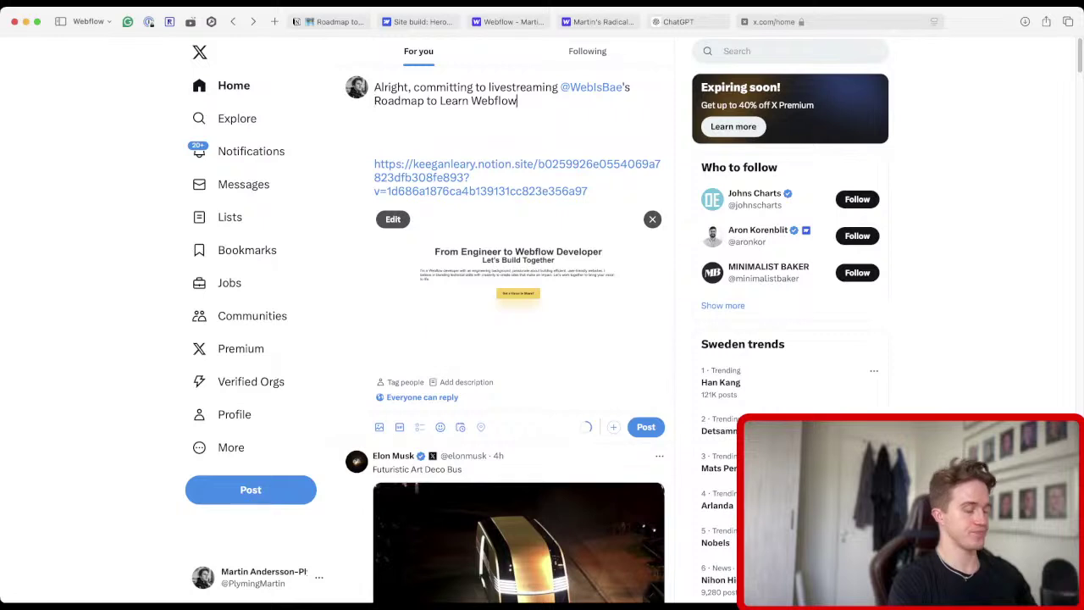
text(on Youtube)
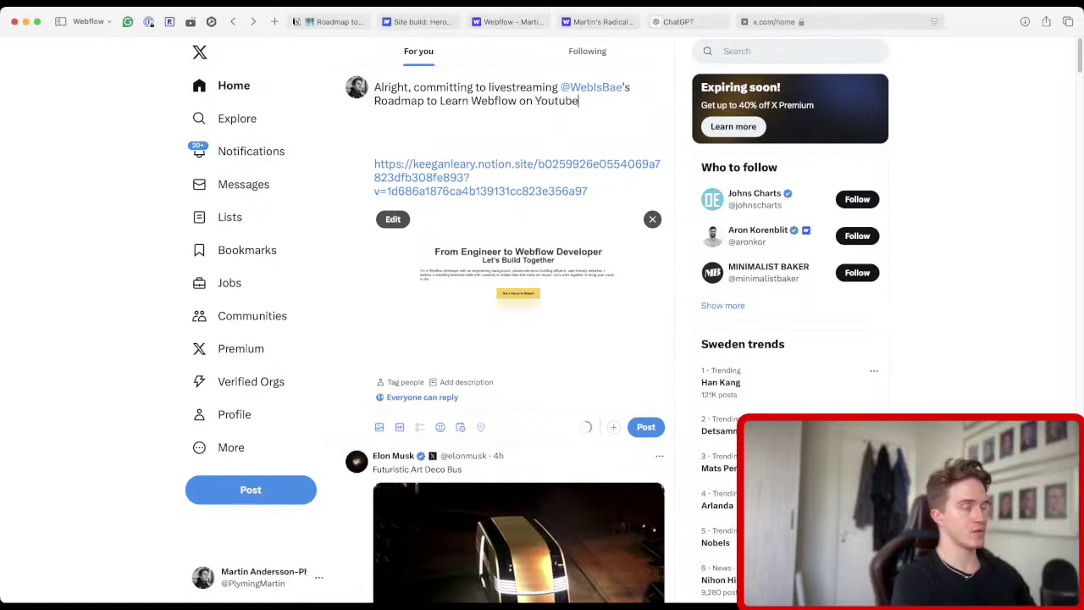
End the opening sentence with a period and begin the following one with "For now, I'm doing one hour".
text(. FOr)
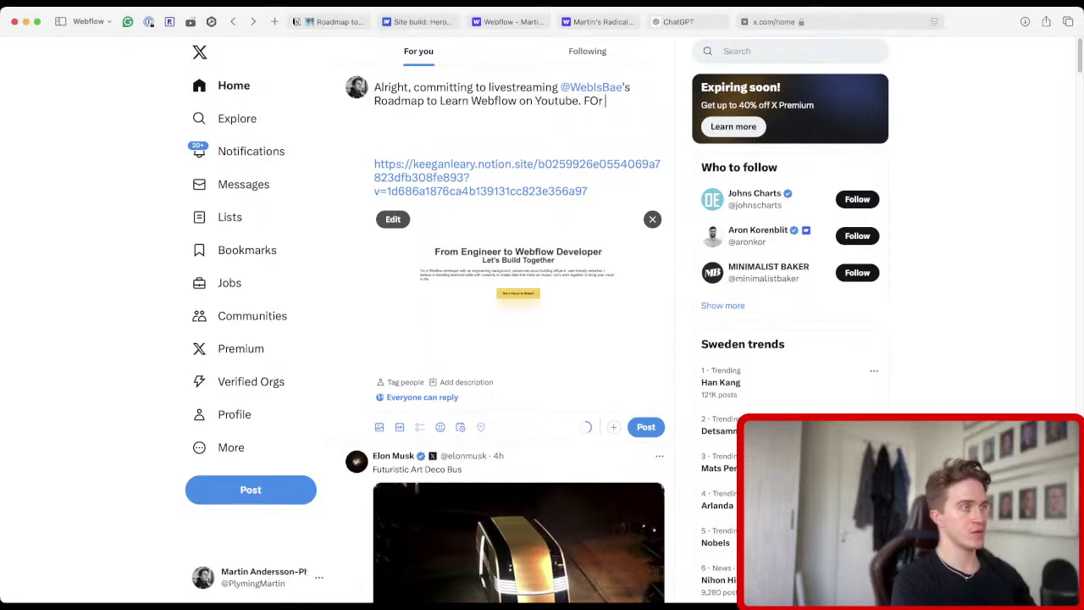
key(BackSpace)
key(BackSpace)
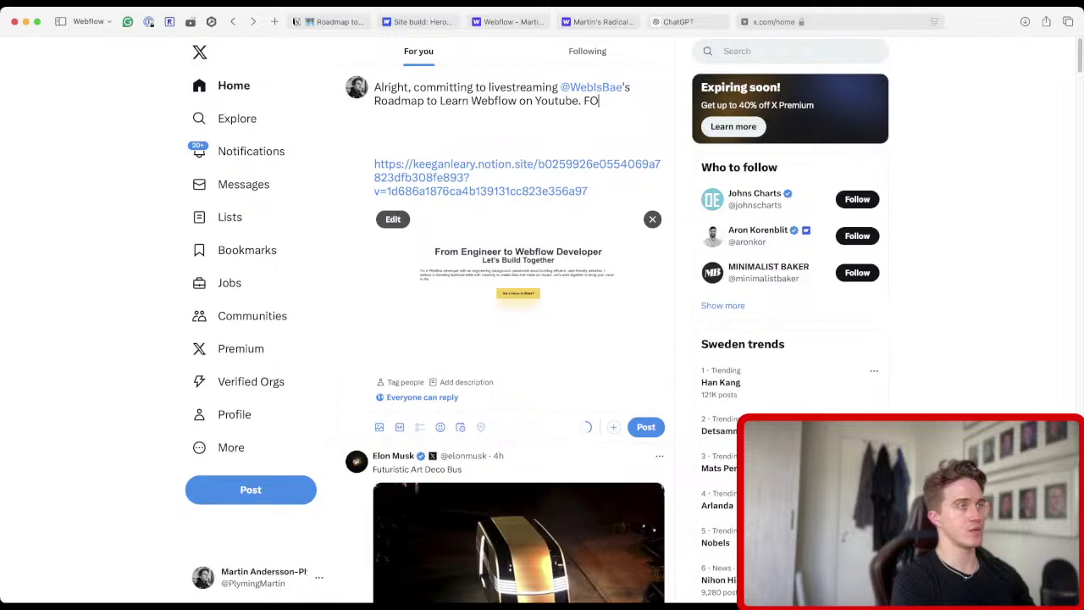
key(BackSpace)
text(o)
key(BackSpace)
key(BackSpace)
text(For now, )
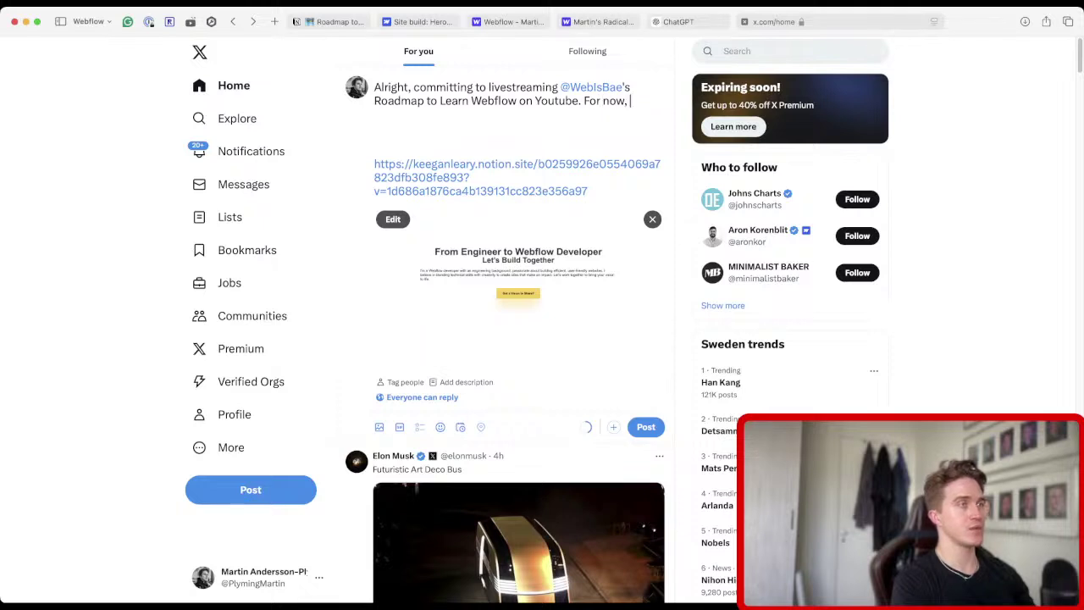
text(I'm doing o)
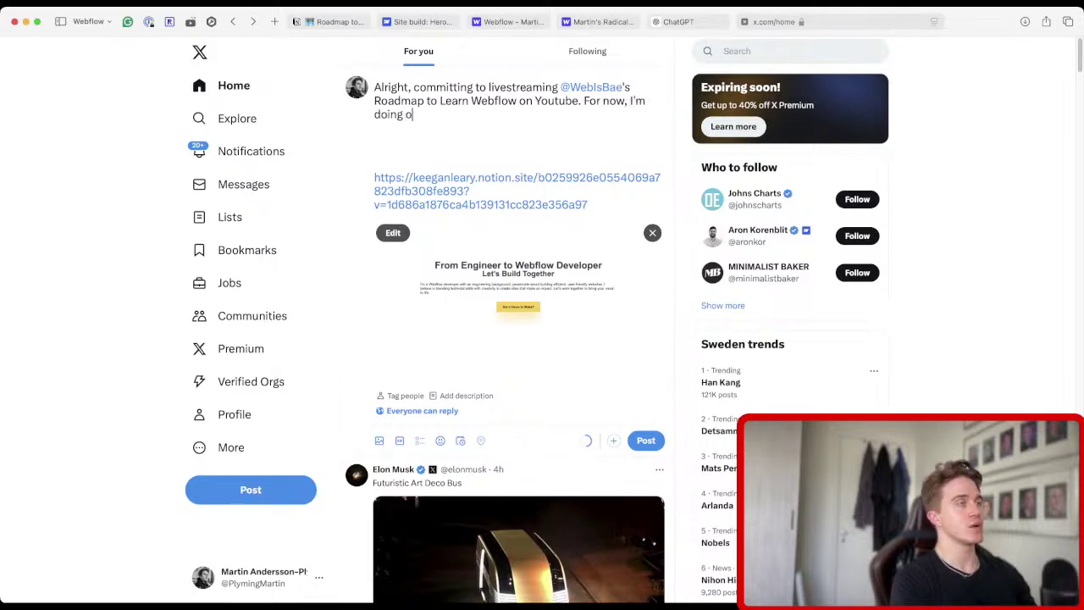
text(ne hour at ta)
key(BackSpace)
key(BackSpace)
key(BackSpace)
key(BackSpace)
key(BackSpace)
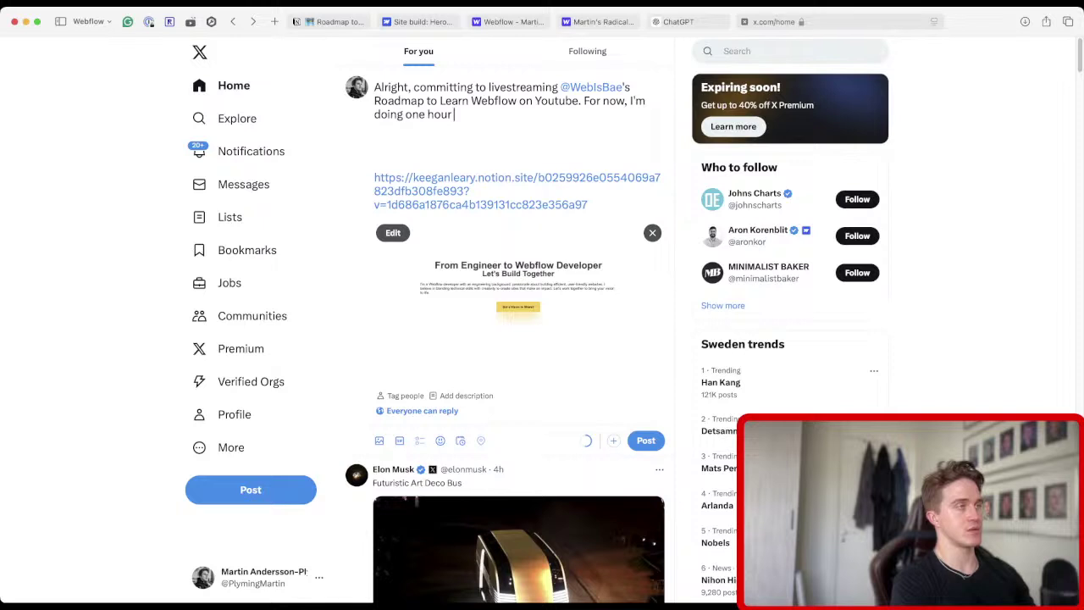
text(a day )
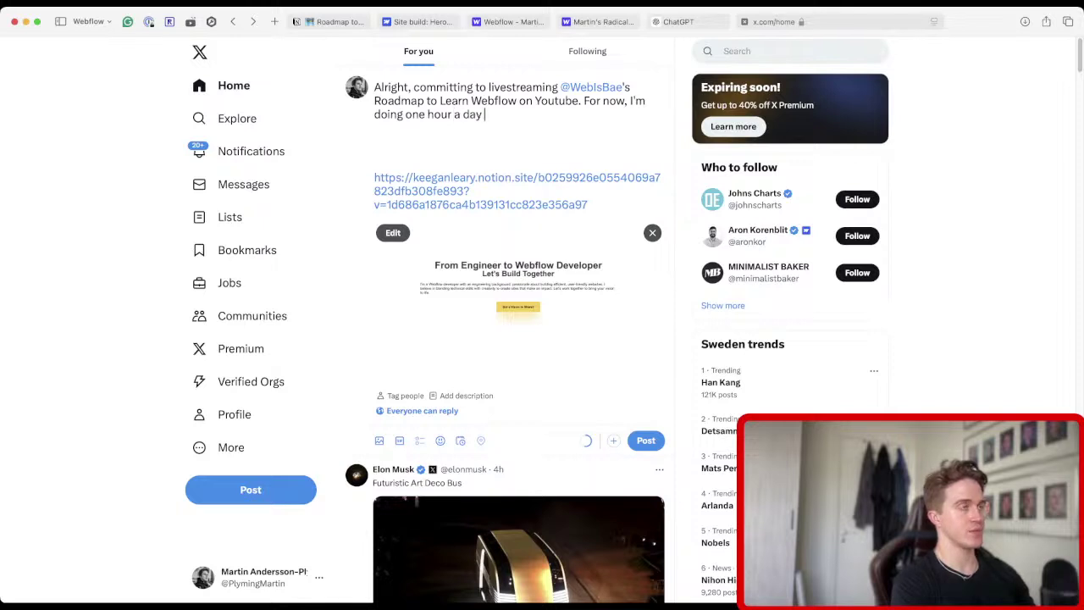
text(while Iä)
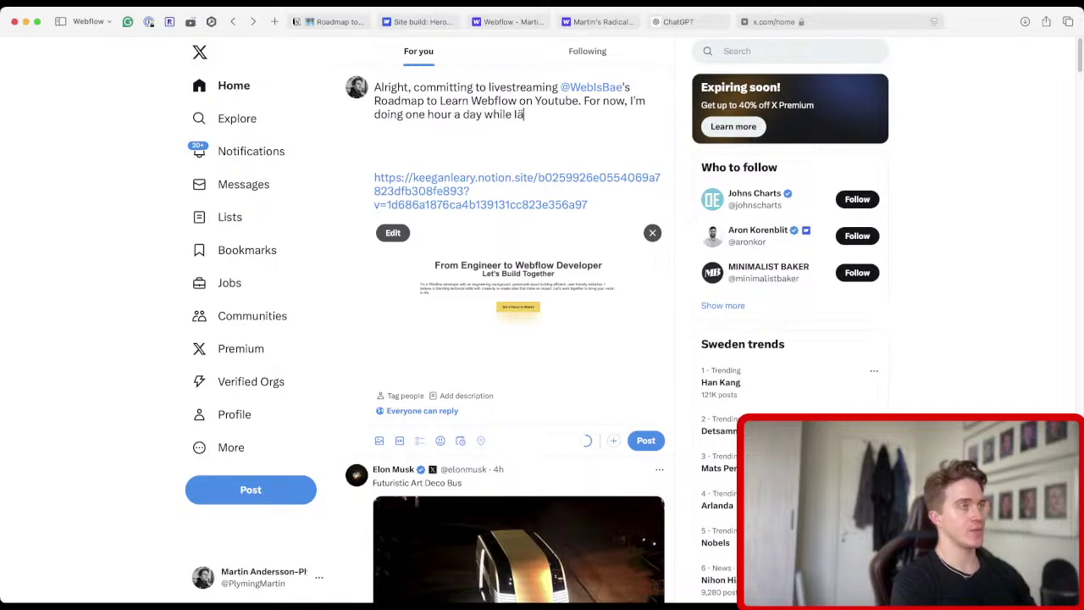
key(BackSpace)
text('m getting)
key(alt+BackSpace)
key(alt+BackSpace)
key(alt+BackSpace)
key(alt+BackSpace)
key(alt+BackSpace)
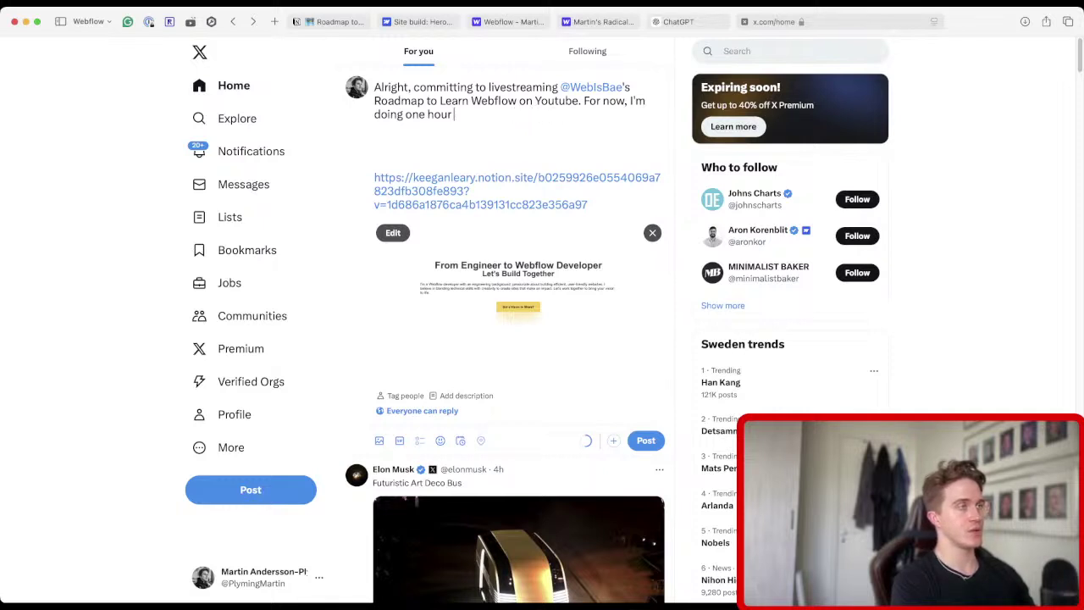
Complete the second sentence with "a day, but the ambition is to scale that up.".
text(a day, but we)
key(BackSpace)
key(BackSpace)
key(BackSpace)
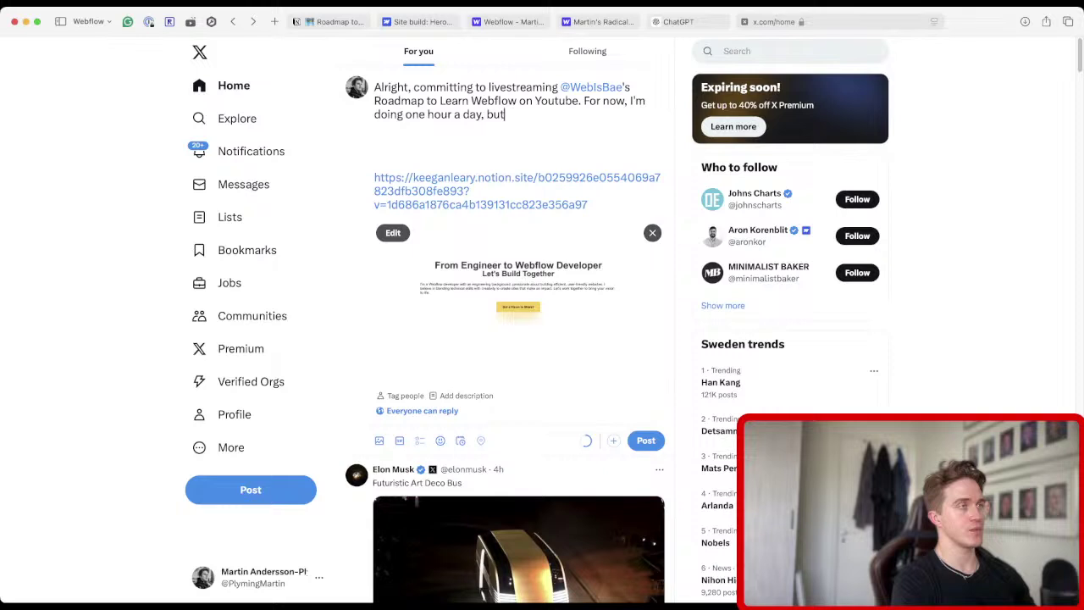
text(will)
key(alt+BackSpace)
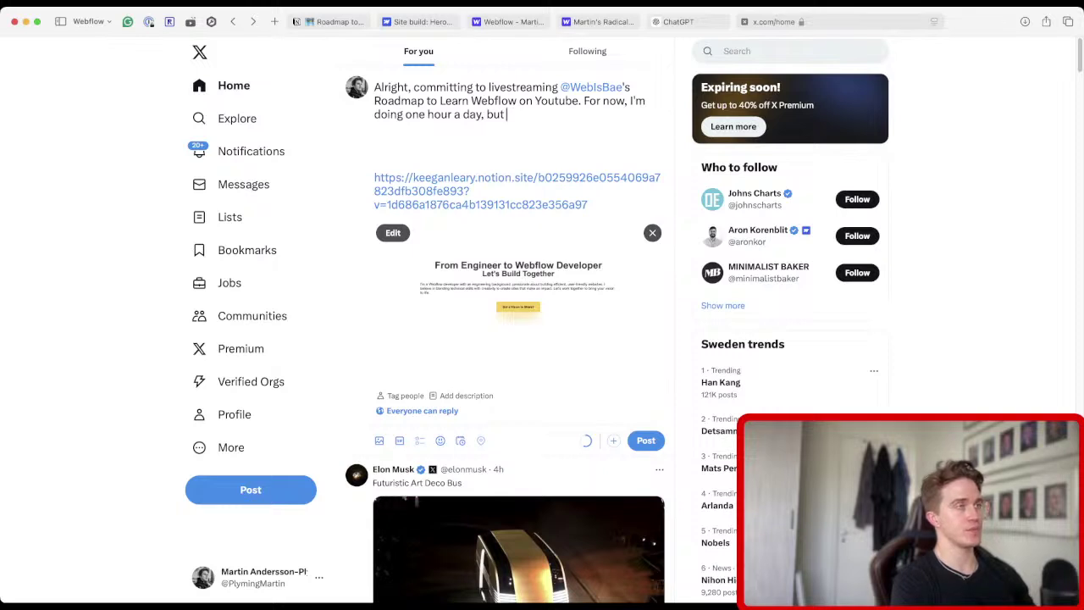
text(the)
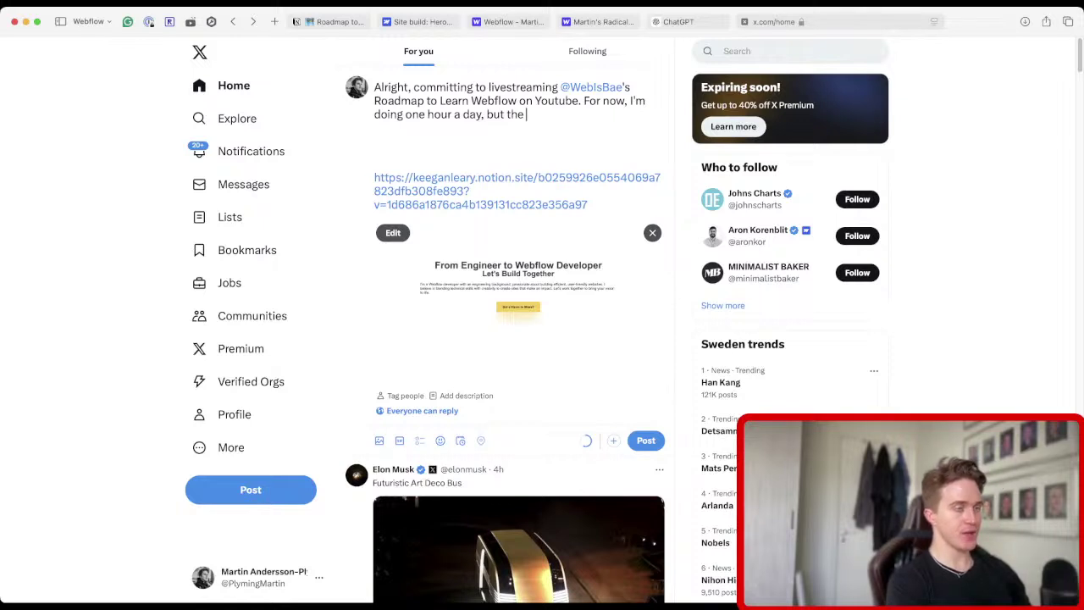
text(ambiti)
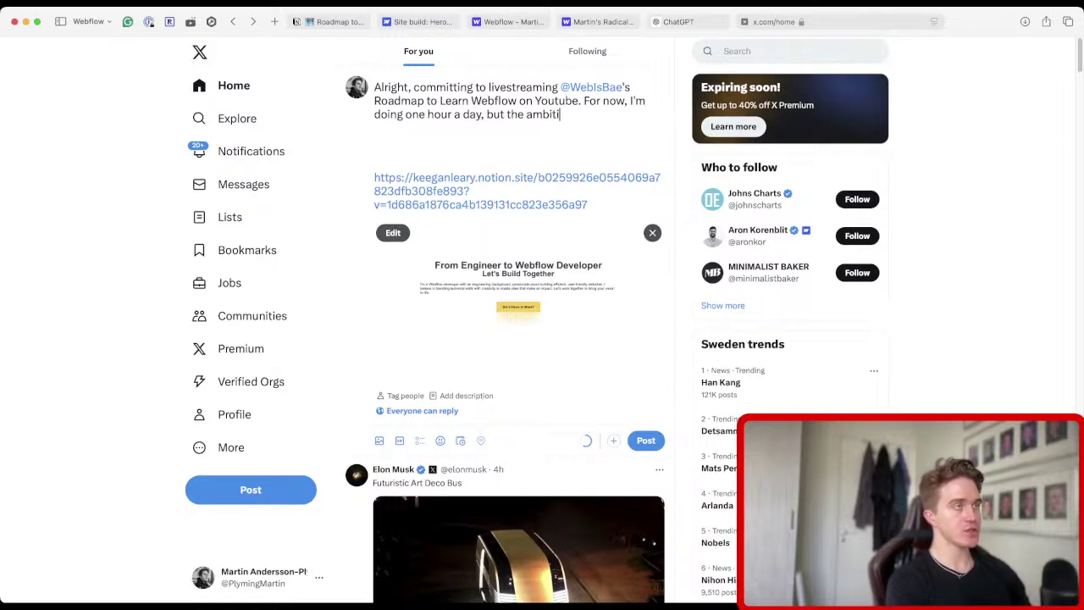
text(on is to scale)
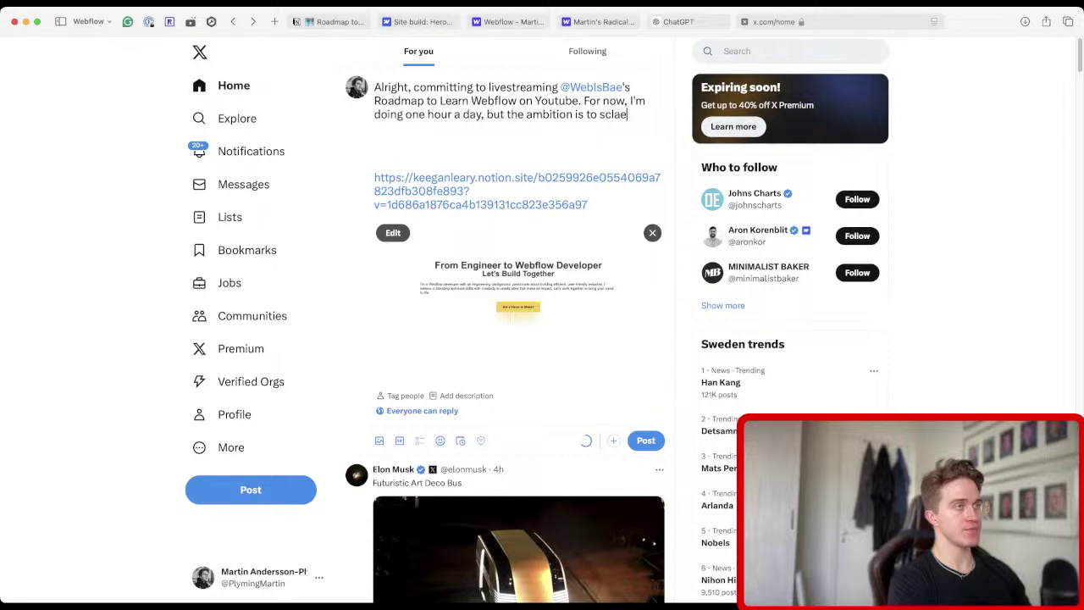
text( that up.)
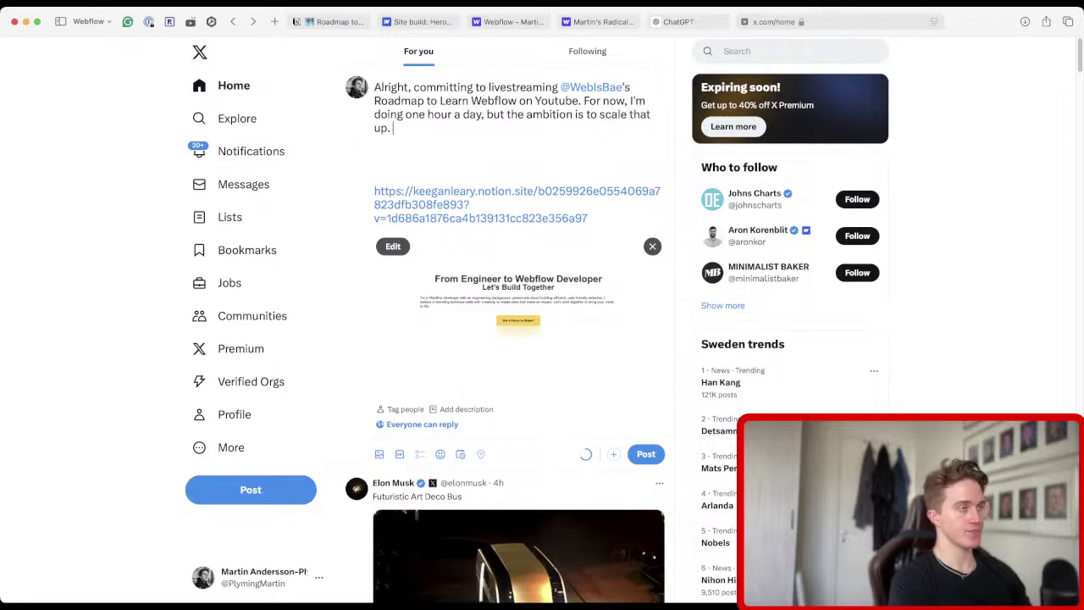
Start a new paragraph below the first, separated by a blank line, with "First step of the".
key(Return)
key(Return)
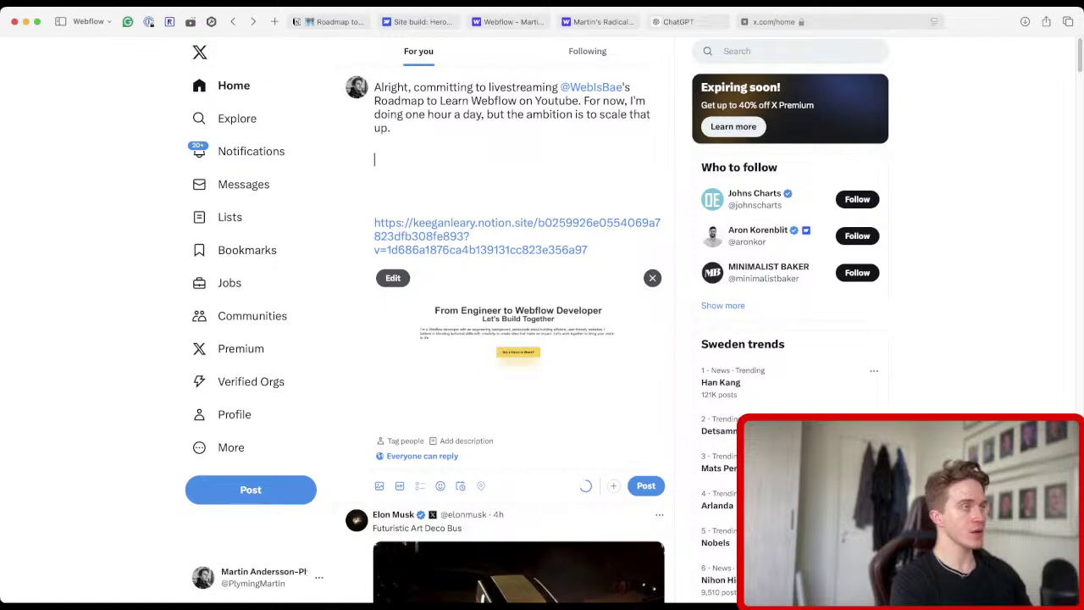
text(Challenge)
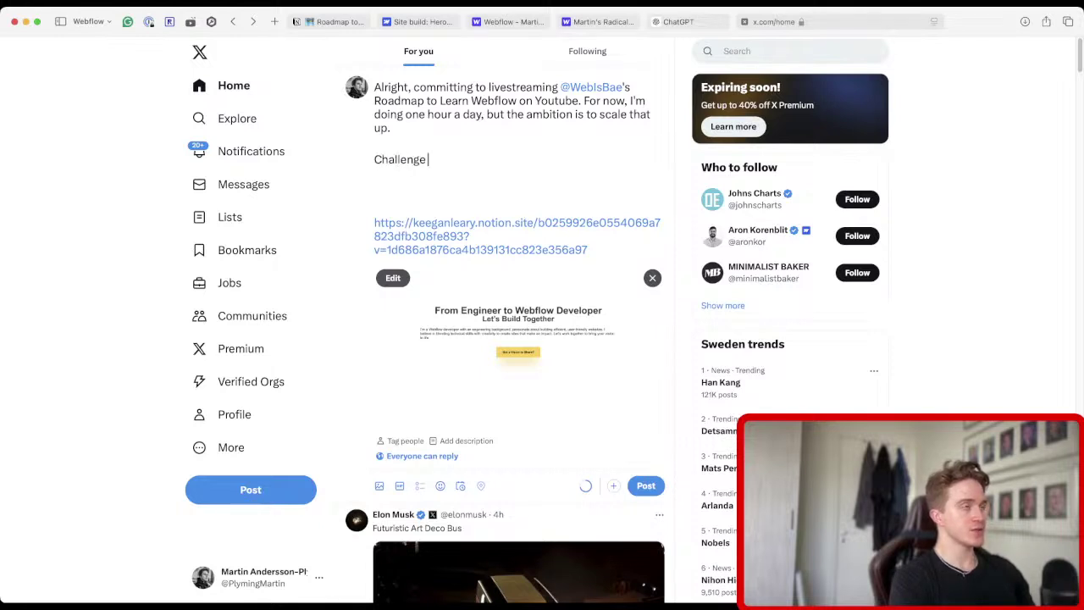
key(alt+BackSpace)
text(First step )
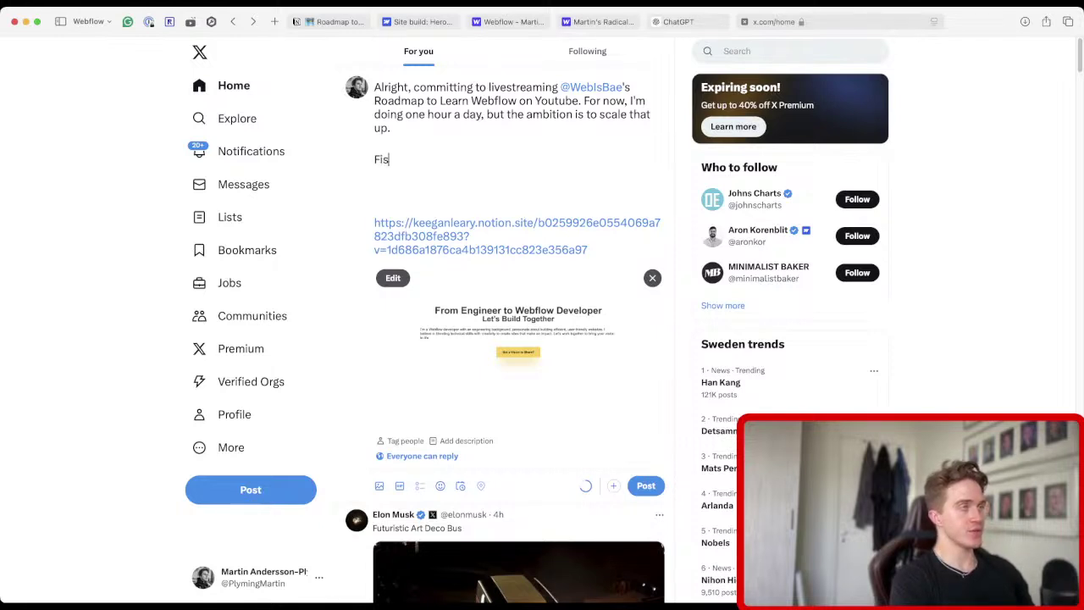
text(of the)
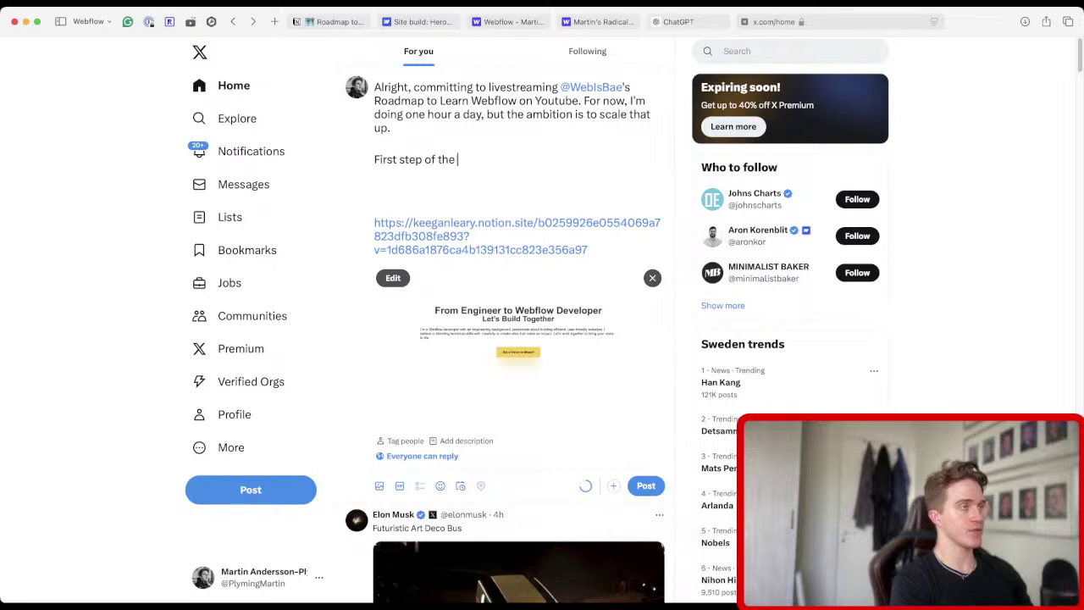
Reword the end of the new paragraph so it reads "First step of the hero section of my".
key(alt+BackSpace)
text(my )
text(learn)
key(alt+BackSpace)
key(alt+BackSpace)
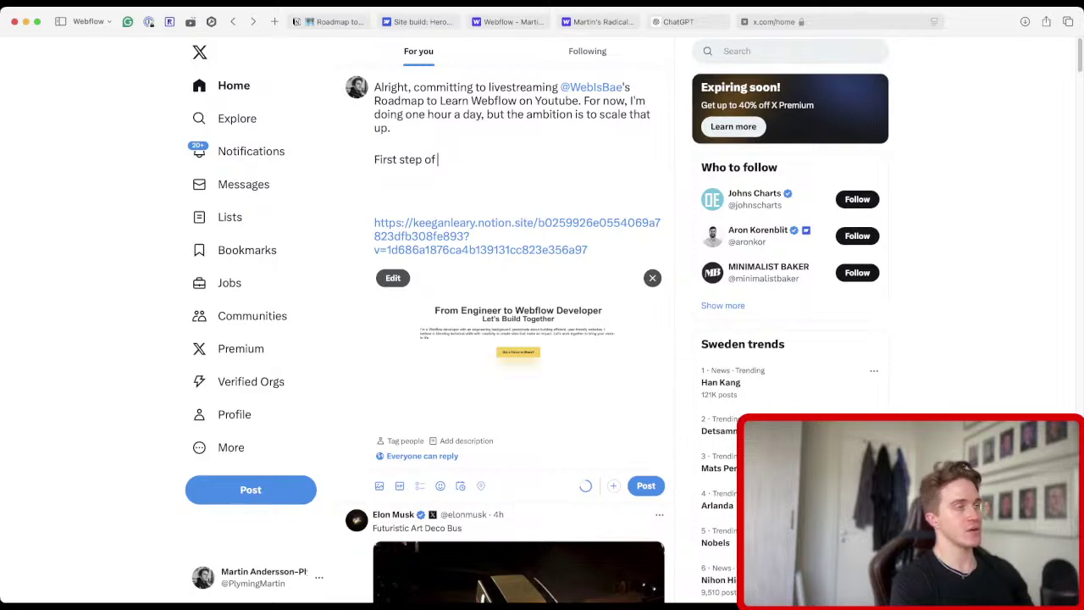
text(the first)
key(alt+BackSpace)
key(alt+BackSpace)
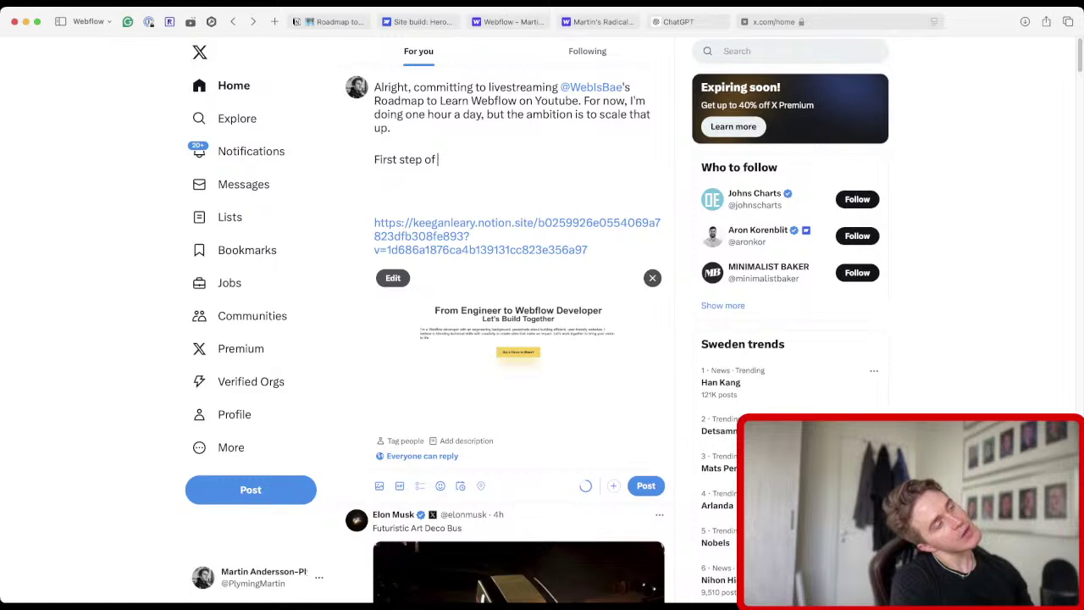
text(the hero sc)
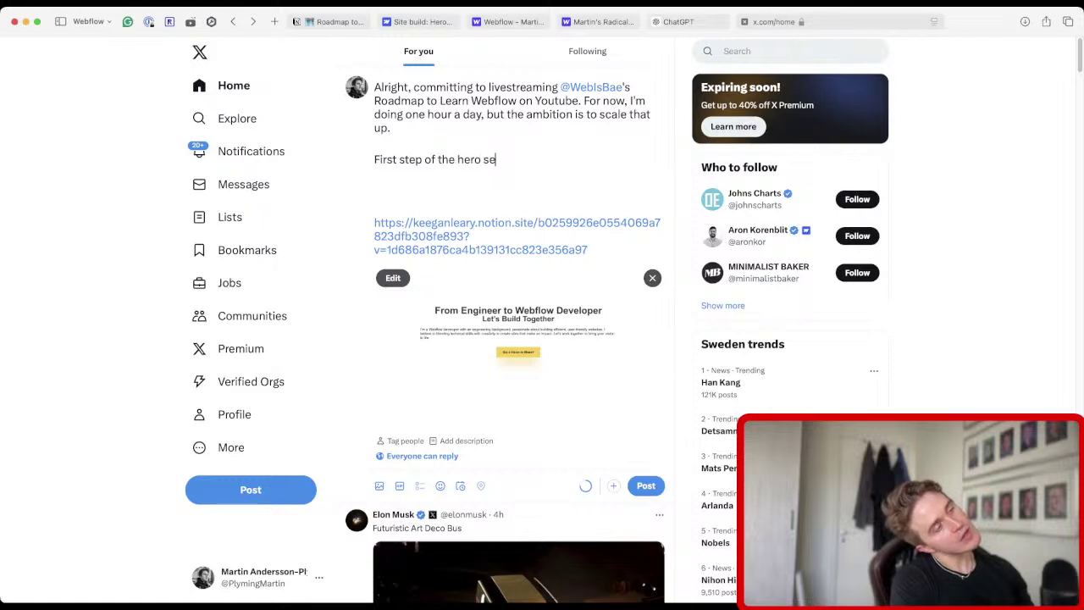
text(ction of my)
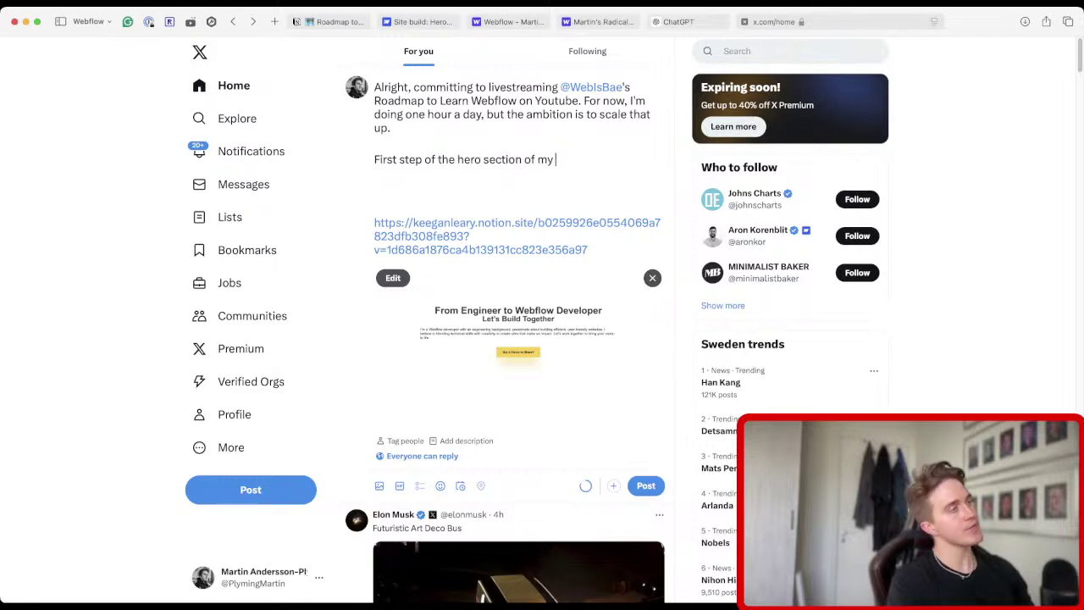
Replace "step of" with "draft of" in the second paragraph.
key(super+Left)
key(alt+Right)
key(alt+Right)
key(alt+Right)
key(alt+shift+Left)
key(alt+shift+Left)
text(d)
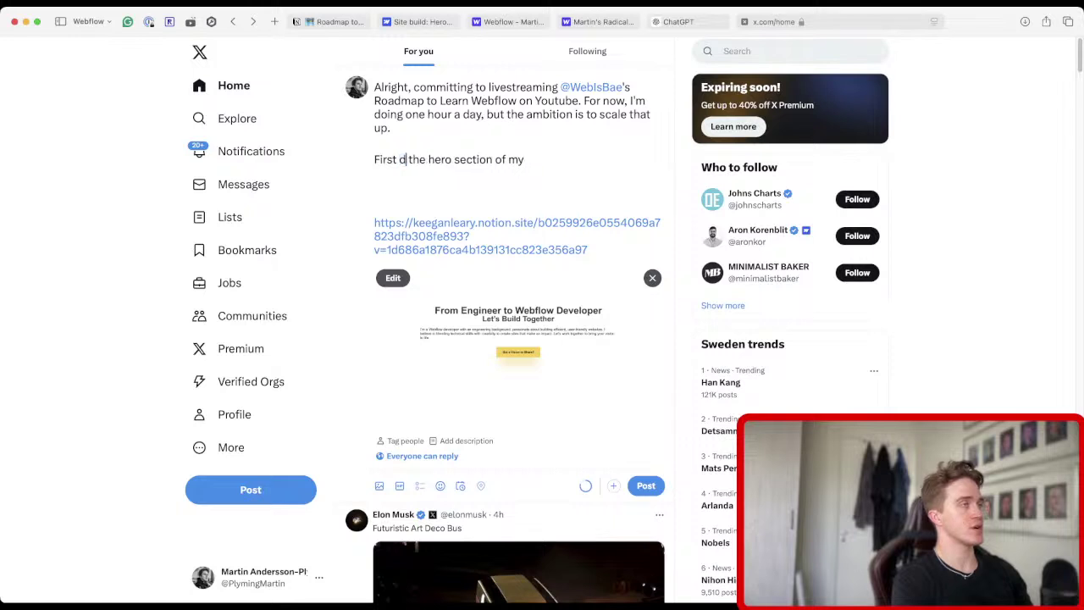
text(raft of)
key(super+Right)
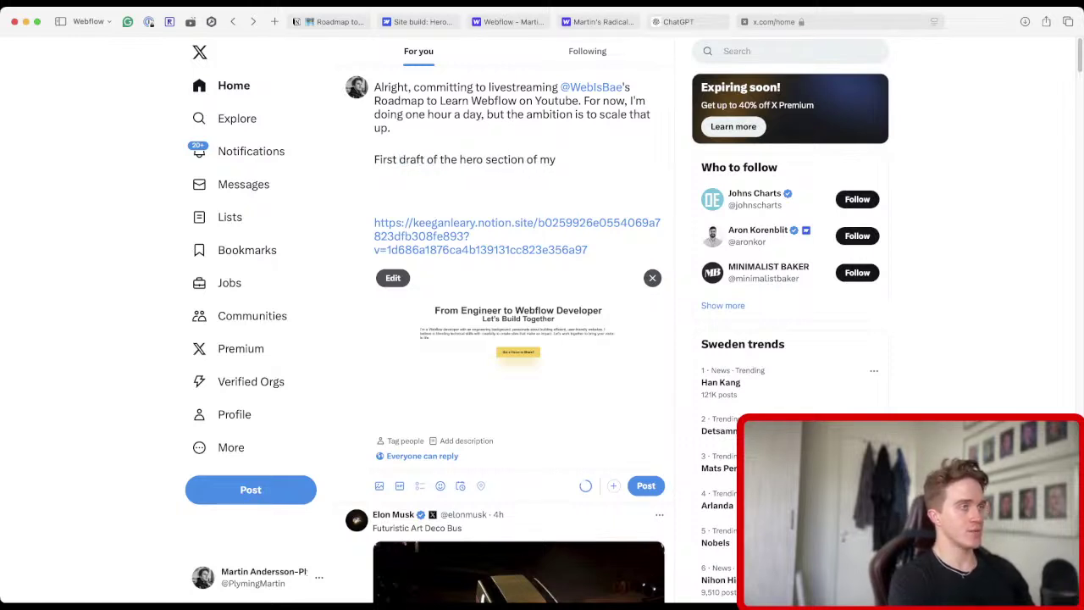
Complete the second paragraph as "The first draft of the hero section of my portfolio website is now up!".
text(portfolio)
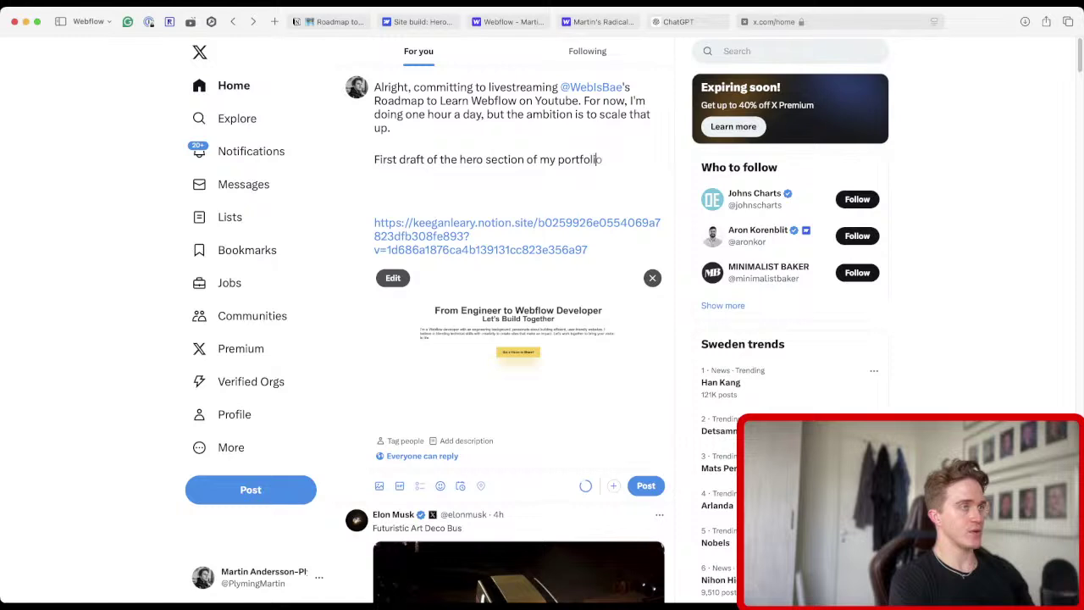
text( website)
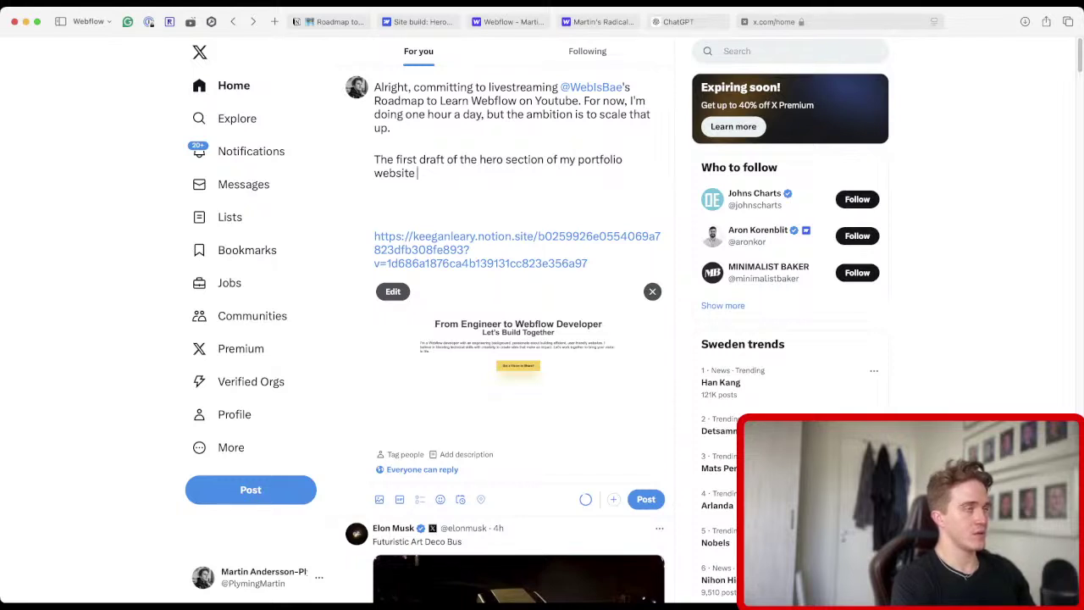
text(is now up!)
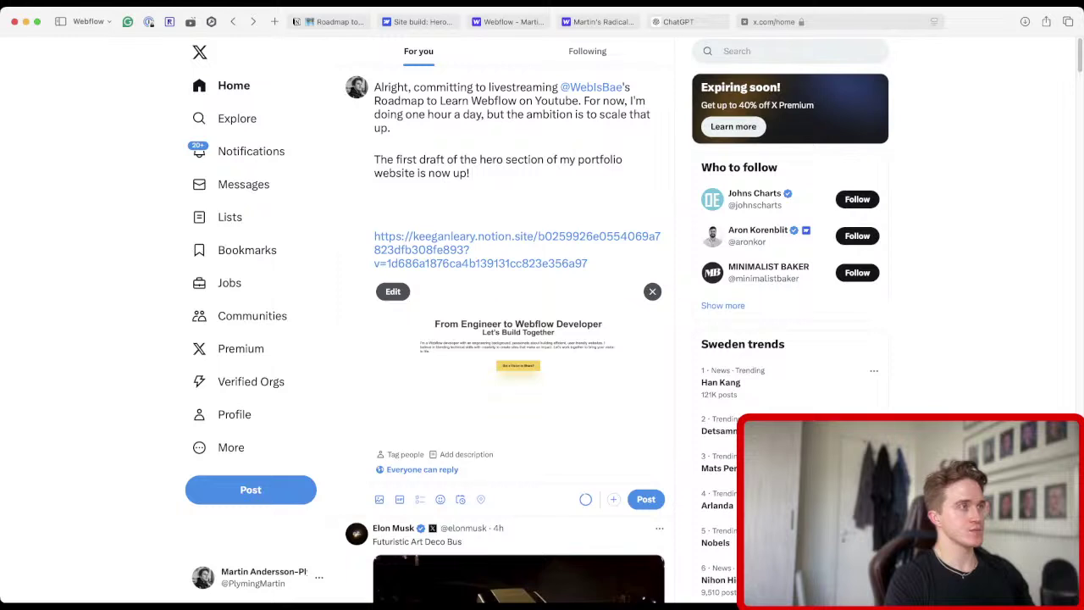
Delete the surplus blank lines between the second paragraph and the Notion link.
key(Down)
key(Down)
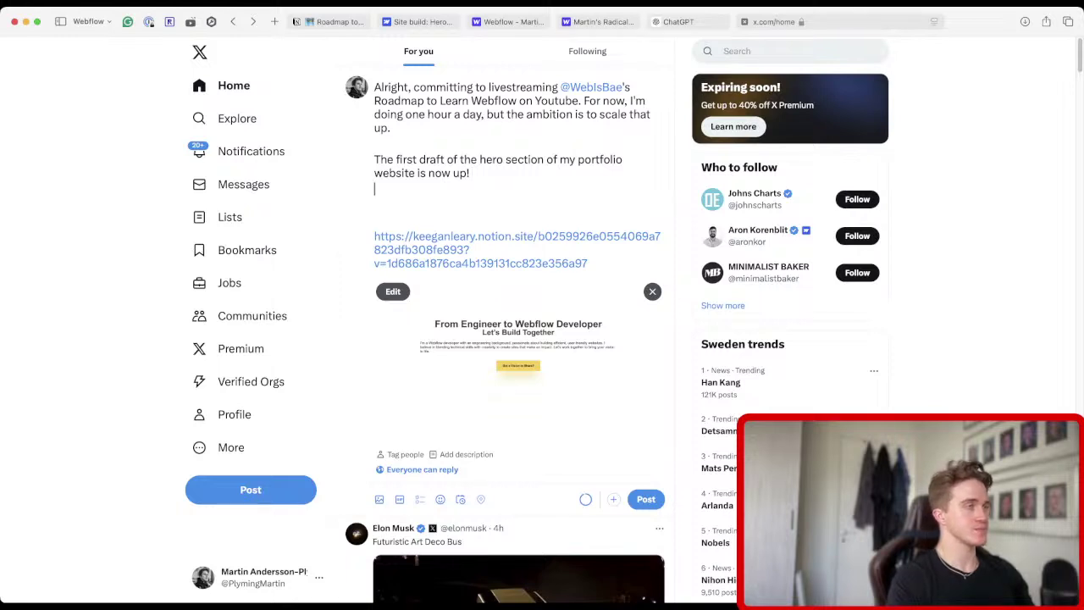
key(BackSpace)
key(BackSpace)
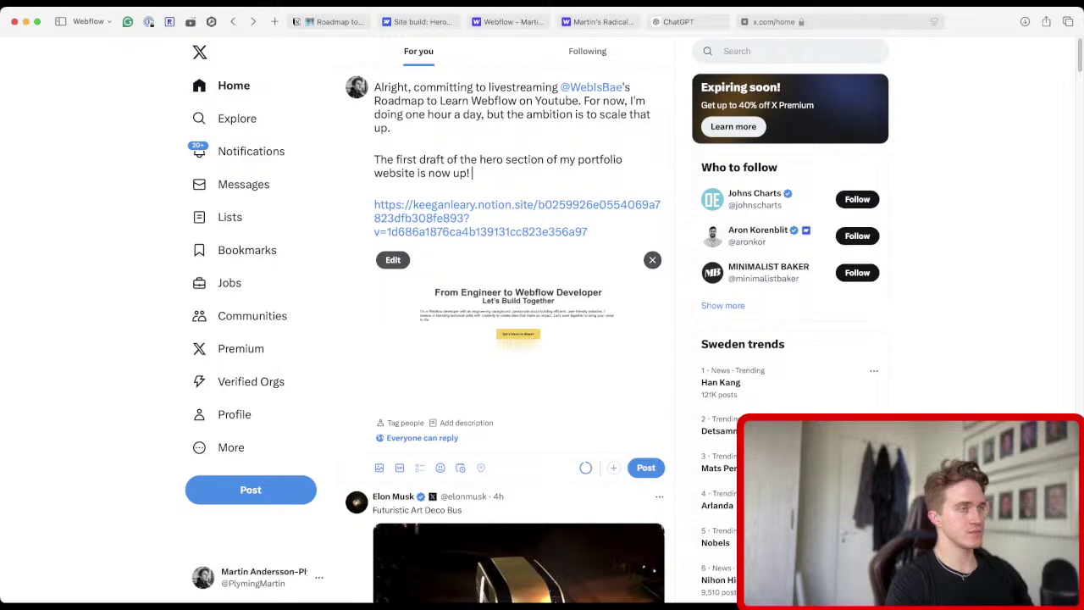
Remove the blank line between the two text paragraphs of the post.
key(Up)
key(Up)
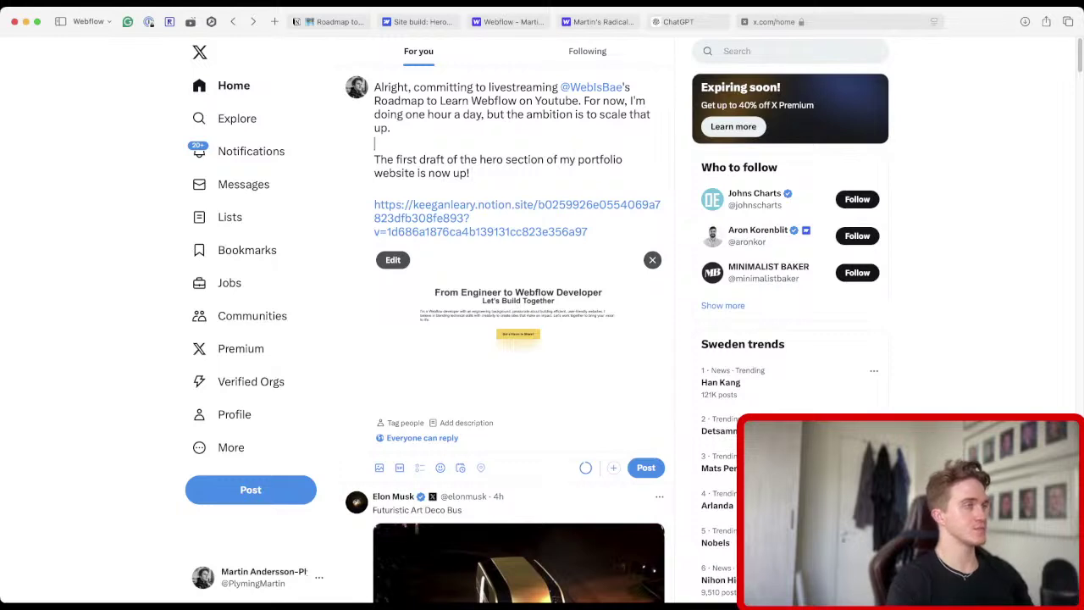
key(BackSpace)
key(Down)
key(Down)
key(Down)
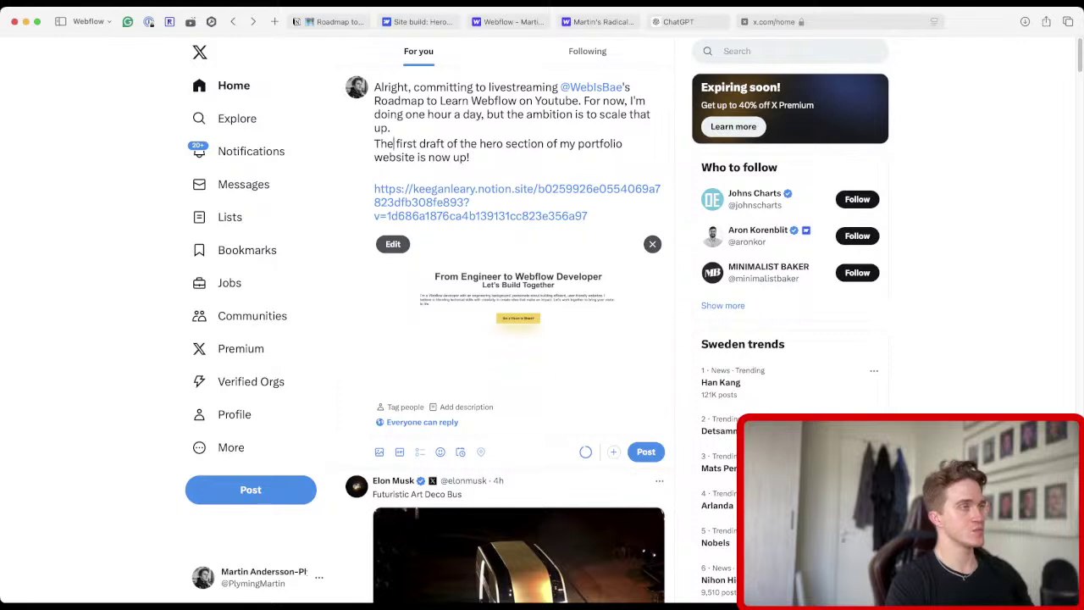
Append the hashtag "#webflow101" to the end of the post's second paragraph.
key(End)
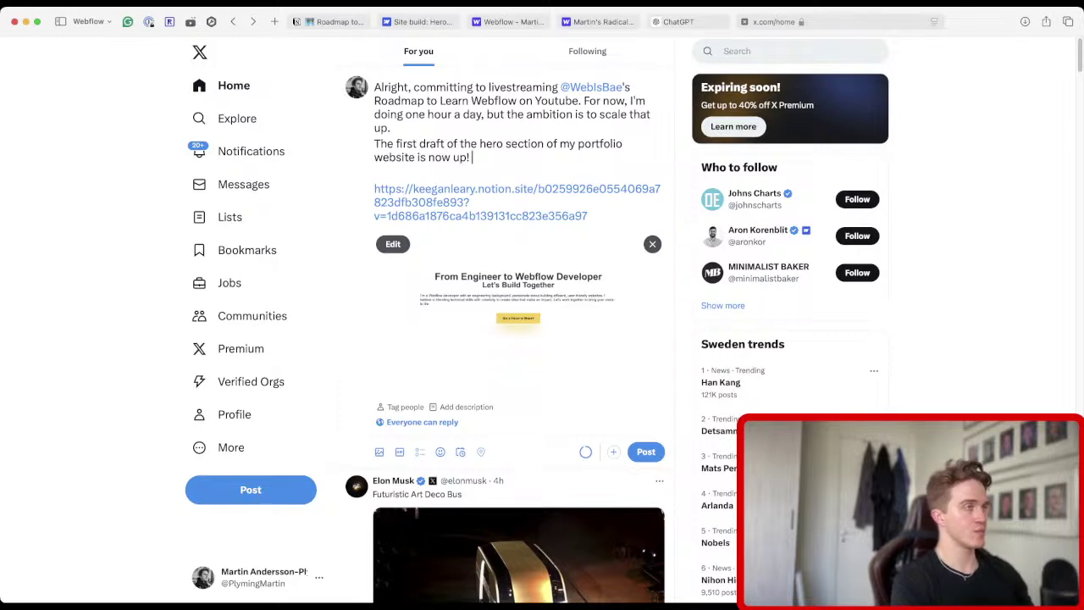
text(#webflow101)
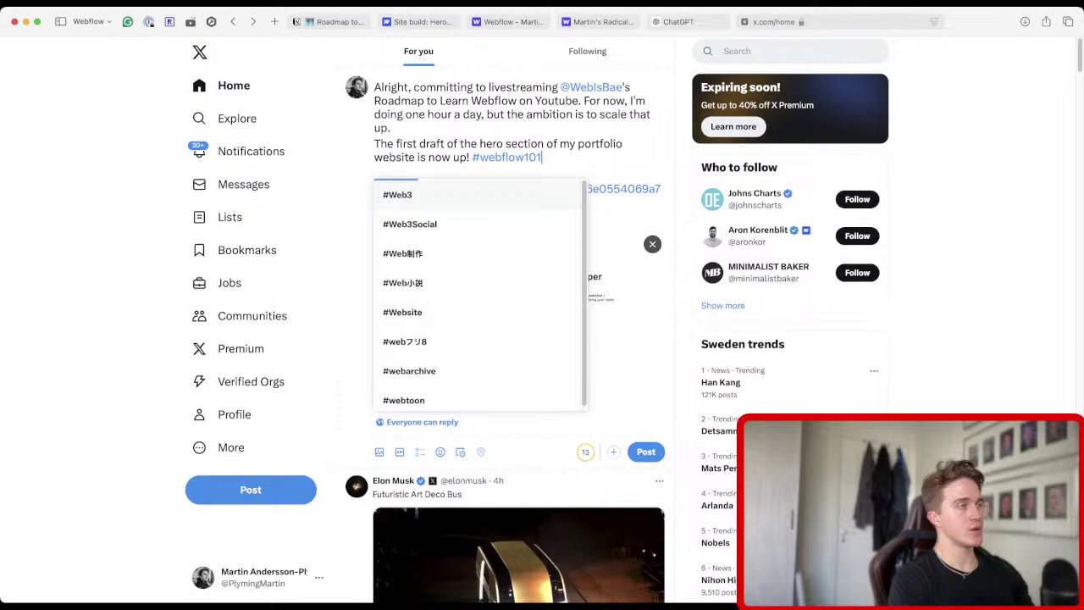
key(Escape)
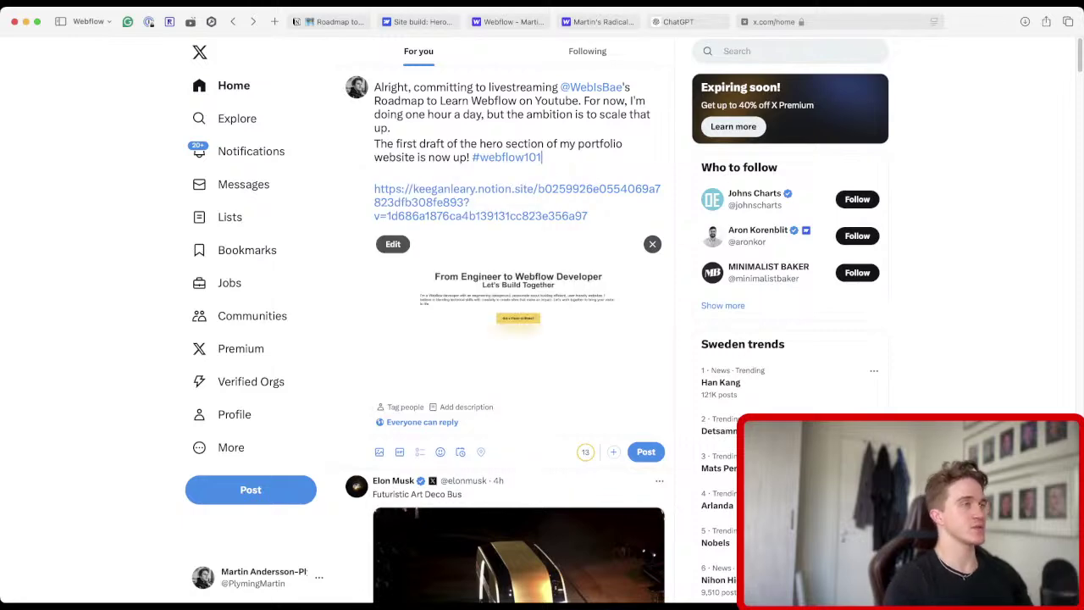
Check the sharing hashtag at the end of the "Site build: Hero" lesson video on Webflow University and return to the X draft.
key(ctrl+shift+Tab)
key(ctrl+shift+Tab)
key(ctrl+shift+Tab)
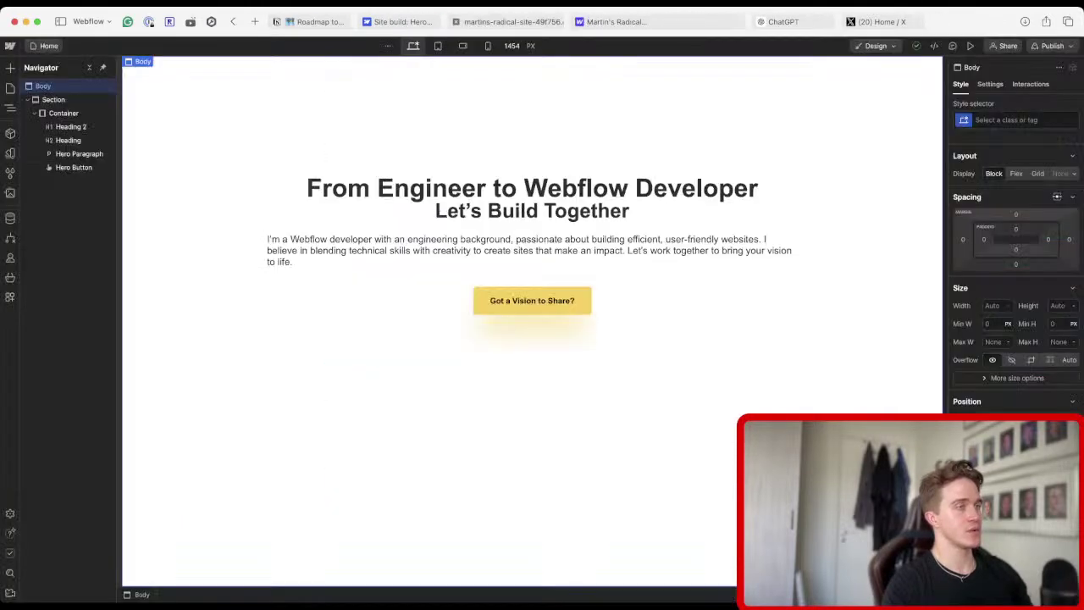
key(ctrl+shift+Tab)
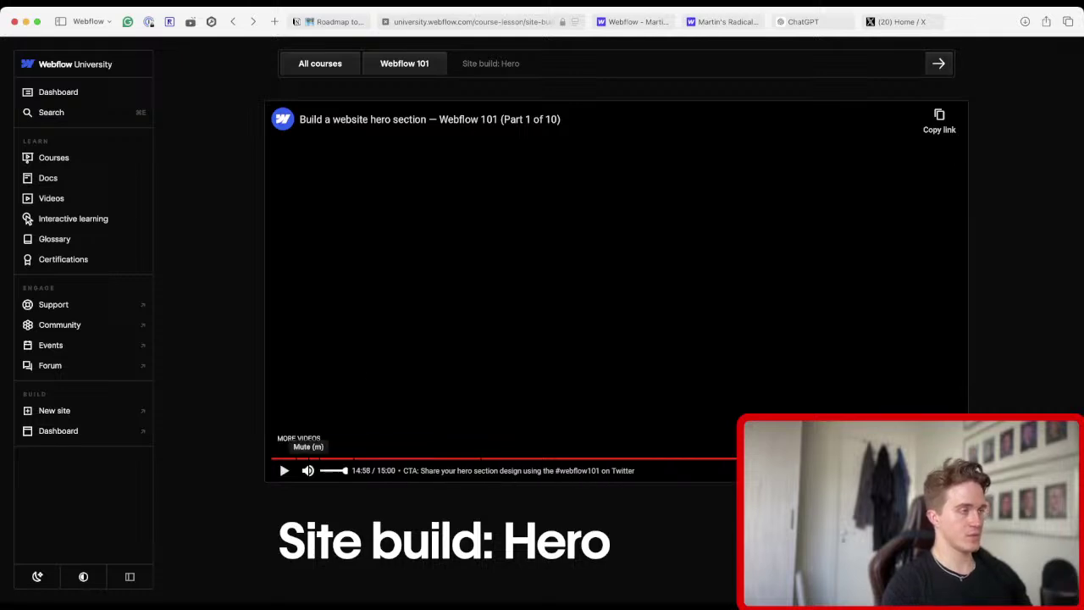
key(j)
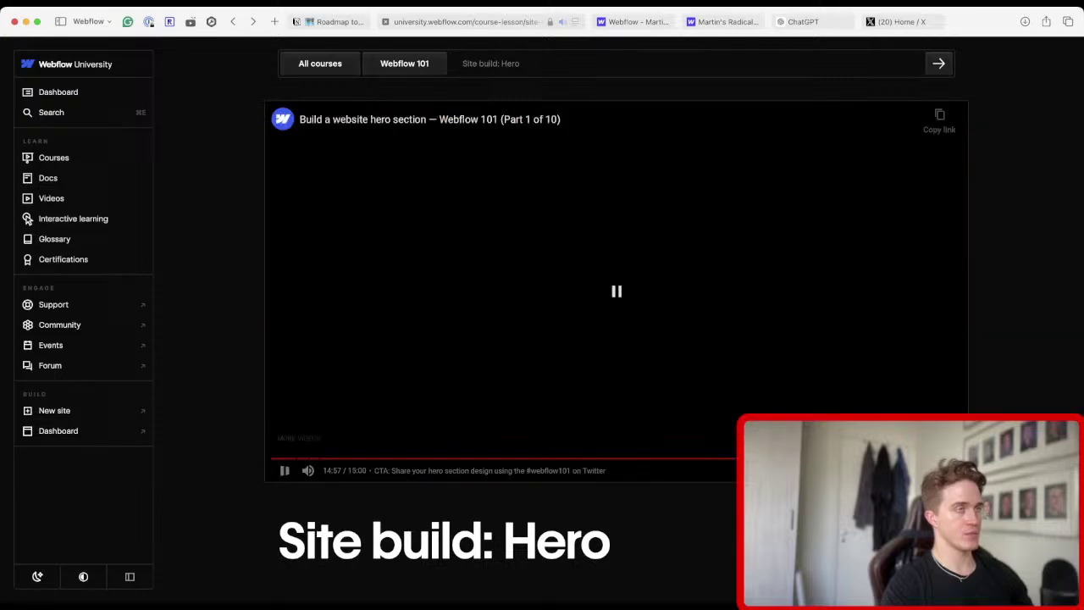
key(super+3)
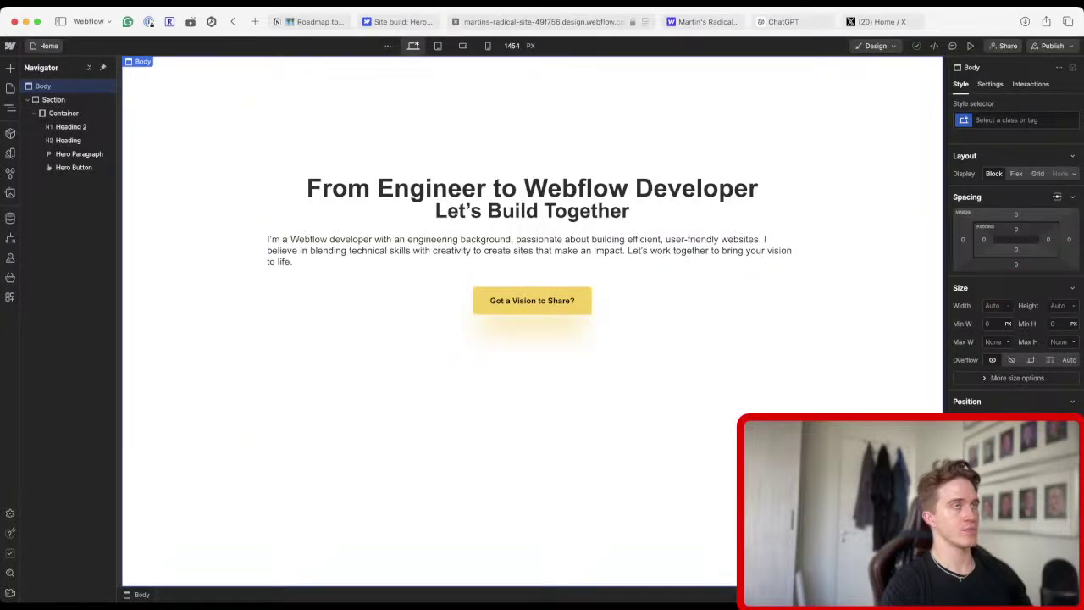
key(super+5)
key(super+1)
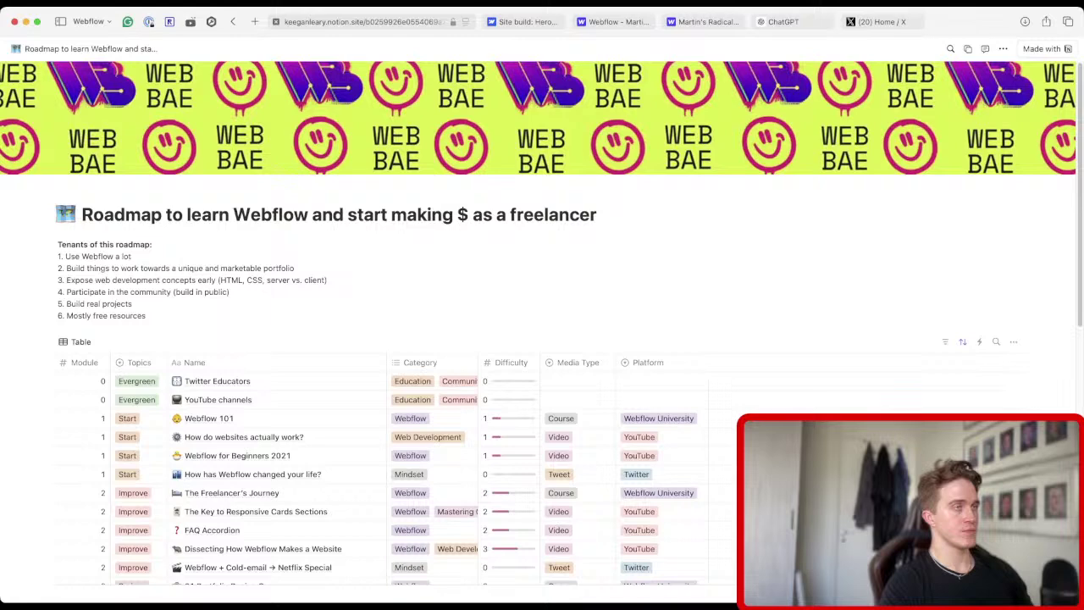
key(super+6)
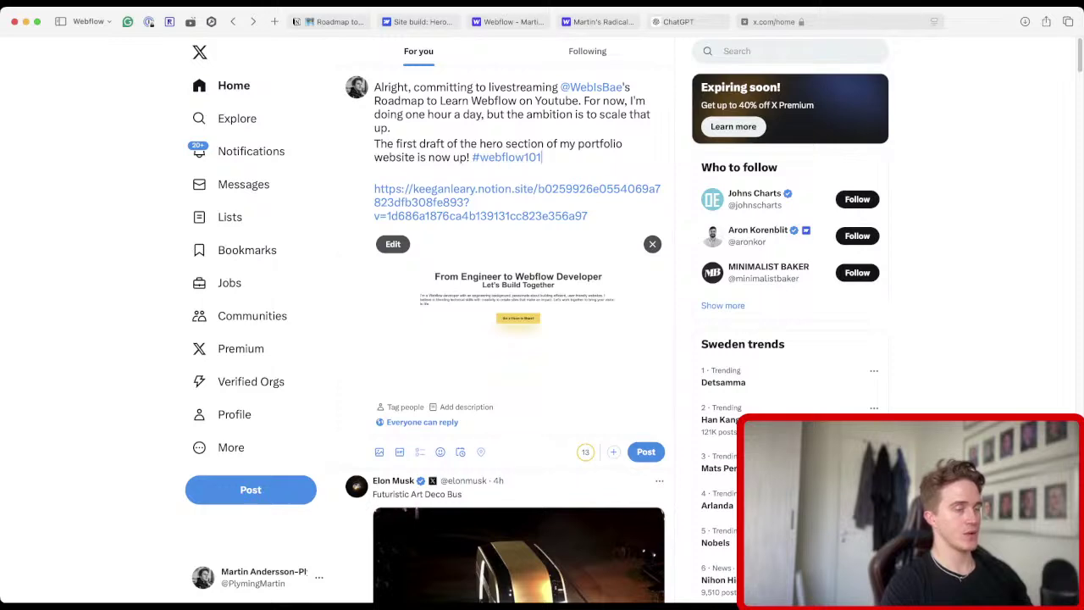
Publish the drafted post with the hero section image from the X home feed.
click(508, 487)
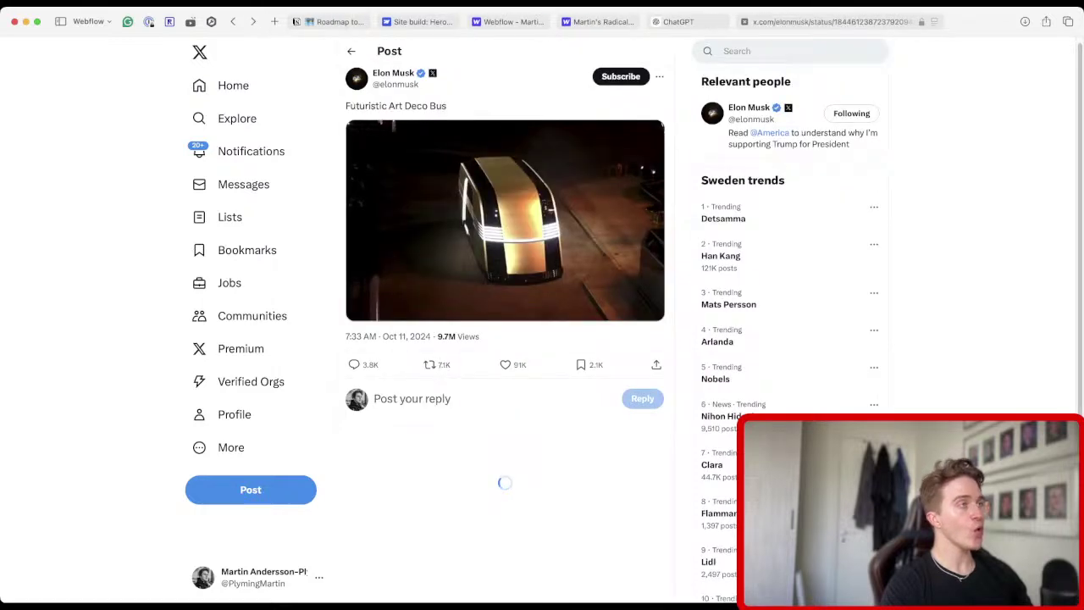
key(super+bracketleft)
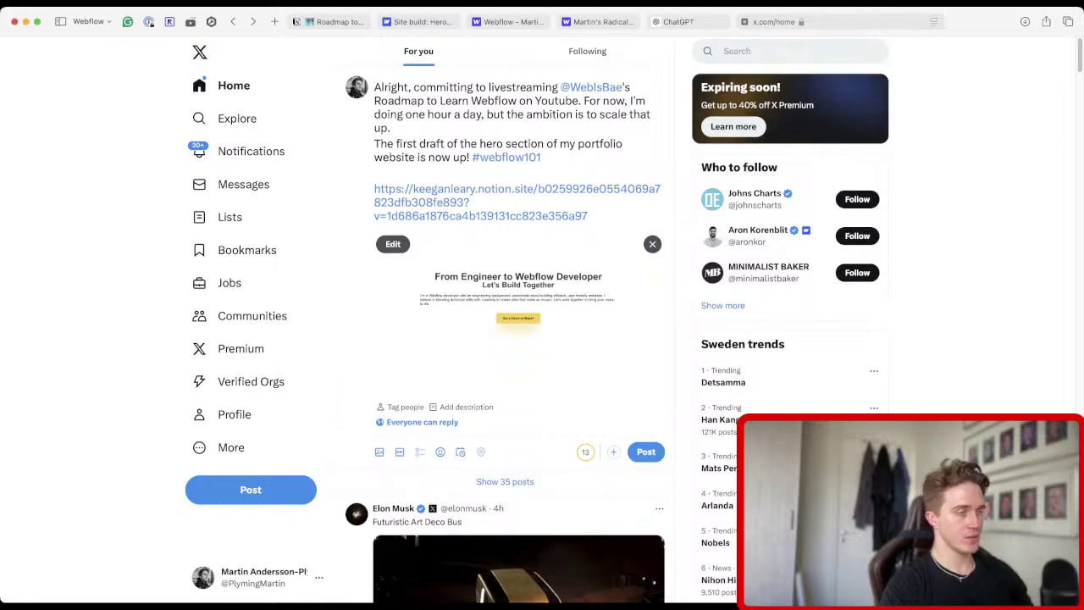
key(super+Return)
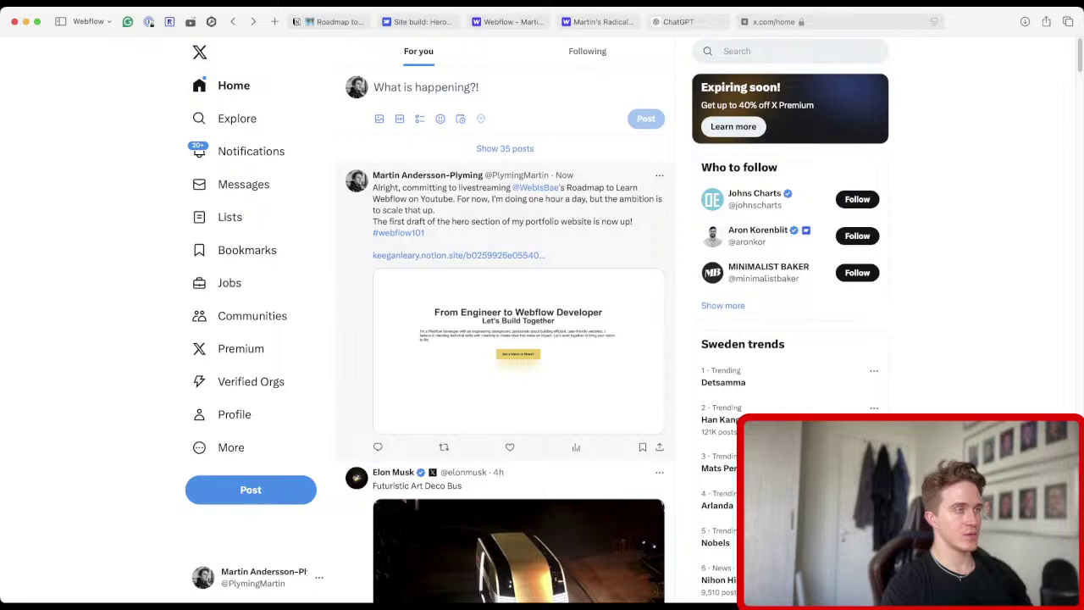
Close the X page and open the "Site build: Navigation" lesson of the Webflow 101 course on Webflow University.
key(super+w)
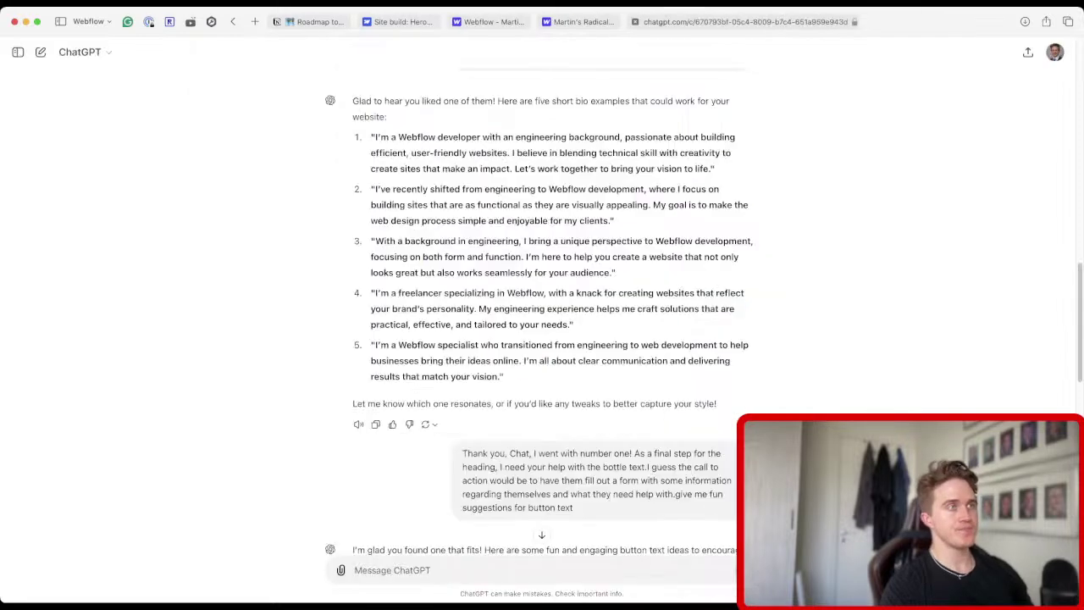
key(super+4)
key(super+2)
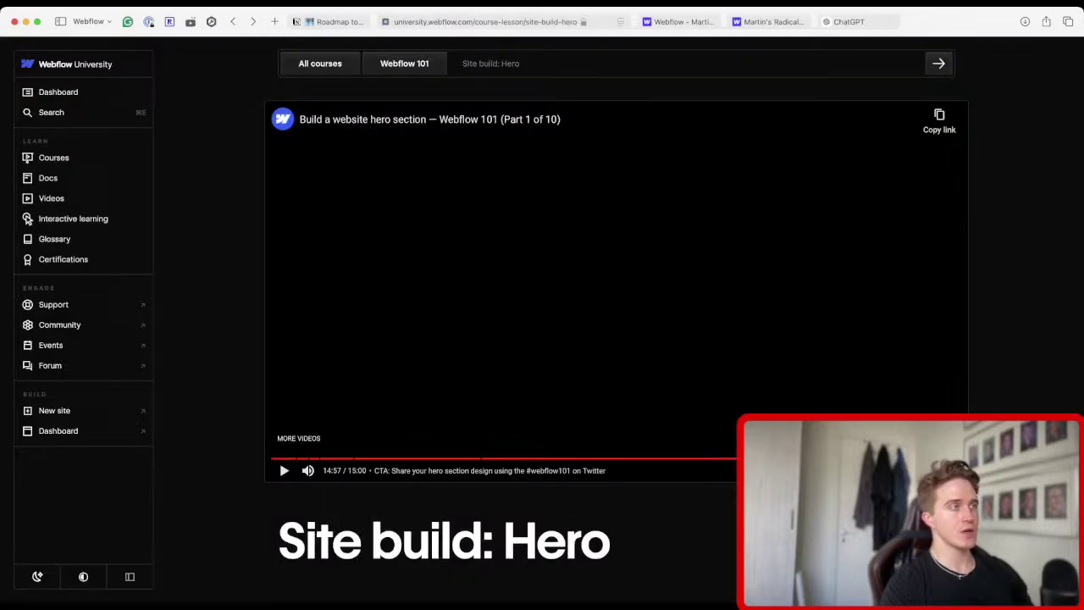
key(super+3)
key(super+2)
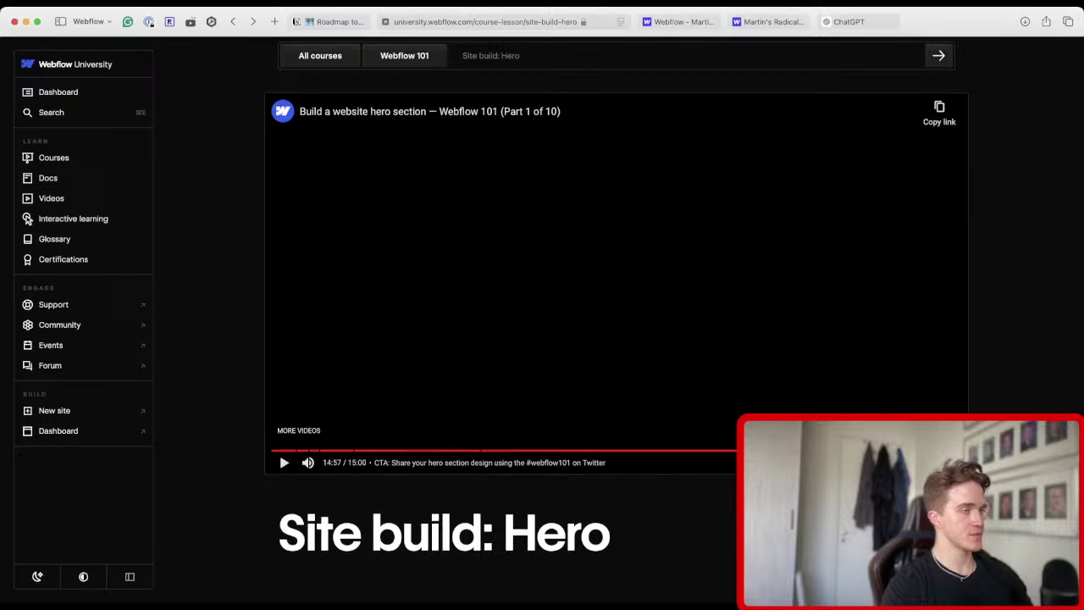
scroll(27, 218, down, 5)
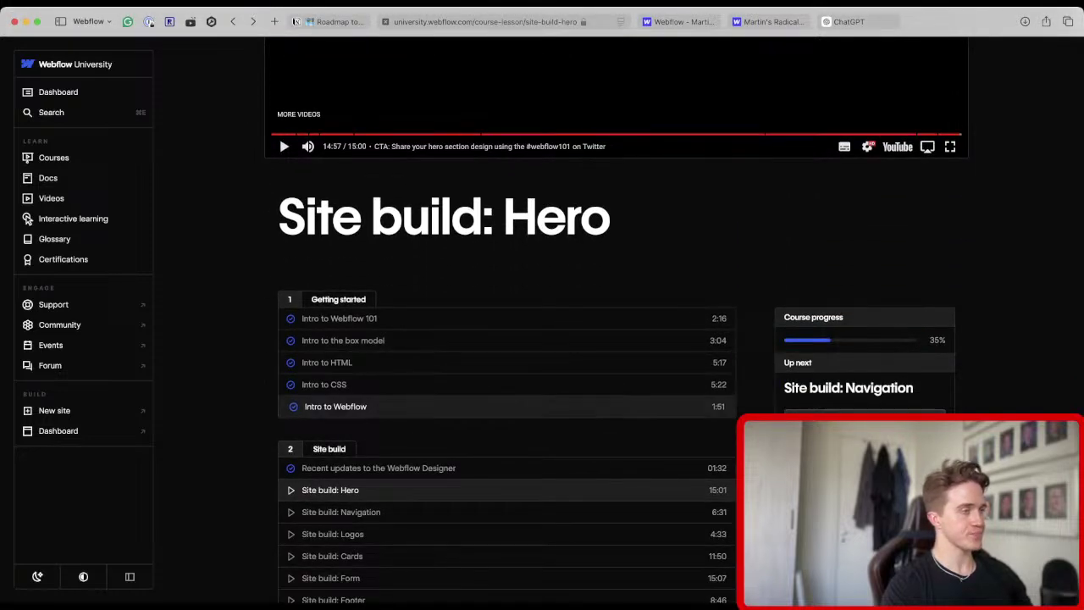
scroll(27, 219, down, 2)
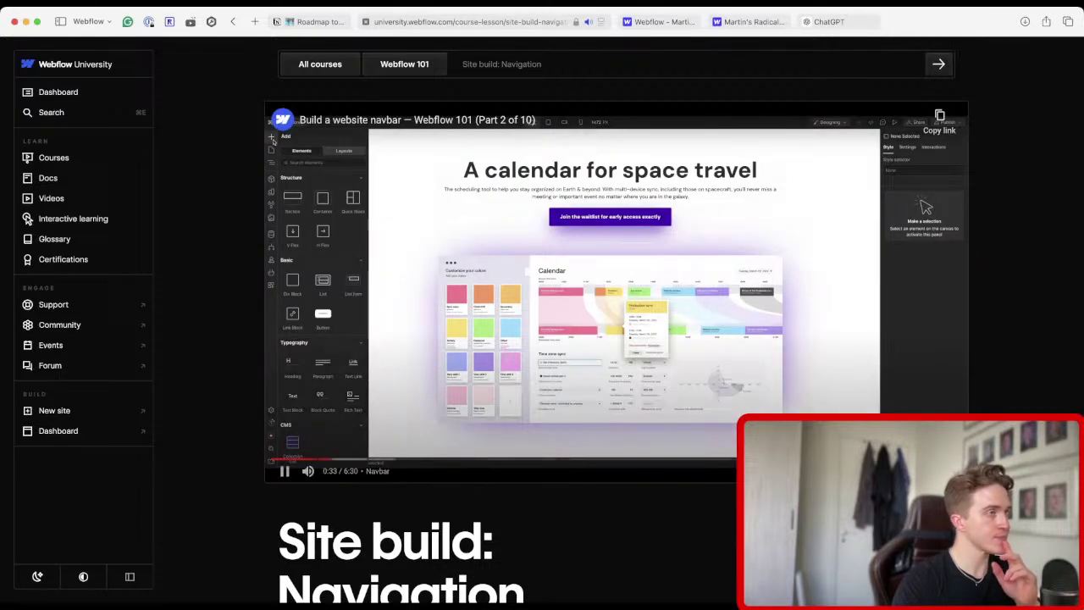
Look into the video's playback settings and watch the Navbar chapter of the navigation lesson to its end.
click(333, 256)
click(862, 471)
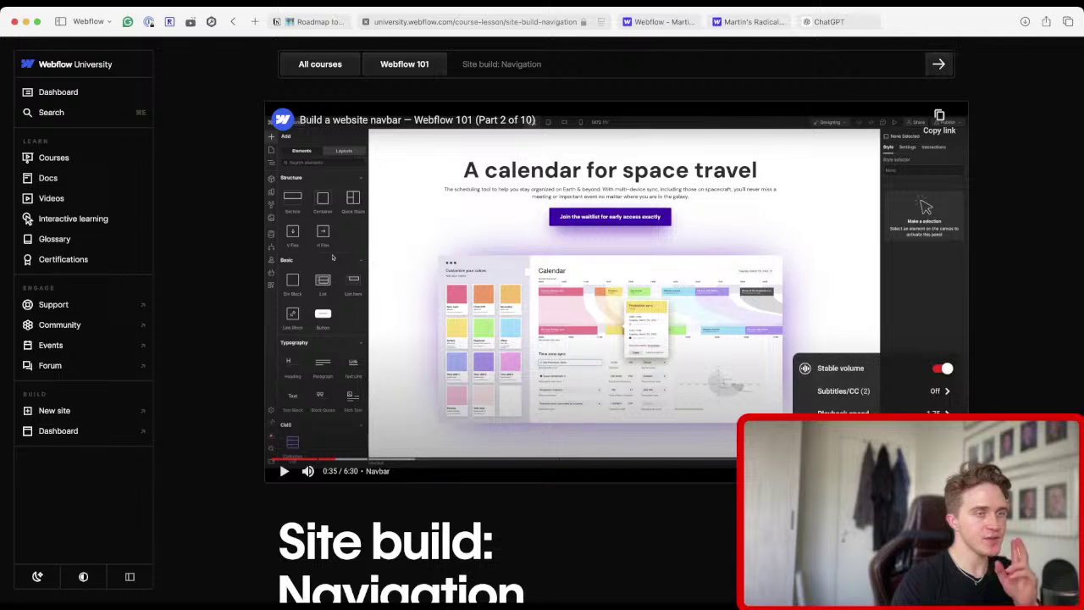
click(877, 414)
click(851, 391)
click(332, 256)
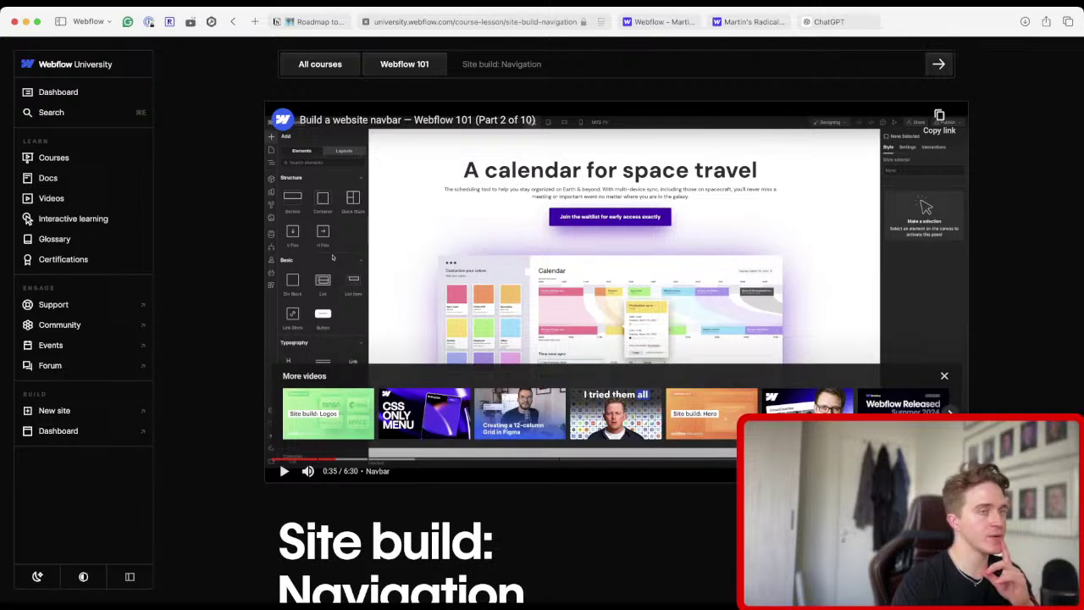
click(333, 256)
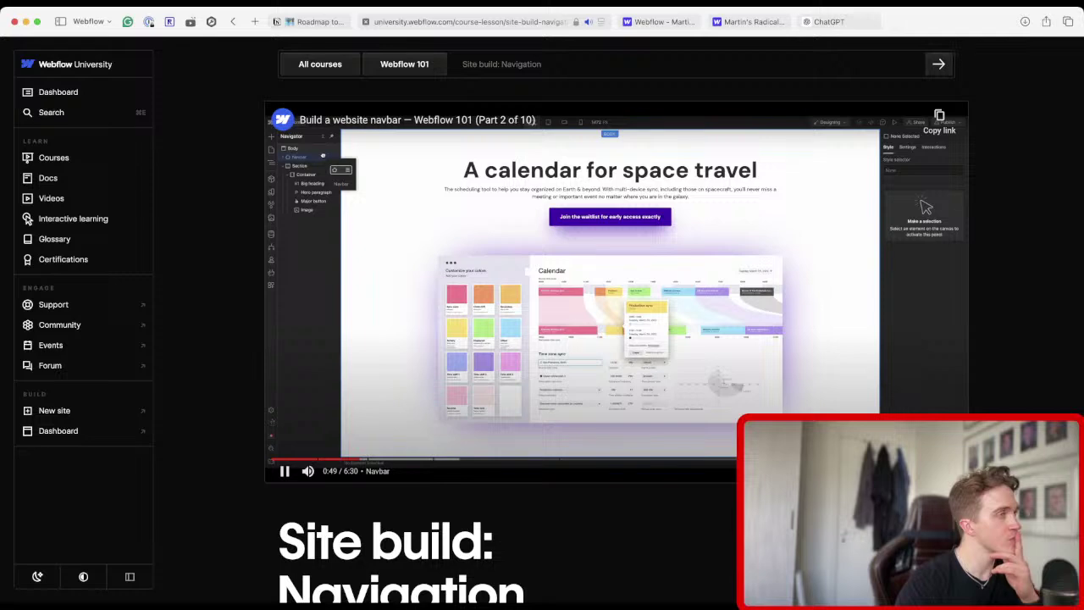
key(space)
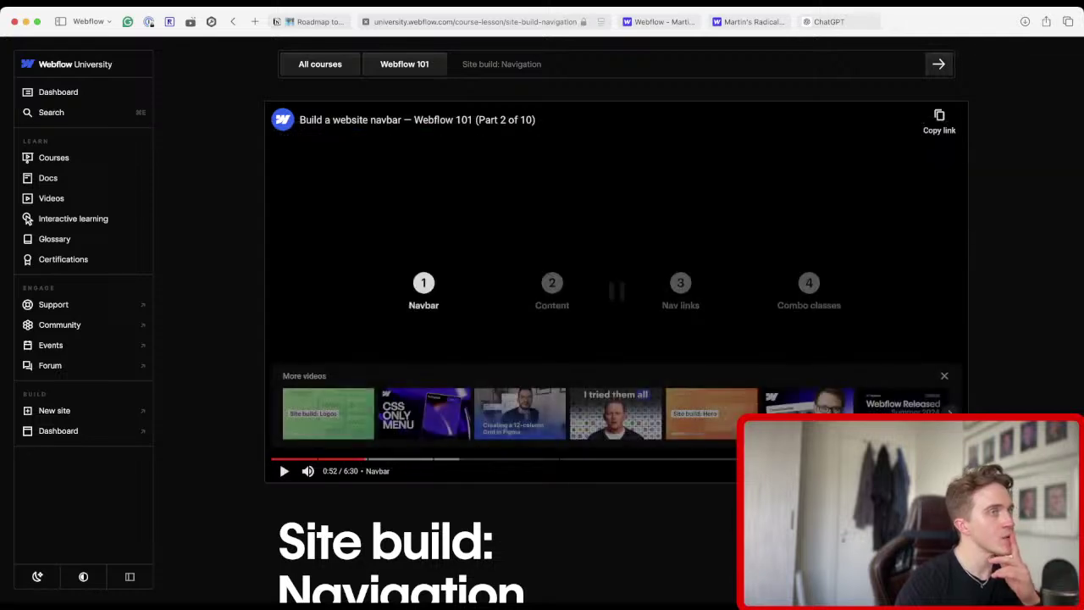
Add a Navbar element in the Webflow Designer, placing it inside the section above the hero container.
key(ctrl+Tab)
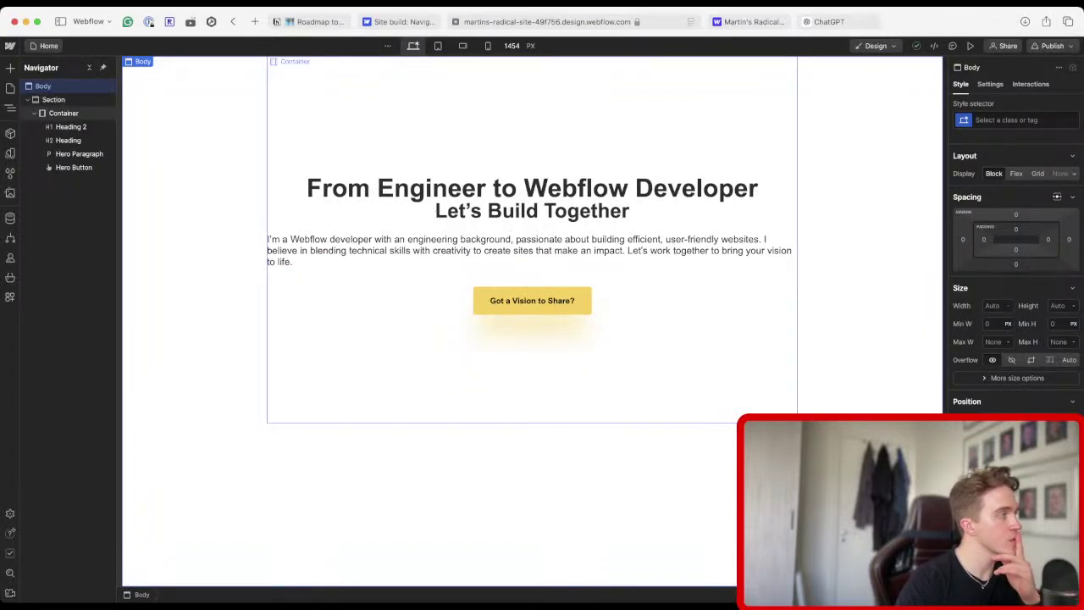
click(10, 133)
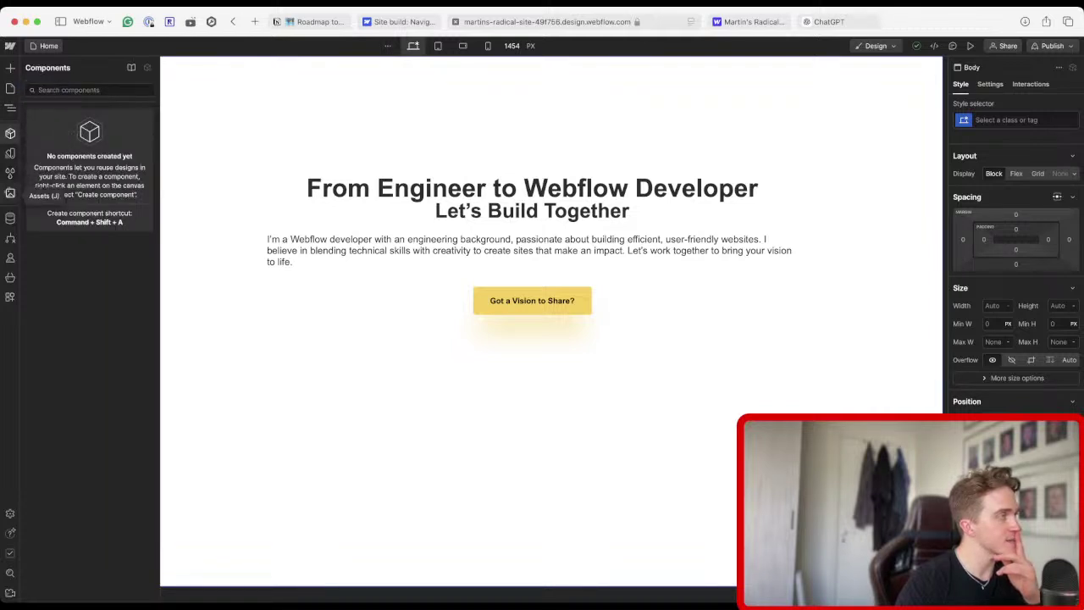
click(10, 193)
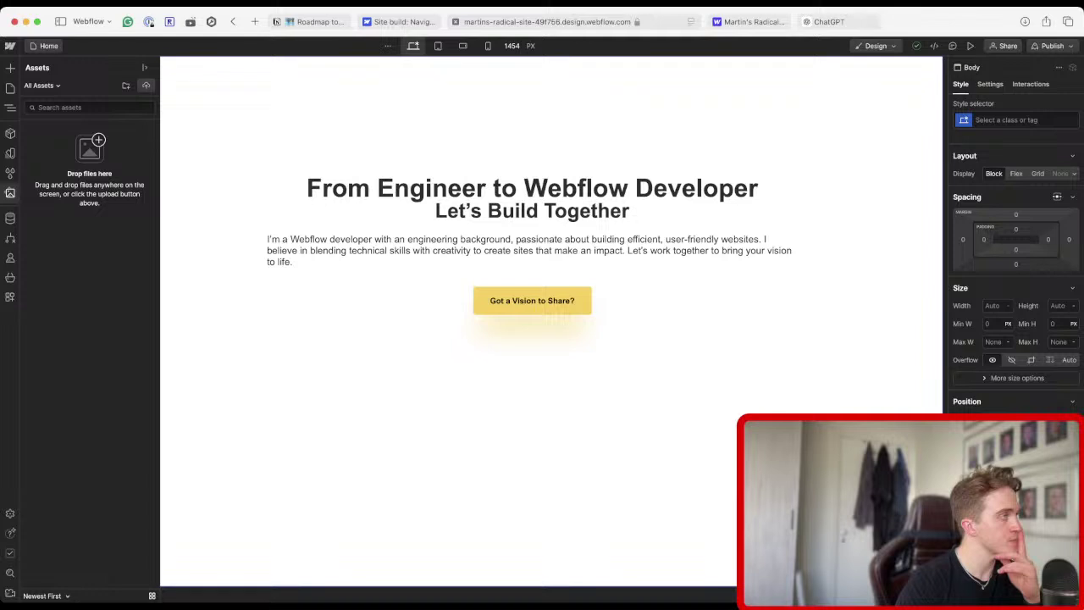
click(10, 88)
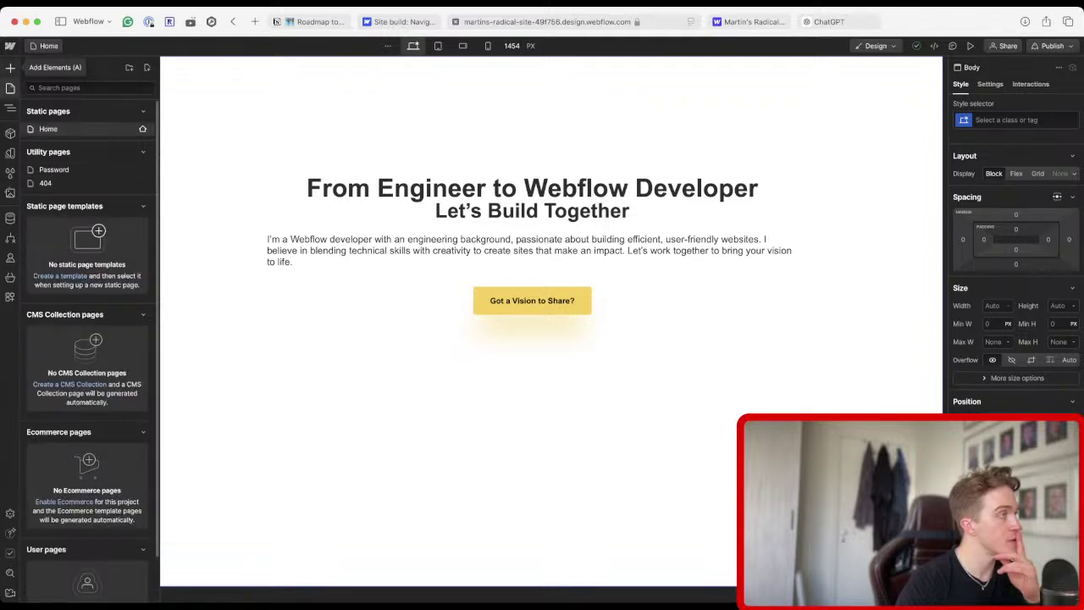
click(11, 67)
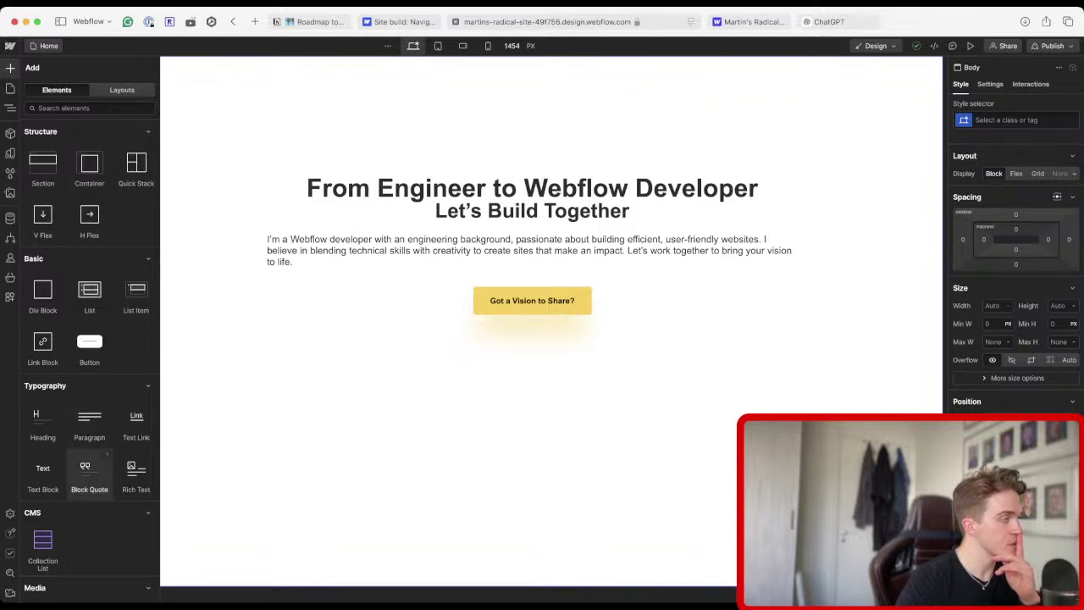
scroll(89, 407, down, 3)
scroll(89, 406, up, 3)
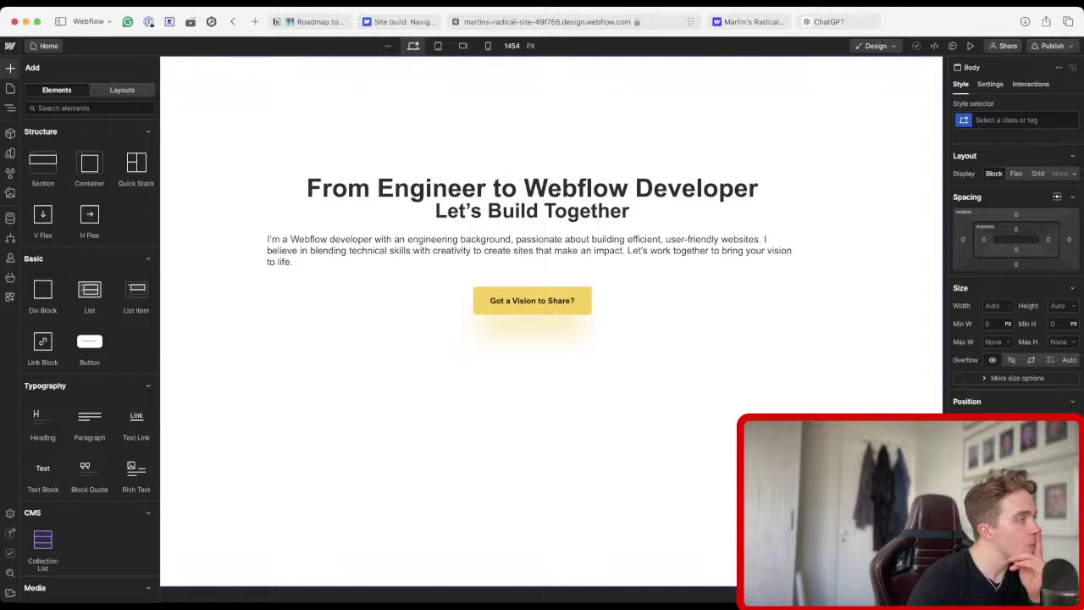
scroll(89, 525, down, 6)
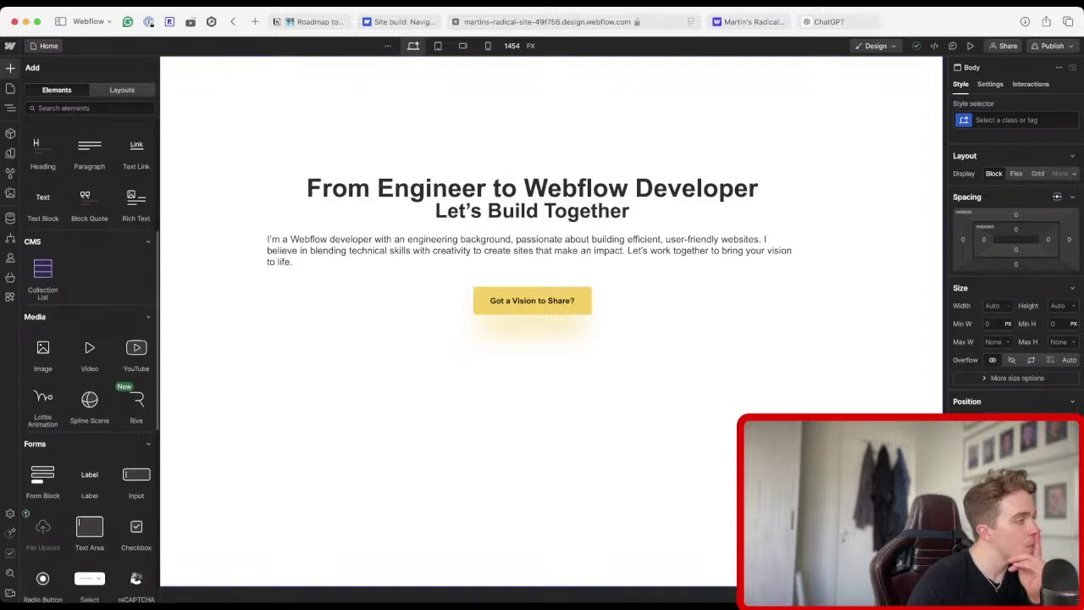
scroll(88, 406, down, 3)
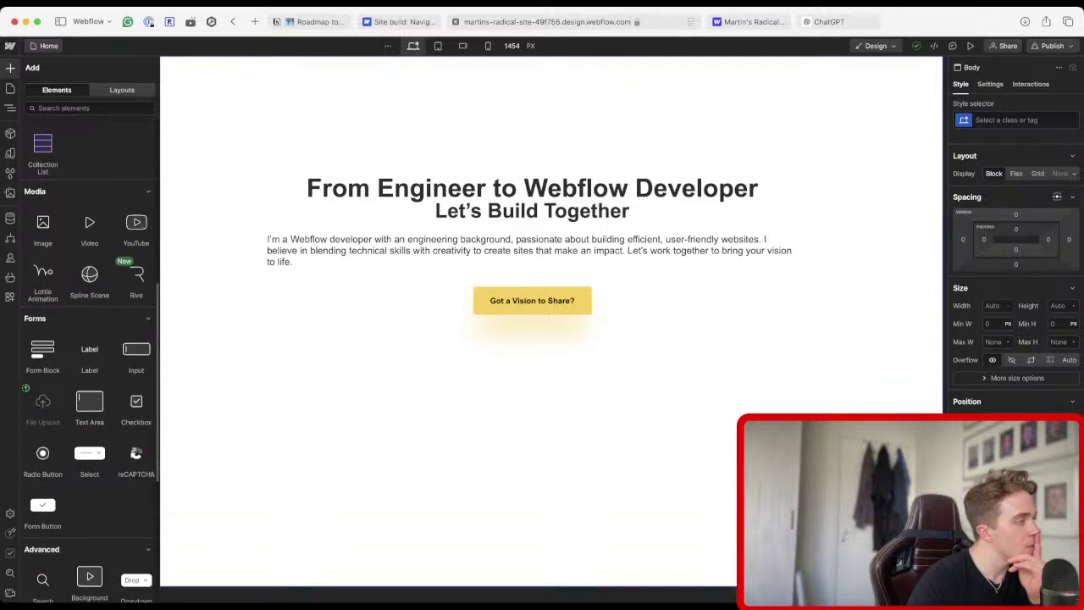
scroll(89, 356, down, 6)
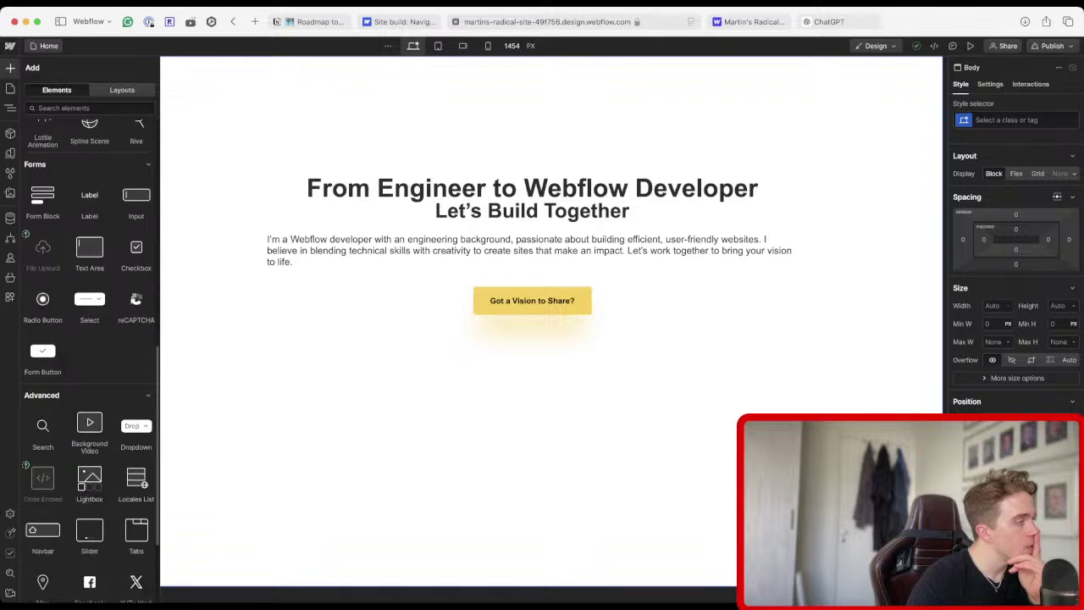
scroll(42, 398, down, 1)
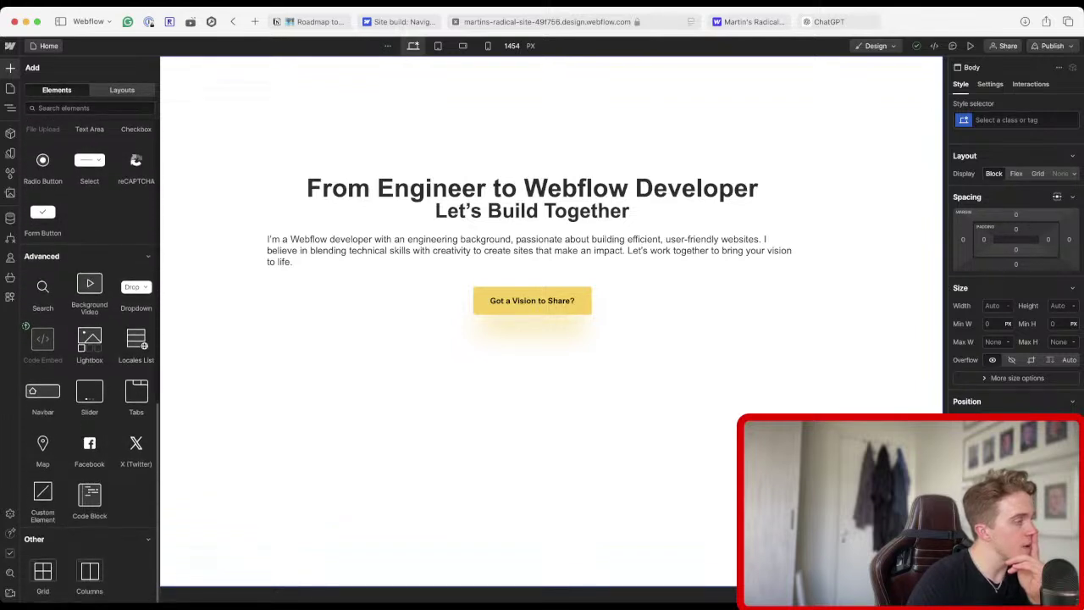
drag(43, 394, 110, 139)
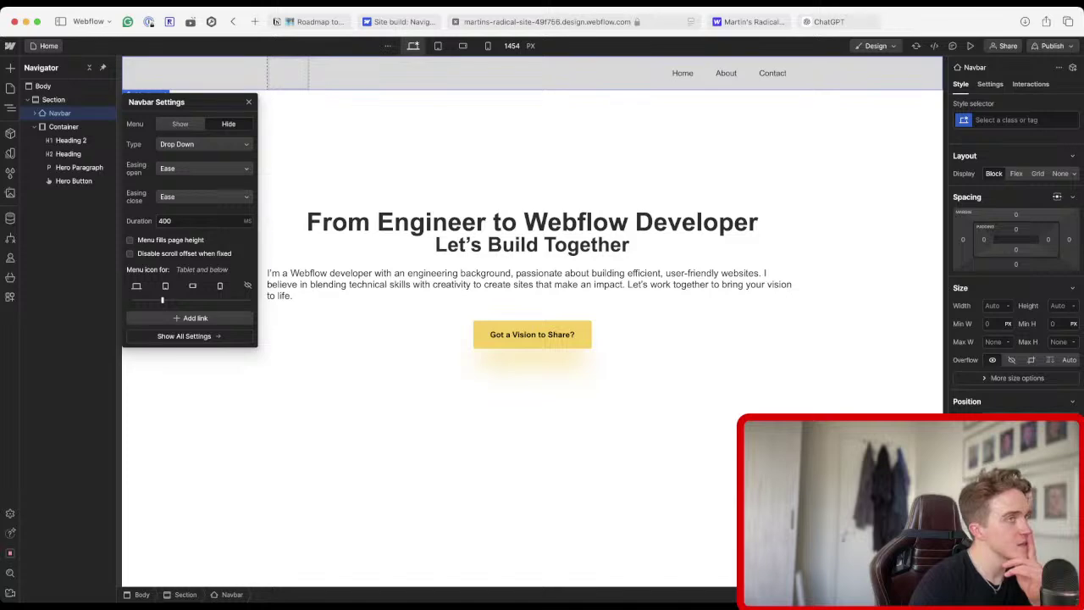
Return to the Webflow University navigation lesson and play the beginning of its Content chapter.
key(ctrl+shift+Tab)
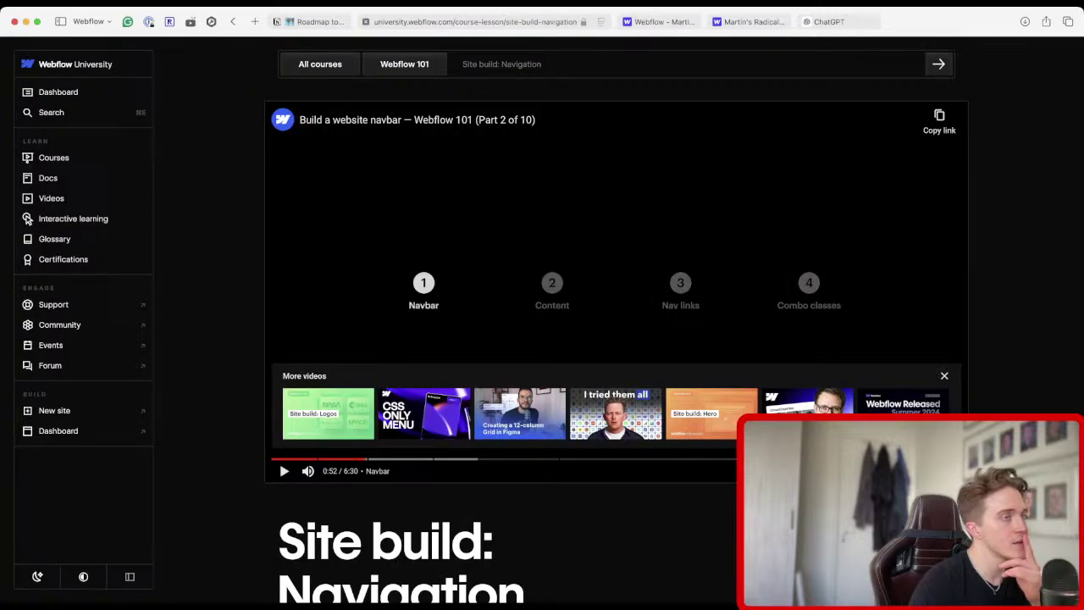
key(space)
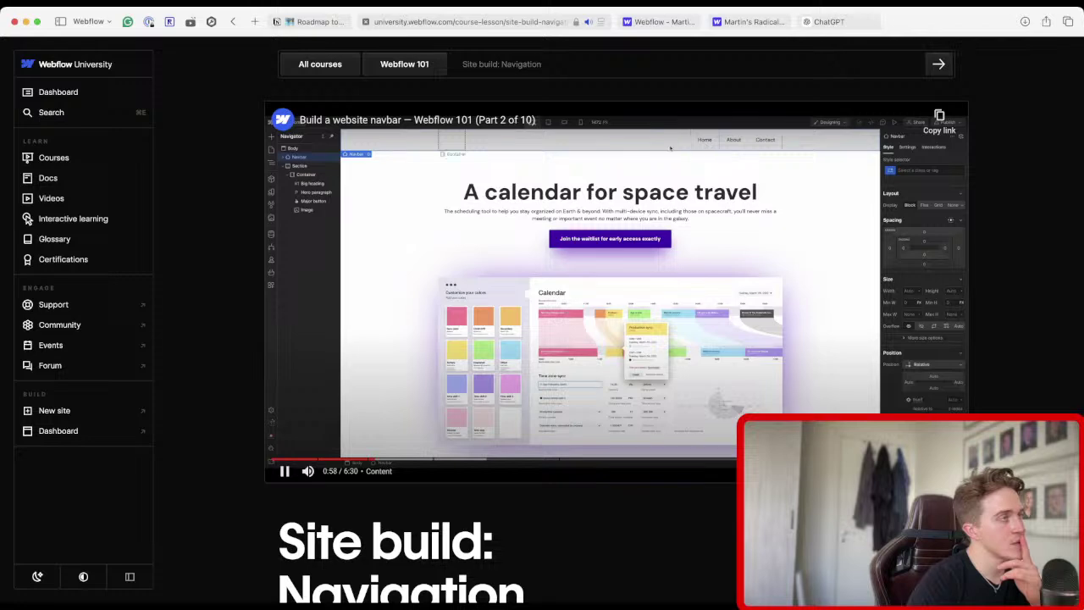
key(space)
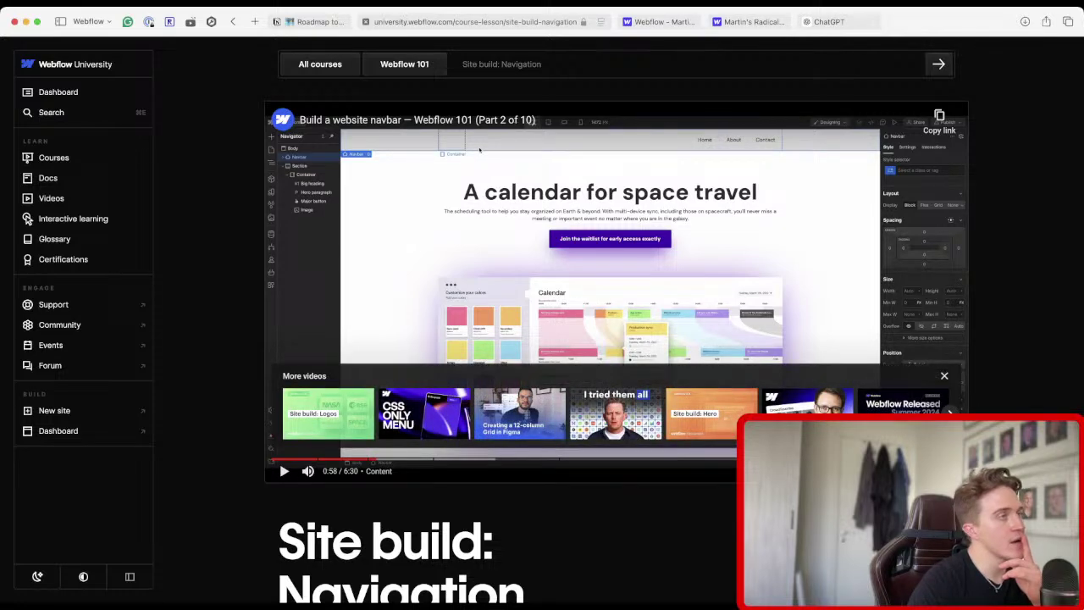
In the Webflow Designer, move the Navbar out of the section so it sits directly under Body, above the section.
key(ctrl+Tab)
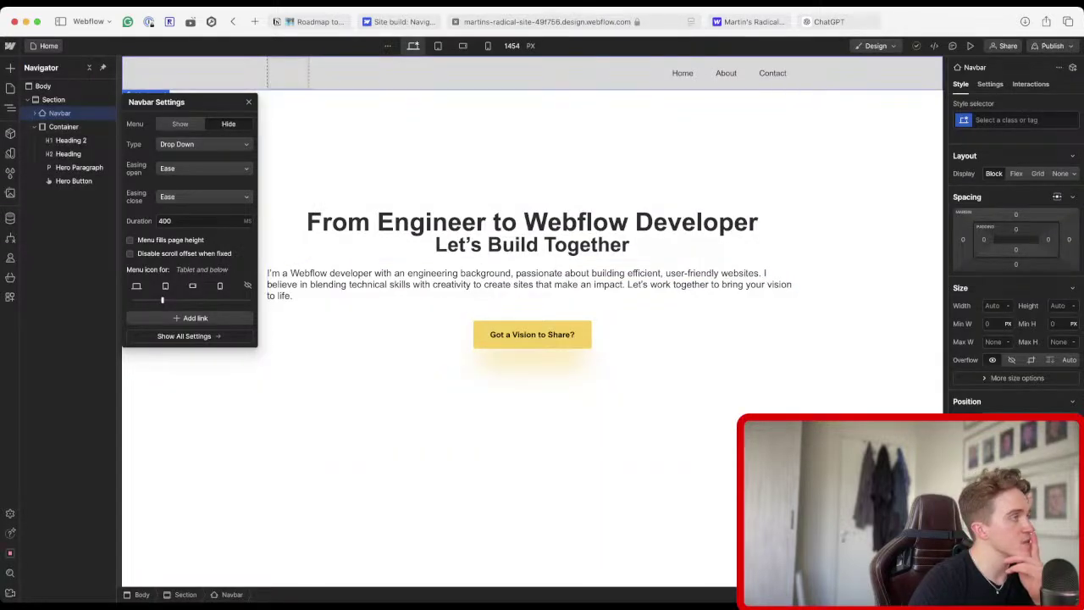
key(Escape)
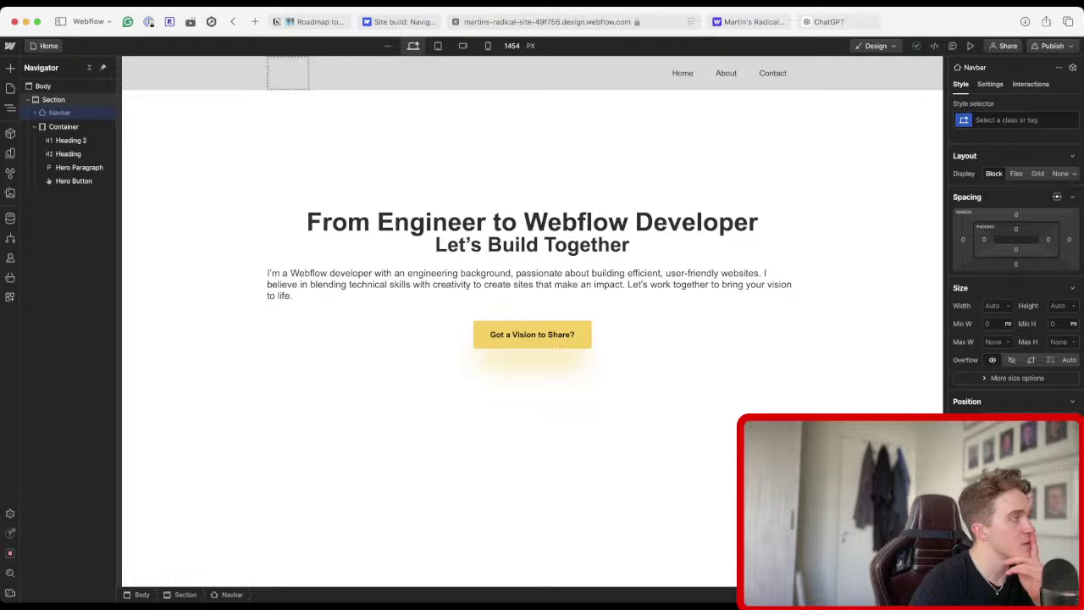
drag(59, 113, 52, 100)
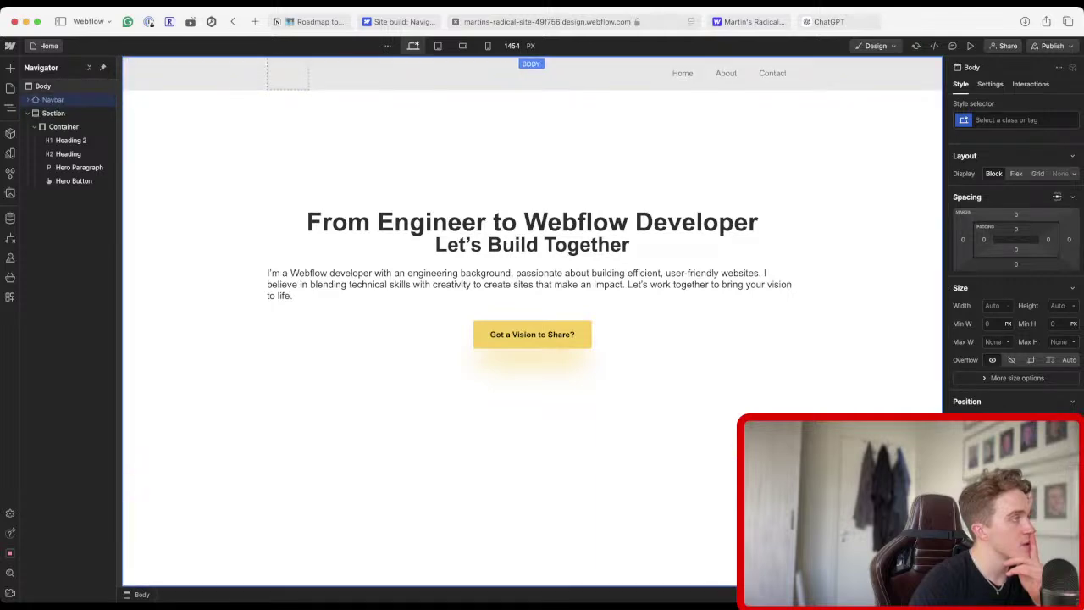
click(42, 85)
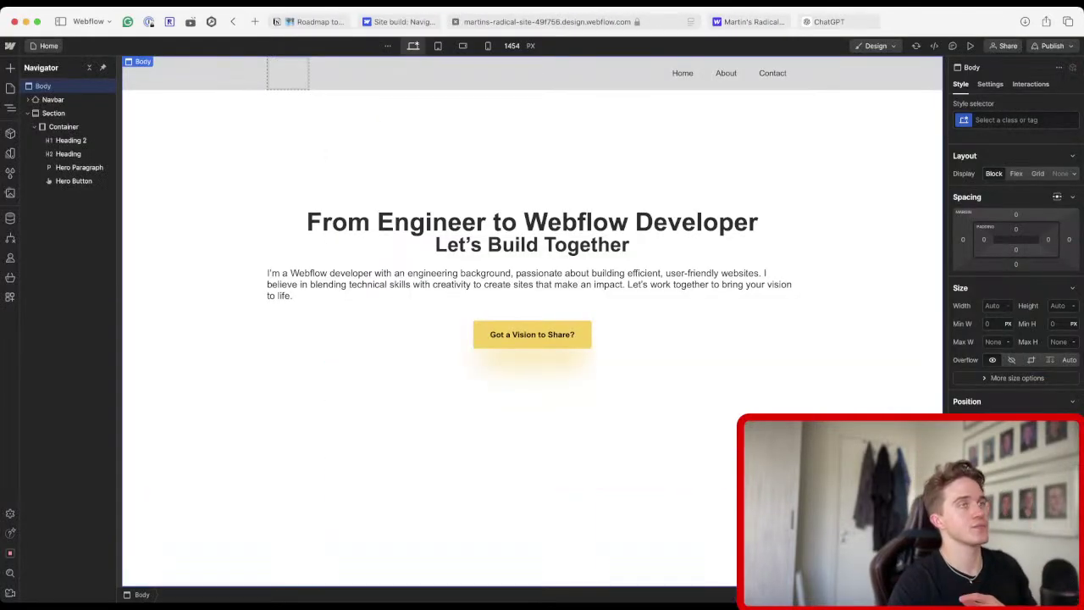
Return to the navigation lesson and watch the Content chapter, replaying the part on placing the logo in the navbar.
click(398, 21)
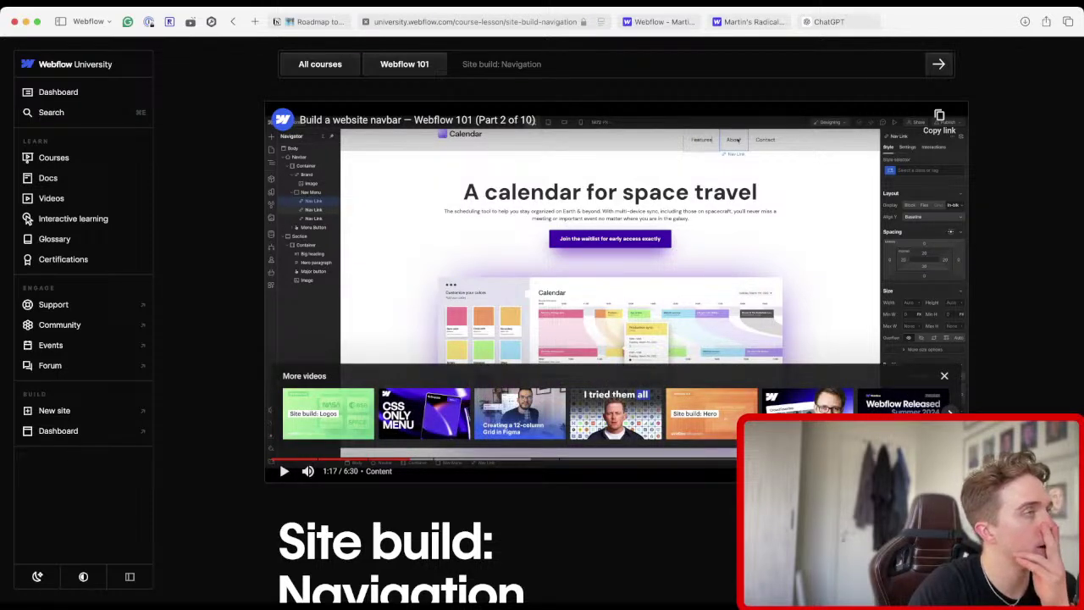
key(space)
key(space)
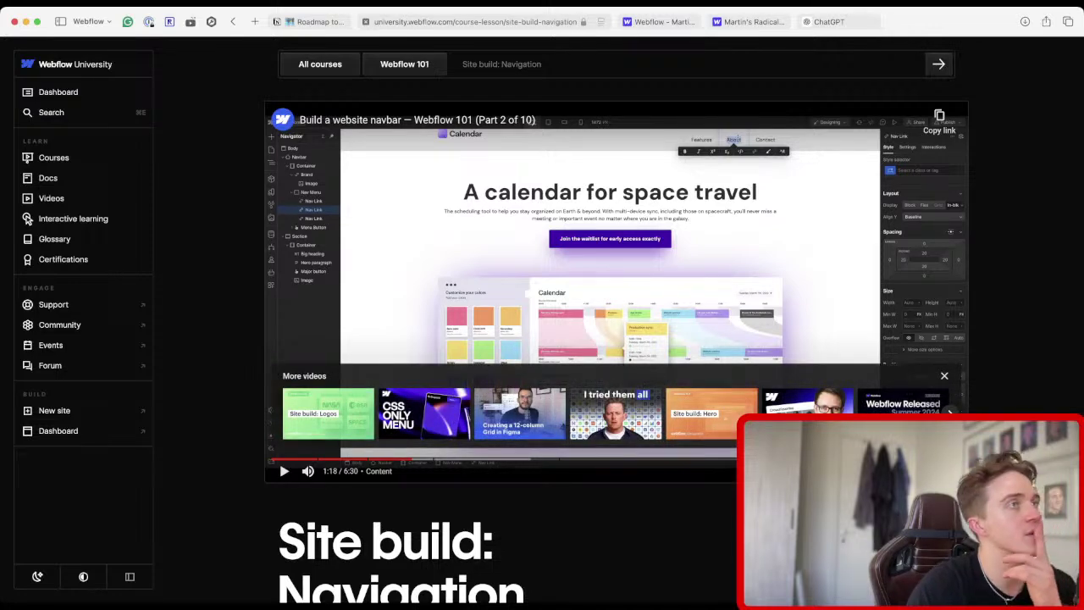
key(ctrl+Tab)
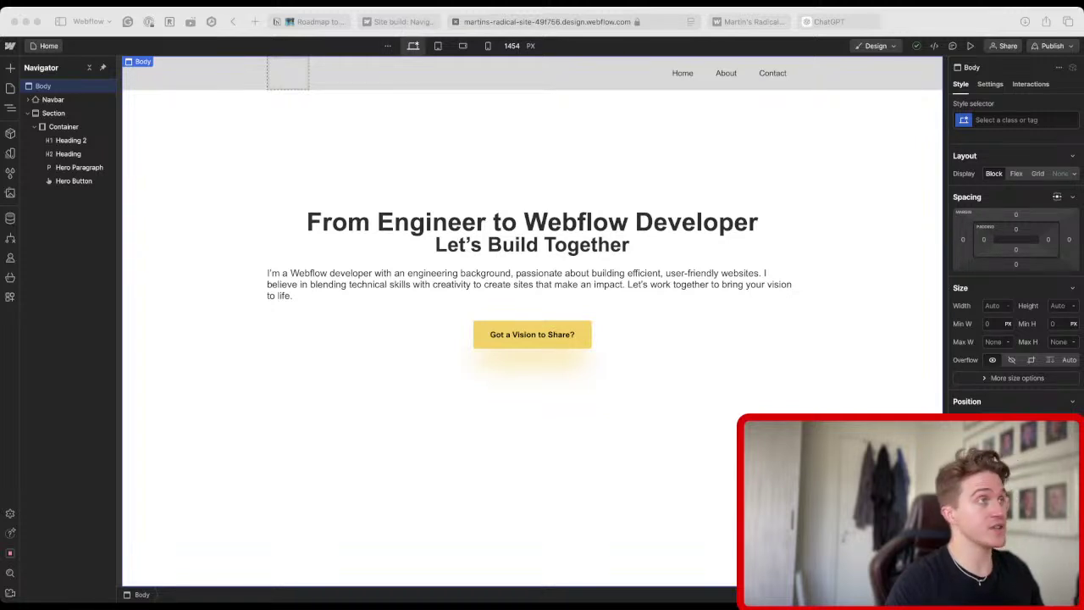
key(ctrl+shift+Tab)
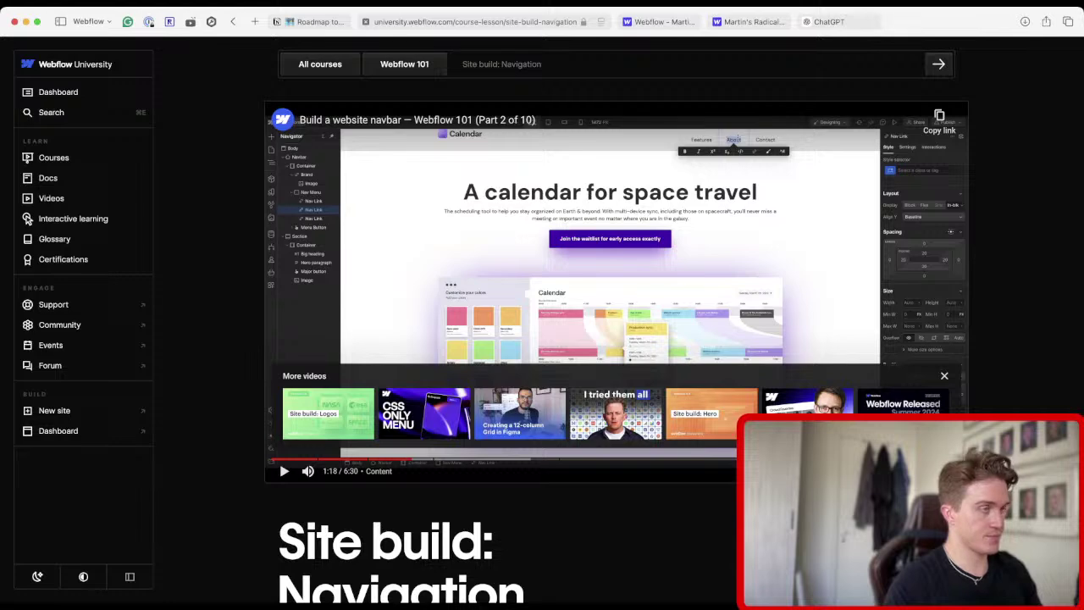
key(space)
key(Left)
key(Left)
key(Left)
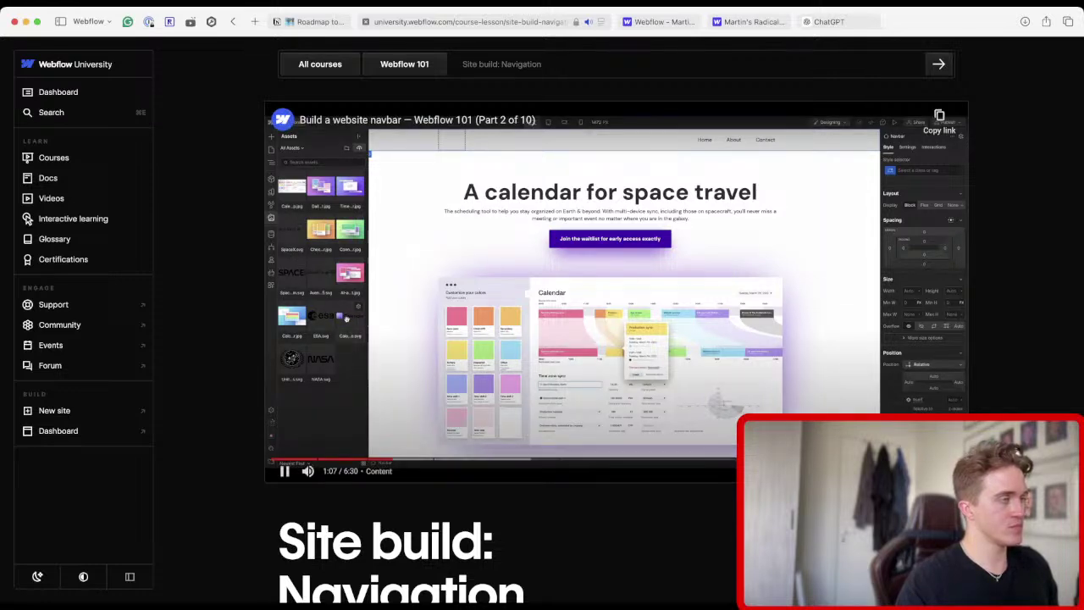
click(616, 292)
Return to the Webflow Designer and upload the four SUNLIFTED logo SVG files to the site's assets.
click(656, 22)
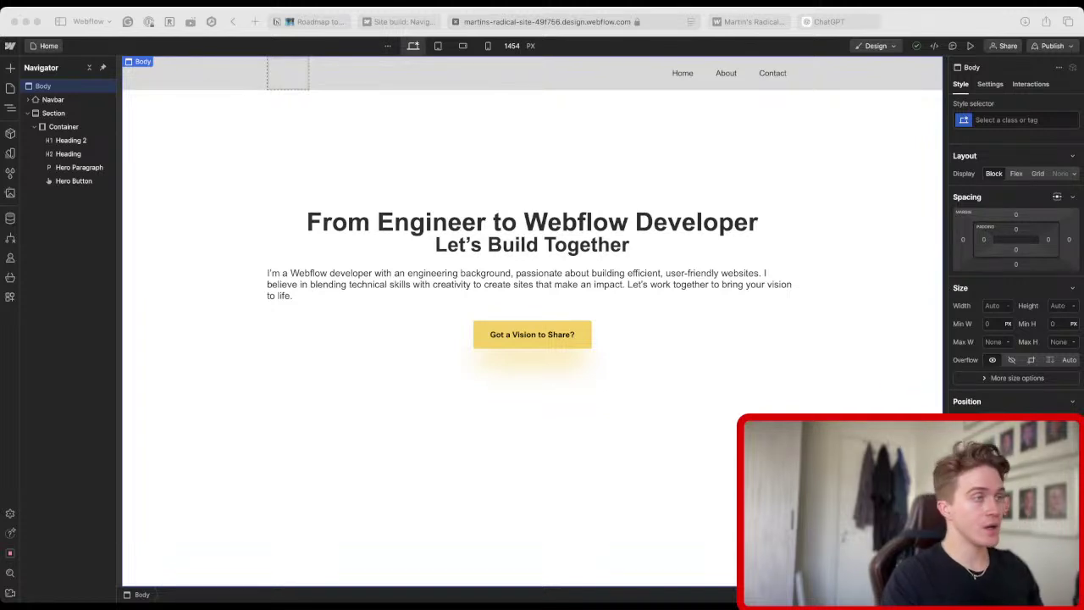
drag(64, 167, 57, 195)
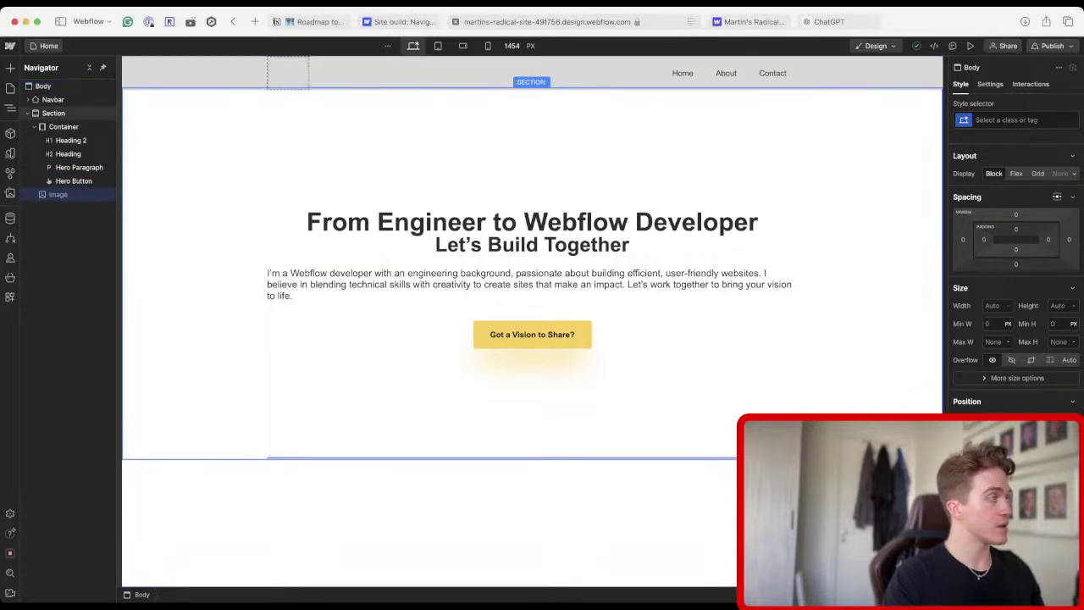
key(Delete)
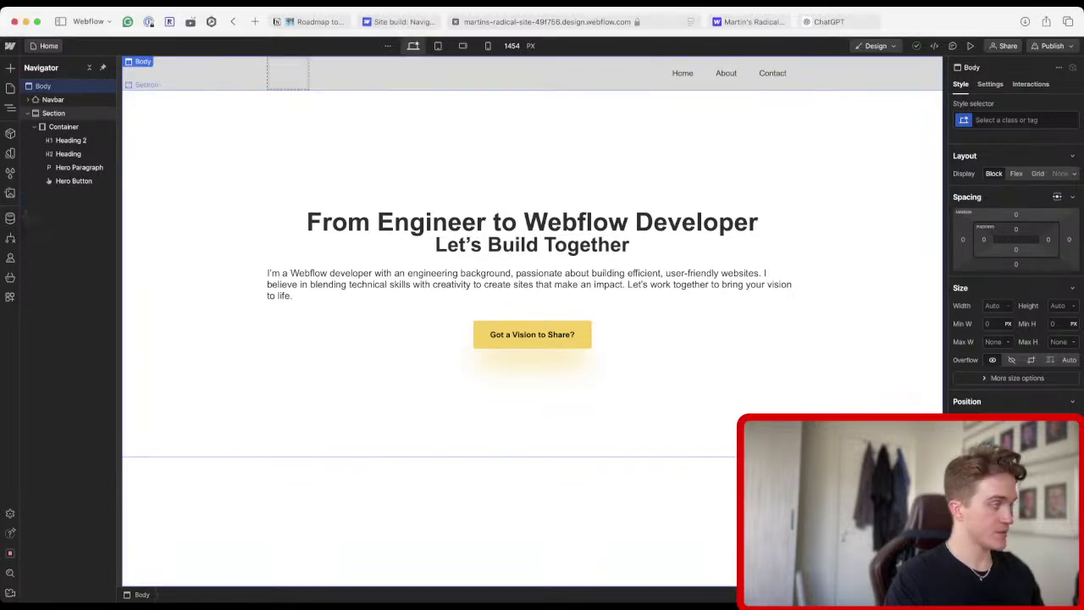
click(10, 193)
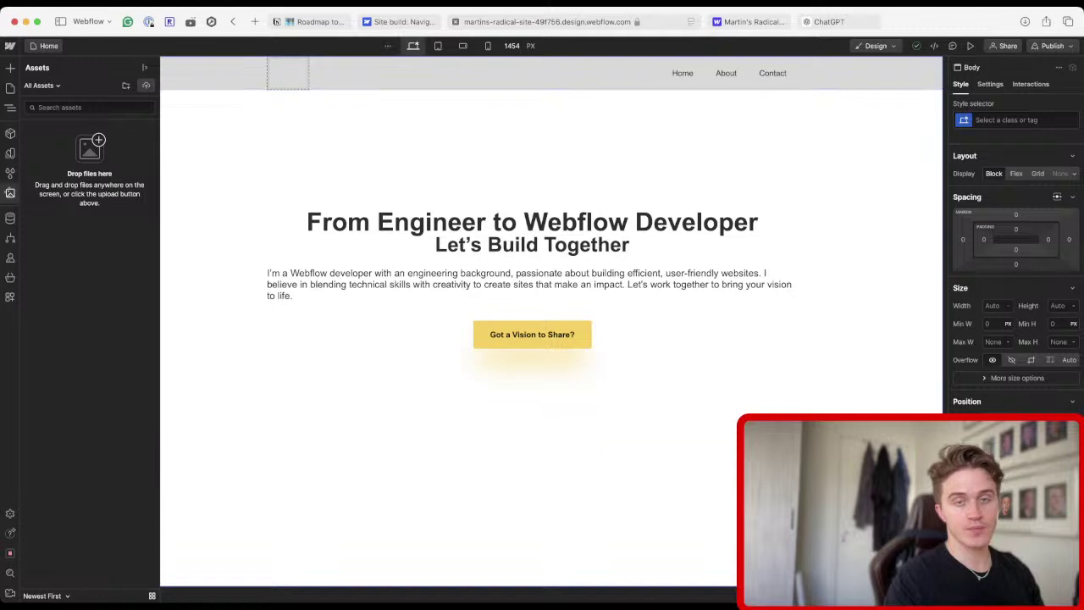
drag(1008, 341, 976, 171)
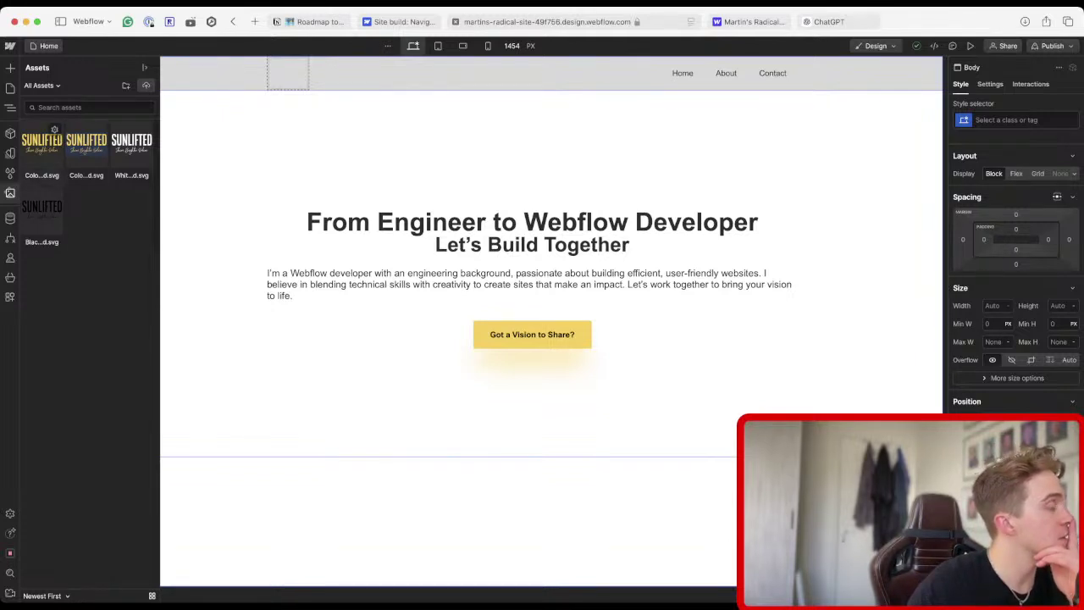
Place the yellow SUNLIFTED logo from the assets inside the navbar's Brand link.
drag(42, 144, 288, 73)
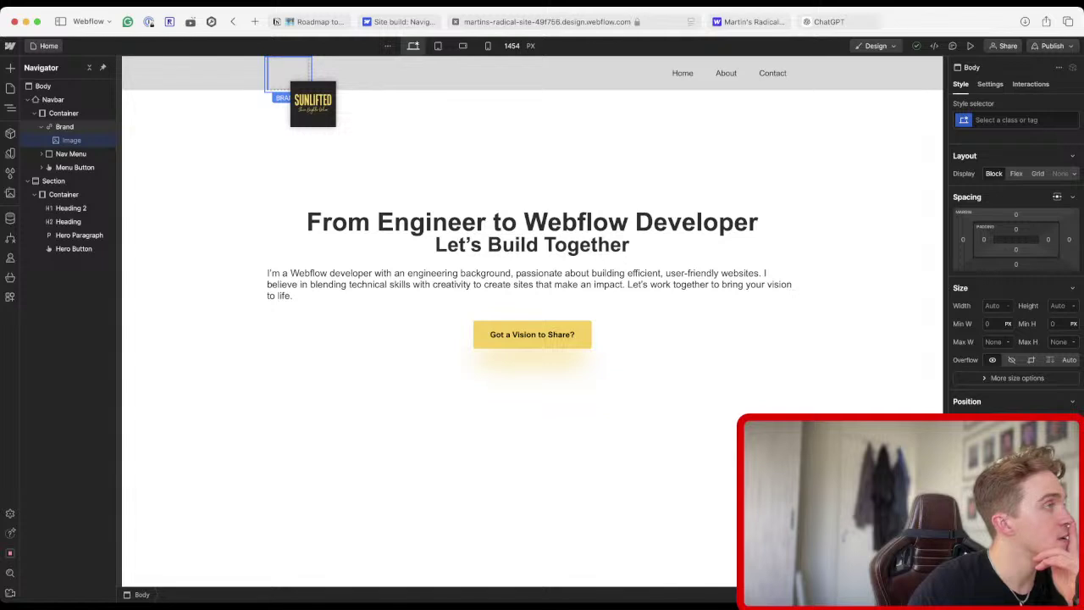
double_click(309, 98)
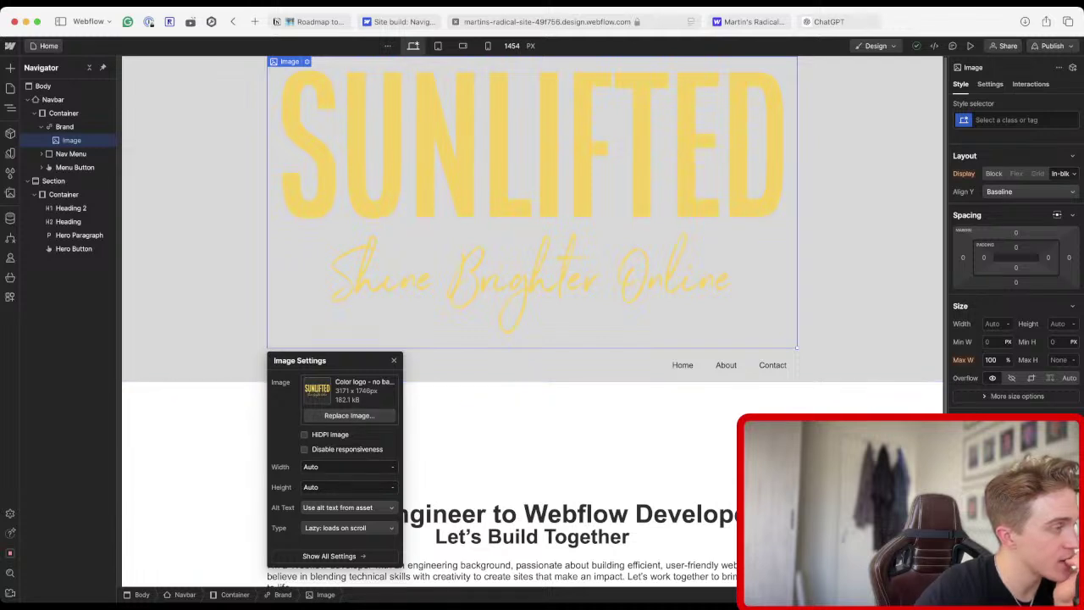
Set the navbar logo image's width and height to 100 px each.
click(311, 467)
click(392, 467)
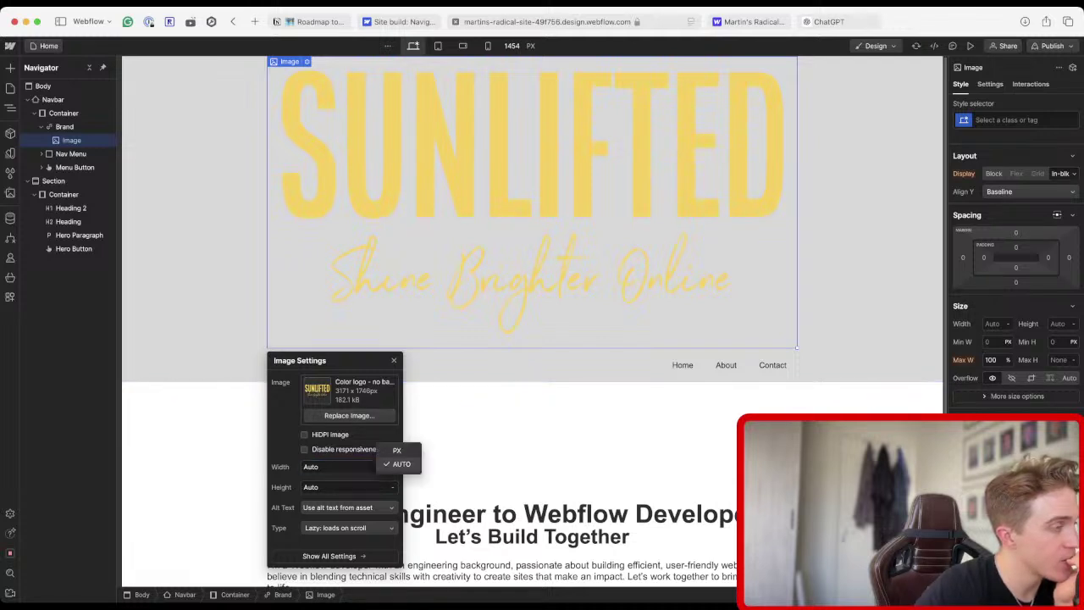
key(Escape)
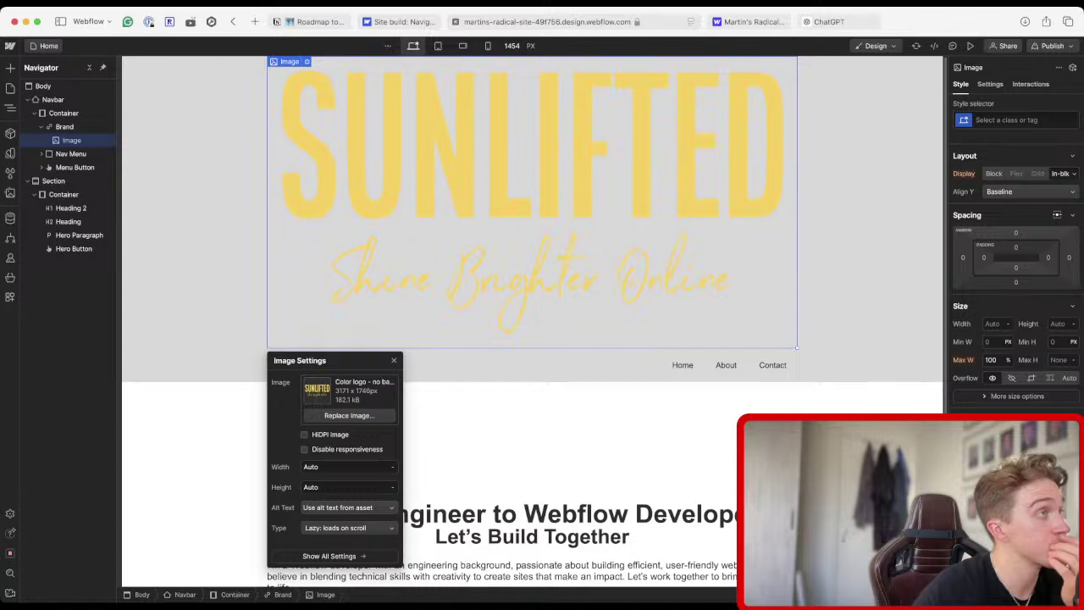
key(ctrl+shift+Tab)
key(ctrl+Tab)
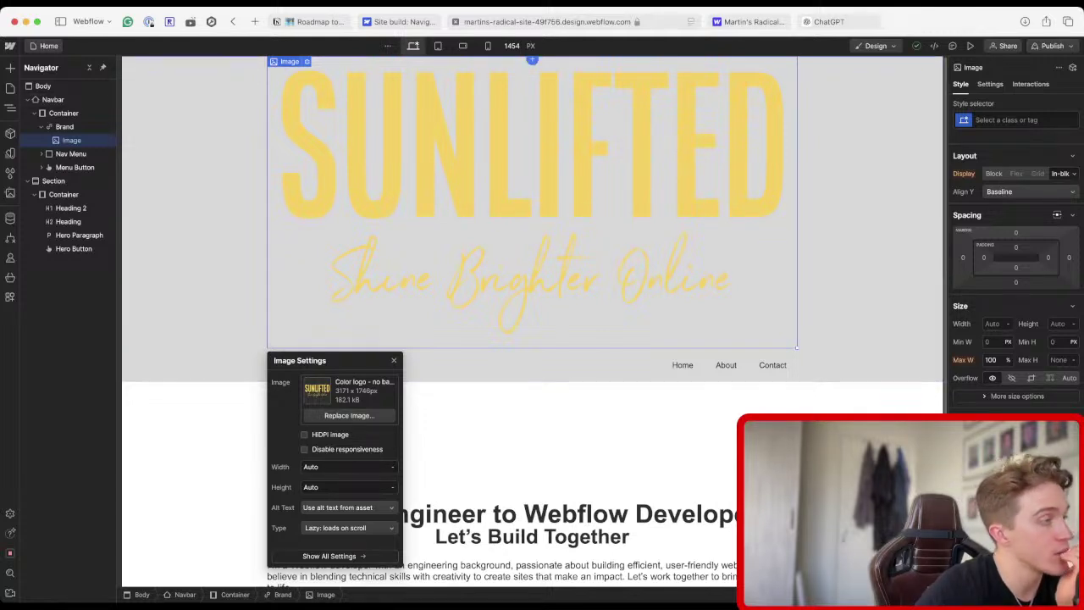
click(392, 467)
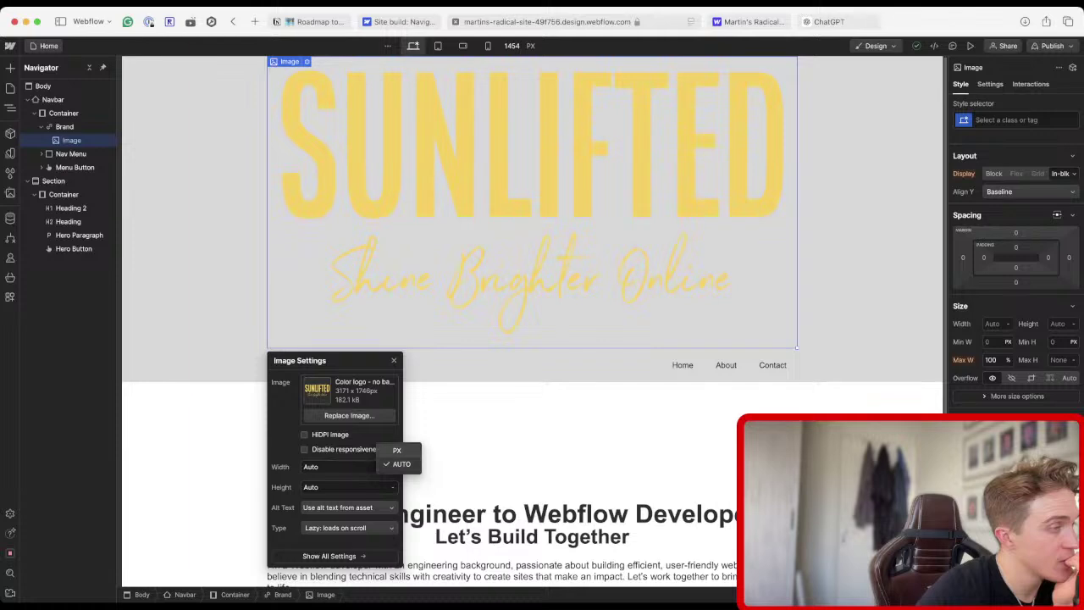
click(398, 450)
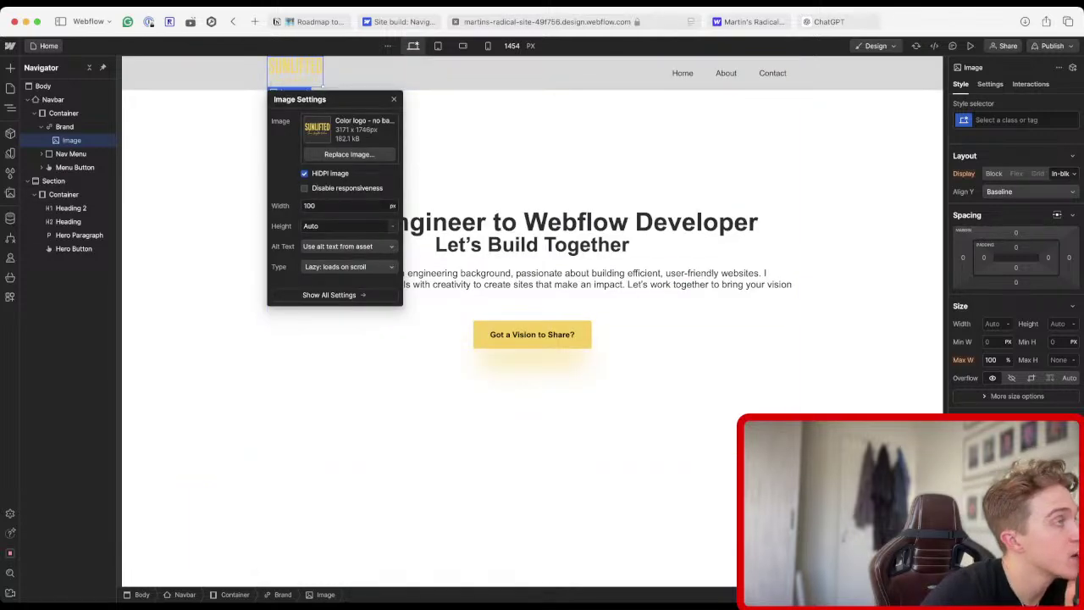
click(392, 225)
click(398, 212)
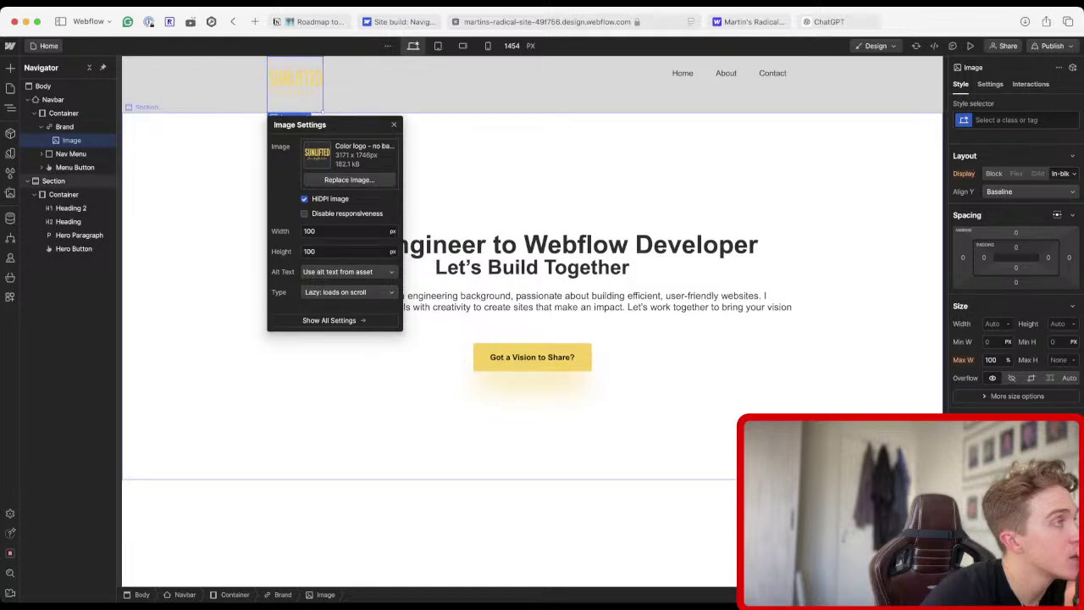
click(195, 254)
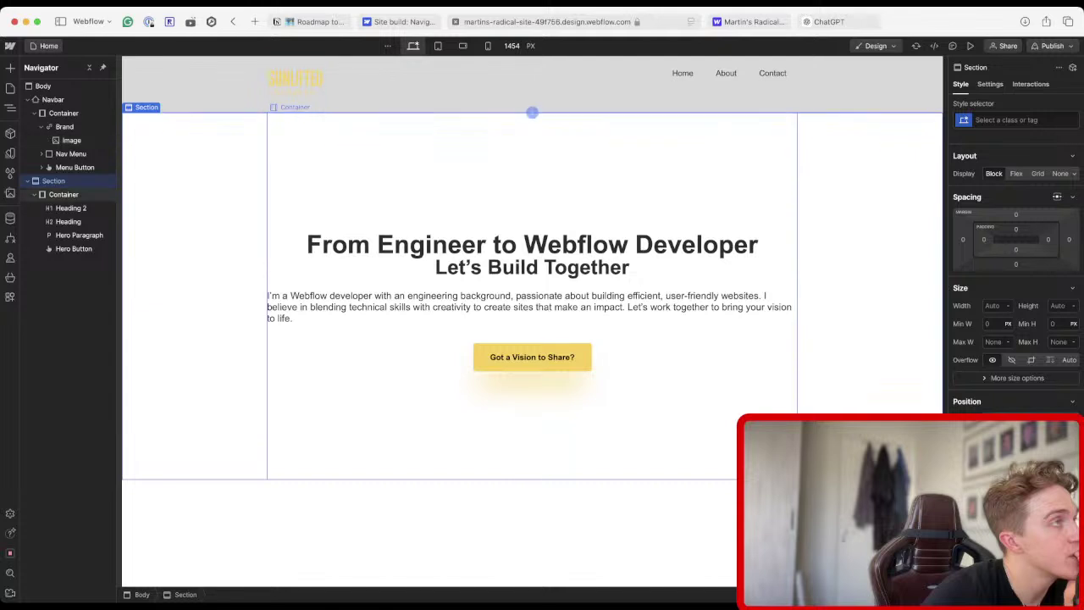
Examine the typography and background settings of the Navbar and the hero section.
click(531, 84)
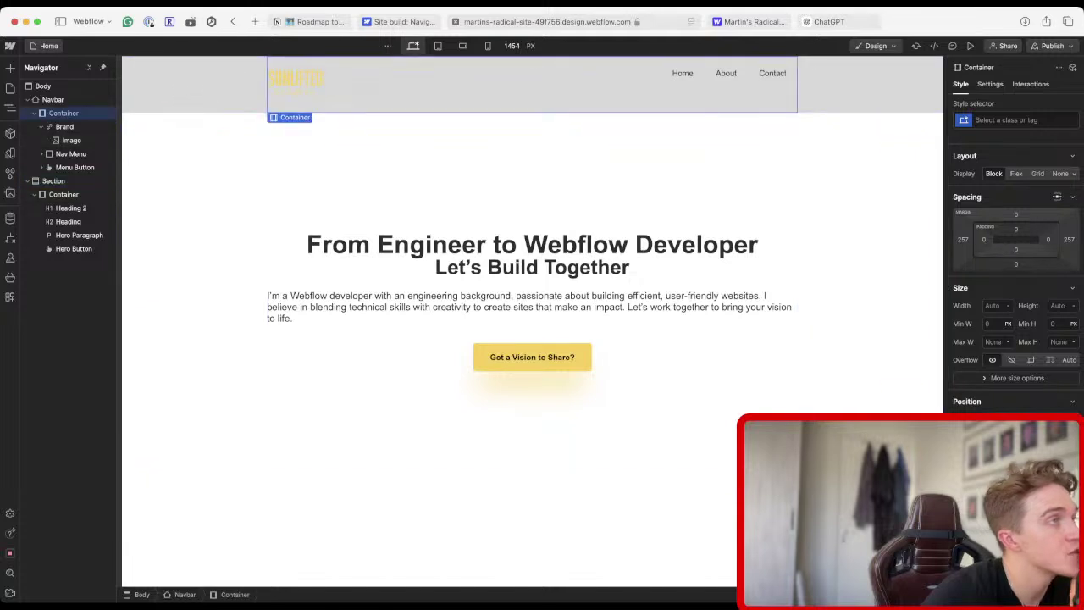
click(195, 85)
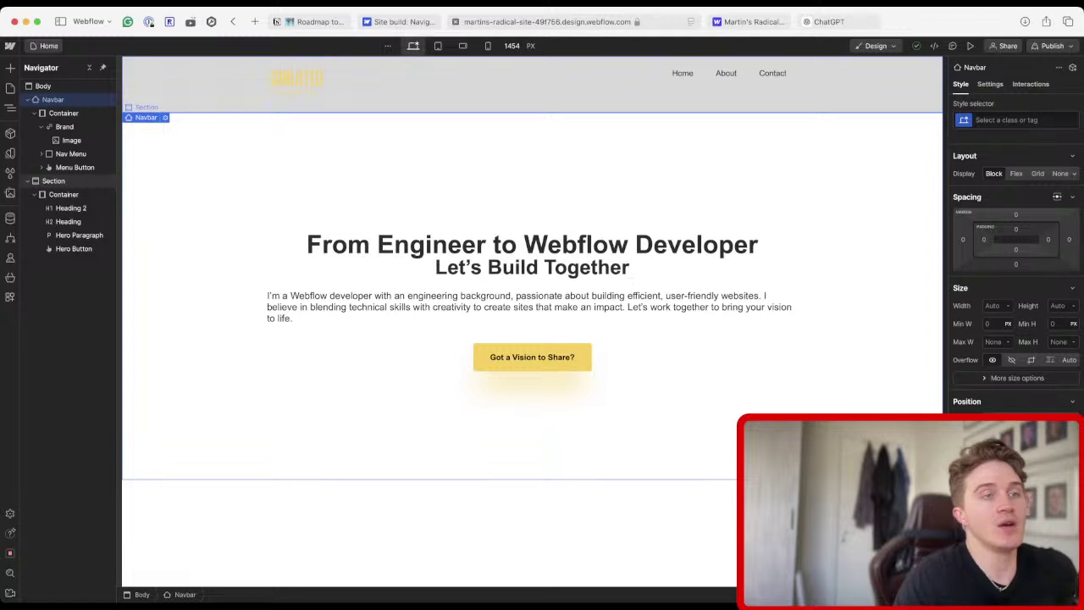
scroll(1016, 254, down, 5)
scroll(1016, 279, down, 2)
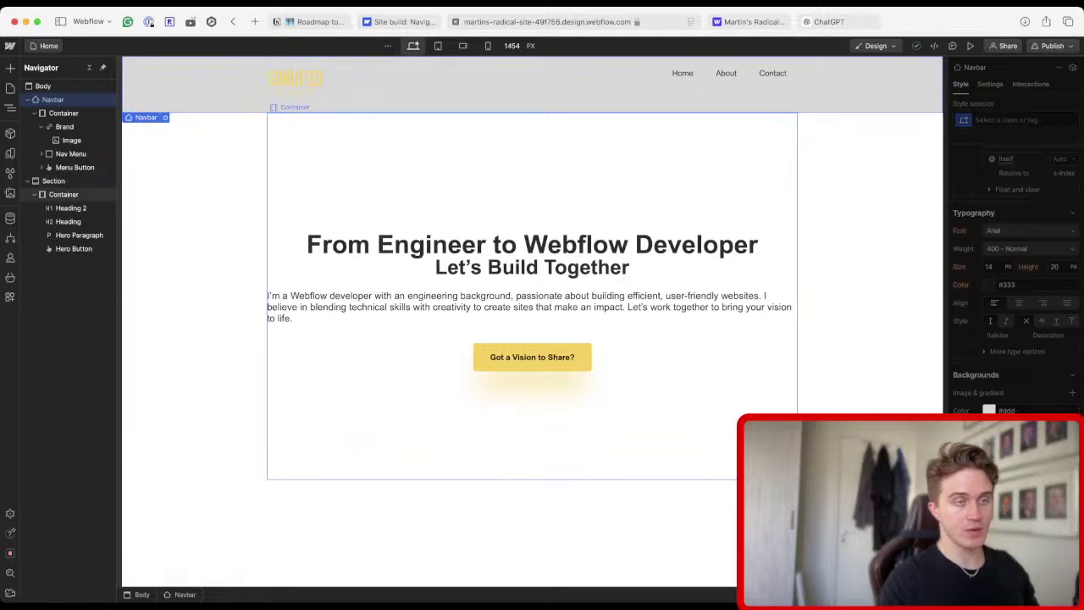
click(54, 181)
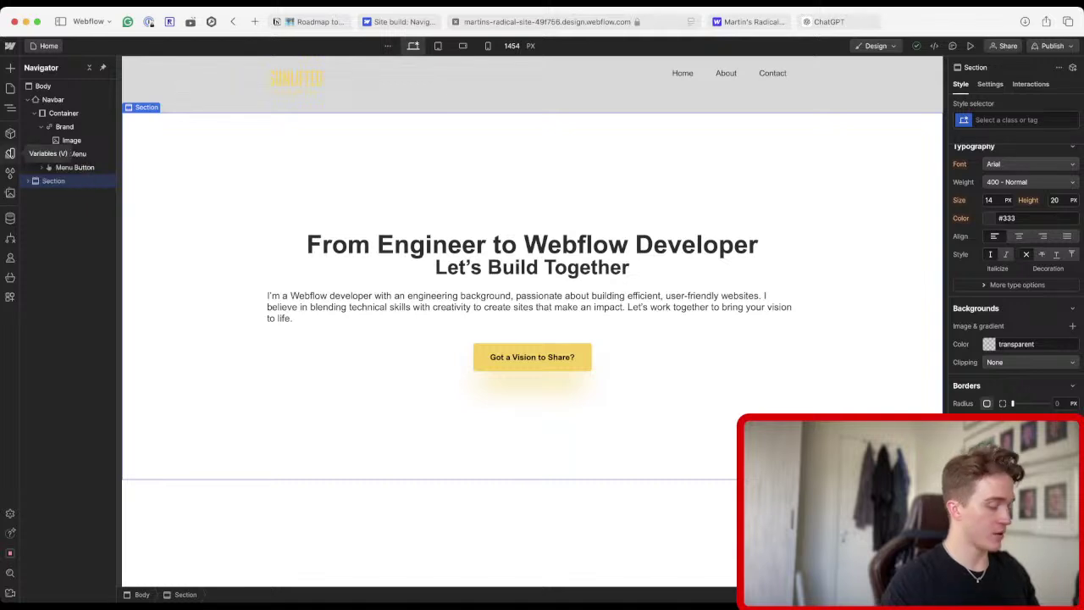
Create a new color variable named Base color in the site's variables.
click(11, 153)
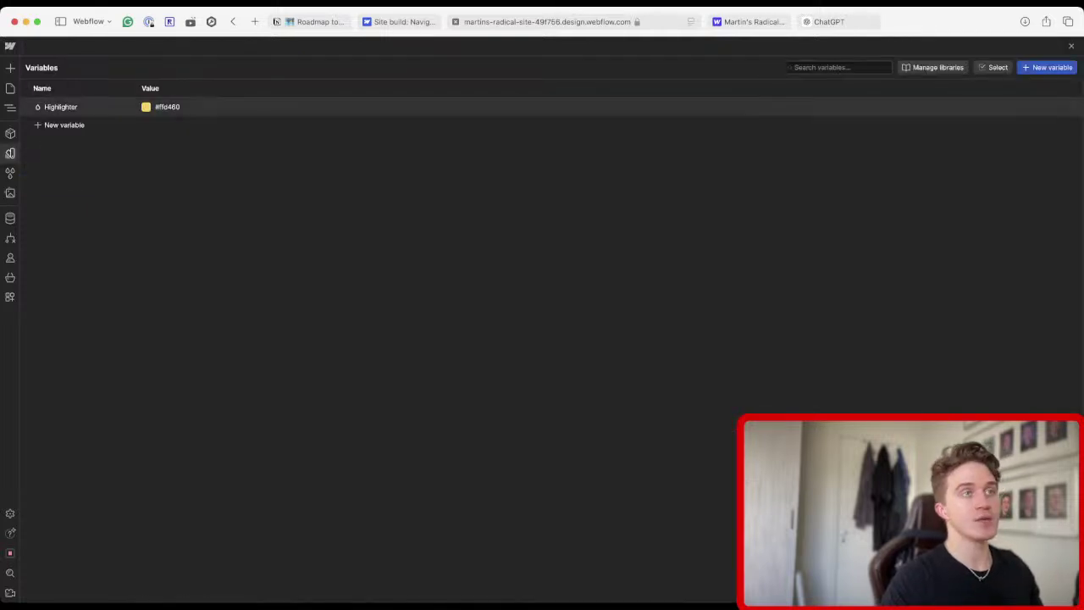
click(1047, 67)
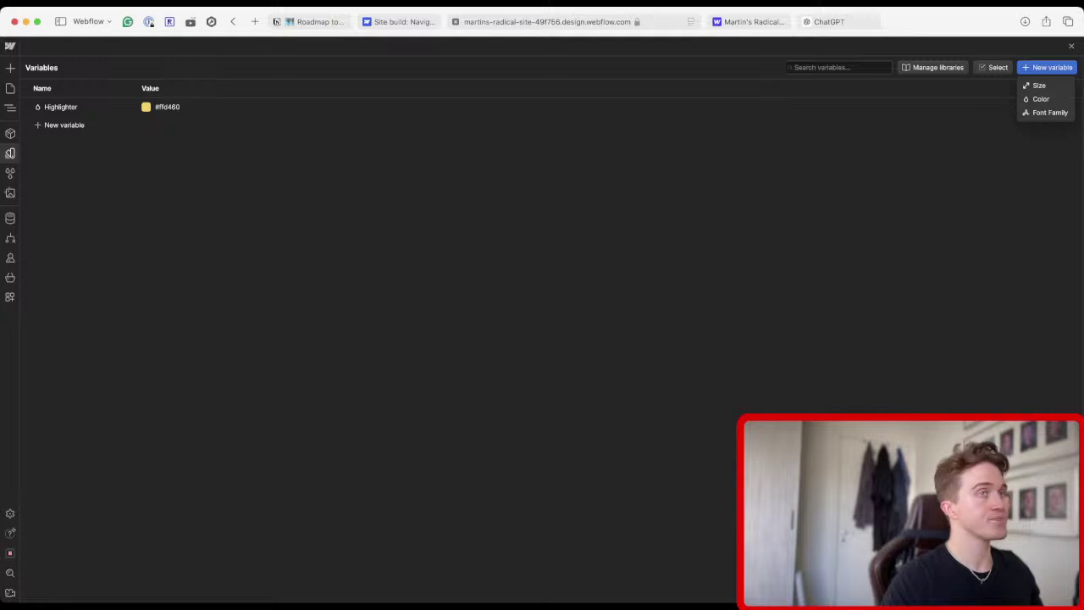
click(1041, 99)
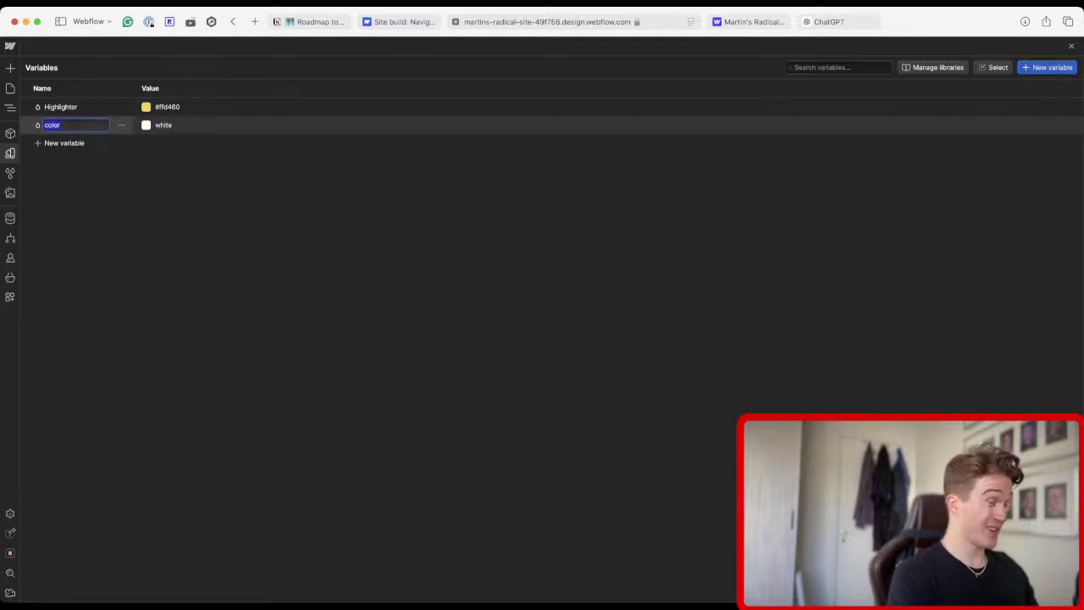
text(Ba)
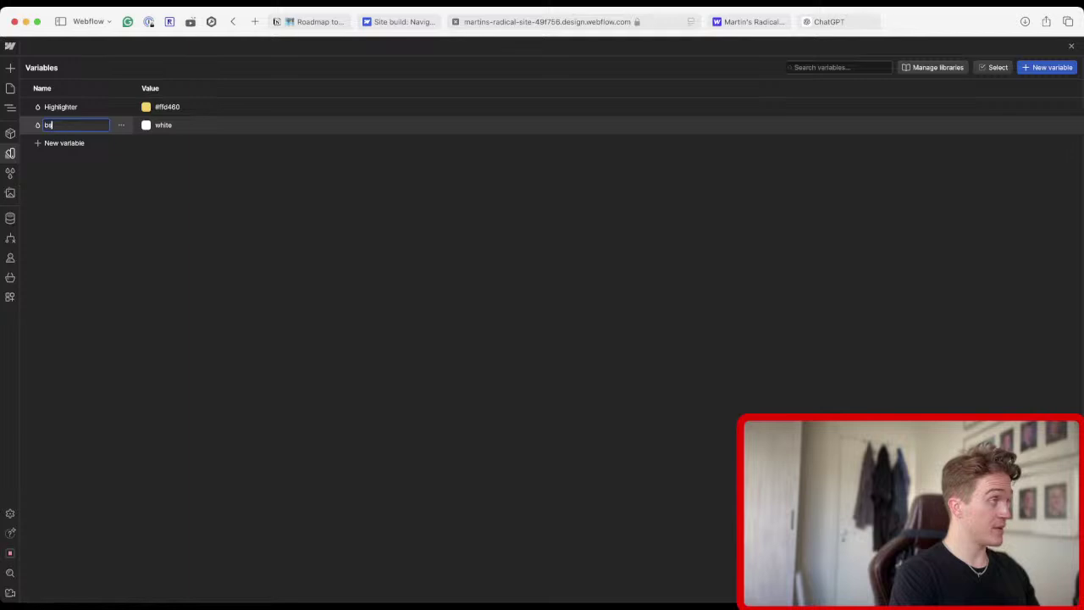
text(se )
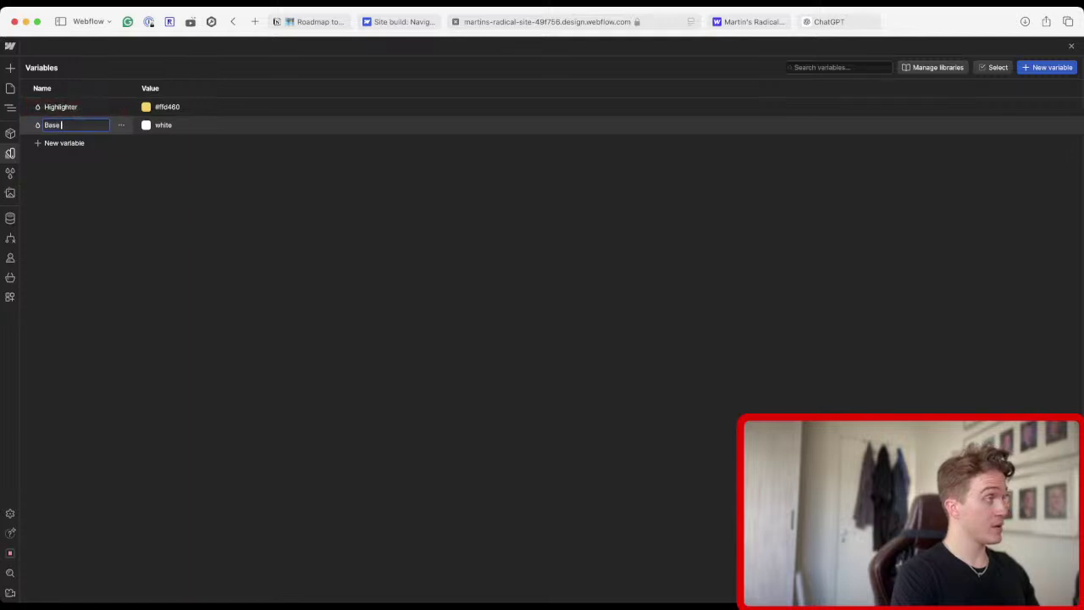
text(color)
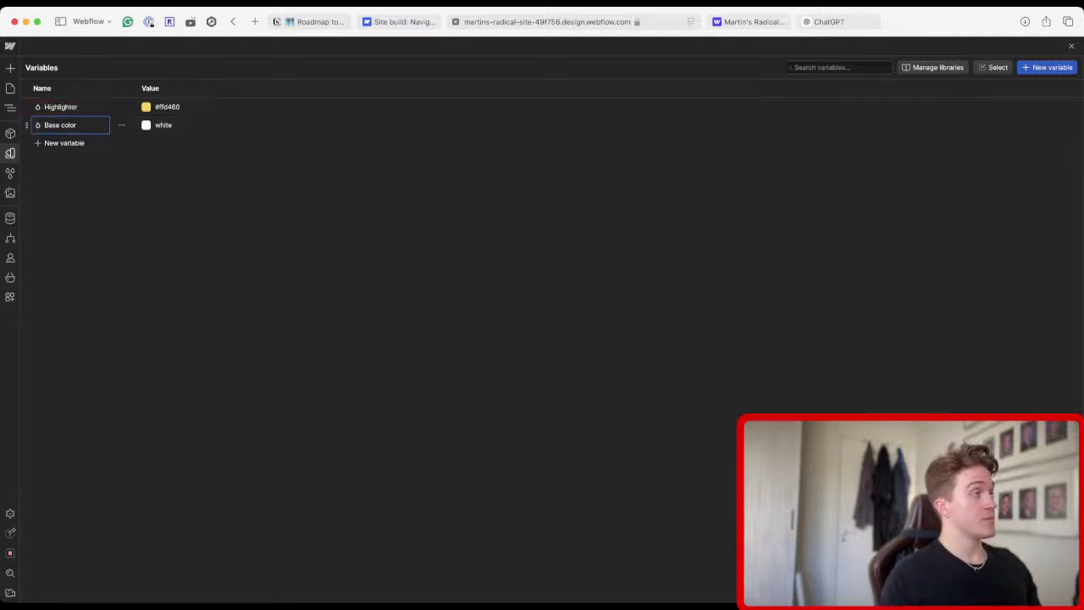
key(Tab)
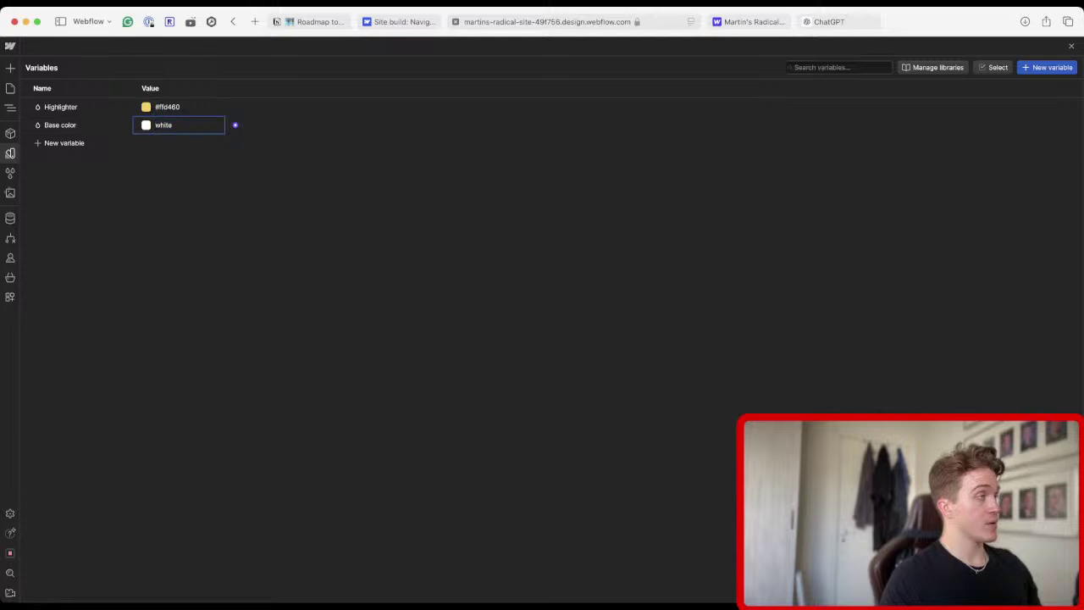
Set the Base color variable's value to HSB 49, 64, 87.
click(146, 125)
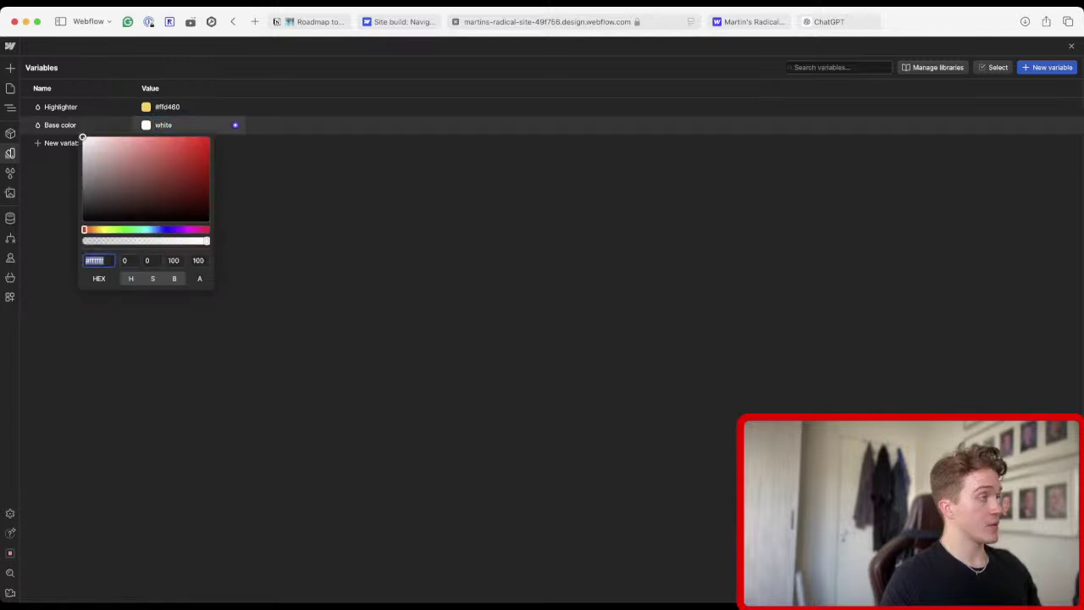
key(Tab)
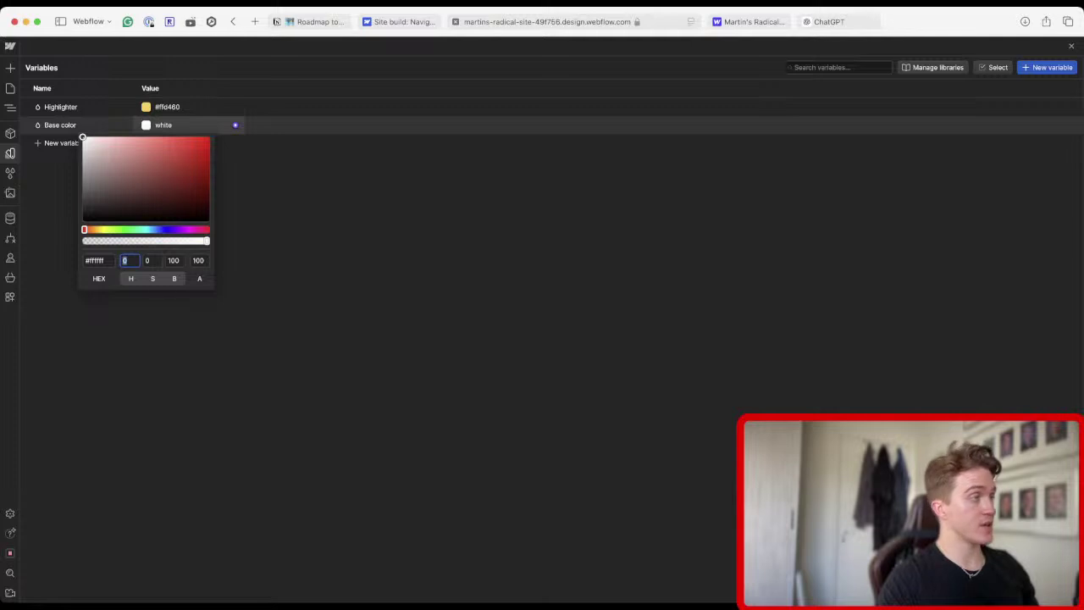
text(49)
key(Tab)
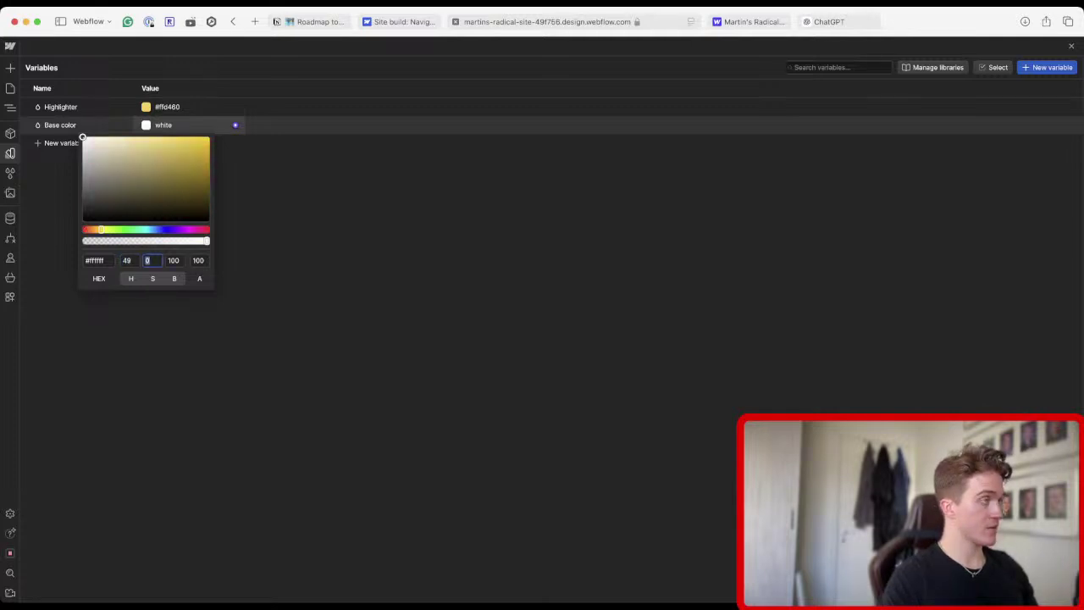
text(64)
key(Tab)
text(87)
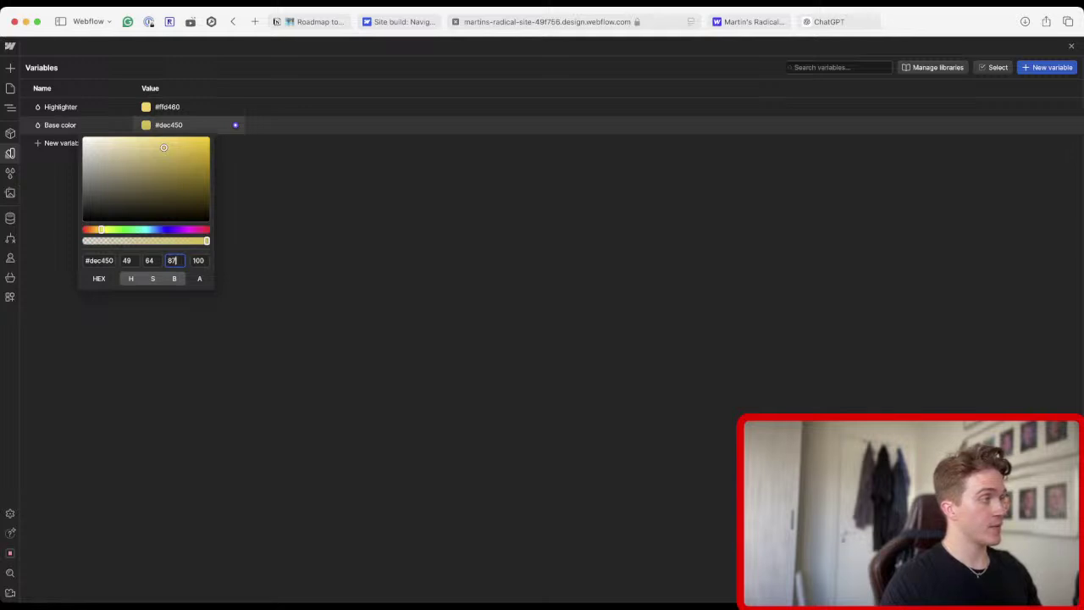
Switch the Base color variable's color model to RGB and set its value to 49, 64, 87.
click(152, 278)
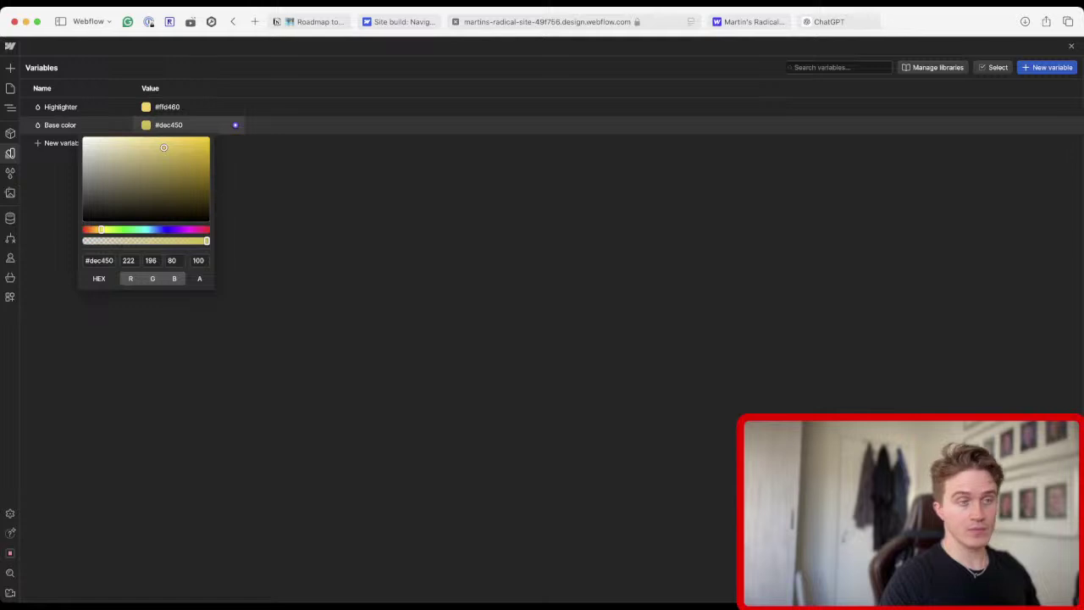
click(128, 260)
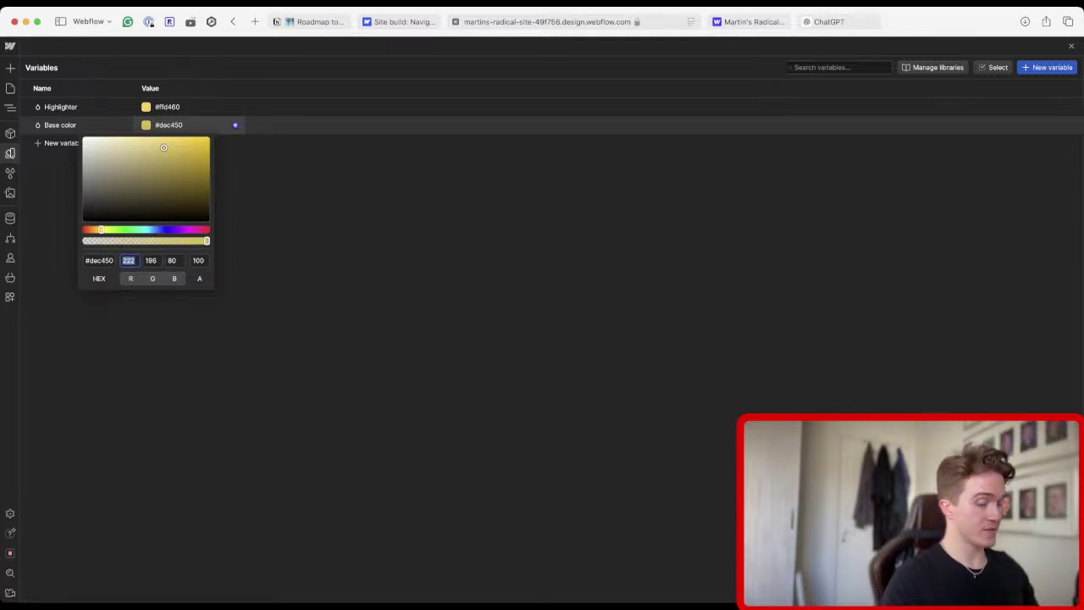
text(49)
key(Tab)
text(64)
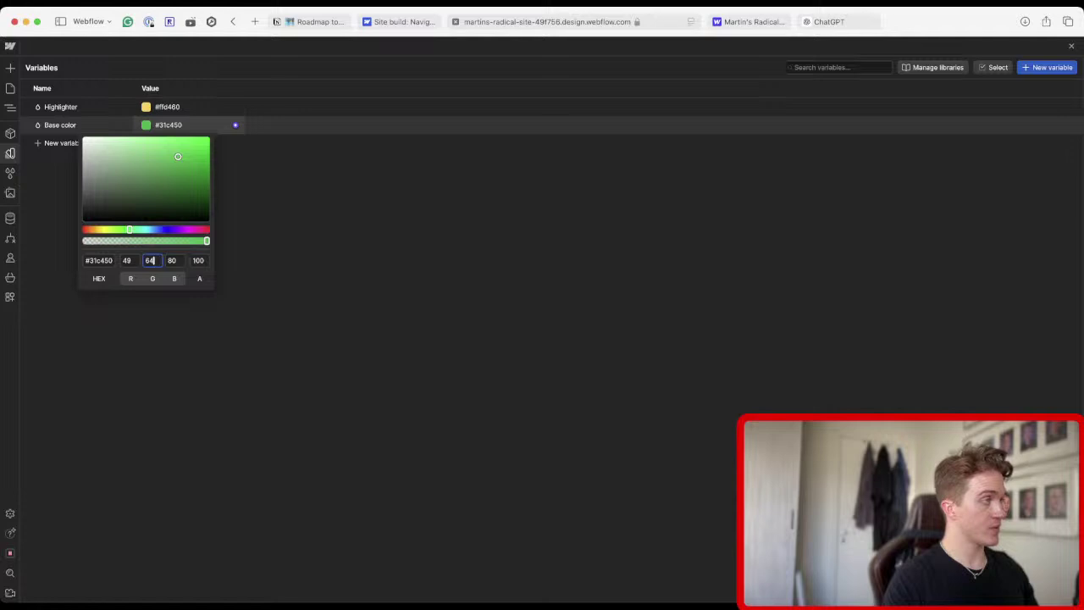
key(Tab)
text(87)
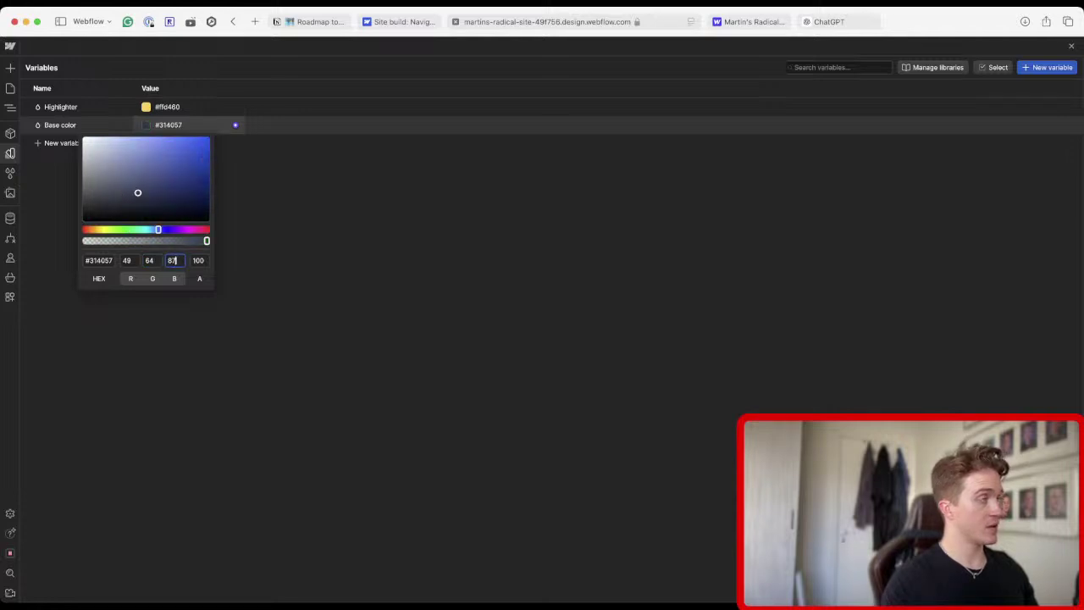
key(Return)
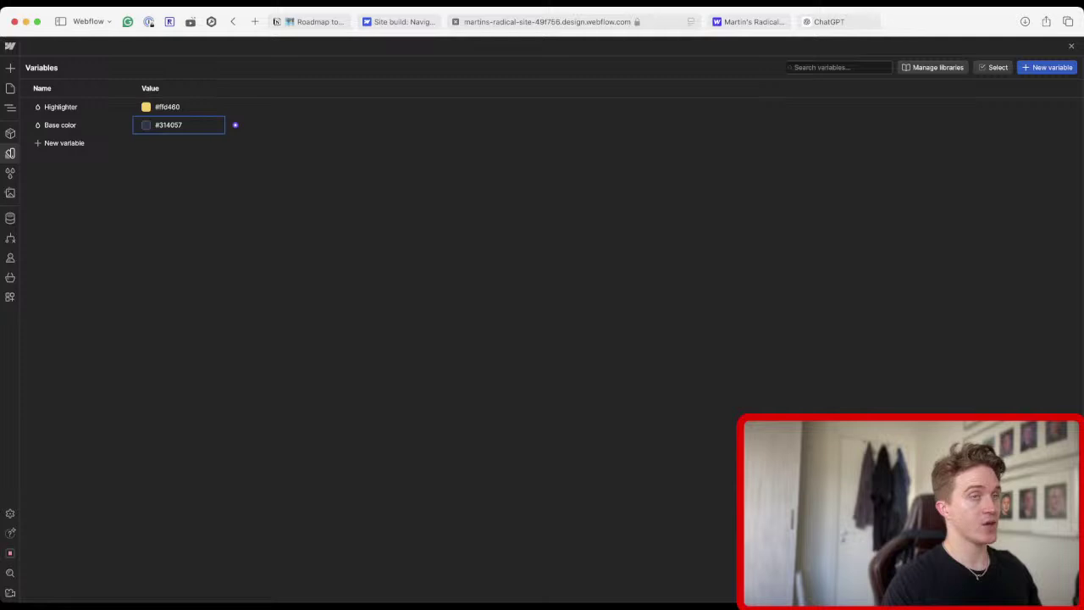
key(ctrl+shift+Tab)
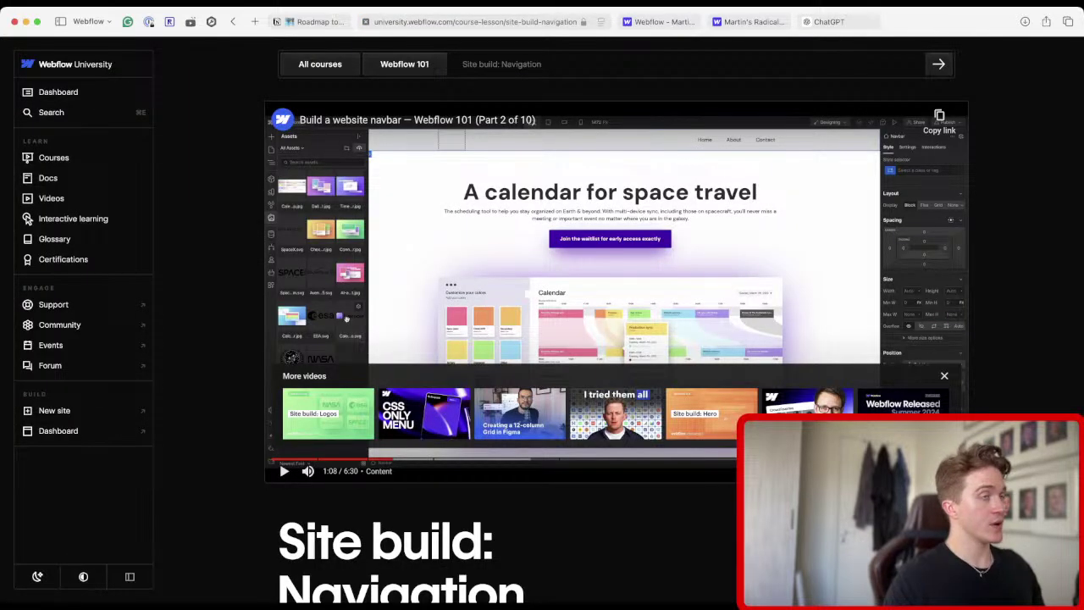
key(ctrl+Tab)
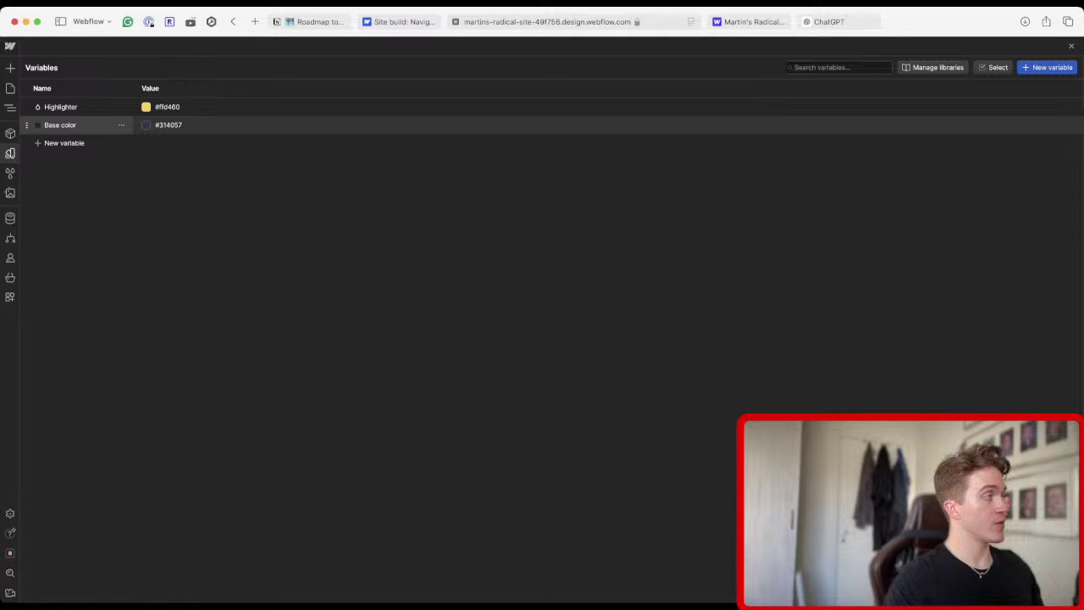
key(super+shift+a)
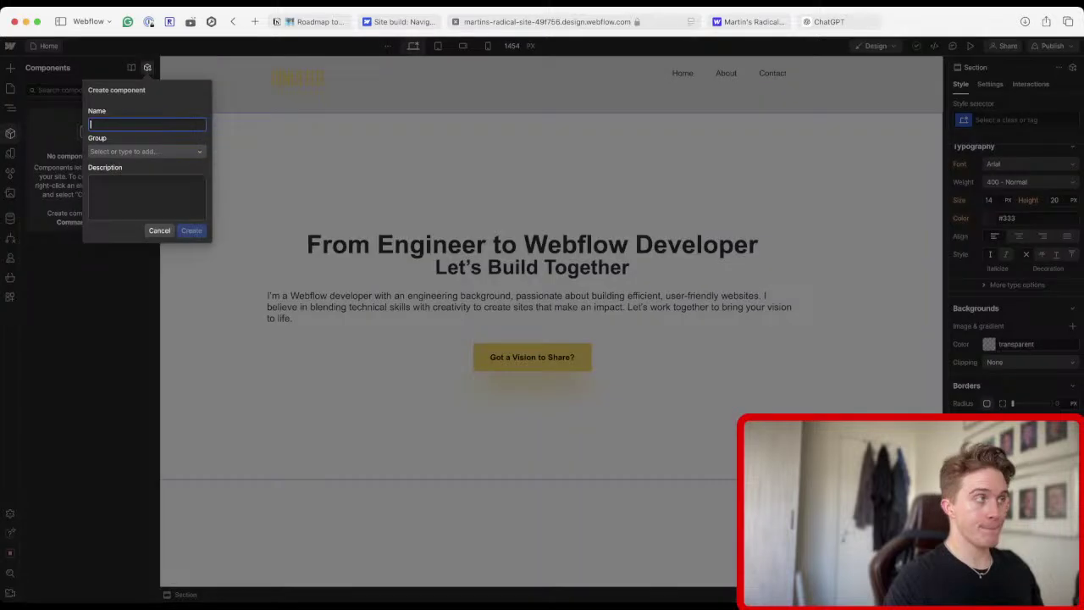
key(Escape)
Return to the page's element tree and set the Navbar's background color to the Base color variable.
key(z)
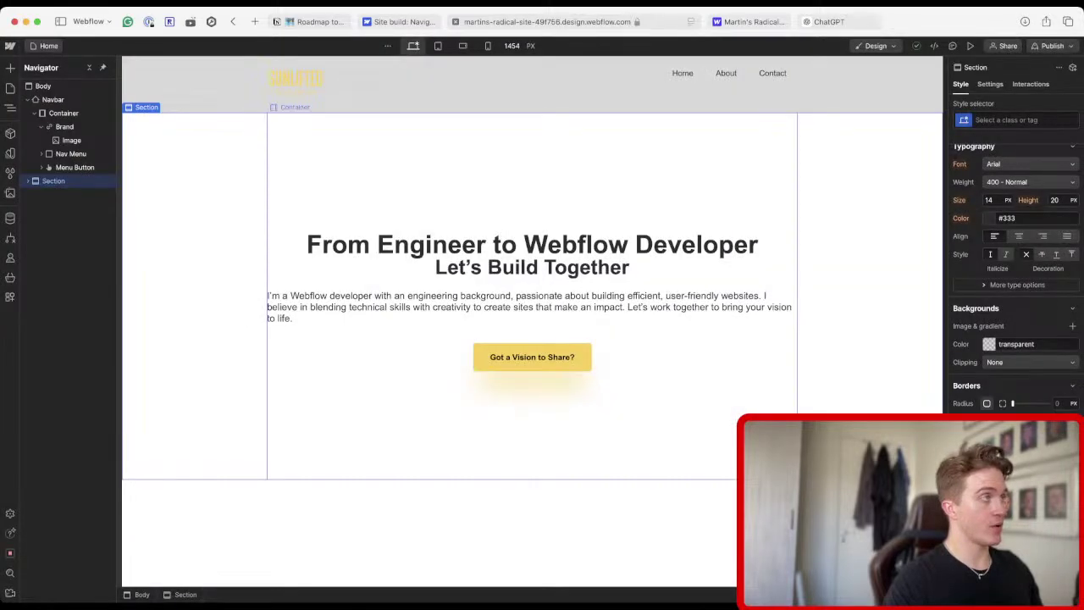
click(52, 99)
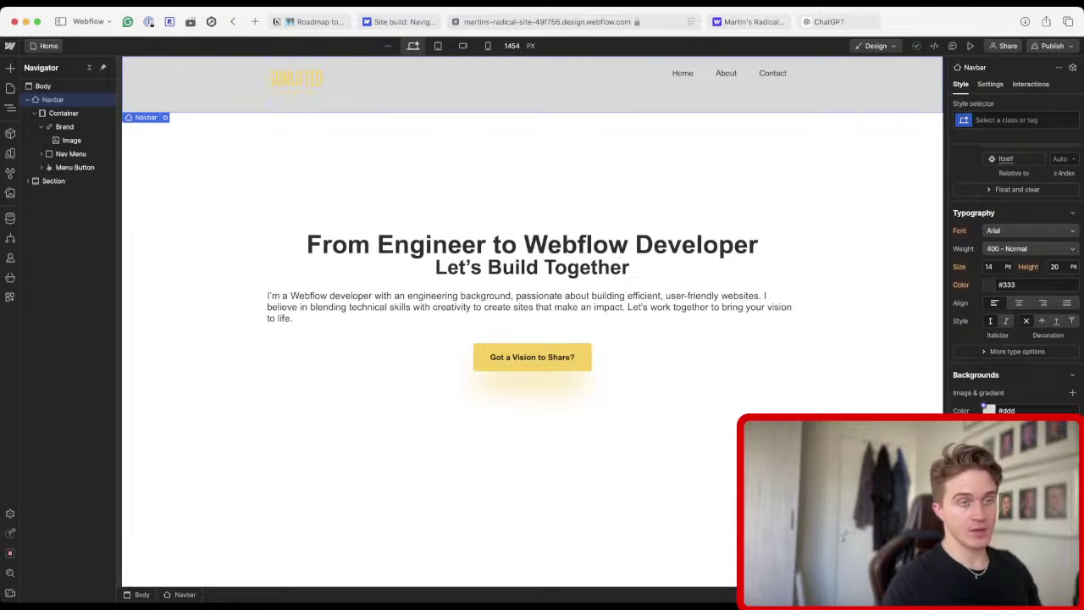
key(super+z)
key(super+z)
key(super+z)
key(super+z)
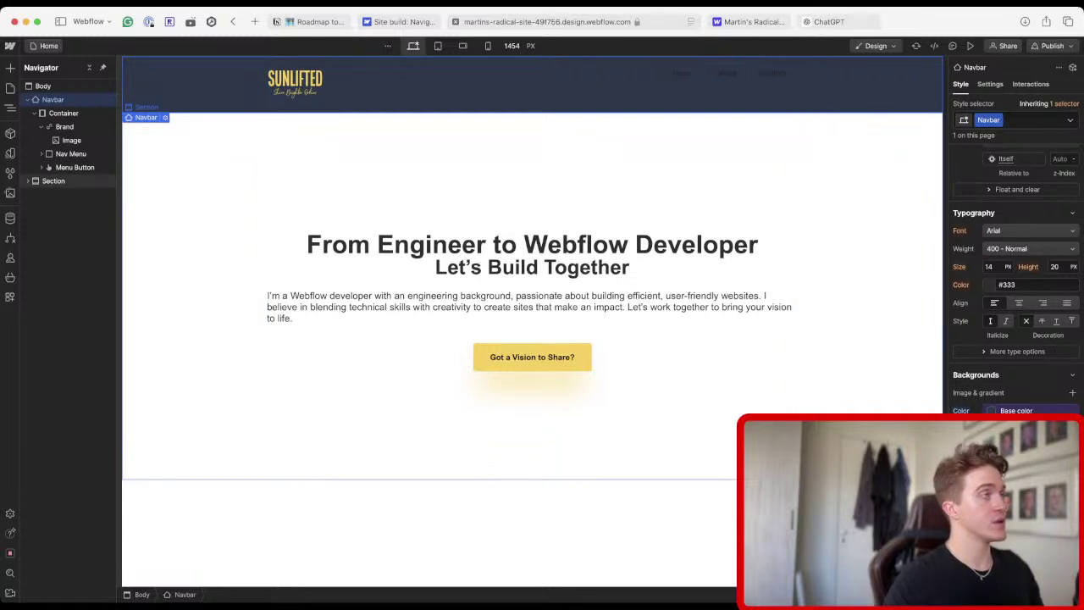
Select the logo image inside the navbar's Brand link and open its image settings.
click(54, 180)
click(71, 140)
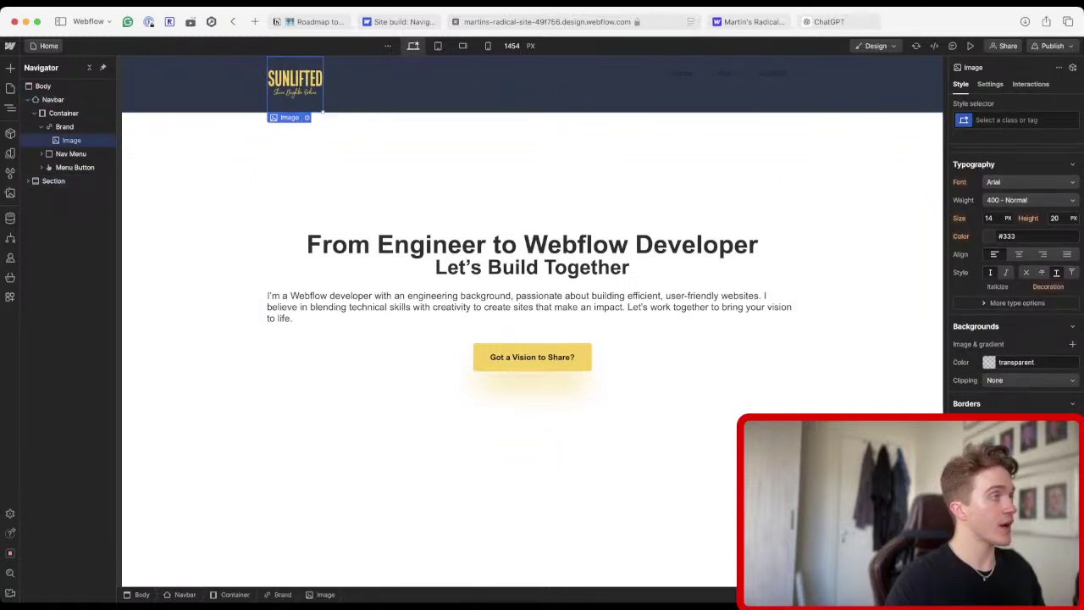
key(Return)
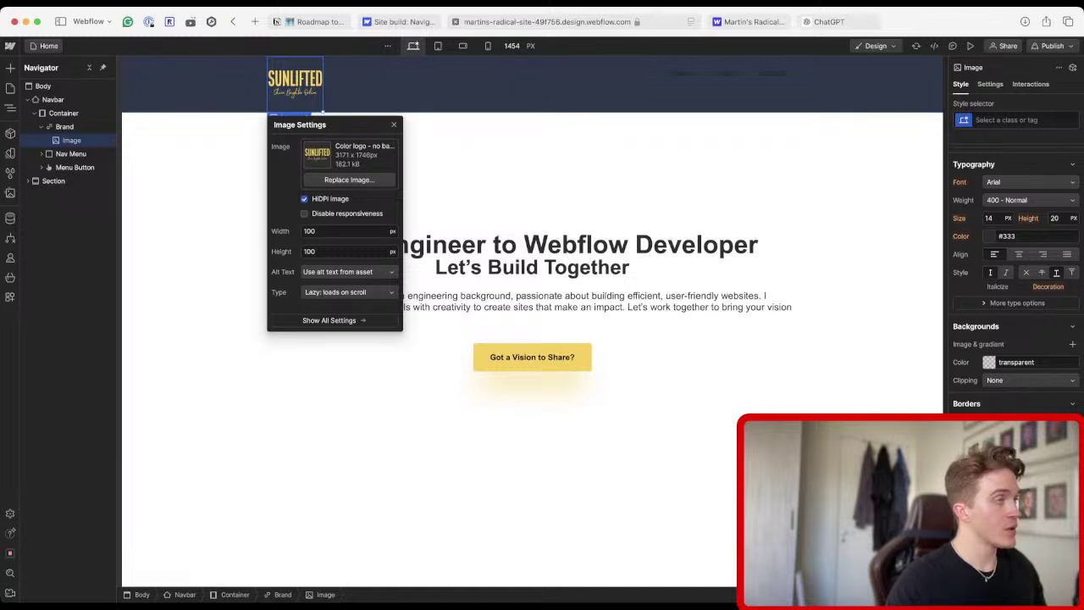
Try larger widths for the navbar logo image and set the width back to 100 px.
click(322, 231)
text(115)
key(shift+Up)
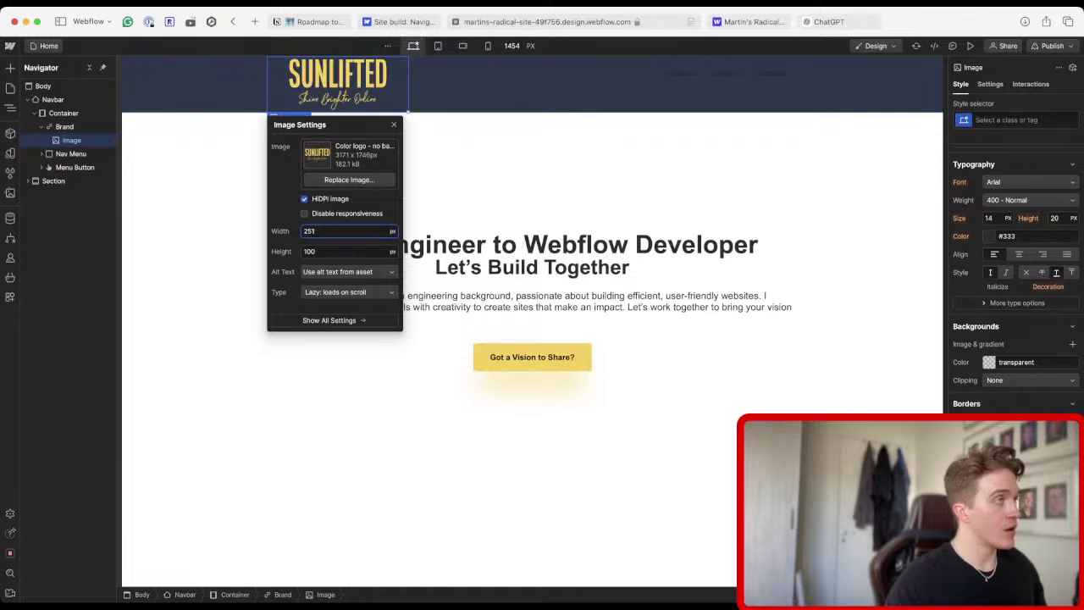
key(shift+Up)
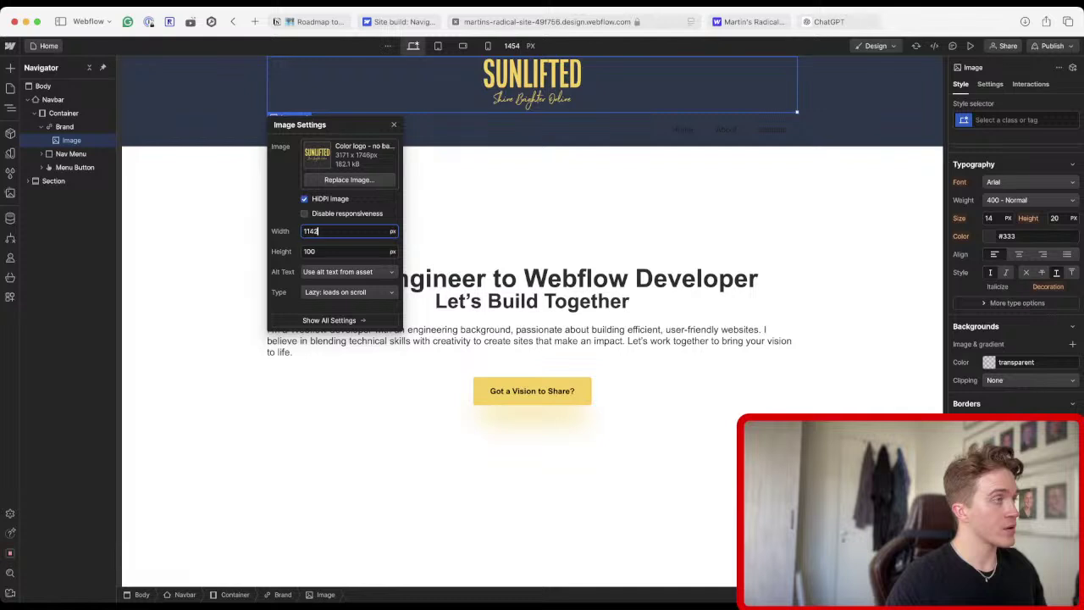
key(shift+Up)
key(shift+Up)
key(shift+Down)
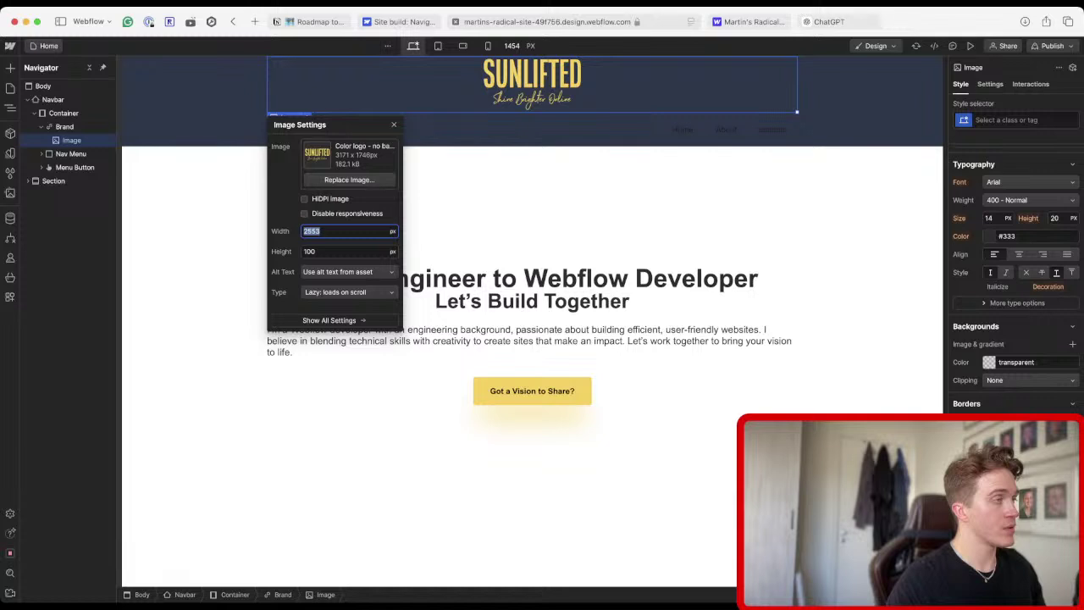
key(BackSpace)
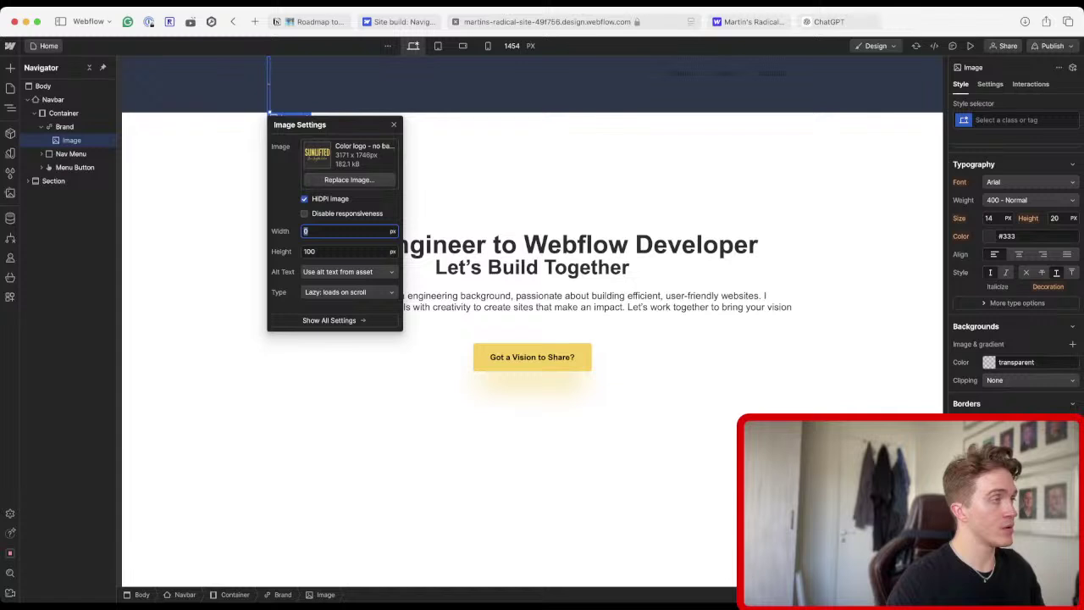
text(100)
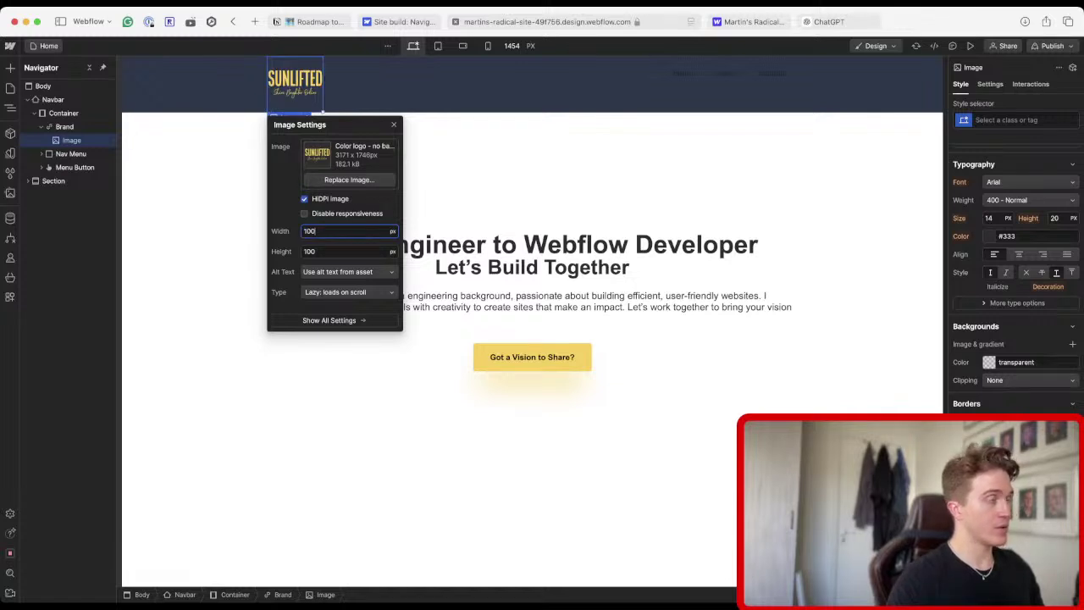
Set the navbar logo image's width to 200 px.
key(BackSpace)
key(BackSpace)
key(BackSpace)
text(200)
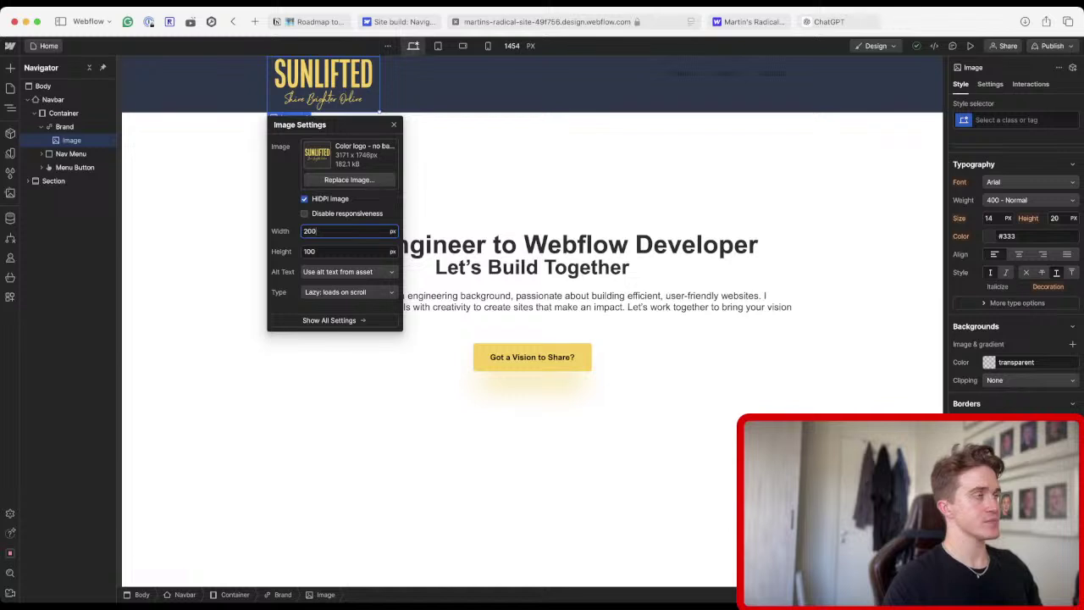
Set the navbar logo image's height to 130 px after trying 200, 120 and 140 px.
key(Tab)
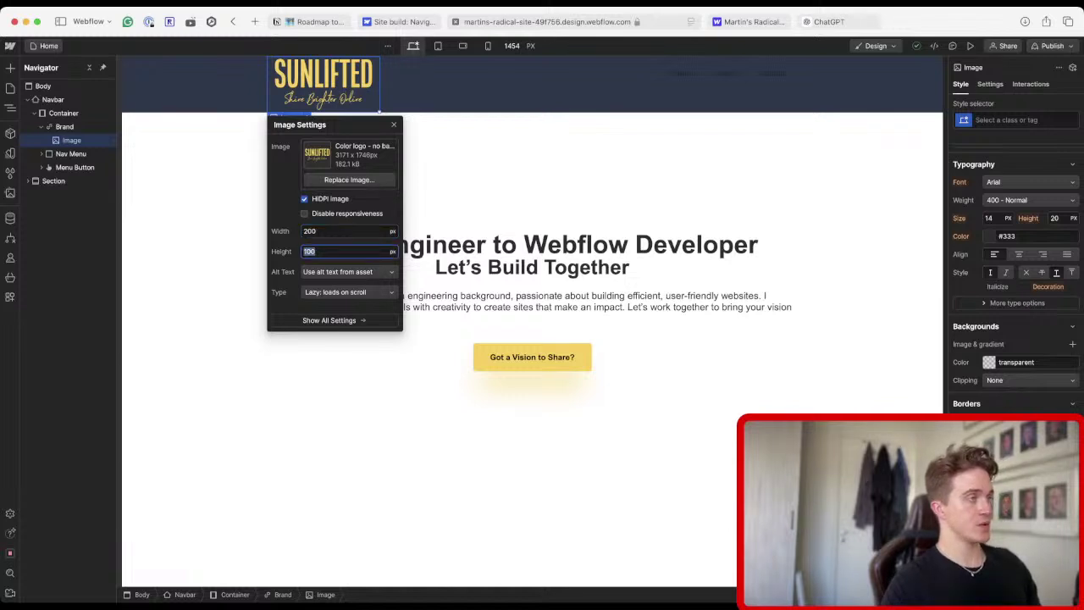
text(200)
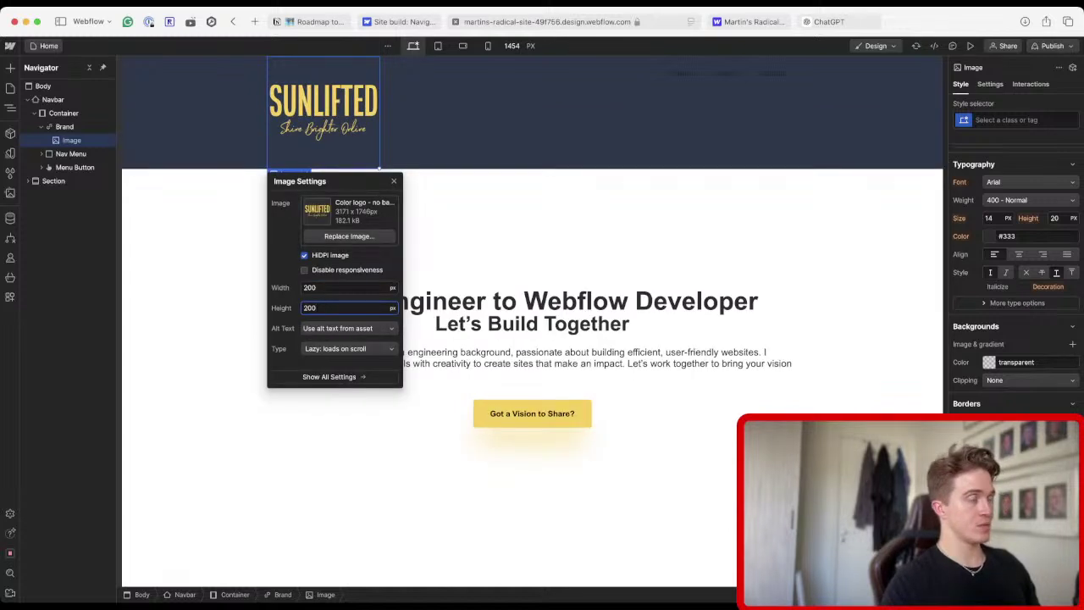
key(Return)
text(120)
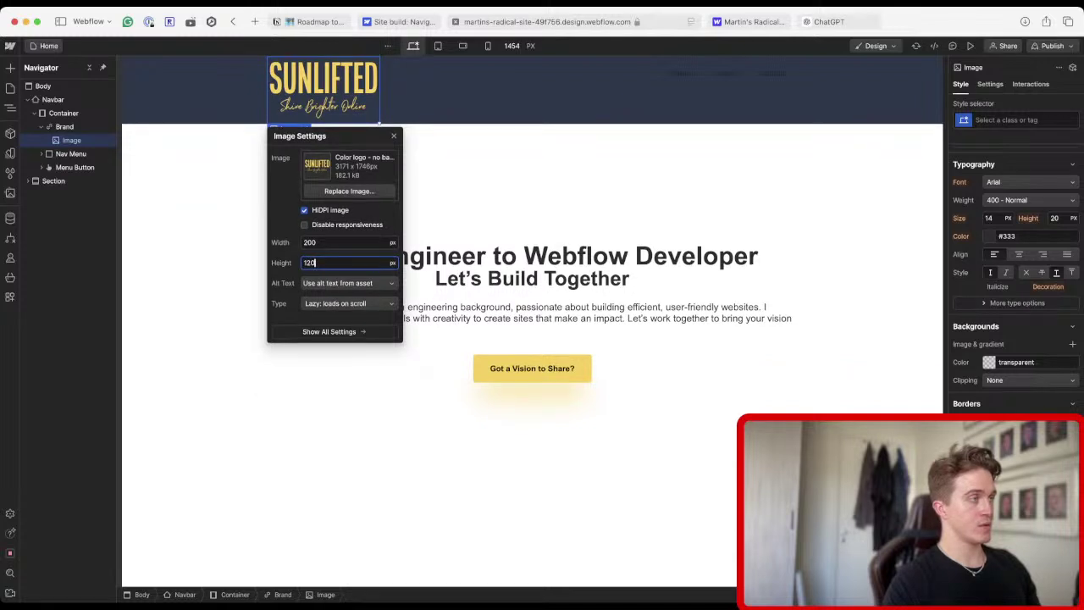
key(BackSpace)
key(BackSpace)
text(40)
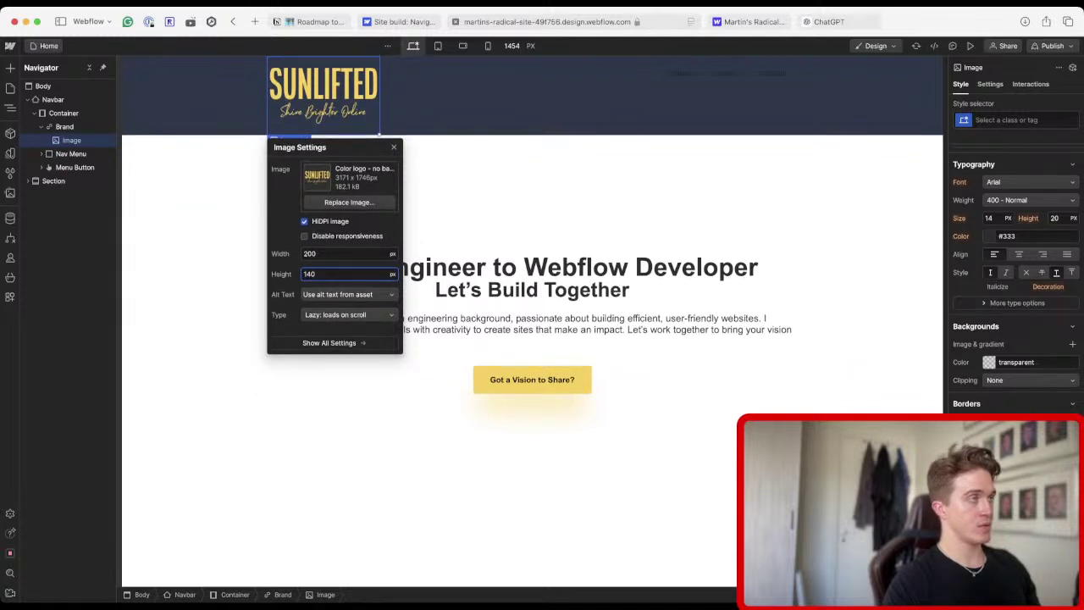
key(BackSpace)
key(BackSpace)
text(30)
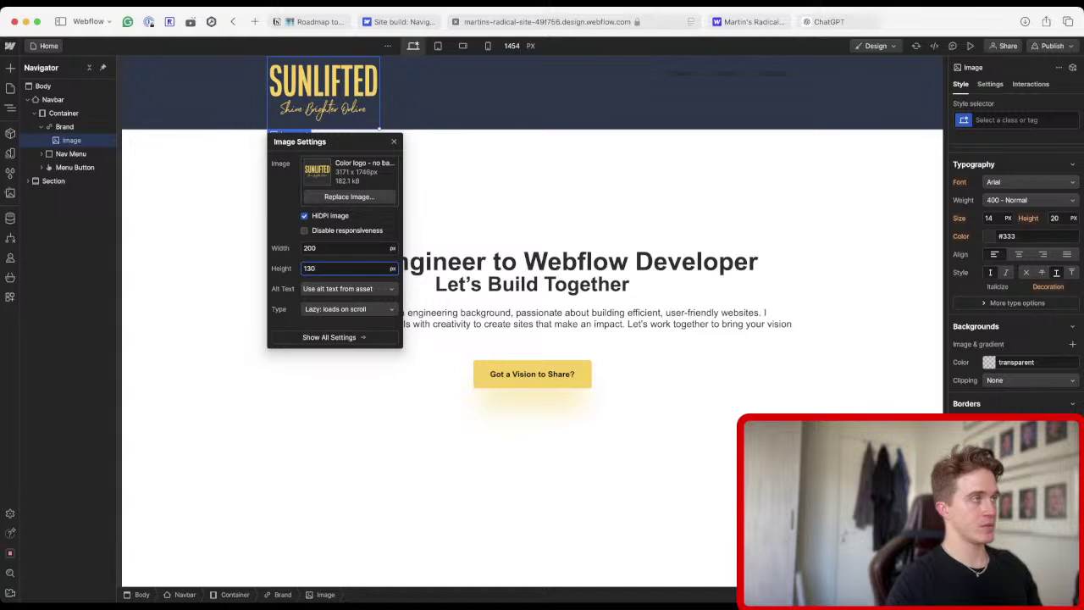
Set the navbar logo image's height to 120 px, keep the alt text taken from the asset, and close the image settings.
key(BackSpace)
key(BackSpace)
text(20)
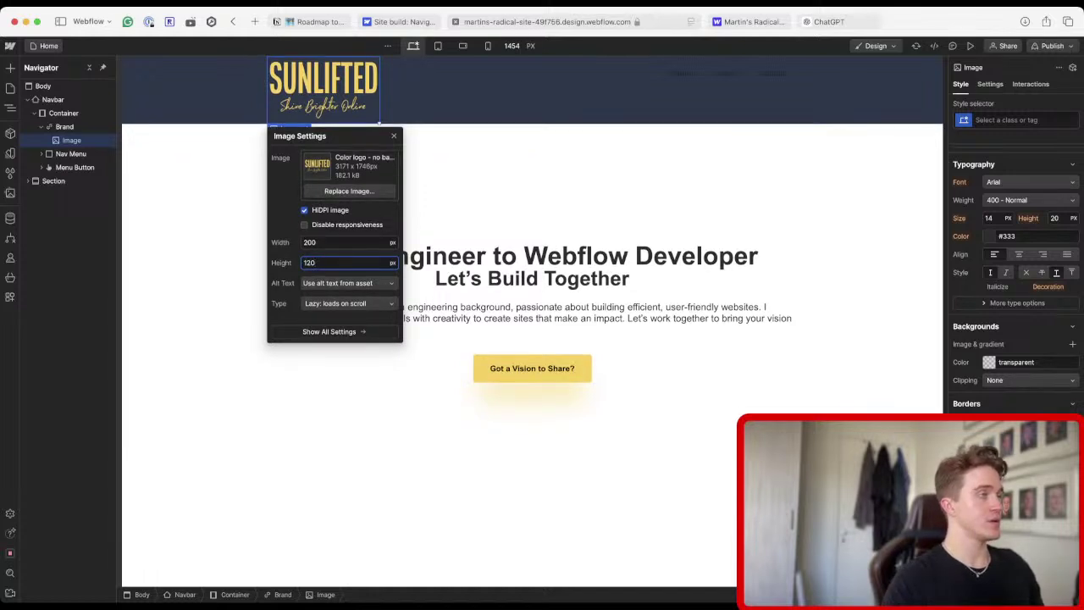
key(Tab)
key(space)
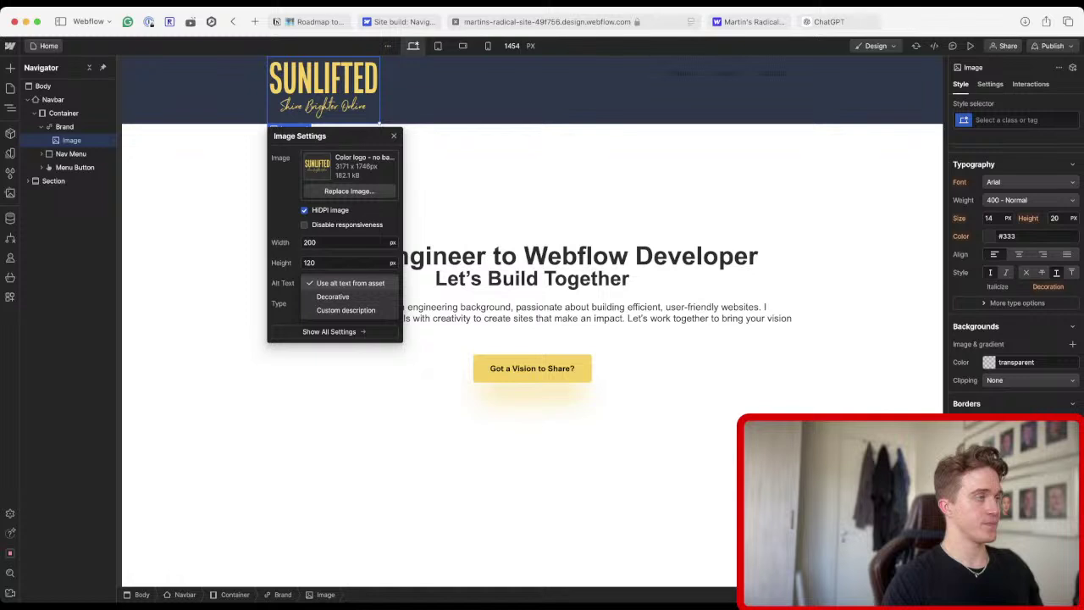
key(Return)
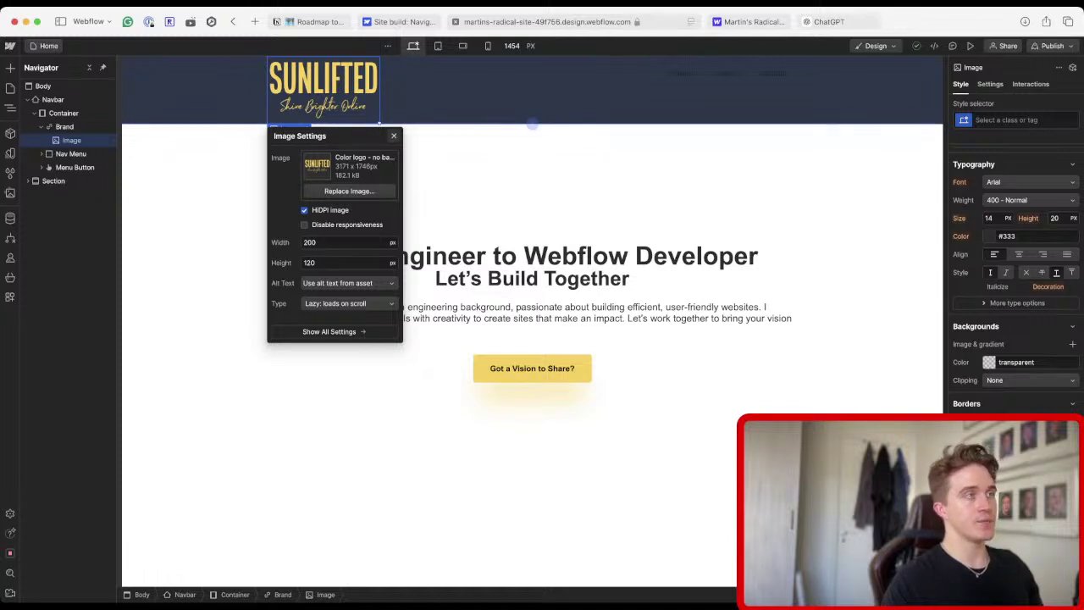
key(Escape)
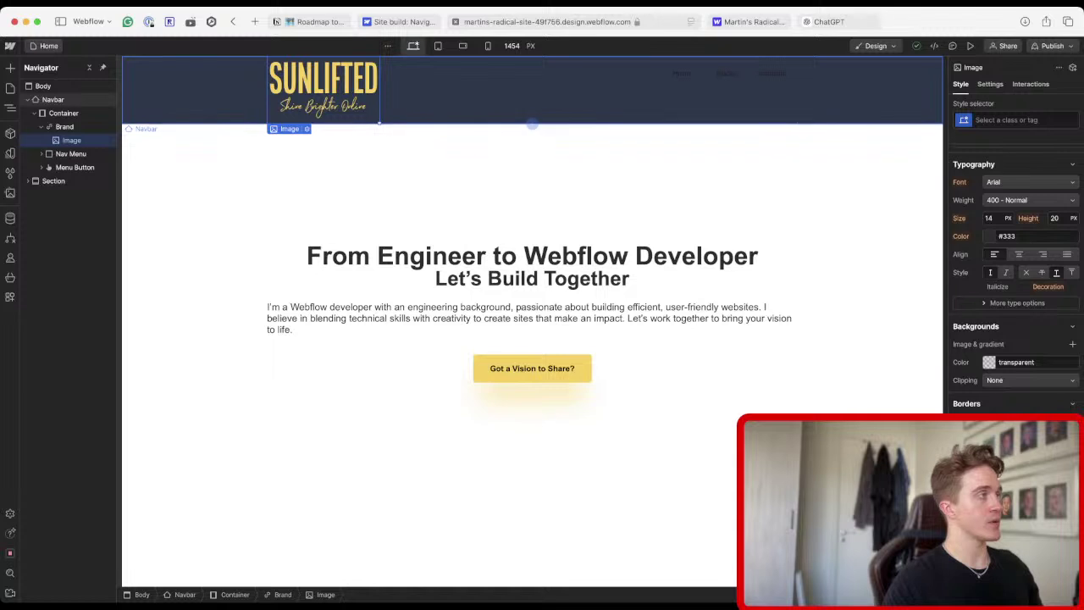
click(53, 99)
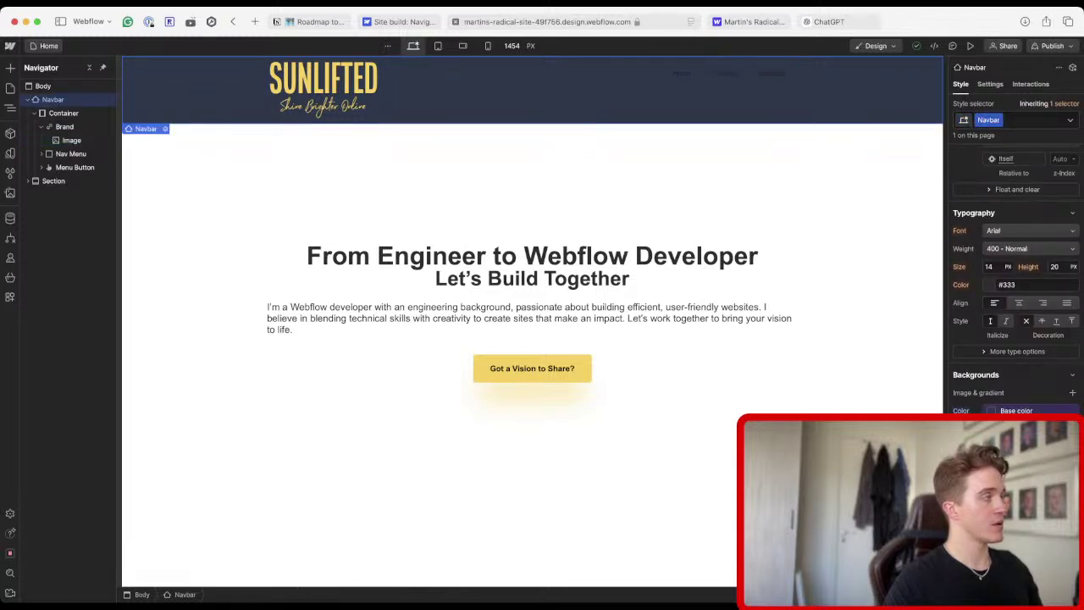
click(28, 99)
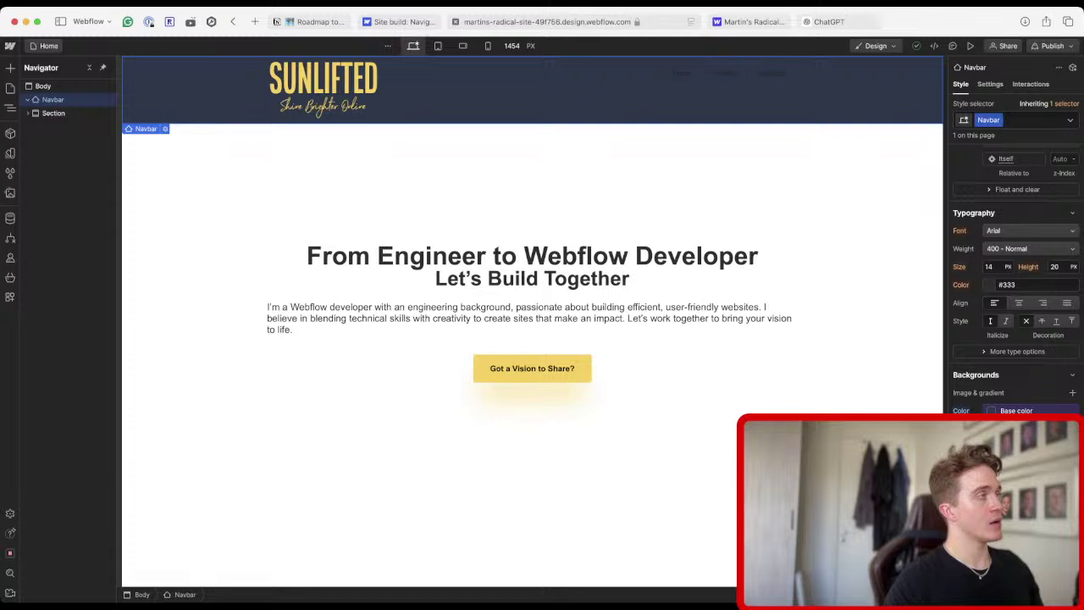
click(28, 99)
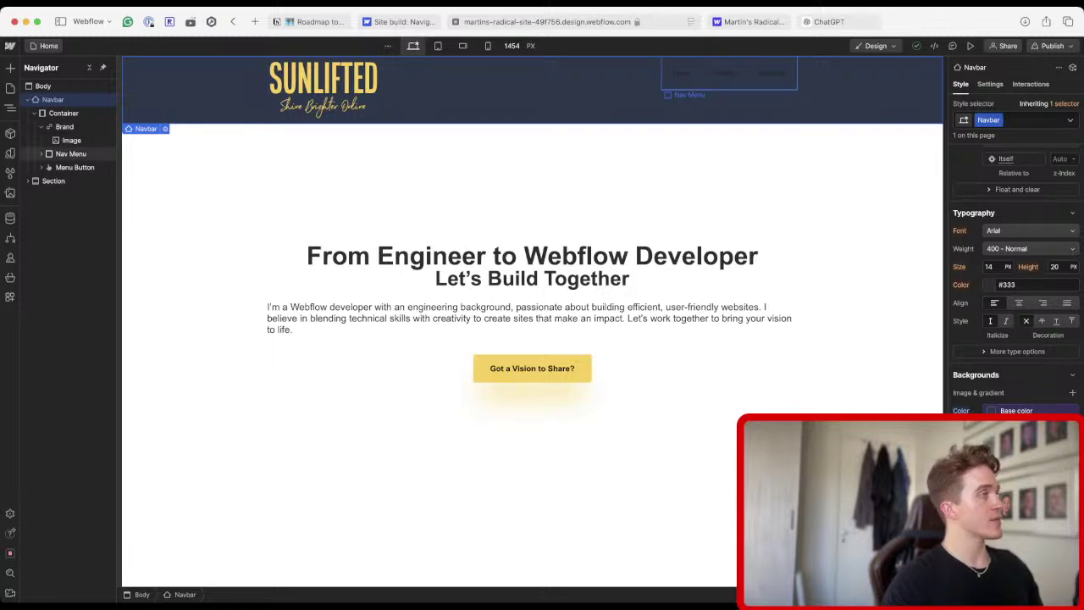
Try to color the navbar links by applying the Highlighter variable to the Nav Menu's text color.
click(70, 153)
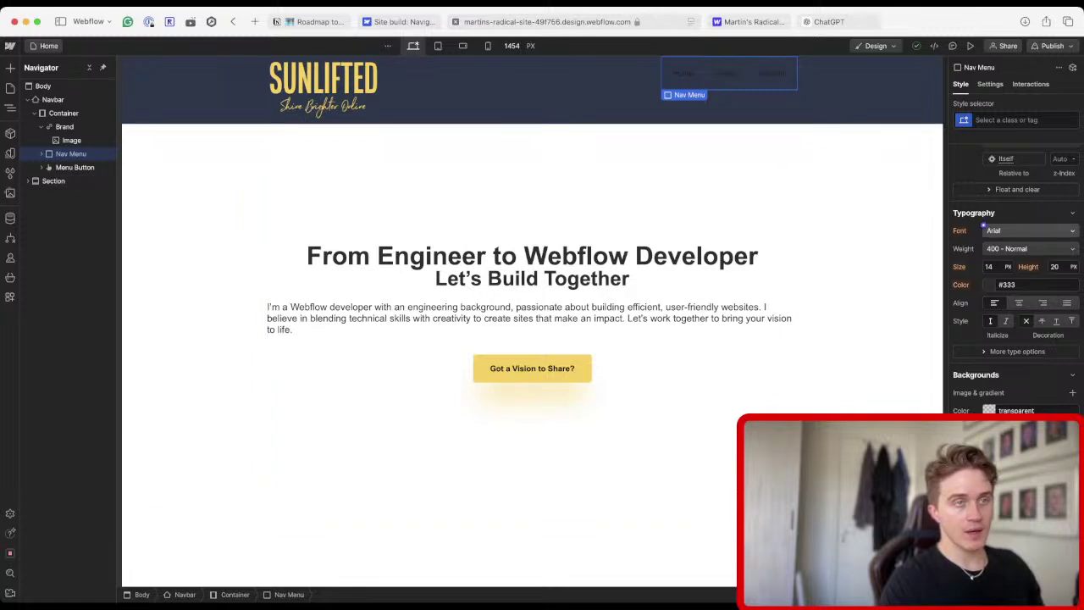
click(983, 281)
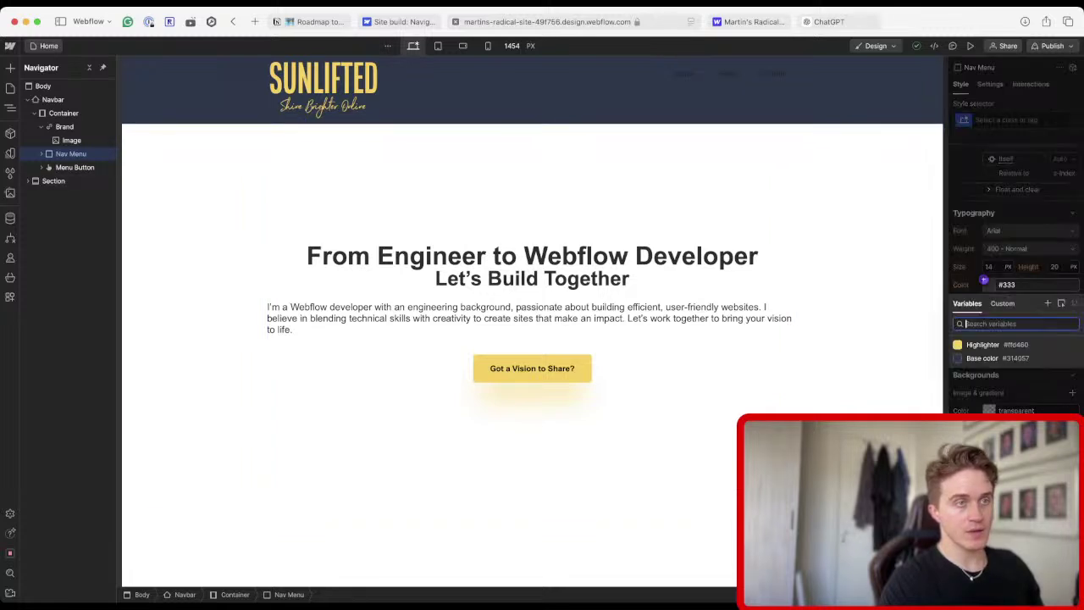
click(983, 345)
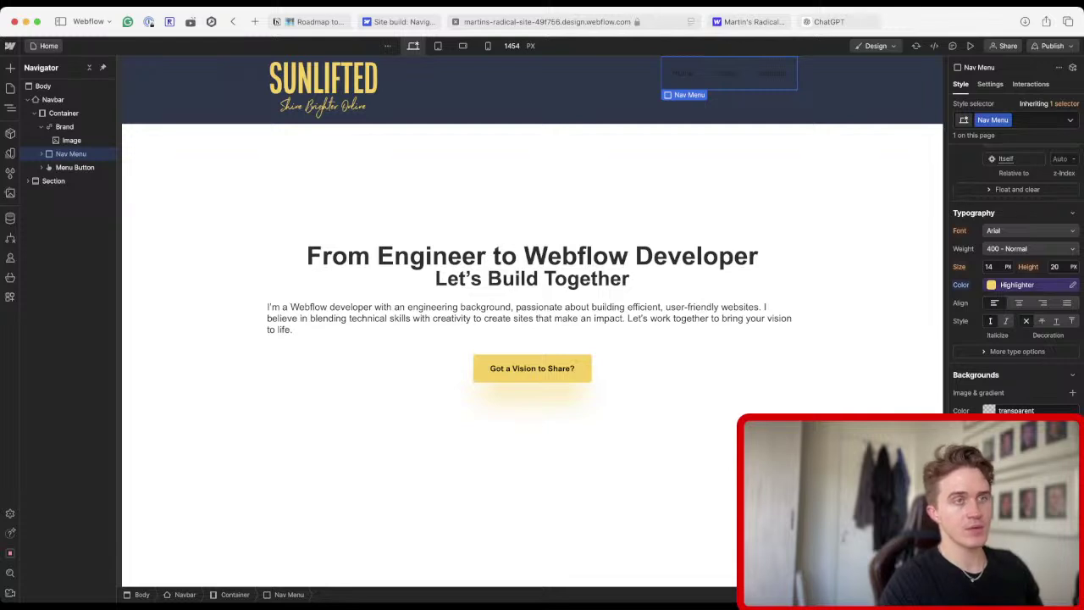
scroll(1016, 297, up, 1)
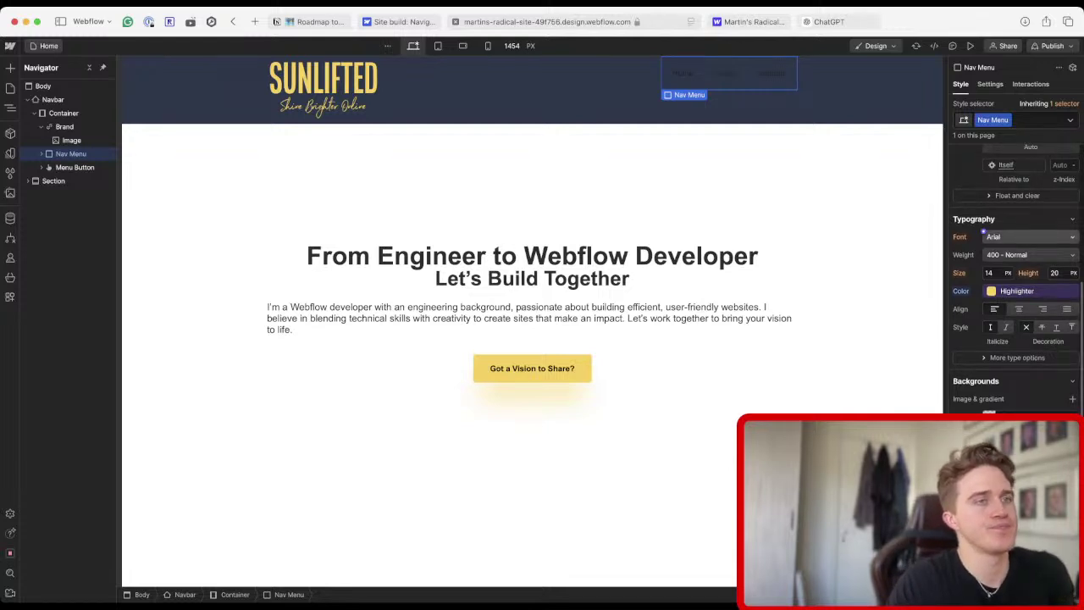
Check the Nav Menu's font list, color variables, text decoration and additional type options for settings affecting its links.
click(987, 236)
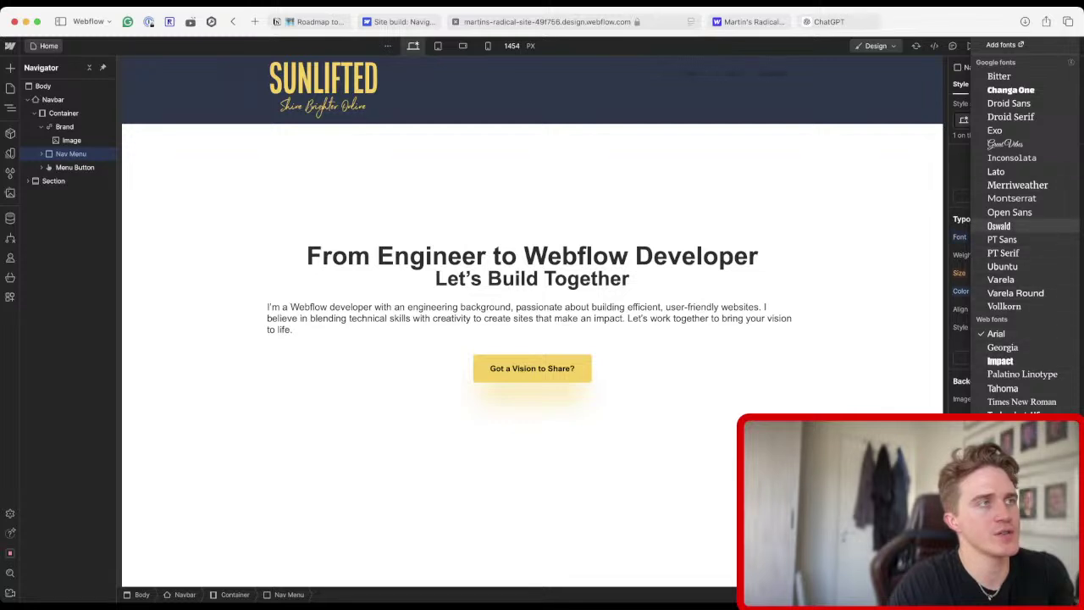
key(Escape)
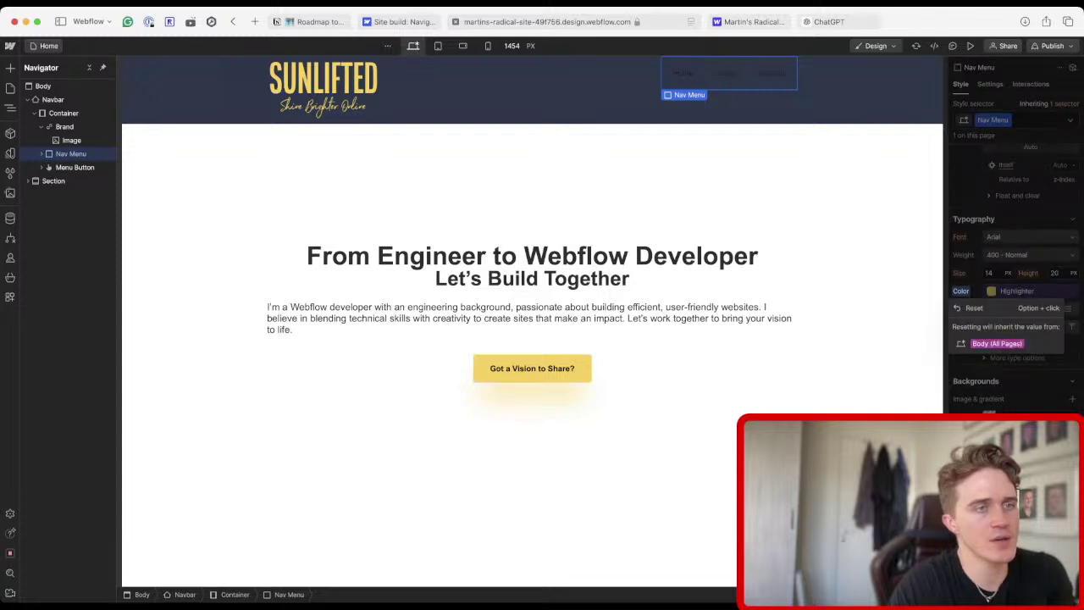
click(1072, 290)
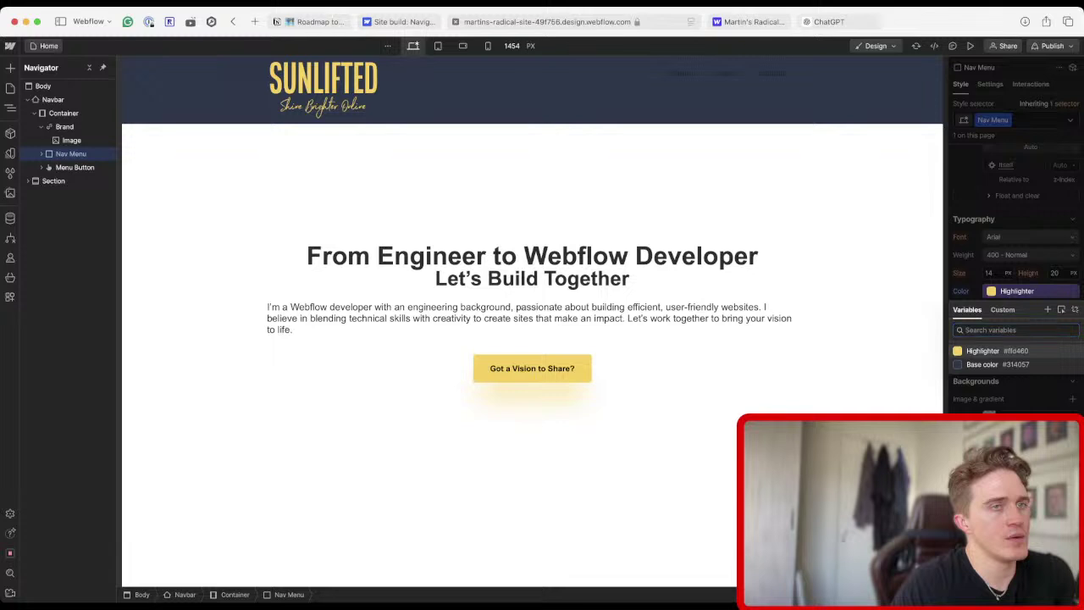
key(Escape)
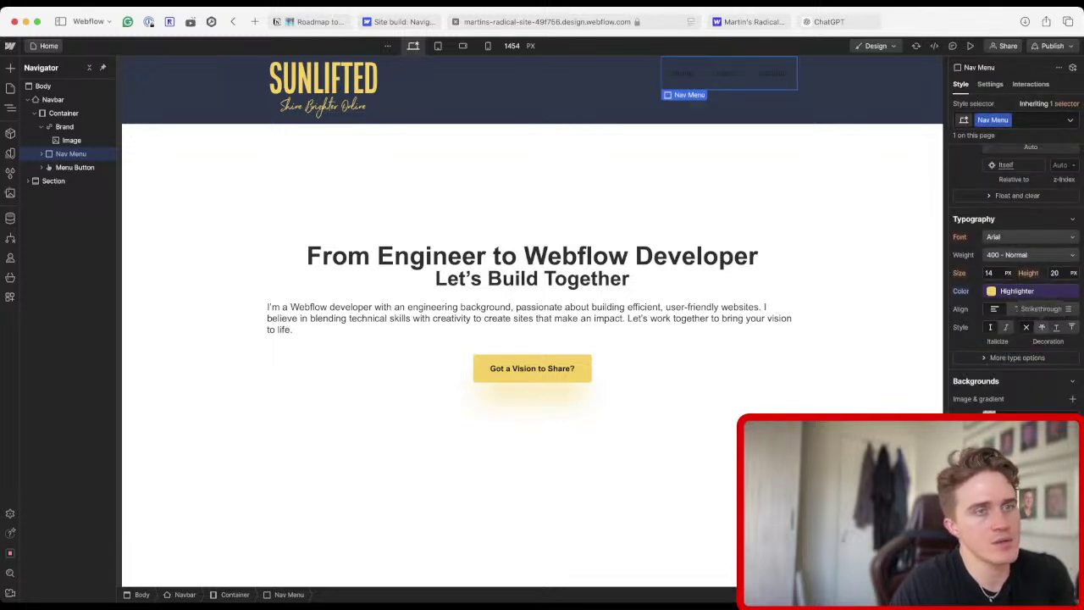
click(1042, 327)
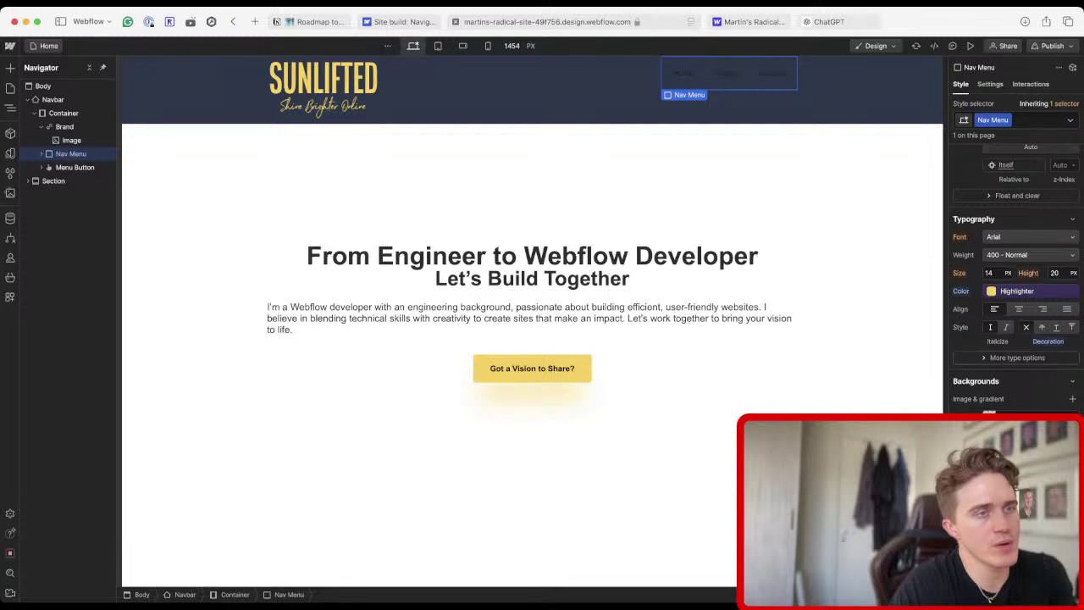
click(1017, 358)
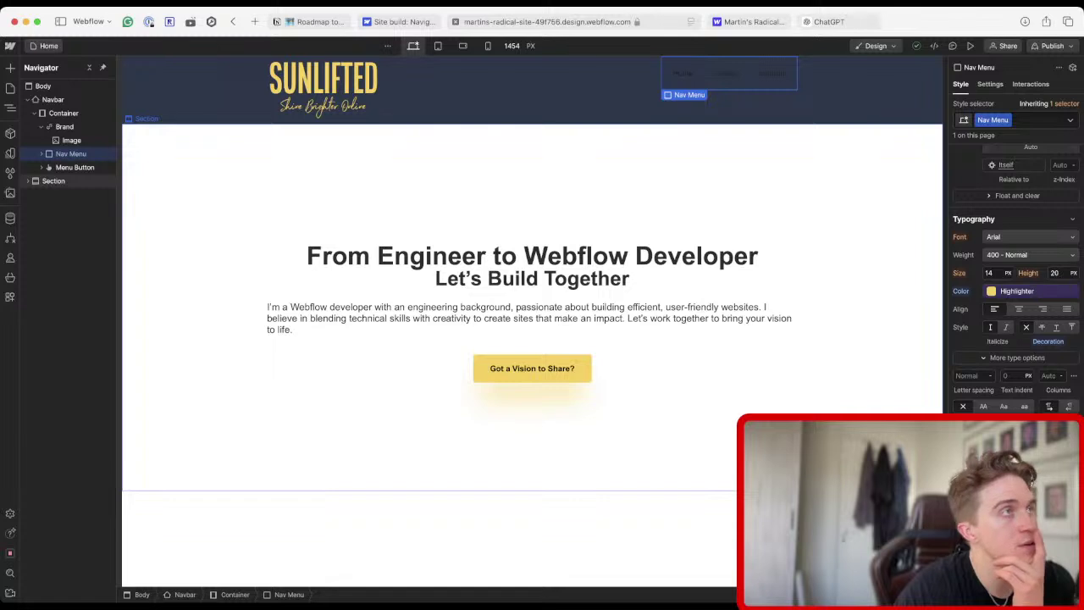
Check the Nav links part of the Site build: Navigation lesson video and return to the site designer.
key(ctrl+shift+Tab)
key(space)
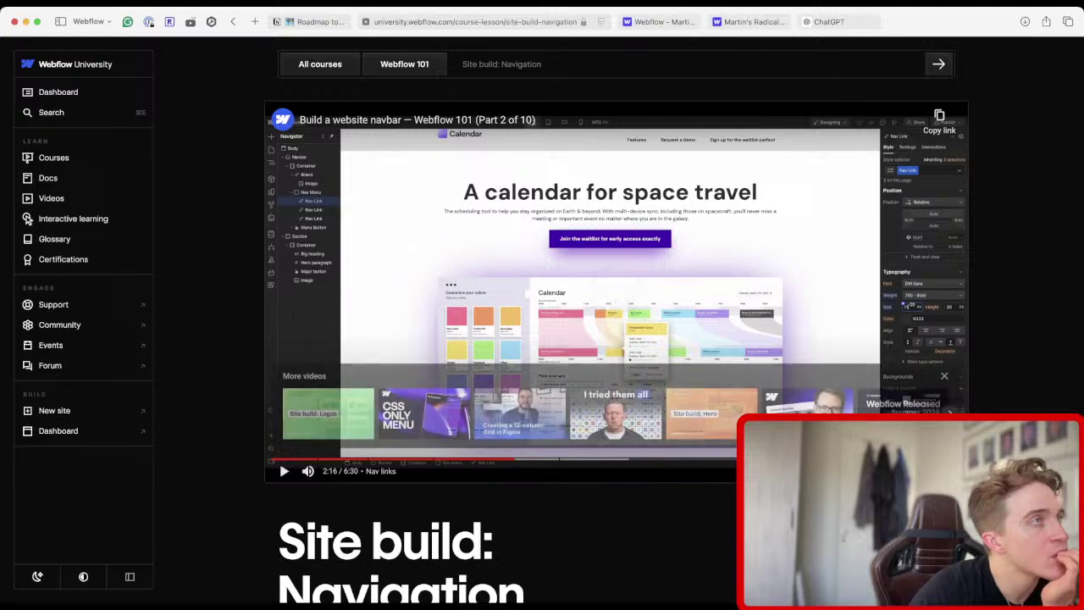
key(ctrl+Tab)
key(ctrl+shift+Tab)
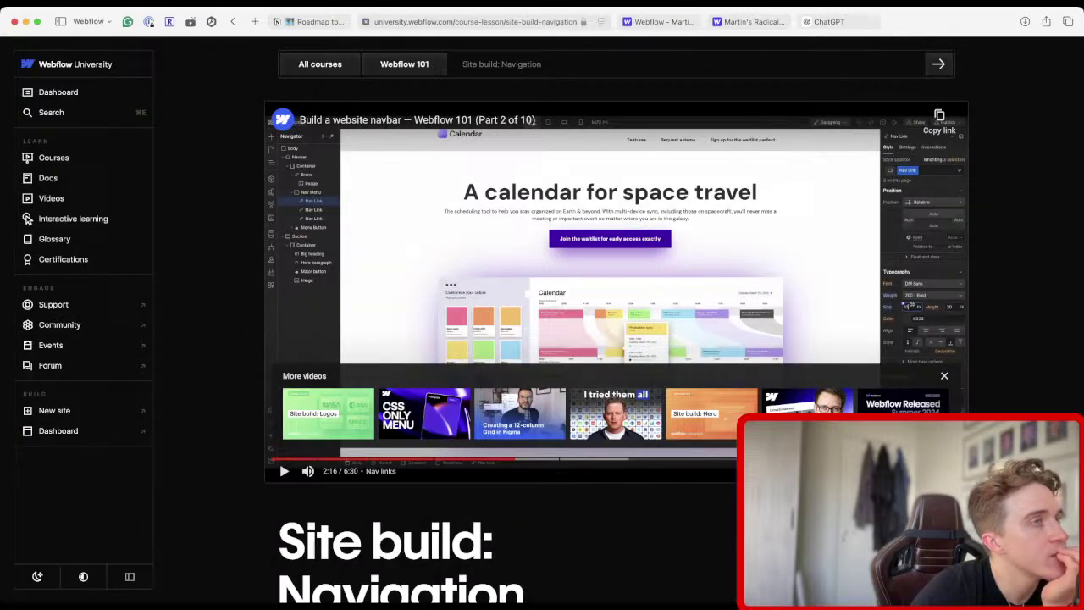
key(ctrl+Tab)
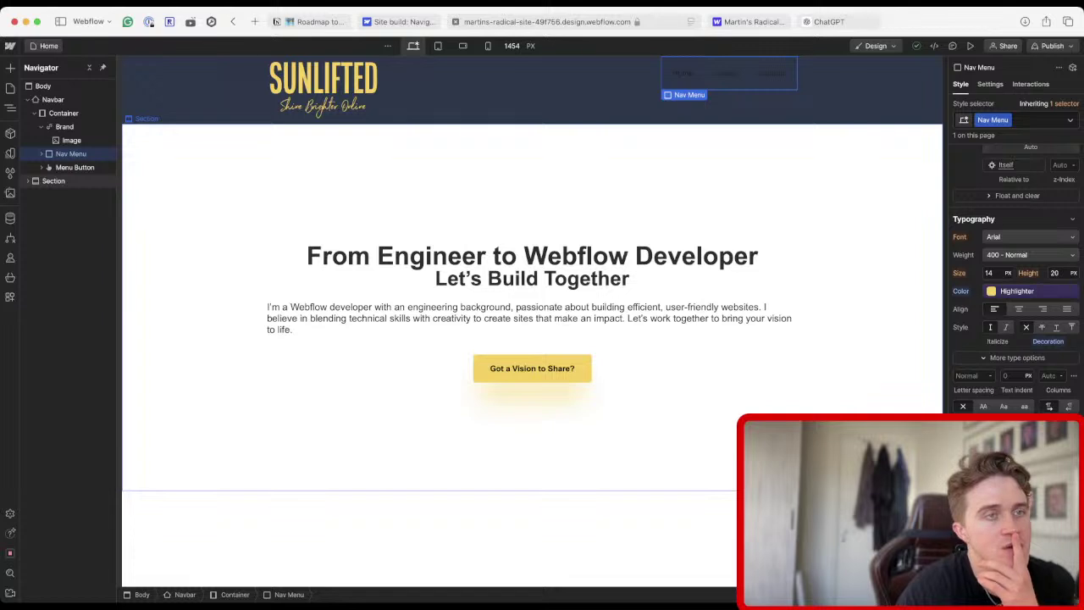
Remove the Nav Menu class, with its Highlighter text color, from the Nav Menu element.
click(1020, 291)
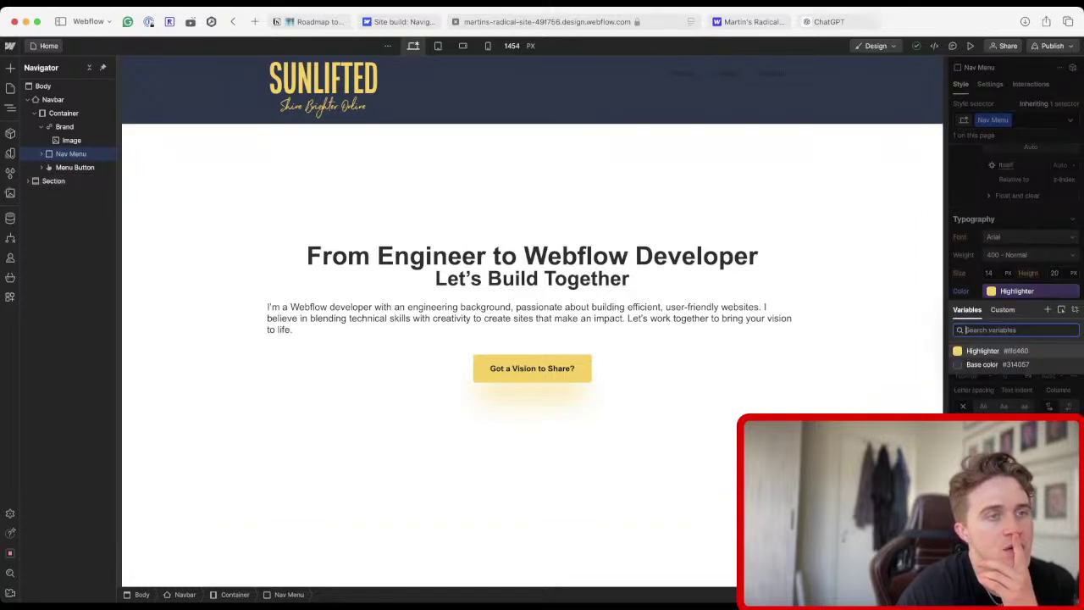
key(Escape)
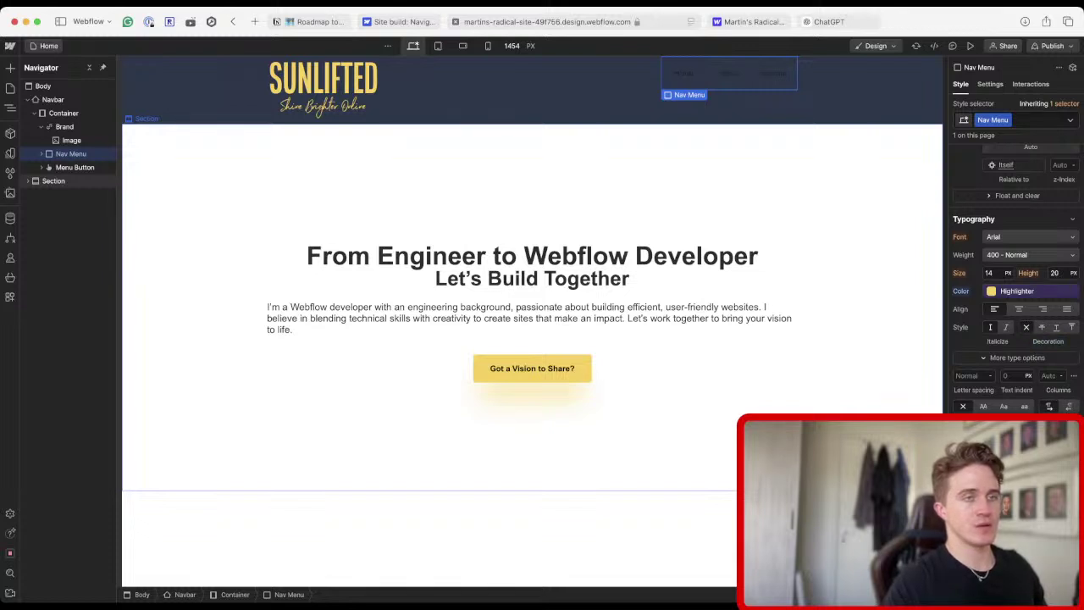
key(BackSpace)
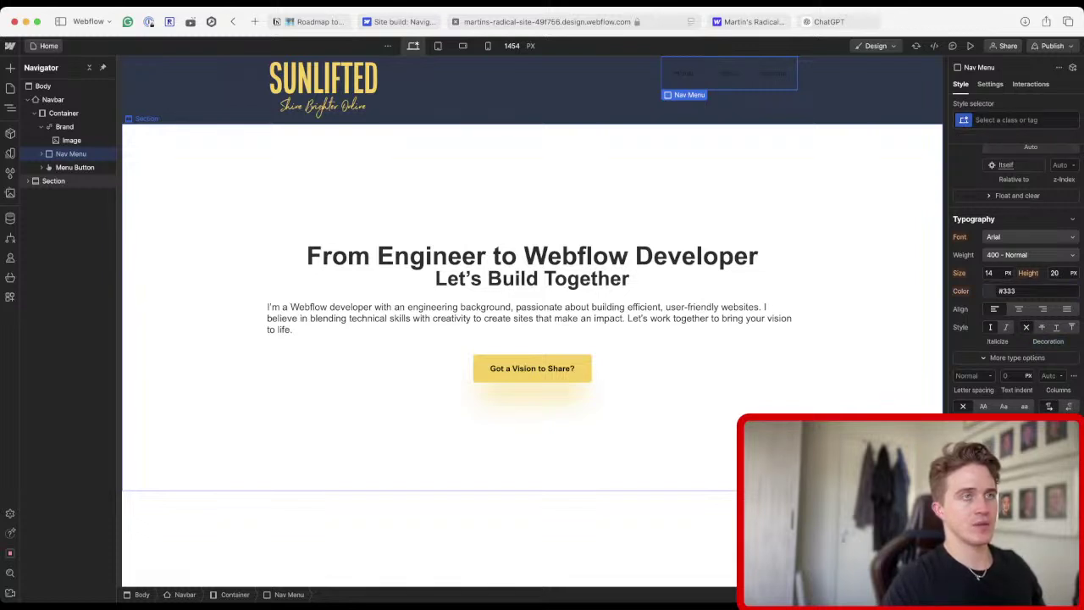
Set the Home nav link's text color to the Highlighter variable.
click(683, 73)
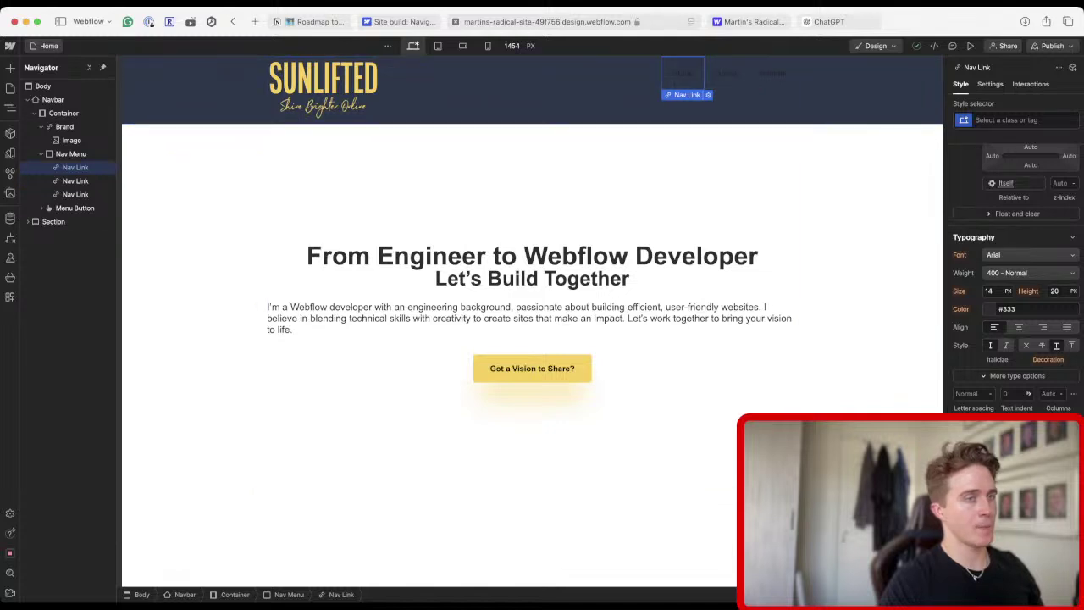
click(983, 309)
click(982, 368)
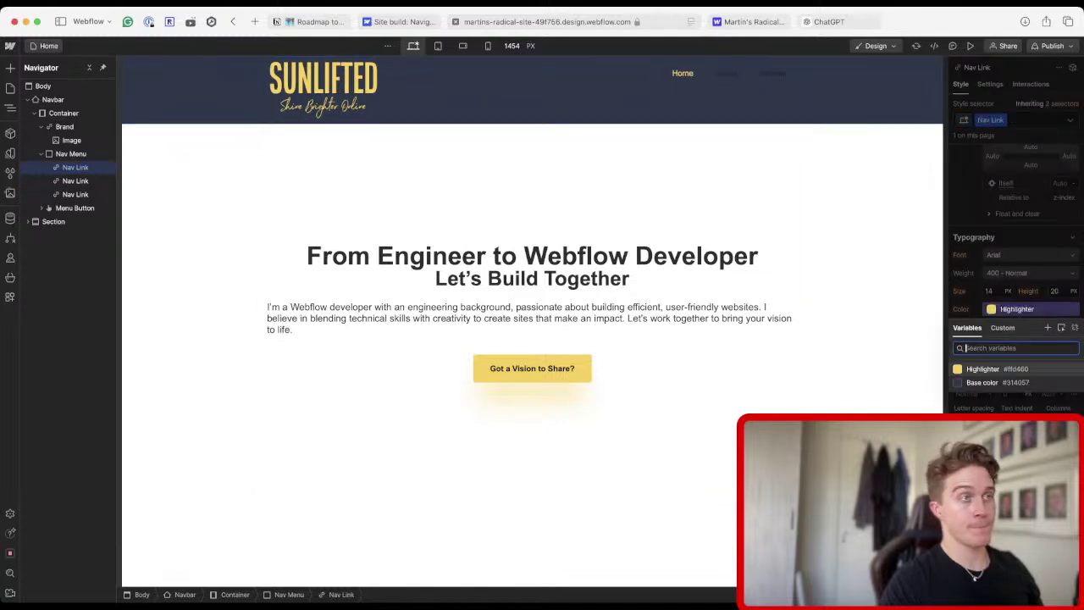
key(Escape)
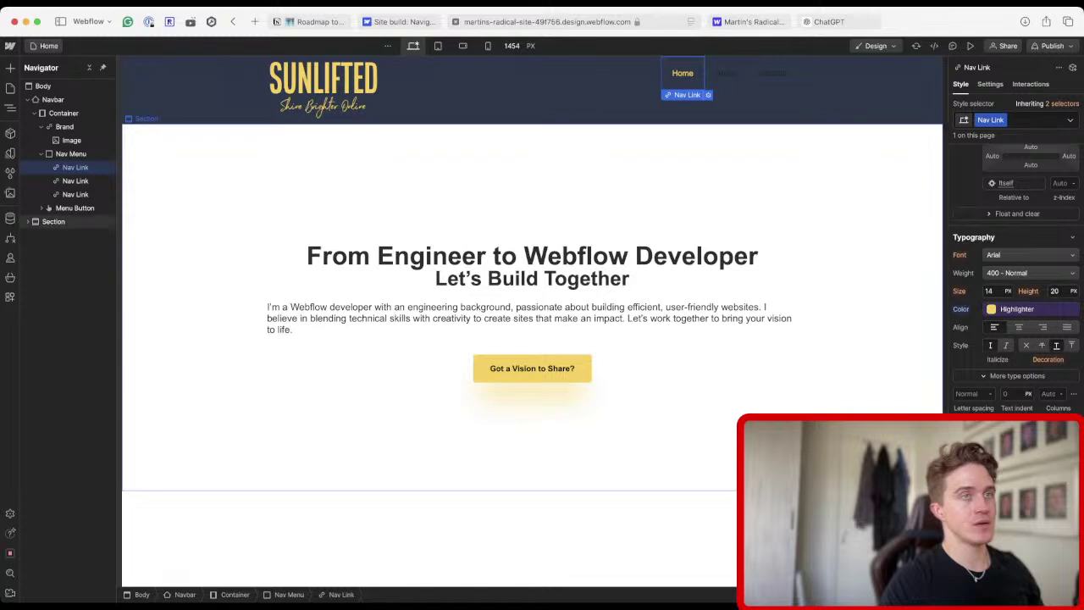
Apply the existing Nav Link class to the About link in the navbar.
click(726, 72)
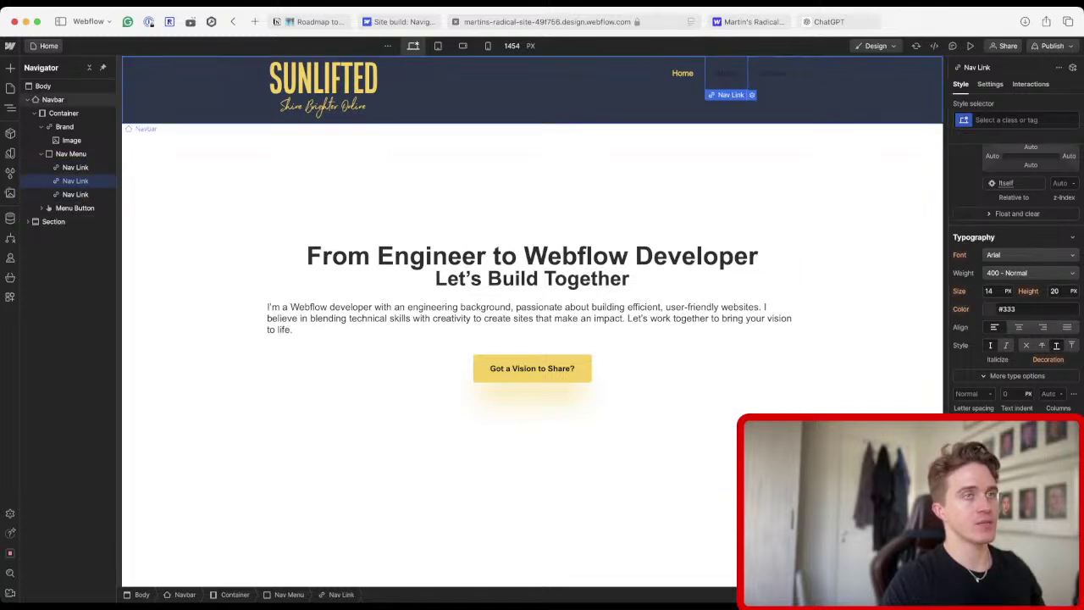
click(1016, 119)
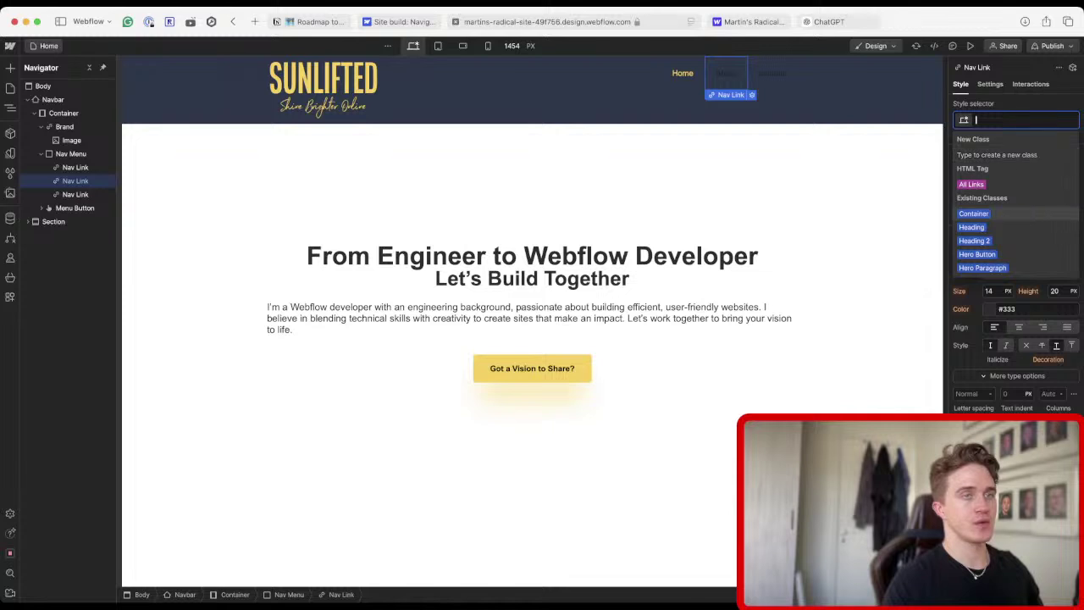
text(ns)
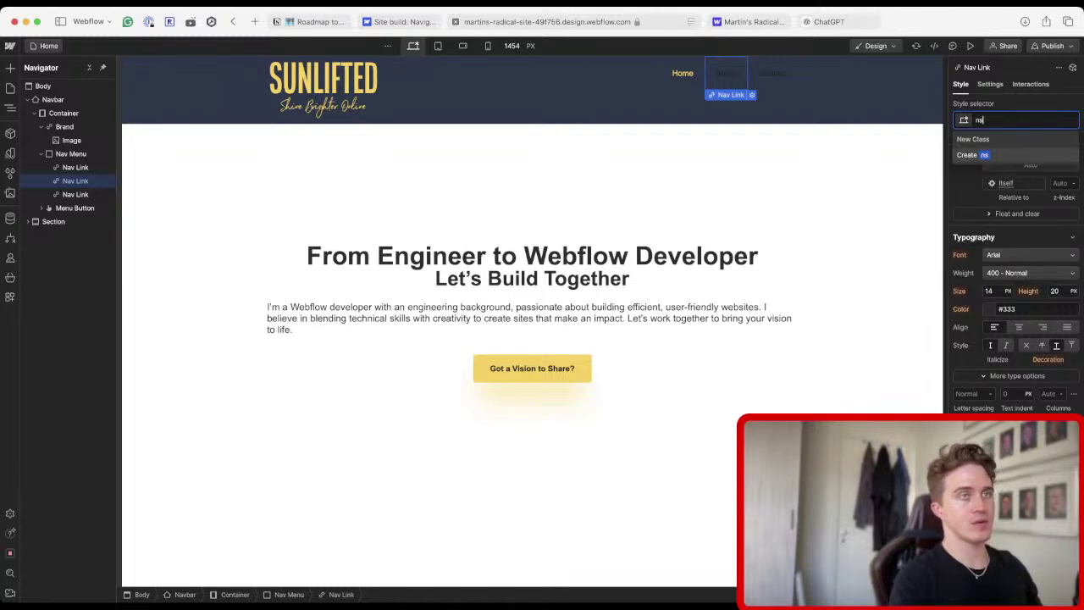
key(BackSpace)
text(a)
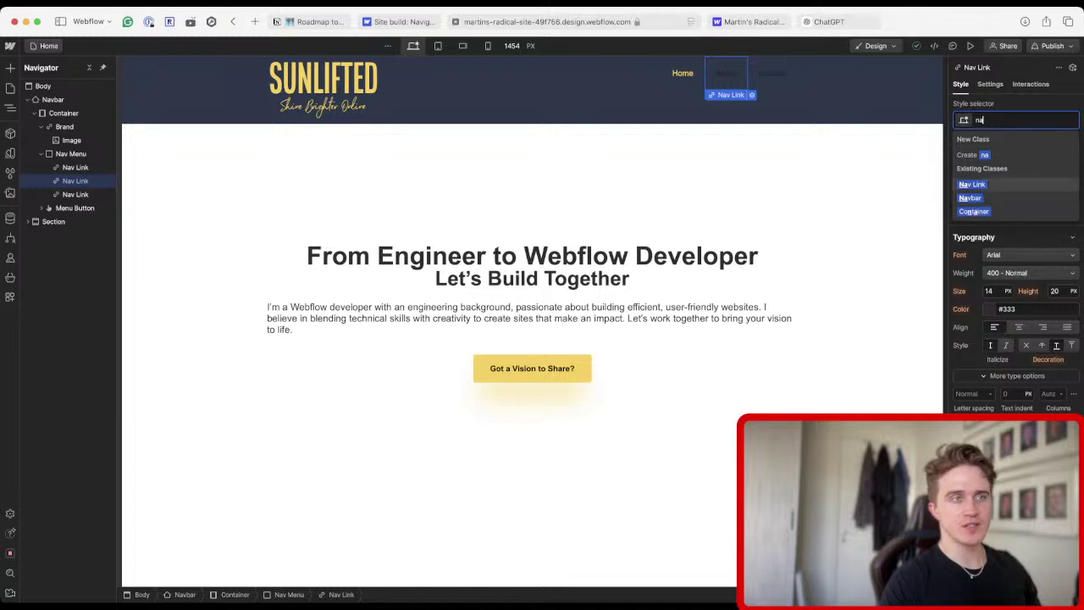
key(Return)
Apply the existing Nav Link class to the Contact link in the navbar.
click(75, 194)
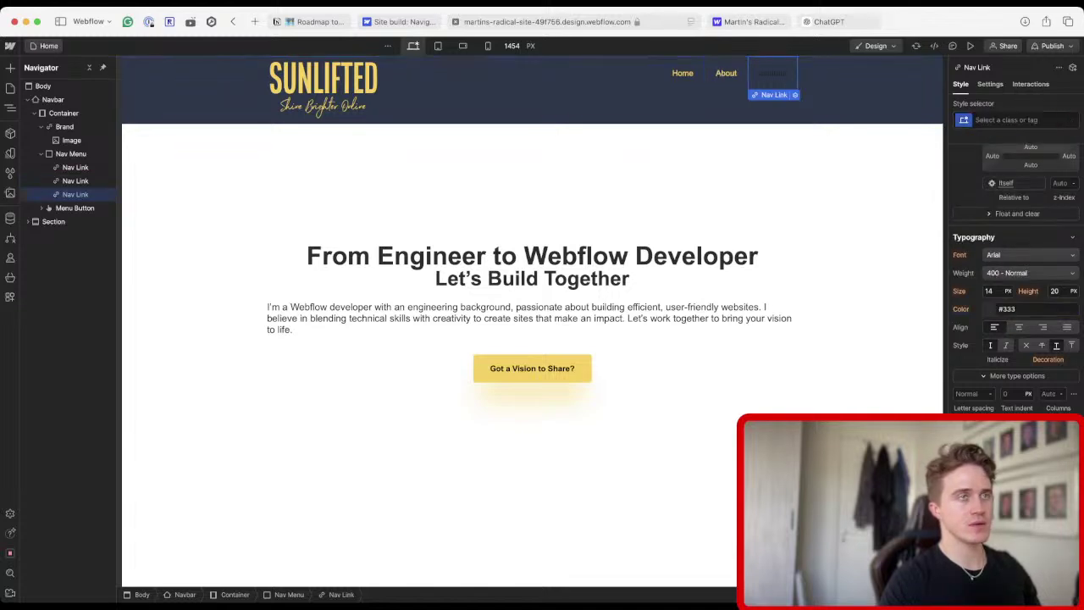
key(super+Return)
text(na)
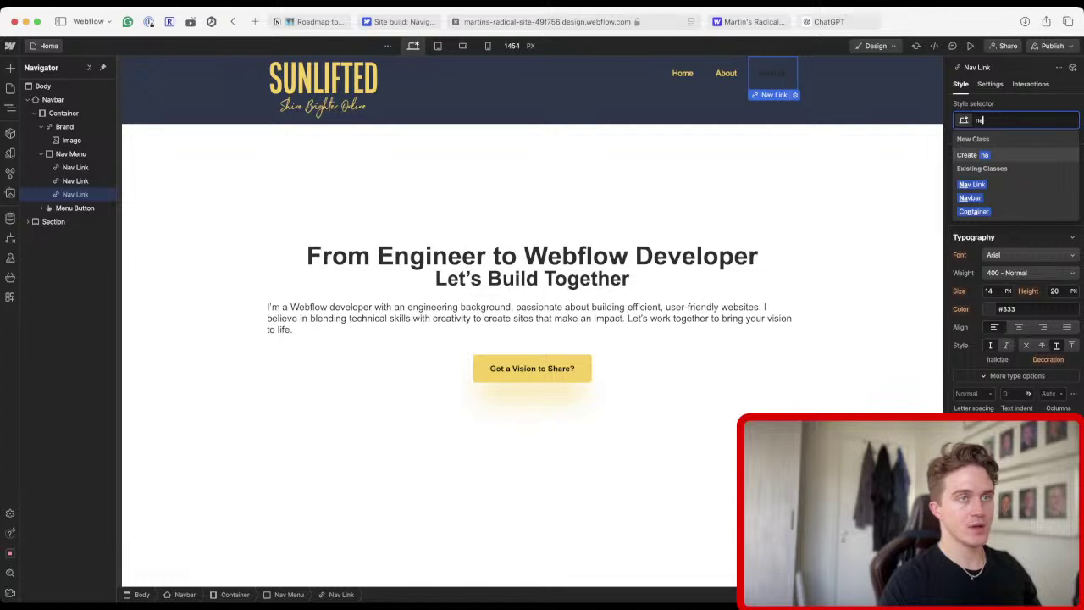
key(Return)
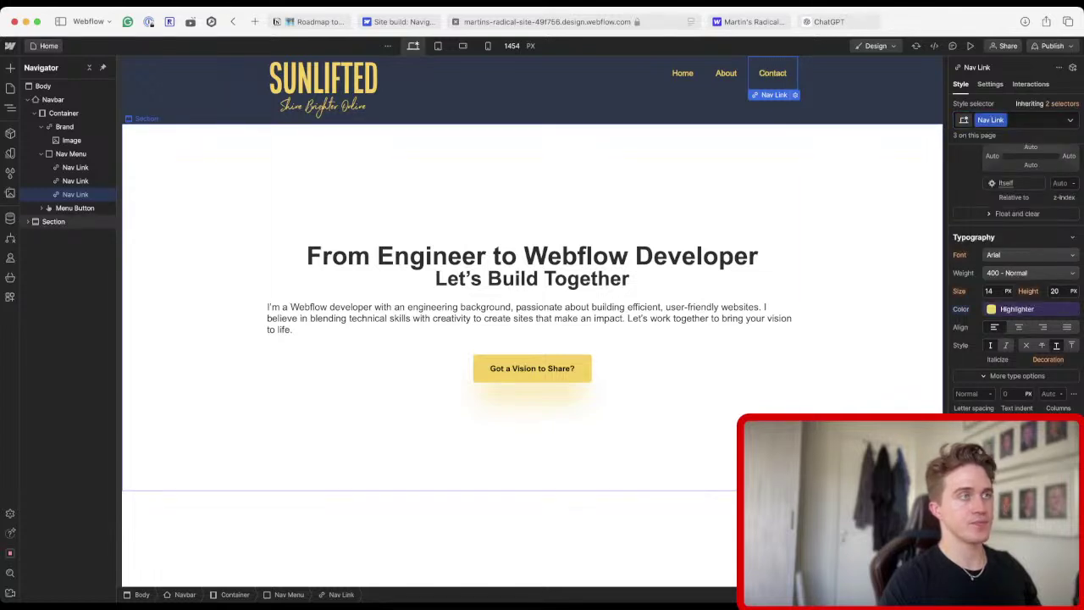
click(54, 221)
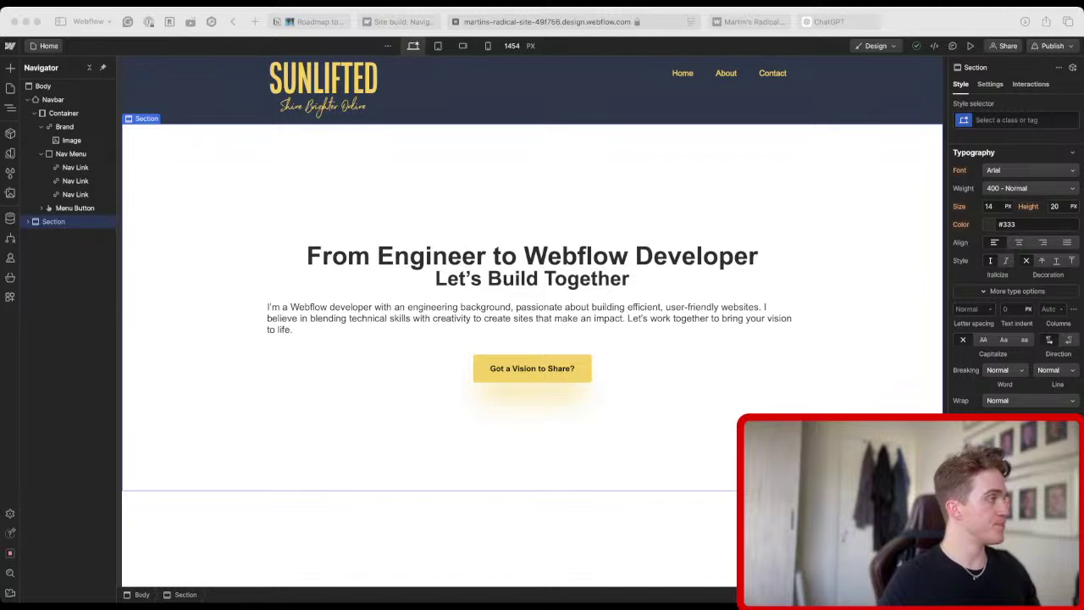
key(super+Tab)
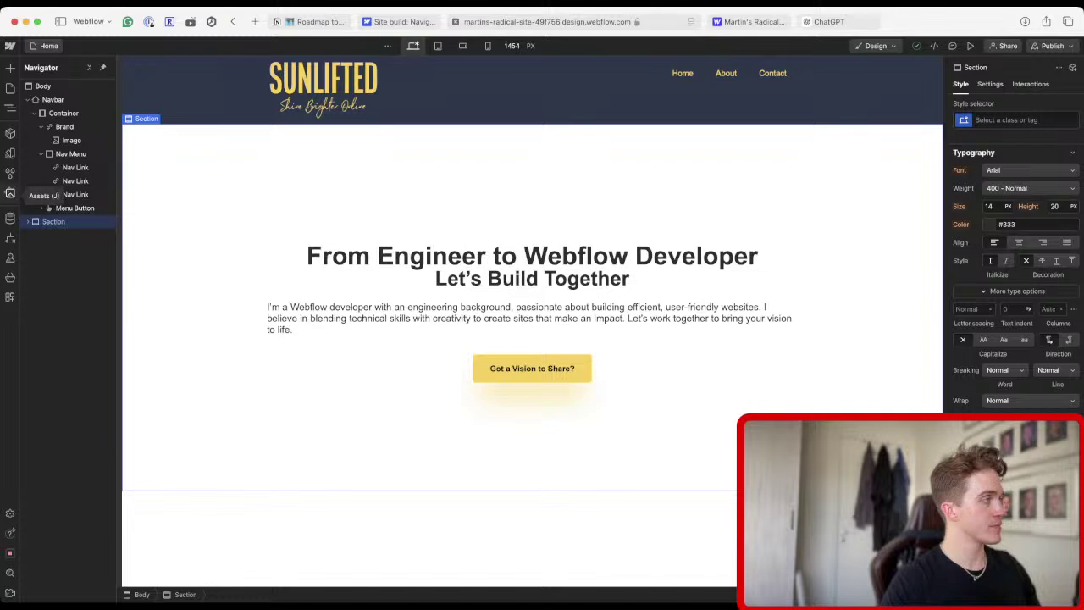
Examine the colored SUNLIFTED logo's asset details and the image settings of the navbar logo.
key(j)
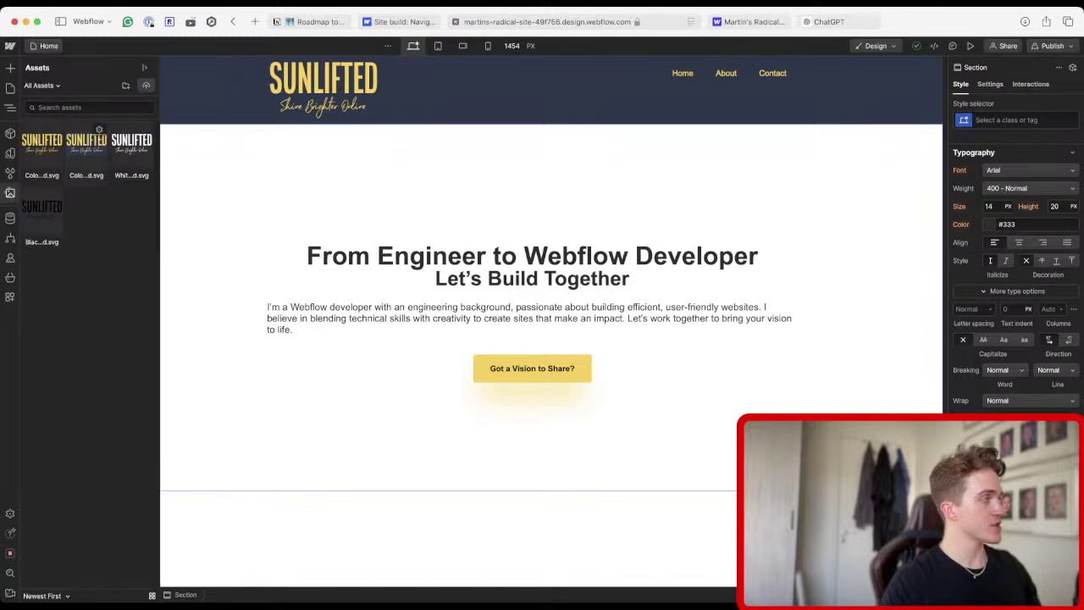
click(99, 129)
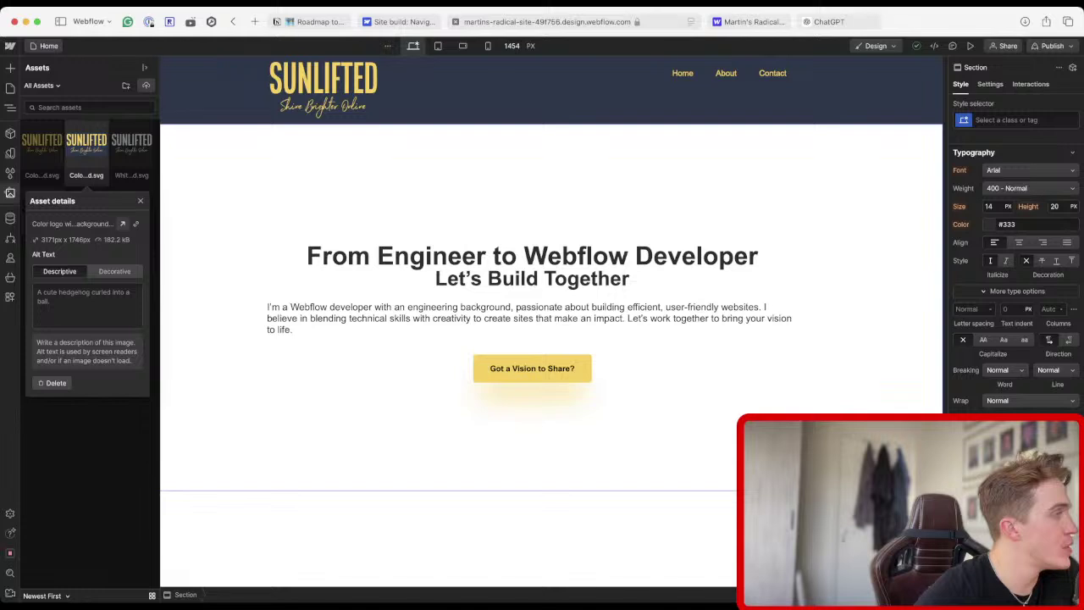
click(139, 201)
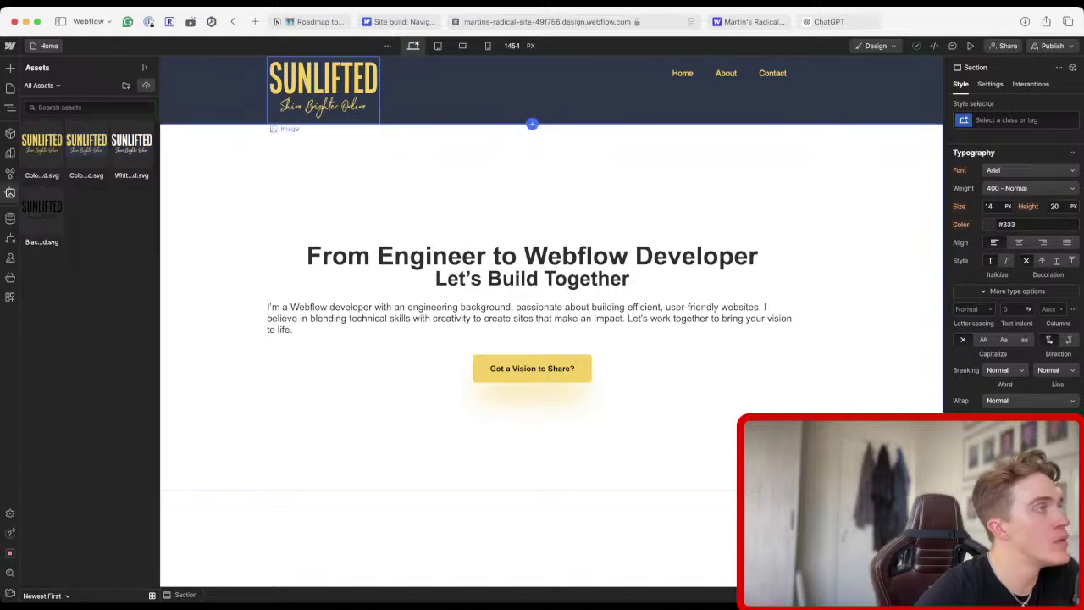
click(323, 91)
click(306, 129)
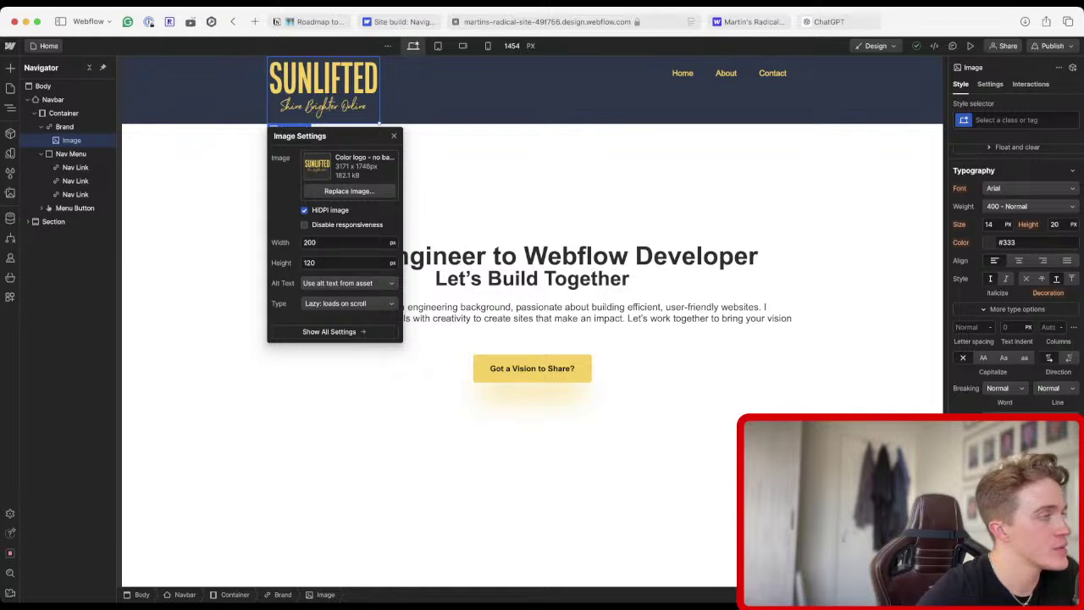
key(d)
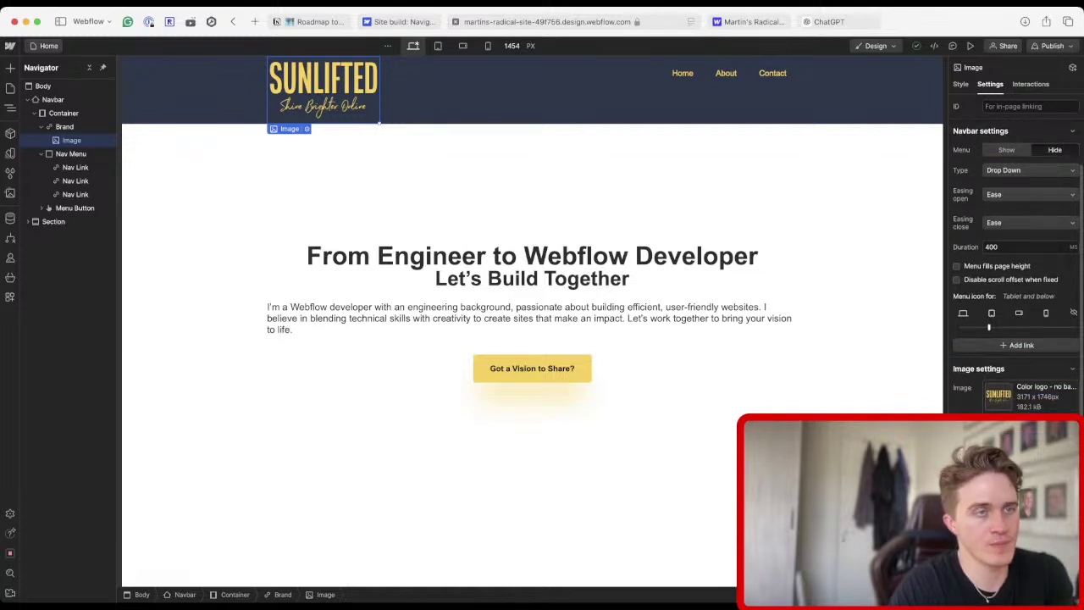
scroll(1016, 263, down, 3)
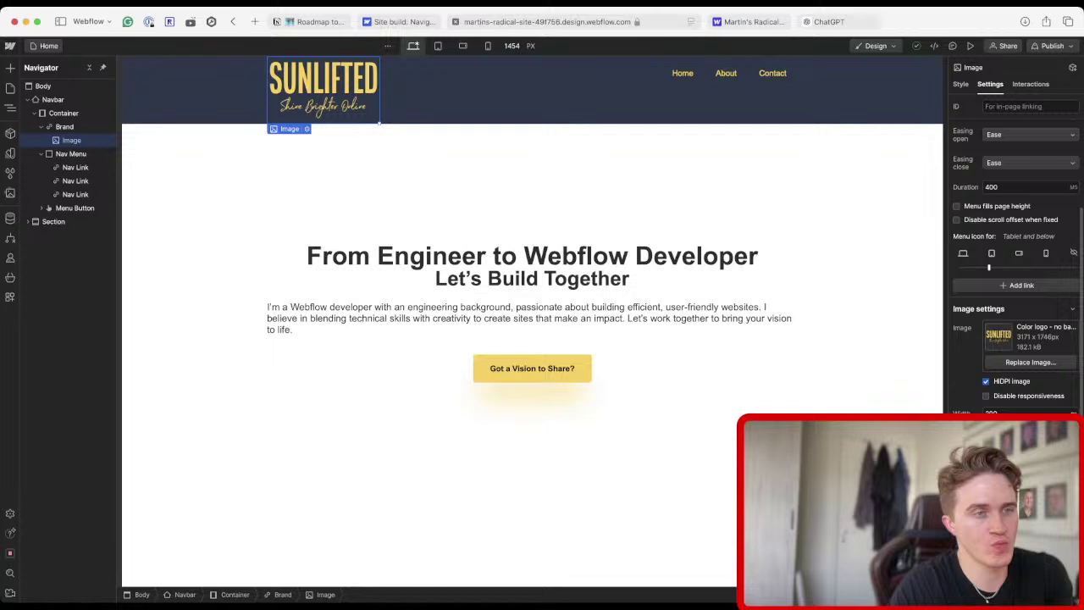
scroll(1017, 262, up, 5)
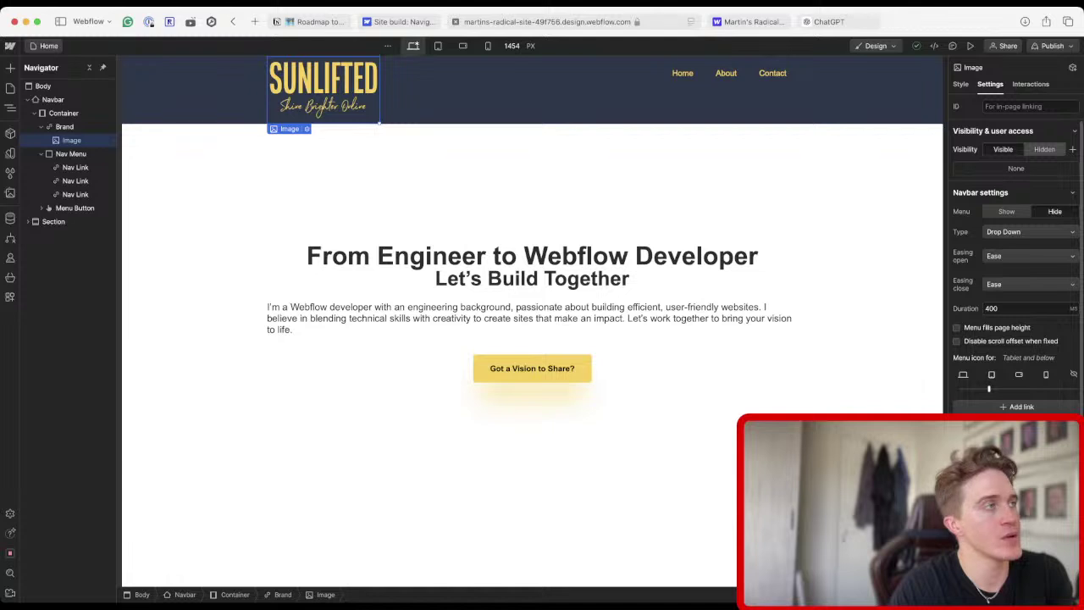
Try hiding the navbar logo image, undo it, and return to the image's style properties.
click(1044, 149)
key(super+z)
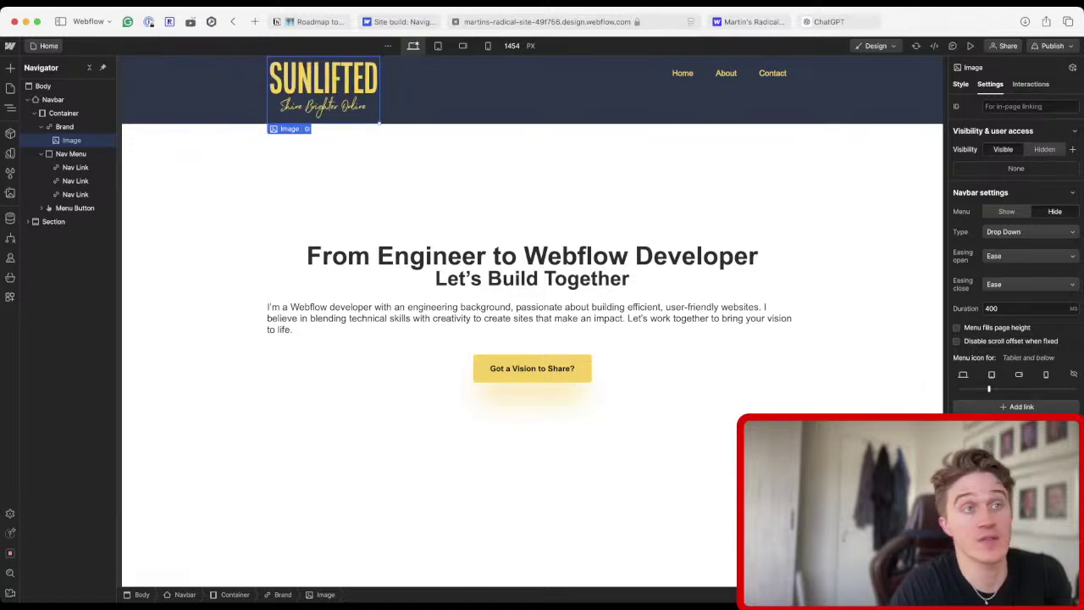
click(960, 84)
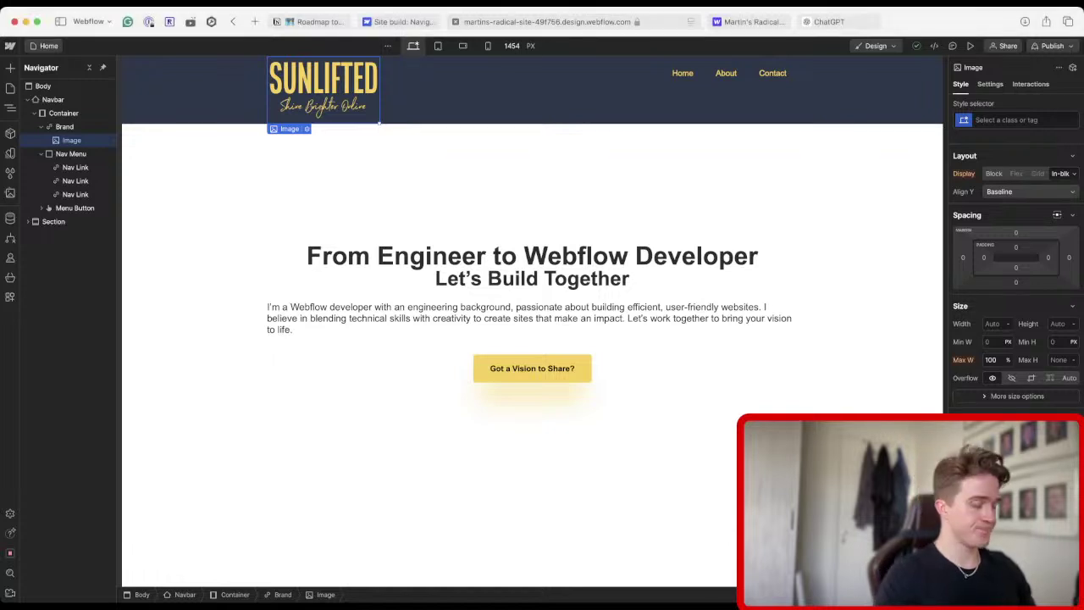
Search the web for "edit svg files" in a new tab and open Canva's SVG Editor.
key(super+t)
text(edit svg files)
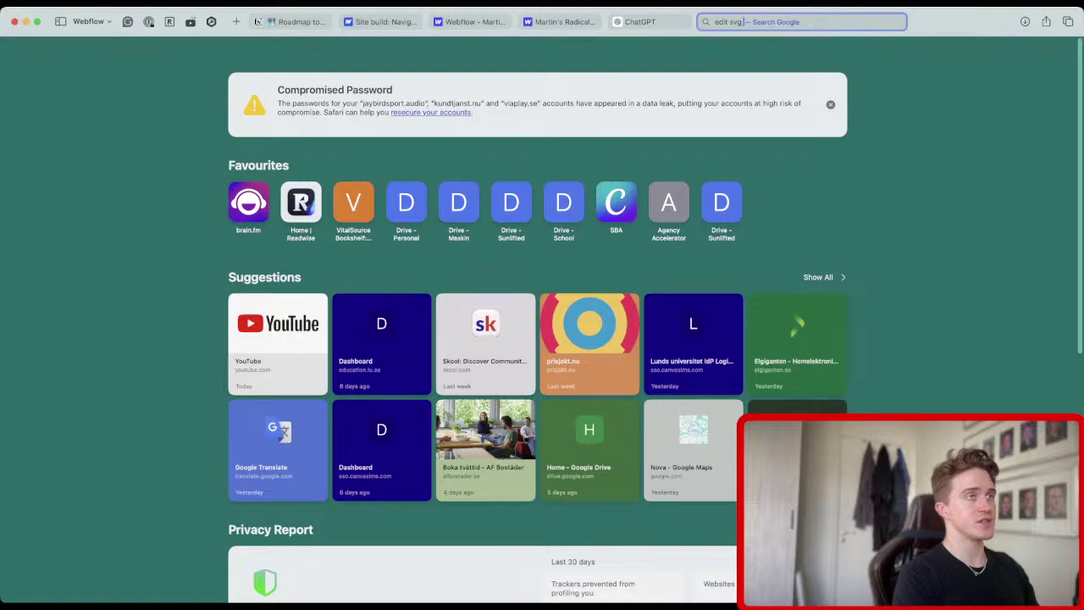
key(Return)
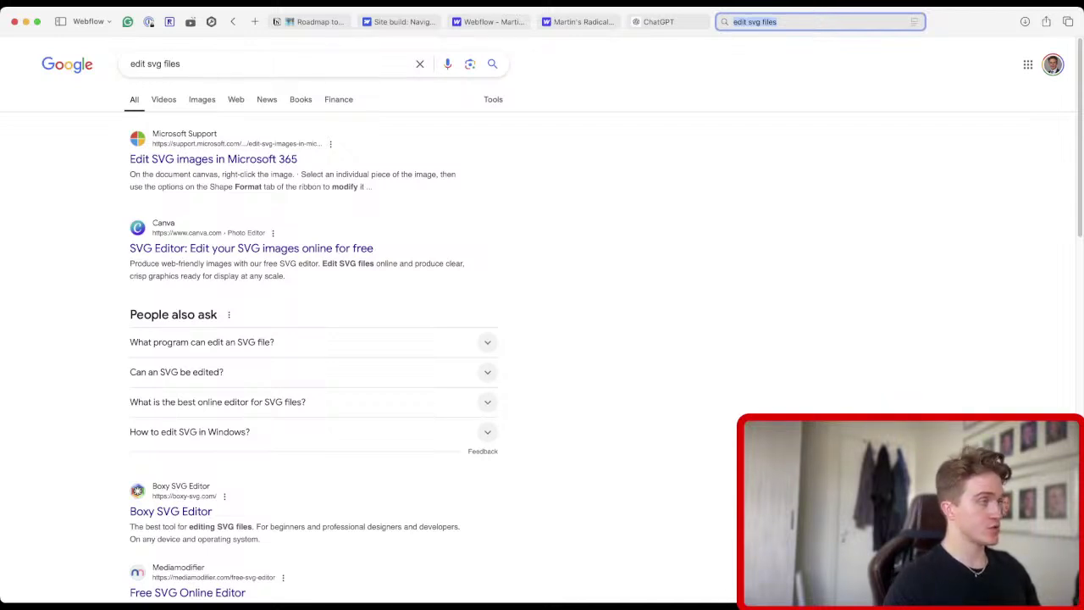
click(251, 248)
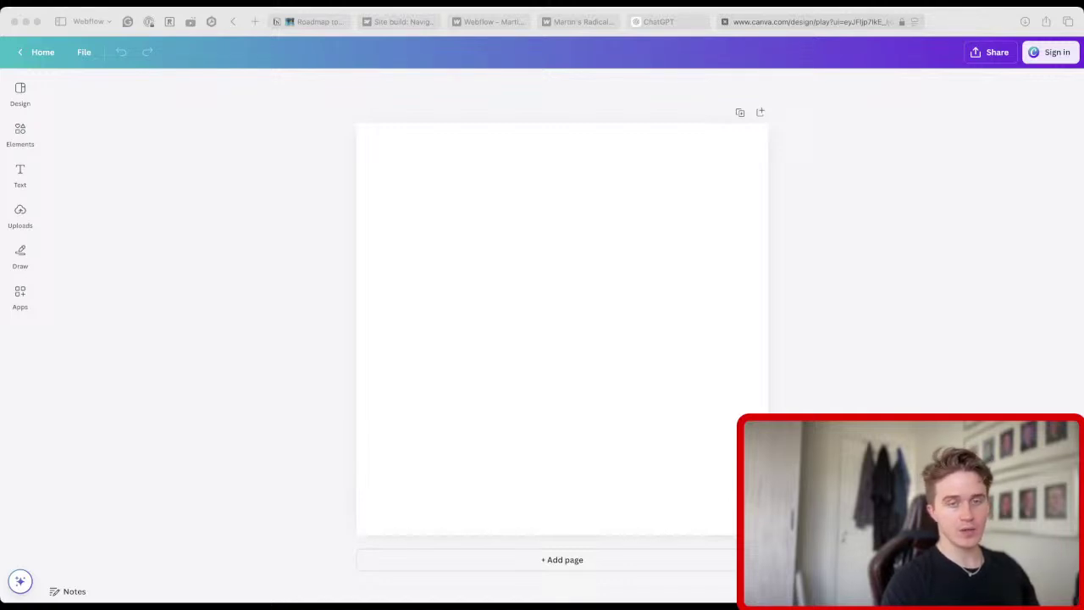
Upload the SUNLIFTED logo with the navy background to Canva and place it on the blank page.
click(19, 215)
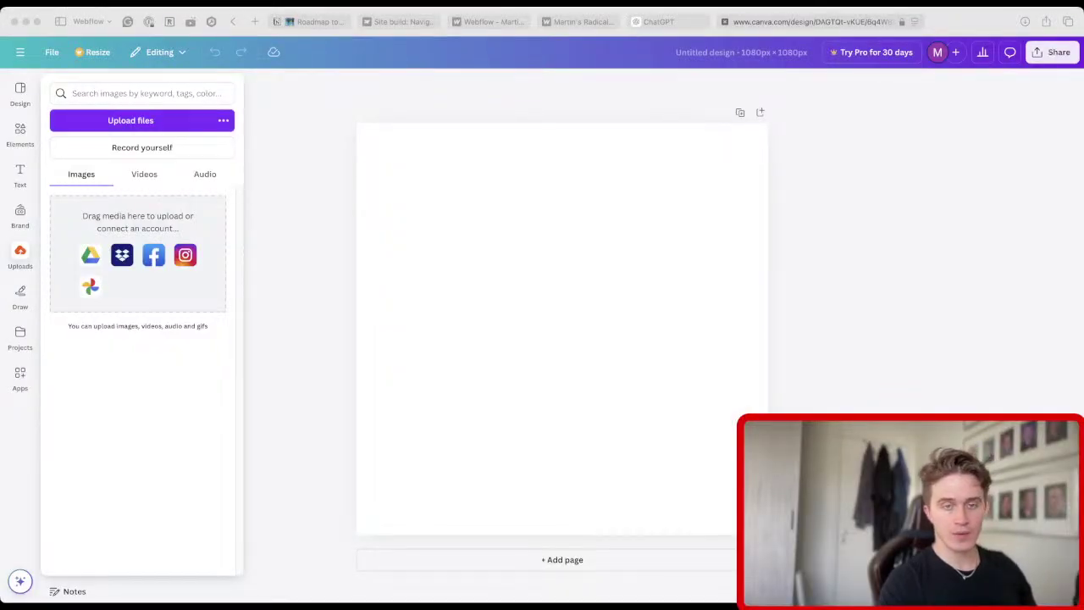
drag(3, 305, 140, 254)
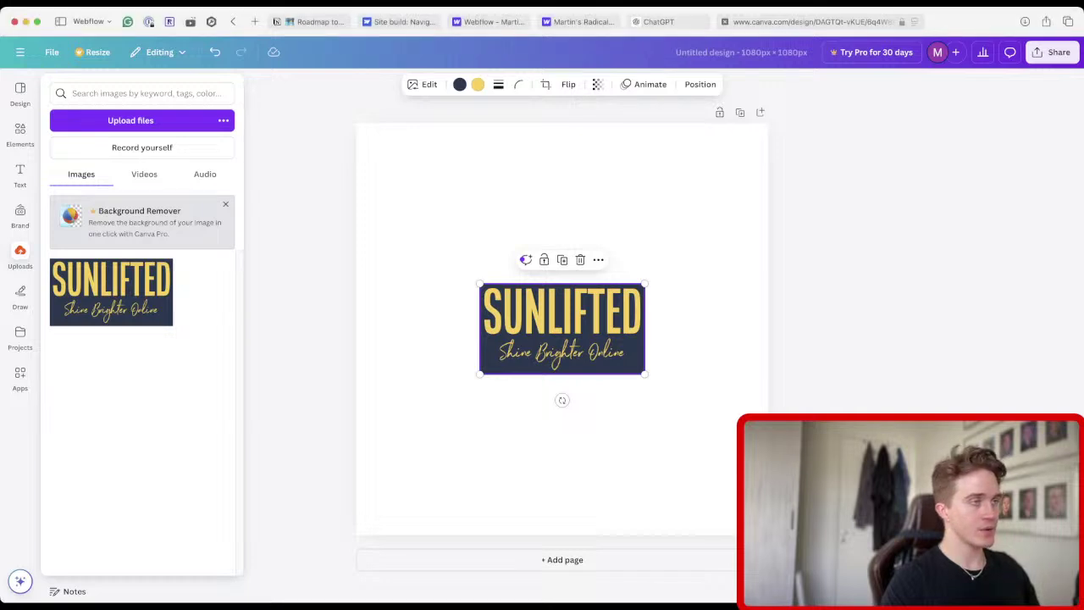
right_click(573, 323)
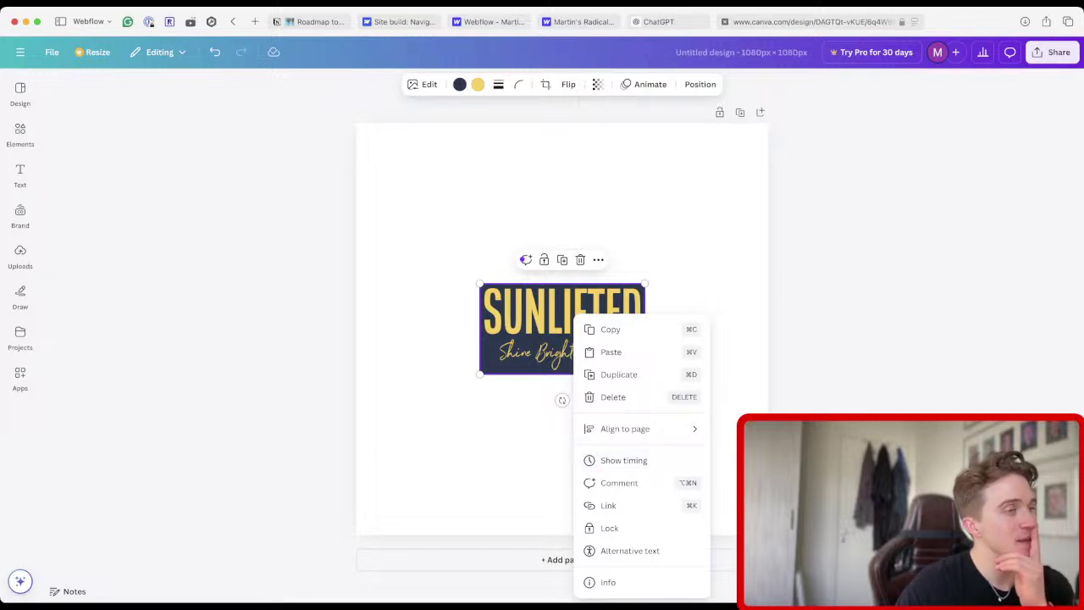
key(Escape)
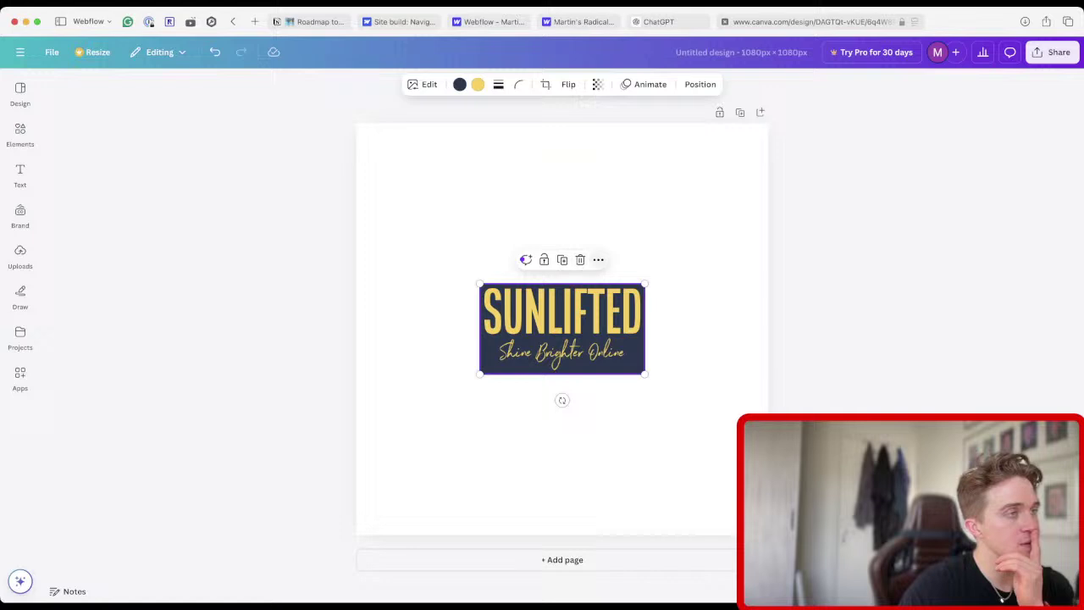
click(598, 259)
click(598, 259)
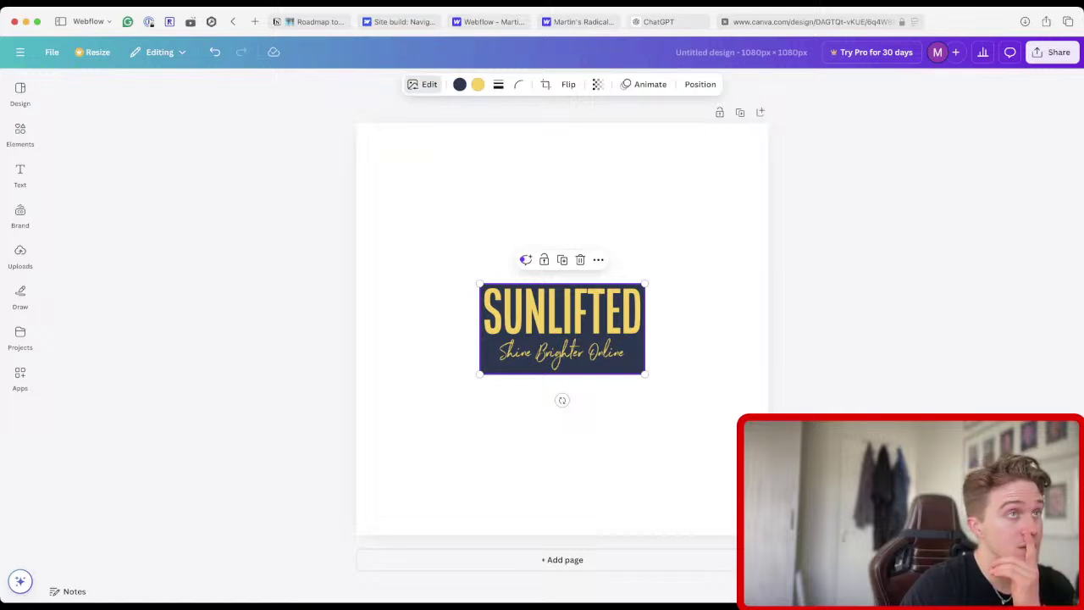
click(422, 84)
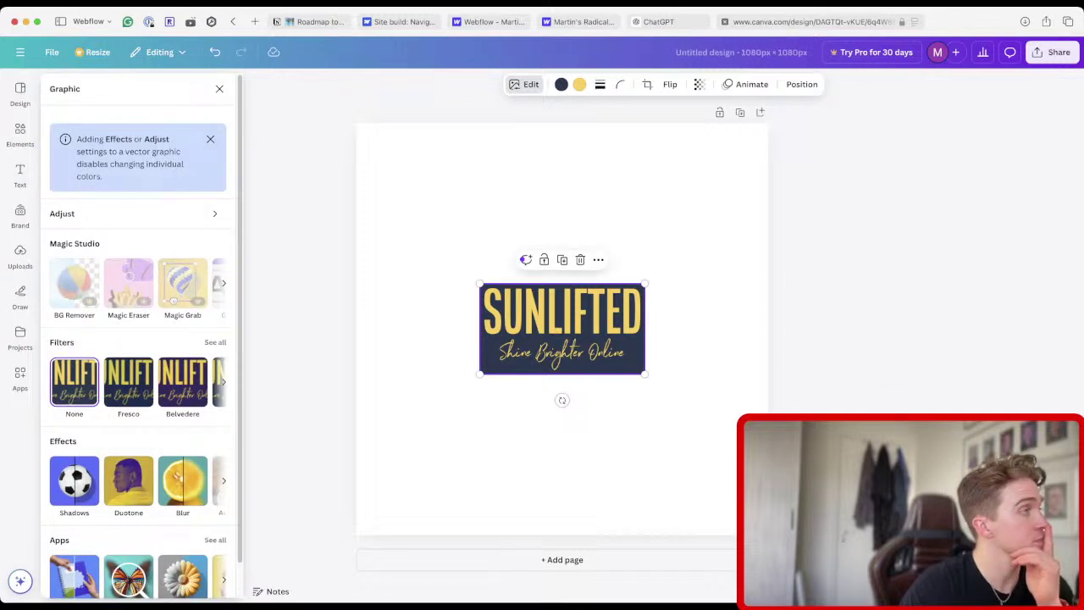
click(210, 139)
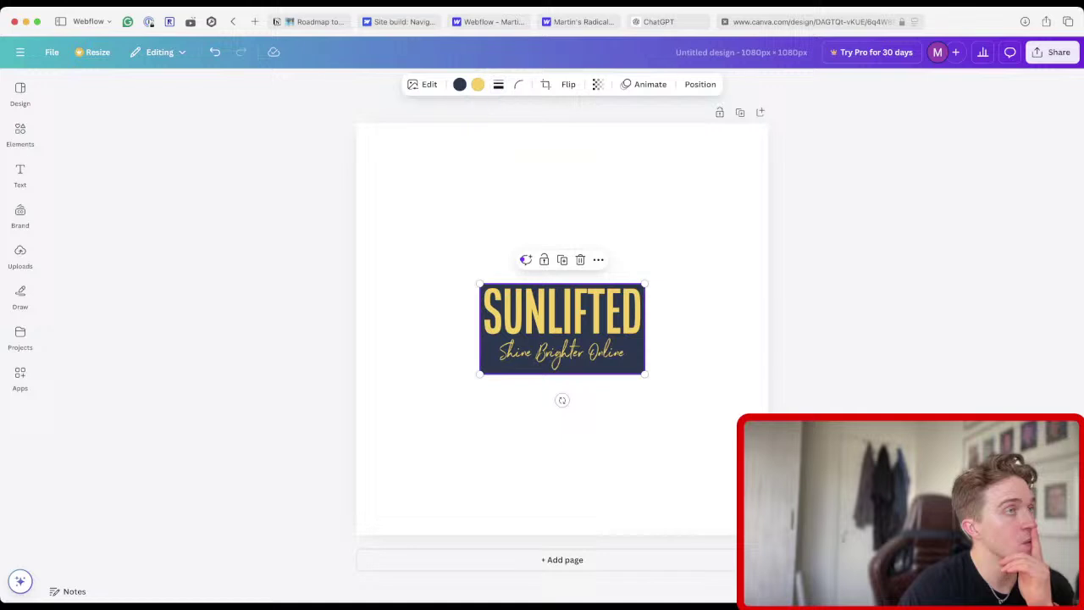
Crop the logo with the Freeform ratio to cut off the "Shine Brighter Online" tagline, keeping only the SUNLIFTED wordmark.
click(545, 84)
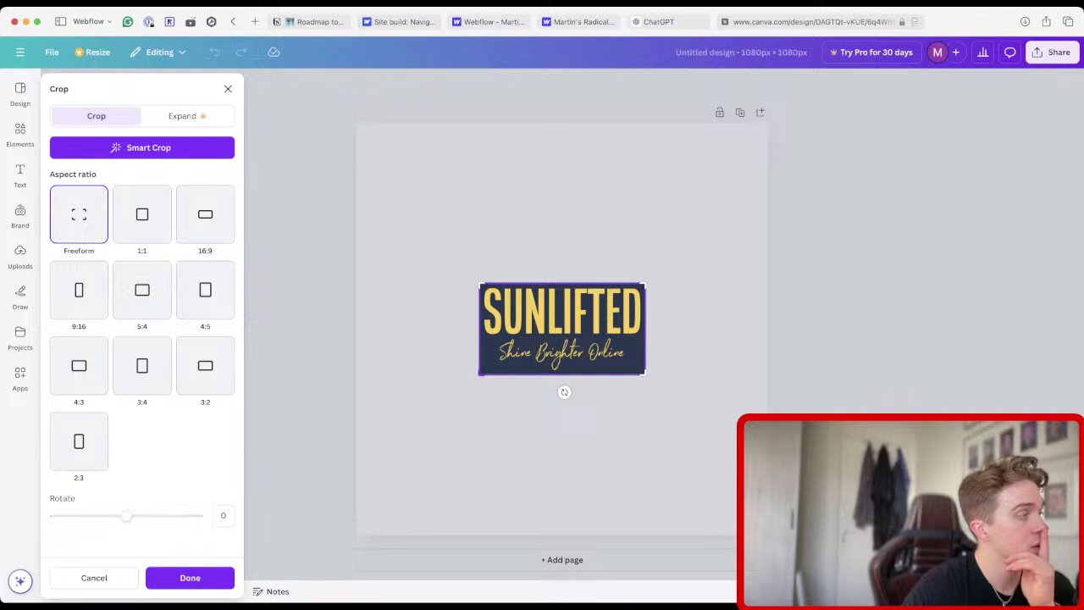
click(205, 213)
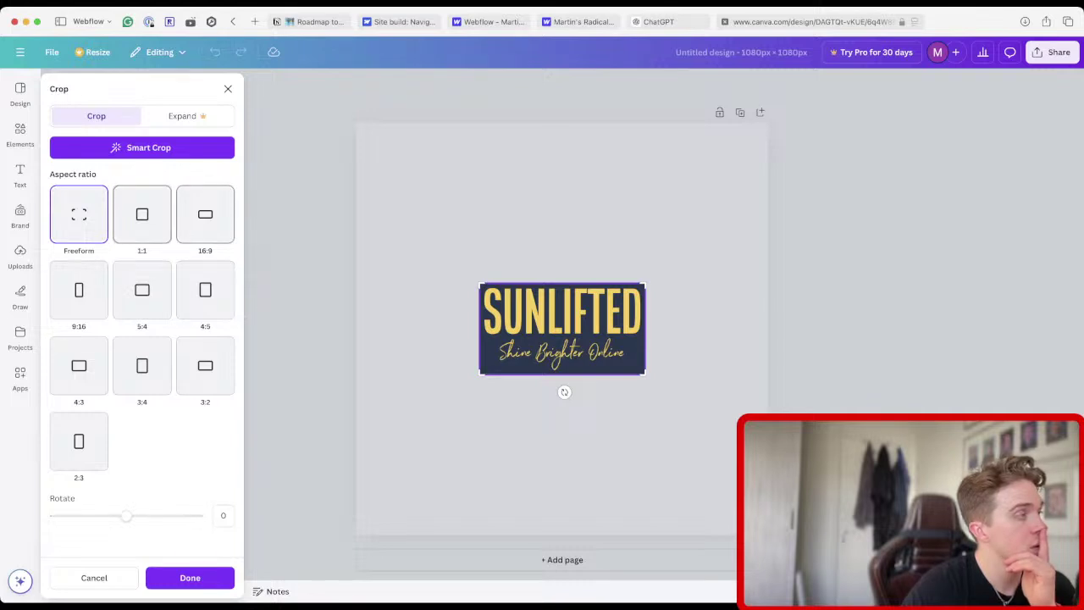
click(79, 213)
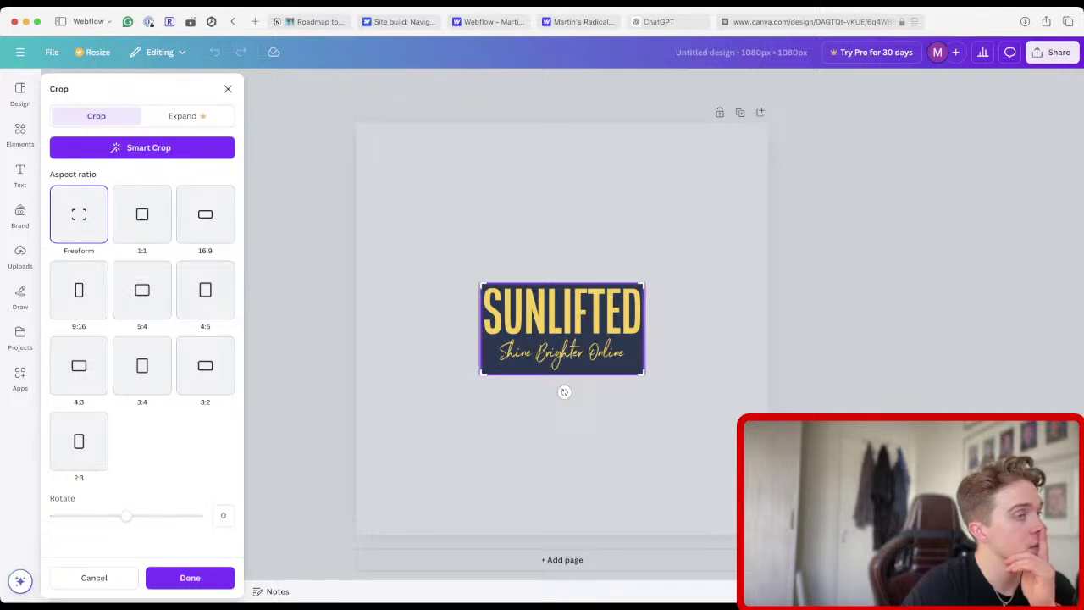
drag(562, 373, 561, 336)
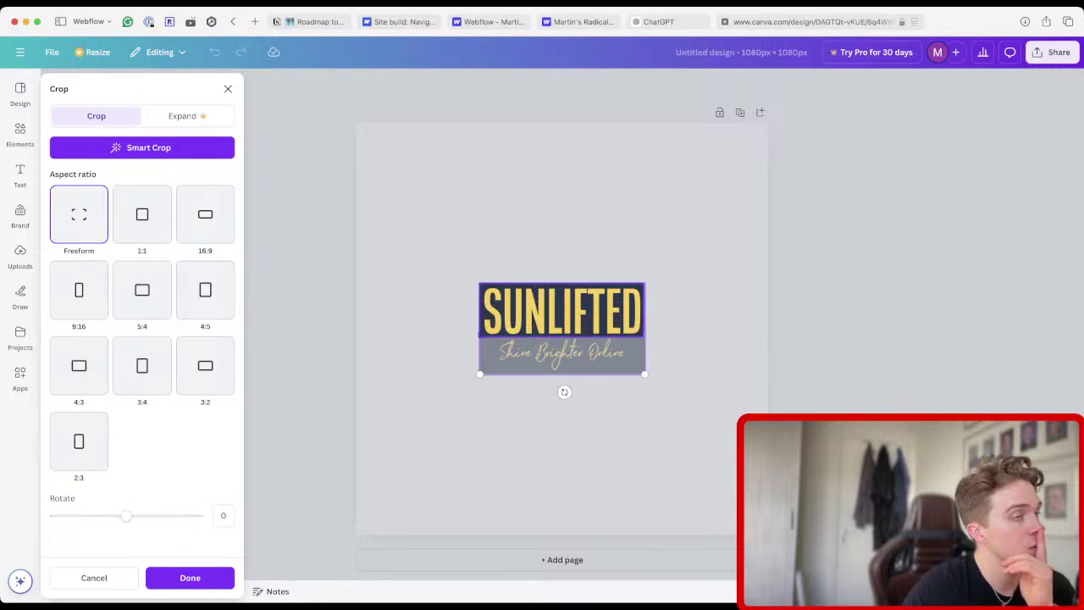
click(190, 578)
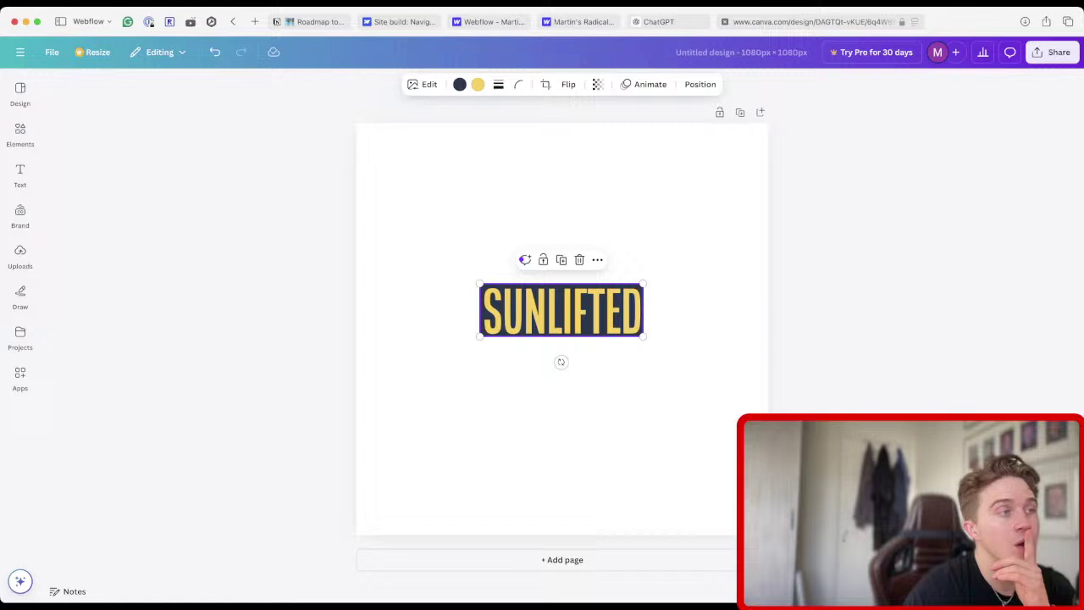
key(Escape)
key(Escape)
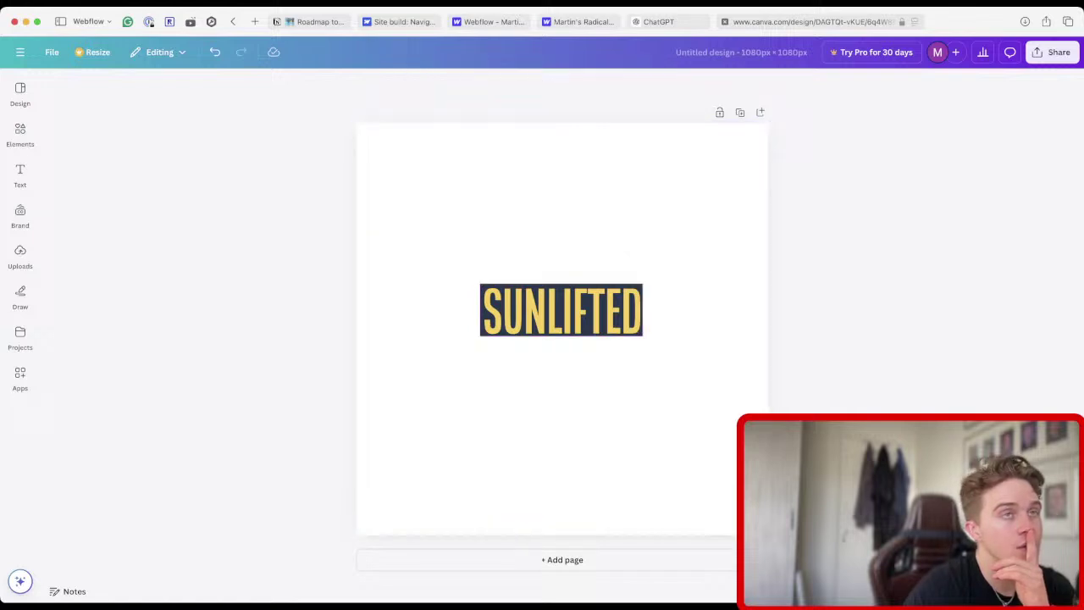
Download the cropped logo as an SVG, going through the monthly Canva Pro free trial offer to unlock that format.
click(1053, 52)
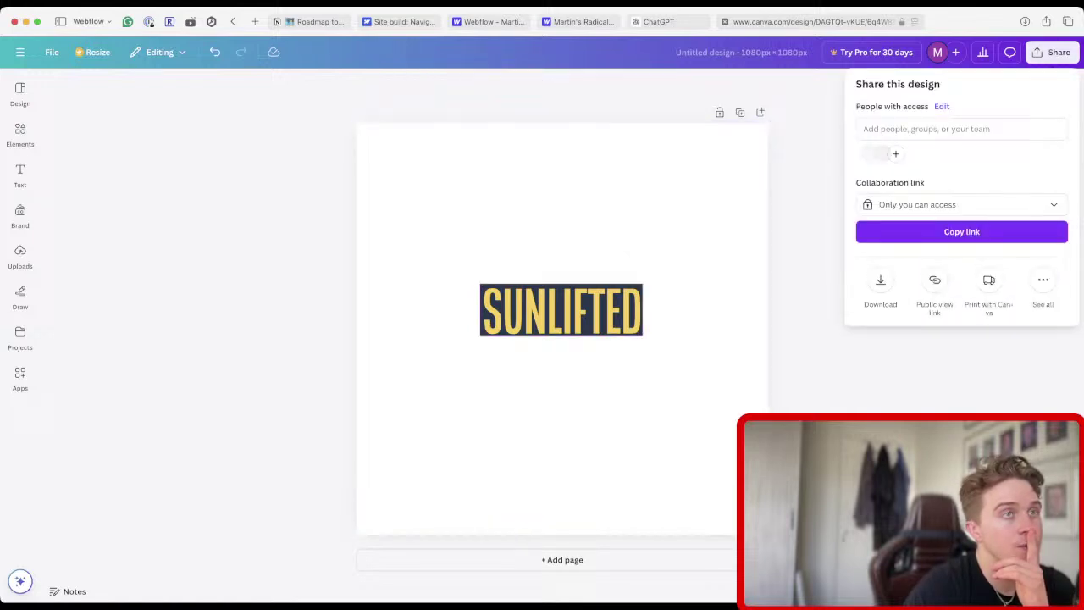
click(961, 204)
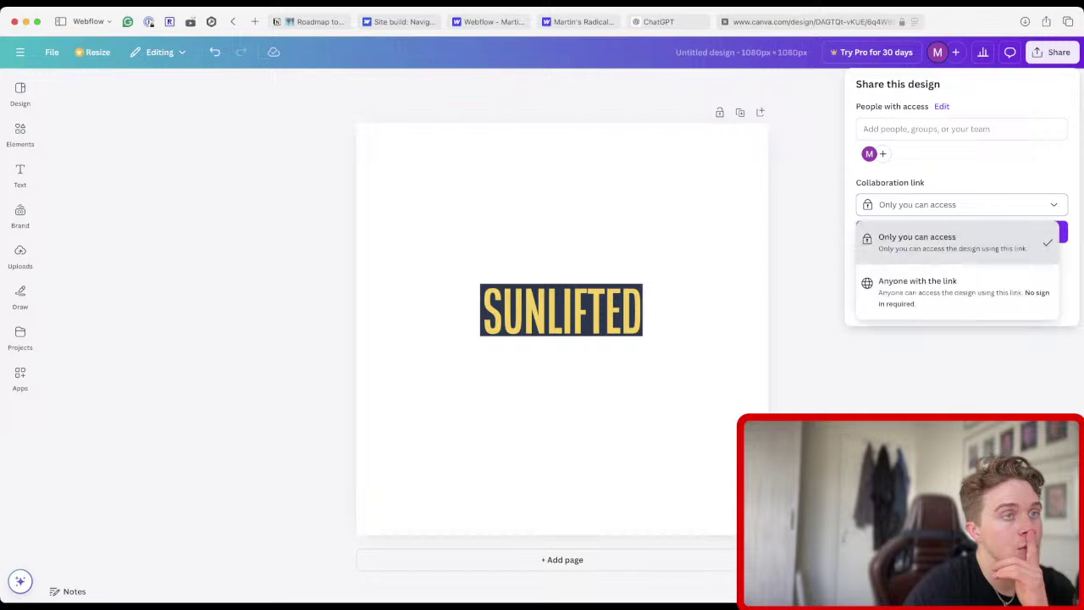
key(Escape)
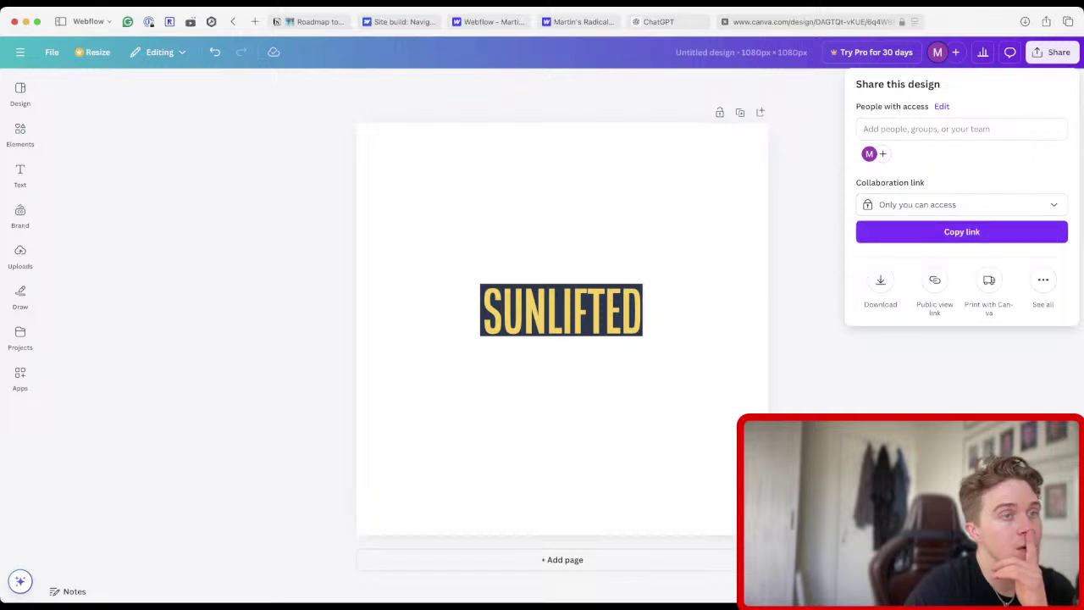
click(880, 281)
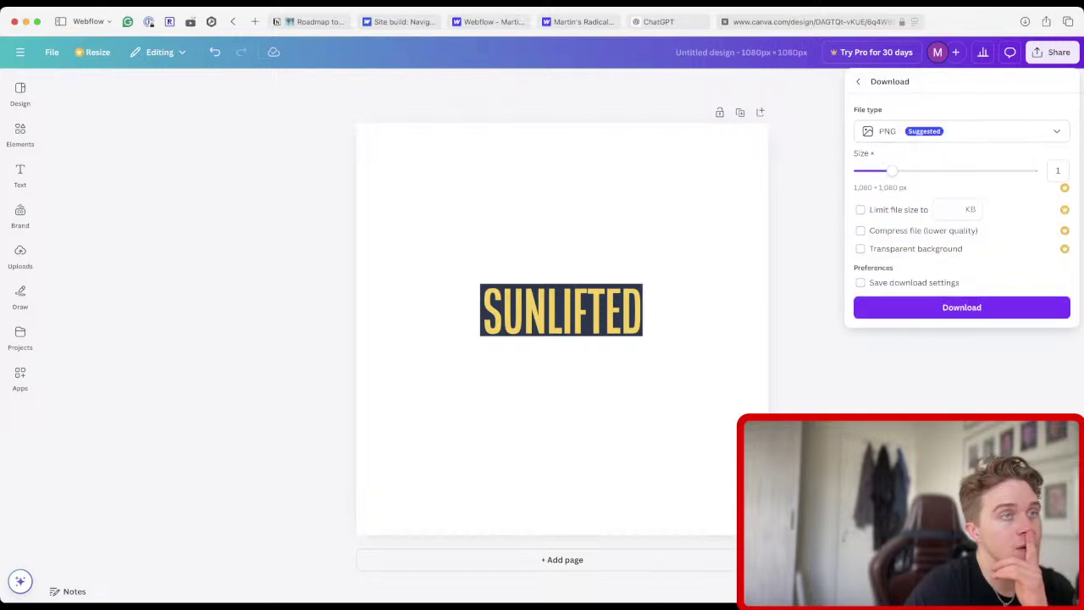
click(961, 132)
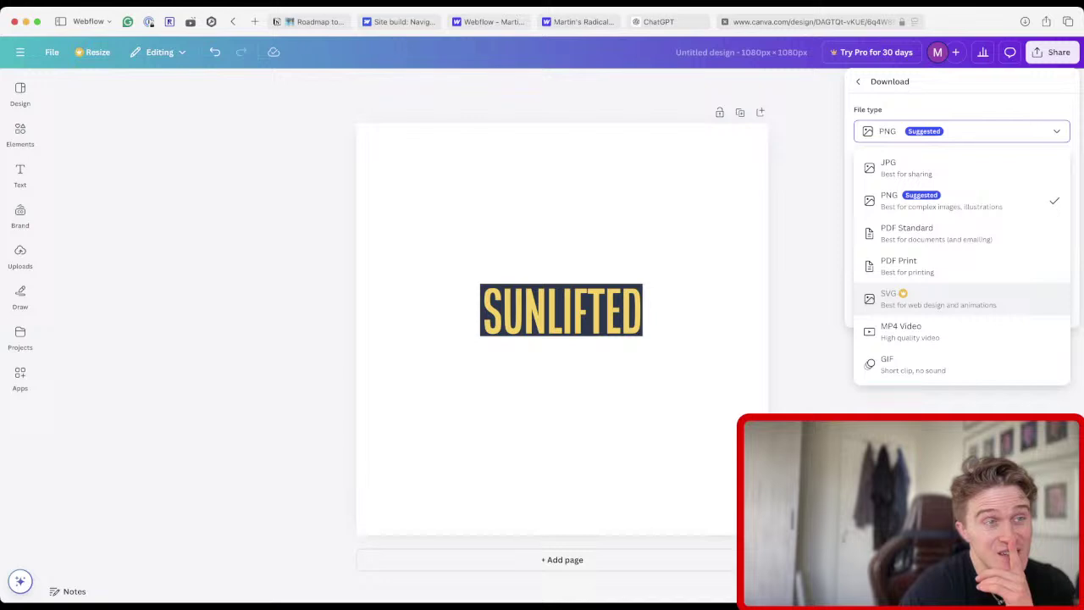
click(889, 298)
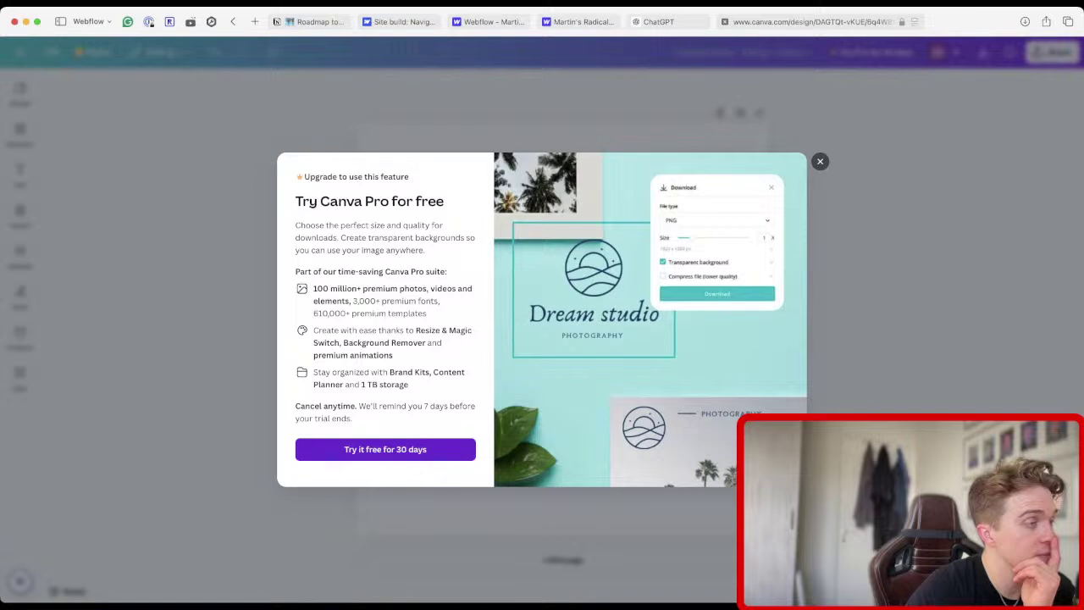
click(386, 449)
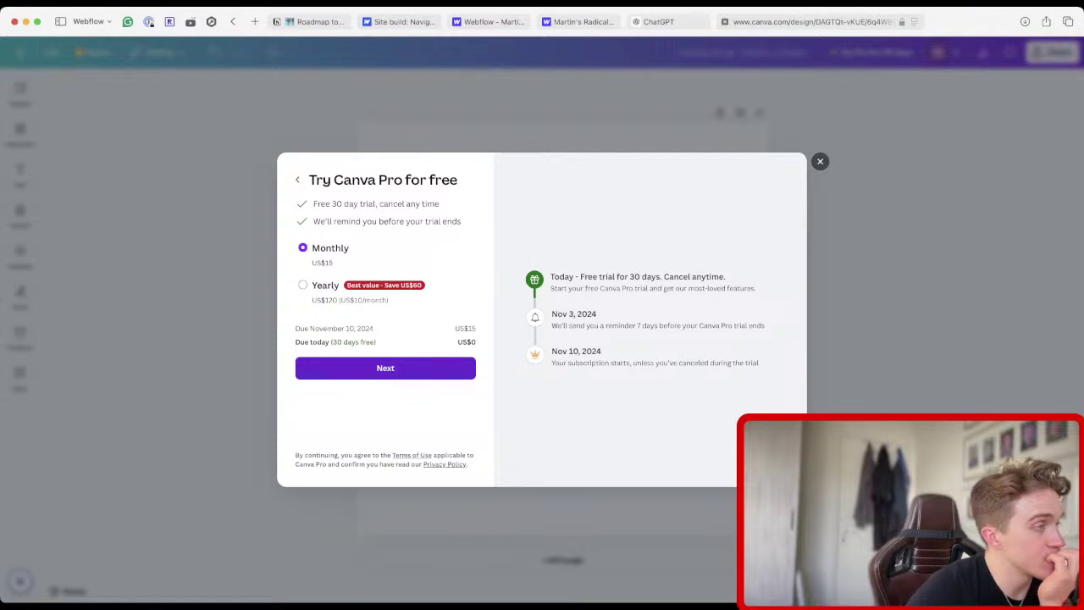
click(386, 368)
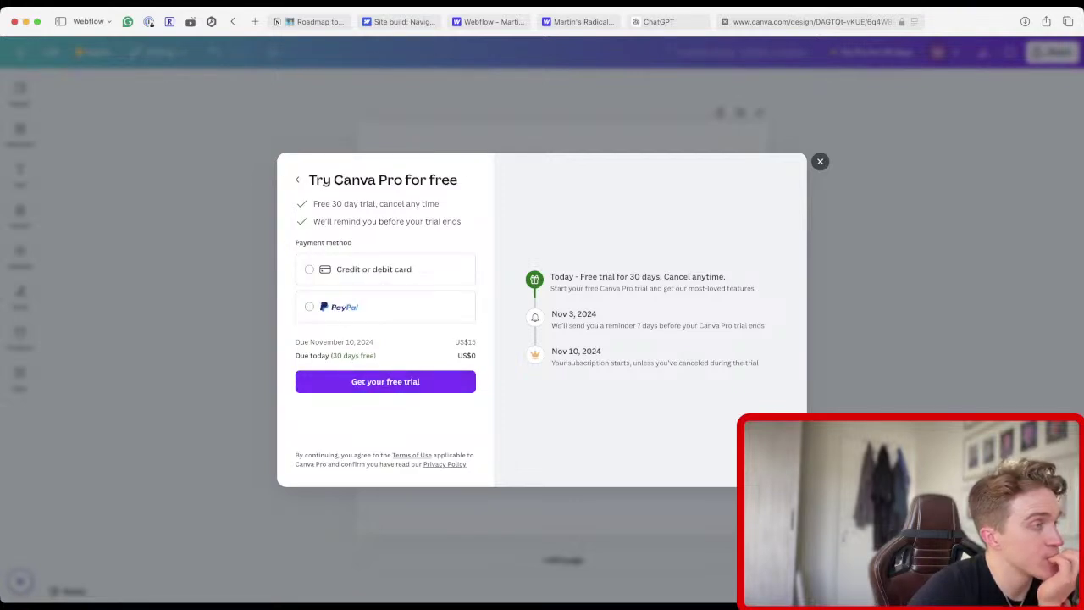
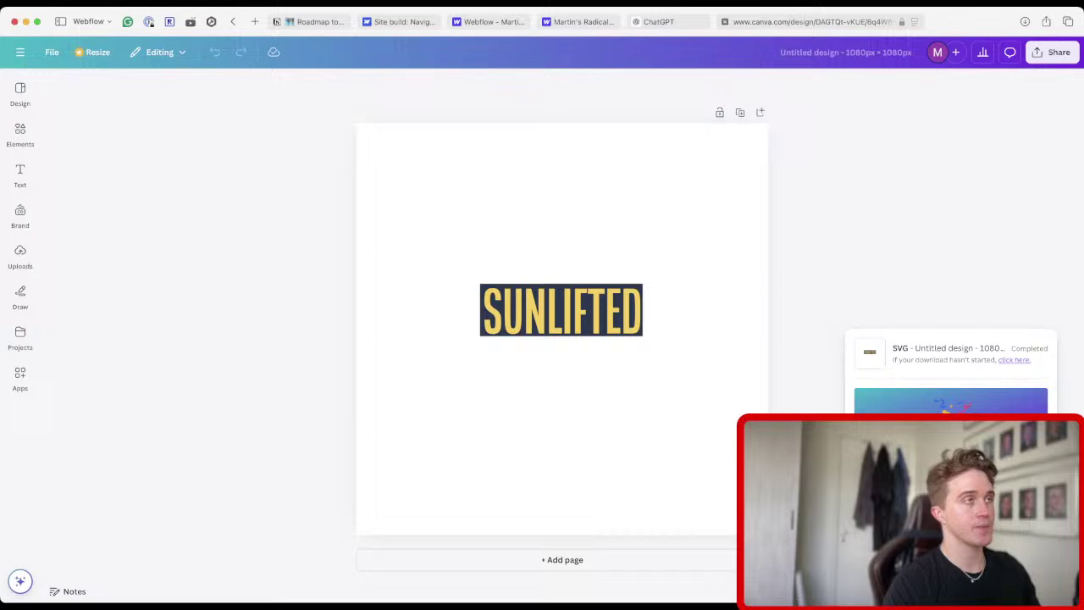
Switch back to the Webflow Designer with the portfolio home page.
key(ctrl+shift+Tab)
key(ctrl+shift+Tab)
key(ctrl+shift+Tab)
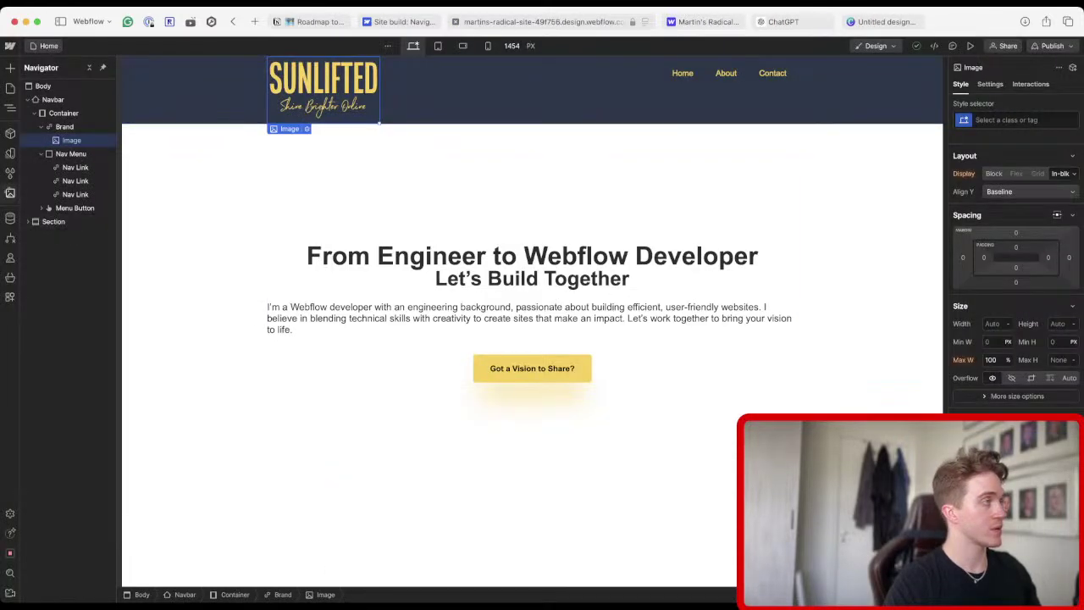
Upload the cropped logo file Untitled design.svg to the site's assets.
click(53, 221)
click(10, 193)
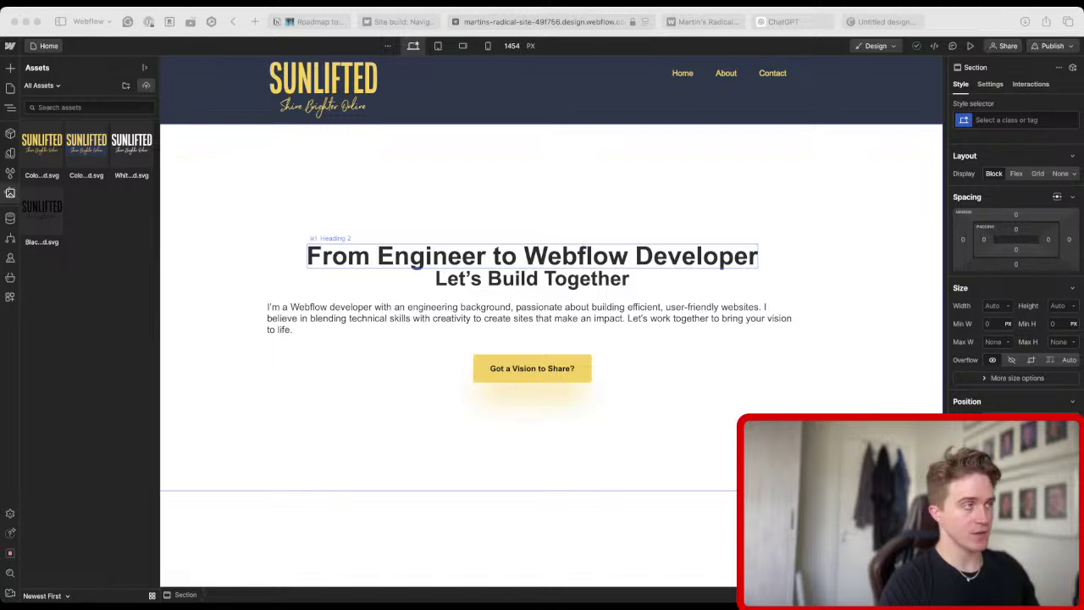
drag(4, 339, 84, 350)
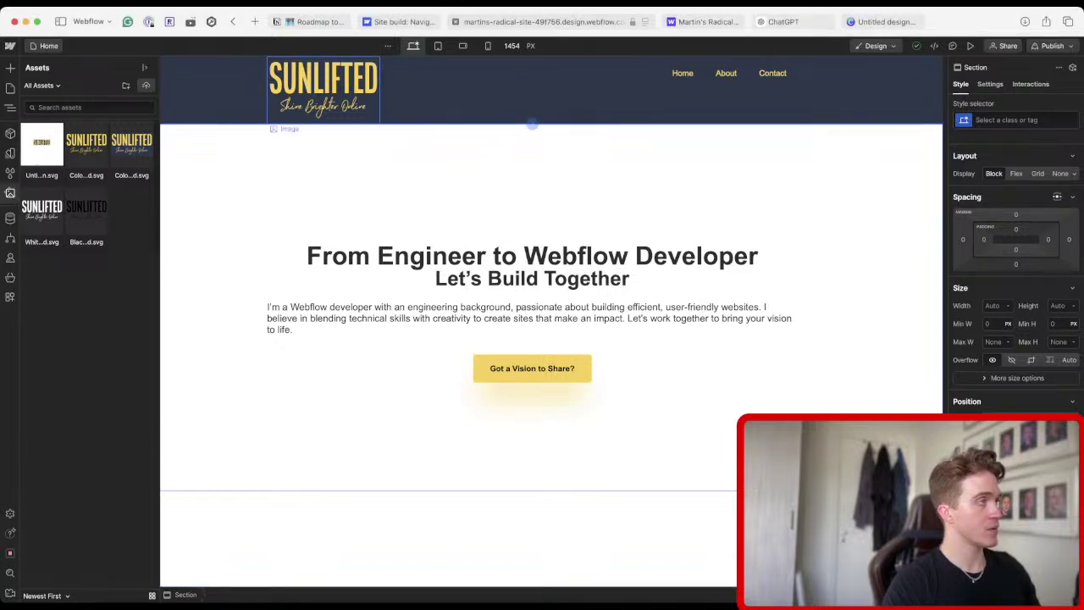
Delete the tagline logo from the navbar's Brand link and place the Untitled design.svg image there instead.
click(322, 89)
key(Delete)
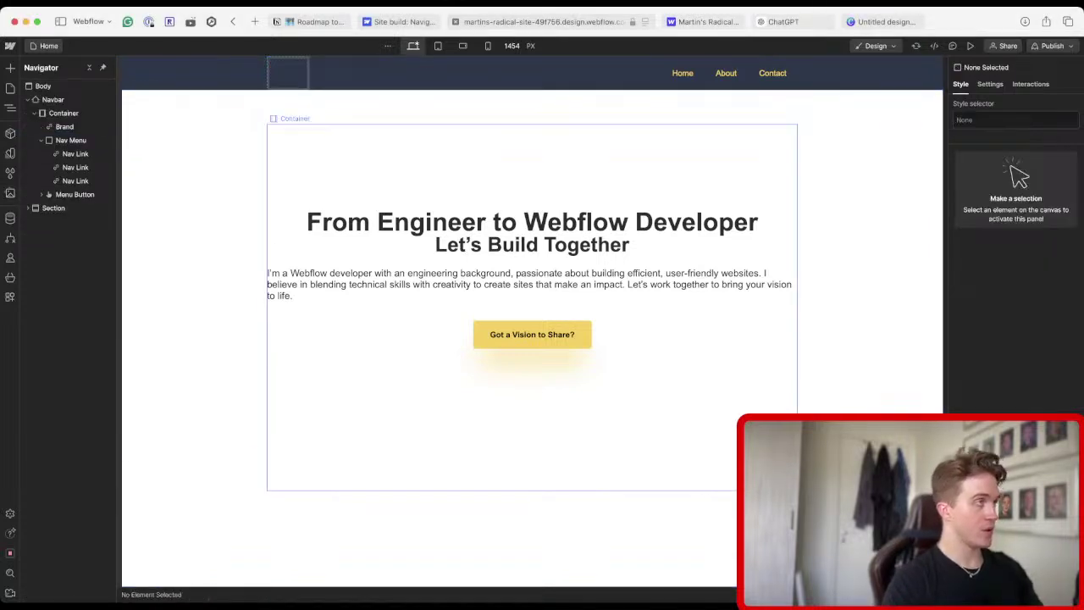
key(super+z)
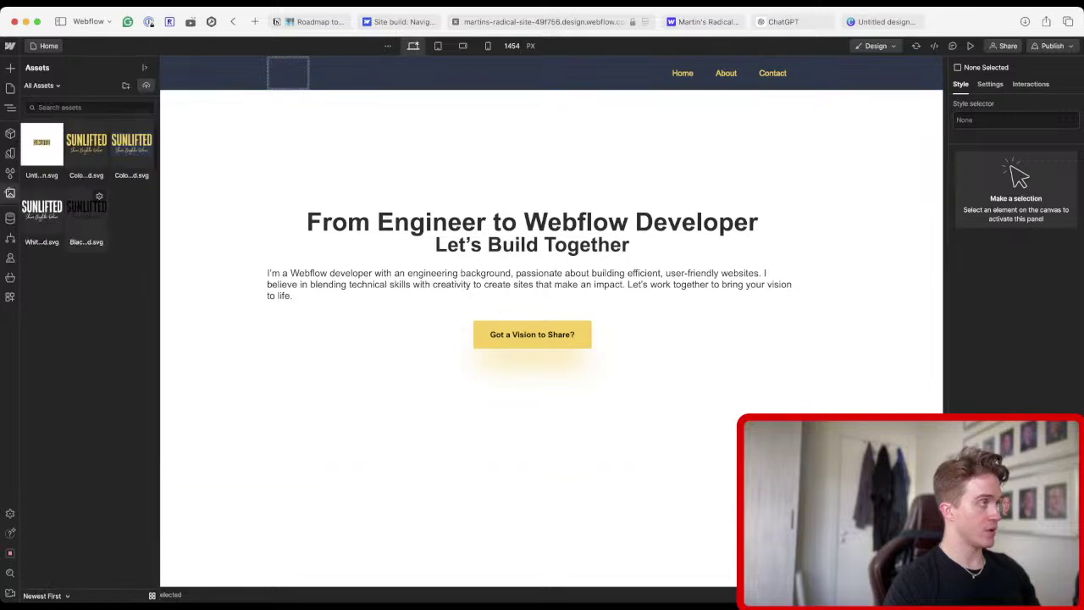
drag(325, 88, 325, 88)
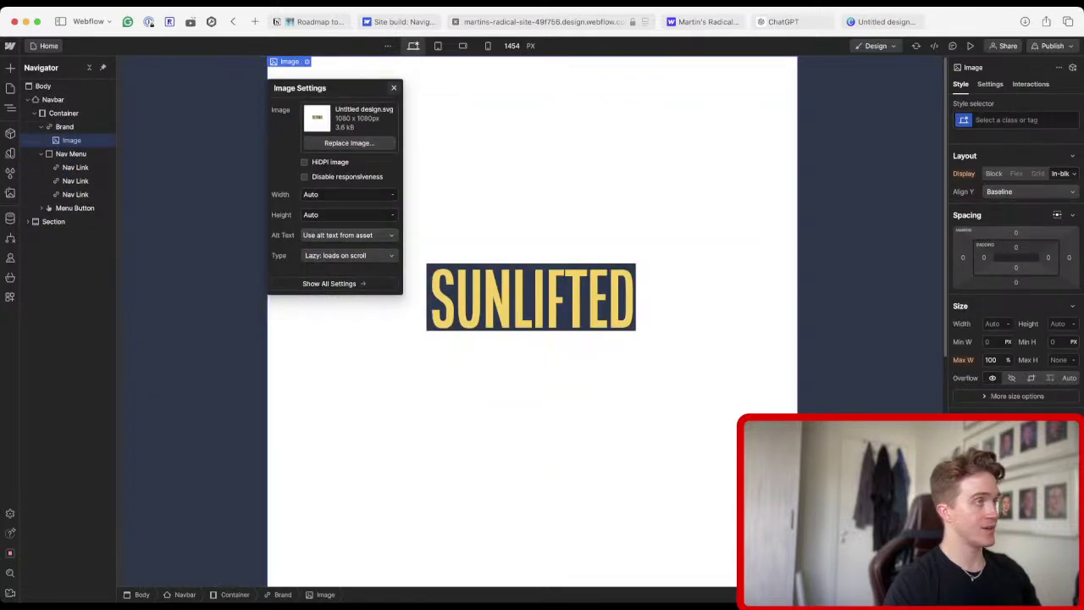
Set the new navbar logo image's width and height to 100 px each.
click(338, 194)
text(100)
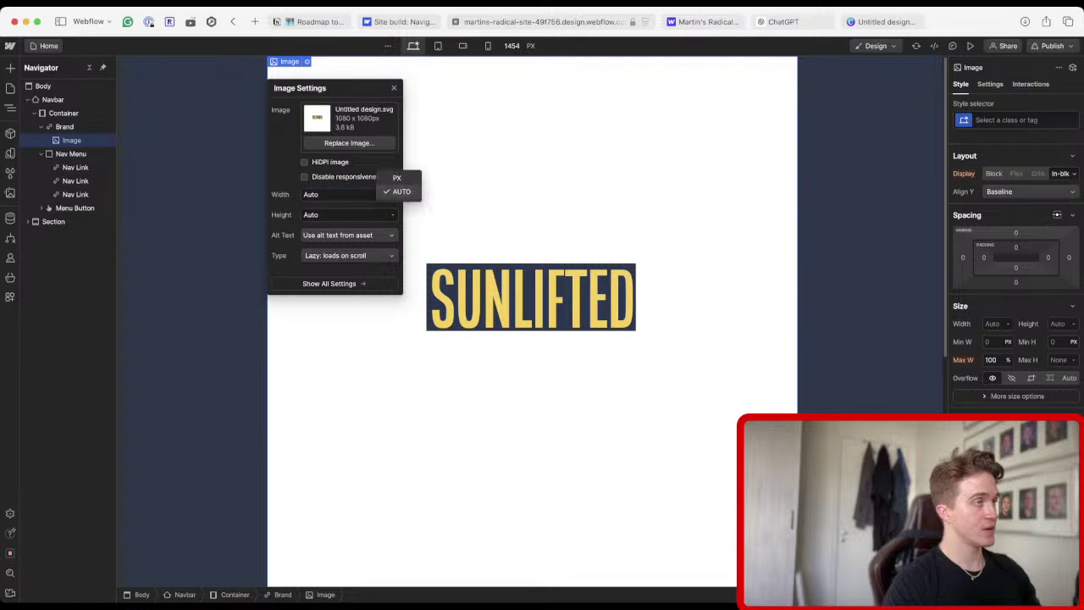
key(Return)
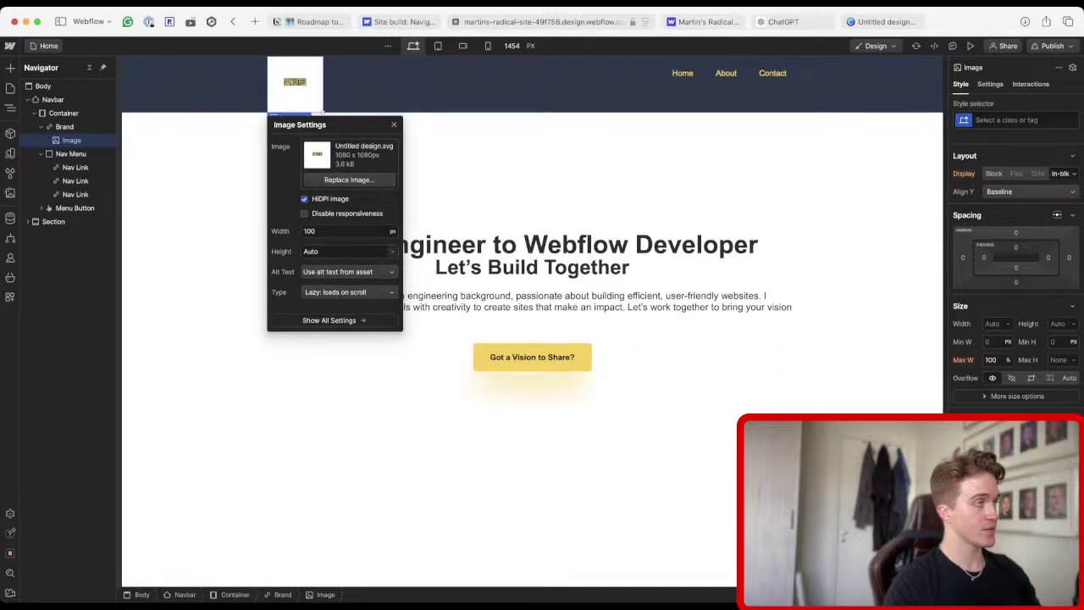
click(392, 251)
click(400, 250)
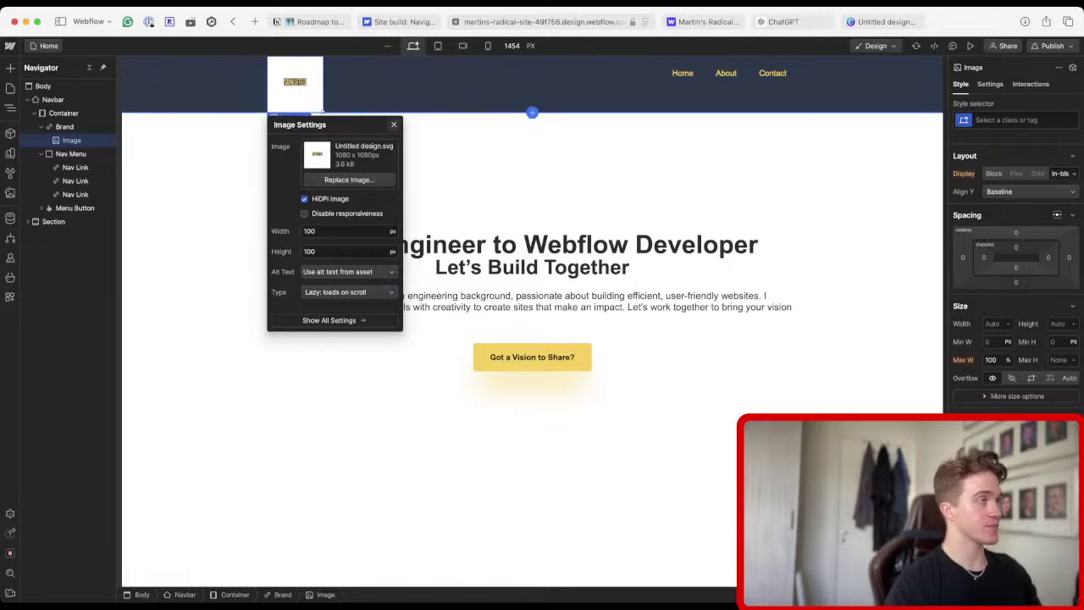
key(Escape)
Switch to the Canva design and examine the wordmark's object options and the share, download and publishing options for exporting only the logo.
key(super+9)
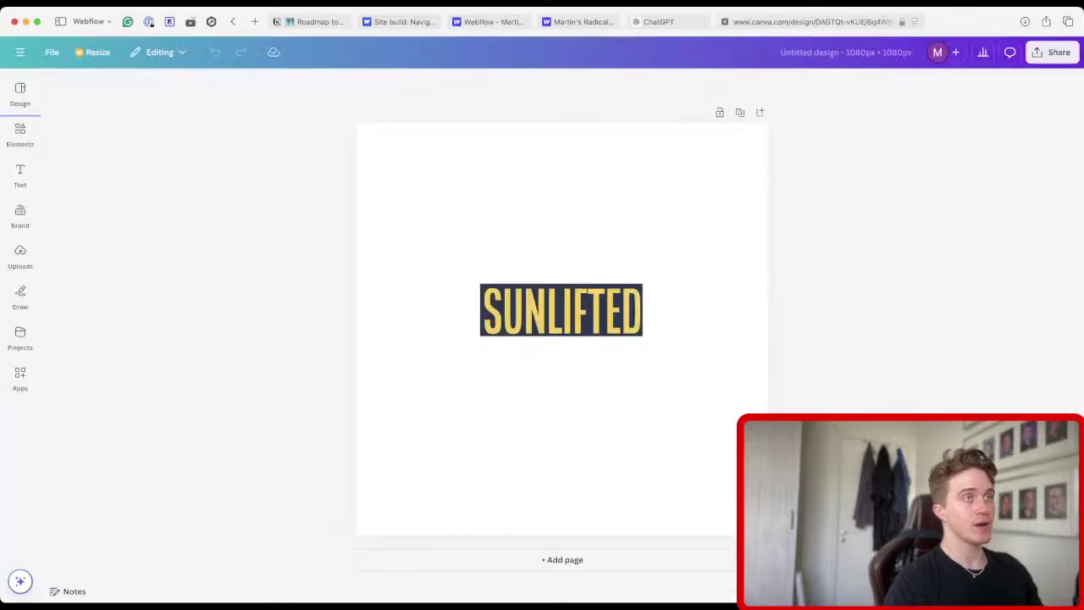
click(560, 310)
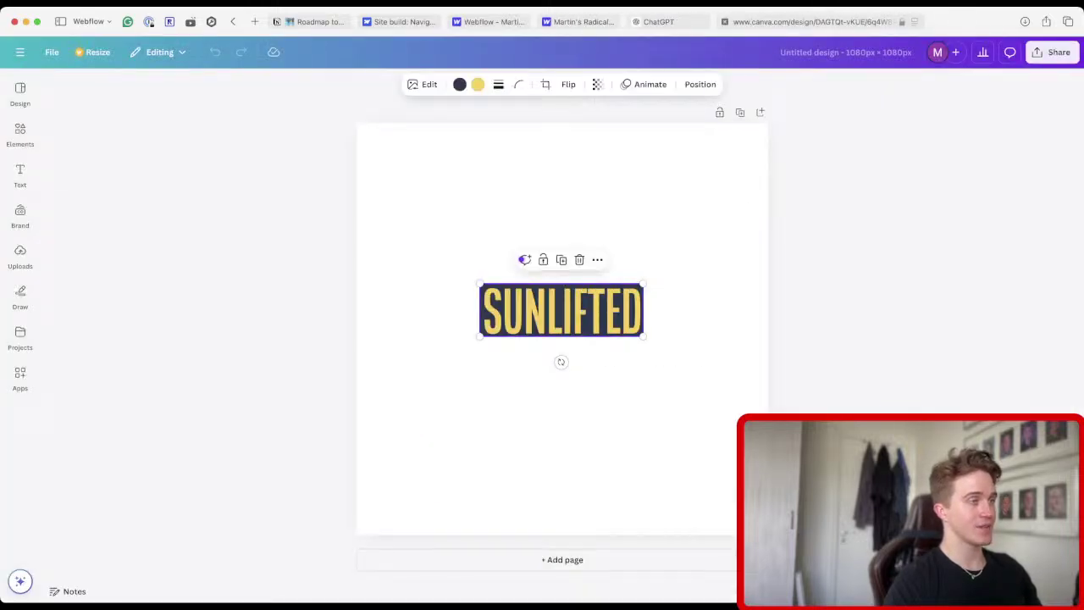
right_click(563, 323)
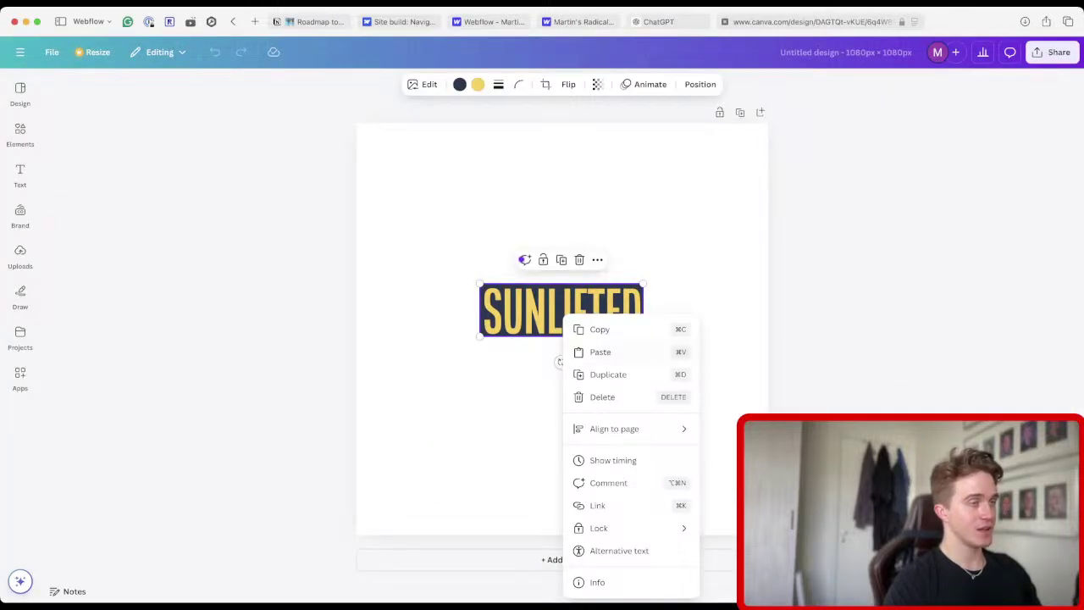
mouse_move(627, 429)
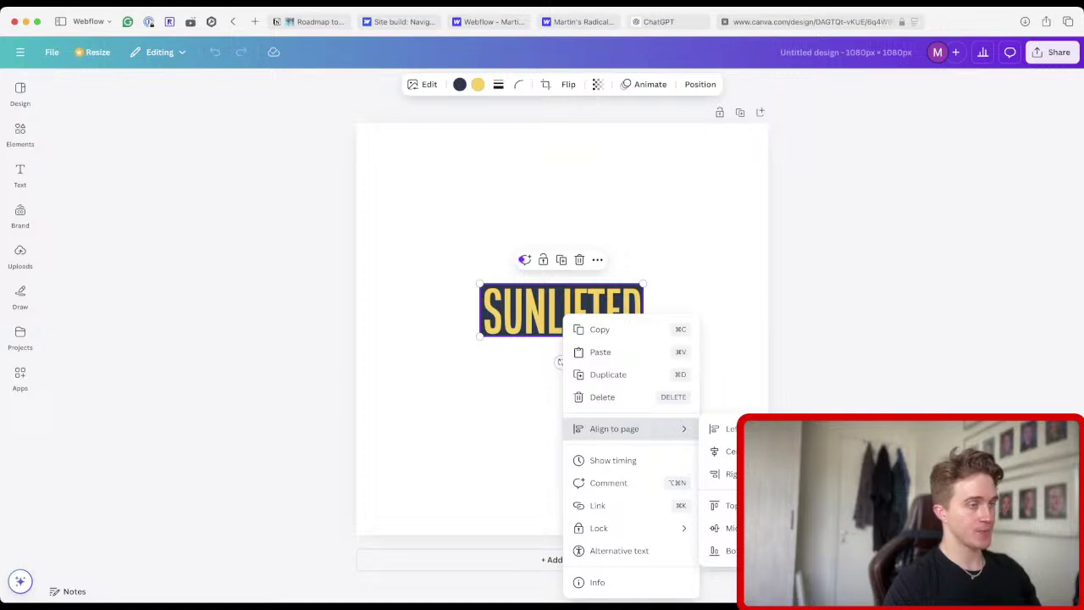
key(Escape)
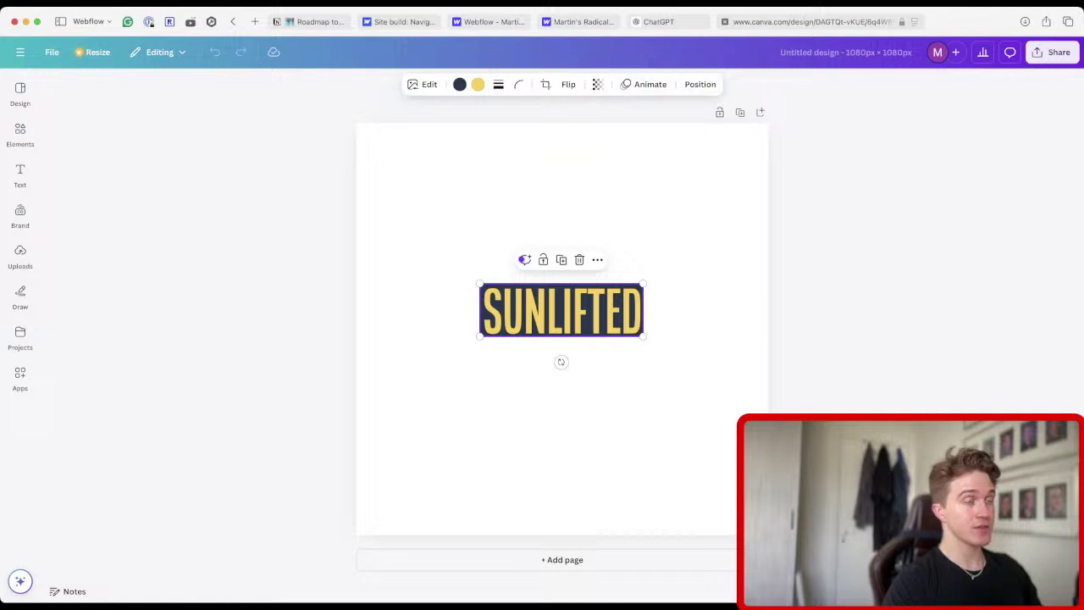
right_click(571, 308)
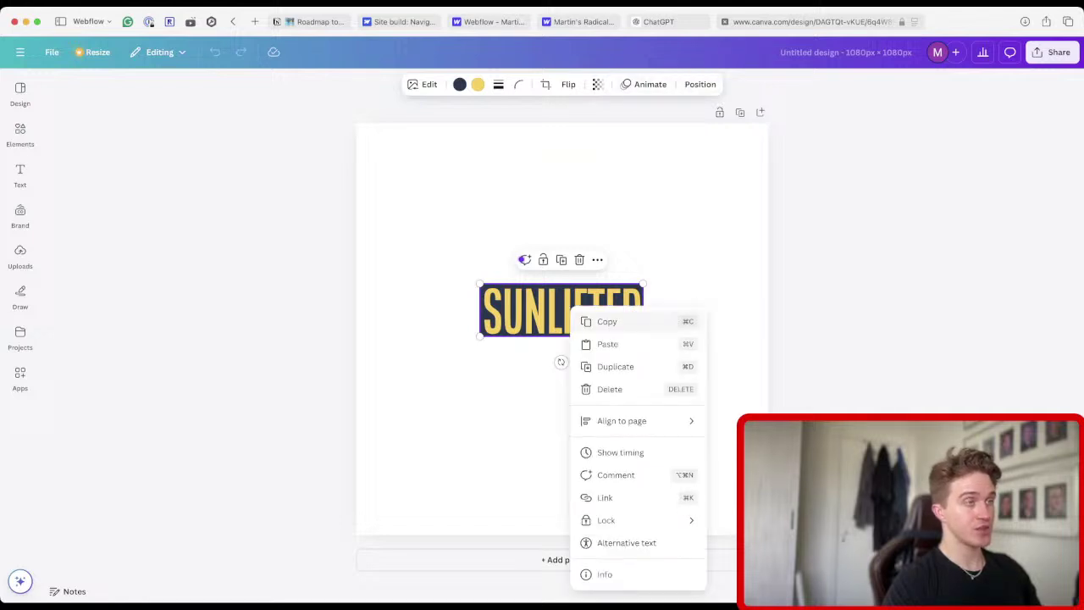
click(601, 320)
click(1052, 51)
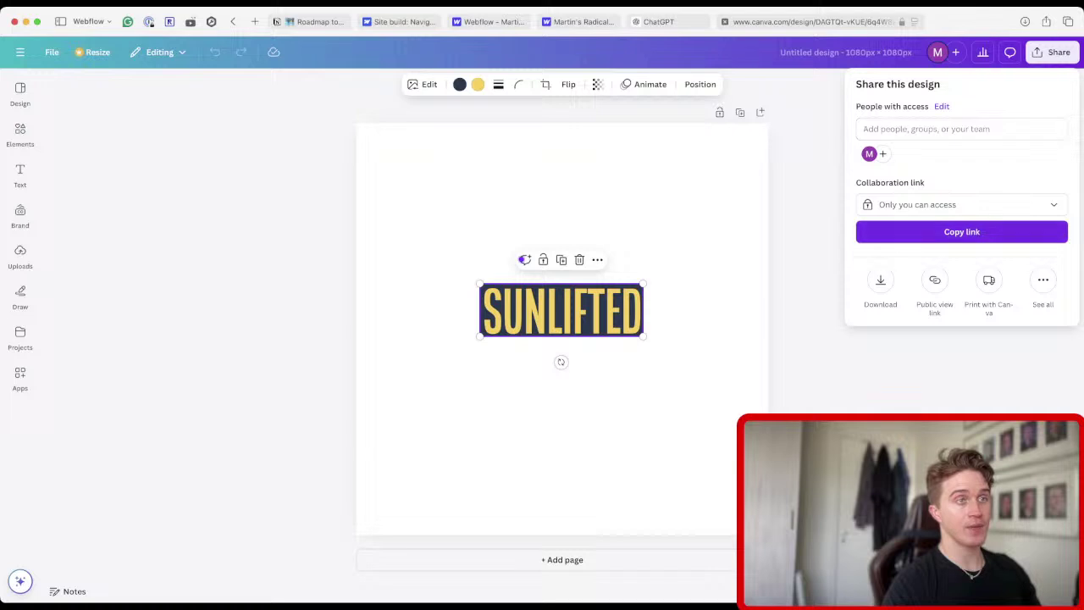
click(879, 280)
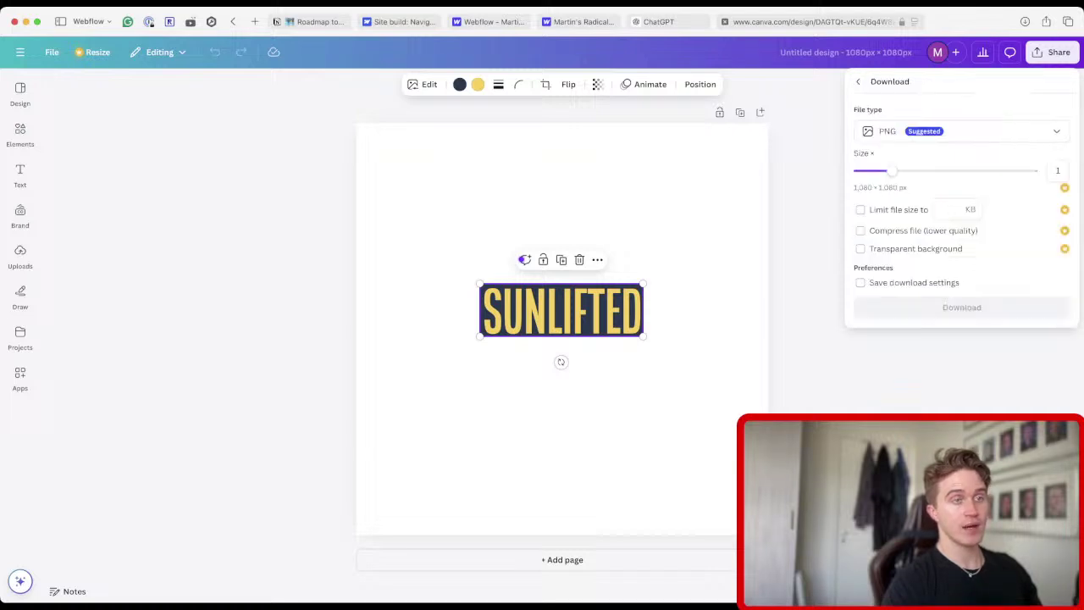
click(961, 131)
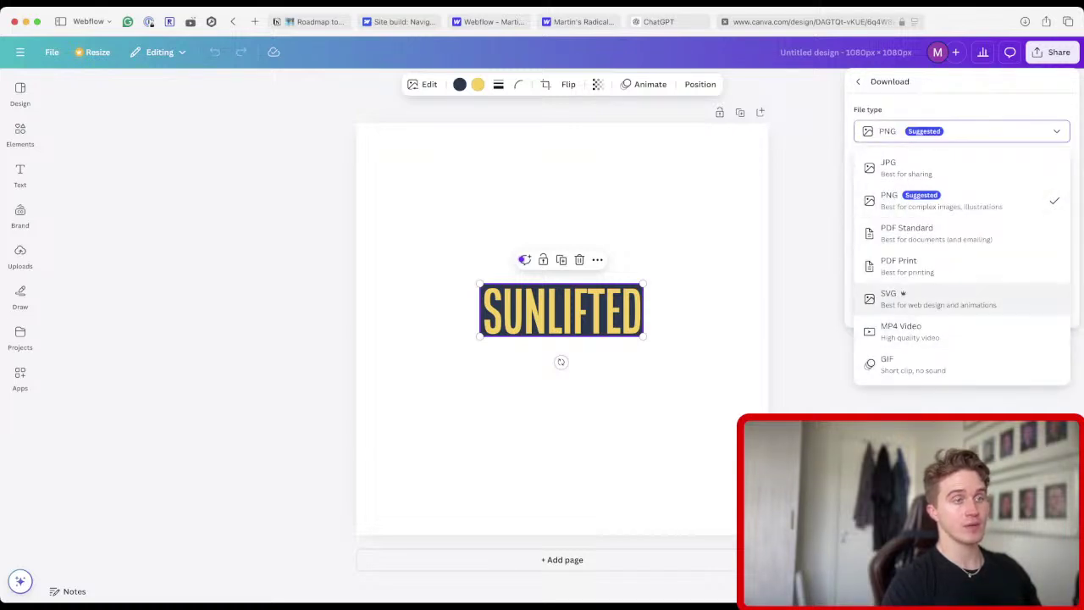
click(931, 298)
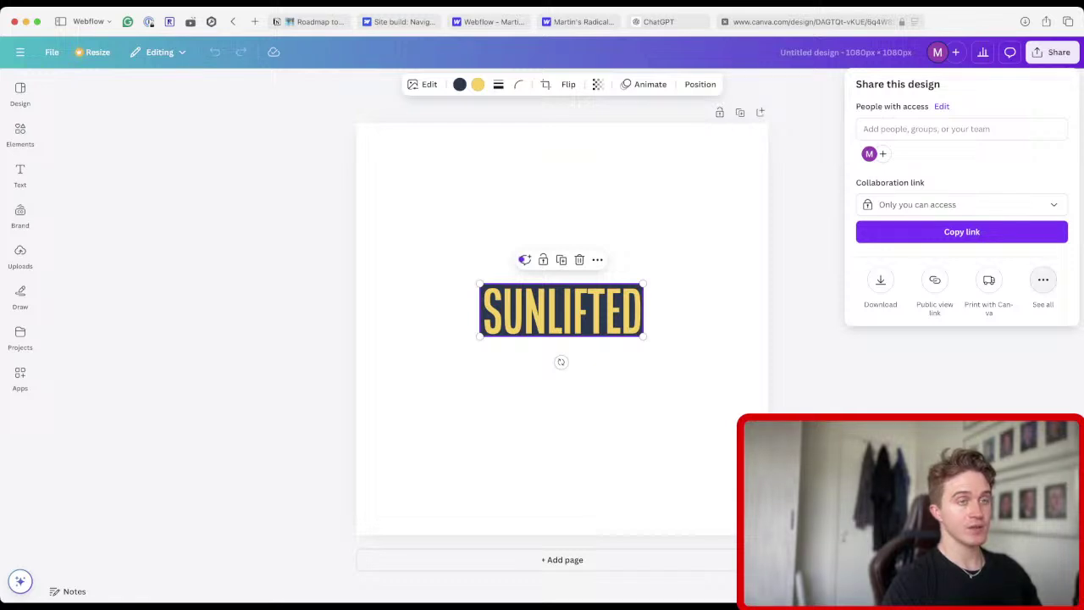
click(1043, 279)
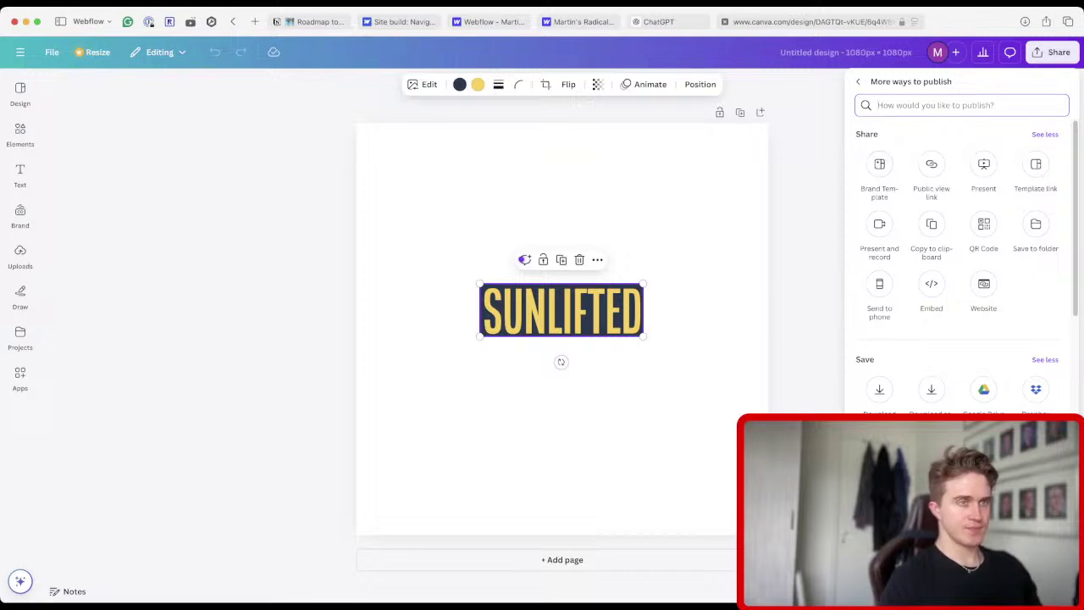
key(Escape)
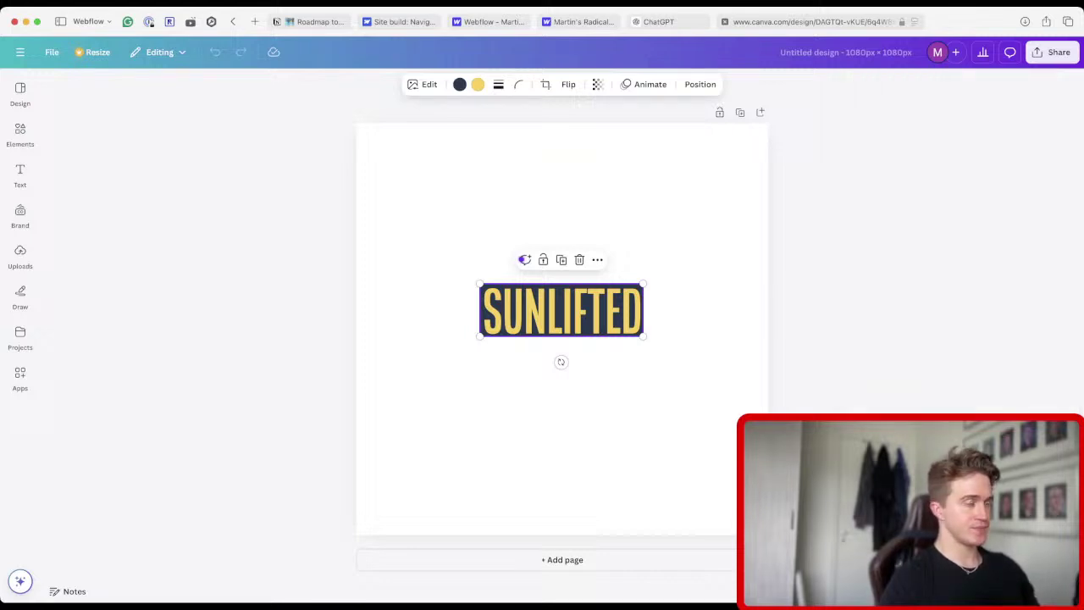
Move the SUNLIFTED wordmark to the page's upper-left corner and enlarge it to the full page width.
drag(561, 310, 438, 149)
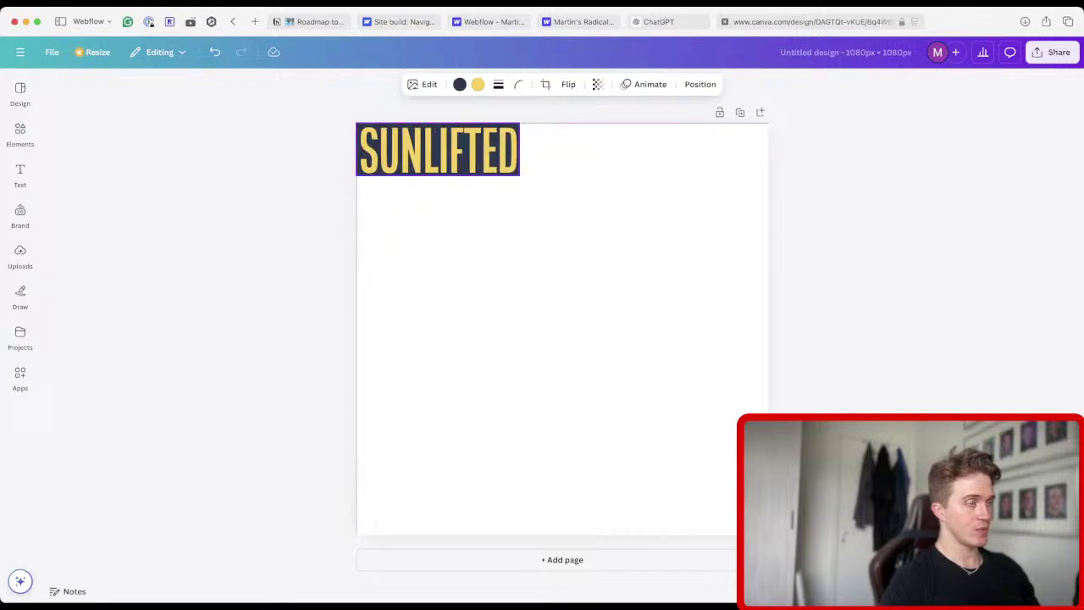
drag(438, 149, 437, 149)
drag(519, 176, 768, 256)
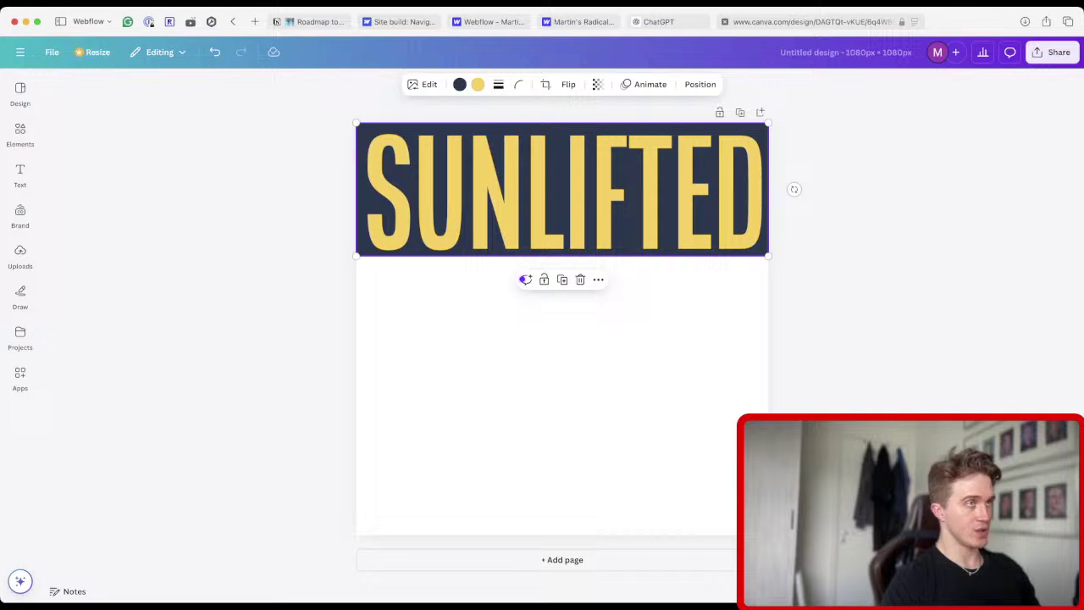
Examine the blank page's options and the design, apps and projects tools for a way to change the page size.
right_click(653, 368)
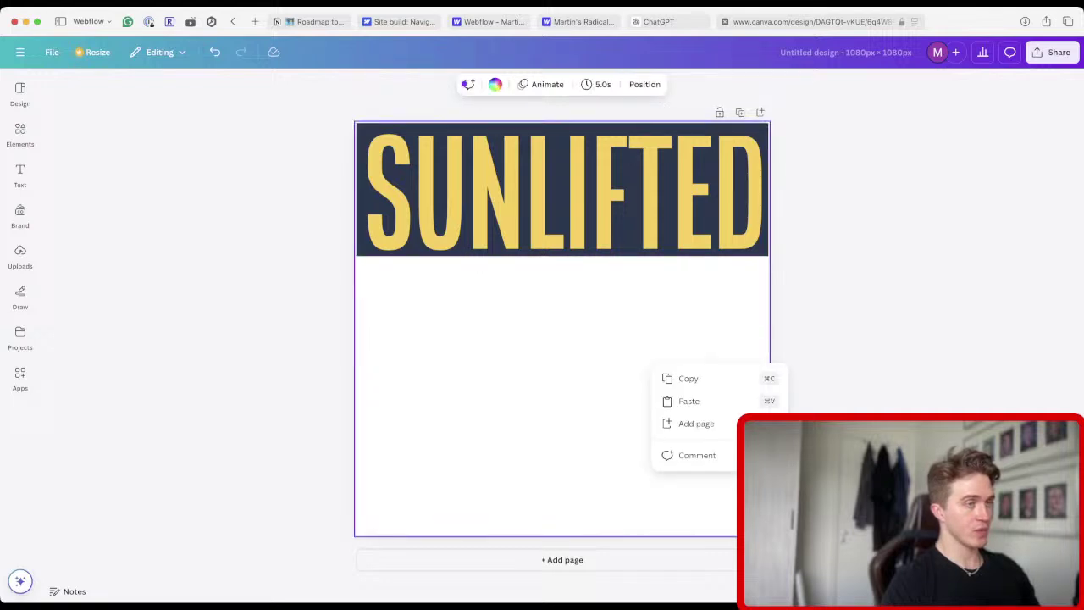
key(Escape)
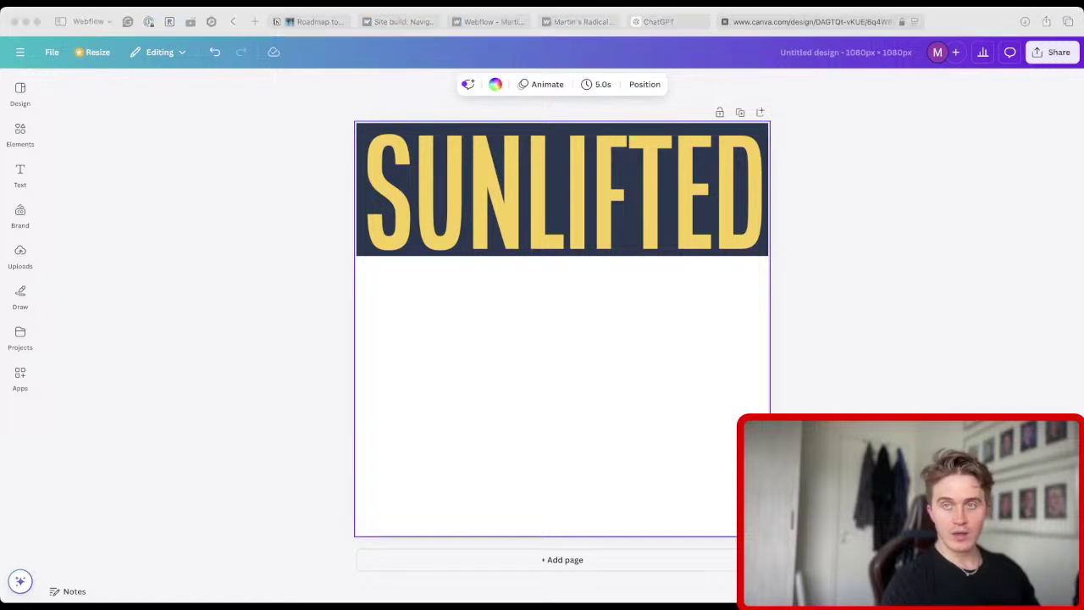
key(Escape)
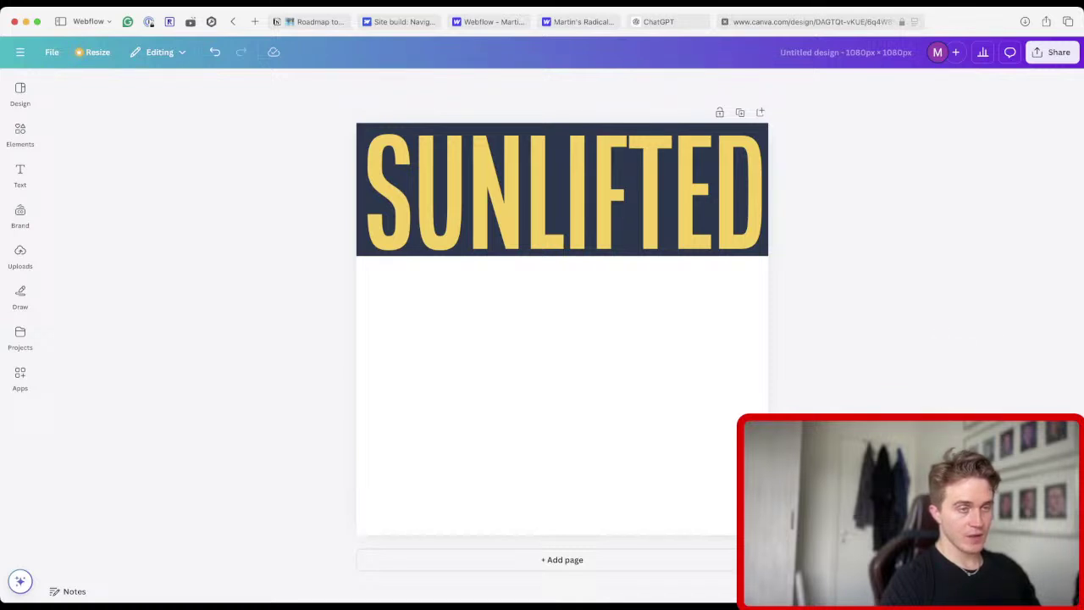
key(super+minus)
key(super+equal)
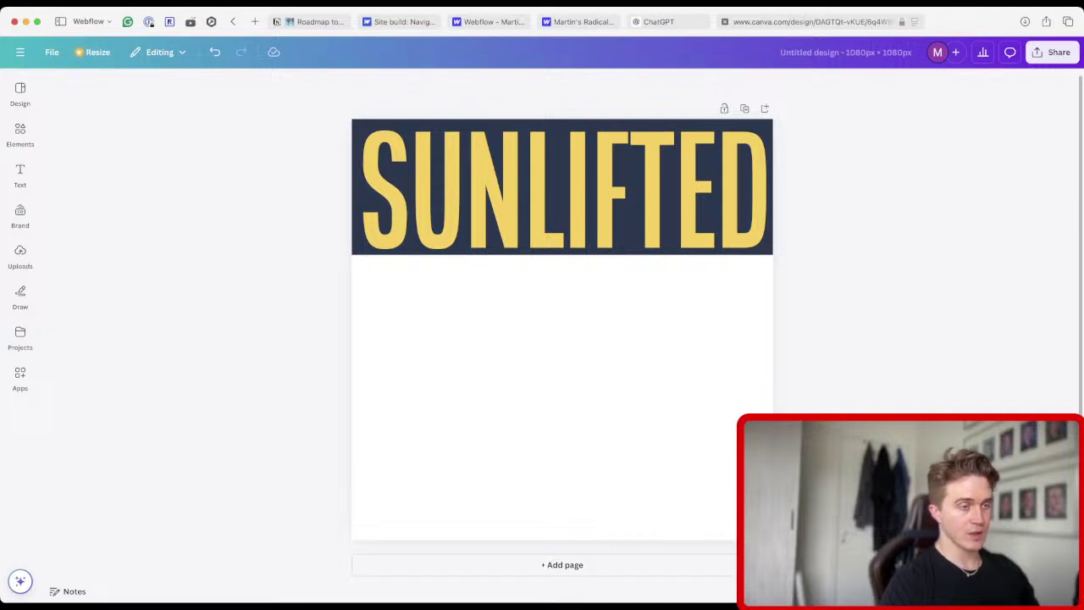
right_click(623, 482)
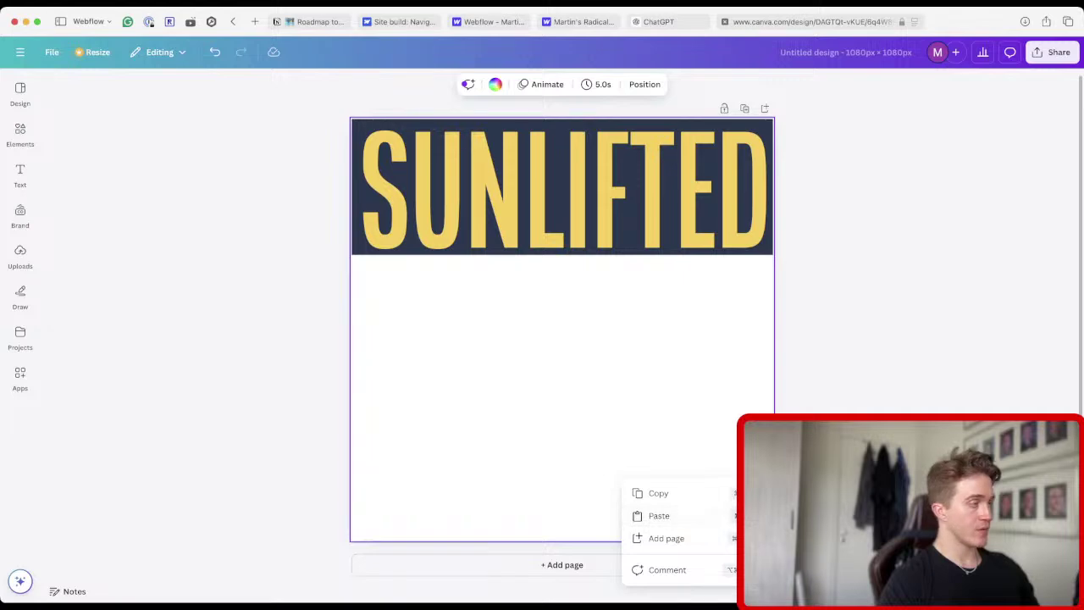
key(Escape)
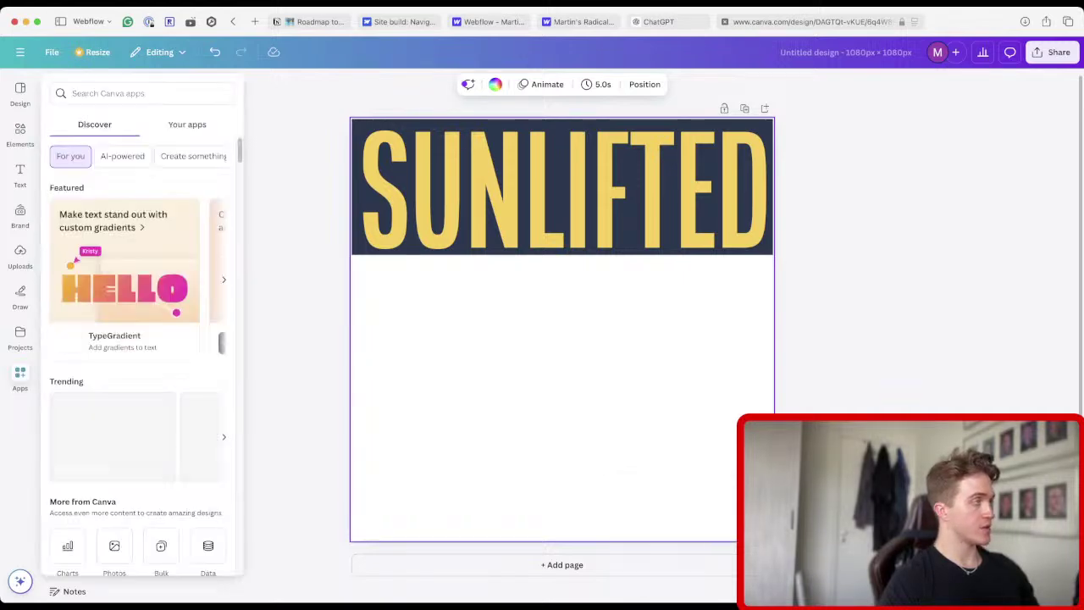
mouse_move(21, 174)
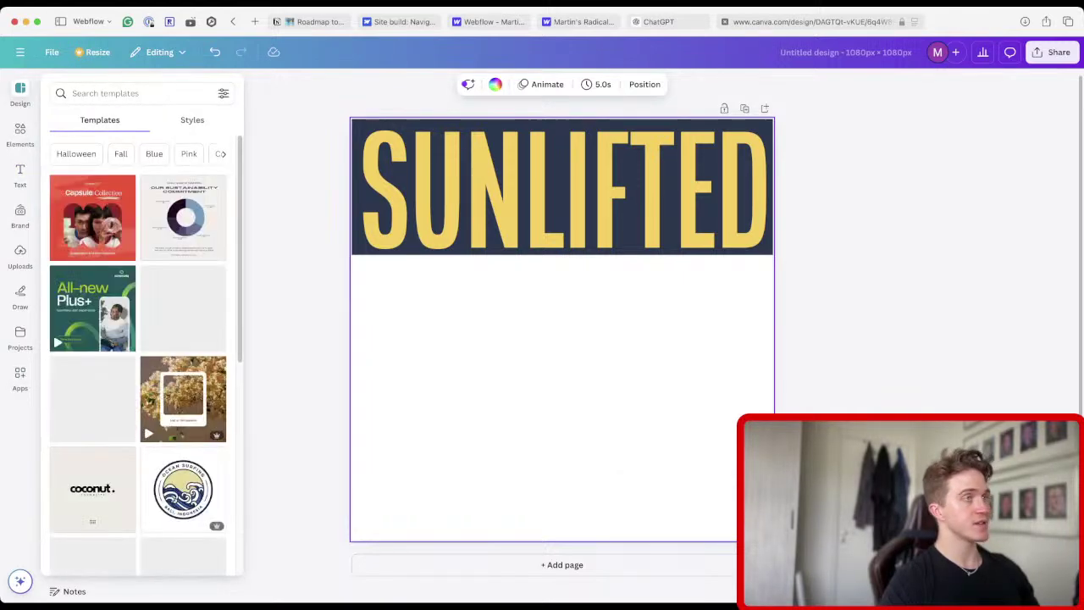
key(Escape)
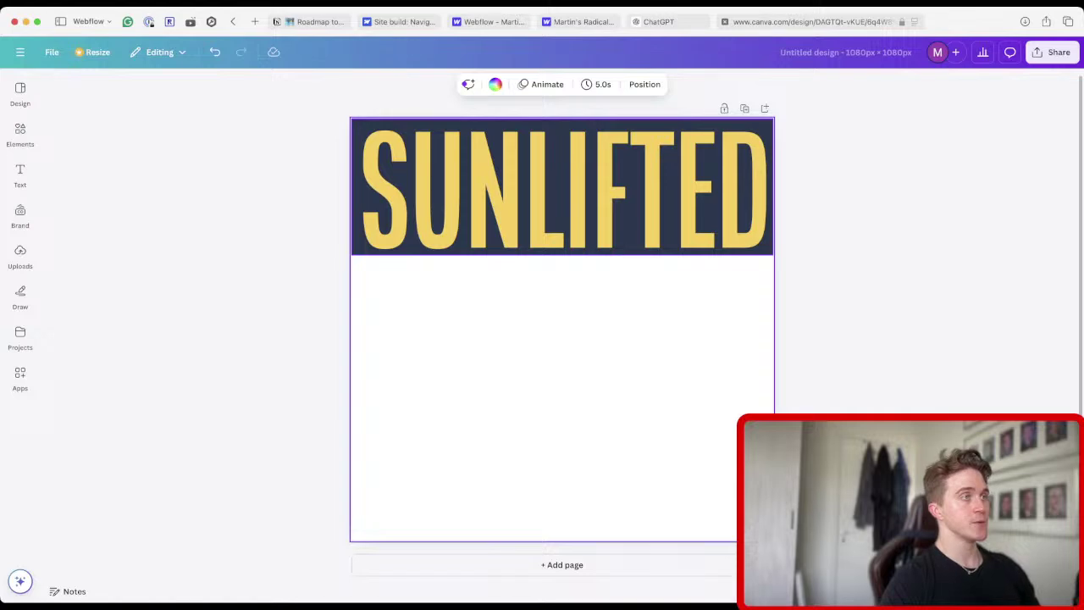
click(834, 187)
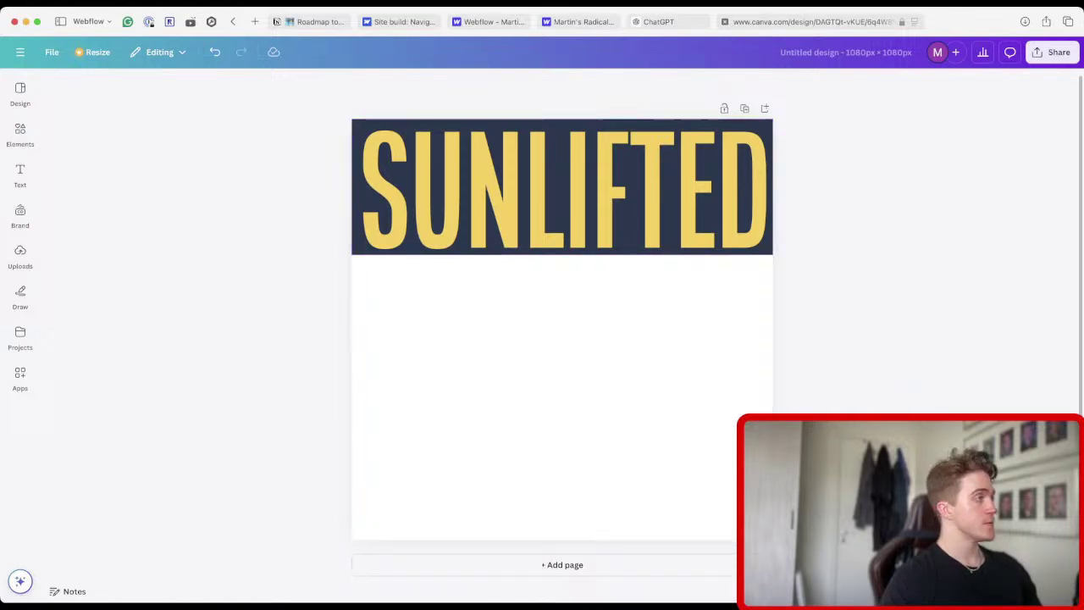
mouse_move(21, 215)
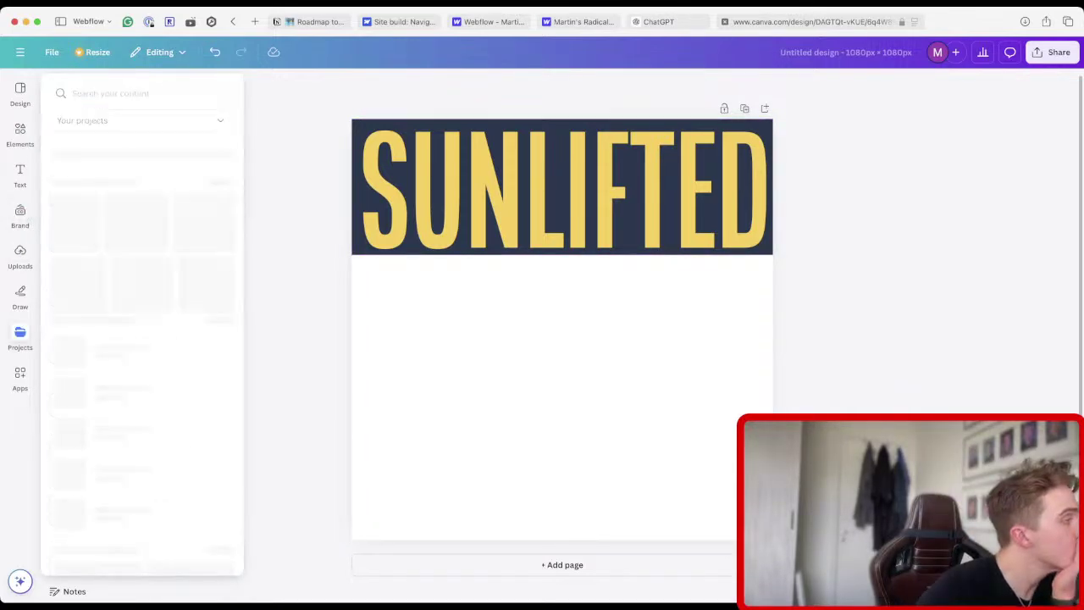
Search the web in a new browser tab for "canva adjust size of page".
key(super+t)
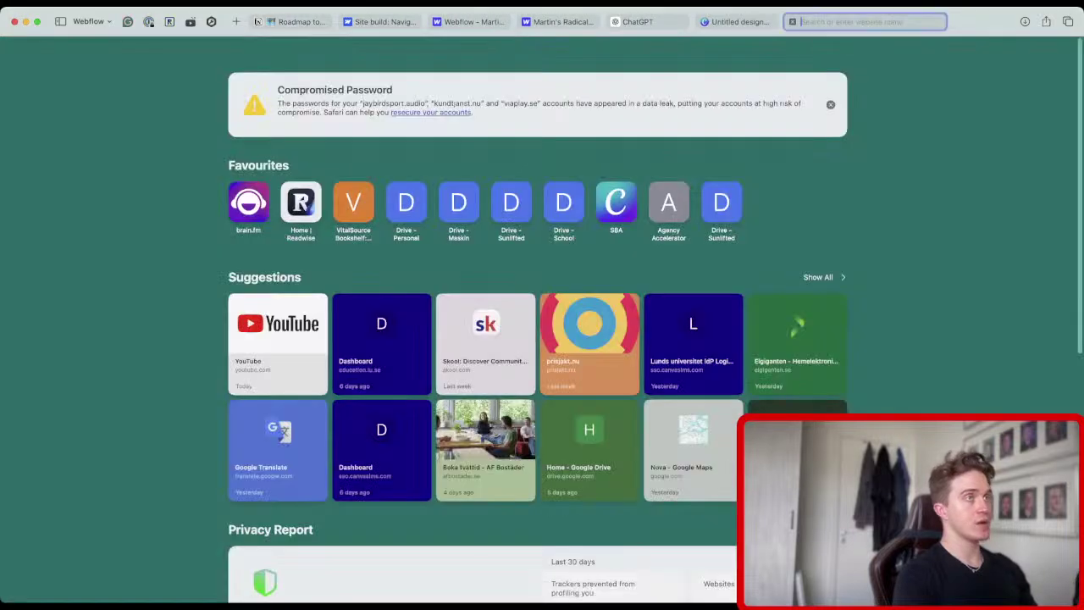
text(canva adjust size ov)
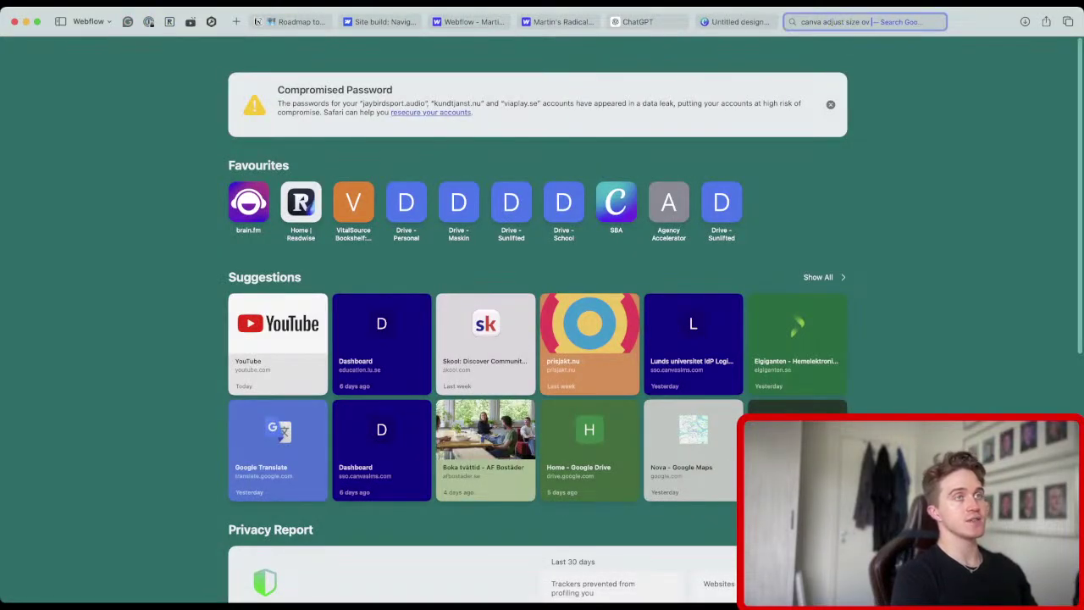
key(BackSpace)
text(f p)
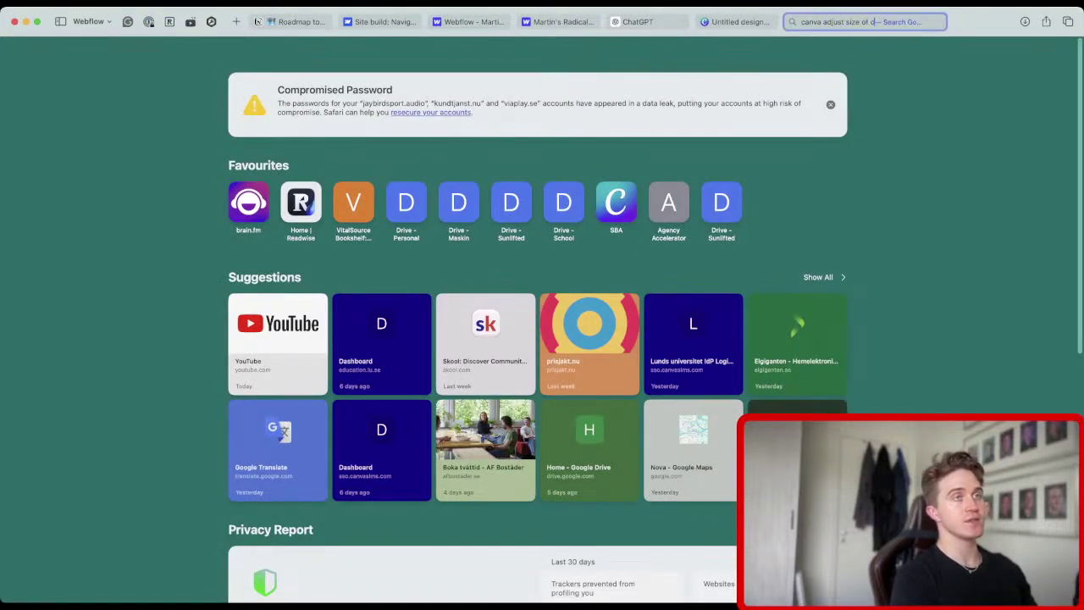
text(age)
key(Return)
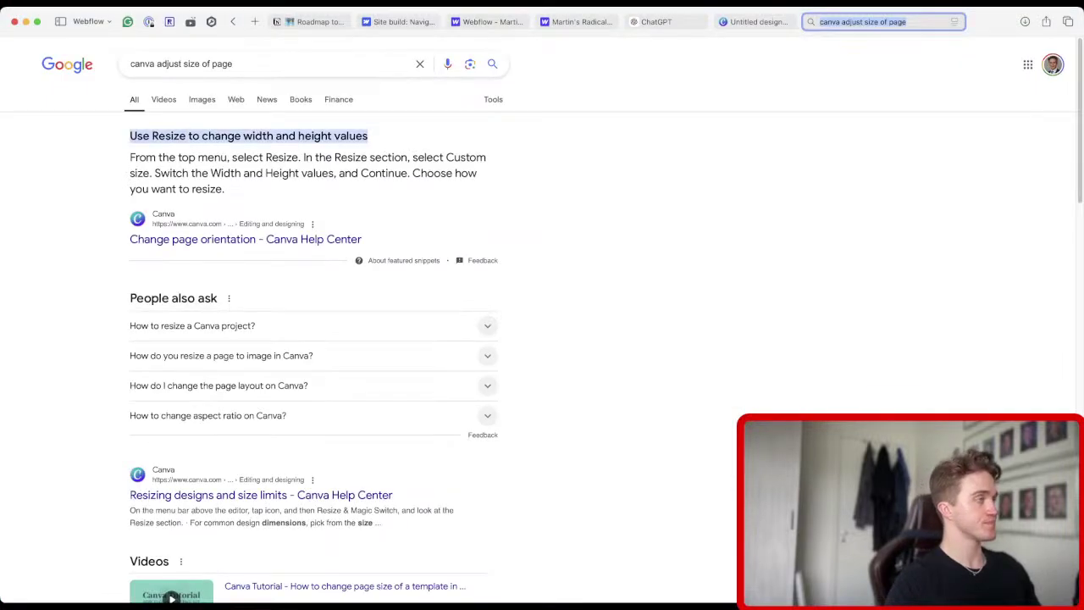
Return to the Canva design, view its custom resize options and check the SUNLIFTED wordmark's width and height.
key(ctrl+shift+Tab)
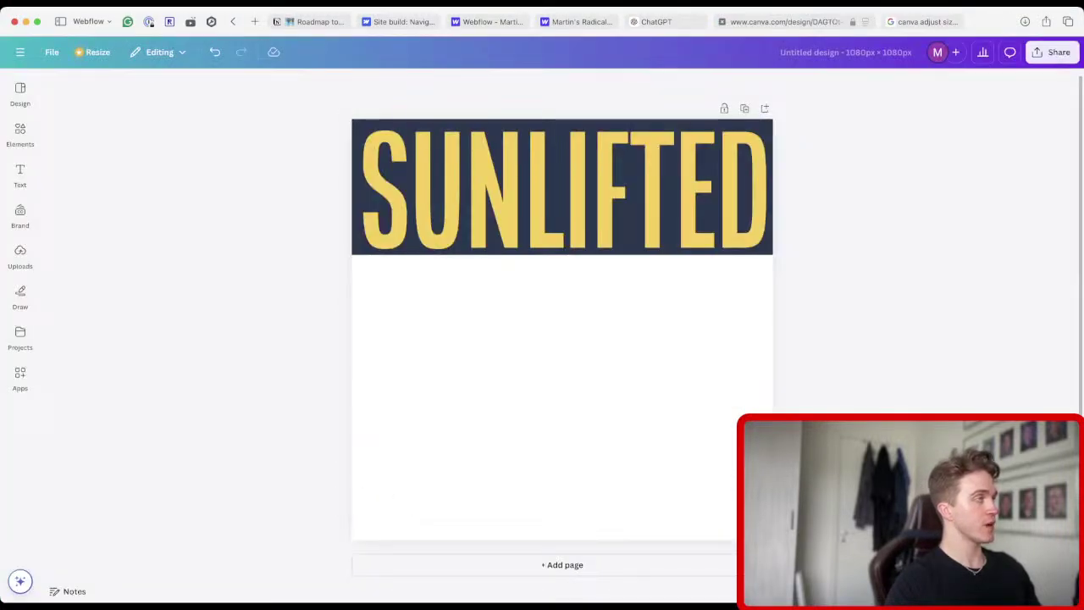
click(92, 52)
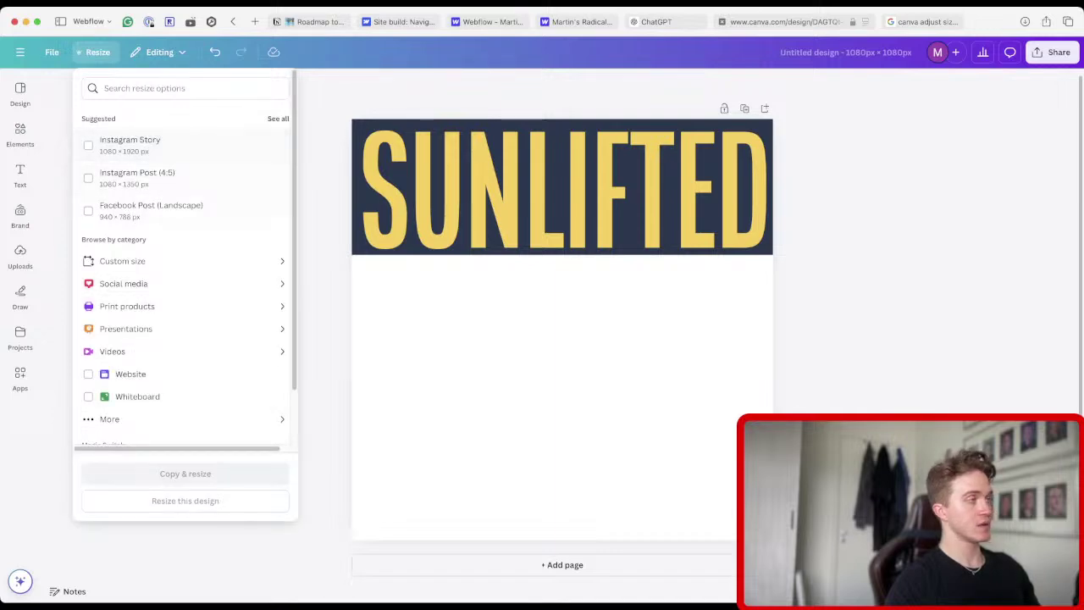
click(122, 261)
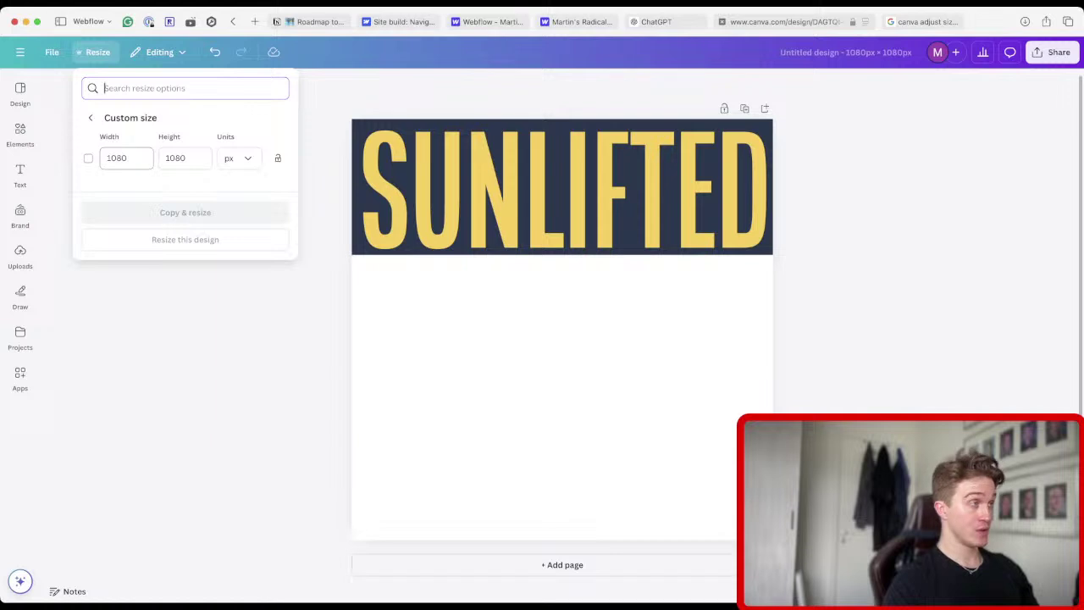
click(508, 203)
click(508, 203)
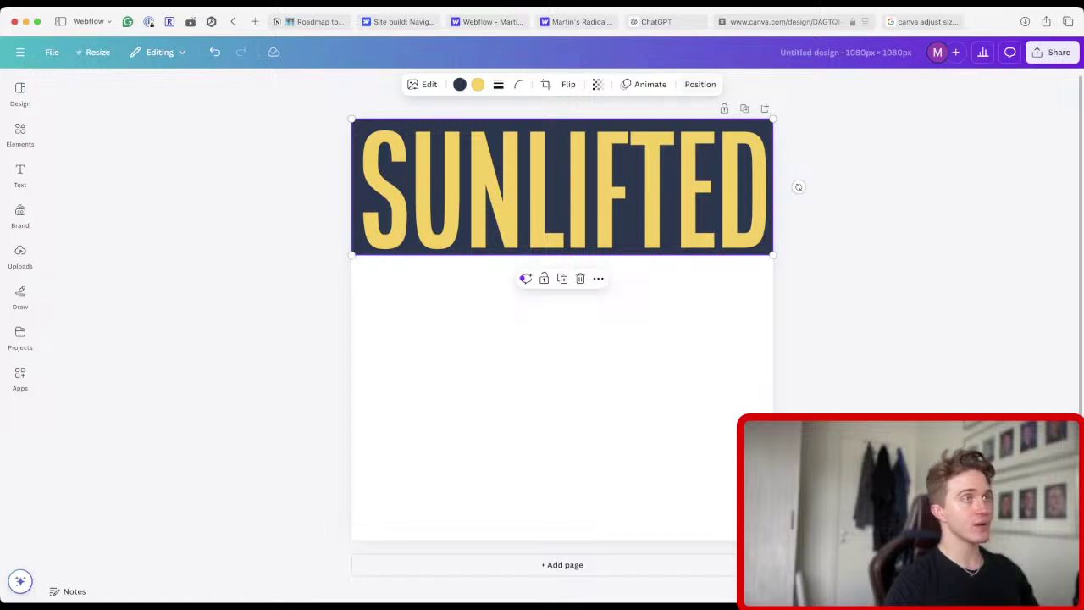
click(700, 85)
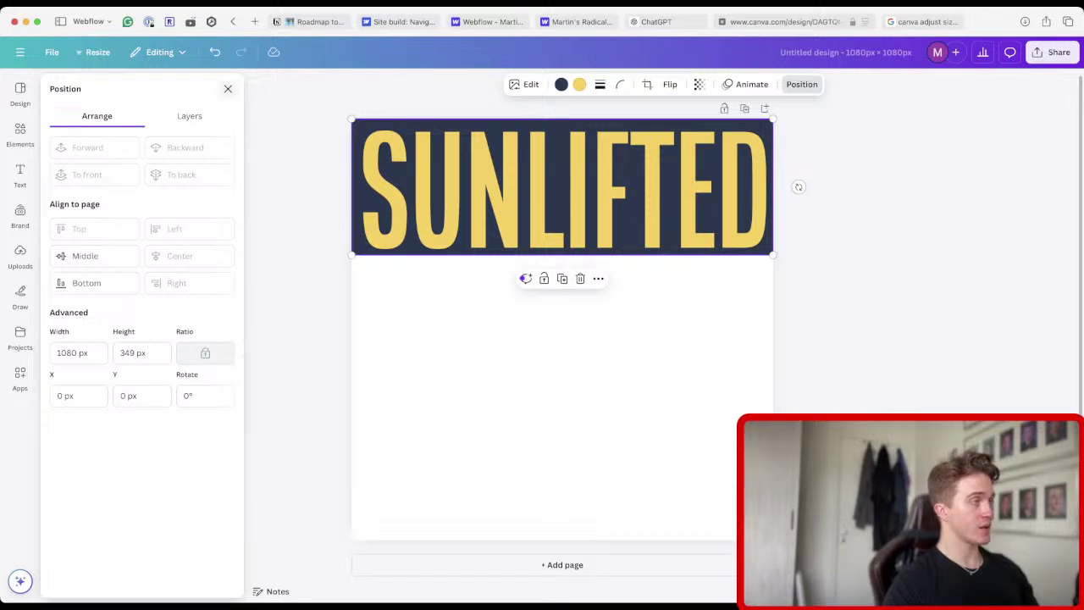
click(228, 89)
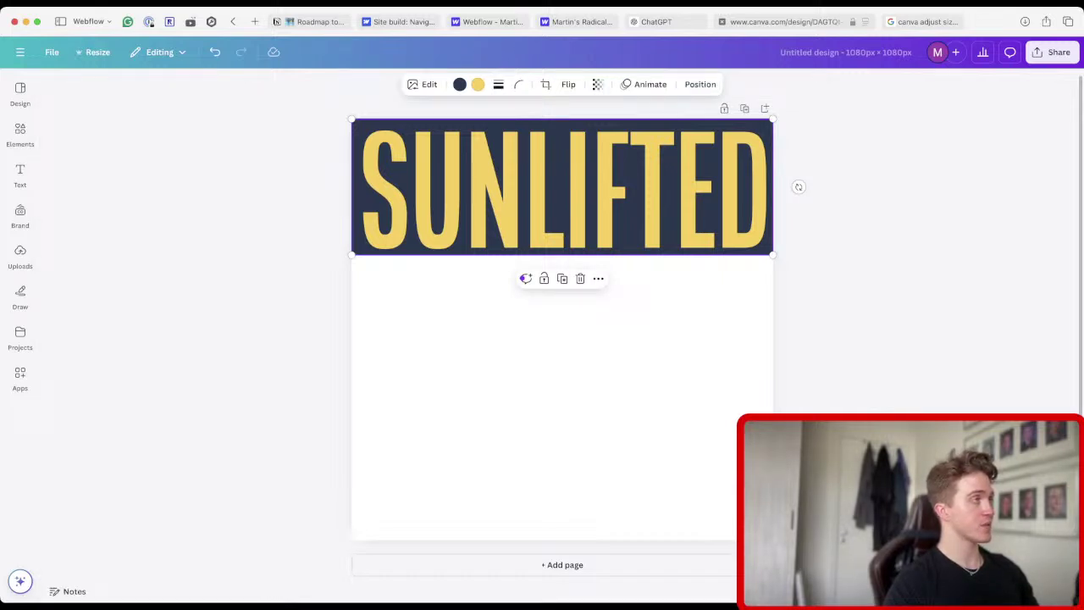
Resize the existing design to a custom size of 1080 × 349 px and dismiss the resize tip.
click(95, 52)
click(153, 263)
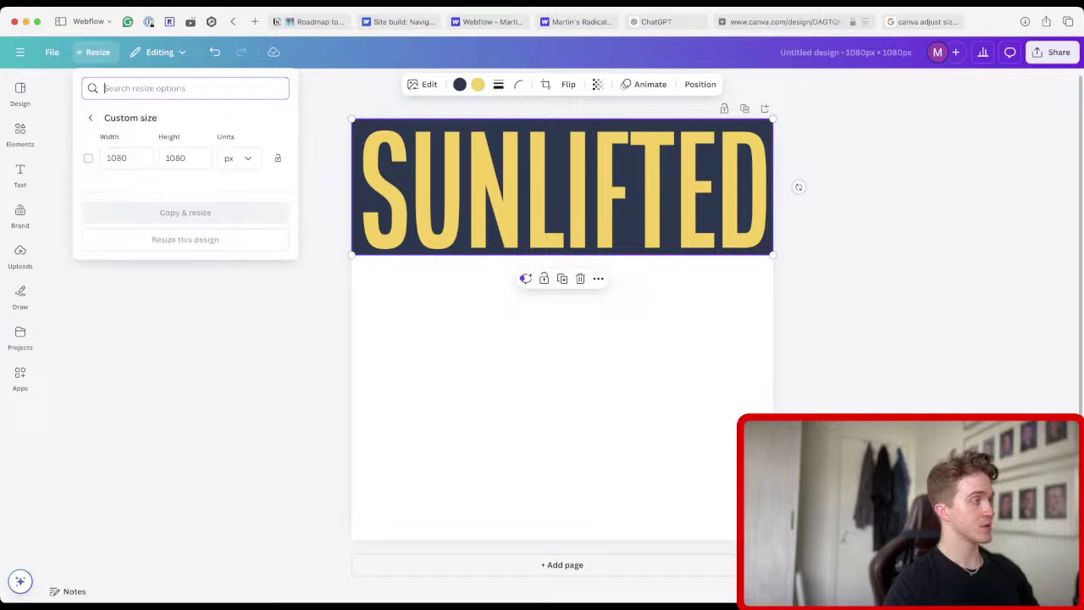
click(188, 158)
text(49)
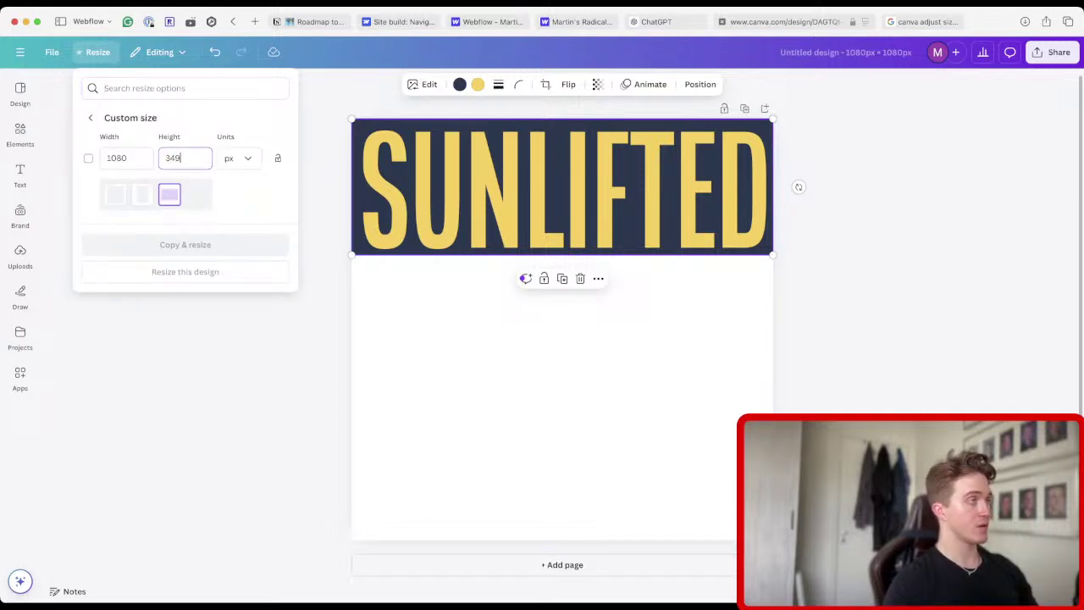
key(Return)
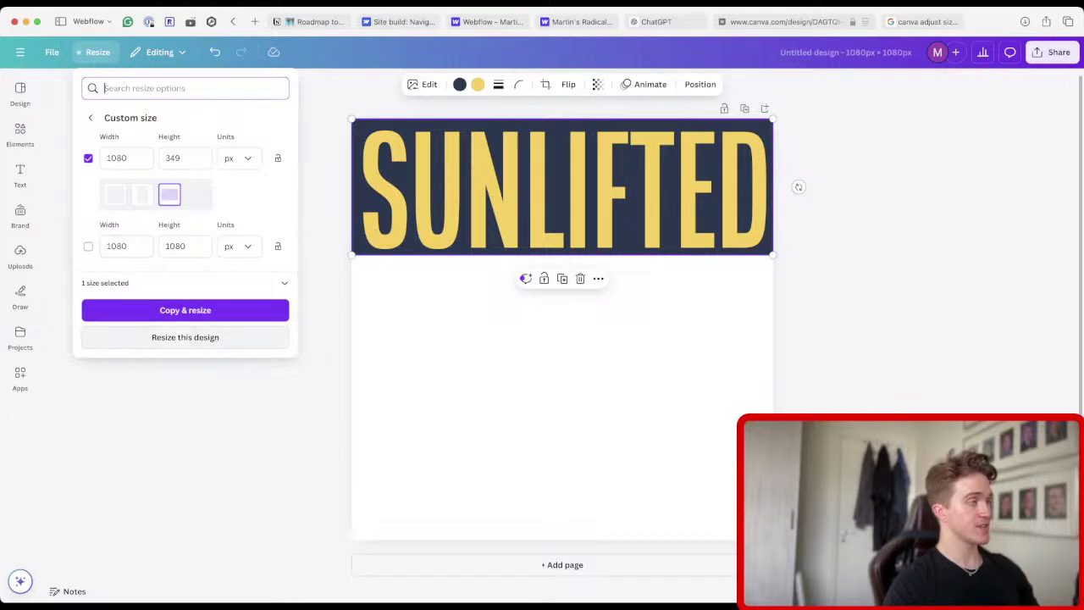
click(185, 337)
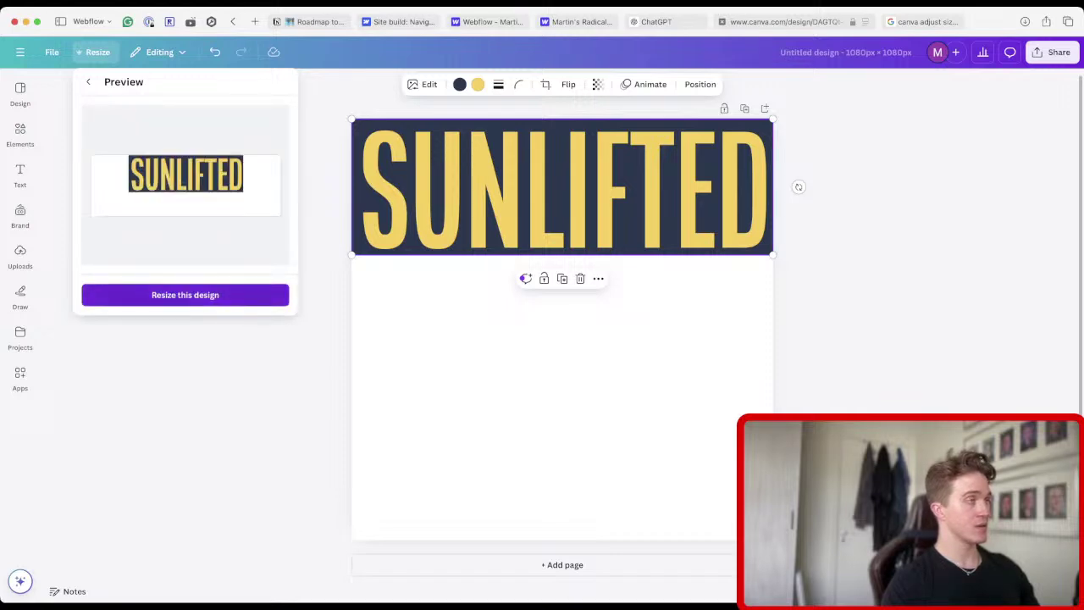
click(158, 290)
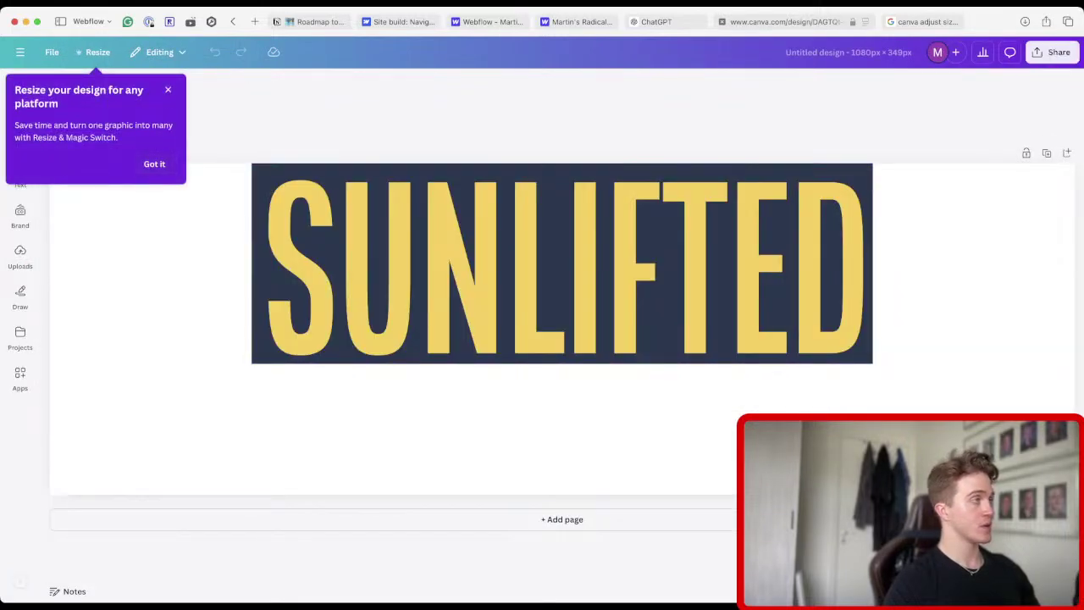
click(155, 164)
Align the SUNLIFTED wordmark with the page's left edge and enlarge it to fill the whole page.
drag(508, 263, 360, 263)
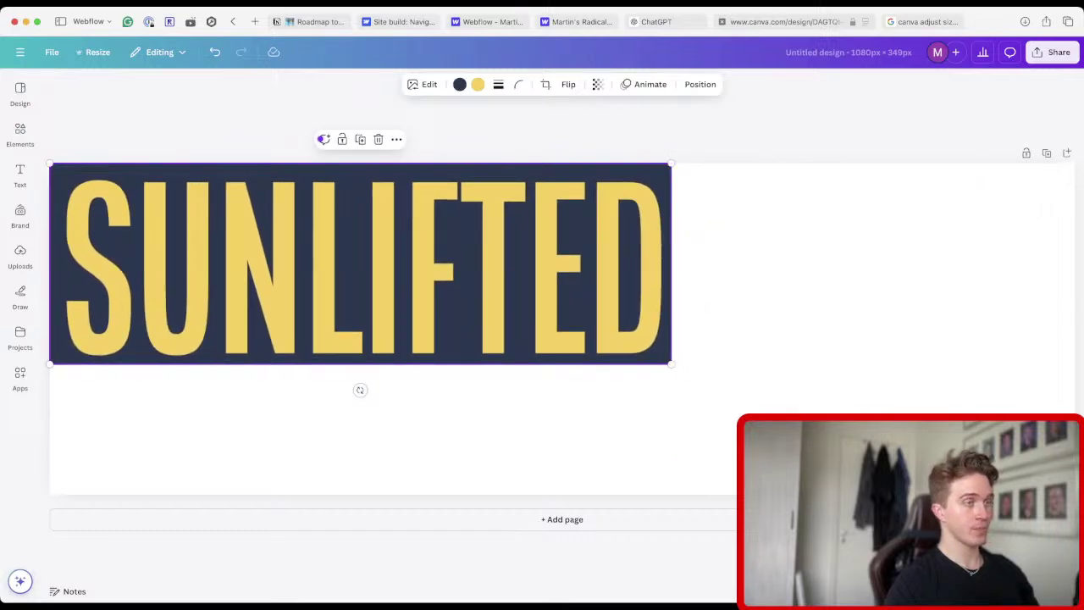
drag(670, 365, 1073, 493)
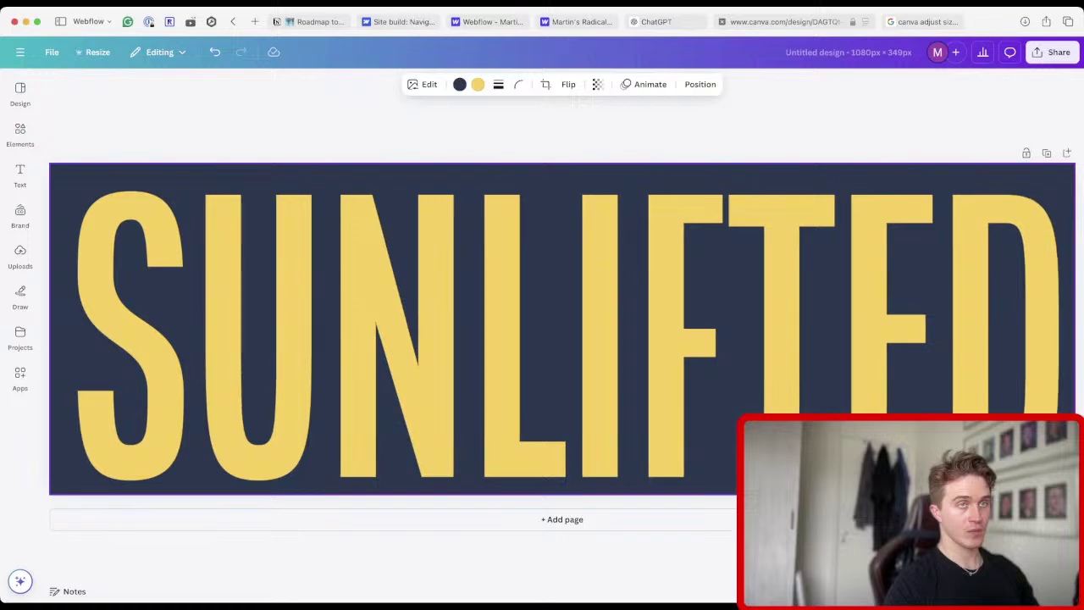
key(Escape)
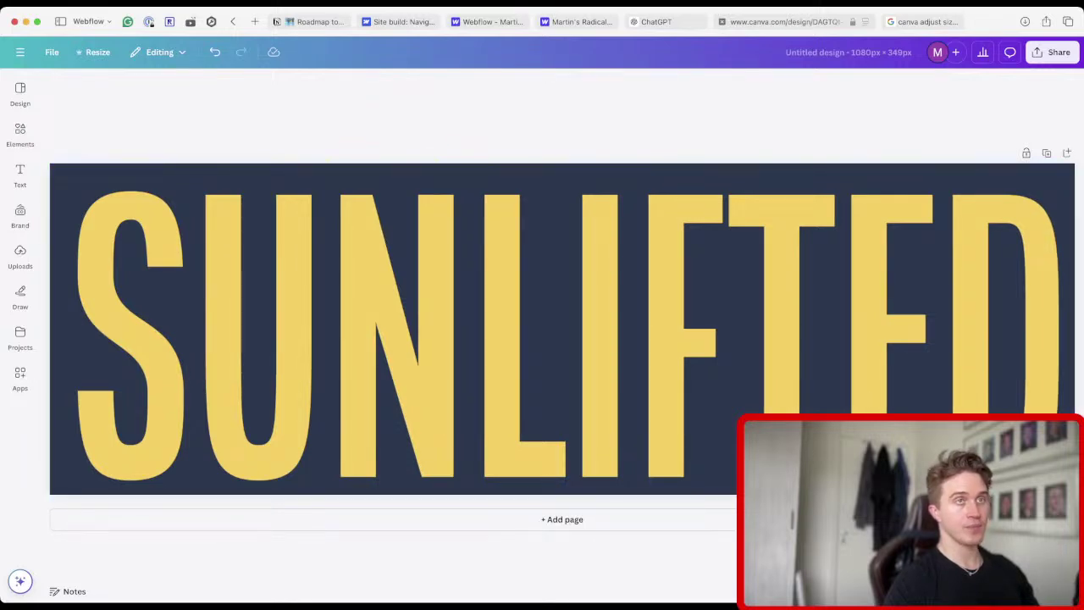
Download the resized wordmark design as an SVG file.
click(1052, 52)
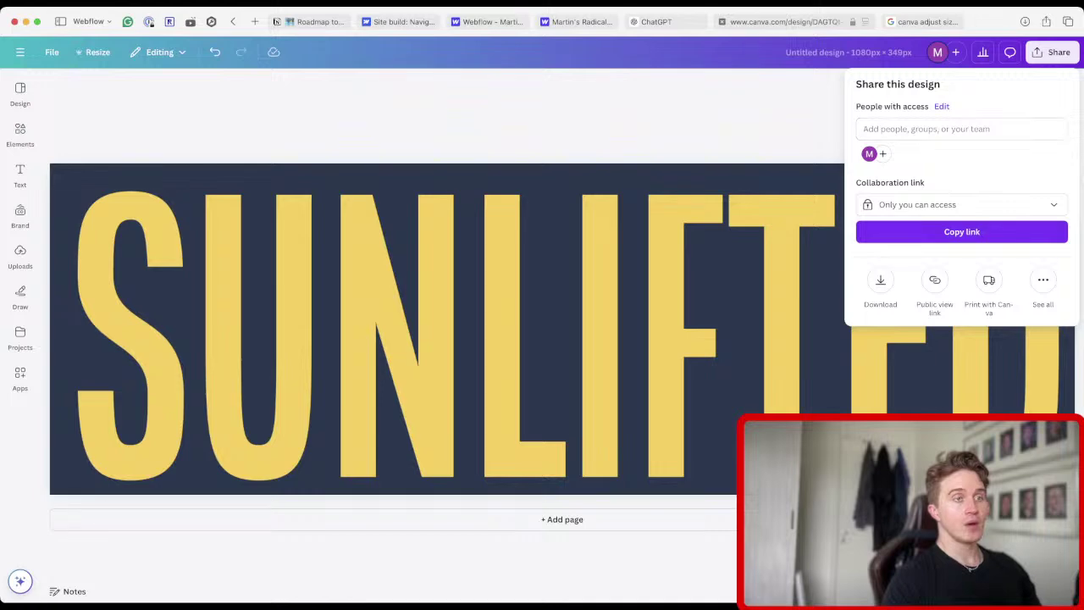
click(880, 282)
click(961, 131)
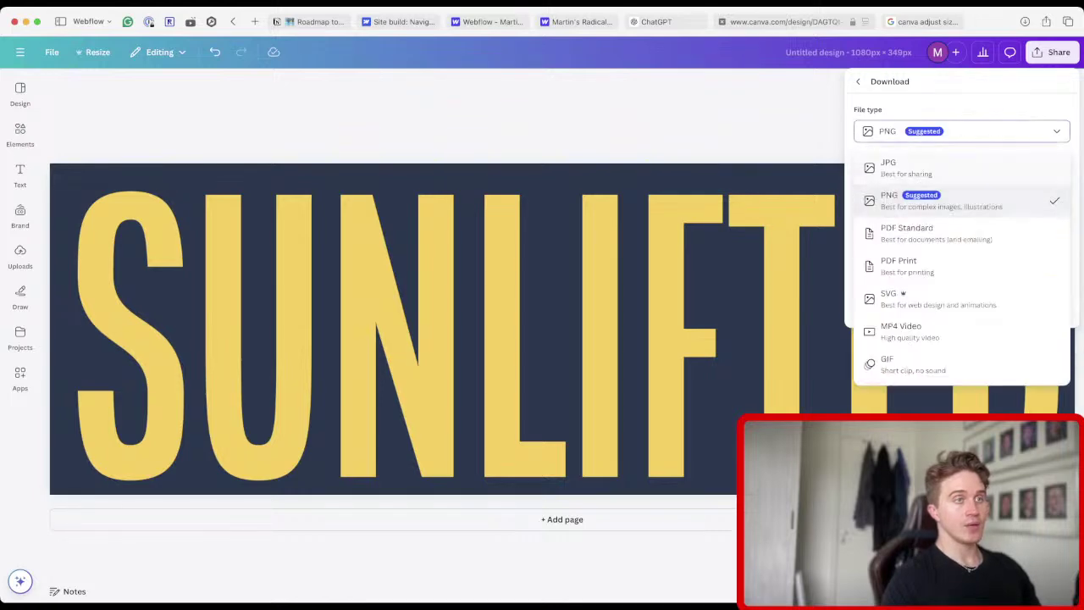
click(889, 298)
key(Escape)
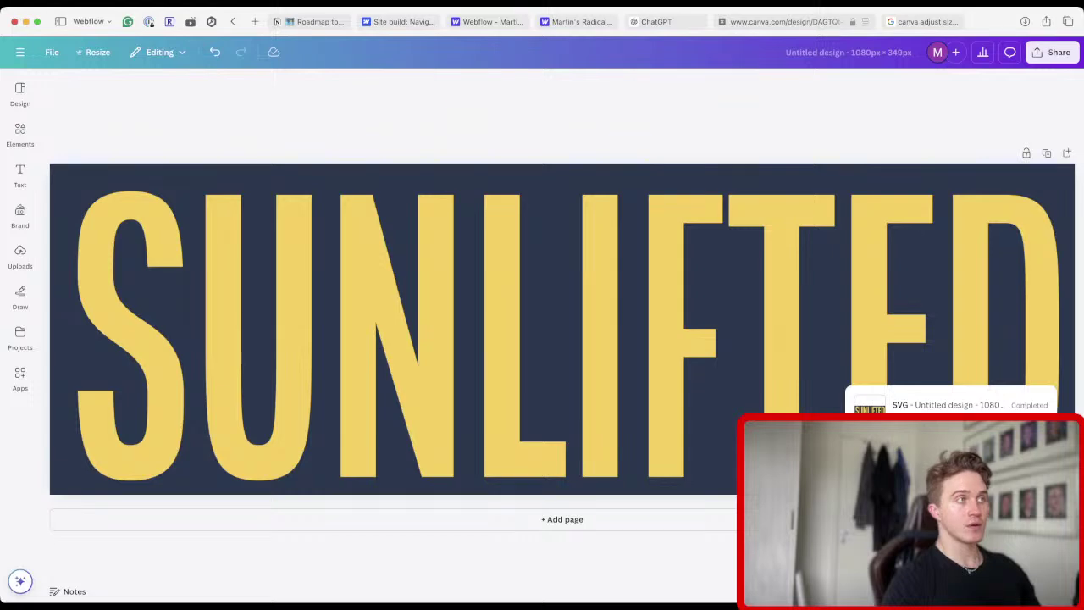
Switch to the Webflow Designer, delete the Untitled design.svg asset and upload the newly downloaded wordmark SVG.
click(581, 22)
key(ctrl+shift+Tab)
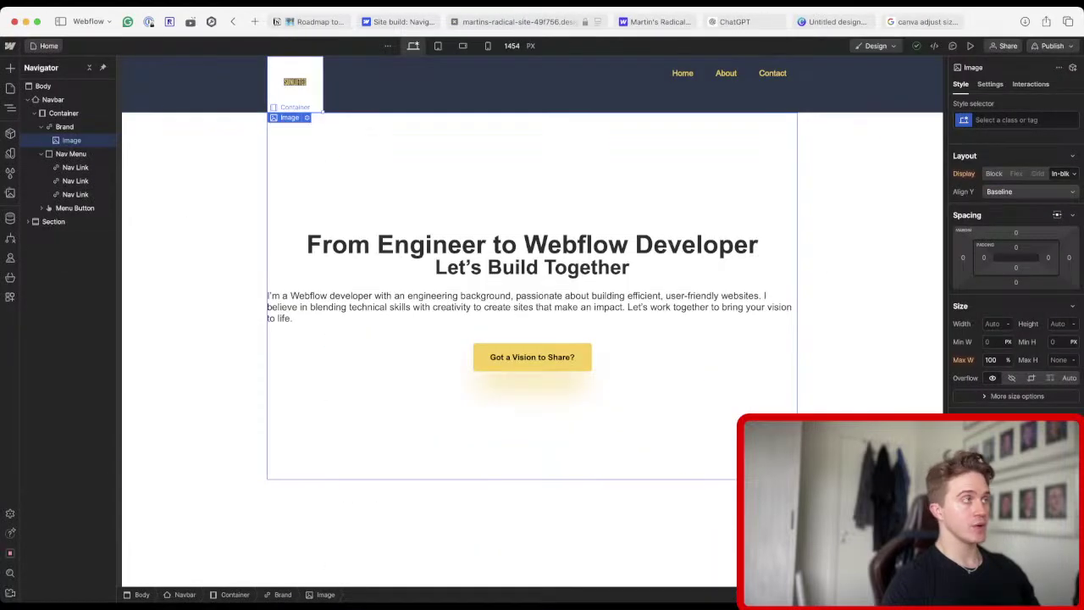
key(j)
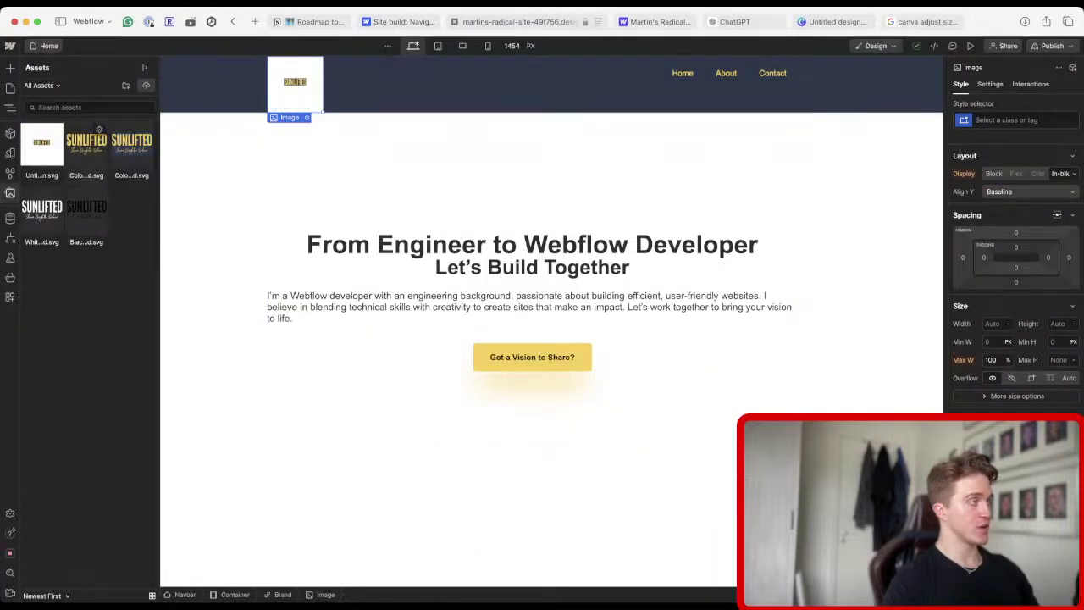
click(55, 130)
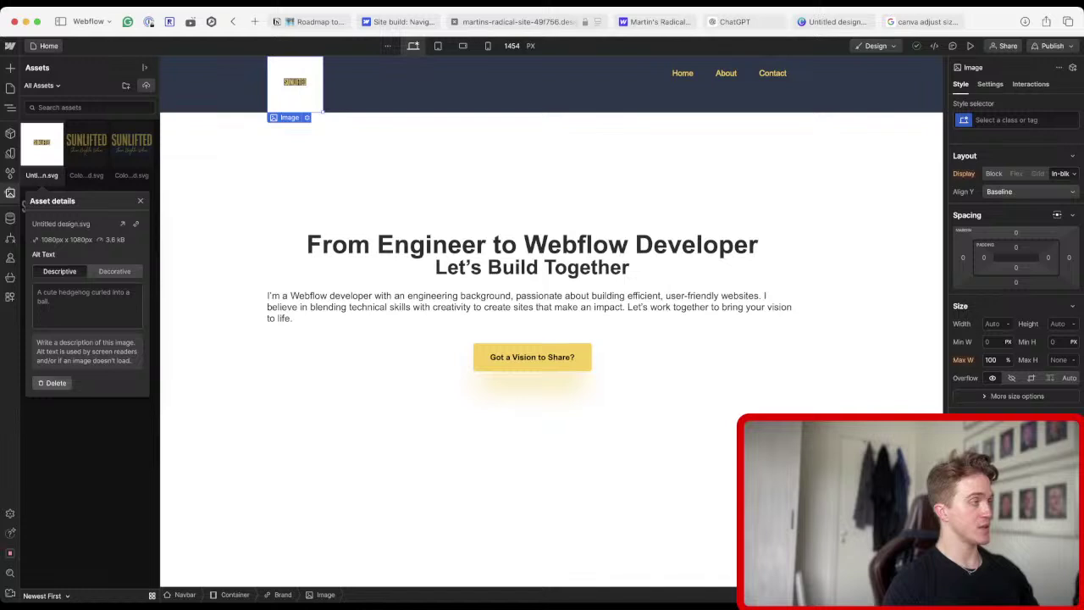
click(51, 383)
click(64, 450)
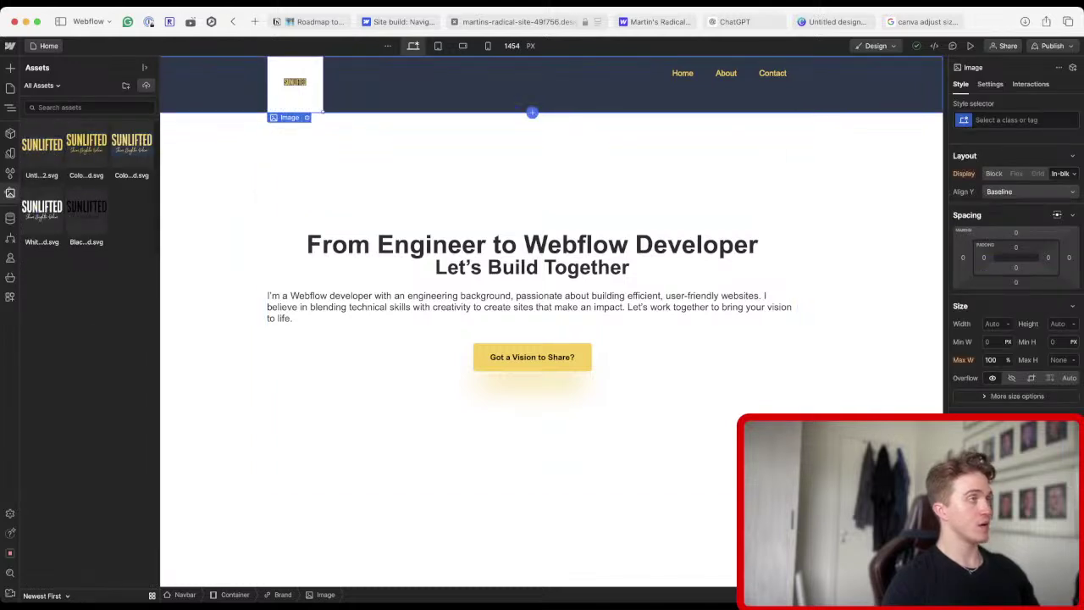
Replace the navbar logo image with the new 1080 × 349 px wordmark SVG.
click(295, 83)
click(306, 118)
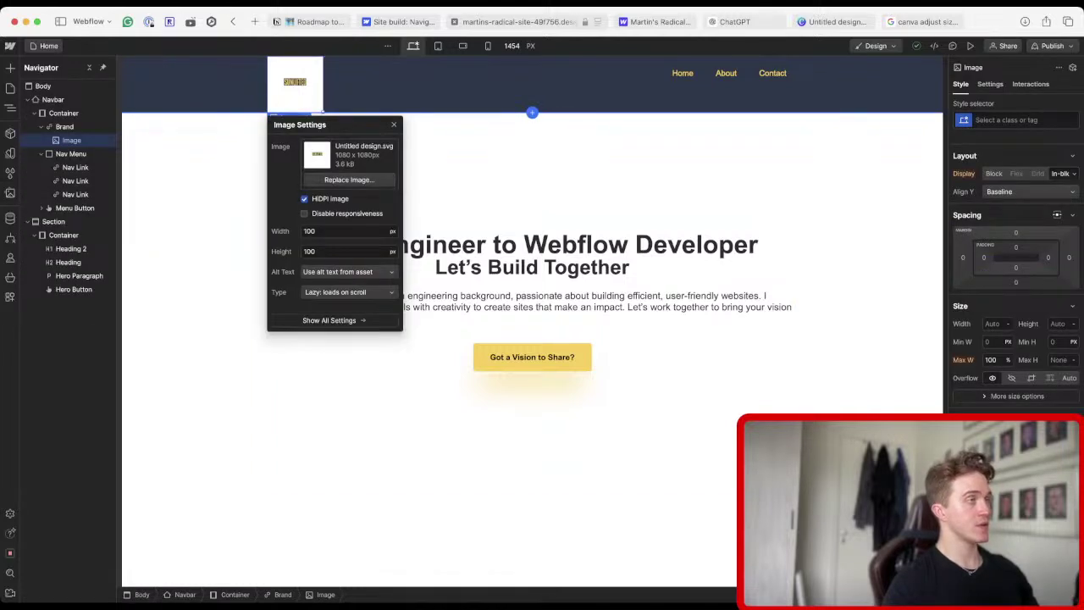
click(348, 179)
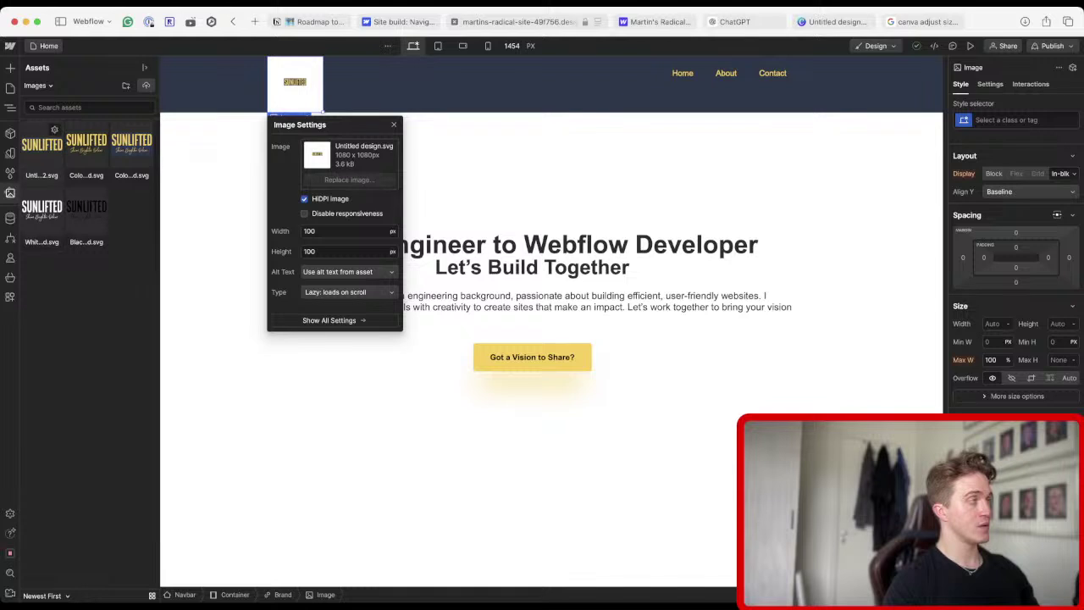
click(41, 146)
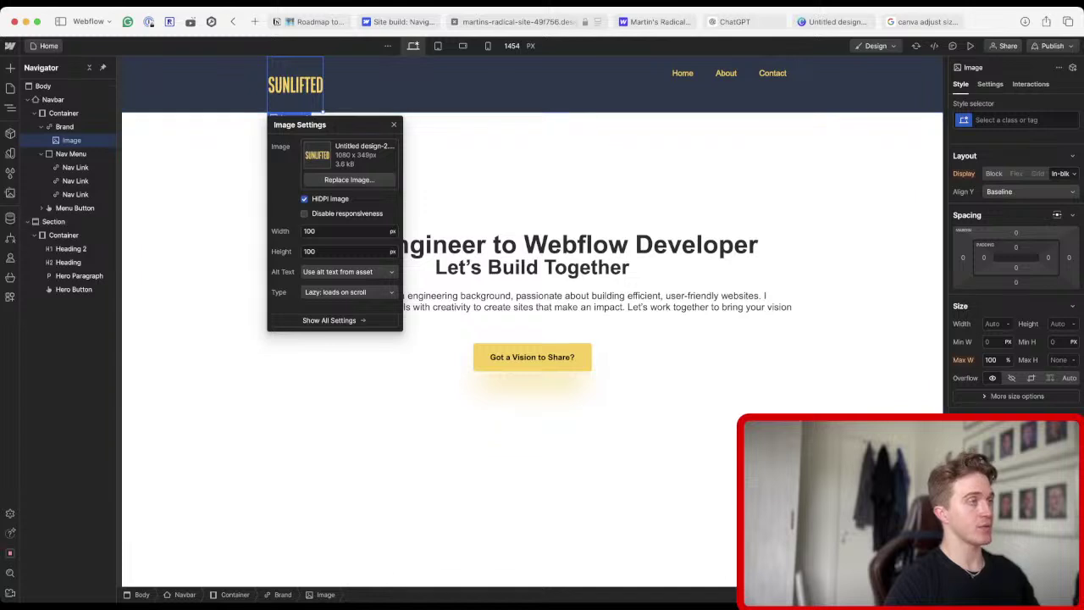
click(54, 221)
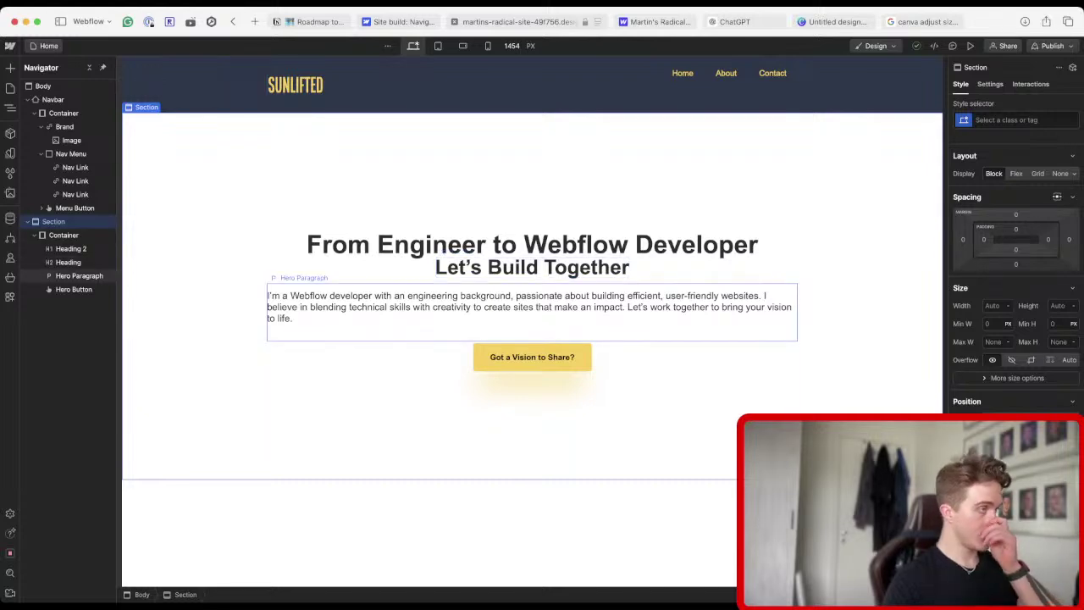
Switch to the Canva design and recrop the logo image to show only the "Shine Brighter Online" tagline.
key(ctrl+Tab)
key(ctrl+Tab)
key(ctrl+Tab)
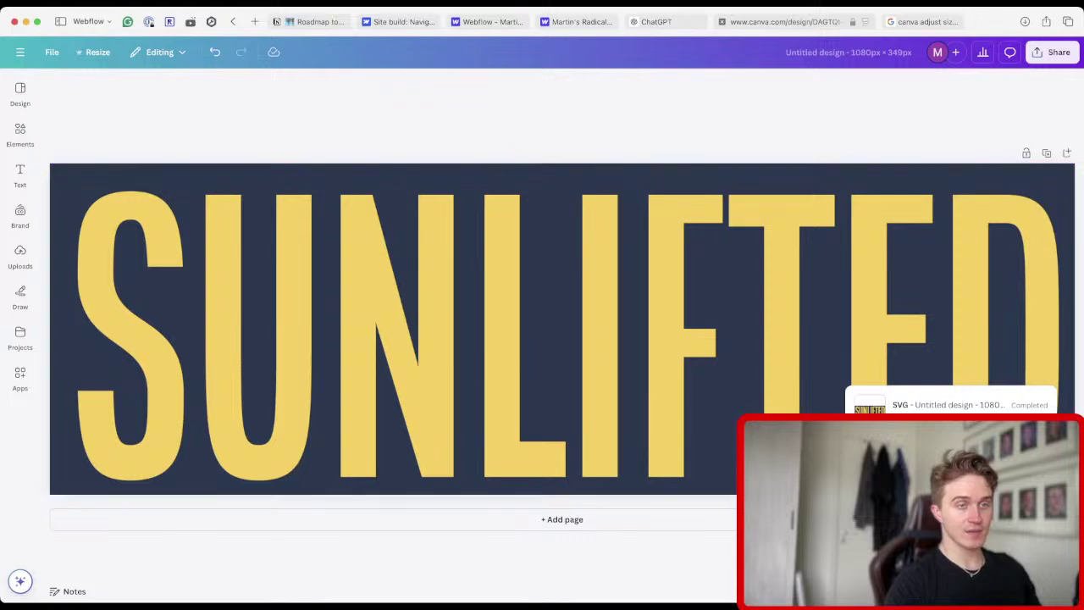
key(super+a)
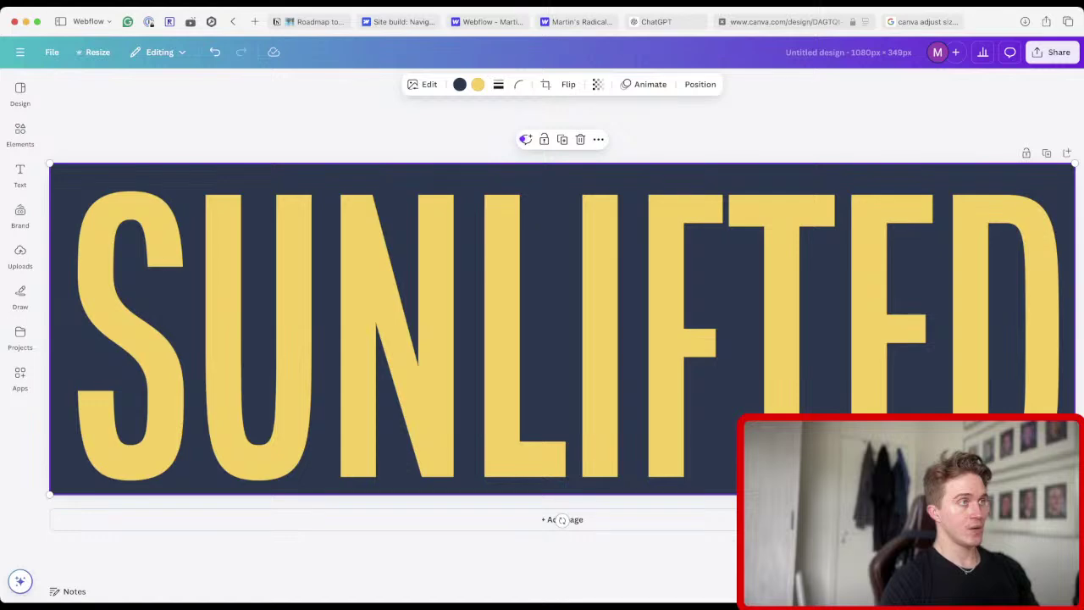
click(546, 83)
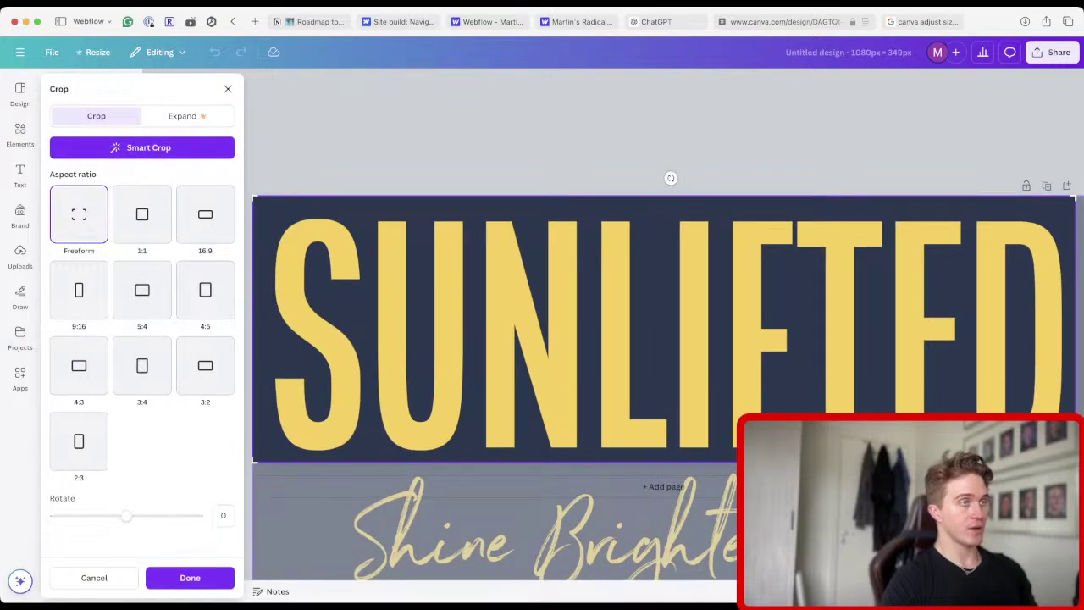
scroll(660, 338, down, 5)
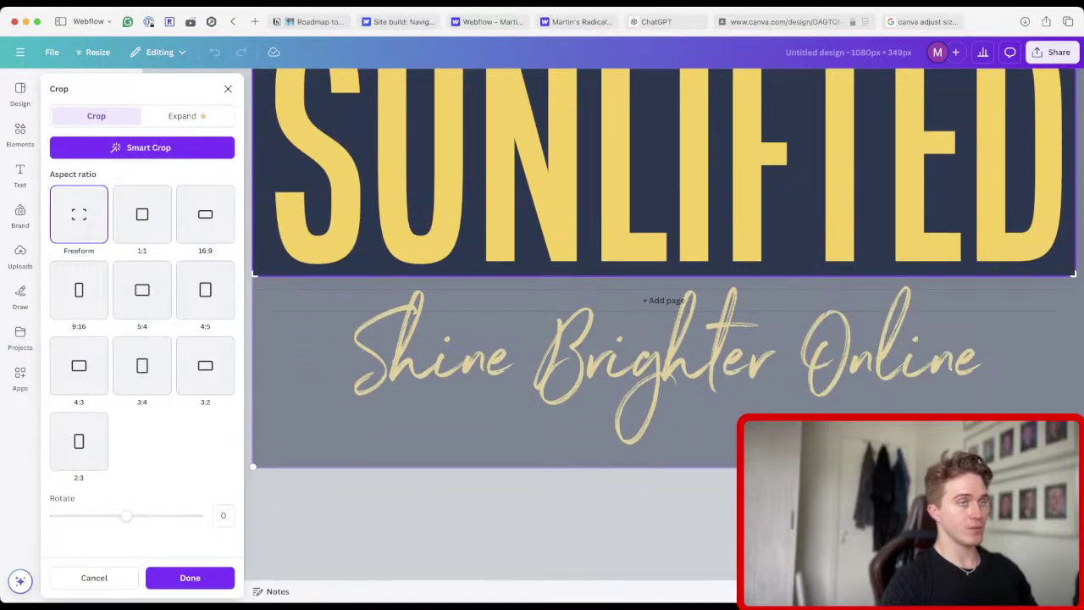
drag(661, 364, 660, 242)
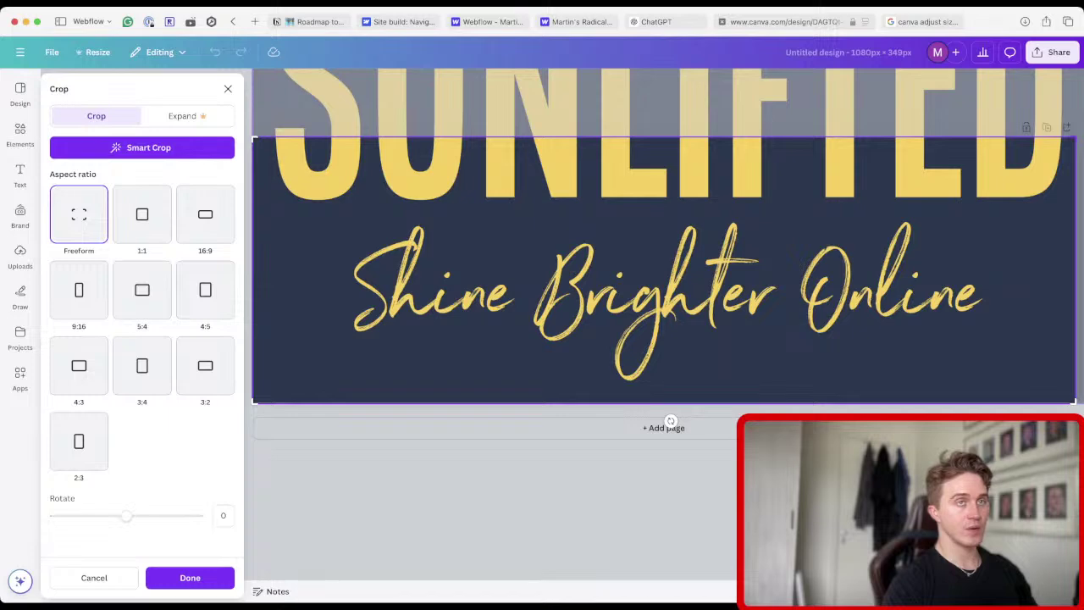
drag(1074, 138, 1081, 203)
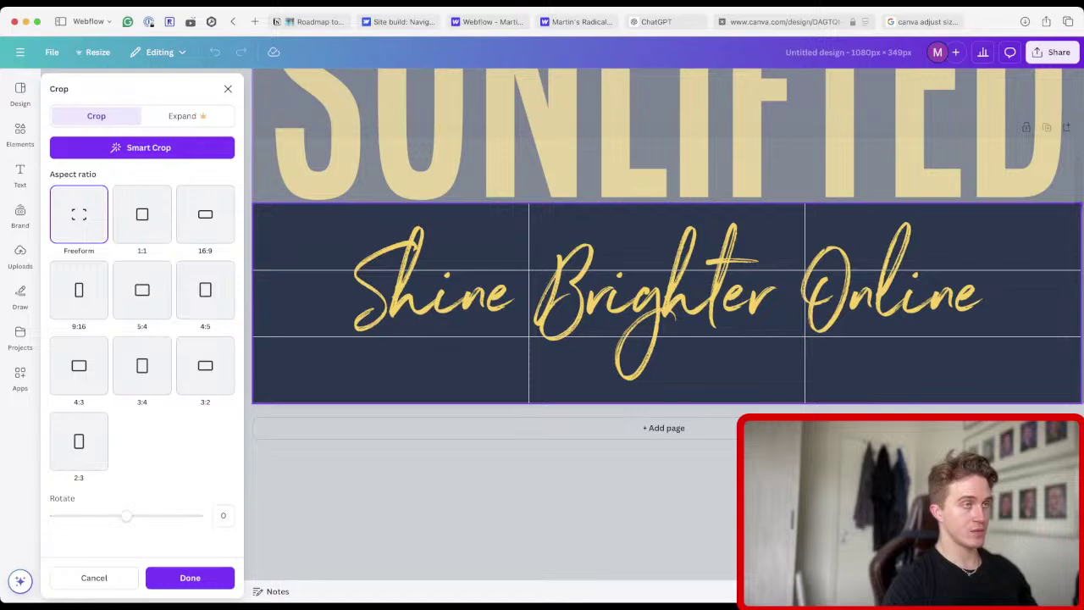
drag(1081, 203, 1079, 204)
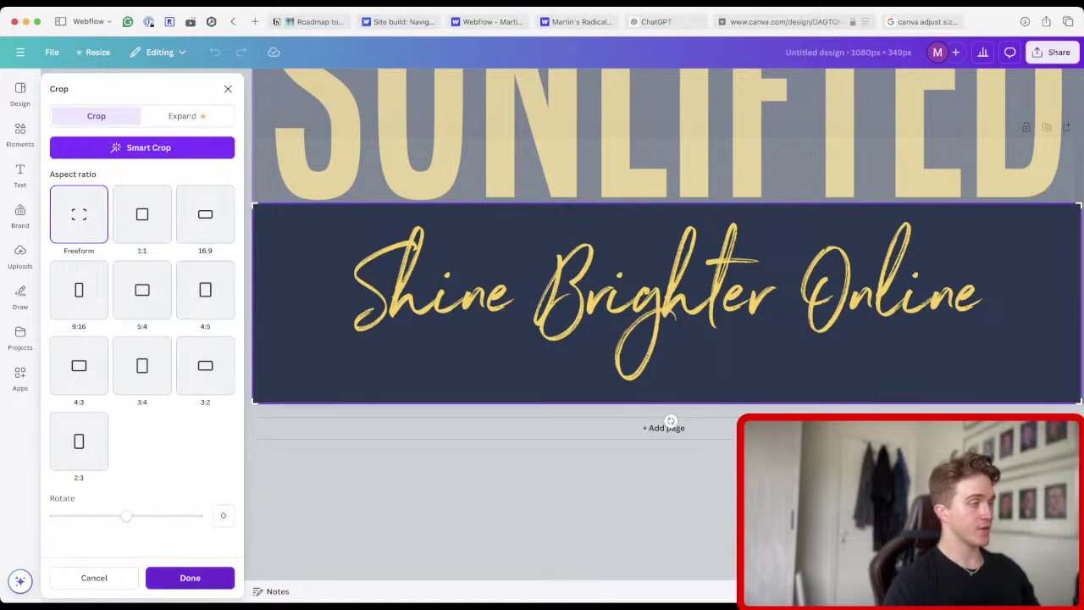
click(190, 577)
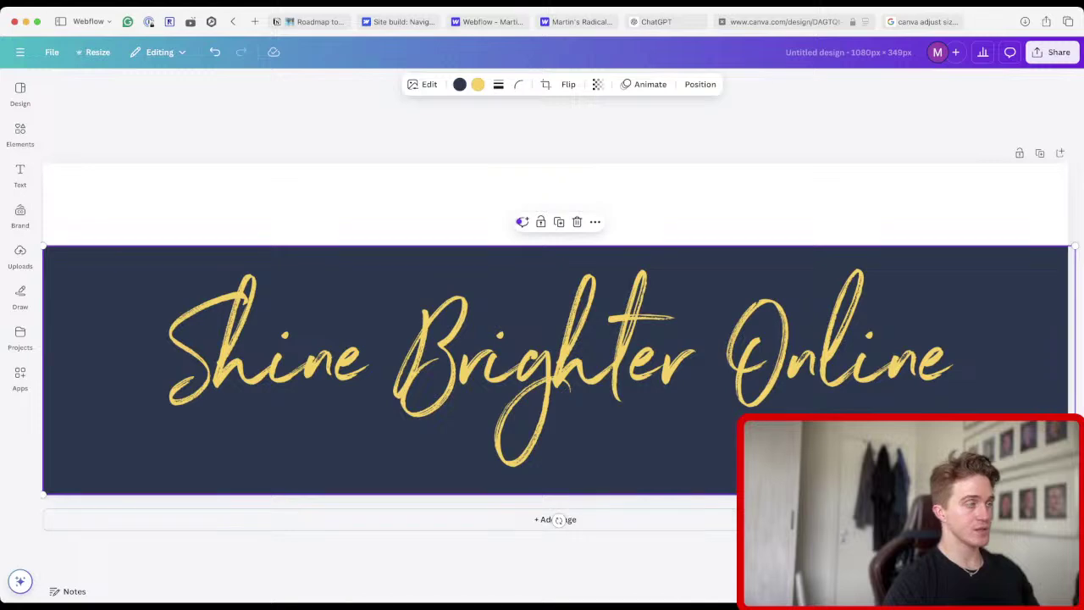
Move the cropped tagline to the page's top edge and scale it to the page width, 1080 × 260.2 px.
drag(504, 347, 504, 265)
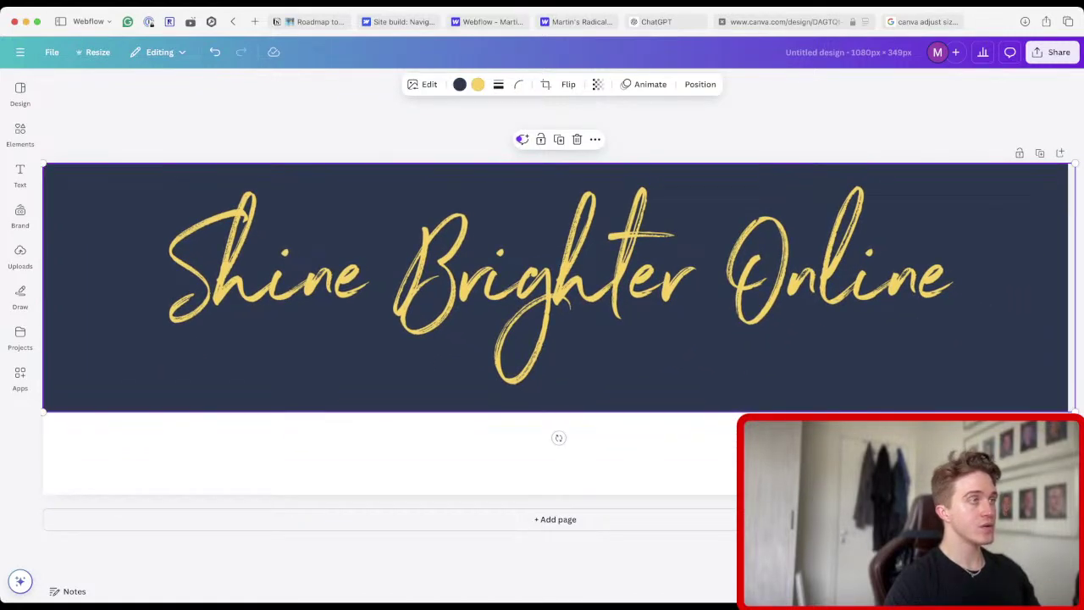
click(699, 84)
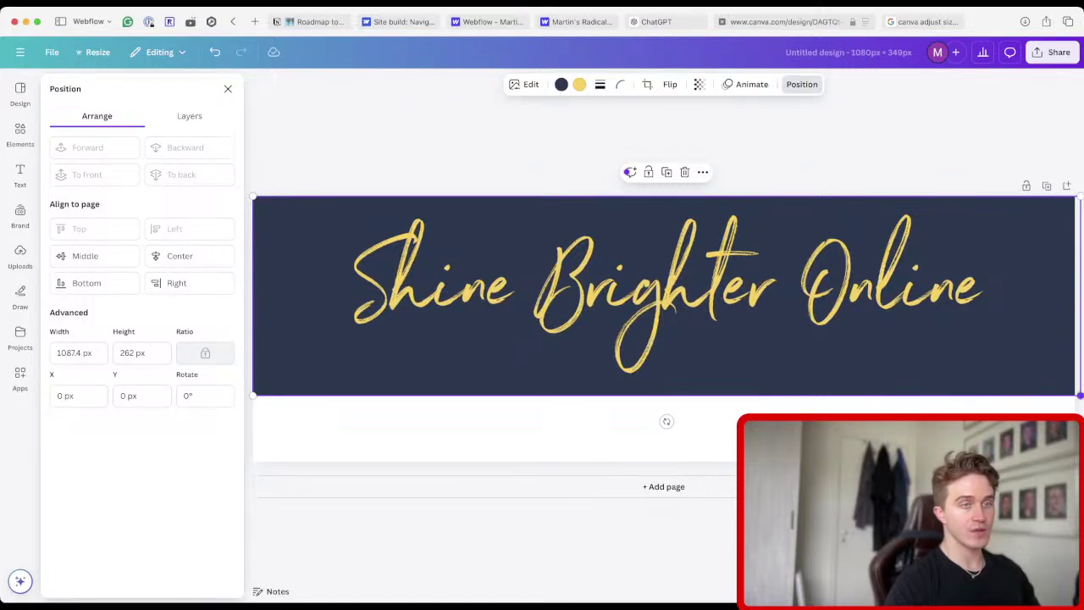
drag(1077, 395, 1074, 394)
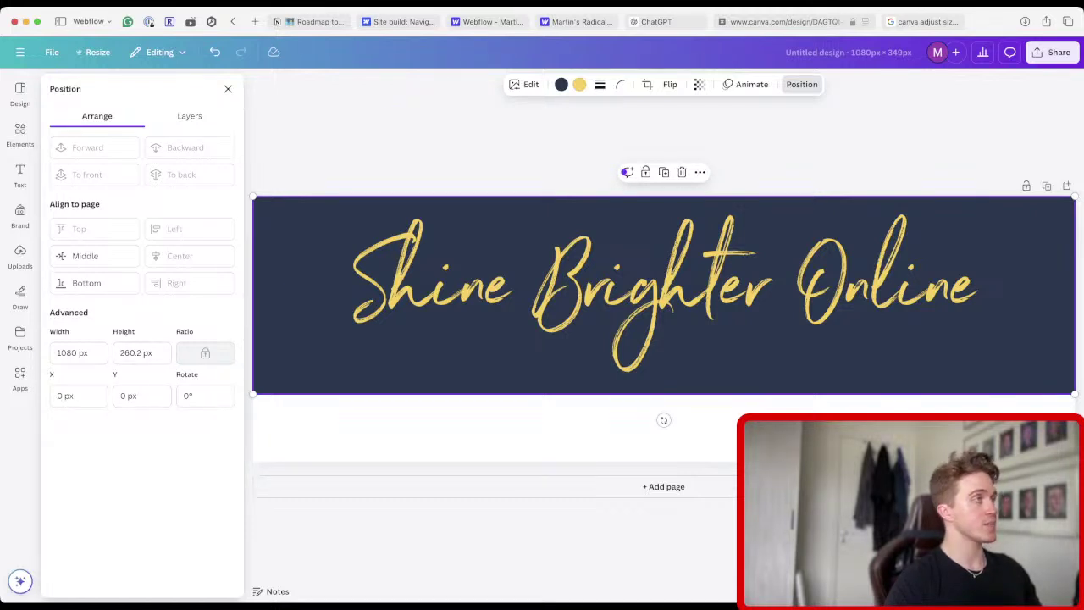
click(227, 88)
click(95, 52)
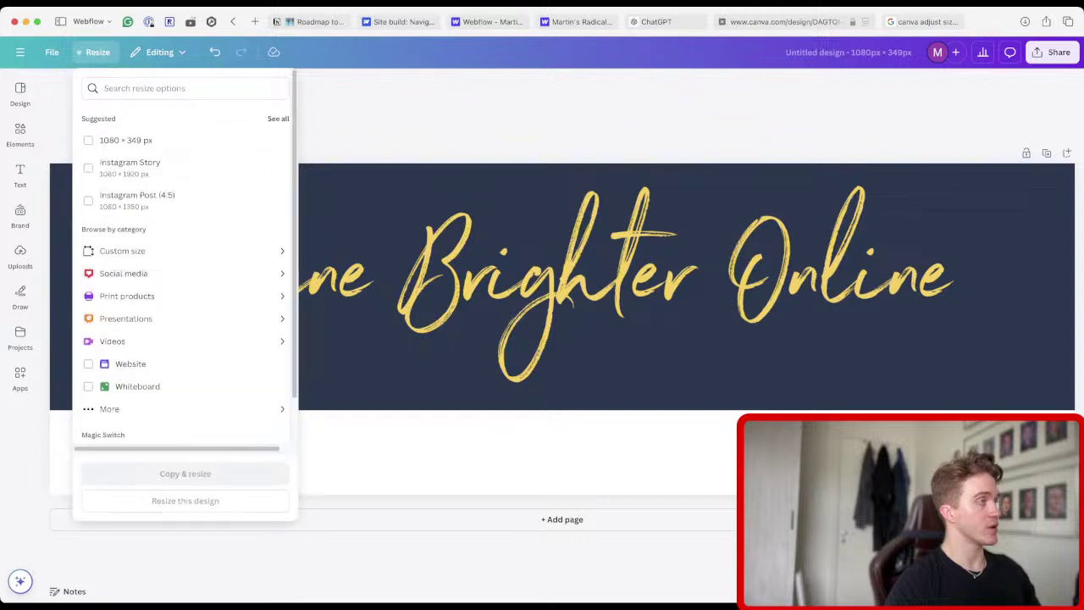
click(169, 249)
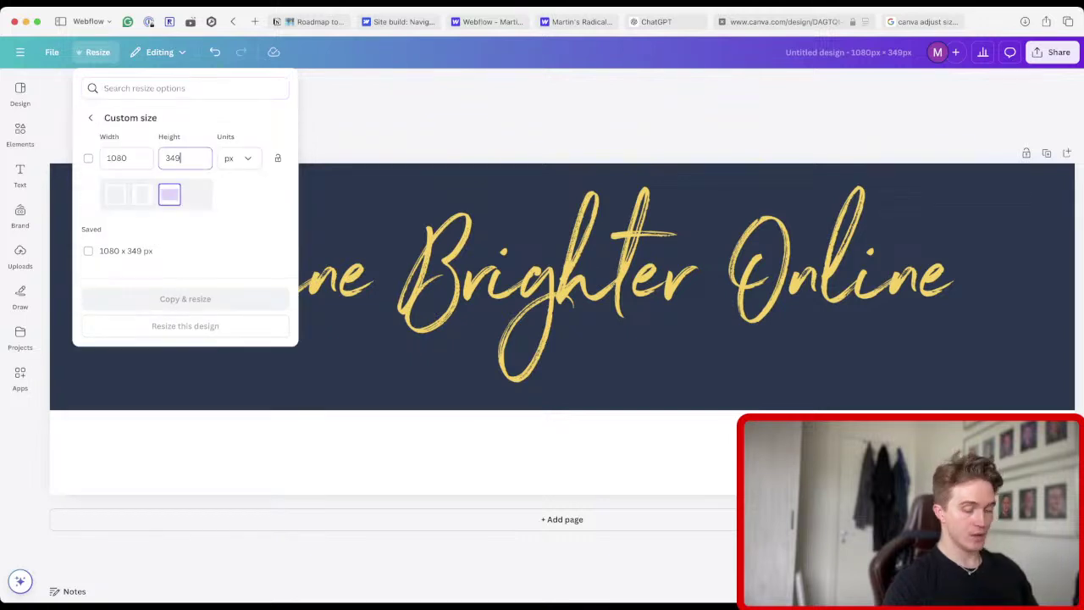
key(super+a)
text(260)
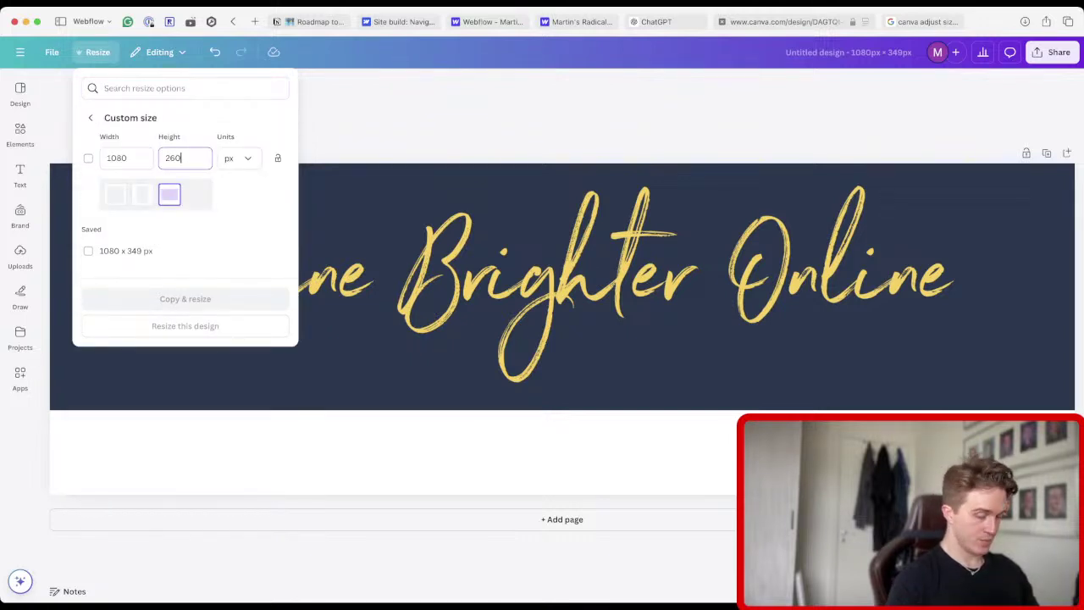
text(.2)
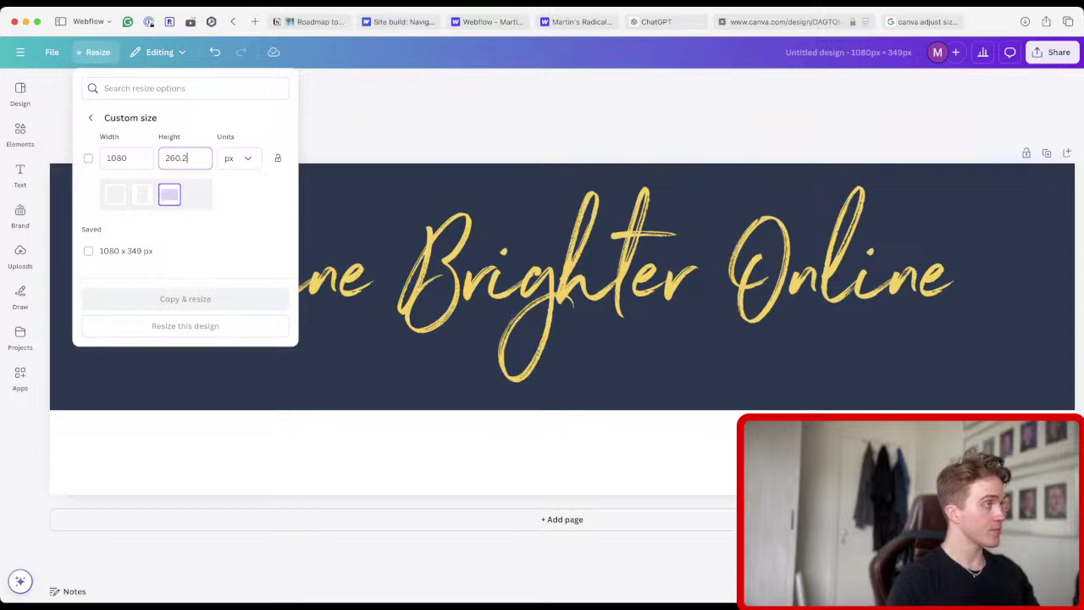
click(153, 88)
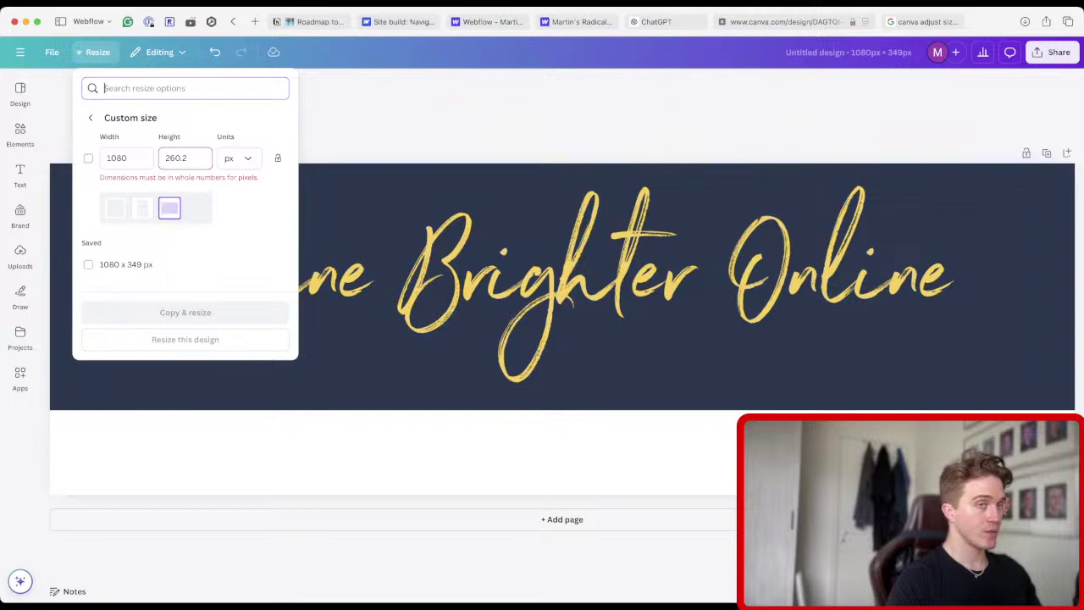
click(187, 157)
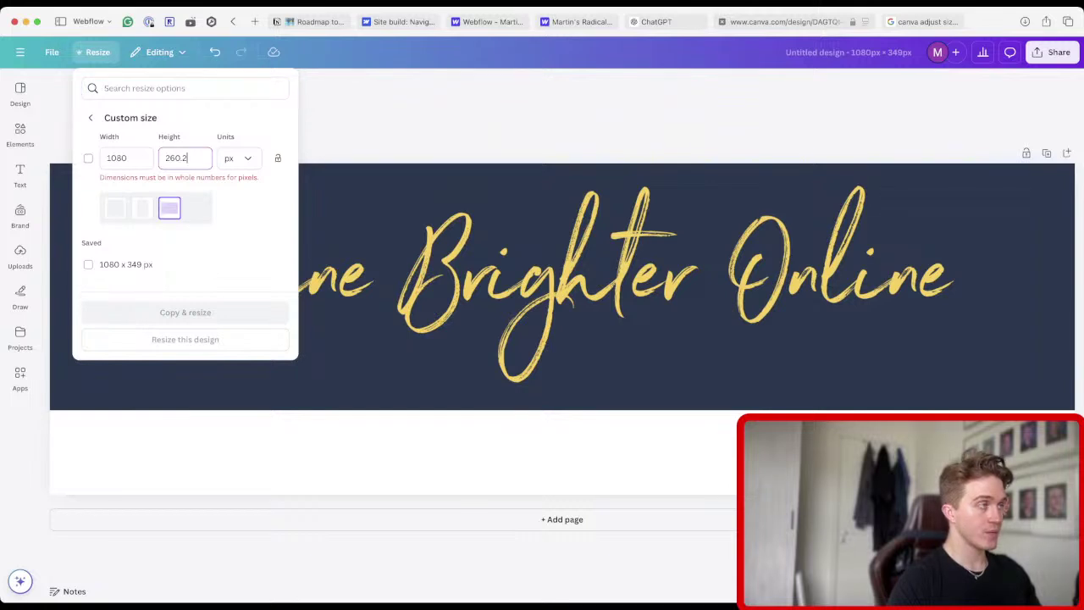
key(Escape)
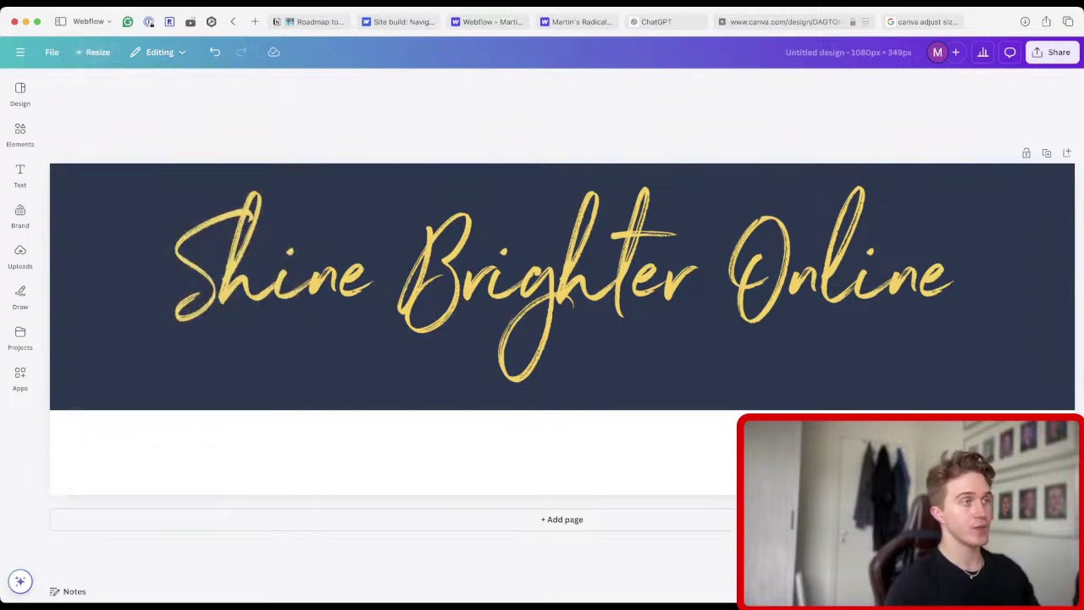
Fine-tune the tagline image's crop and rescale it to the full page width, 1080 × 260.4 px.
click(562, 286)
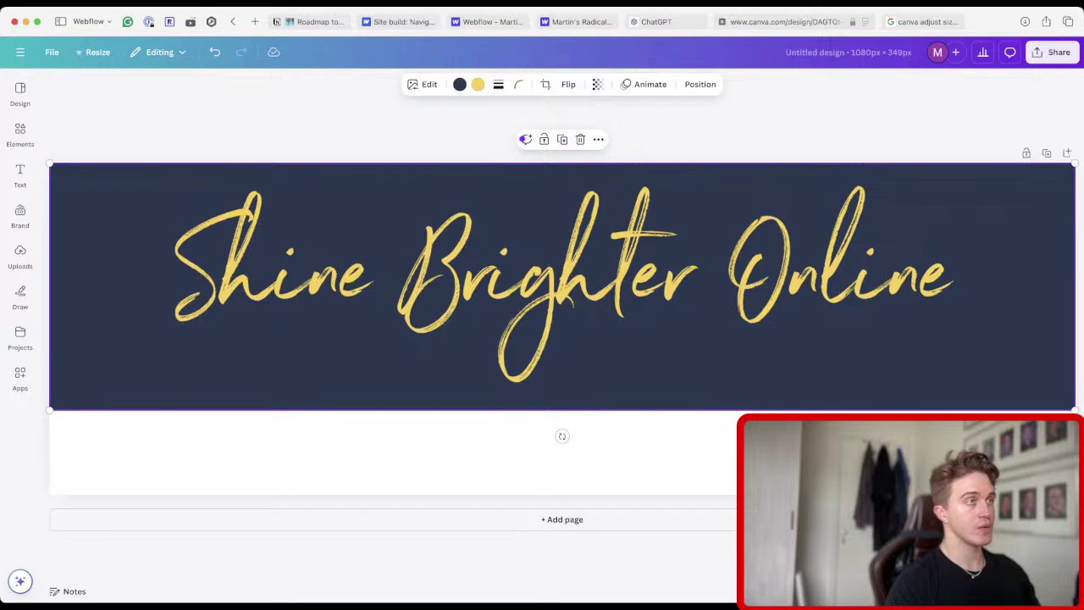
click(699, 84)
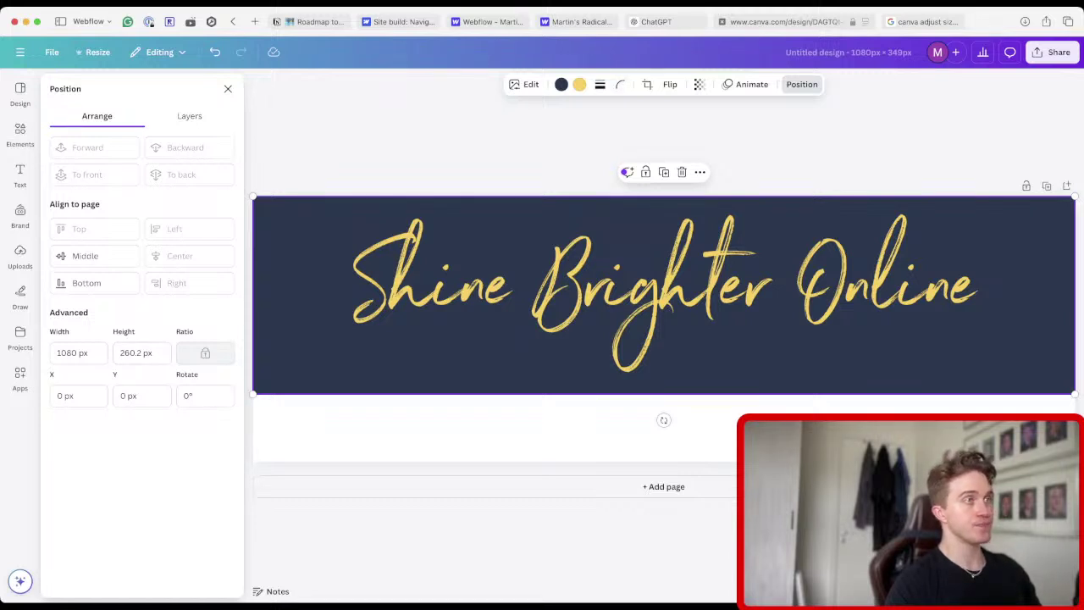
click(647, 84)
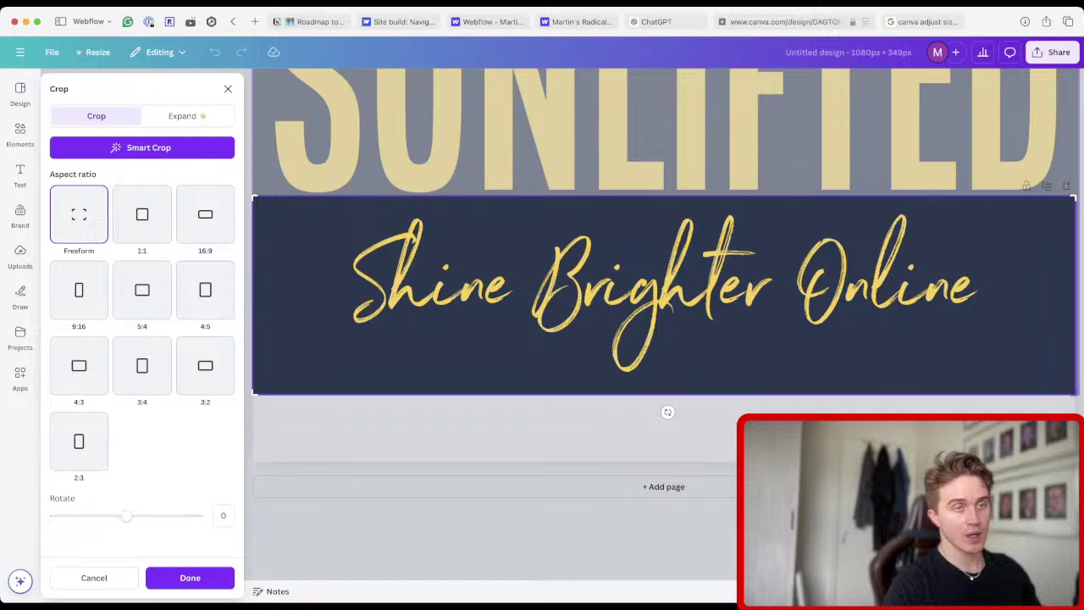
drag(1073, 393, 1076, 395)
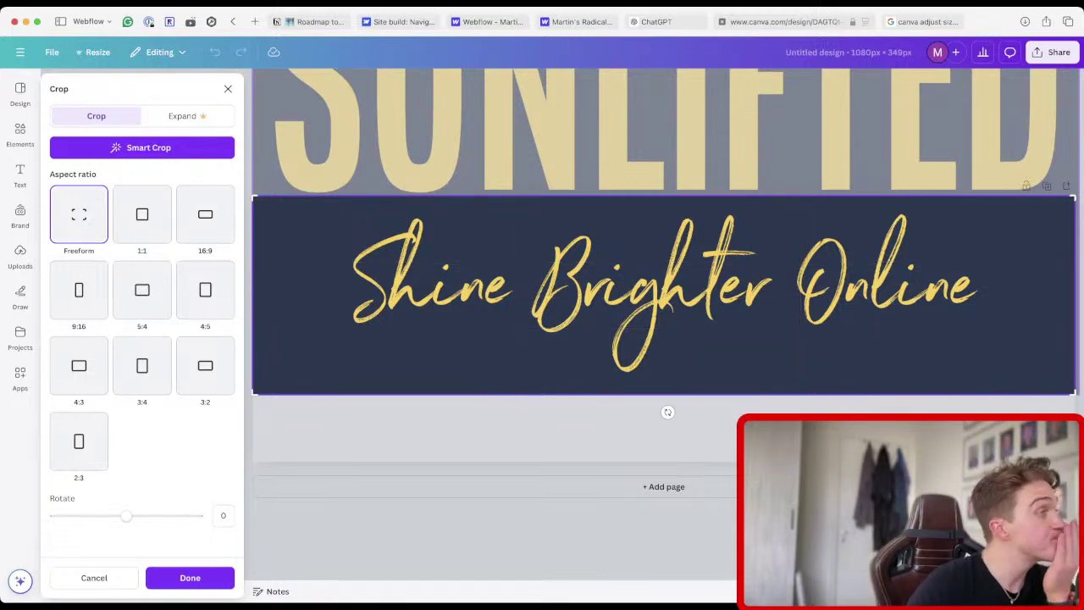
click(190, 578)
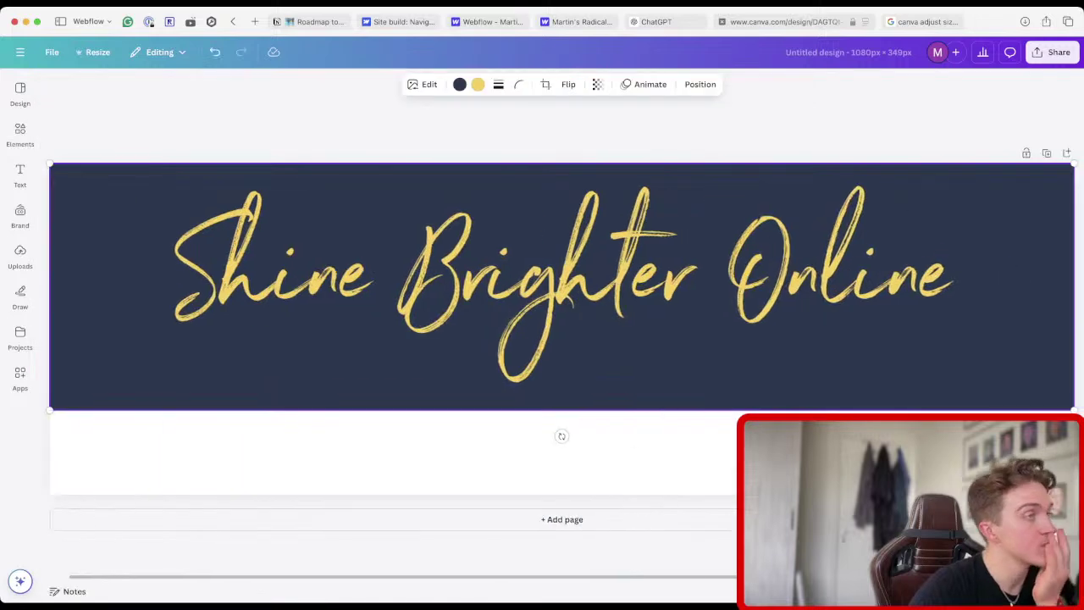
click(699, 84)
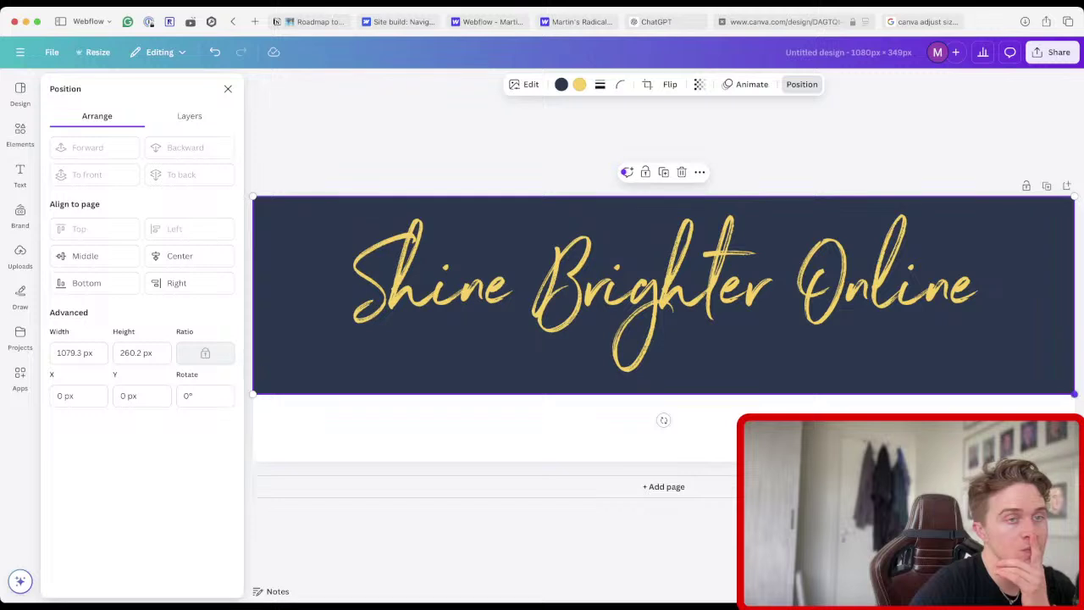
drag(1074, 393, 1075, 393)
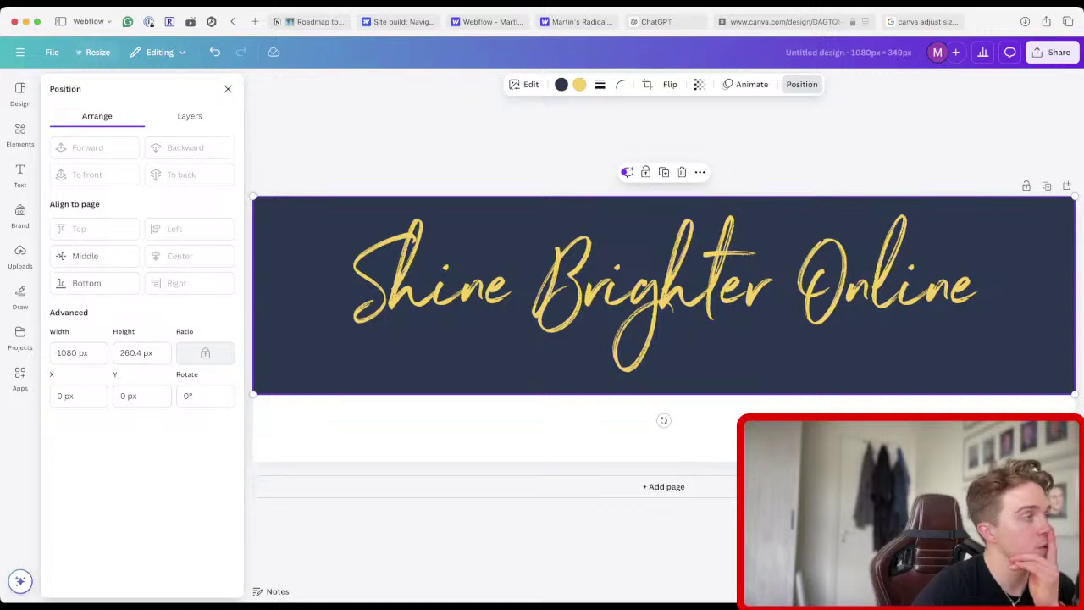
Create a copy of the design resized to a custom 1080 × 260 px and open that copy.
click(93, 51)
click(127, 138)
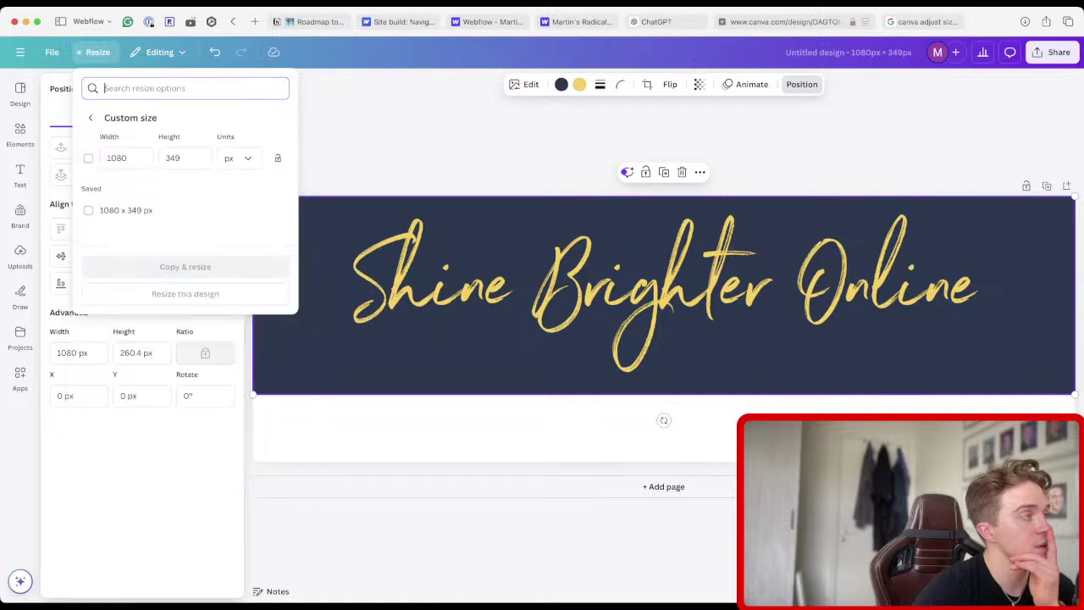
click(185, 157)
text(260)
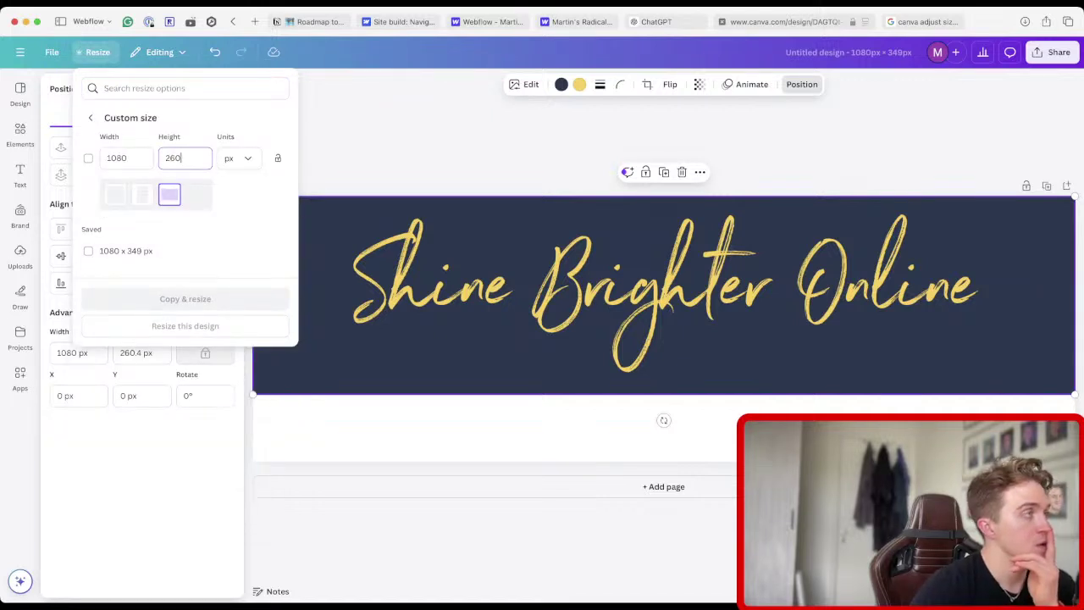
key(Return)
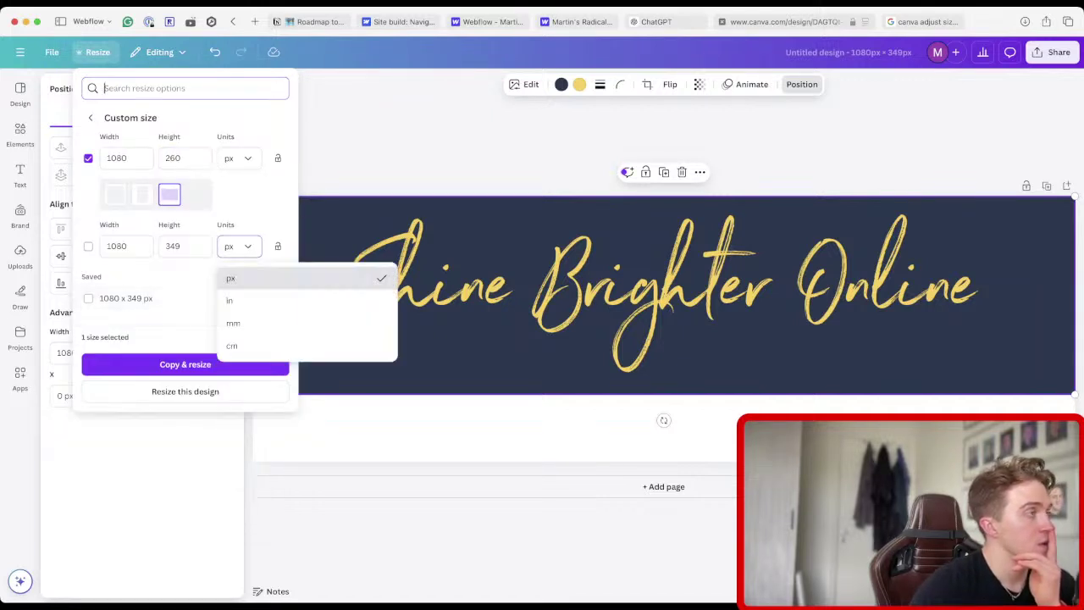
click(185, 364)
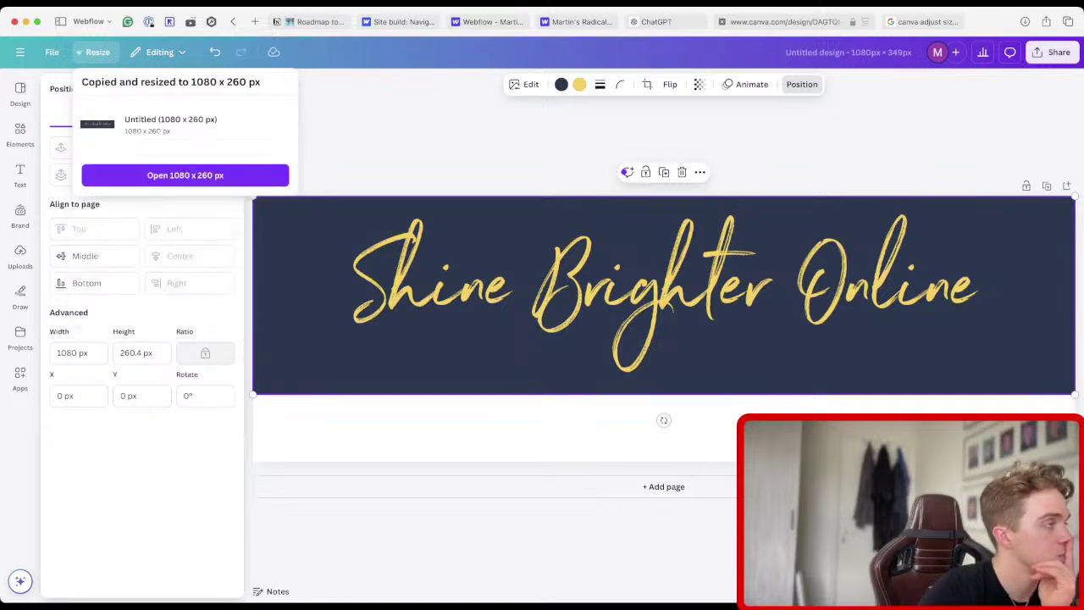
click(185, 174)
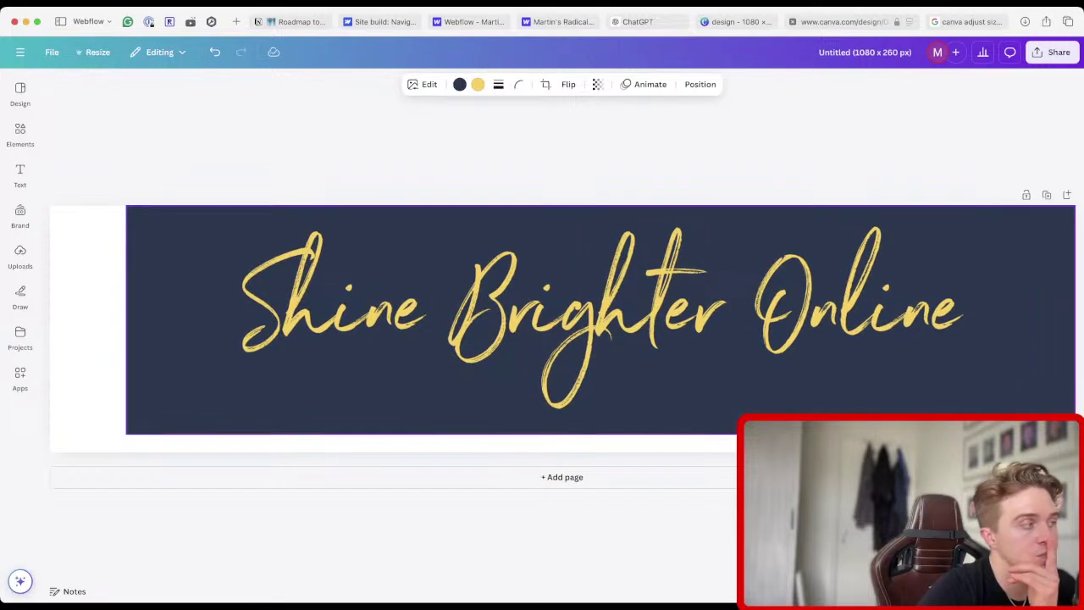
Align the tagline with the page's left edge, enlarge it to fill the whole page and check its dimensions.
drag(607, 335, 530, 334)
drag(998, 433, 1077, 453)
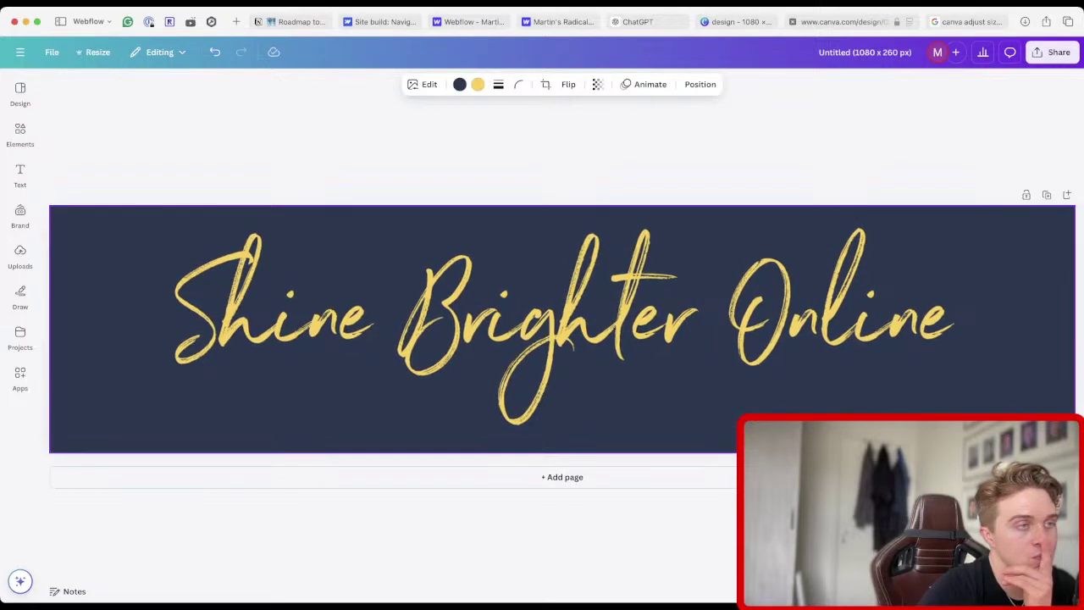
click(700, 84)
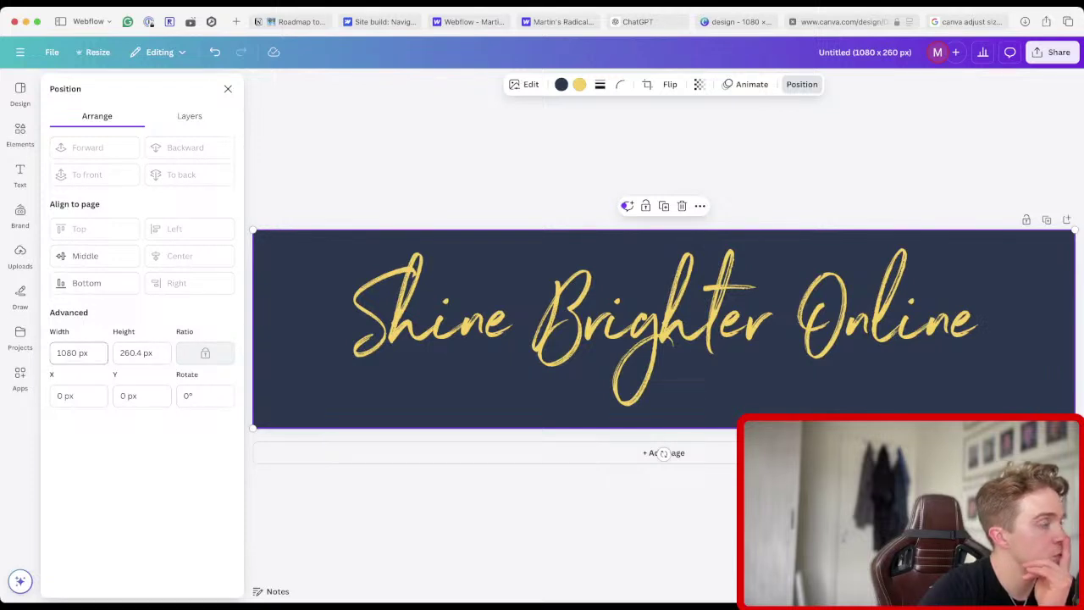
key(Escape)
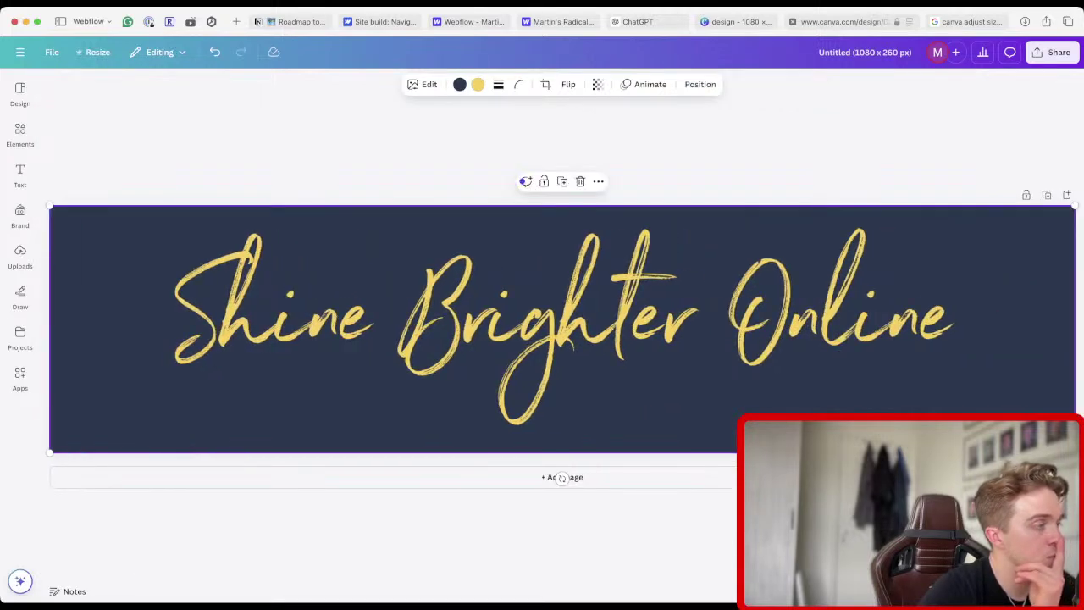
key(Escape)
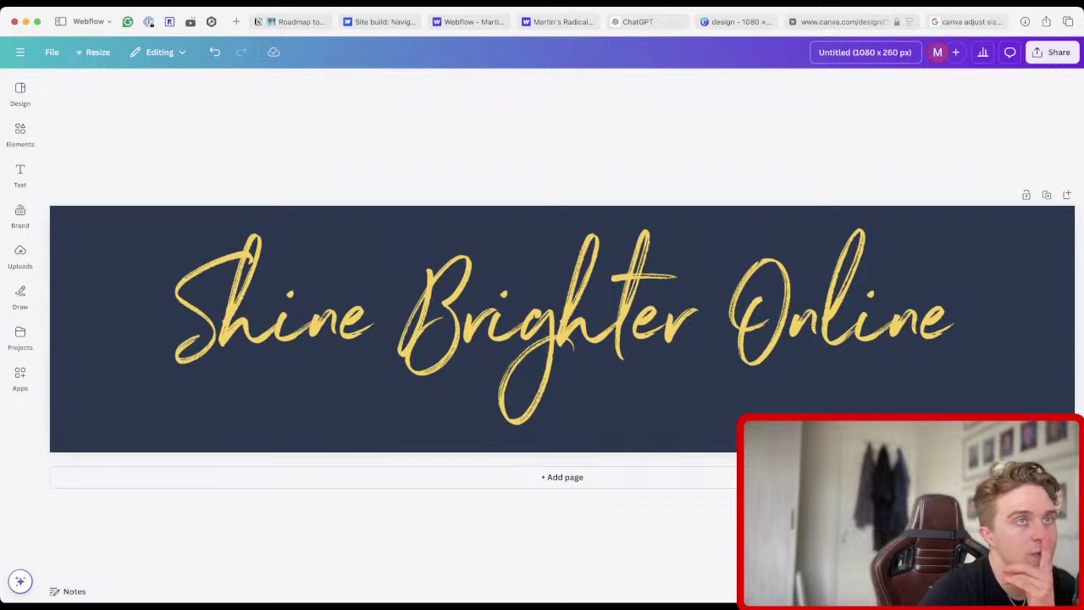
Download the 1080 × 260 px tagline design as an SVG file.
click(1057, 53)
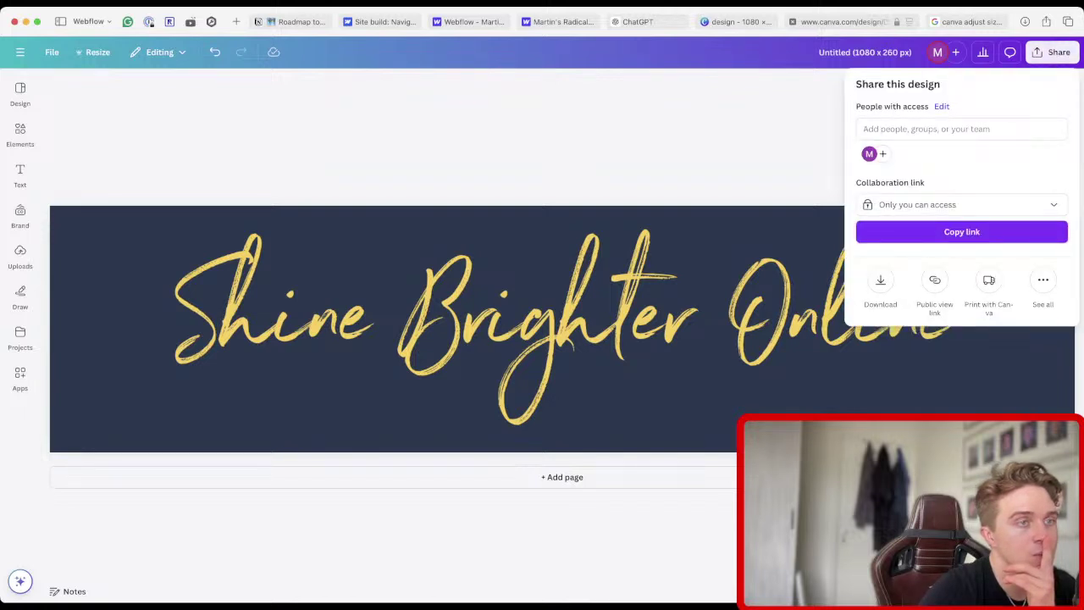
click(879, 284)
click(961, 131)
click(897, 298)
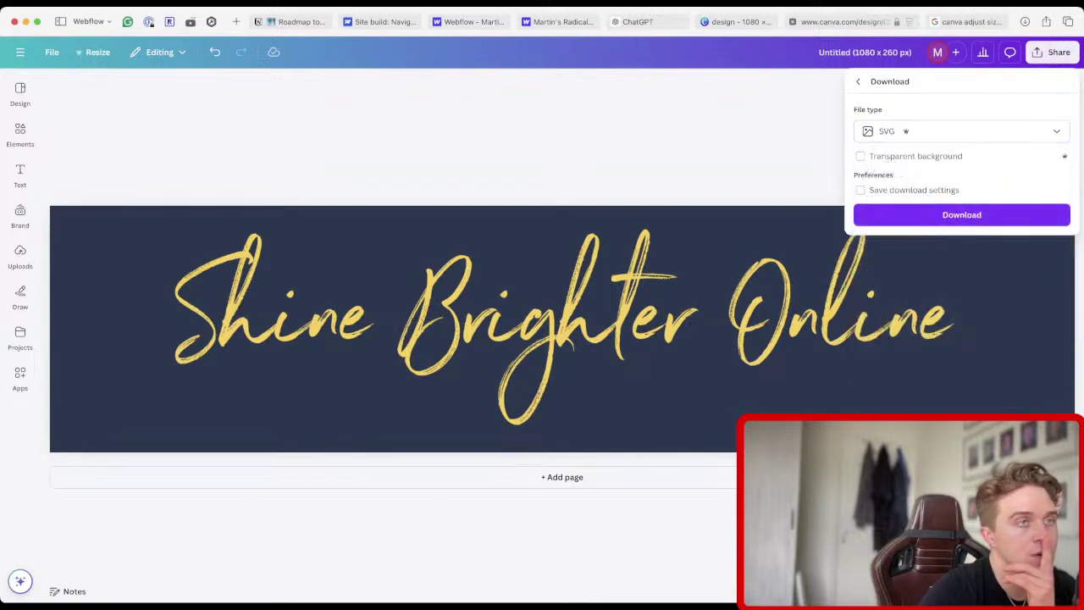
click(961, 215)
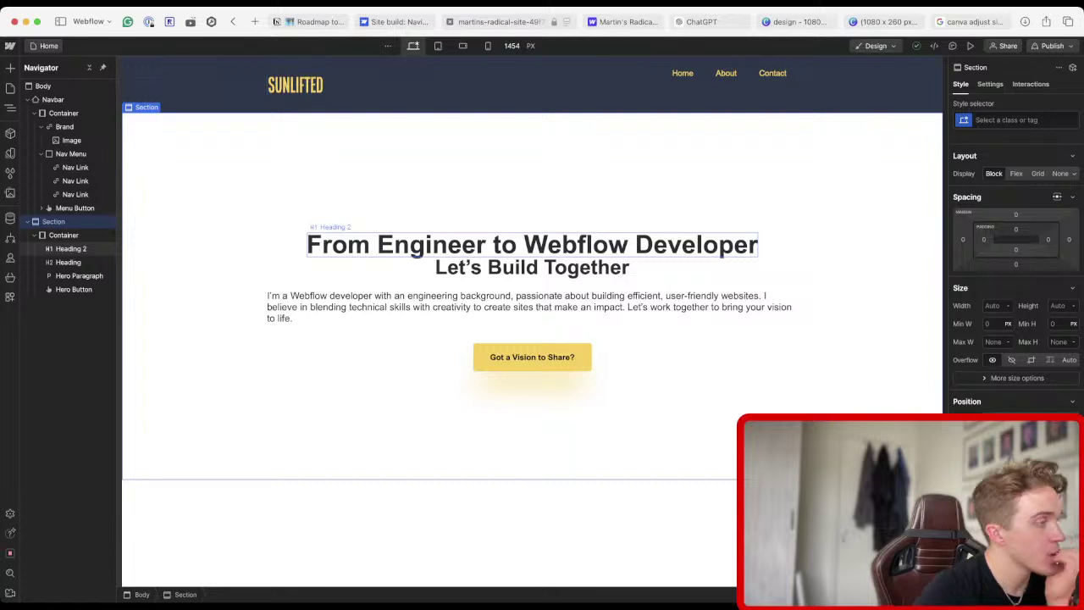
In the Webflow Designer, upload the downloaded tagline SVG to the site's assets and return to the page structure.
key(j)
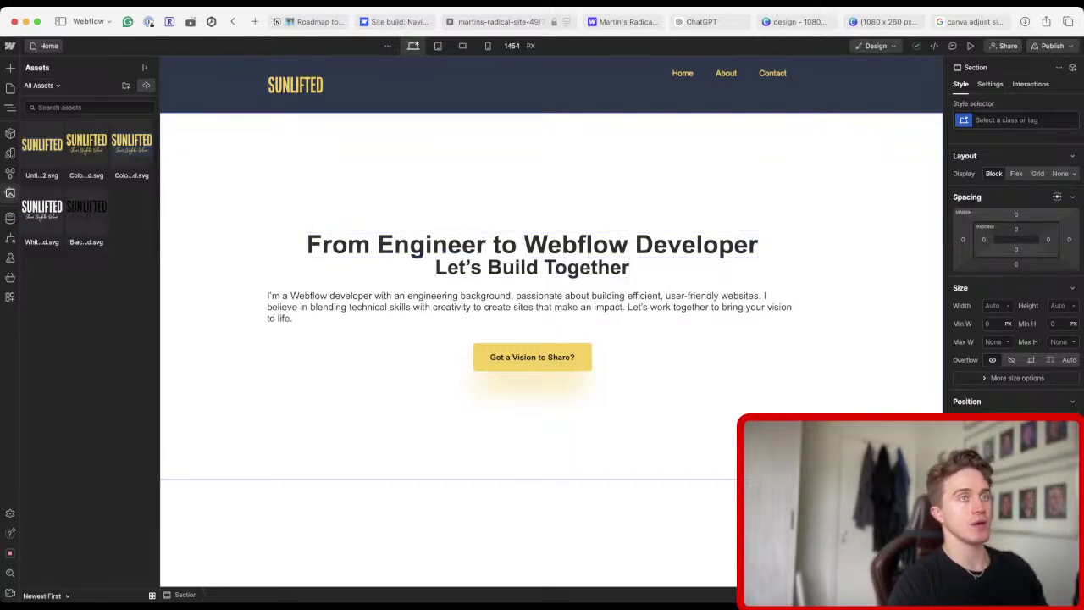
drag(944, 455, 531, 339)
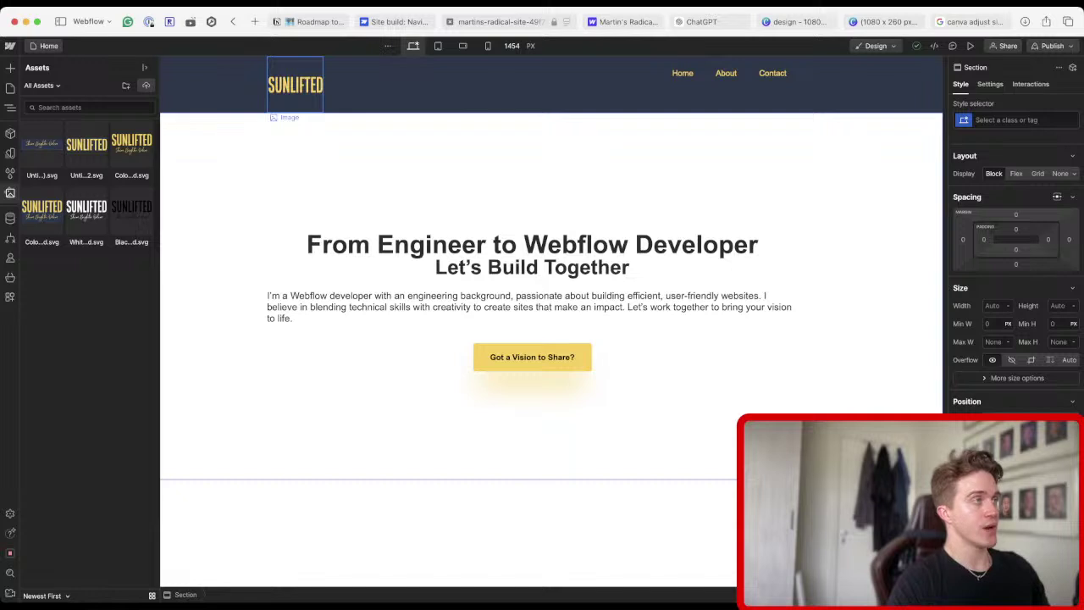
click(373, 96)
click(313, 186)
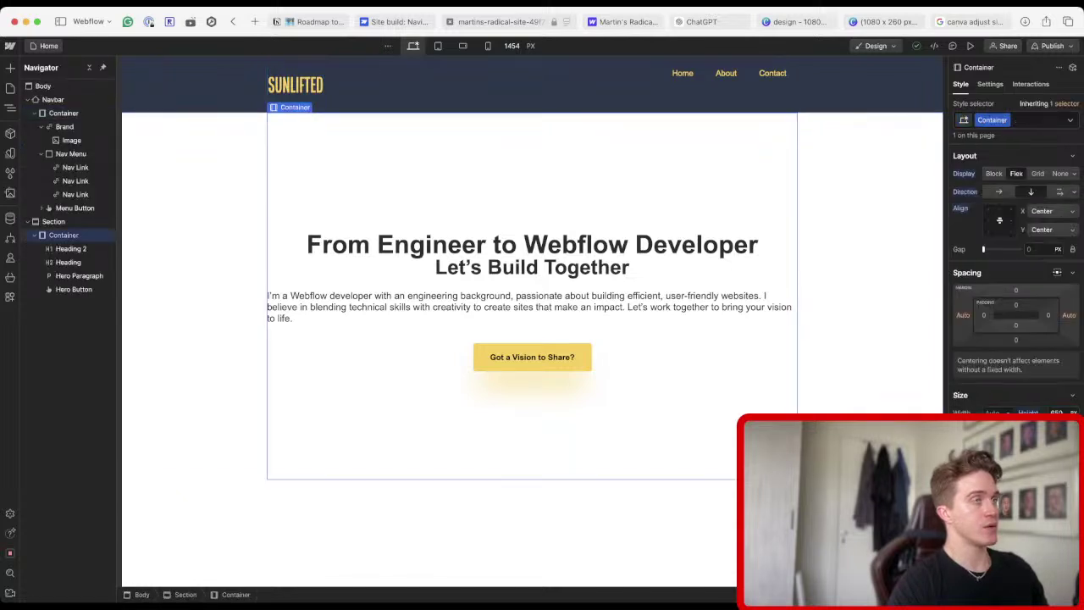
click(216, 195)
key(ctrl+shift+Tab)
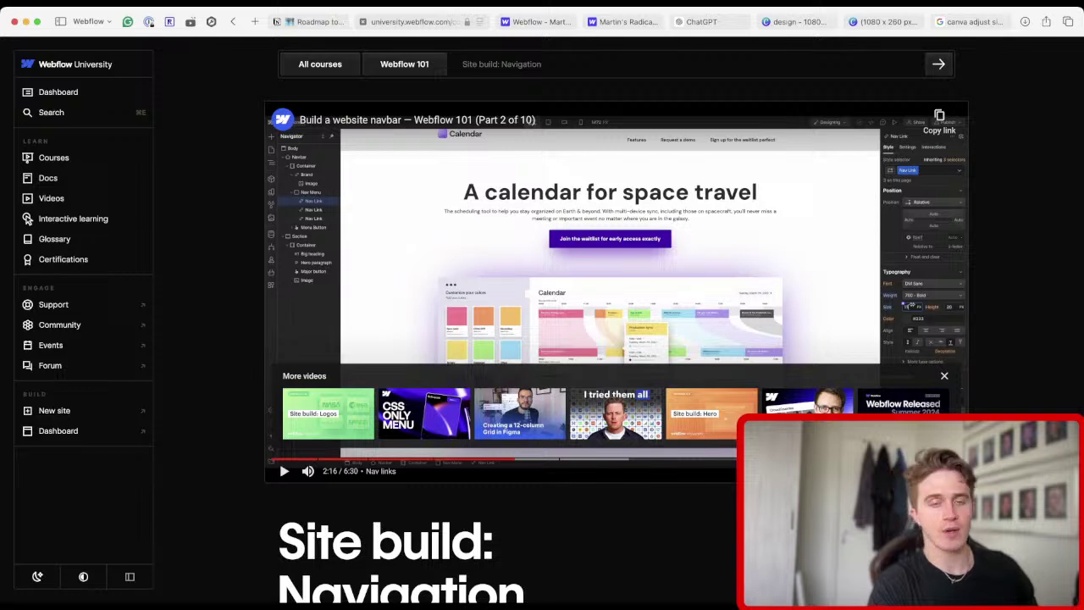
key(super+Tab)
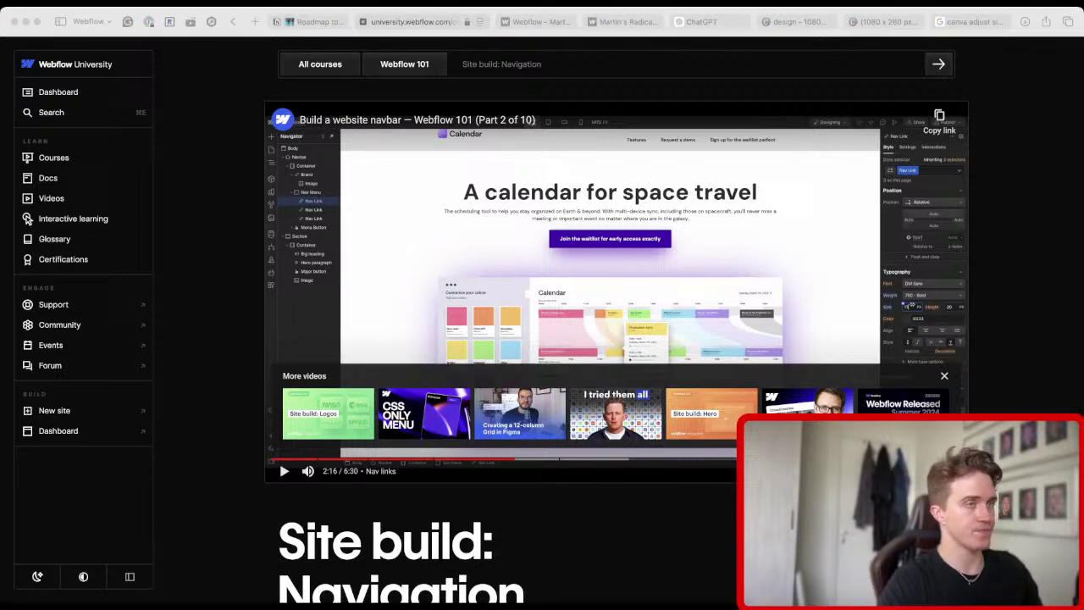
key(super+Tab)
key(ctrl+Tab)
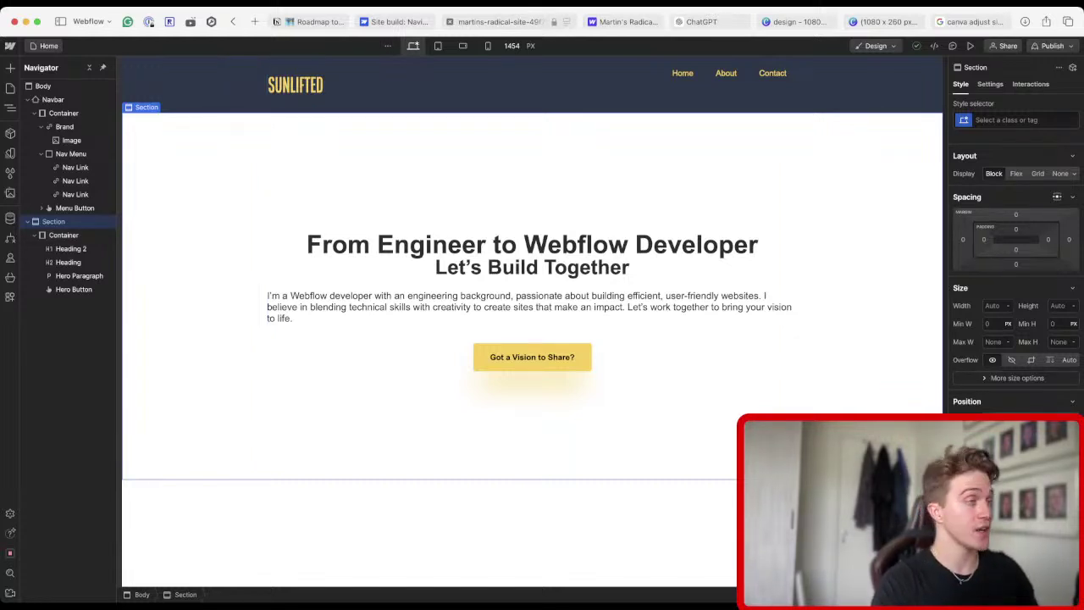
click(532, 530)
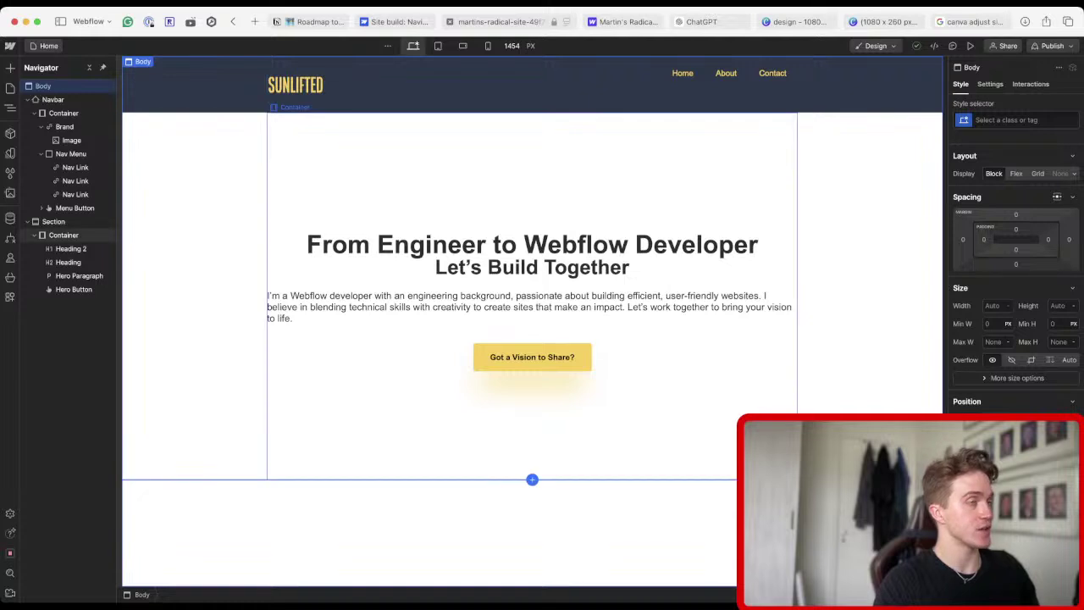